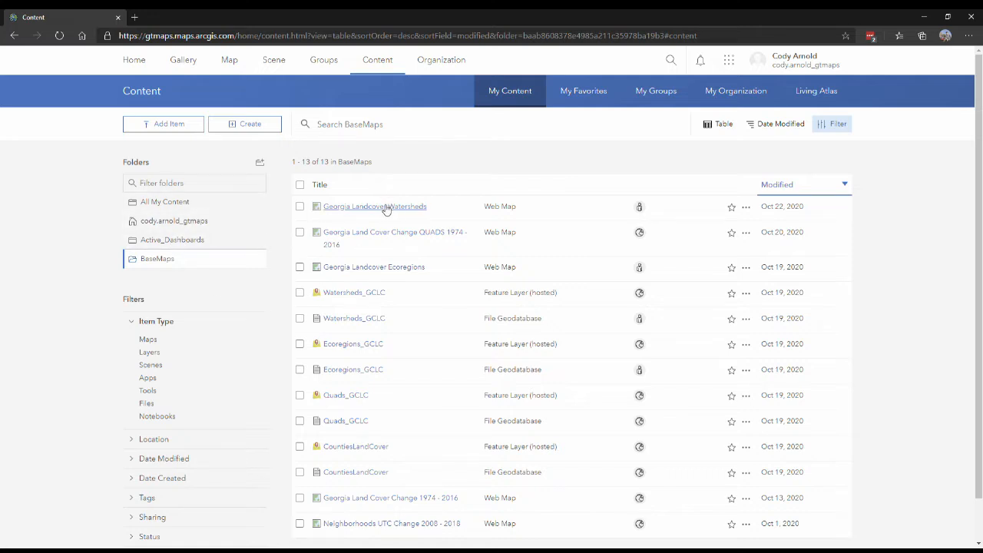
Open the Georgia Landcover Ecoregions web map from the BaseMaps folder in Map Viewer
left_click(366, 270)
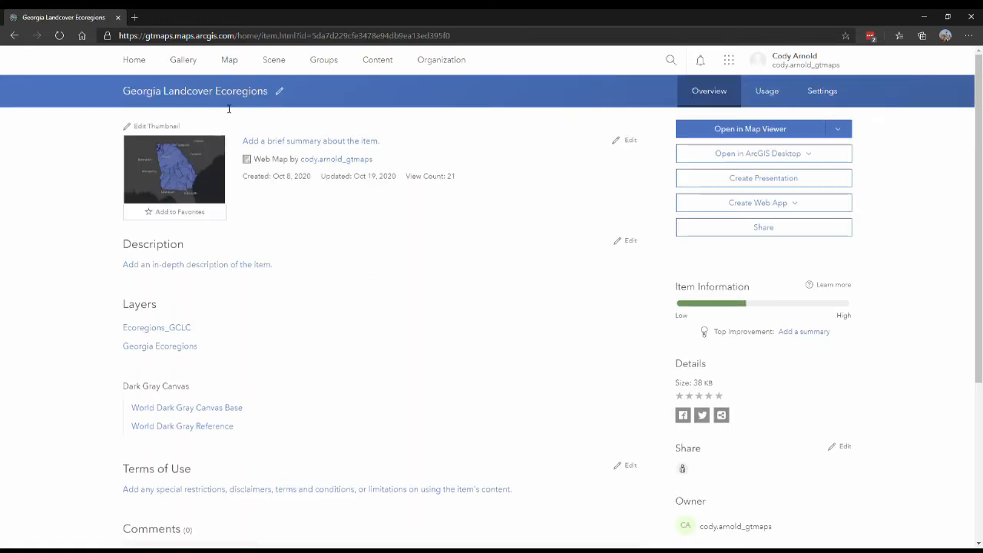
left_click(761, 128)
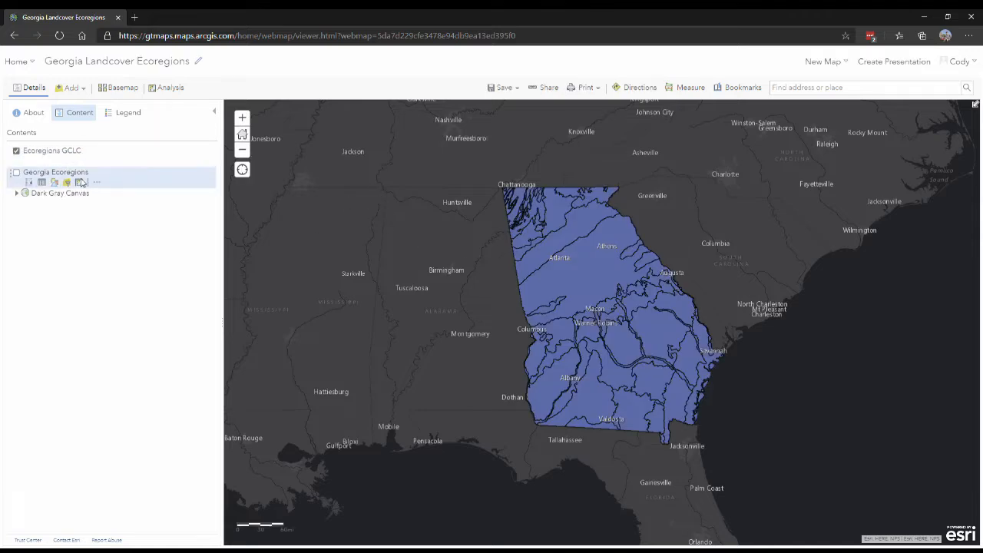
left_click_drag(513, 297, 476, 277)
left_click_drag(419, 219, 436, 240)
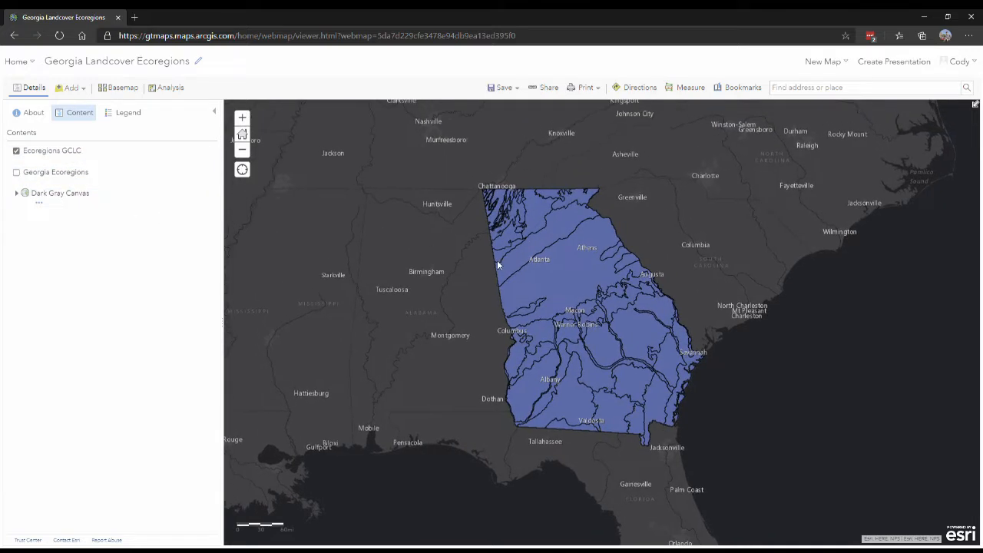
scroll(553, 265, "up", 1)
scroll(553, 265, "down", 1)
Examine the attribute pop-up of the Southern Outer Piedmont ecoregion, including its key fields and land cover fields
left_click(560, 274)
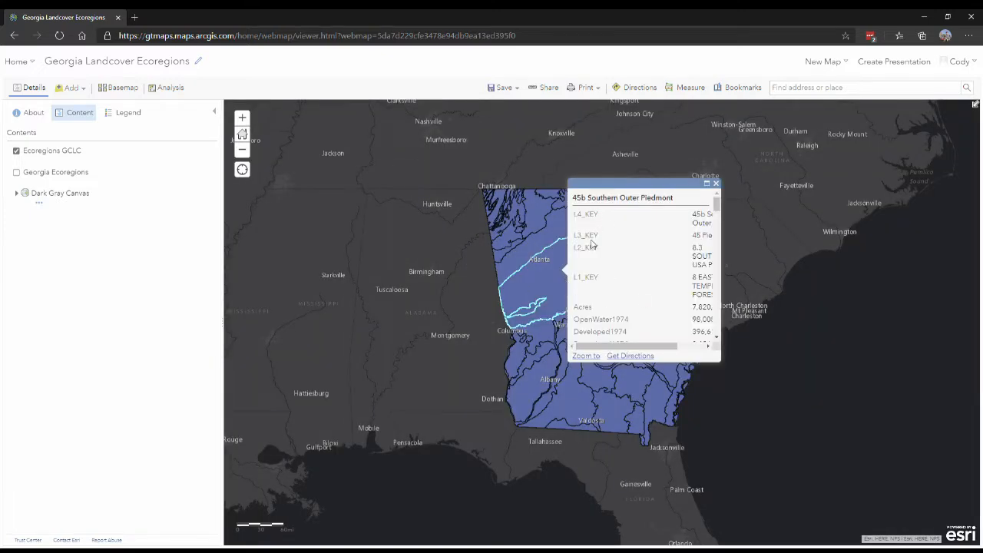
scroll(621, 277, "right", 1)
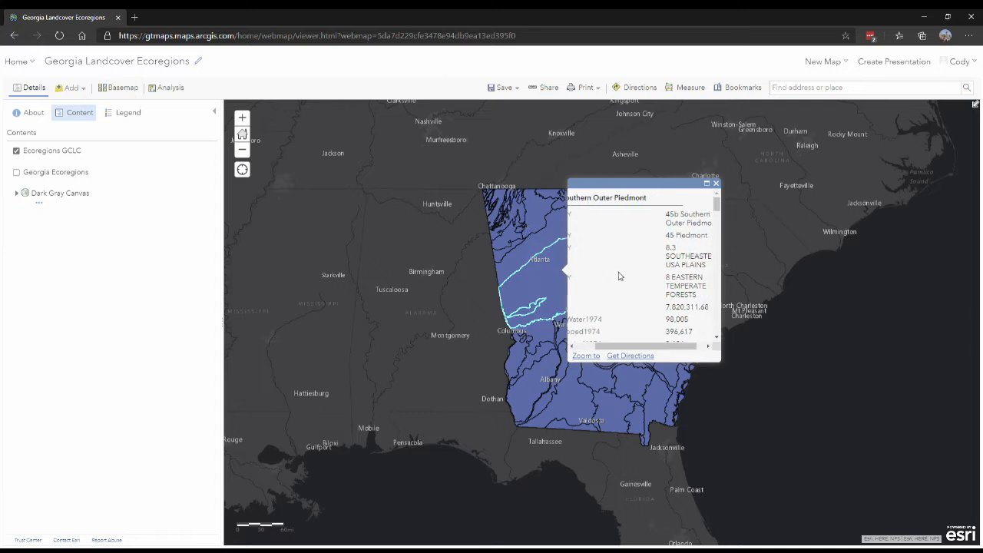
scroll(621, 272, "left", 1)
scroll(624, 271, "down", 3)
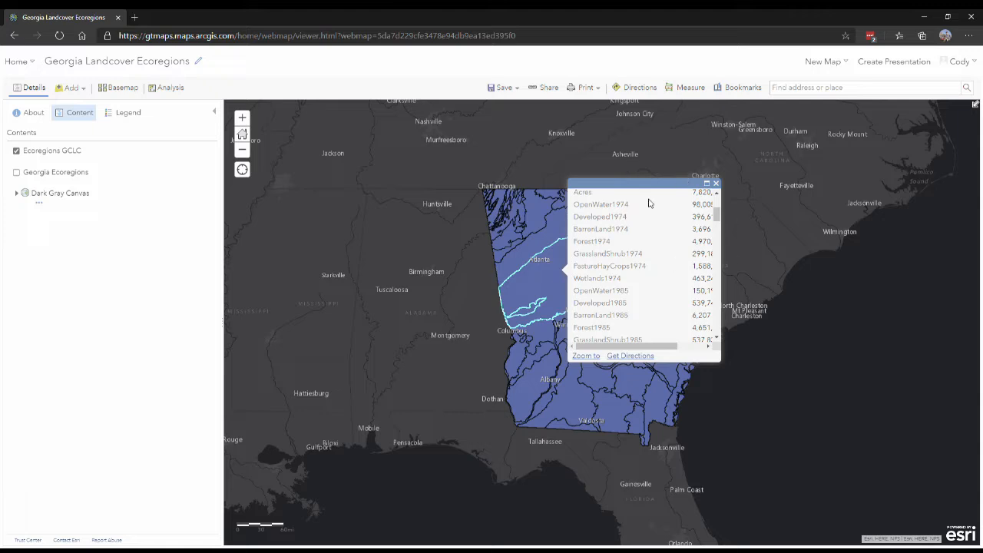
scroll(652, 204, "right", 1)
scroll(653, 252, "up", 2)
scroll(651, 252, "up", 1)
scroll(653, 256, "down", 2)
scroll(658, 262, "left", 1)
scroll(658, 263, "down", 3)
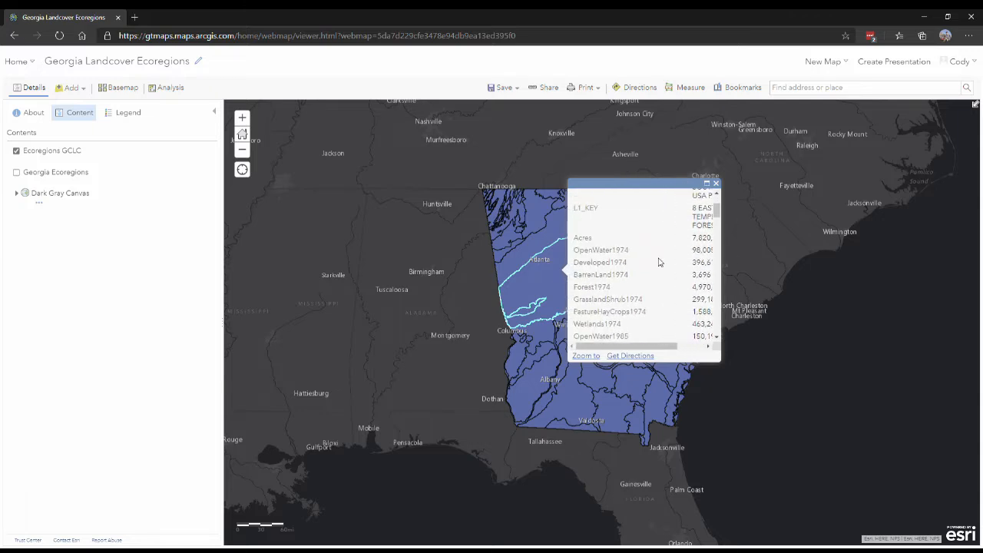
Review the acreage and 1974 land cover values in the Southern Outer Piedmont pop-up, and close it
scroll(668, 246, "right", 1)
scroll(676, 246, "up", 1)
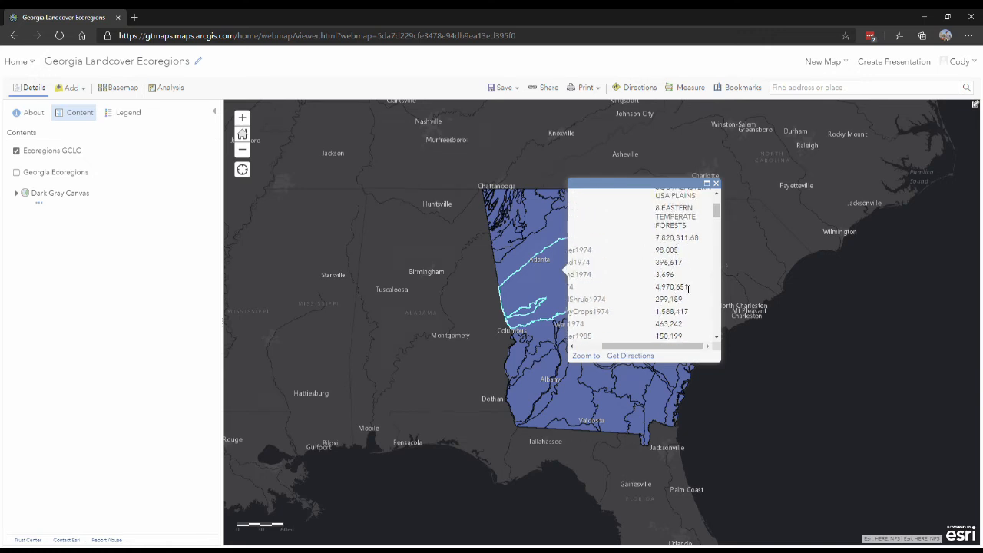
scroll(674, 268, "left", 1)
left_click_drag(585, 250, 618, 335)
left_click(656, 250)
scroll(635, 270, "up", 2)
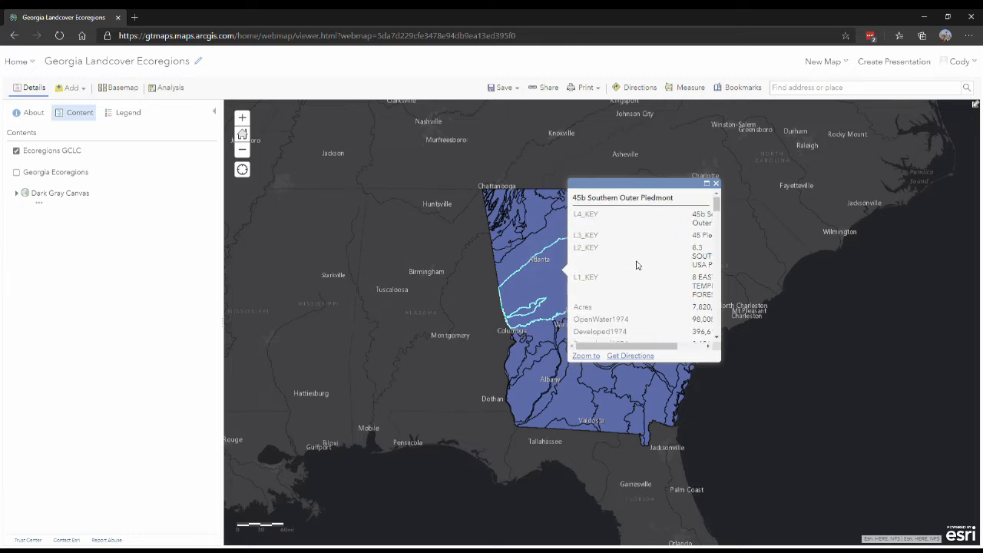
scroll(608, 261, "right", 1)
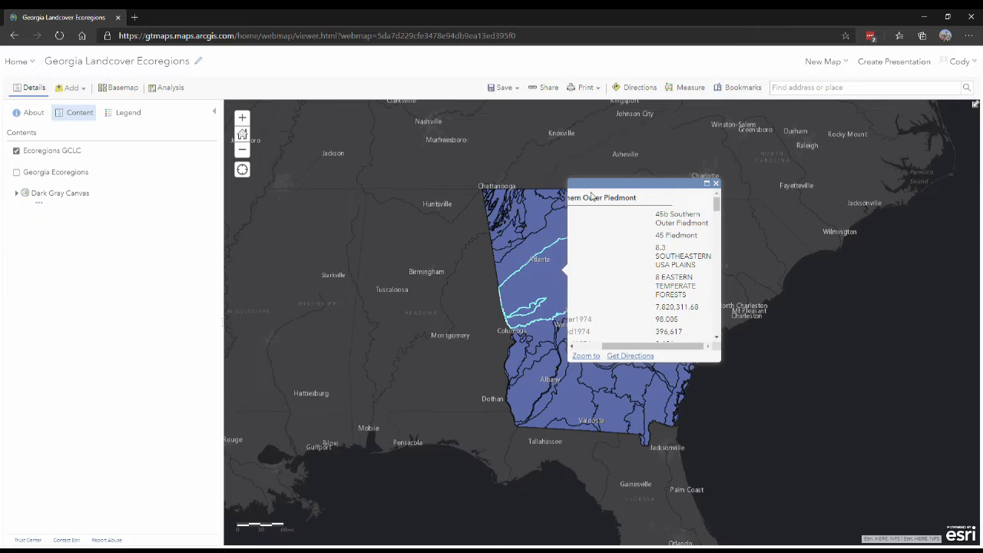
scroll(670, 265, "left", 1)
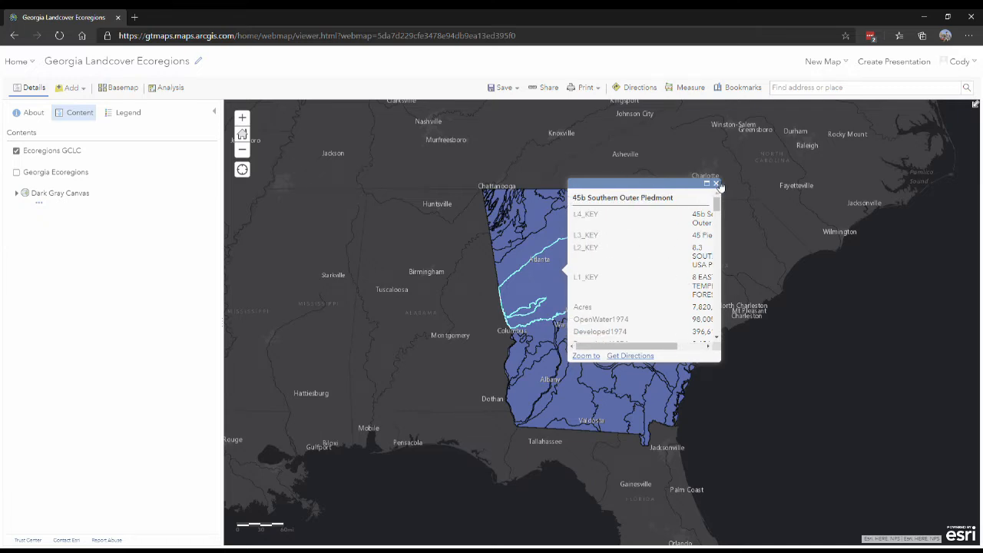
left_click(716, 185)
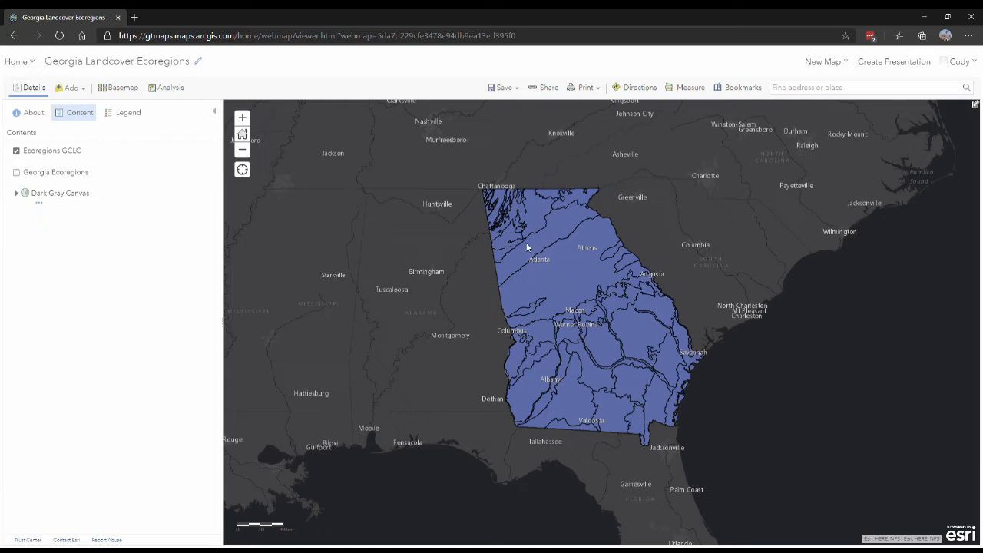
Inspect the land cover attributes of the small ecoregion just east of Athens and close its pop-up
left_click(610, 259)
scroll(633, 252, "down", 2)
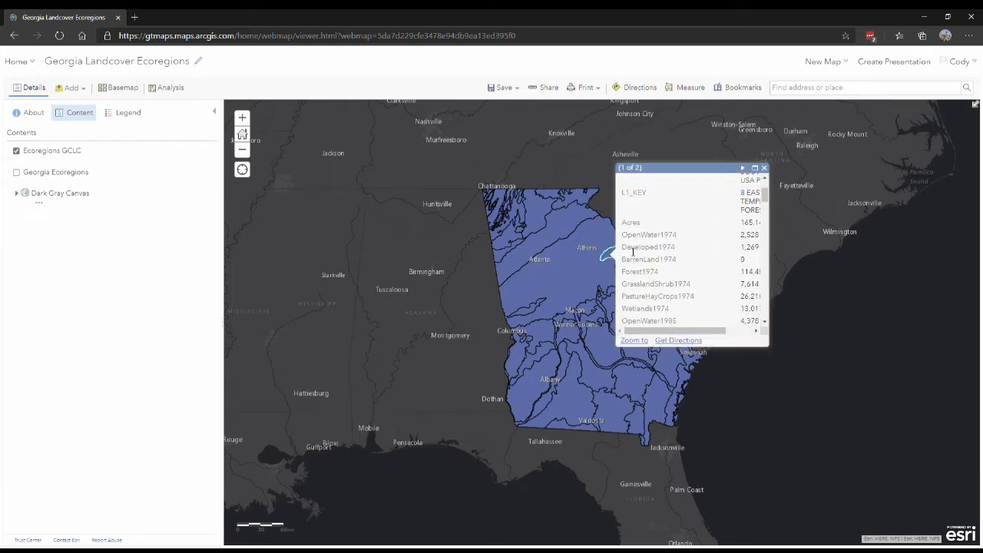
left_click(764, 167)
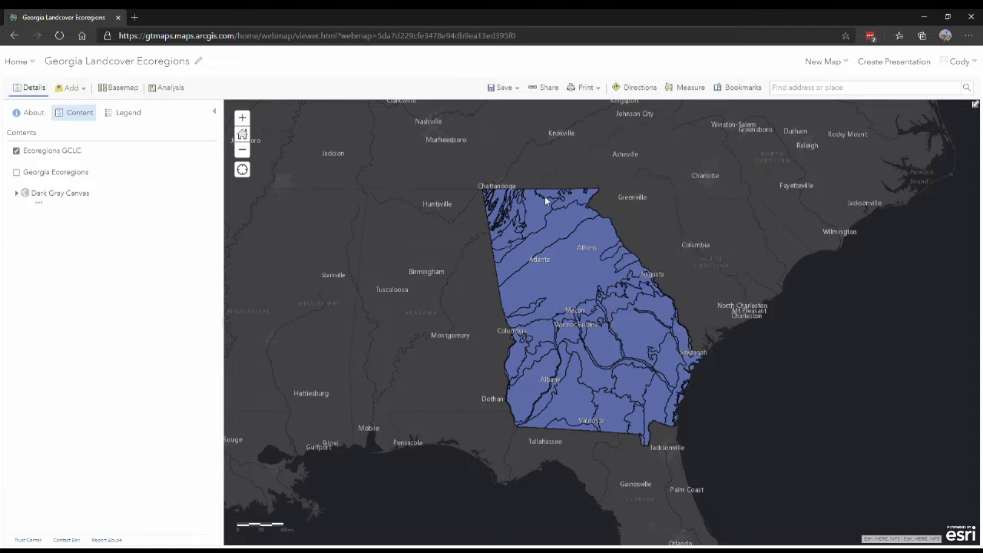
Return to the content list and open the item page of the Georgia Landcover Ecoregions web map
left_click(32, 59)
left_click(43, 163)
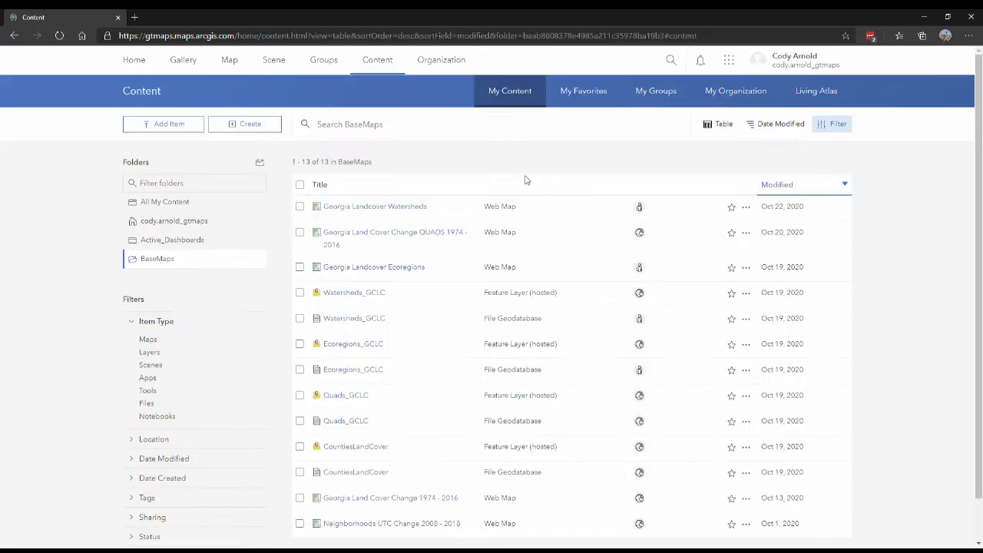
left_click(402, 272)
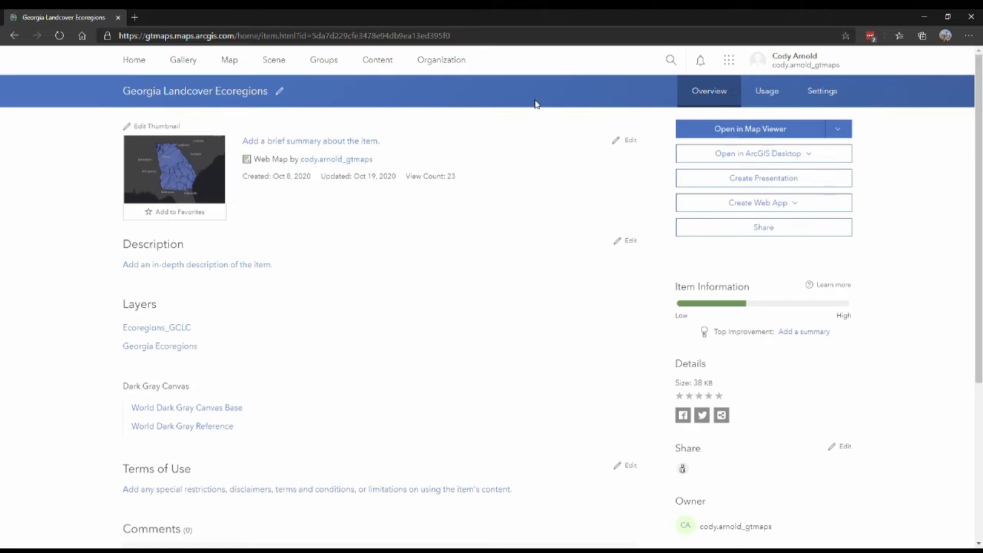
Create a dashboard from the web map titled "Georgia Landcover Ecoregions (1974 - 2016)", with a short summary and a chosen save folder
left_click(758, 205)
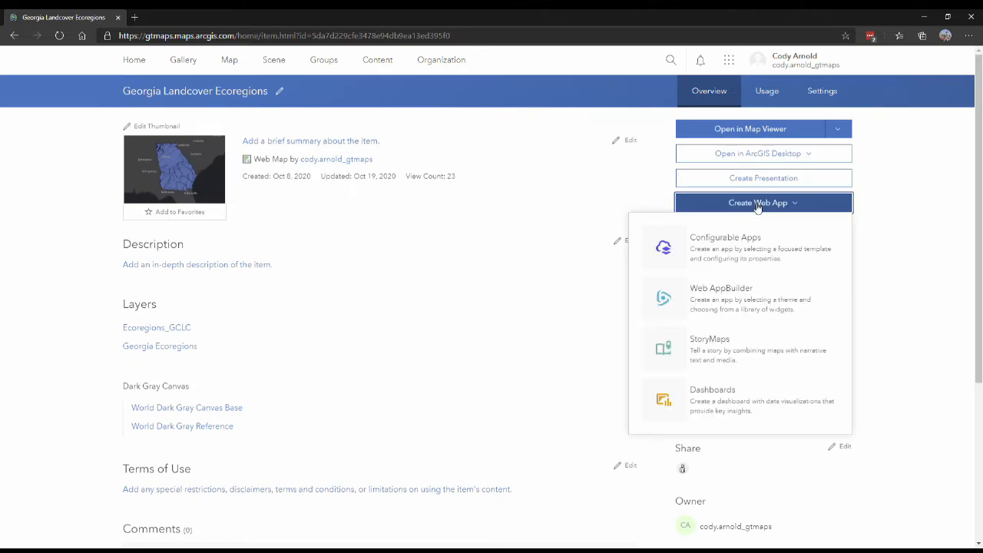
left_click(726, 394)
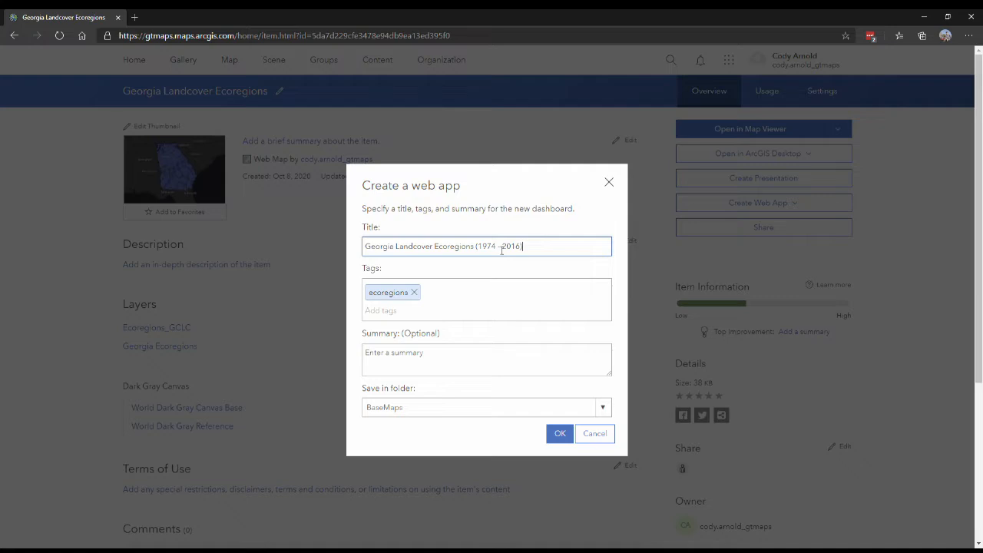
left_click(466, 369)
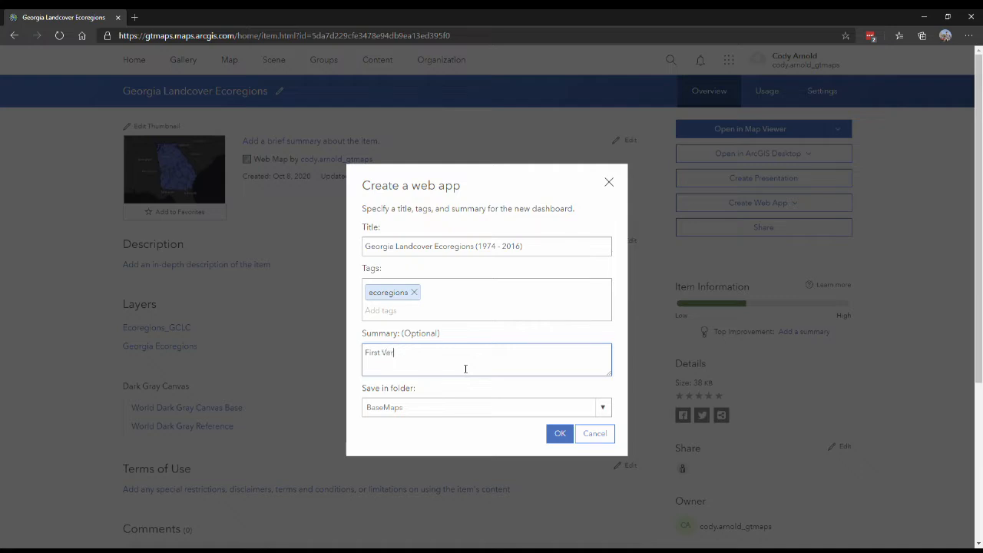
left_click(536, 411)
left_click(490, 431)
left_click(562, 438)
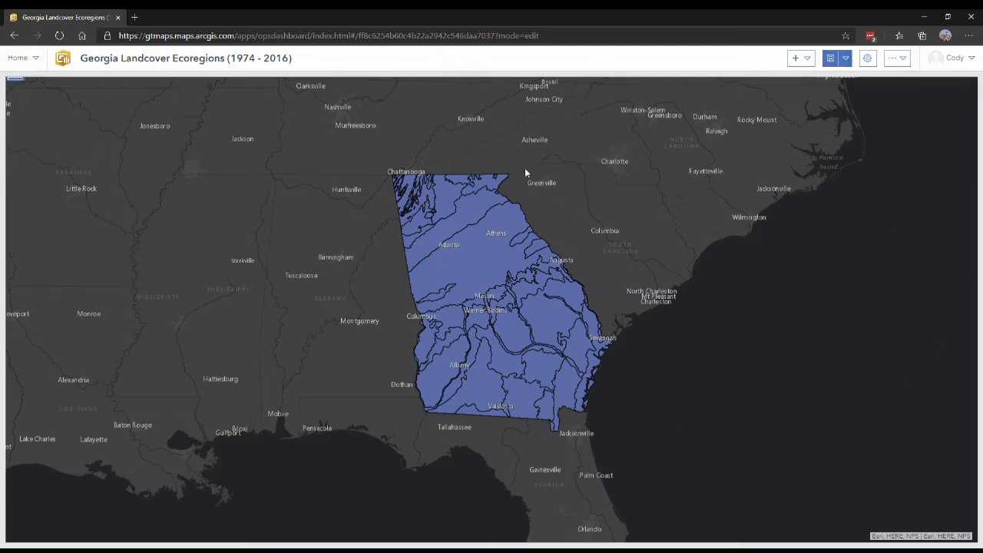
left_click(802, 58)
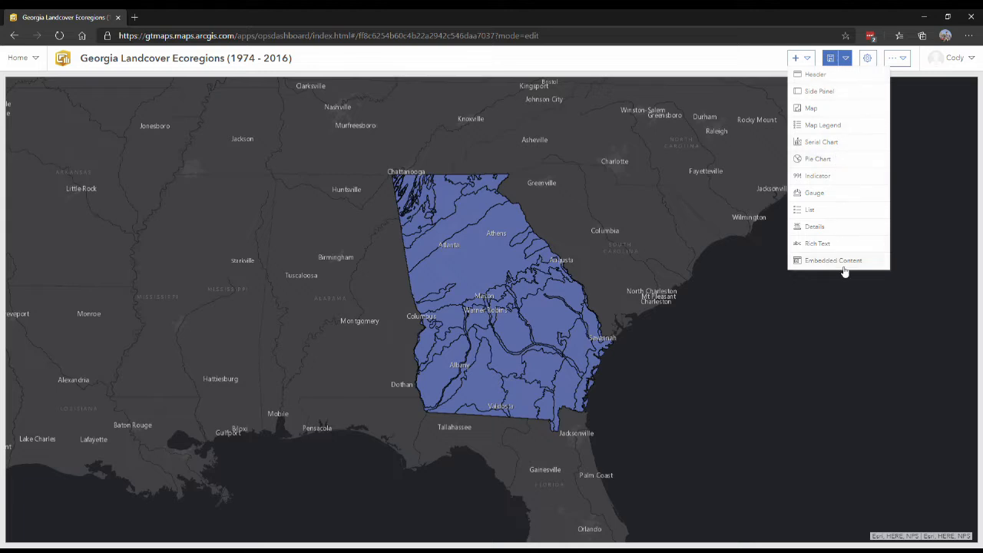
left_click(922, 105)
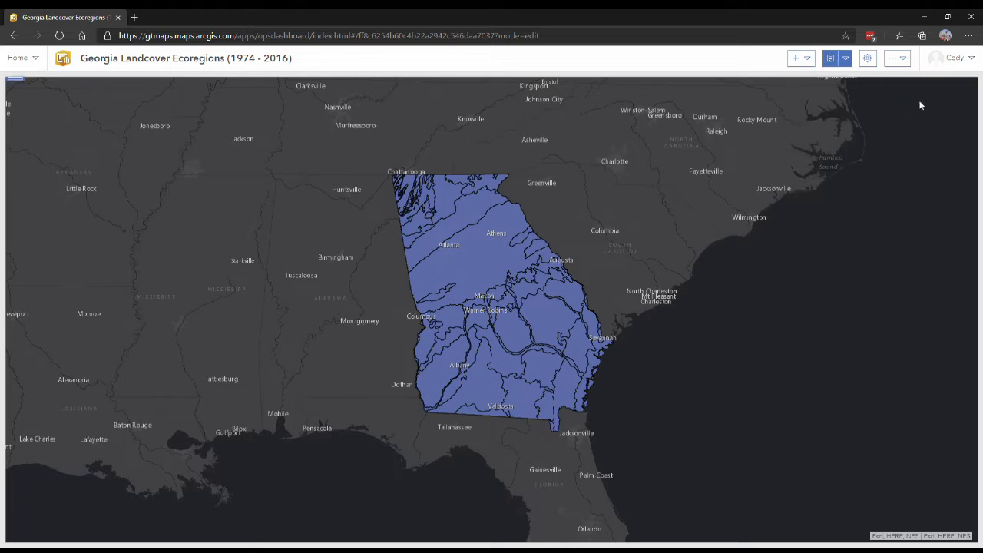
Switch the dashboard's layout theme to Dark
left_click(866, 60)
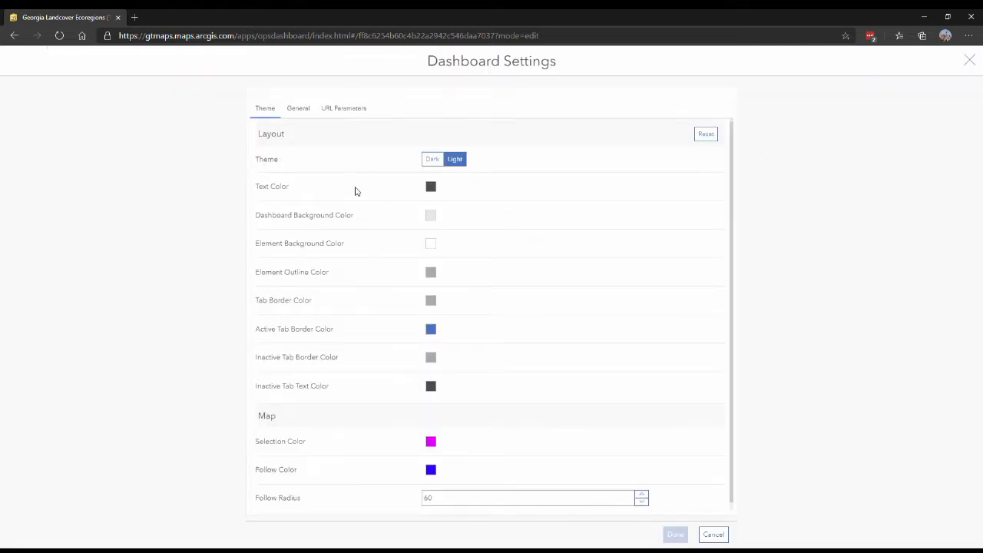
left_click(433, 162)
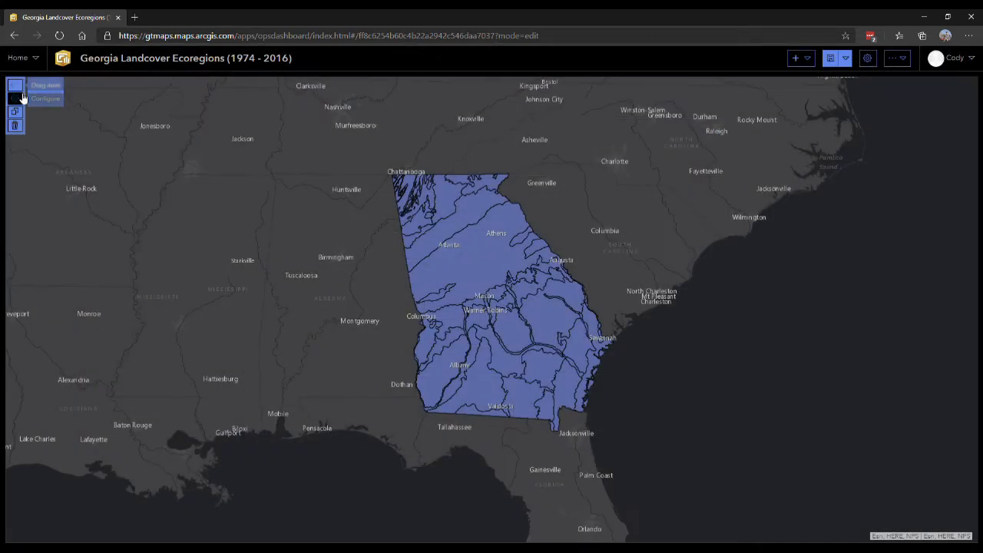
Enable Default Extent and Bookmarks in the dashboard map element's configuration and apply the change
left_click(16, 98)
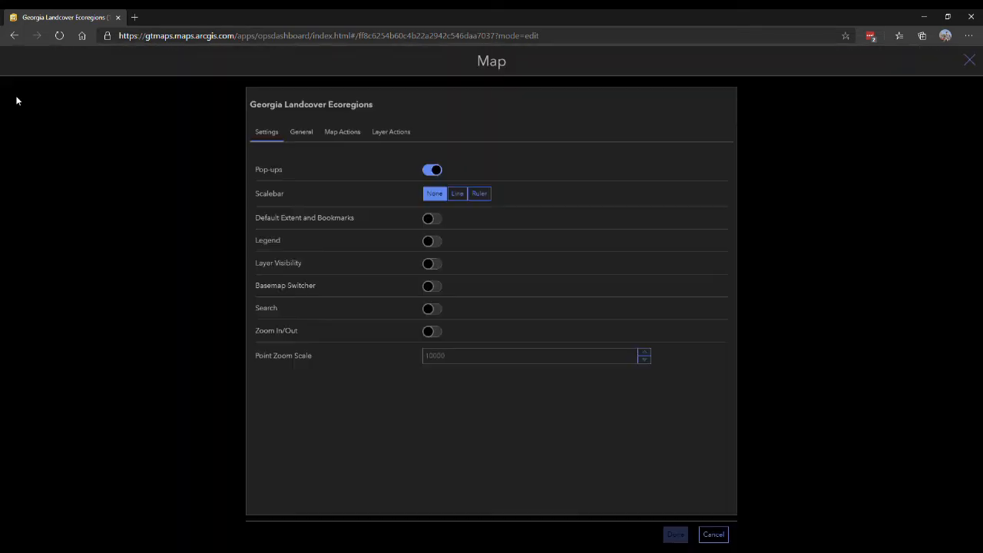
left_click(969, 62)
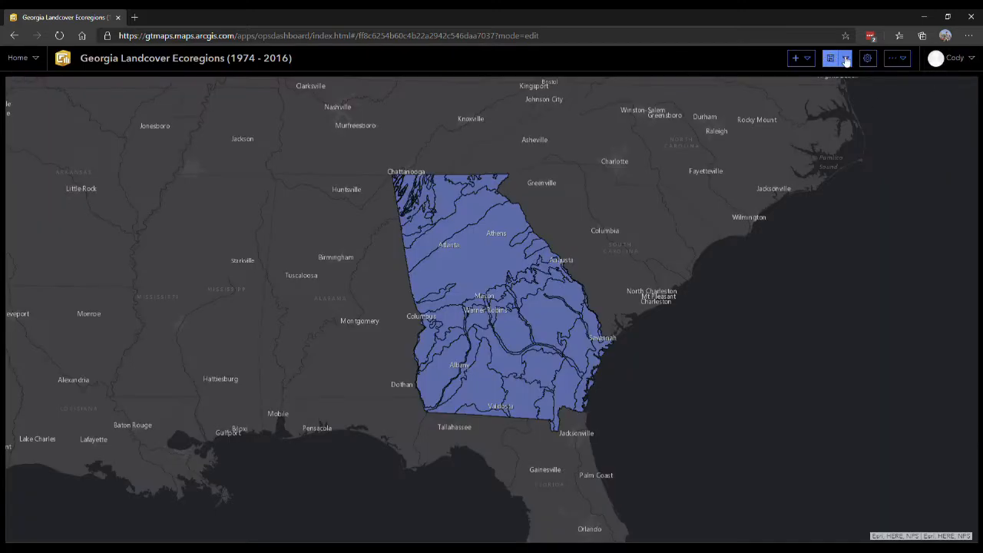
left_click(16, 98)
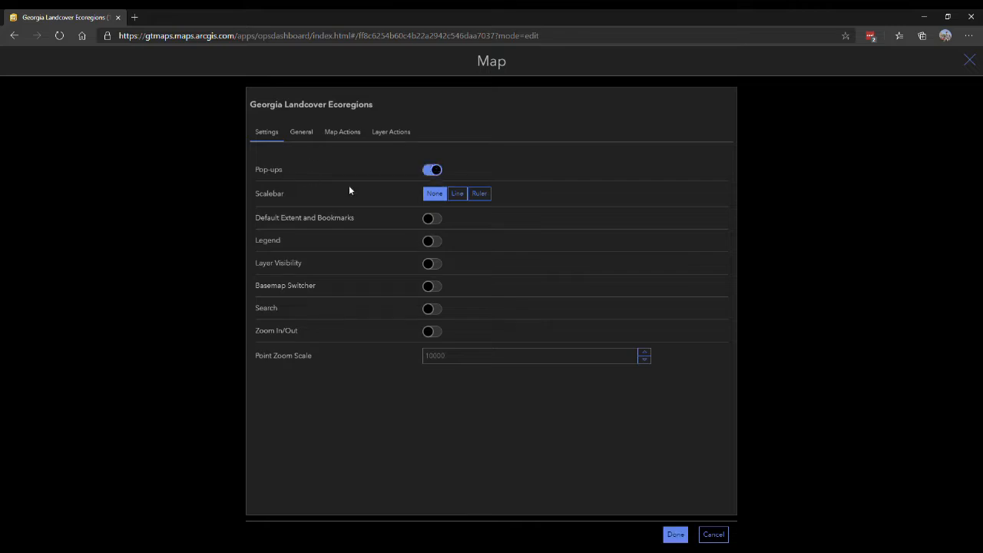
left_click(434, 219)
left_click_drag(261, 218, 354, 222)
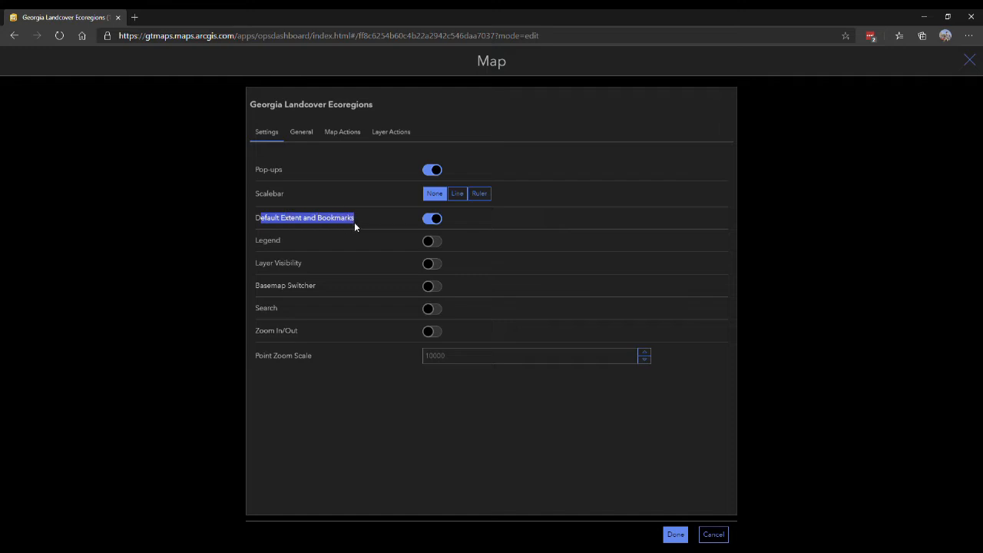
left_click(325, 266)
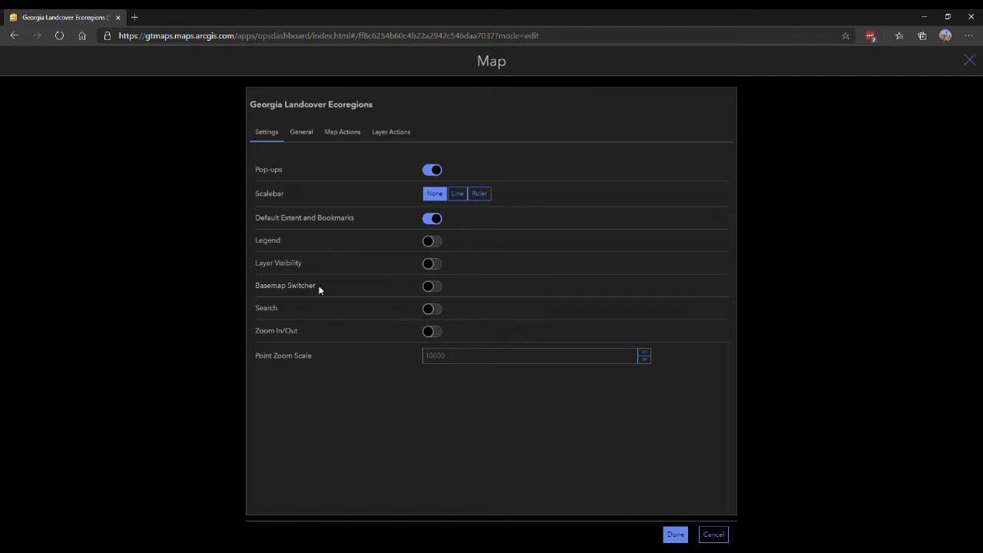
left_click_drag(315, 285, 256, 289)
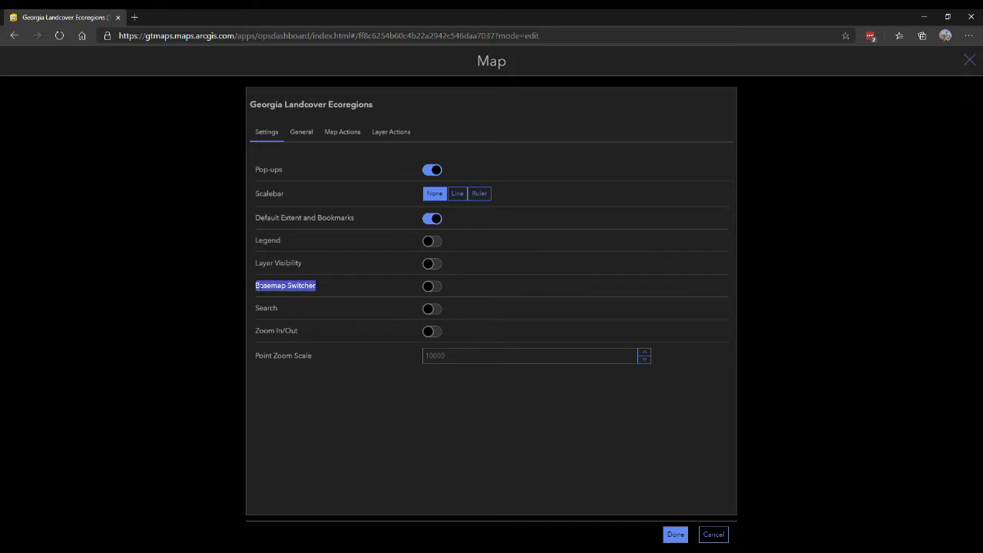
left_click(256, 289)
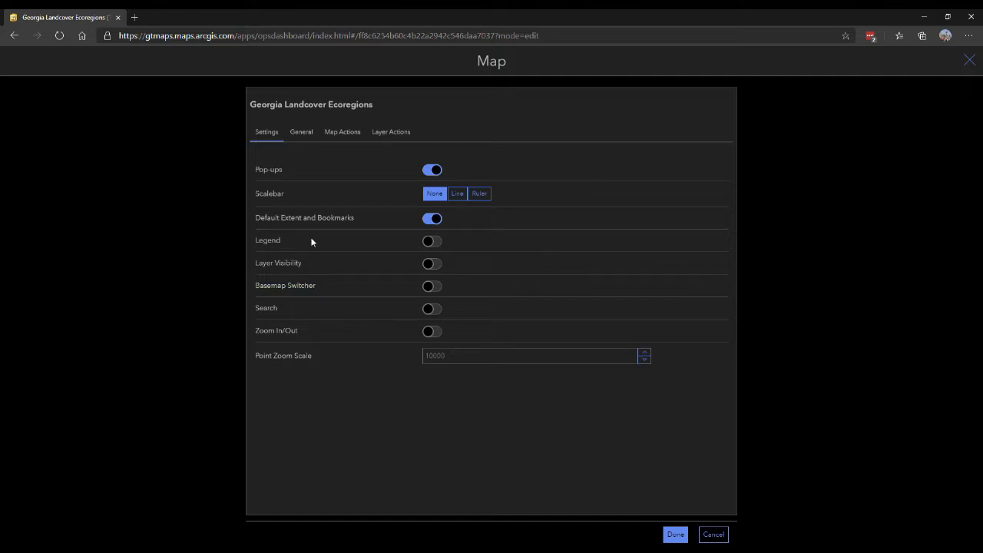
left_click_drag(318, 286, 257, 262)
left_click(300, 132)
left_click(711, 199)
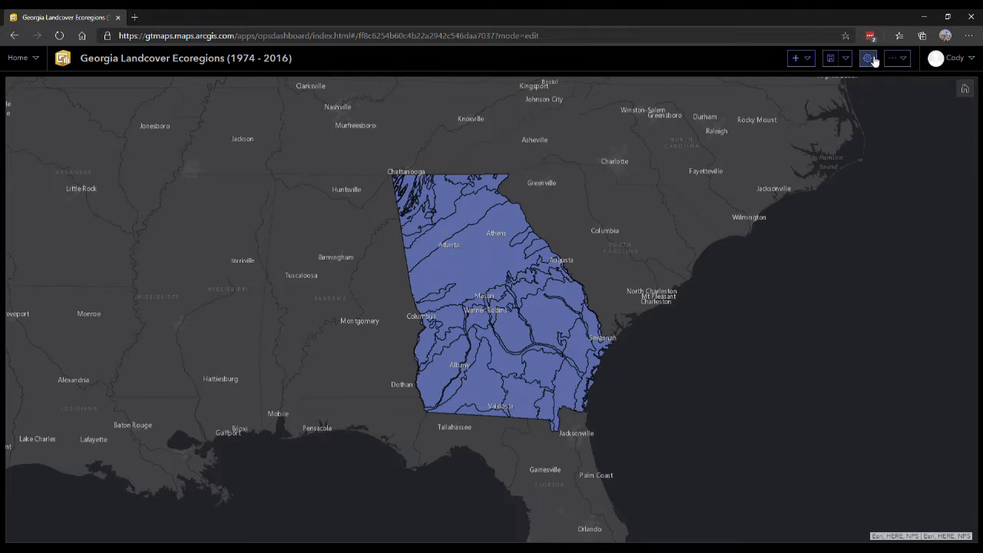
Add a serial chart to the dashboard, based on the Ecoregions_GCLC layer of the map
left_click(800, 68)
left_click_drag(566, 209, 592, 227)
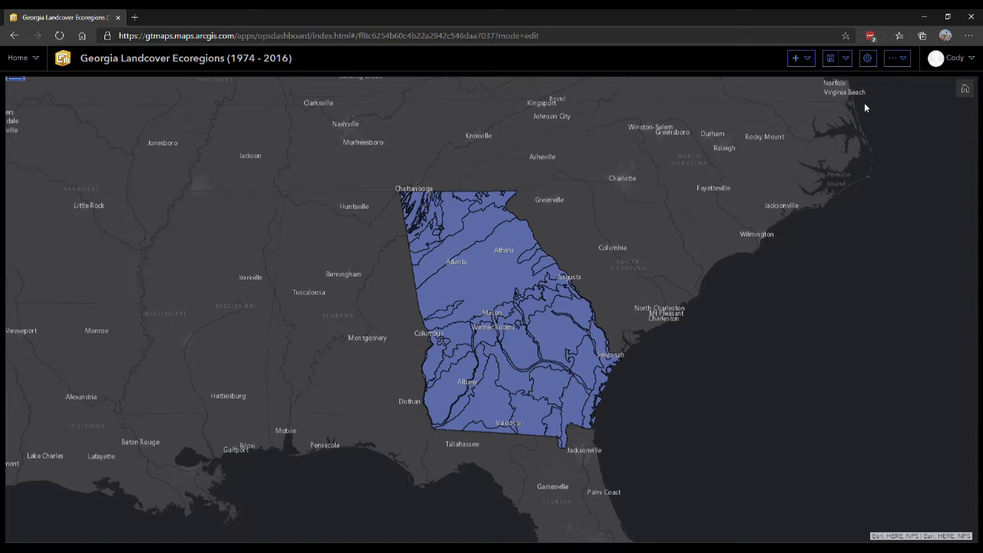
left_click(799, 57)
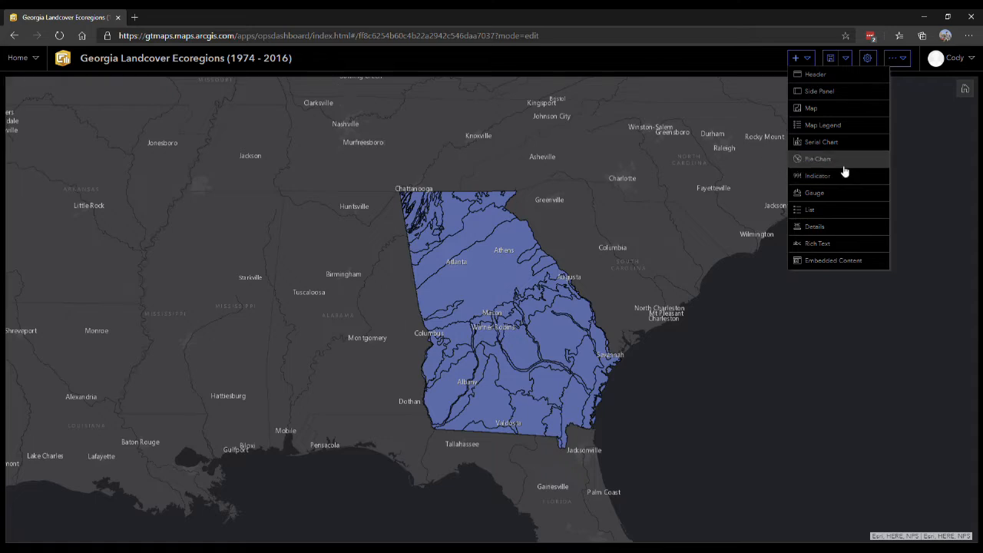
left_click(835, 145)
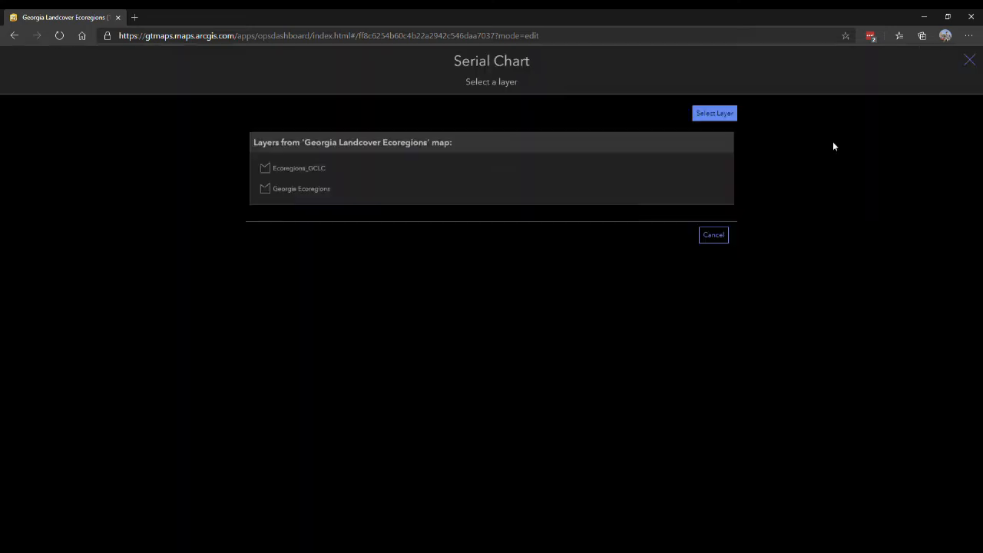
left_click(354, 170)
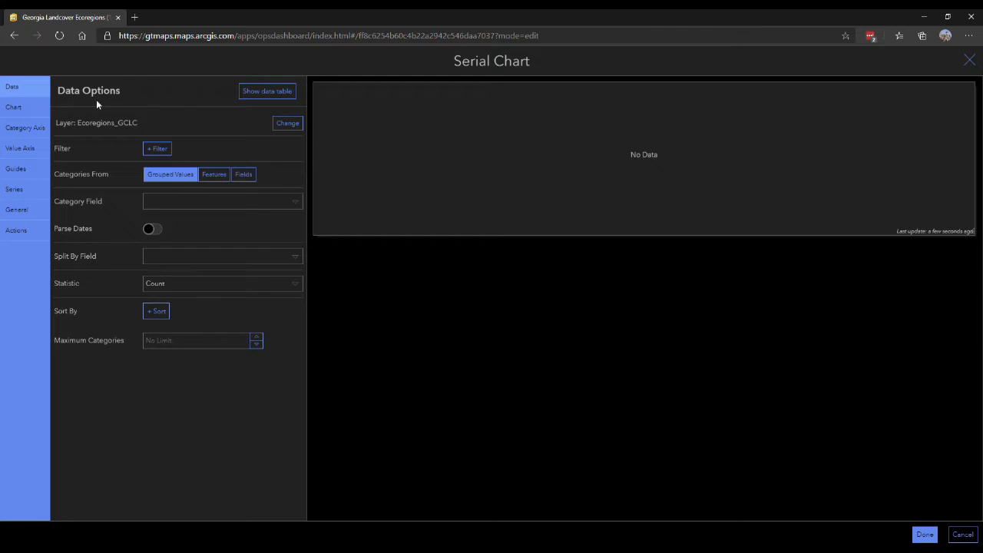
Look through the serial chart's chart, category axis, value axis, series and actions settings, and return to its data options
left_click(22, 109)
left_click(21, 129)
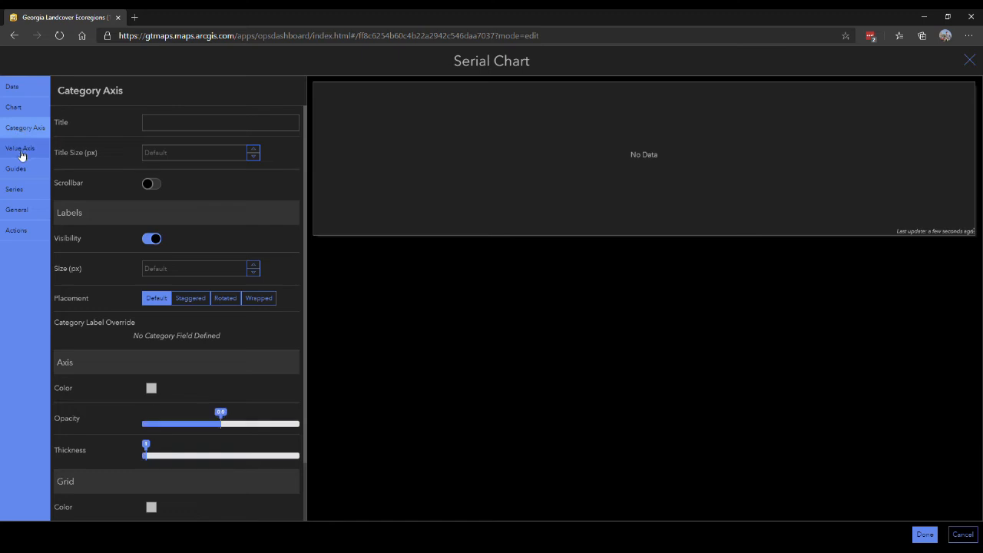
left_click(23, 152)
left_click(26, 189)
left_click(31, 89)
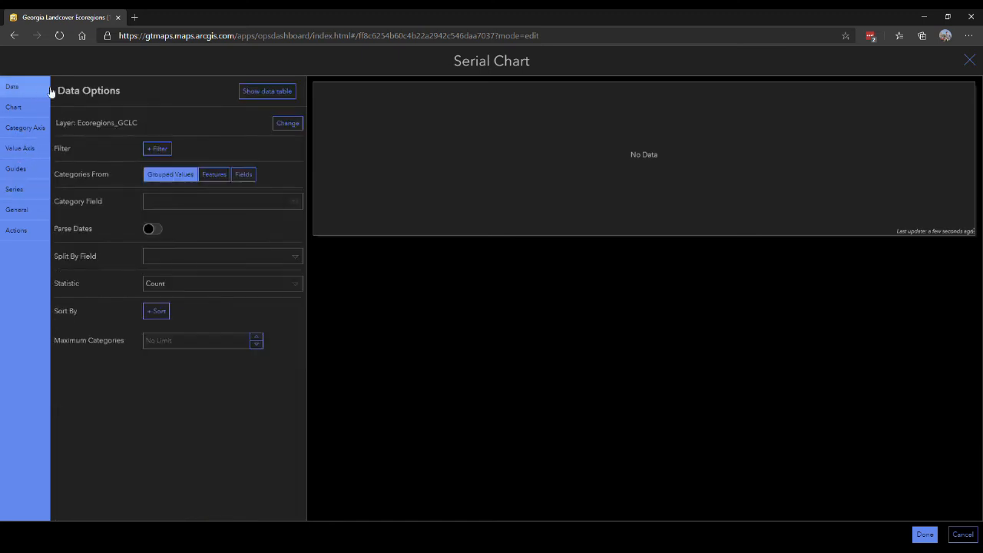
left_click(39, 108)
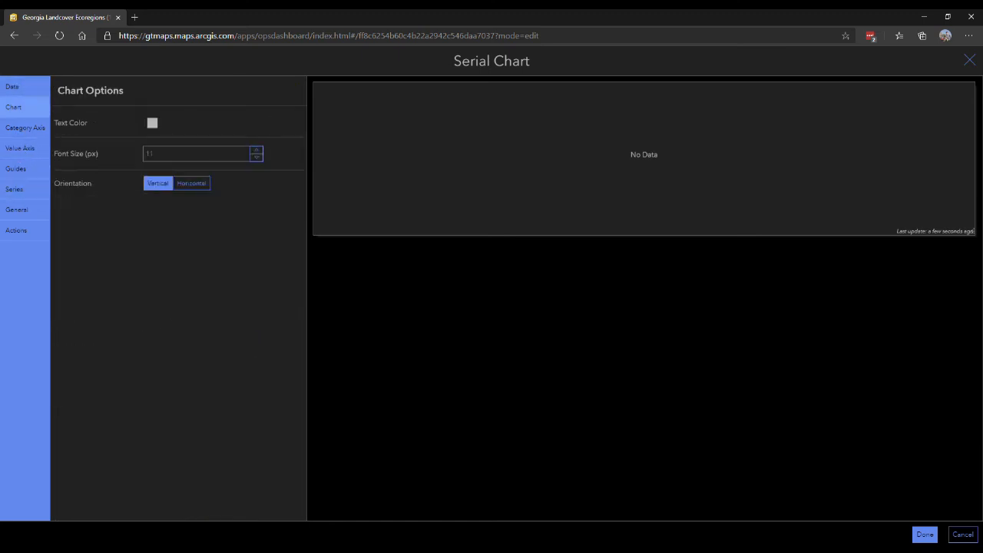
left_click(32, 128)
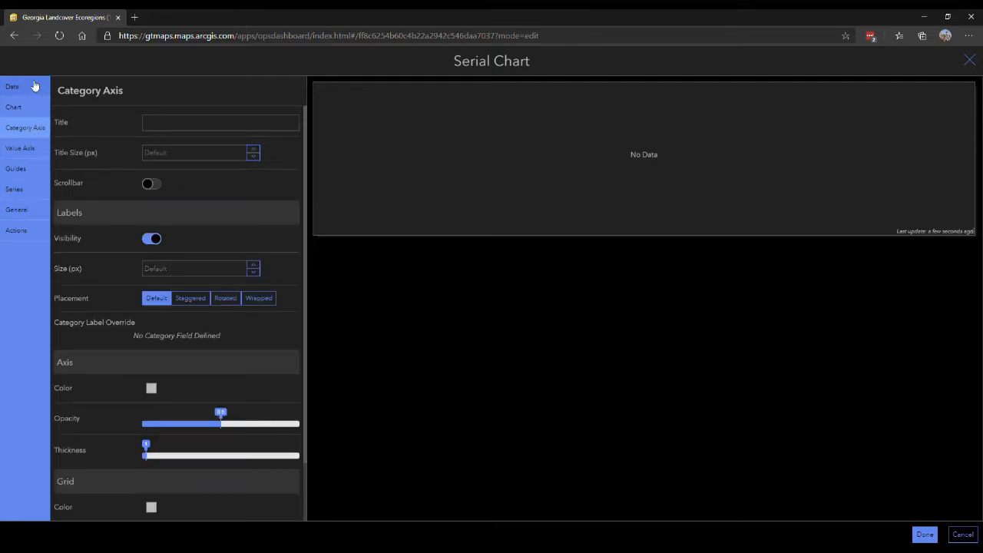
left_click(34, 230)
left_click(38, 88)
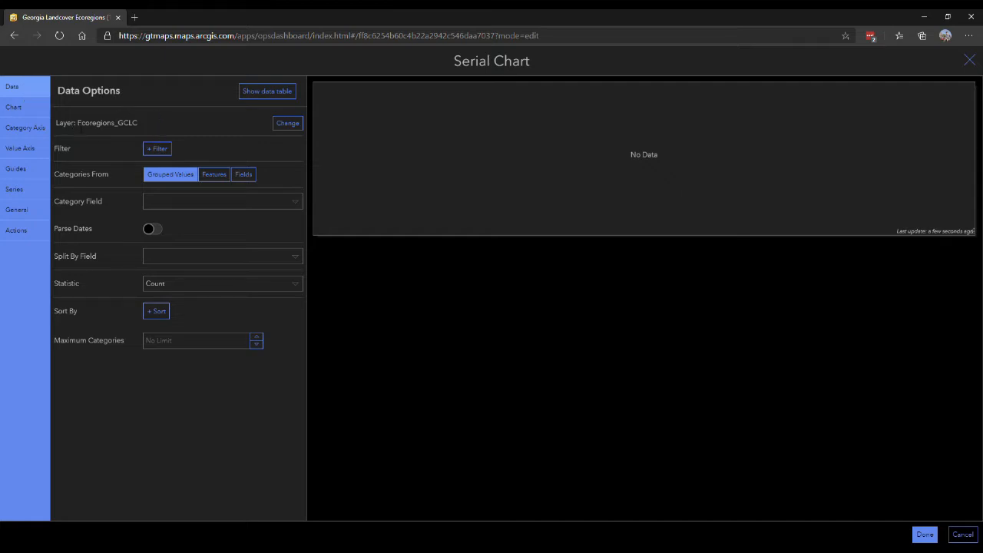
Review the chart's data options and compare the Fields, Grouped Values and Features sources for its categories
left_click_drag(77, 123, 137, 123)
left_click(126, 144)
left_click_drag(53, 176, 117, 177)
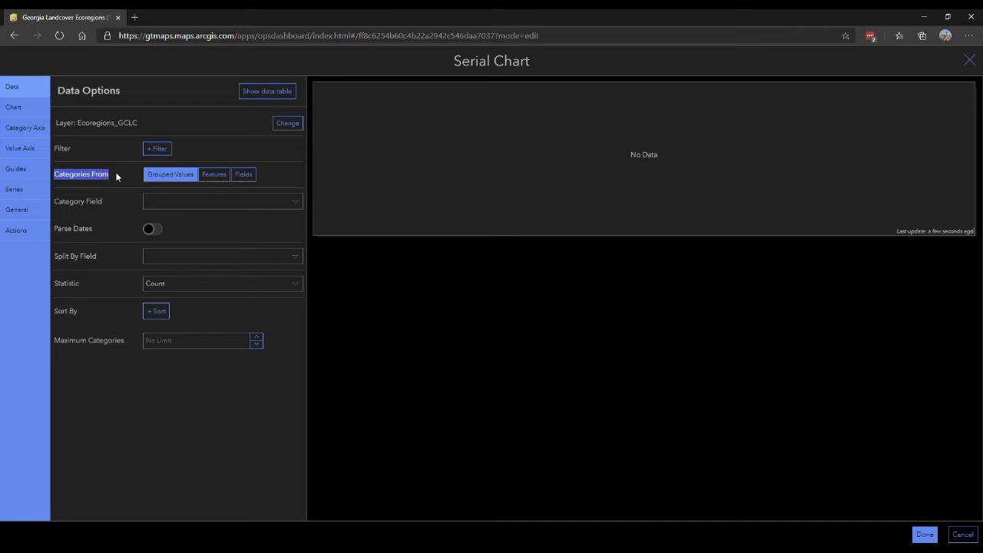
left_click(116, 176)
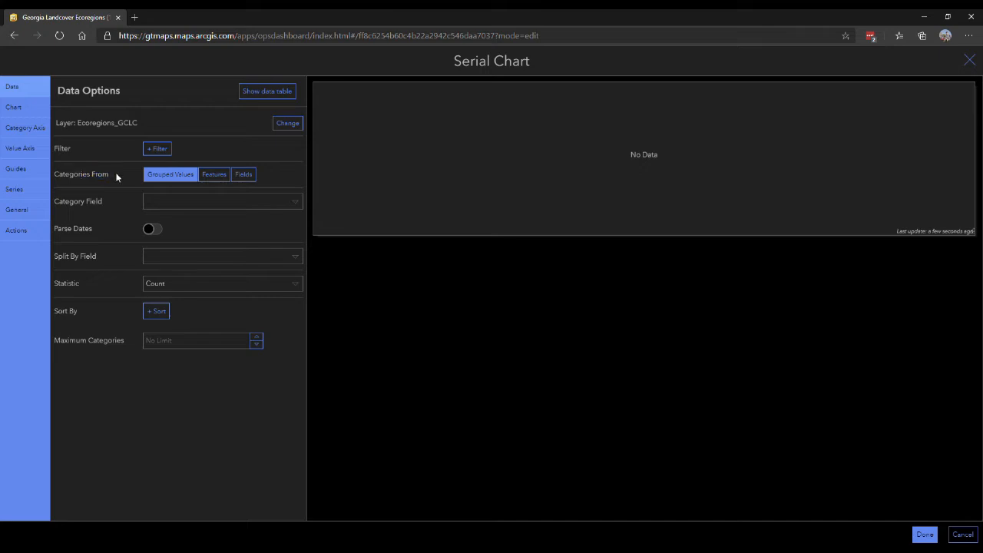
left_click(251, 176)
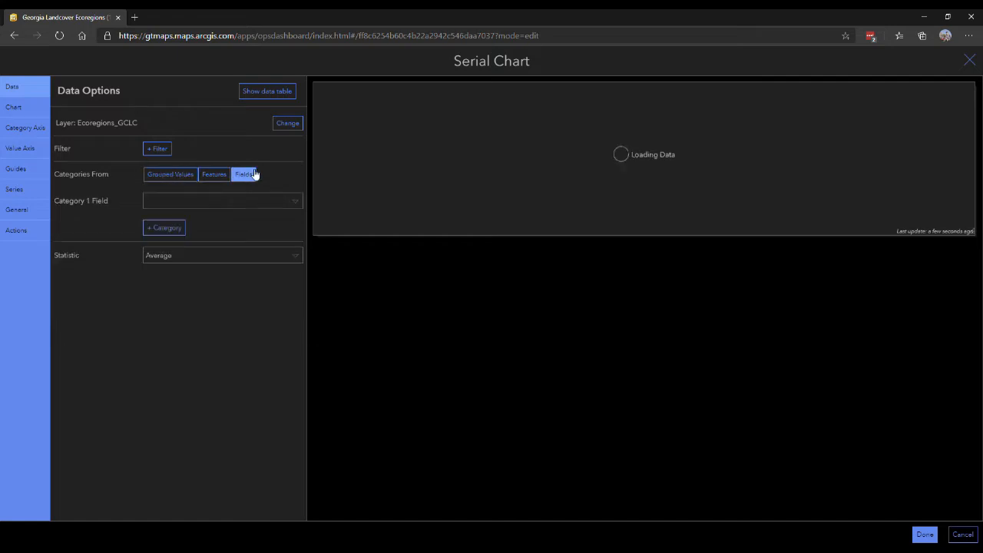
left_click(164, 175)
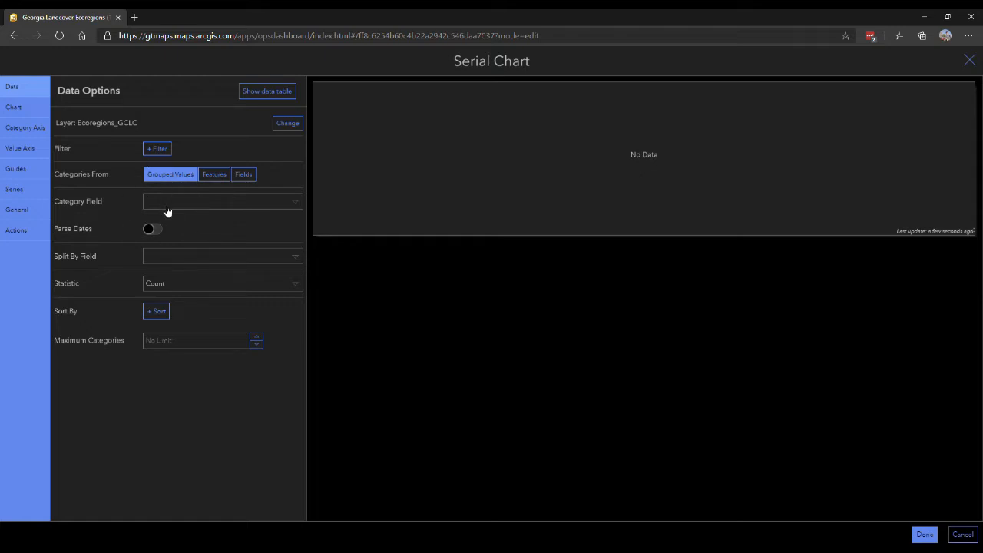
left_click(215, 176)
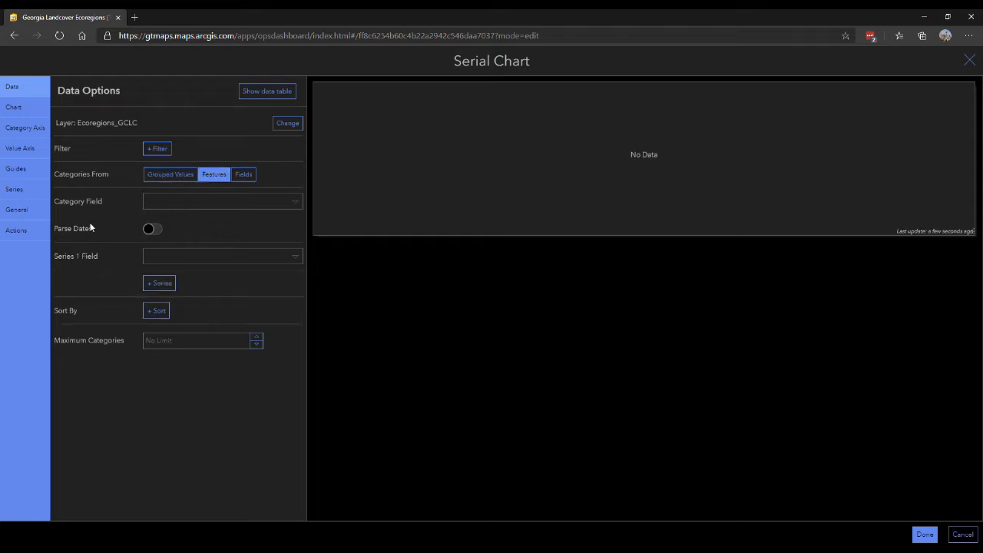
left_click(183, 178)
Take the chart's categories from fields, with OpenWater1974 as the first category and OpenWater1985 as the second
left_click(243, 175)
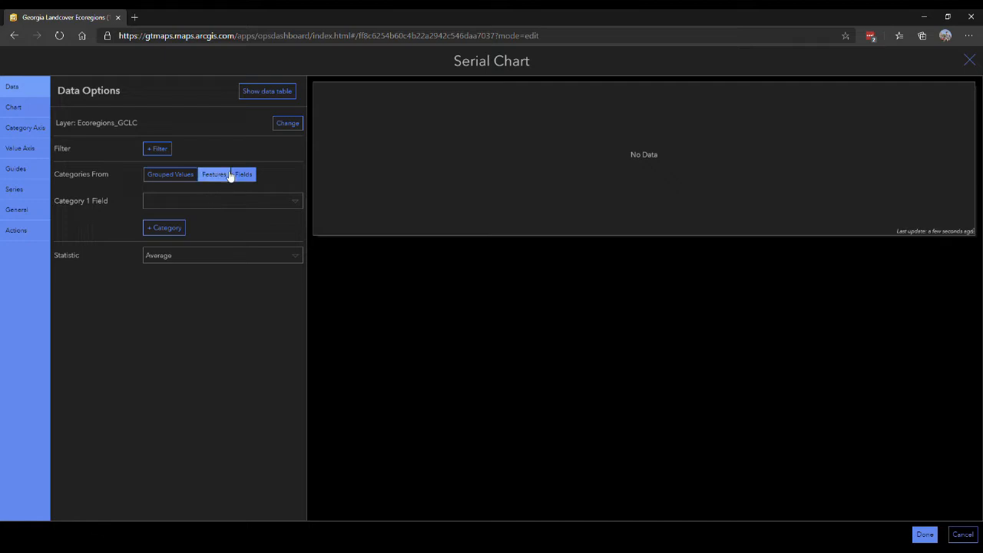
left_click(207, 204)
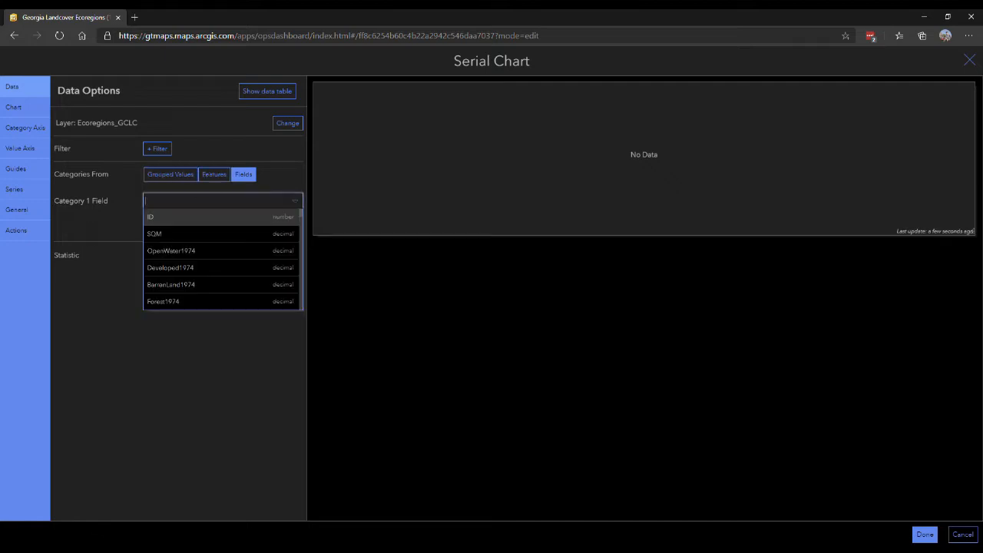
left_click(231, 253)
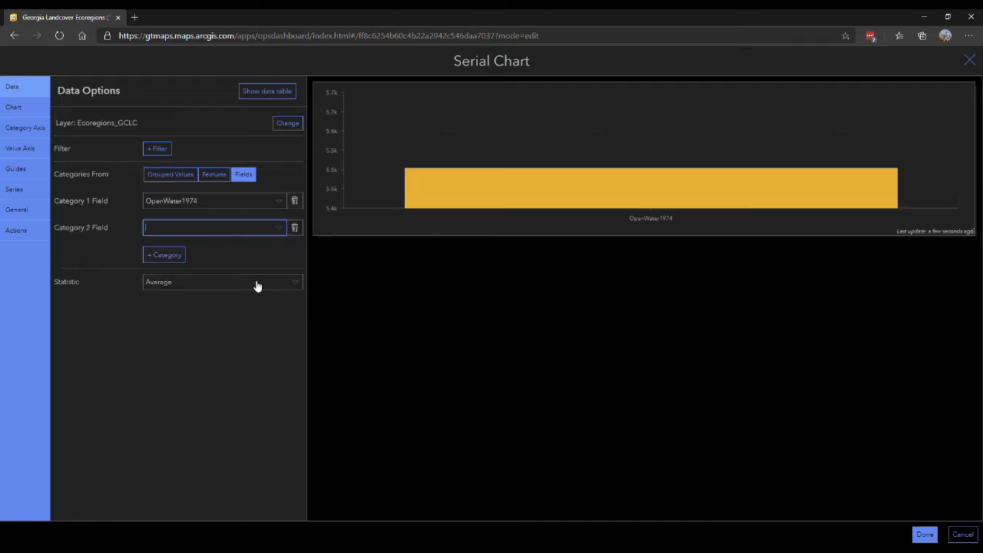
left_click(269, 232)
scroll(200, 305, "down", 3)
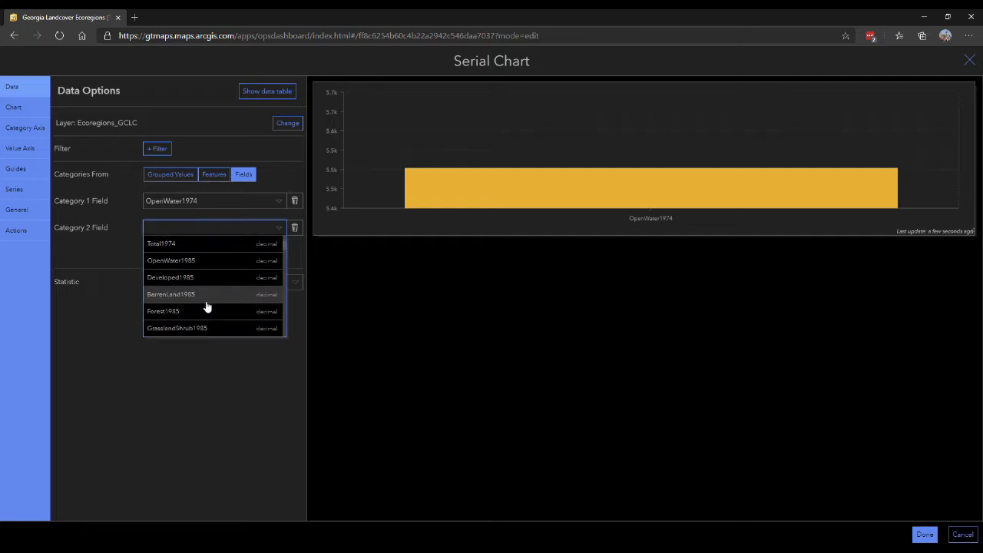
left_click(208, 262)
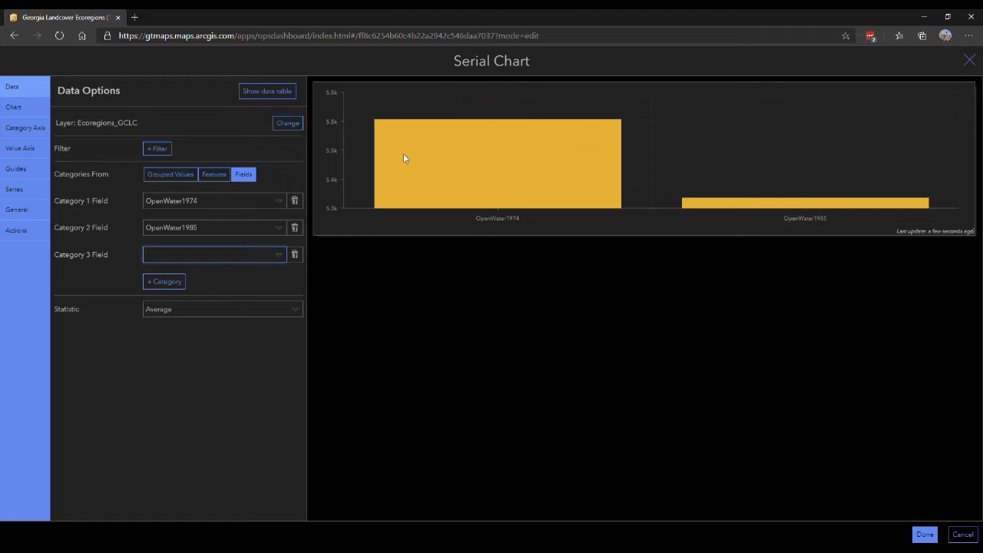
Add OpenWater1992 and OpenWater2001 as the third and fourth category fields of the chart
mouse_move(467, 160)
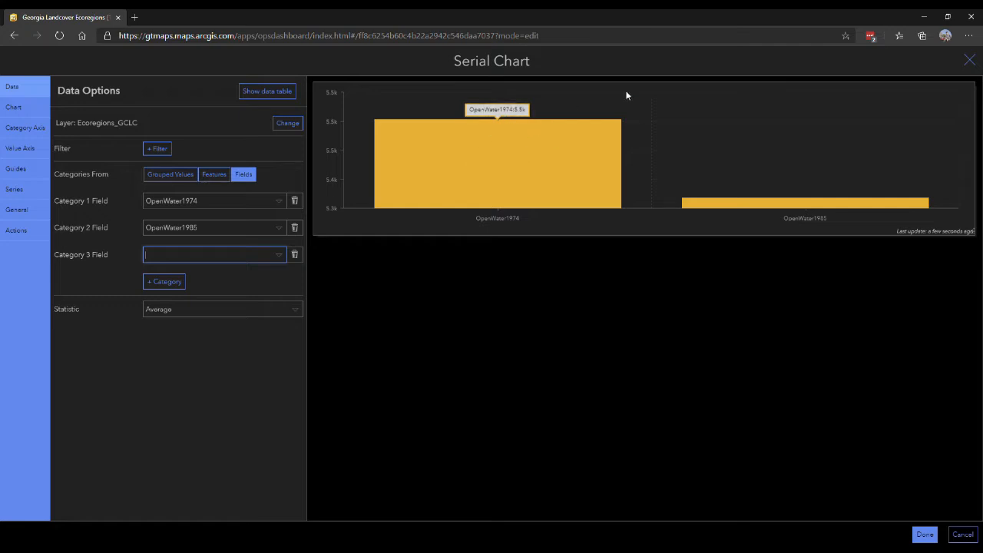
left_click(259, 258)
scroll(238, 323, "down", 5)
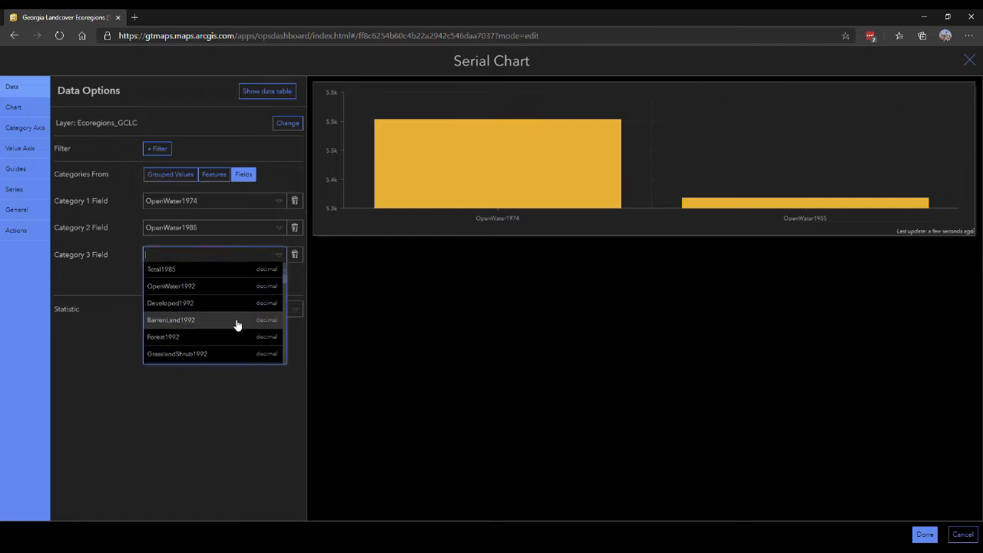
left_click(220, 286)
left_click(230, 283)
scroll(237, 329, "down", 3)
scroll(246, 328, "down", 4)
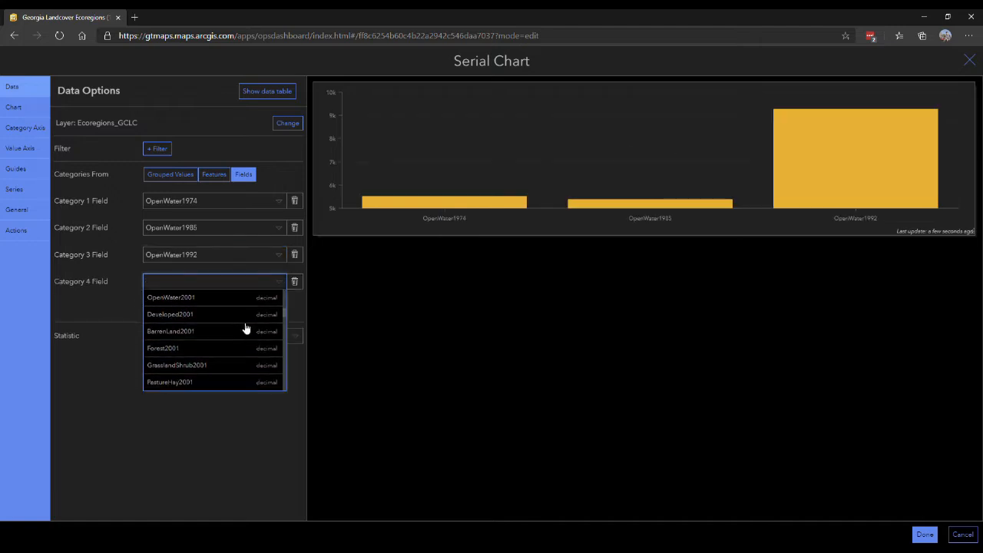
left_click(201, 321)
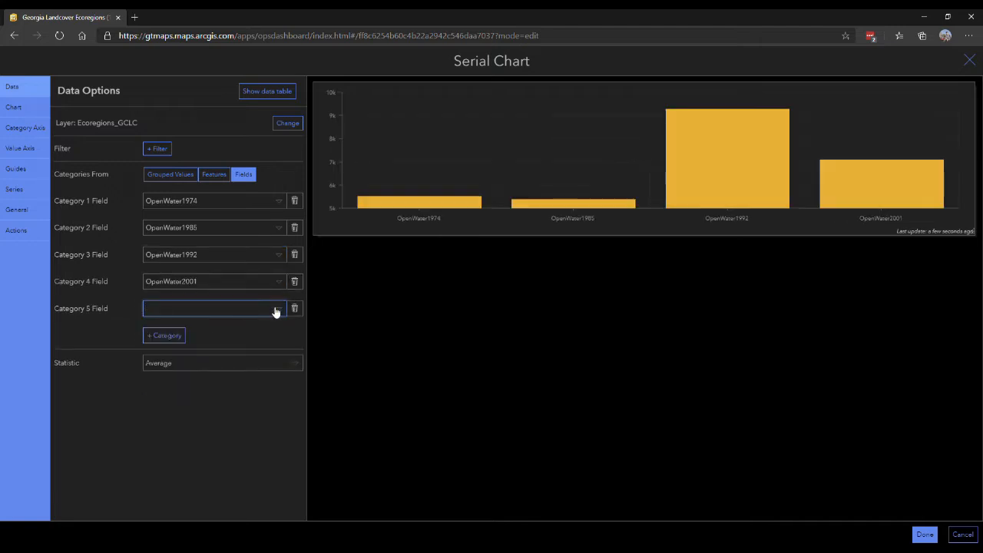
Add OpenWater2011 and OpenWater2016 as the fifth and sixth category fields of the chart
left_click(279, 311)
scroll(250, 358, "down", 8)
scroll(247, 358, "down", 2)
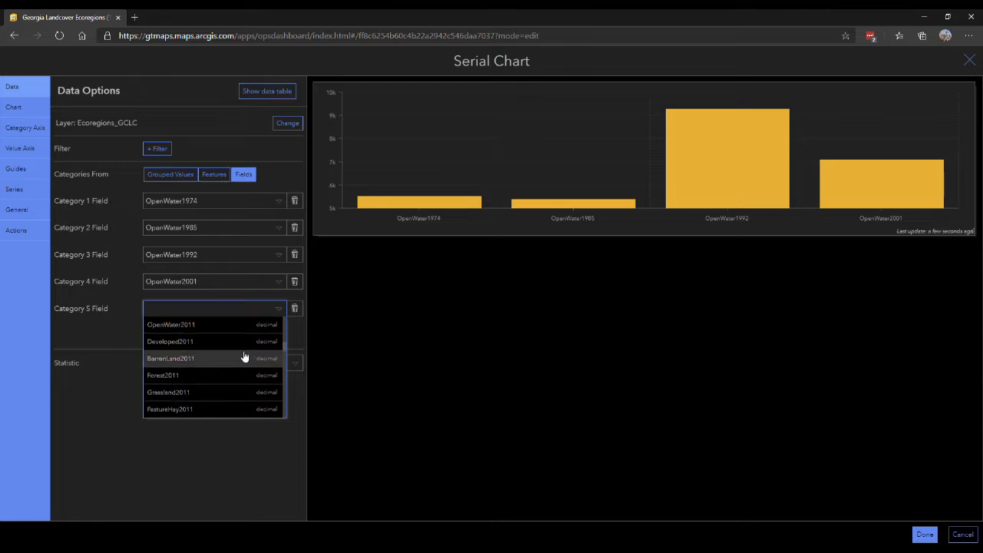
left_click(215, 329)
left_click(280, 335)
scroll(218, 404, "down", 3)
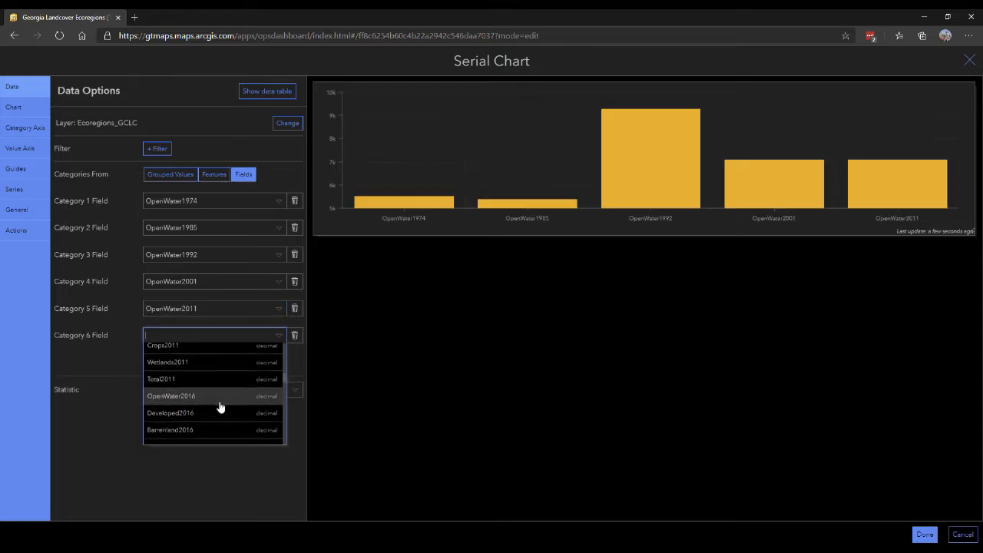
left_click(219, 386)
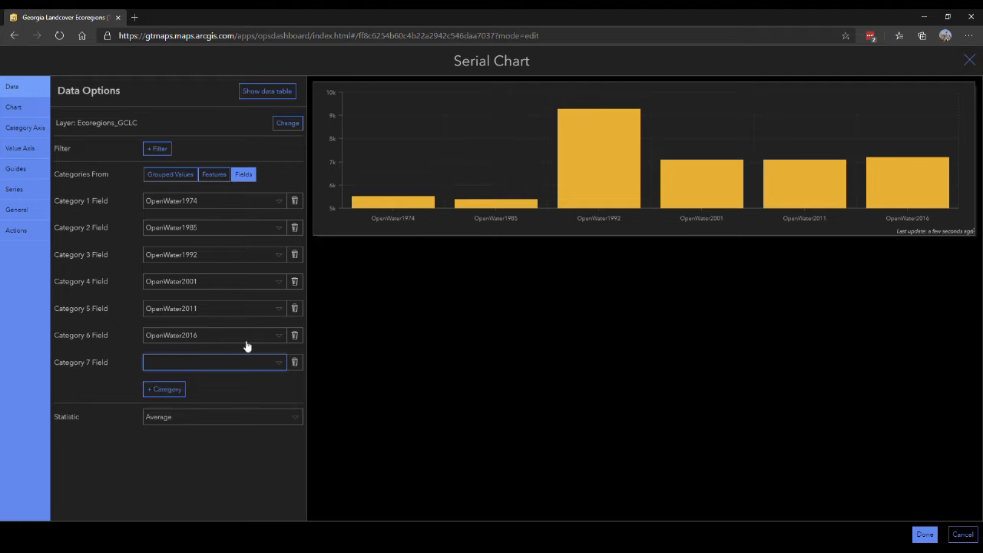
Add a filter to the chart's data with a condition on the OpenWater1974 field
left_click(161, 149)
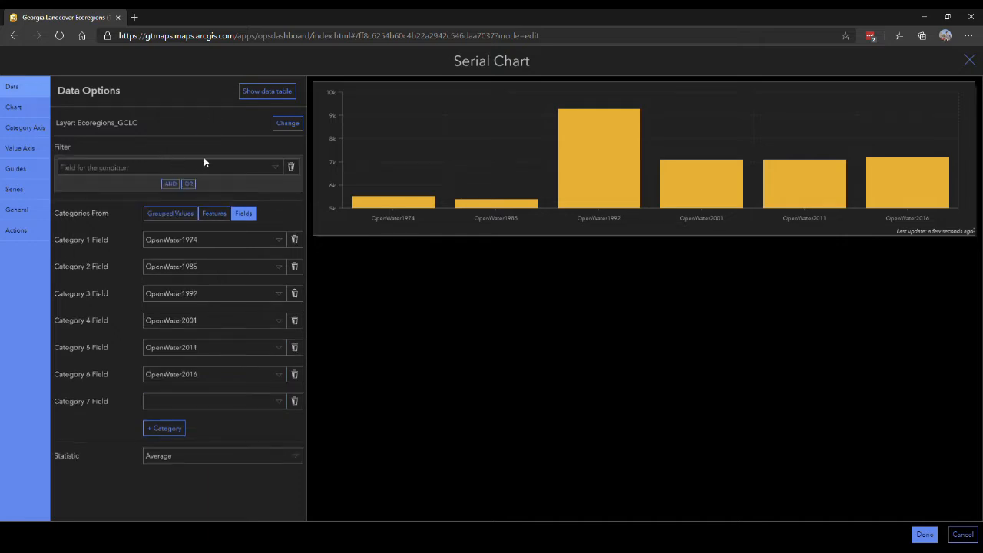
left_click_drag(70, 147, 55, 148)
mouse_move(575, 121)
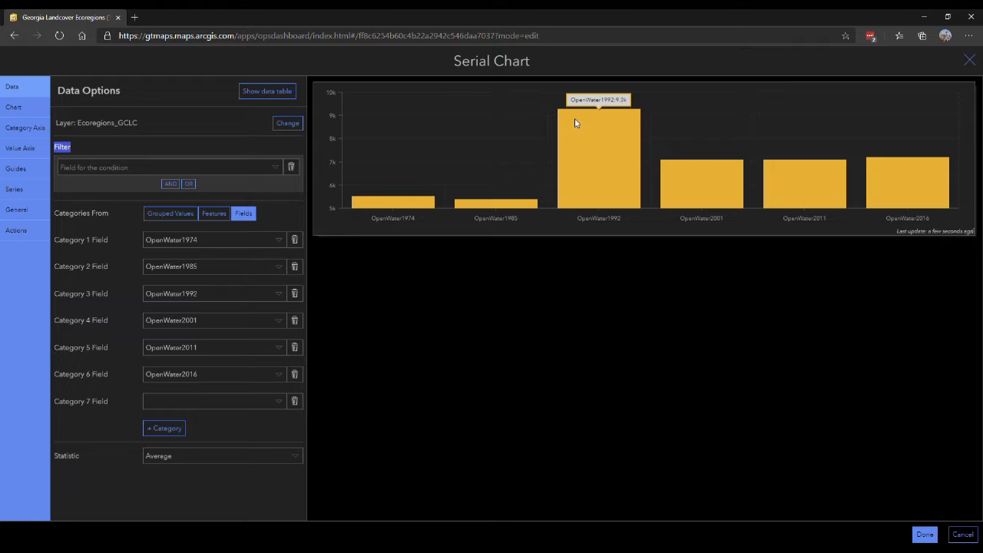
mouse_move(507, 204)
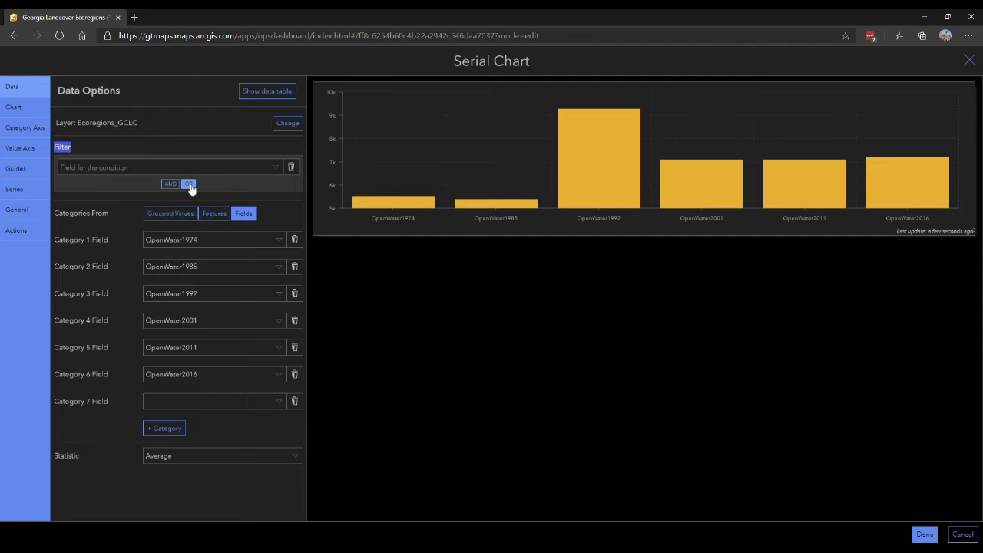
left_click(112, 148)
left_click(262, 167)
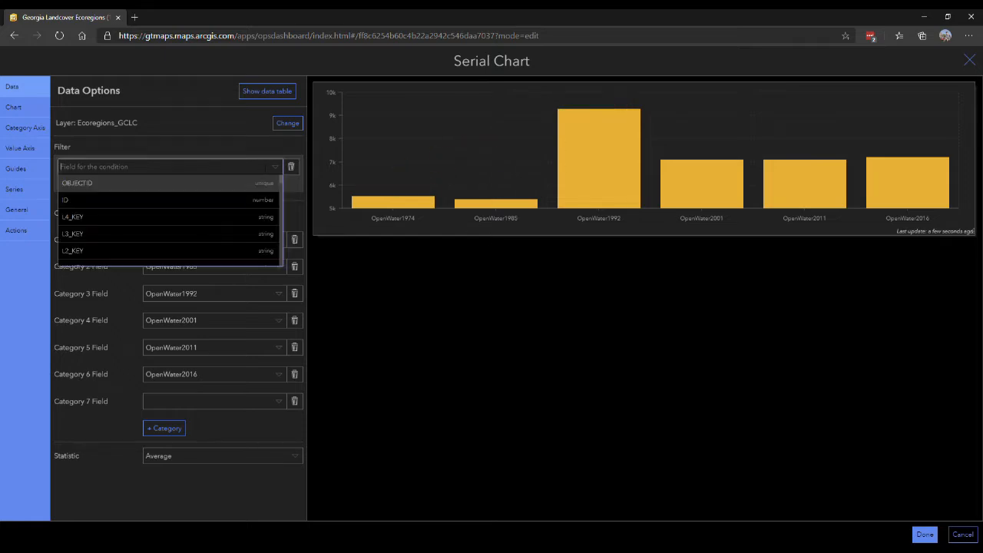
scroll(106, 206, "down", 3)
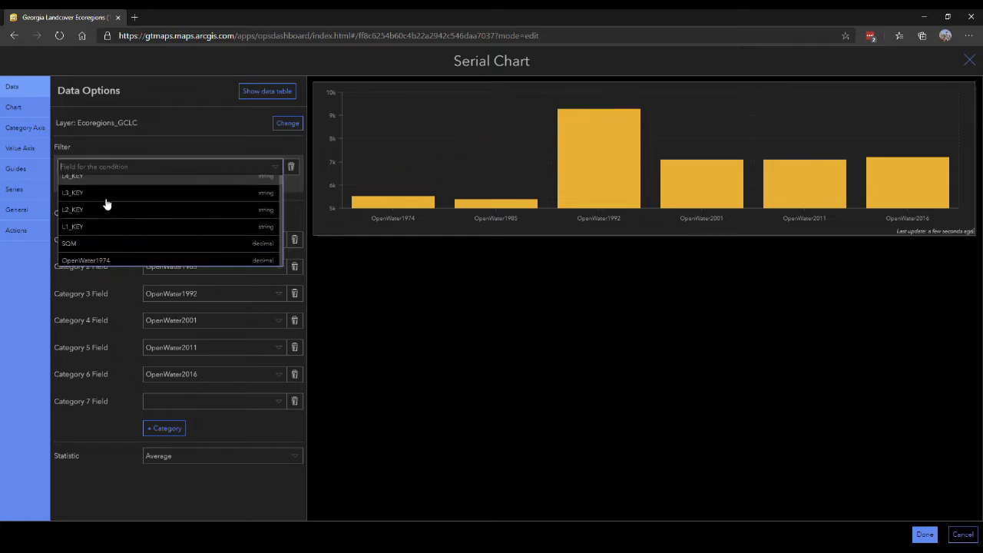
scroll(149, 219, "down", 2)
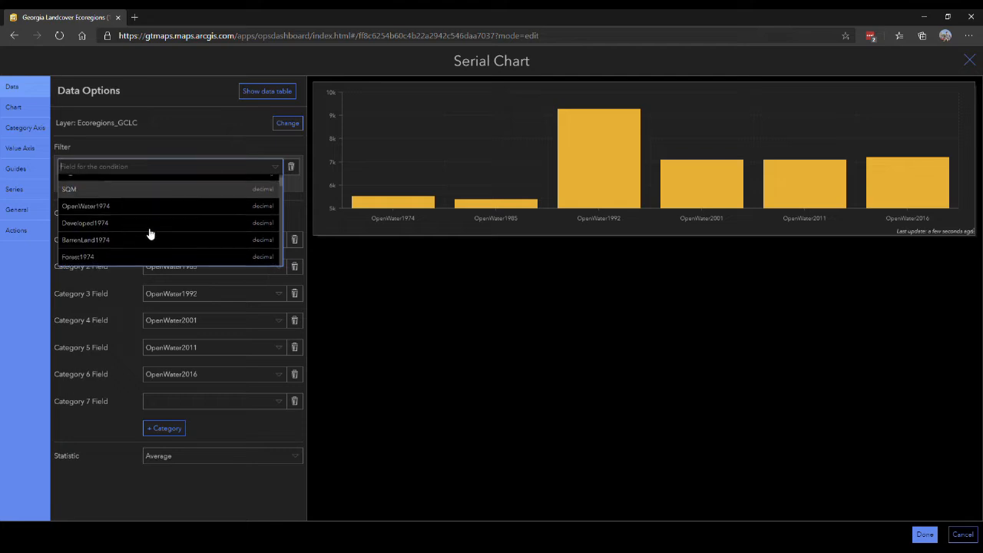
left_click(128, 208)
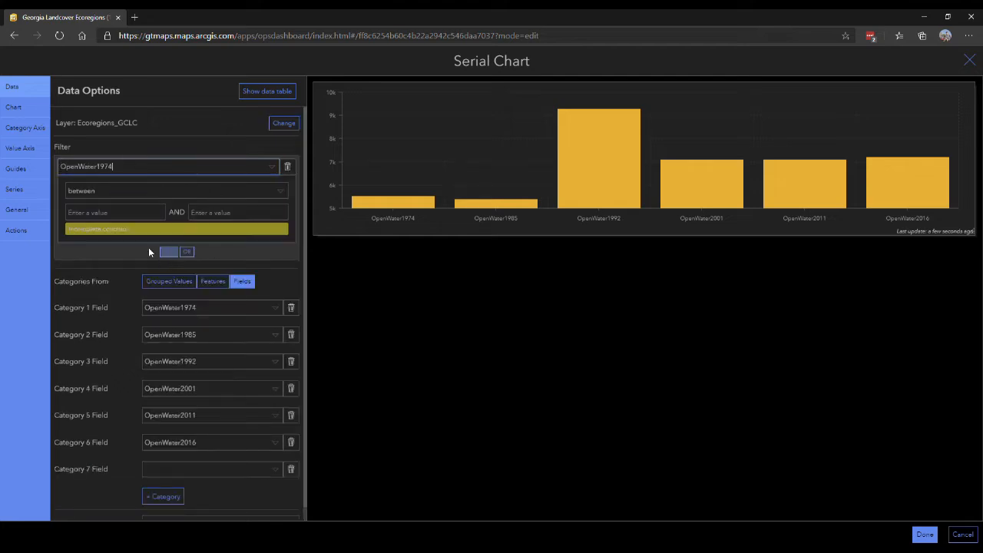
Set the OpenWater1974 filter condition to greater than 0
left_click(116, 190)
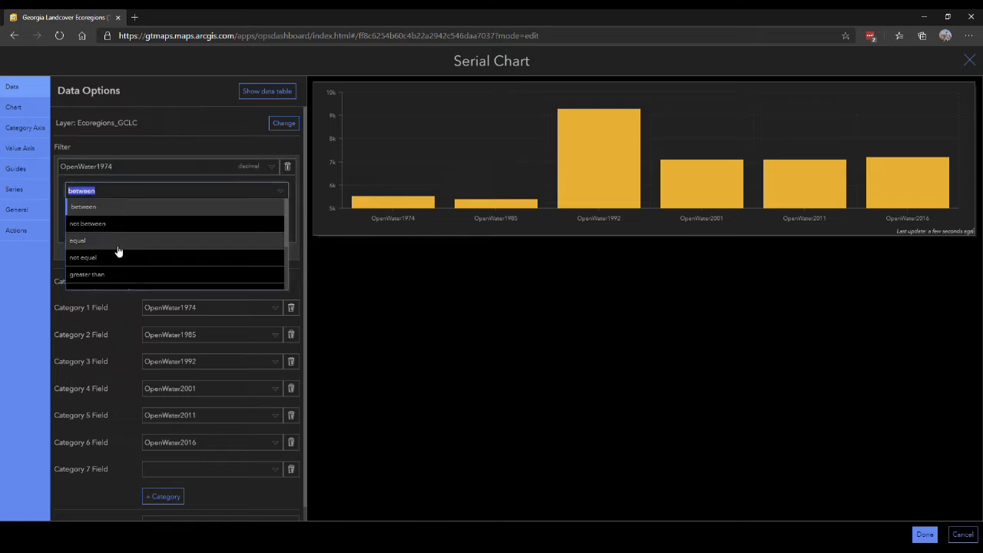
scroll(117, 252, "down", 3)
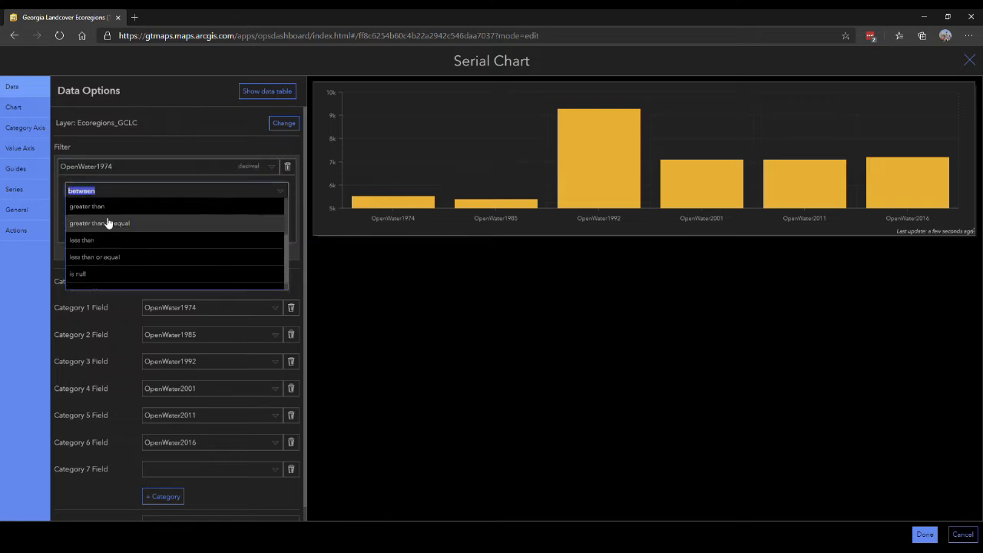
scroll(115, 226, "up", 1)
left_click(136, 232)
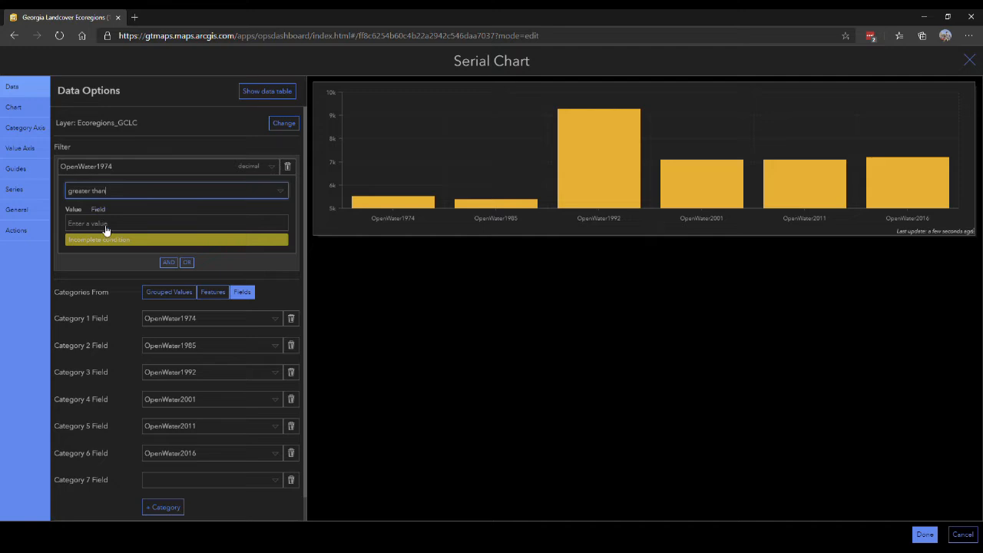
left_click(99, 222)
left_click(136, 256)
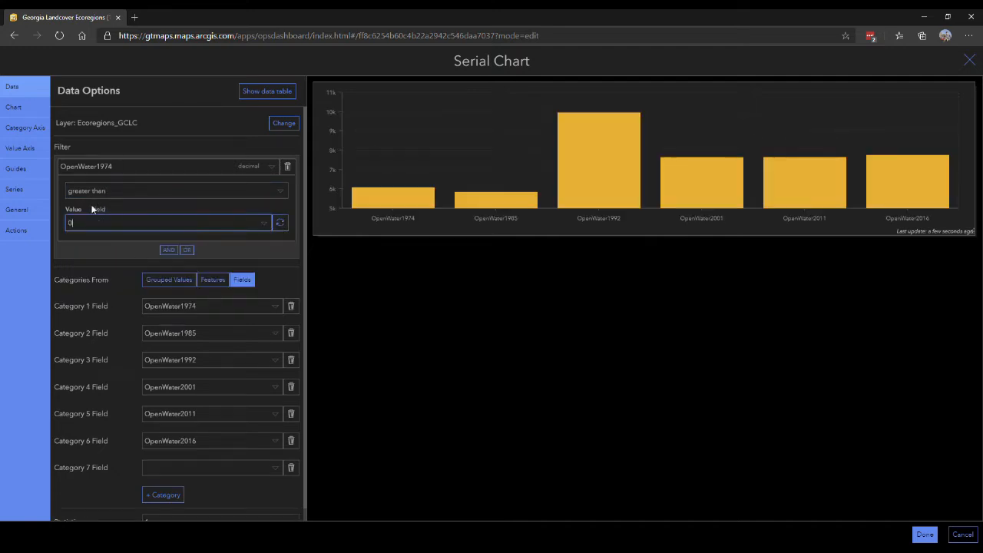
Change the OpenWater1974 filter condition to greater than or equal to 0
left_click(123, 192)
left_click(141, 251)
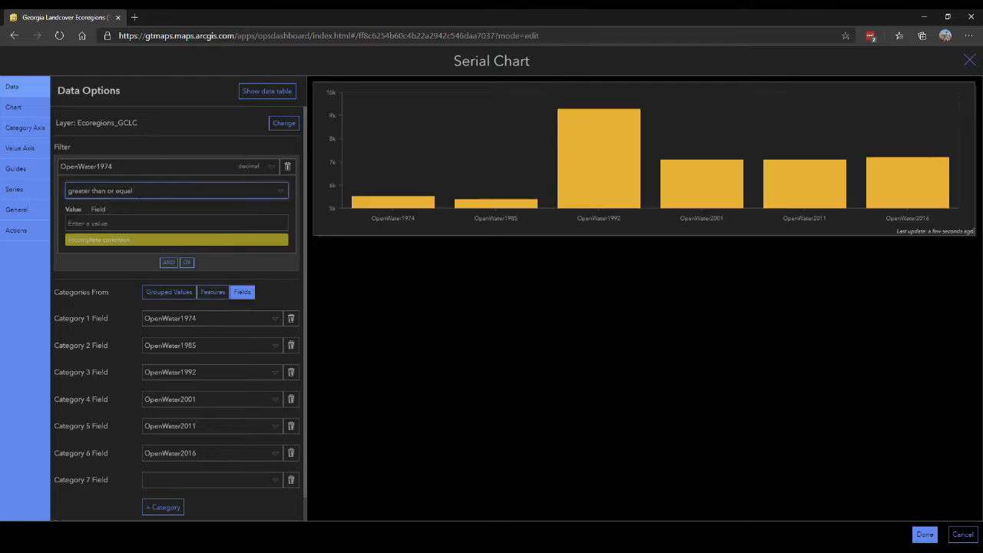
left_click(129, 226)
left_click(129, 258)
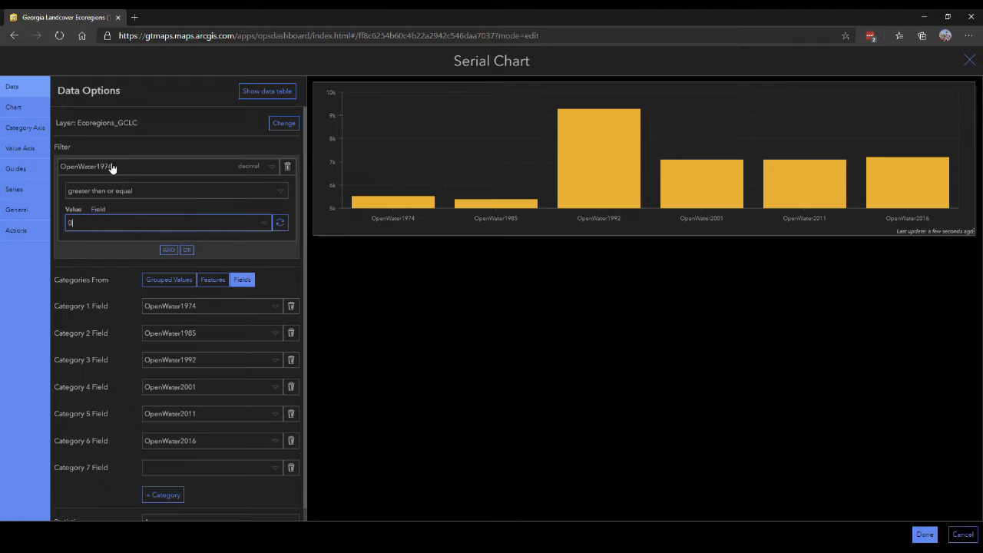
Start a second filter condition joined with AND, and remove both conditions from the chart's filter
left_click(169, 250)
left_click(90, 269)
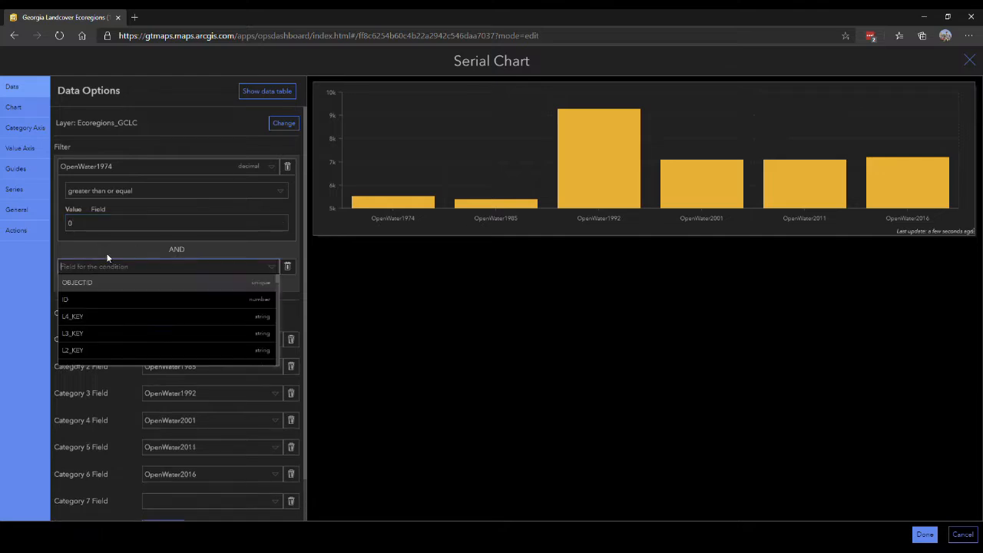
scroll(101, 308, "down", 1)
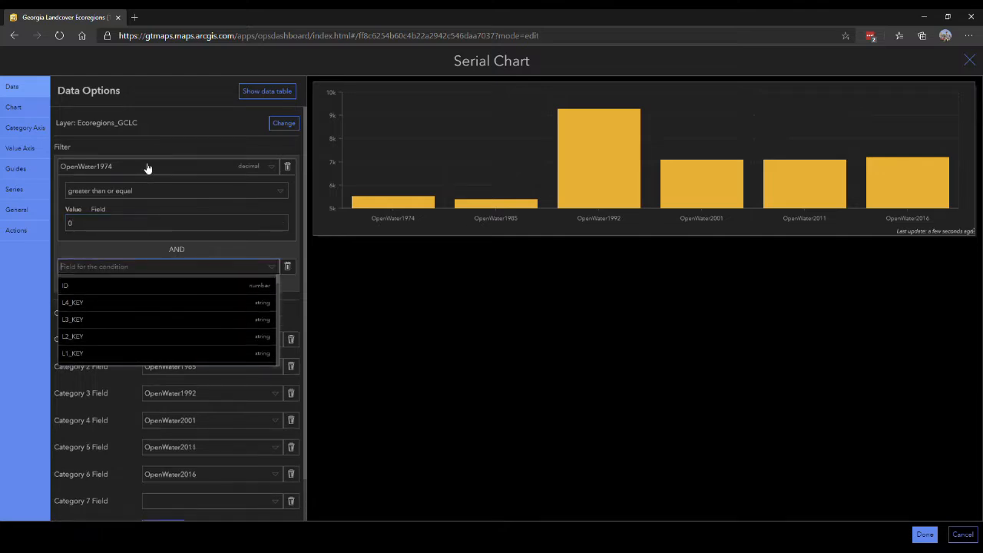
left_click(111, 205)
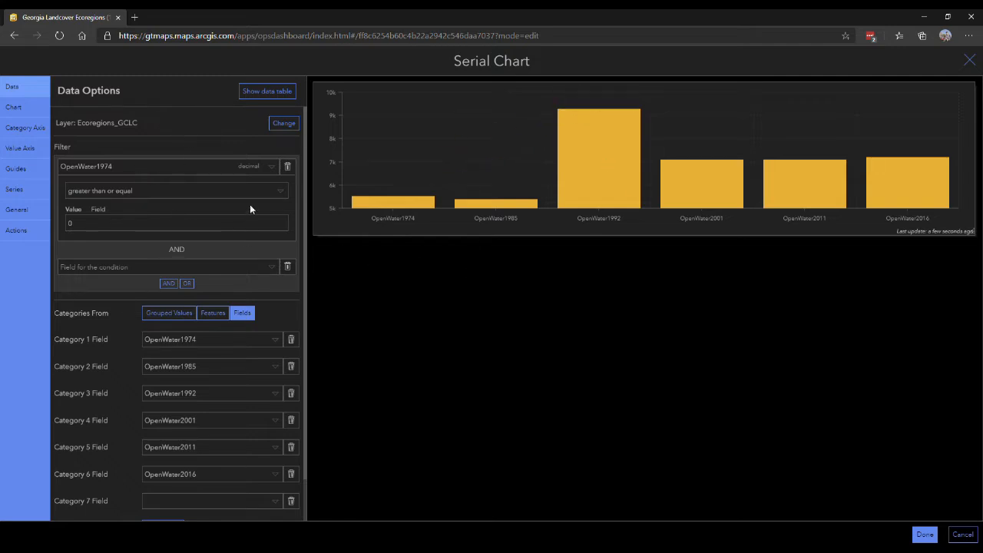
left_click(287, 266)
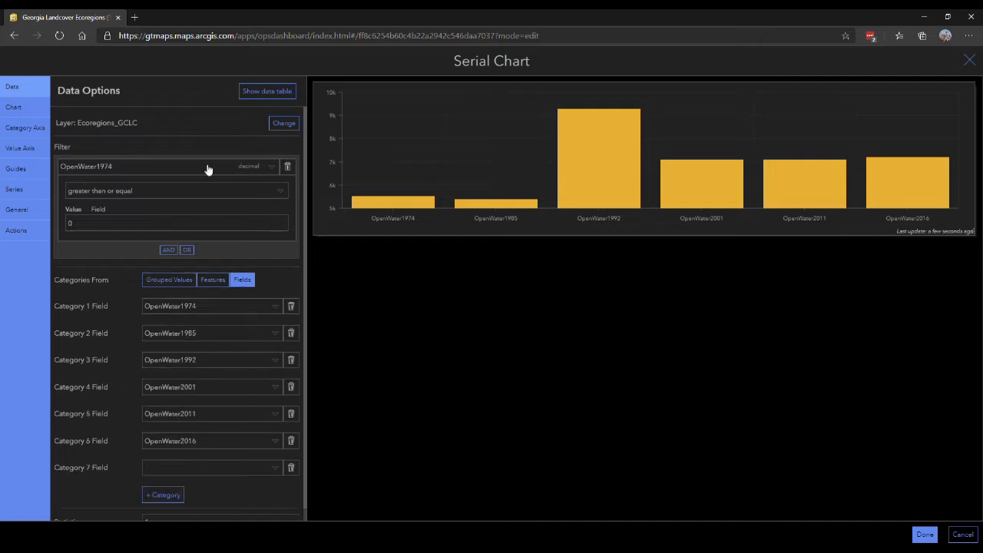
left_click(288, 168)
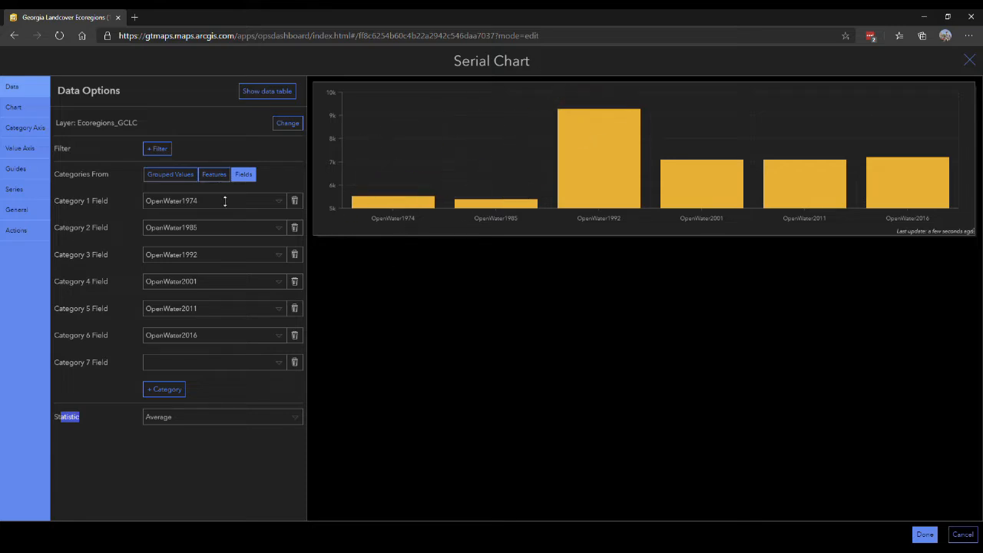
left_click_drag(80, 150, 282, 164)
left_click(562, 67)
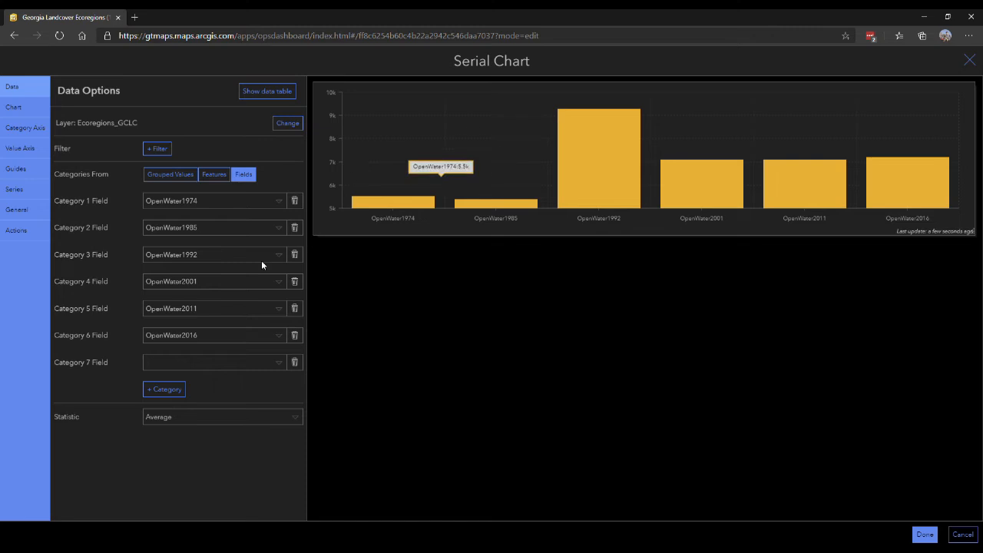
left_click(166, 205)
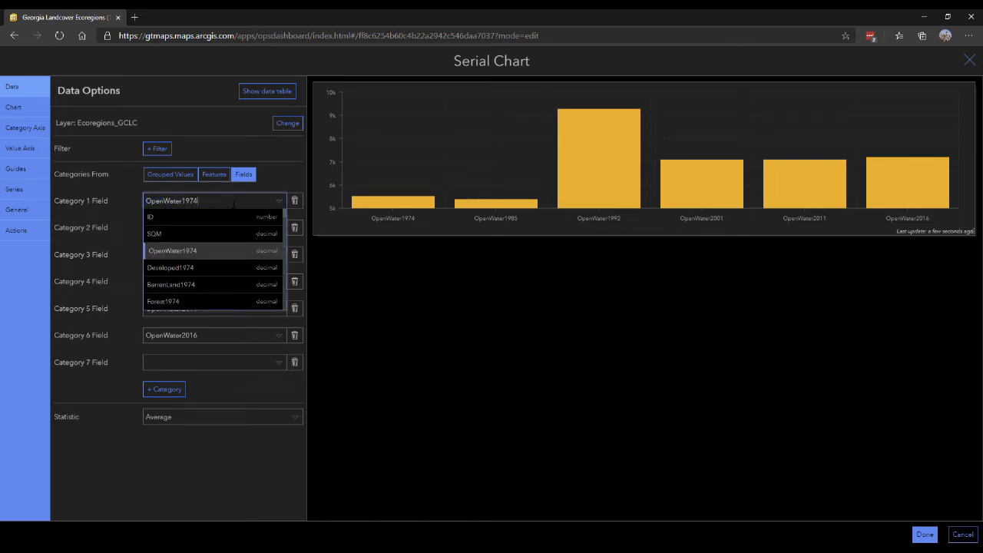
left_click(280, 180)
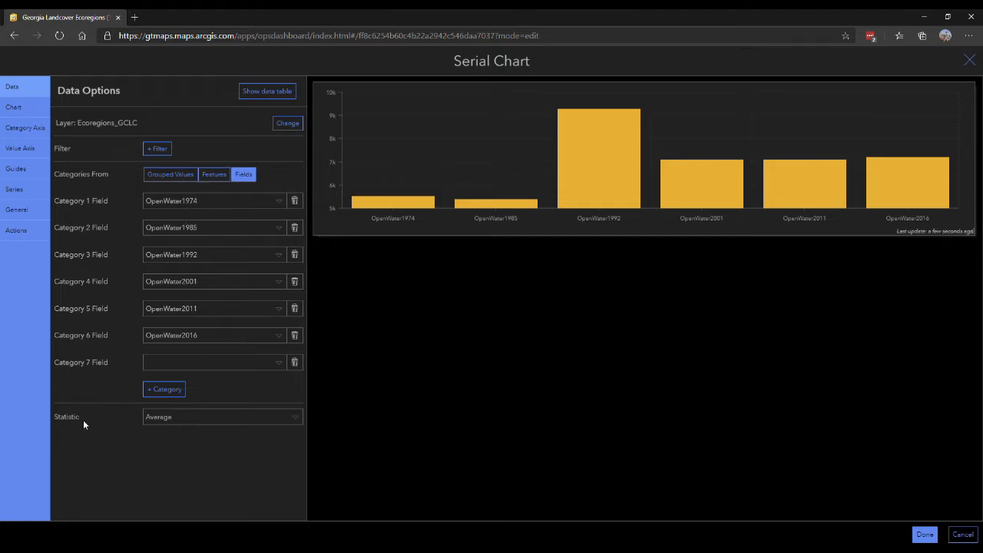
Try Sum and Maximum as the chart's statistic and return it to Average
left_click_drag(83, 415, 60, 416)
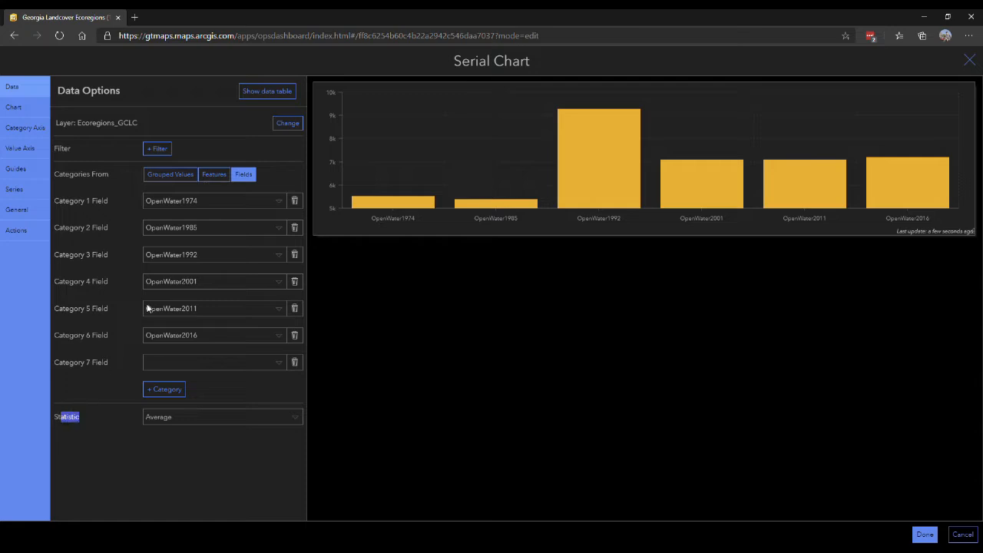
left_click(191, 421)
left_click(184, 436)
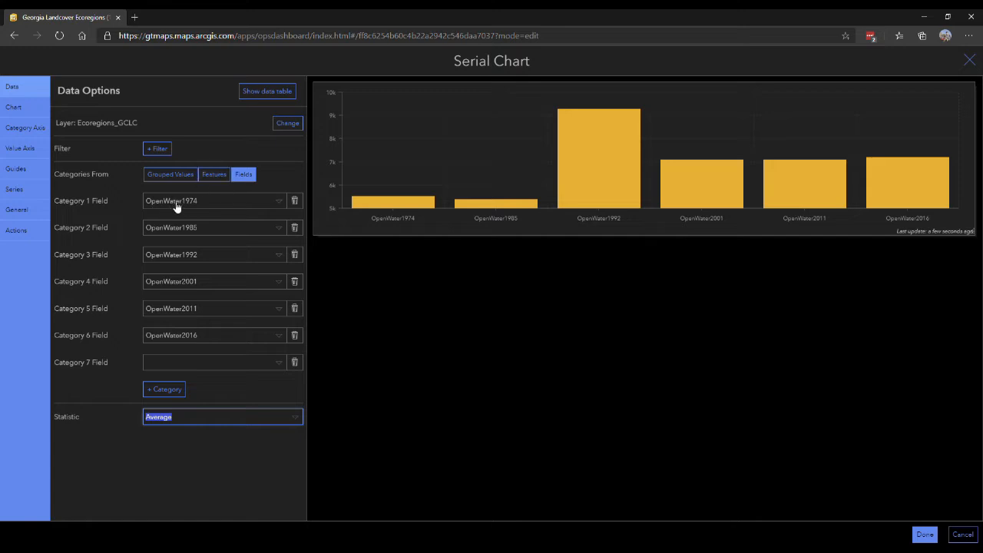
mouse_move(381, 203)
left_click(296, 415)
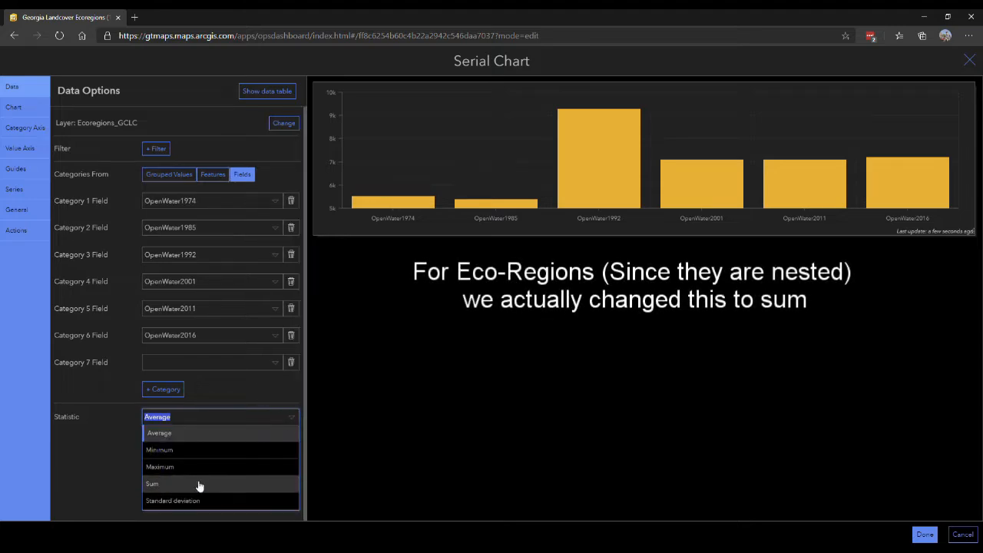
left_click(193, 484)
left_click(295, 423)
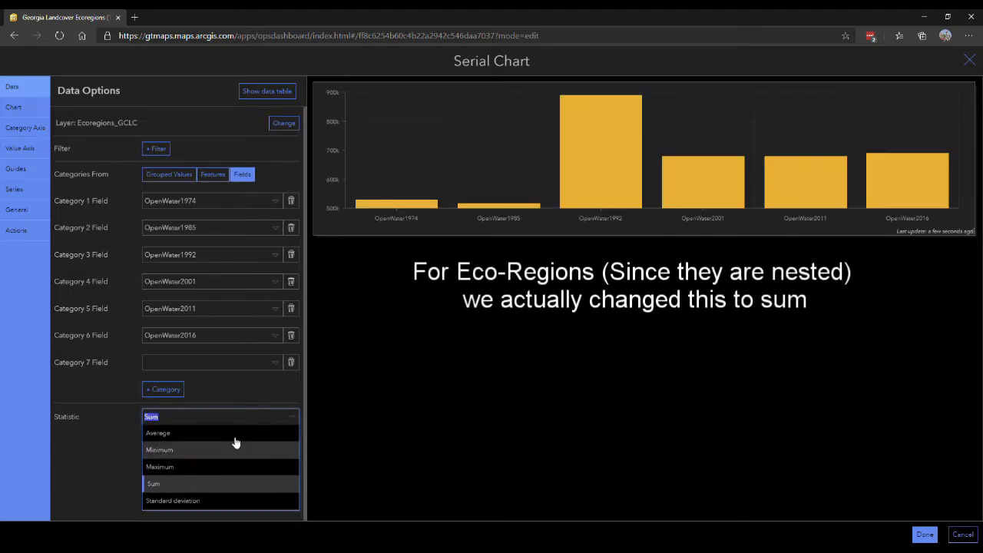
left_click(222, 466)
left_click(298, 417)
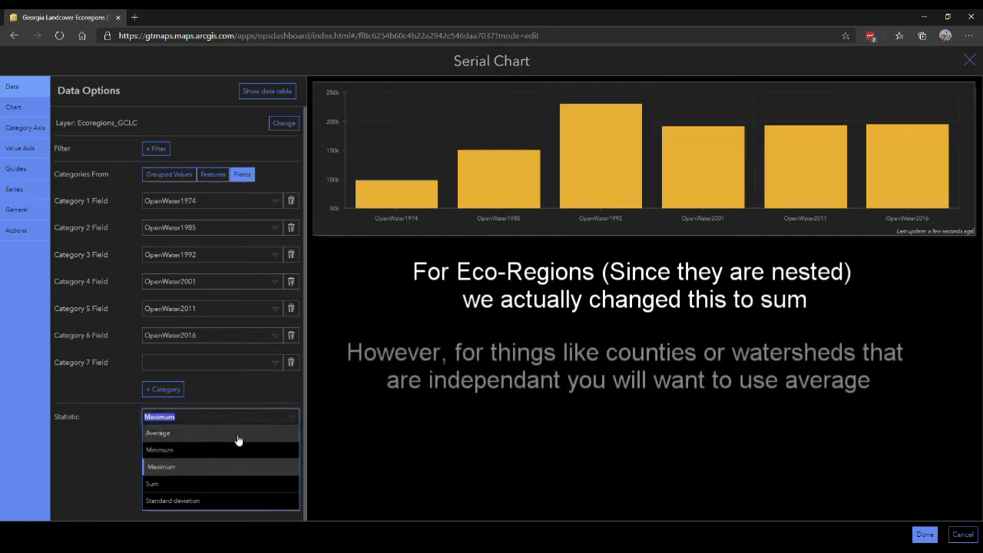
left_click(217, 431)
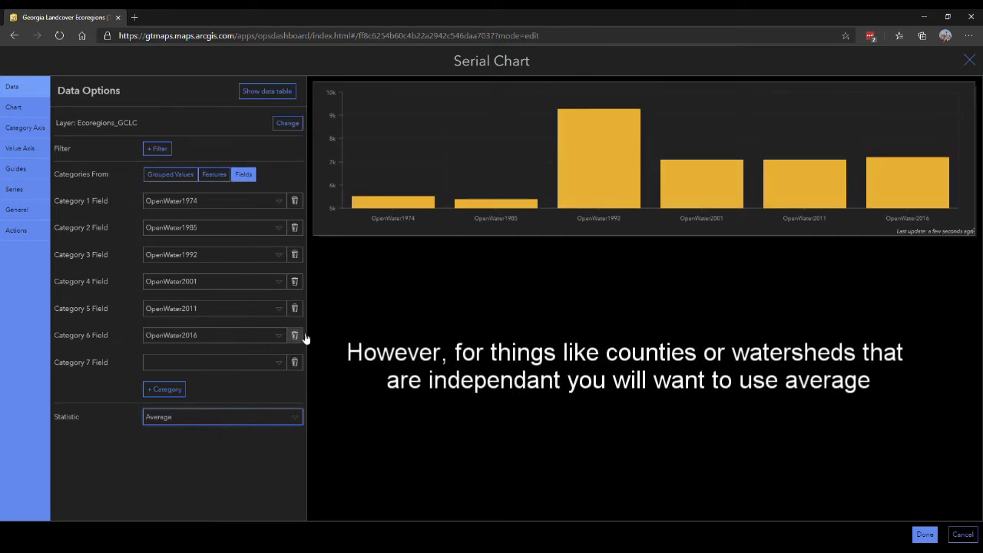
mouse_move(366, 201)
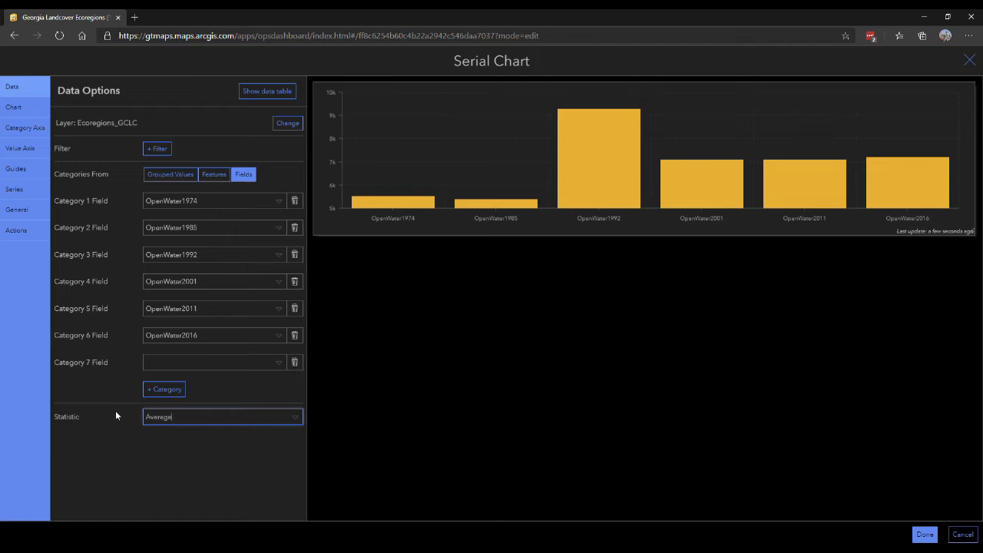
Check the chart's text color options, try the horizontal orientation and return it to vertical
left_click(21, 107)
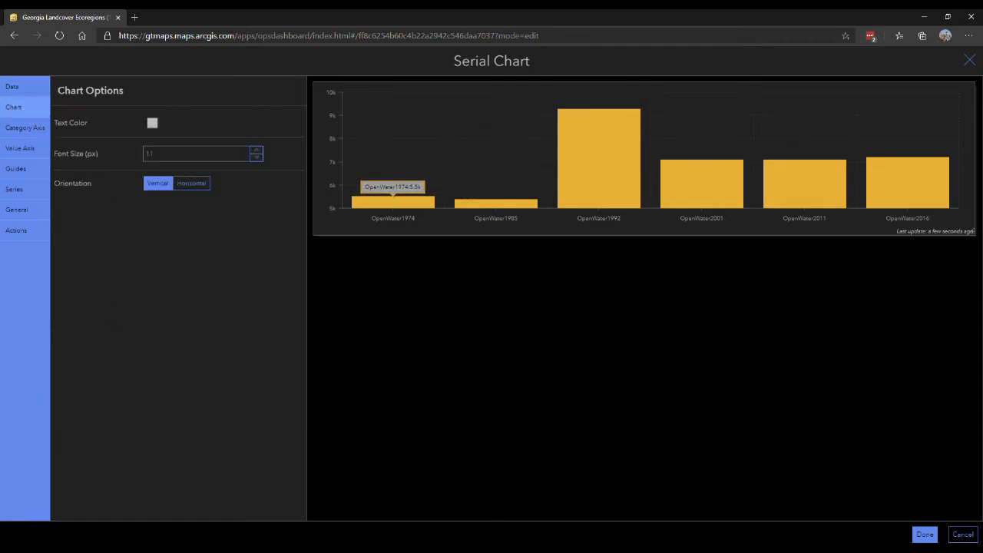
left_click(154, 125)
left_click(179, 123)
left_click(192, 185)
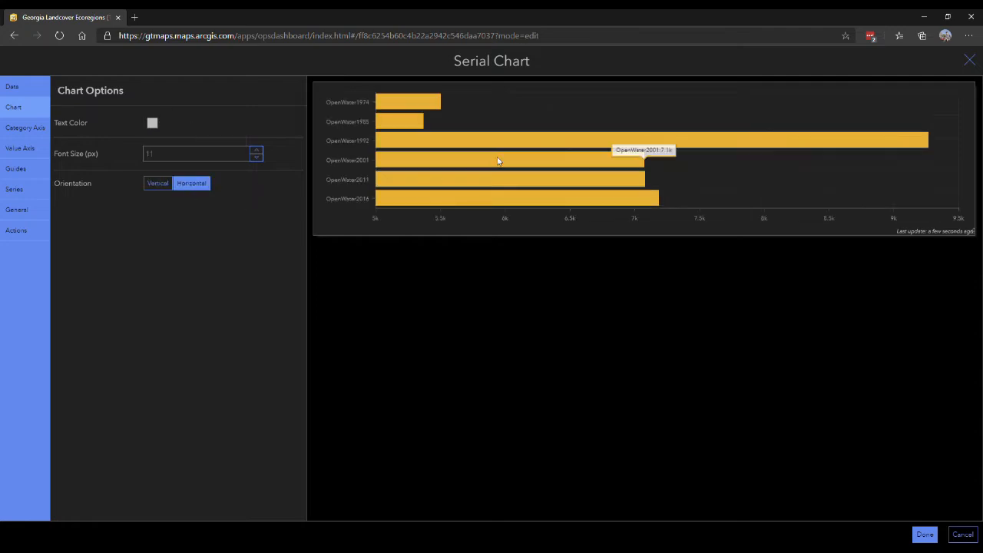
left_click(159, 184)
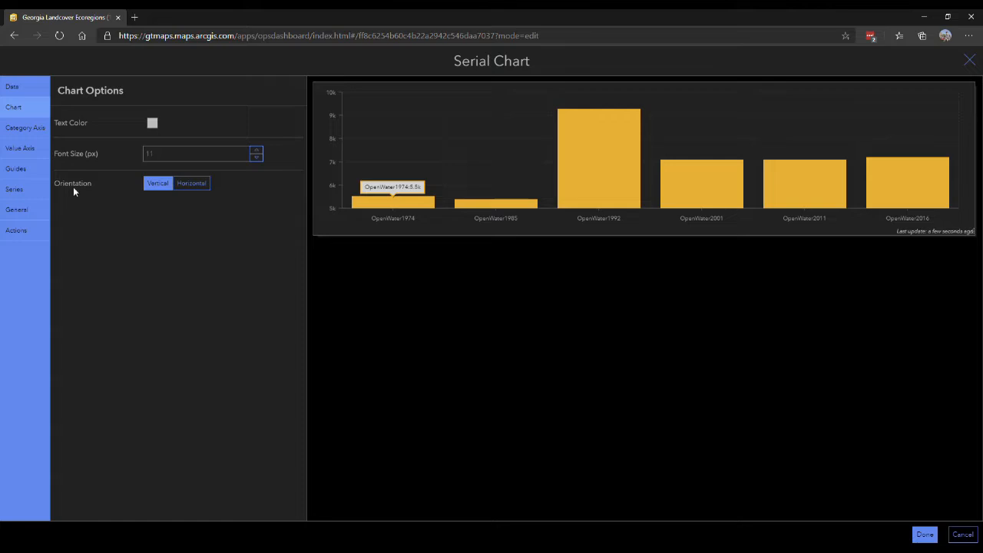
Relabel the six open water categories on the category axis as 1974, 1985, 1992, 2001, 2011 and 2016
left_click(23, 128)
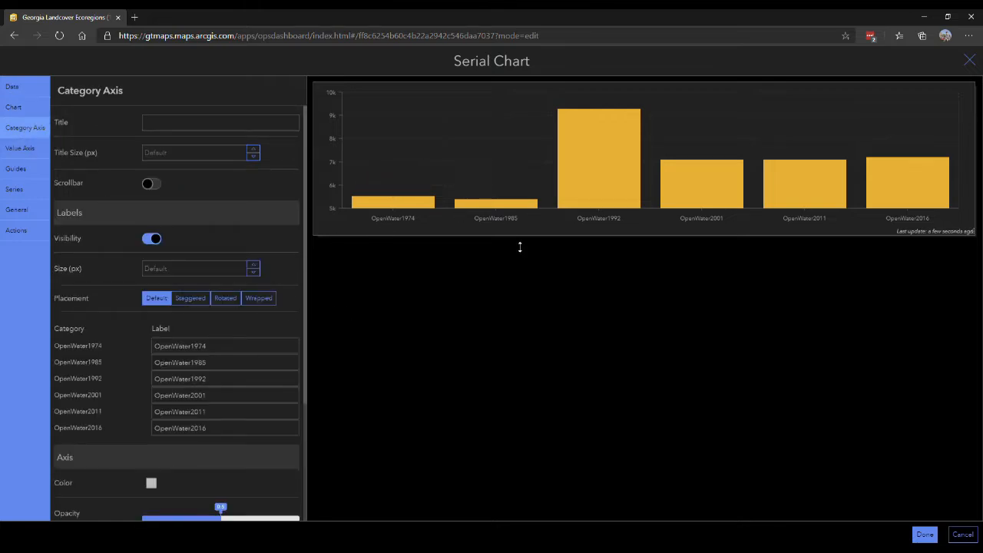
scroll(237, 234, "down", 2)
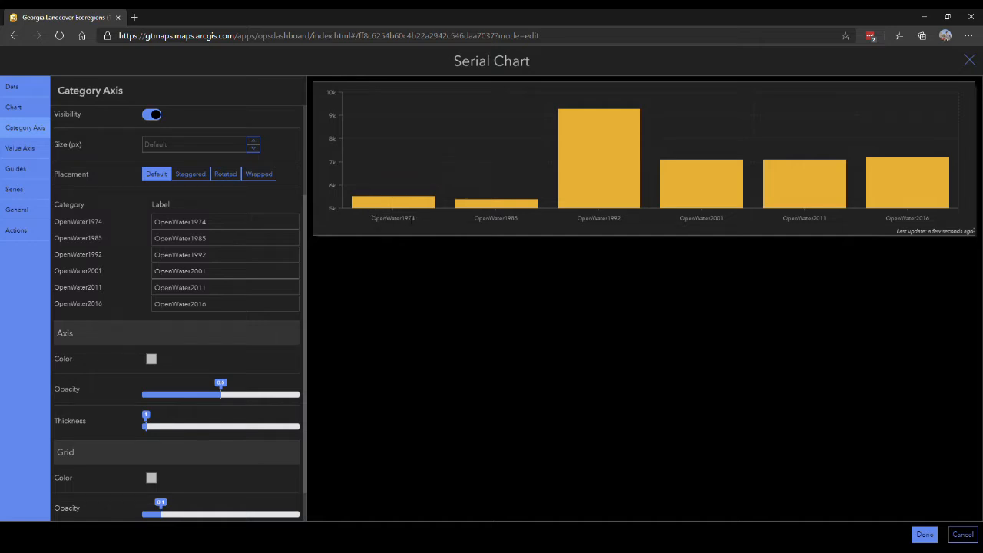
double_click(233, 225)
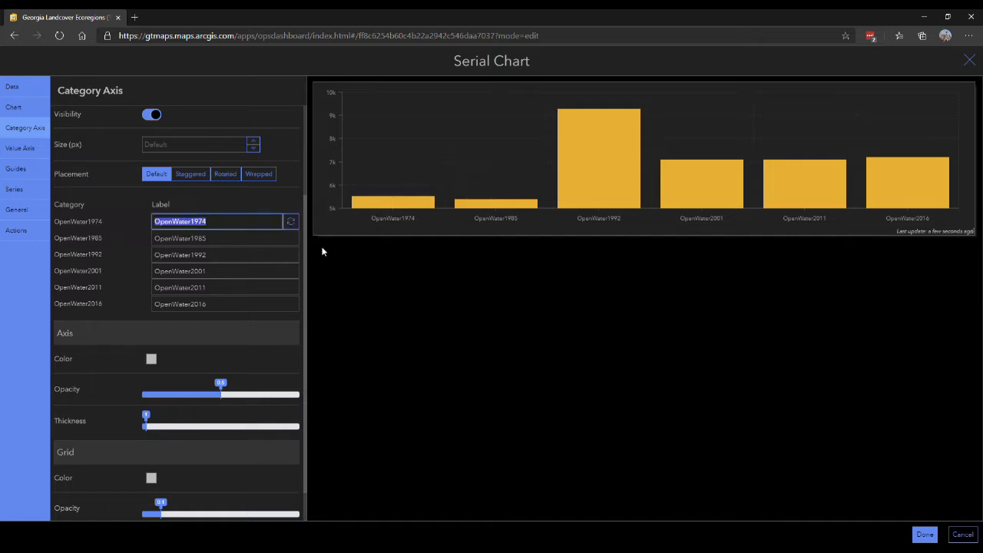
type("1974")
key("Tab")
type("1985")
key("Tab")
type("1992")
key("Tab")
type("1001")
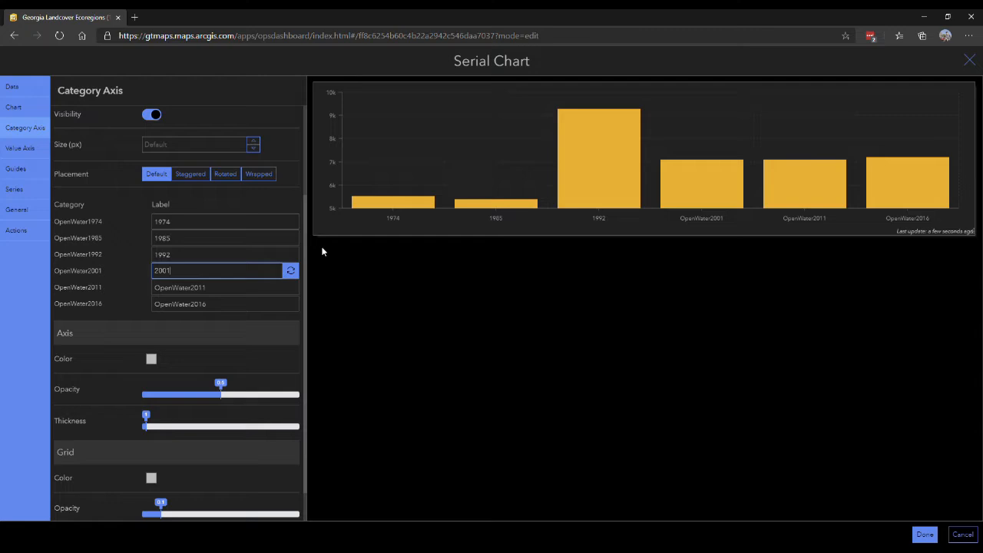
key("Tab")
type("2011")
key("Tab")
type("20")
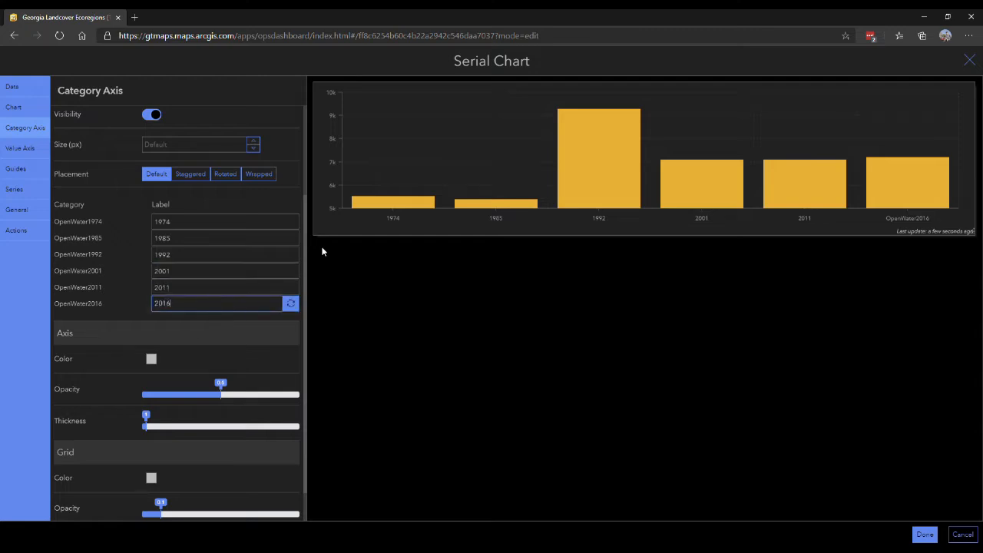
left_click(295, 304)
Try "Year" as the category axis title and remove it again
scroll(220, 203, "up", 3)
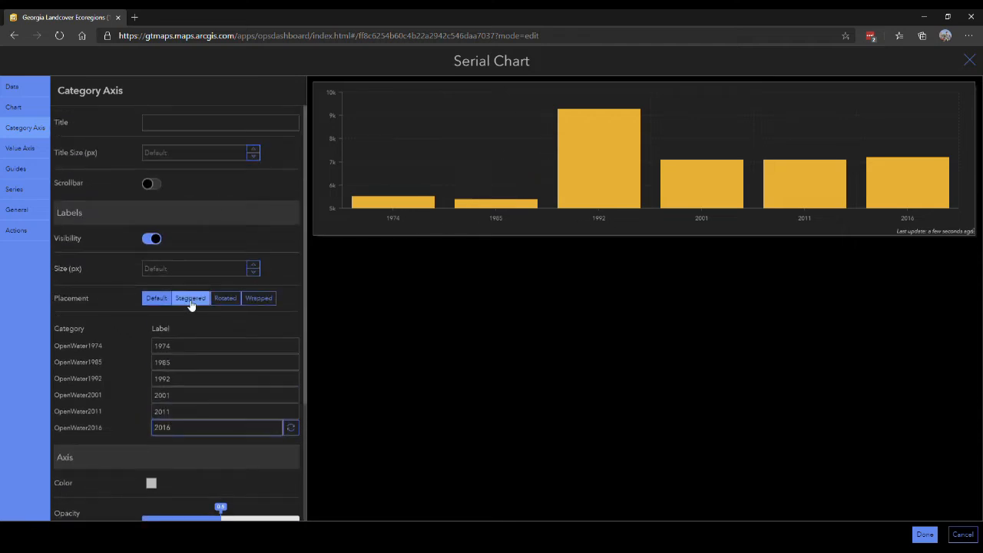
left_click(189, 123)
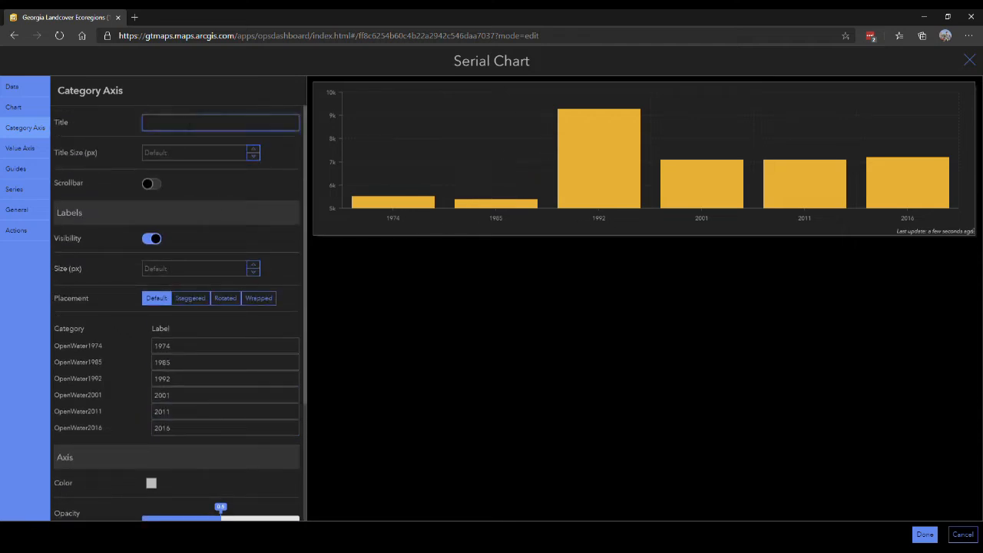
type("Year")
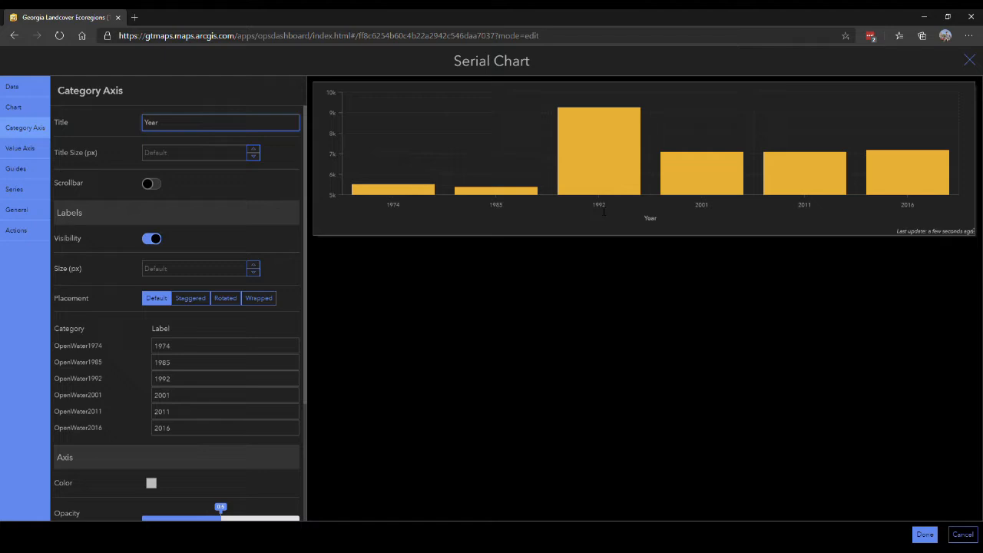
left_click_drag(217, 124, 129, 128)
key("BackSpace")
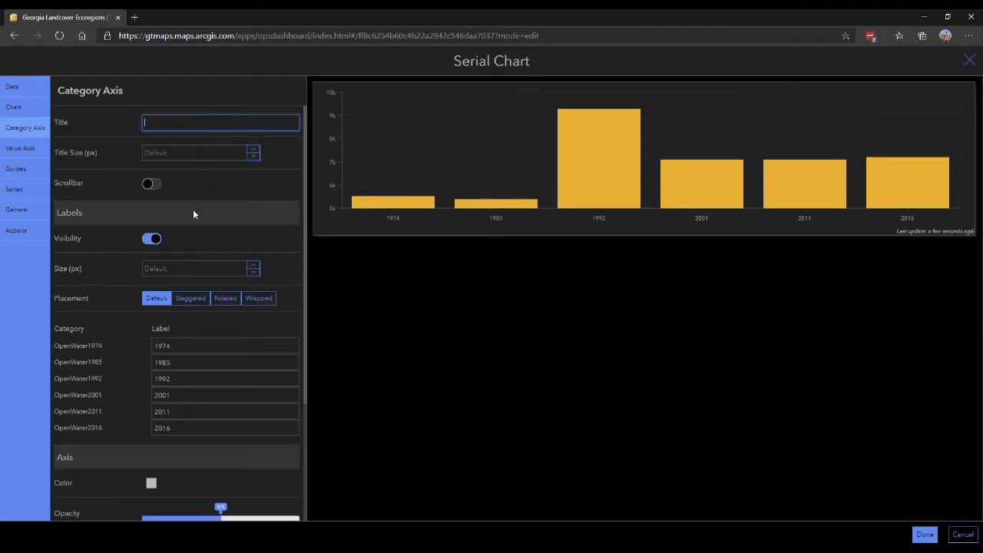
Try hiding the category labels and the Wrapped, Rotated and Staggered placements, returning to visible labels with Default placement
scroll(195, 209, "down", 2)
scroll(198, 215, "up", 1)
left_click(154, 145)
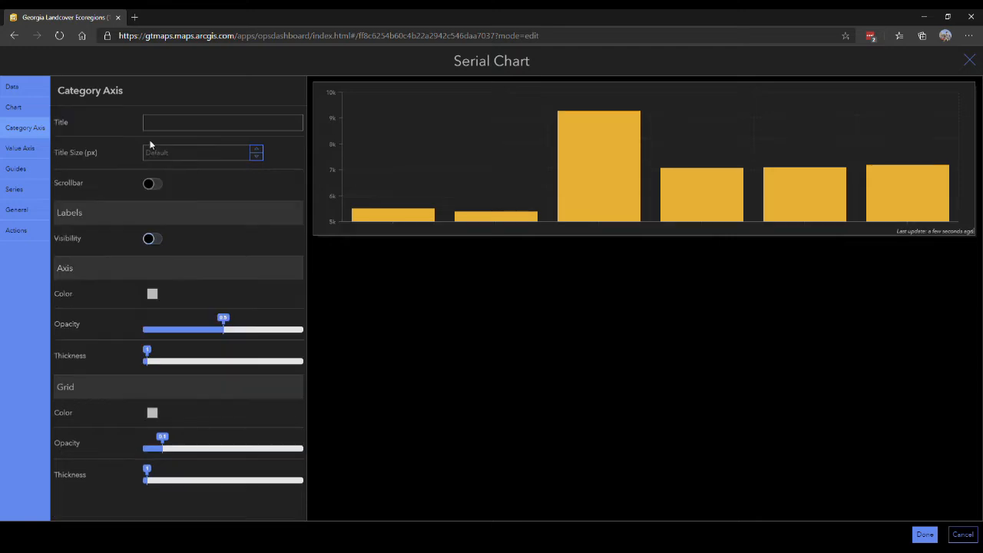
left_click(153, 240)
scroll(204, 242, "down", 2)
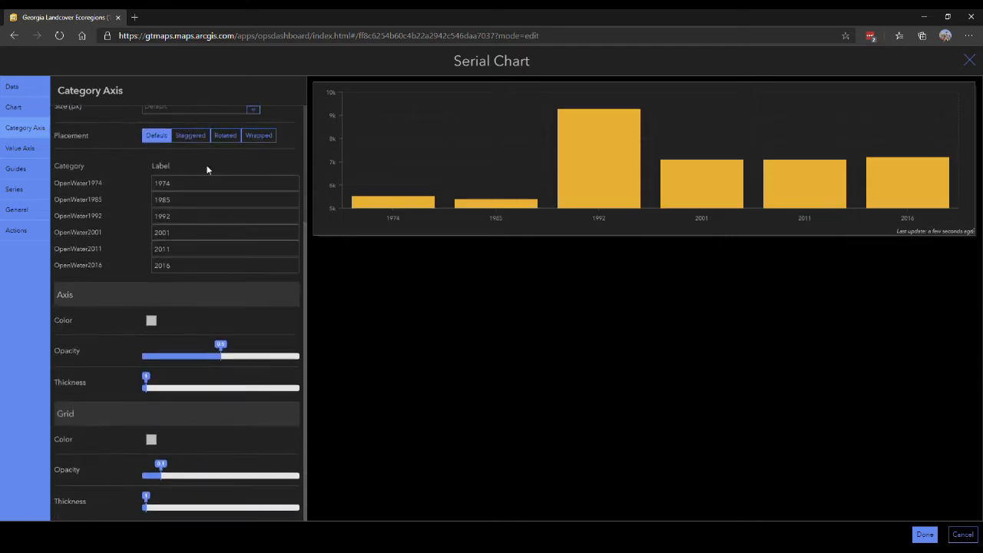
left_click(259, 136)
left_click(226, 135)
left_click(192, 136)
left_click(156, 136)
Title the value axis "Acres" and look over its remaining label, axis and grid options
left_click(40, 150)
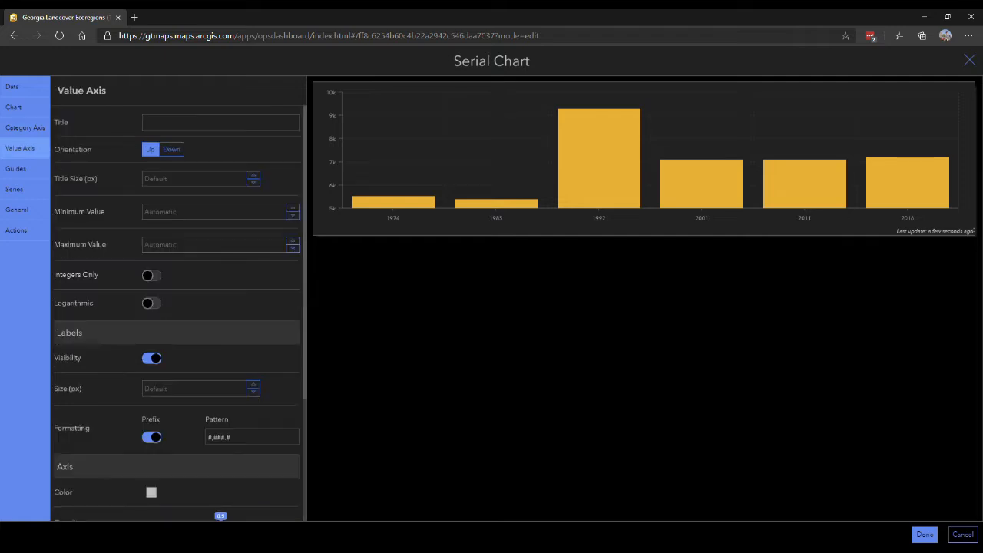
left_click(220, 122)
type("Acres")
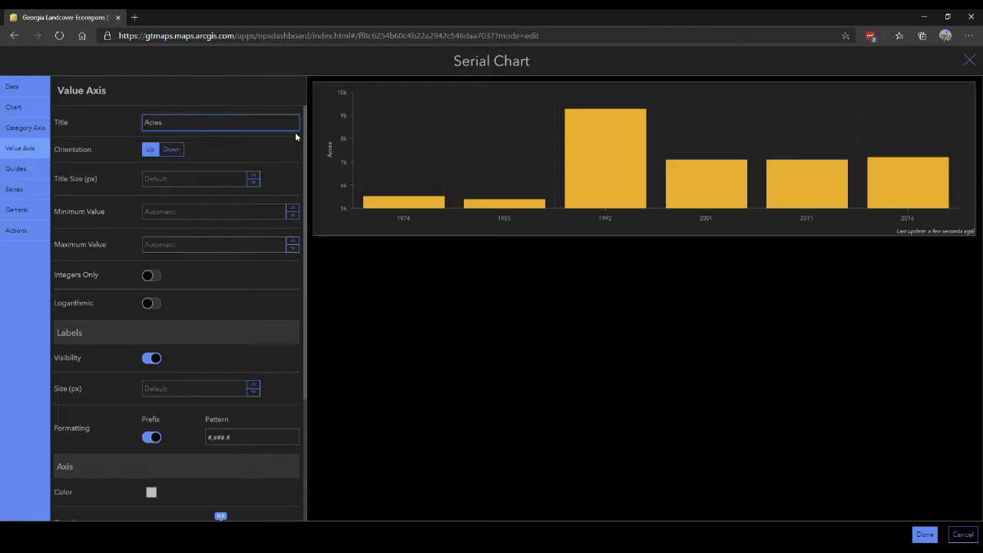
scroll(208, 153, "down", 3)
scroll(212, 152, "up", 2)
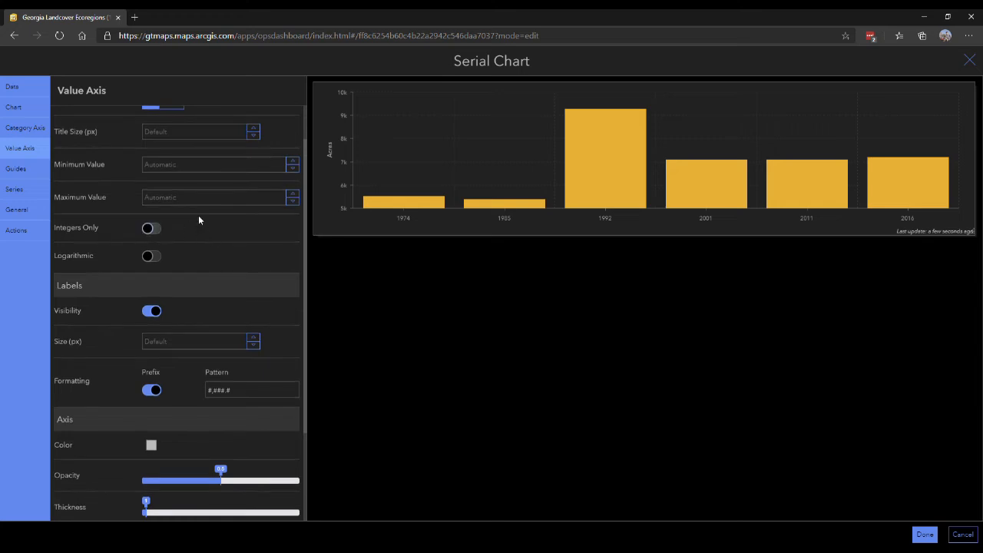
scroll(196, 254, "down", 3)
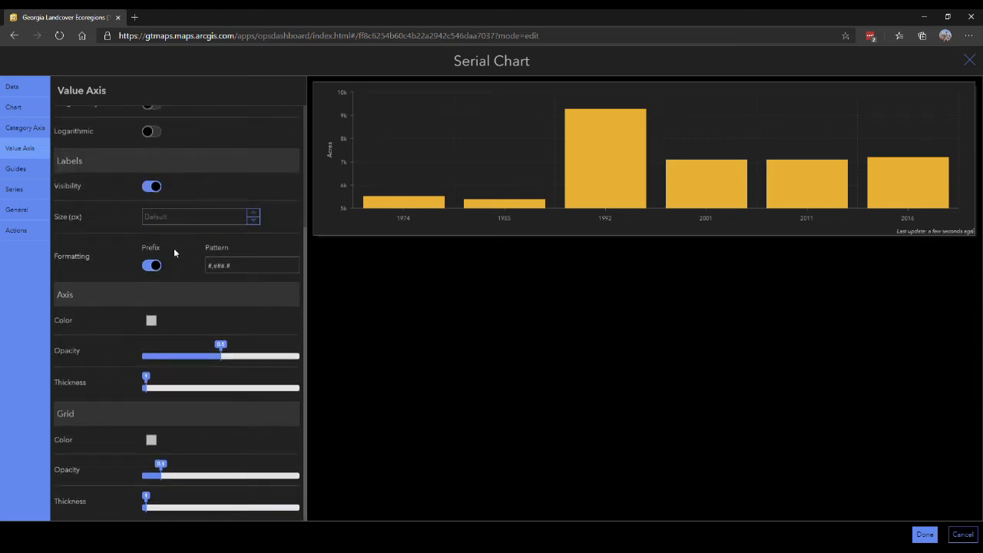
Try a chart guide labelled "Average Change" at value 8000 and delete it
left_click(30, 169)
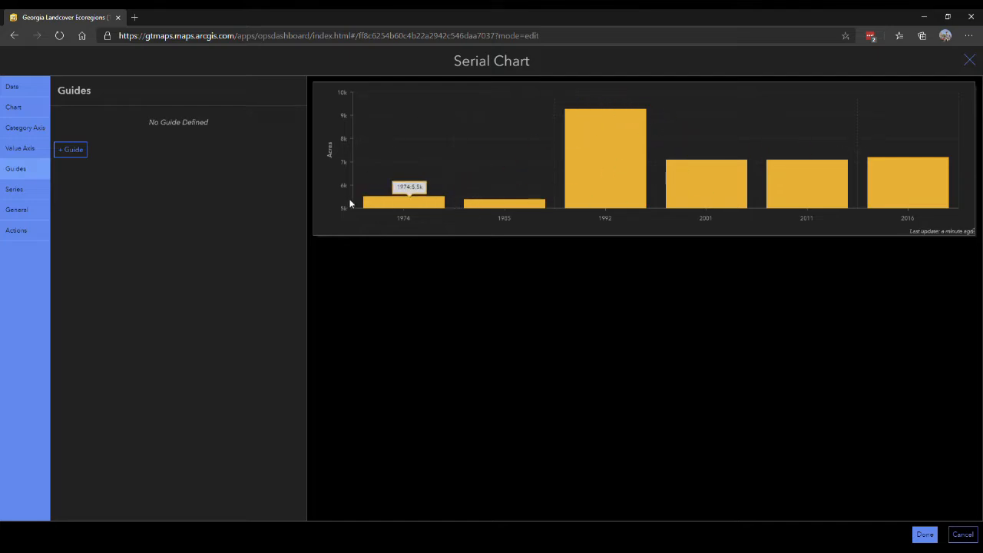
left_click(69, 151)
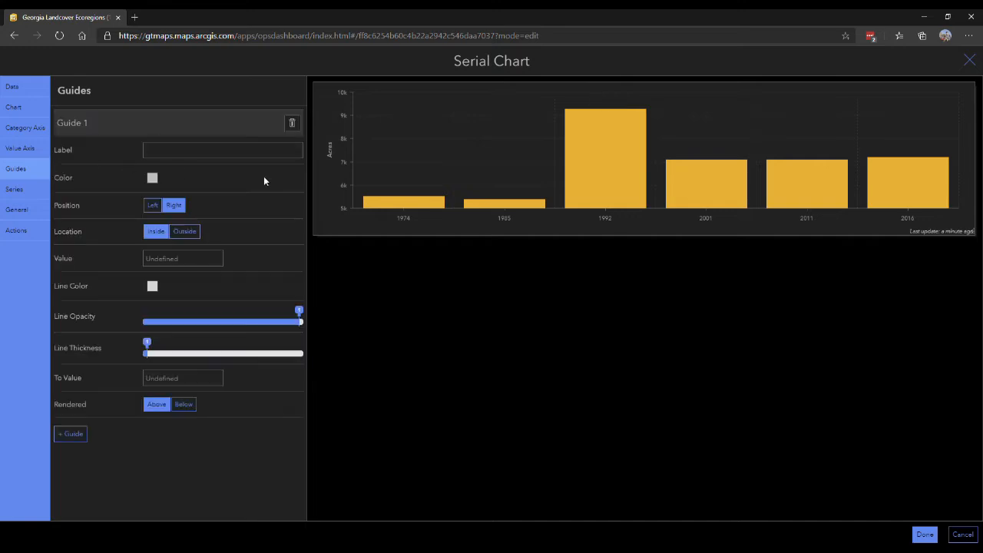
left_click(173, 155)
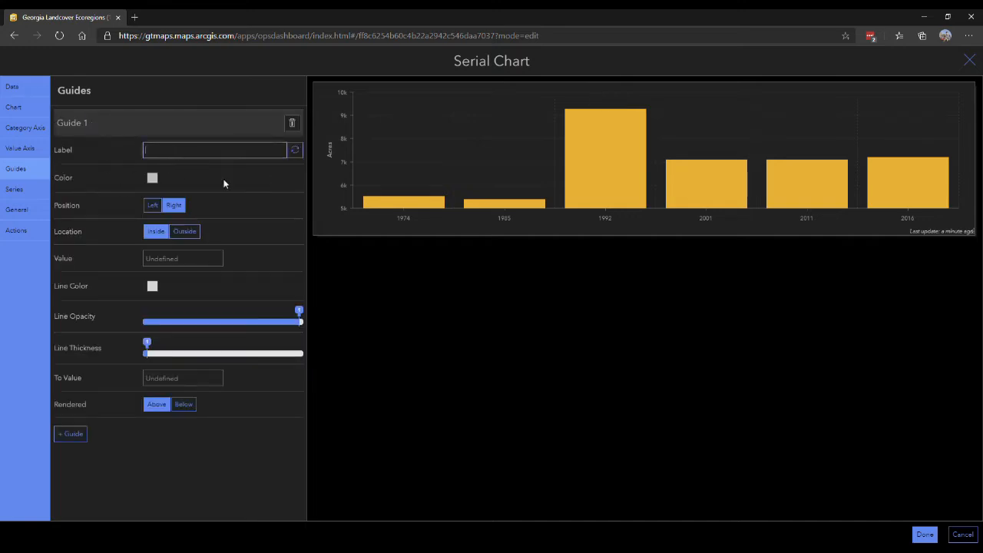
type("Average Change")
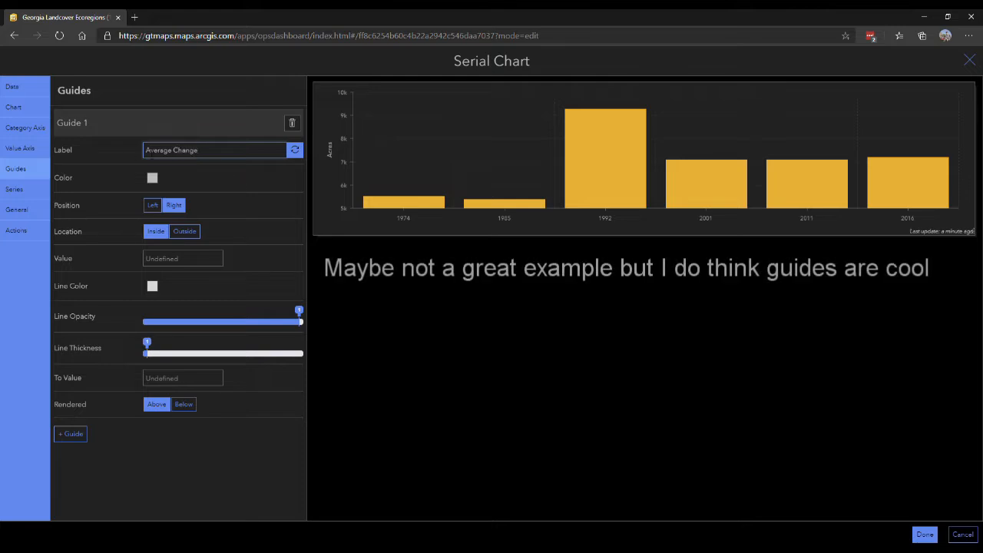
left_click(173, 207)
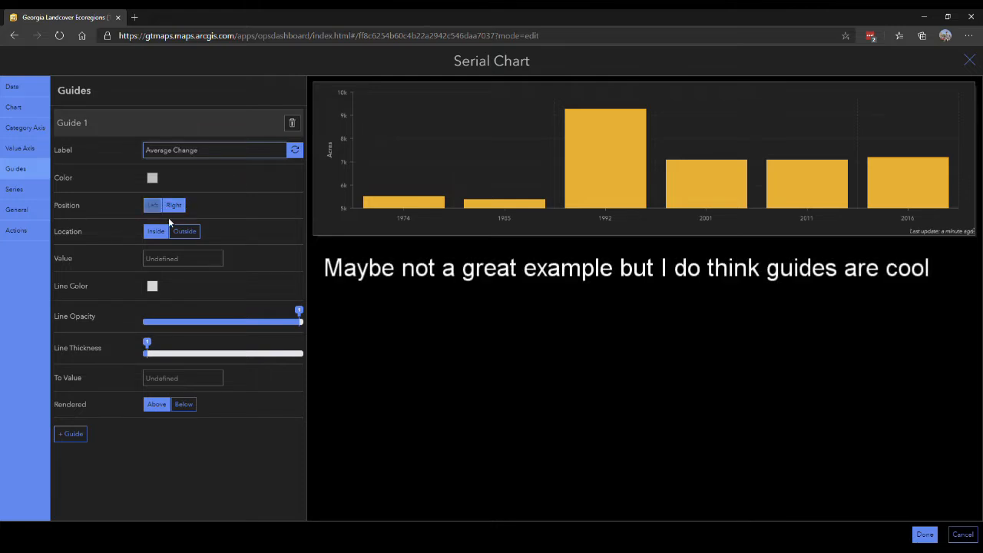
left_click(185, 260)
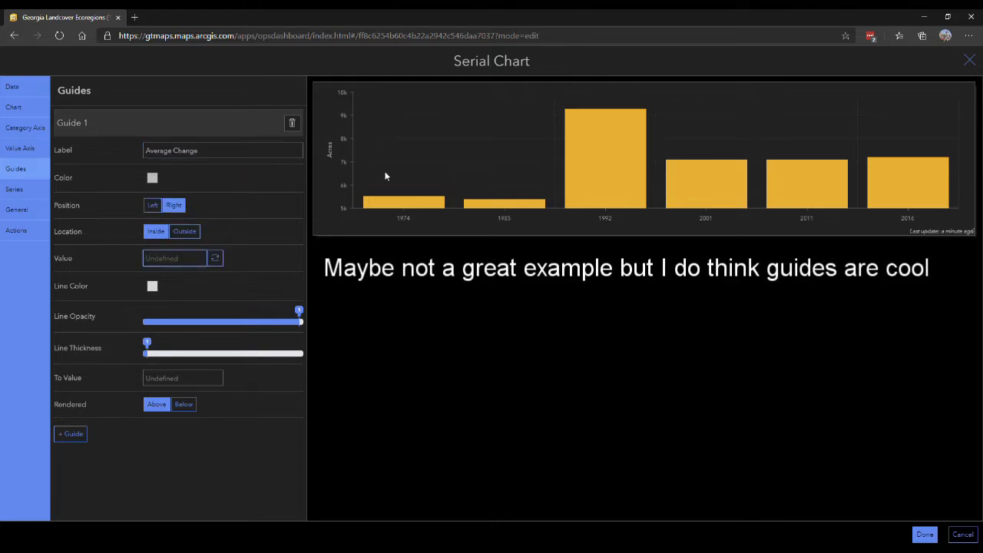
type("8000")
left_click(216, 262)
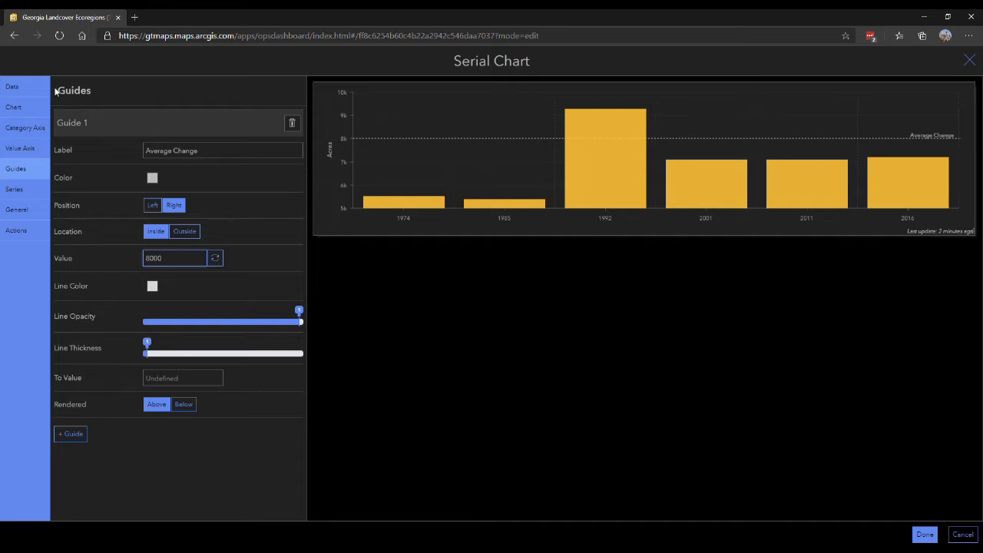
double_click(86, 91)
left_click(292, 123)
Change the series type to Smoothed Line and turn on its data labels, keeping hover text enabled
left_click(32, 192)
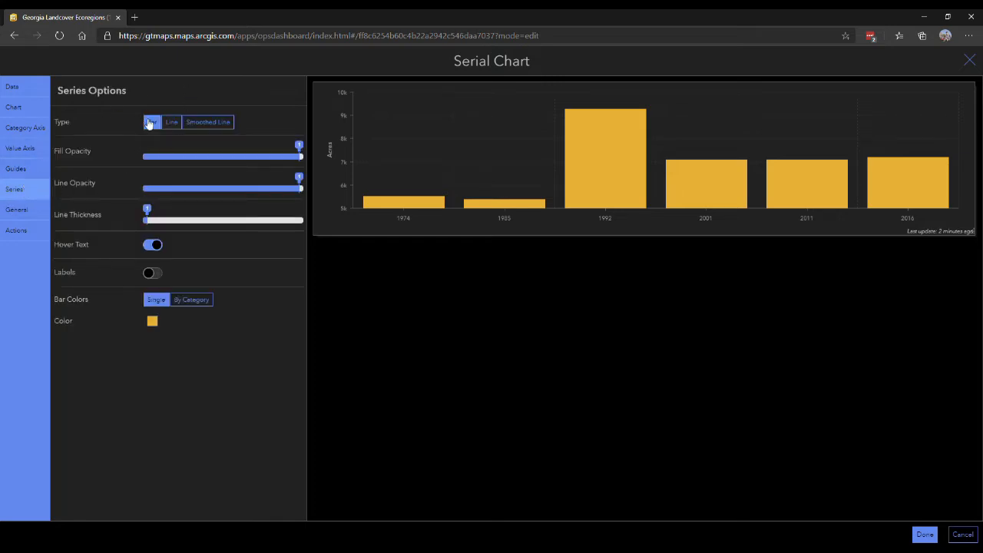
left_click(219, 128)
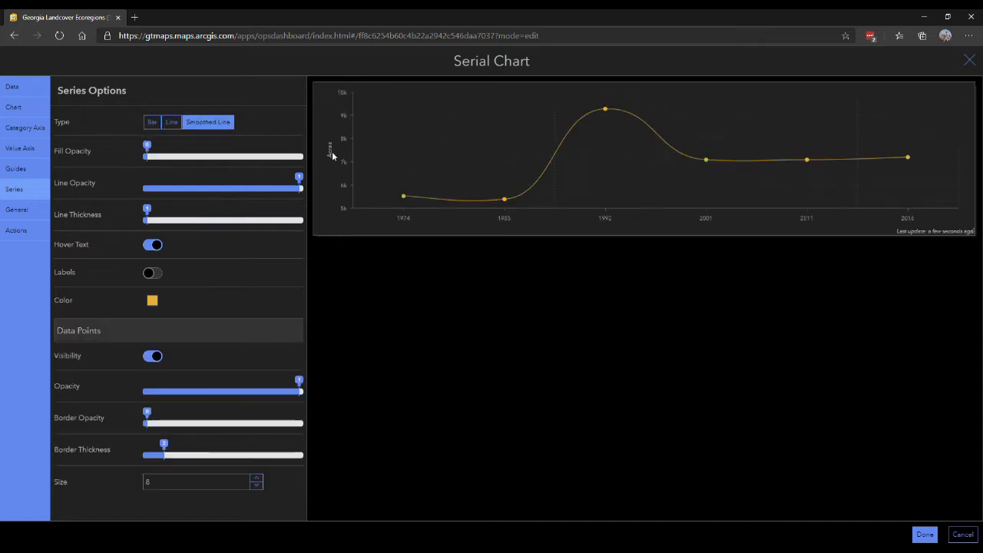
left_click(152, 274)
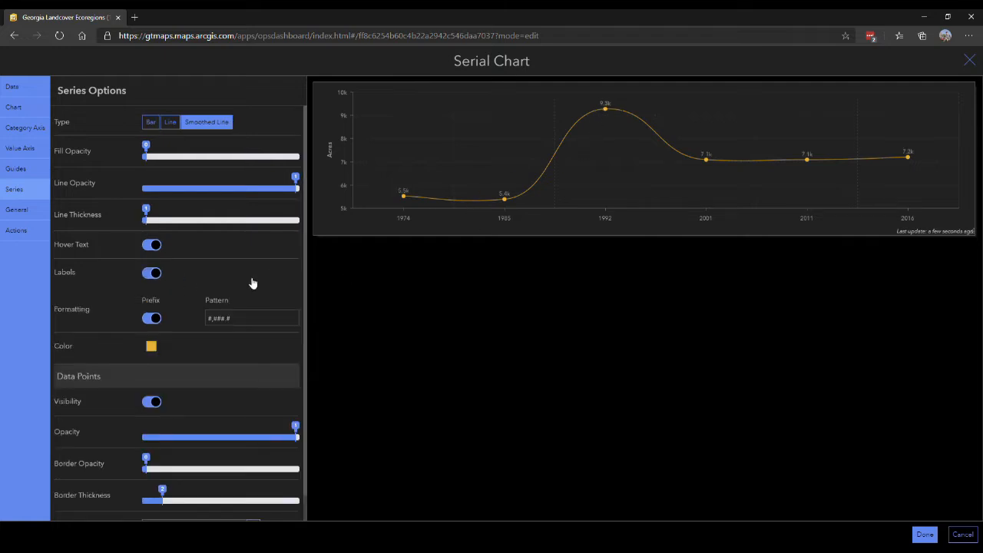
left_click(156, 246)
left_click(156, 246)
mouse_move(600, 124)
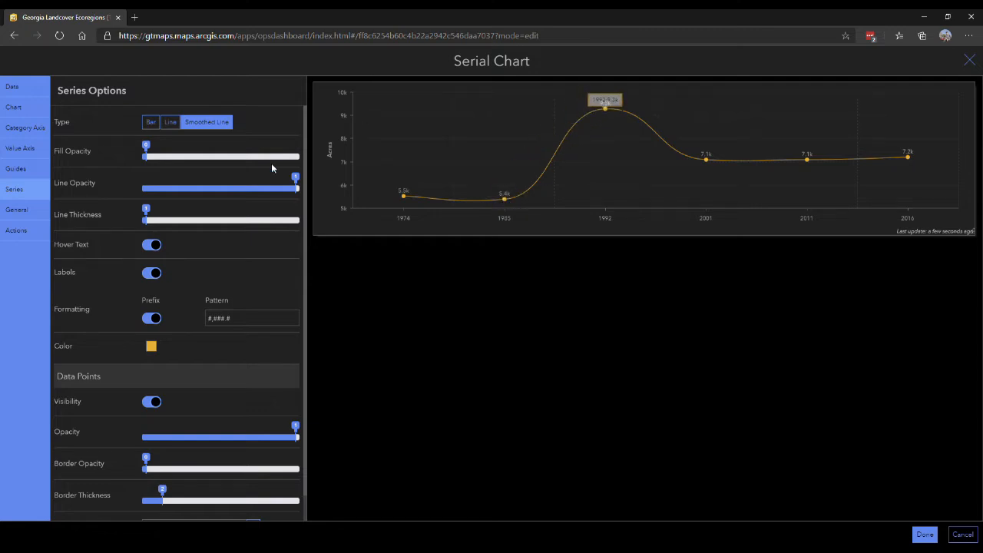
Recolor the smoothed line a muted blue by pasting the copied hex color code
scroll(207, 254, "down", 1)
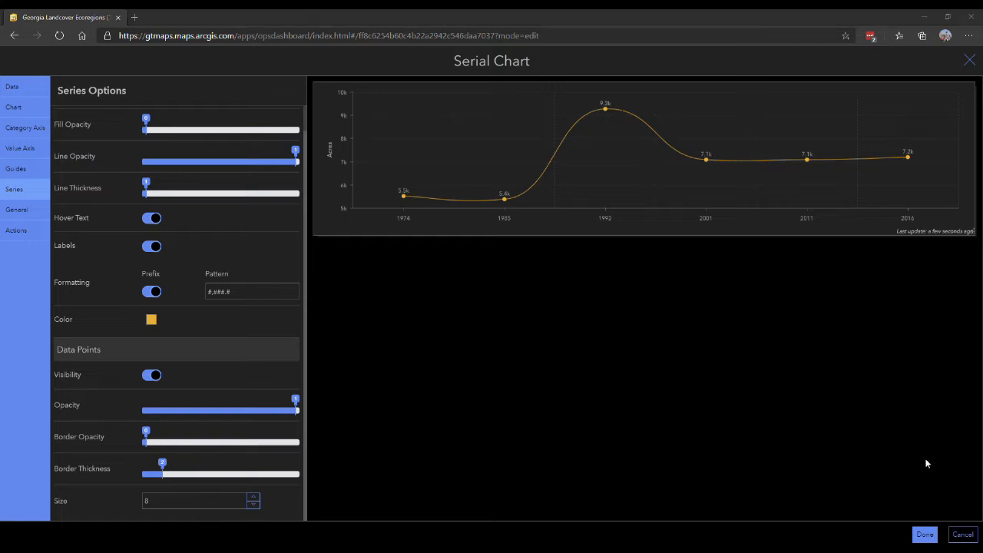
left_click(151, 320)
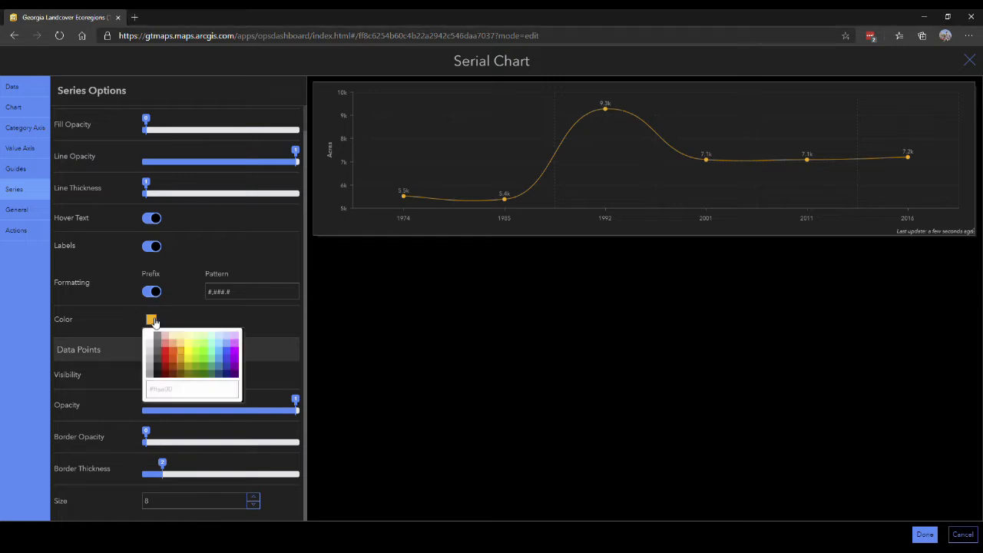
left_click(182, 395)
key("ctrl+a")
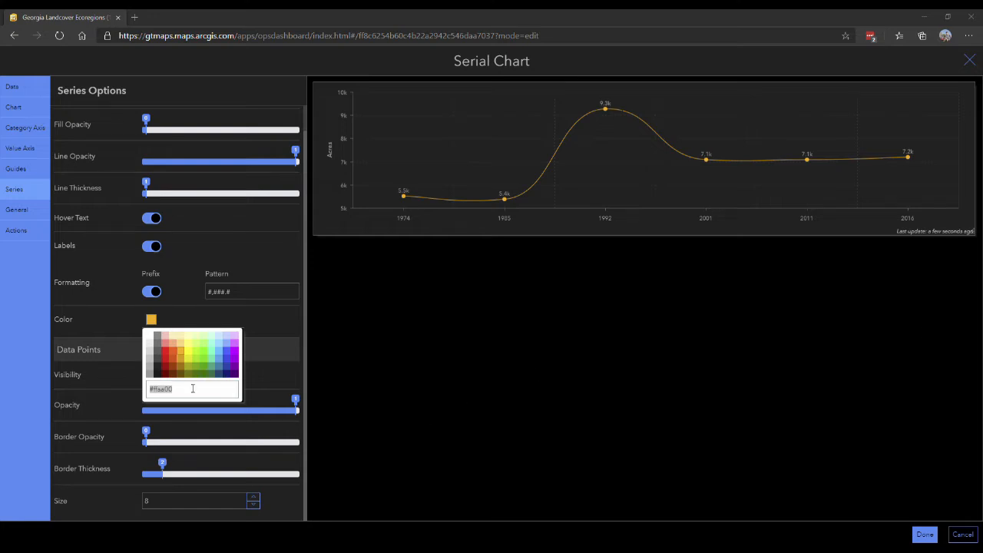
left_click(161, 391)
key("ctrl+v")
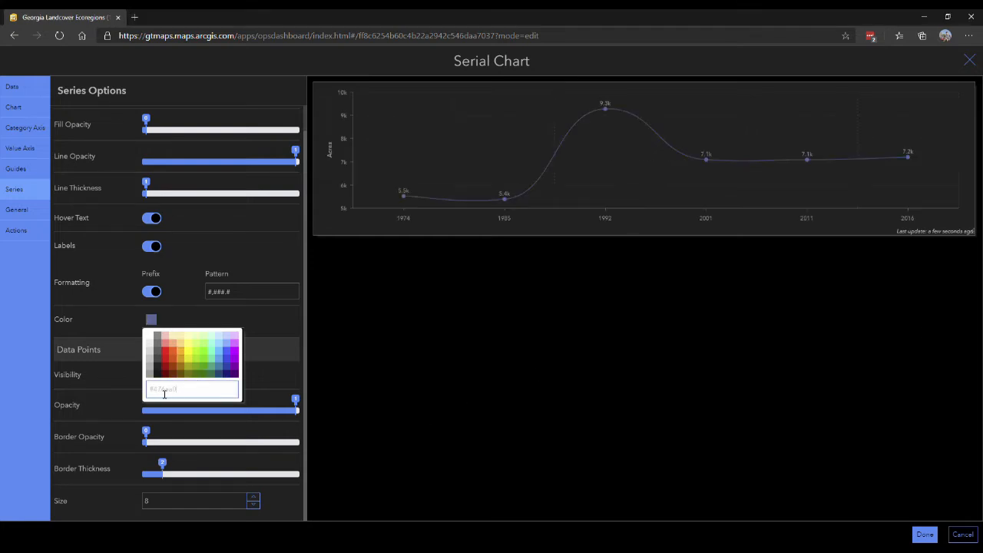
left_click_drag(159, 392, 183, 394)
left_click(519, 211)
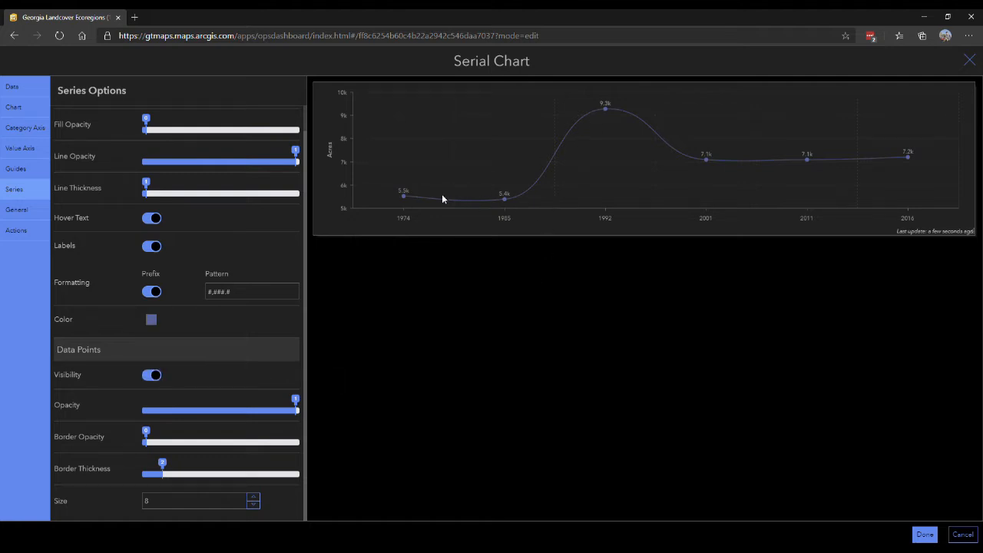
left_click(152, 319)
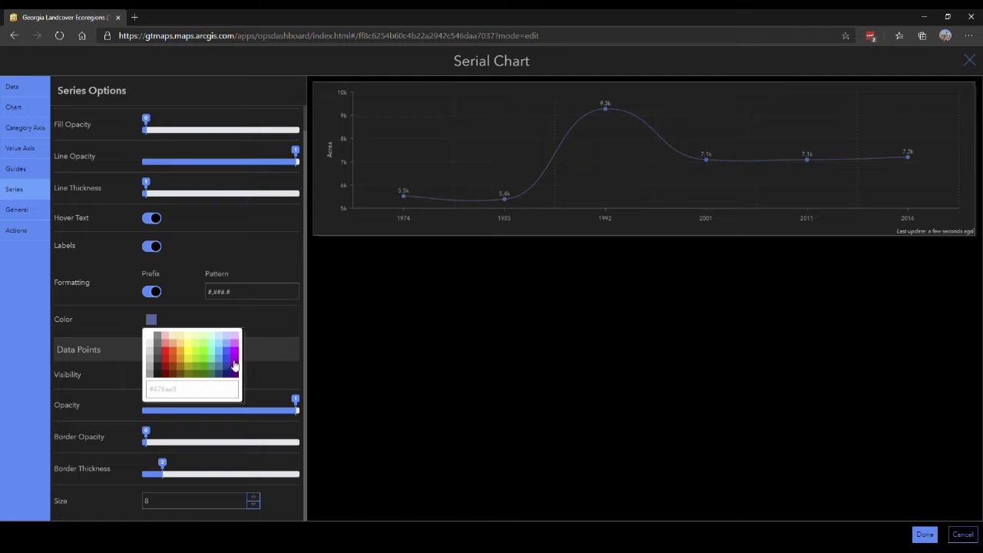
left_click(282, 340)
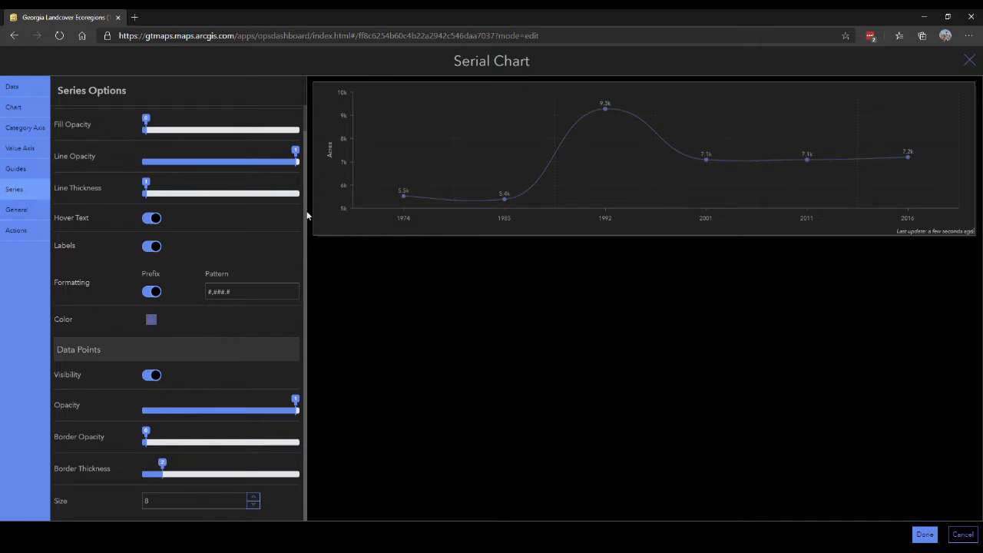
Give the serial chart the title "Open Water" in its general options
left_click(16, 209)
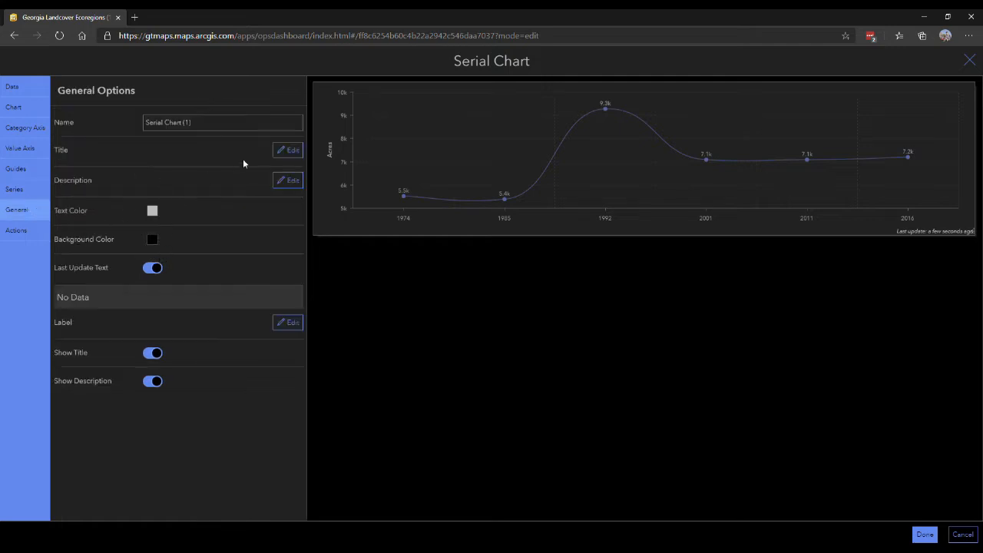
left_click(288, 150)
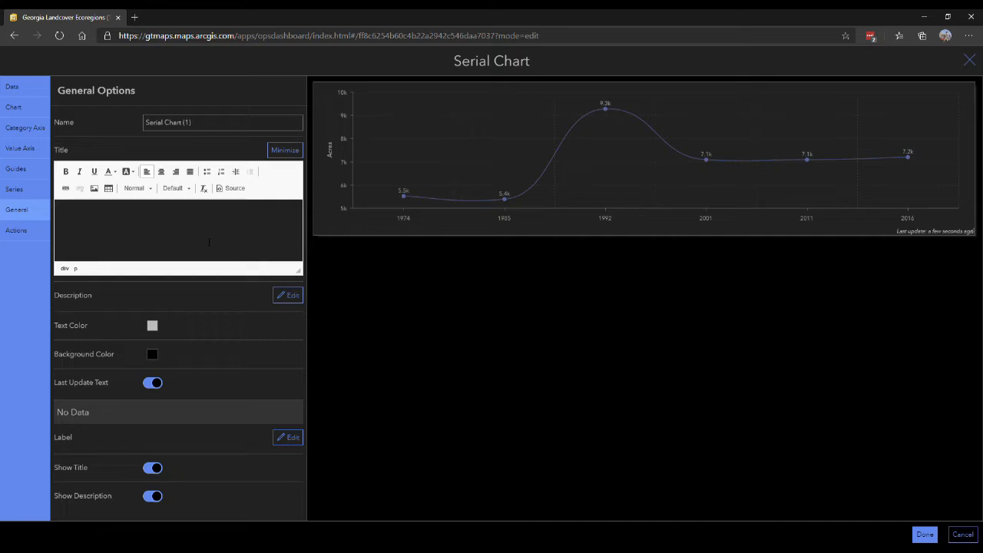
type("Open Water")
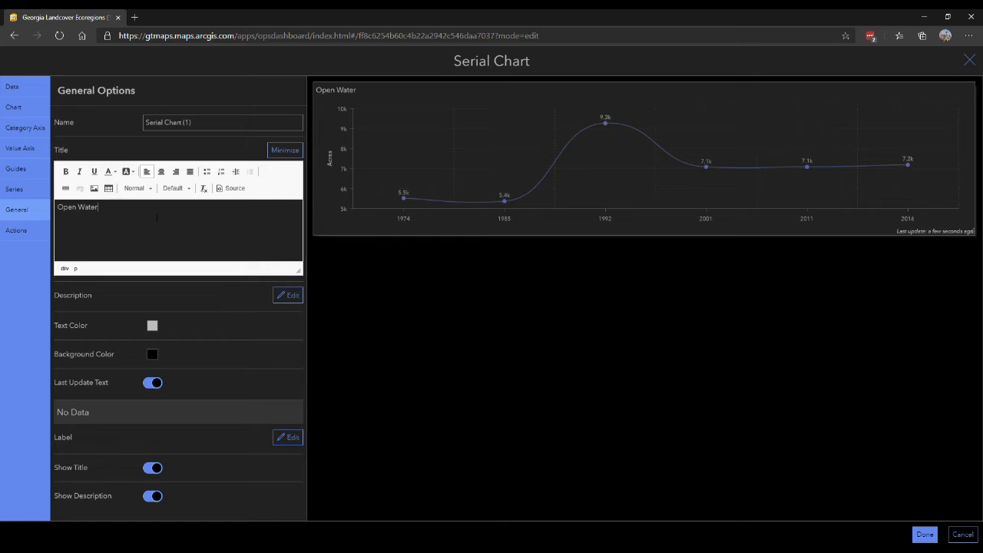
Try extending the chart title with "Land Cover" and remove the added words again
type(" Land COve")
key("BackSpace")
key("BackSpace")
key("BackSpace")
key("BackSpace")
type("over")
key("BackSpace")
key("BackSpace")
key("BackSpace")
key("BackSpace")
key("BackSpace")
key("BackSpace")
key("BackSpace")
Turn off the last update text on the Open Water chart
left_click_drag(52, 388, 113, 385)
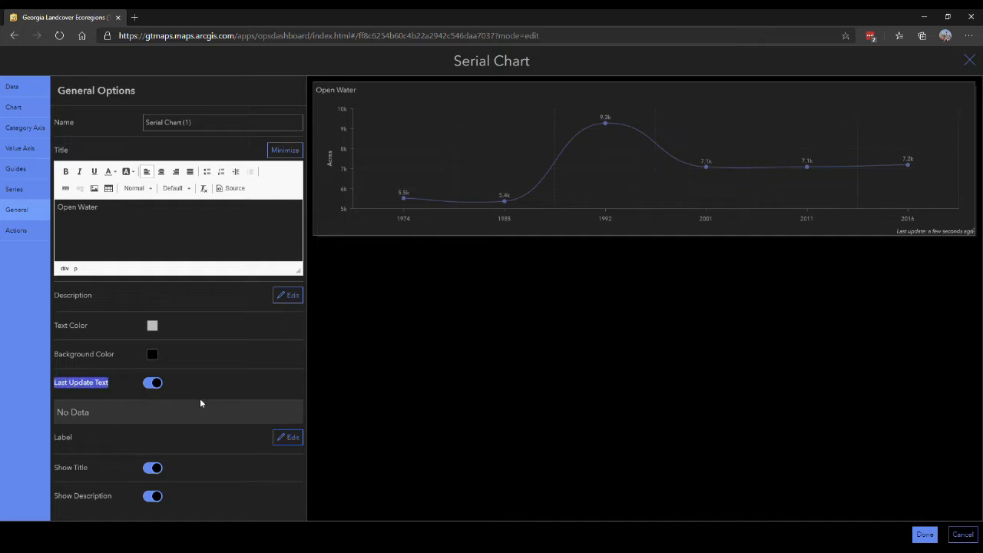
left_click_drag(903, 237, 961, 244)
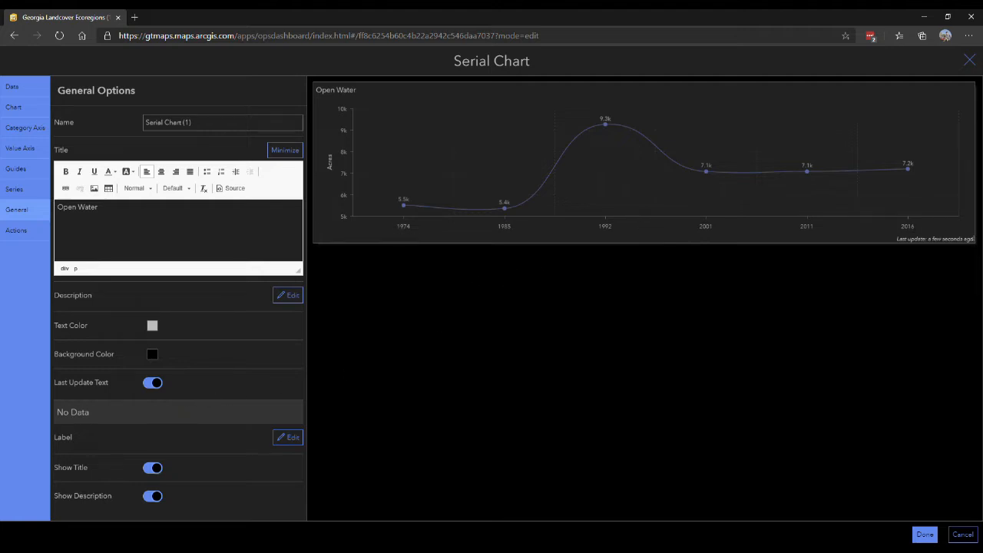
left_click(158, 386)
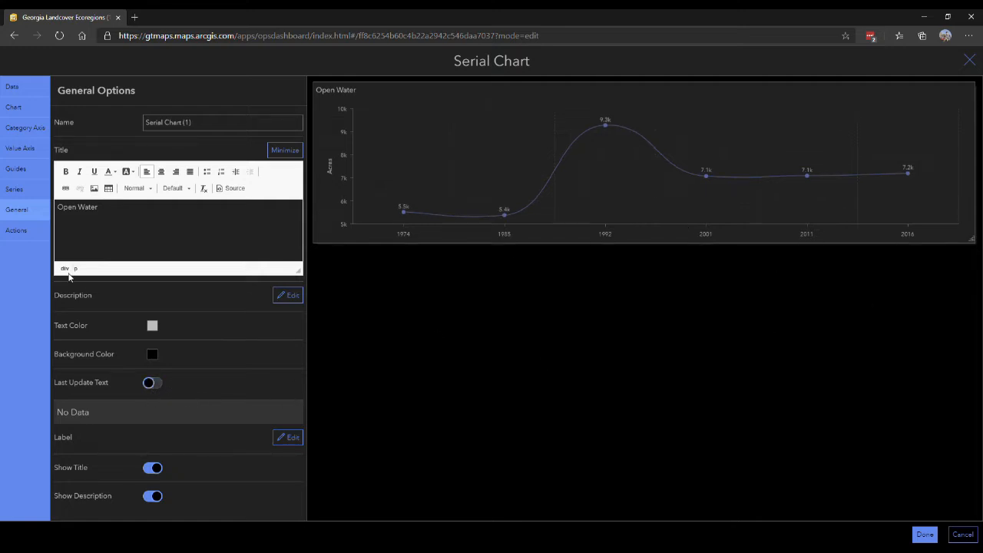
Try a no-data label reading "Data Not Avaliable" and clear it again
left_click_drag(78, 415, 55, 416)
mouse_move(600, 128)
left_click(82, 413)
left_click(290, 438)
scroll(110, 467, "down", 2)
left_click(114, 375)
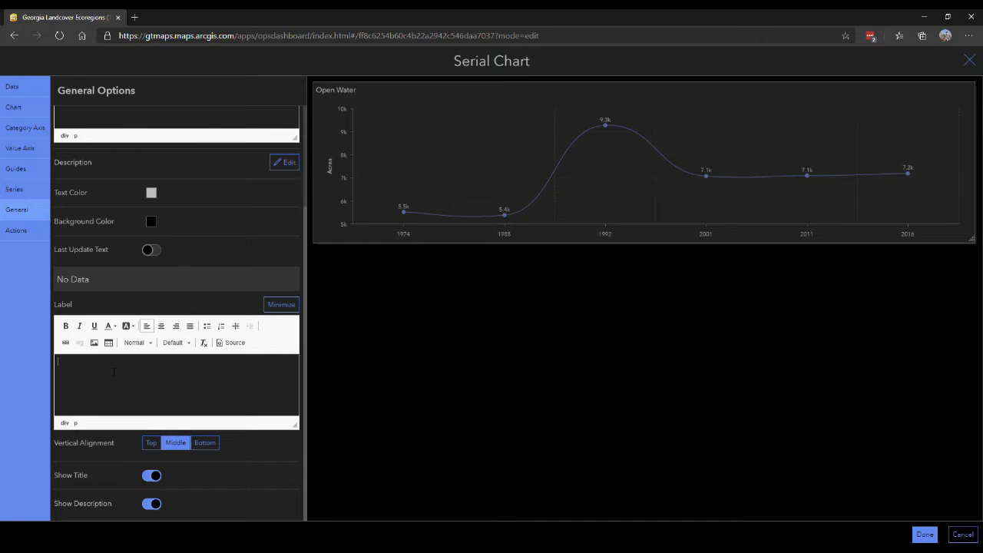
type("Data Not Avaliable")
left_click_drag(121, 361, 40, 372)
key("BackSpace")
left_click(281, 304)
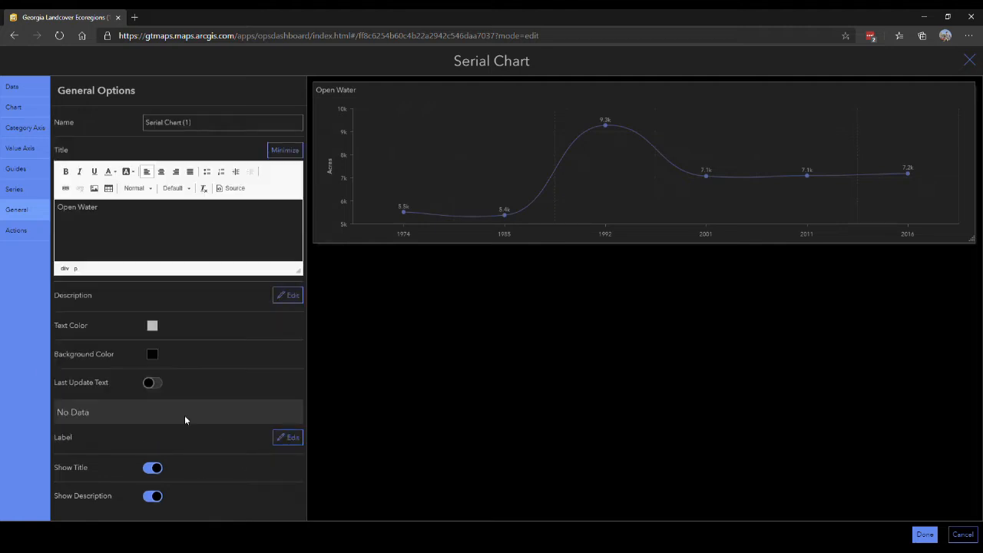
Rename the chart element "Open Water Serial Chart" and finish its configuration, adding it to the dashboard
left_click(30, 234)
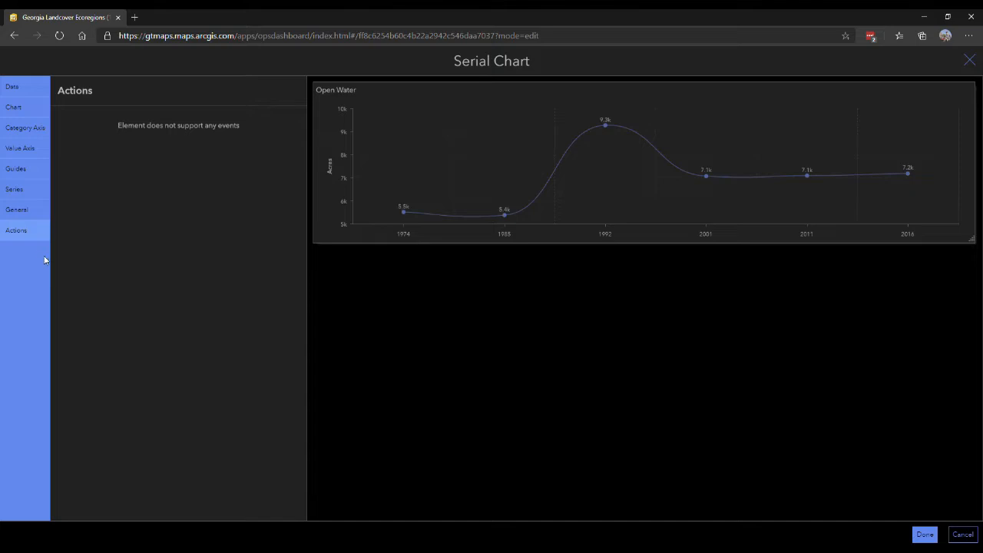
left_click(17, 211)
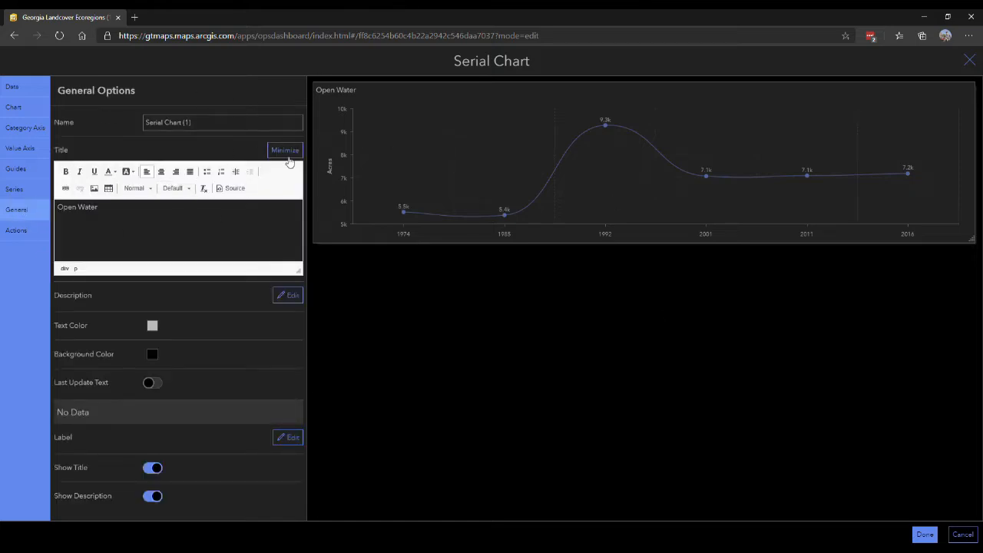
left_click(285, 149)
left_click_drag(202, 129, 146, 123)
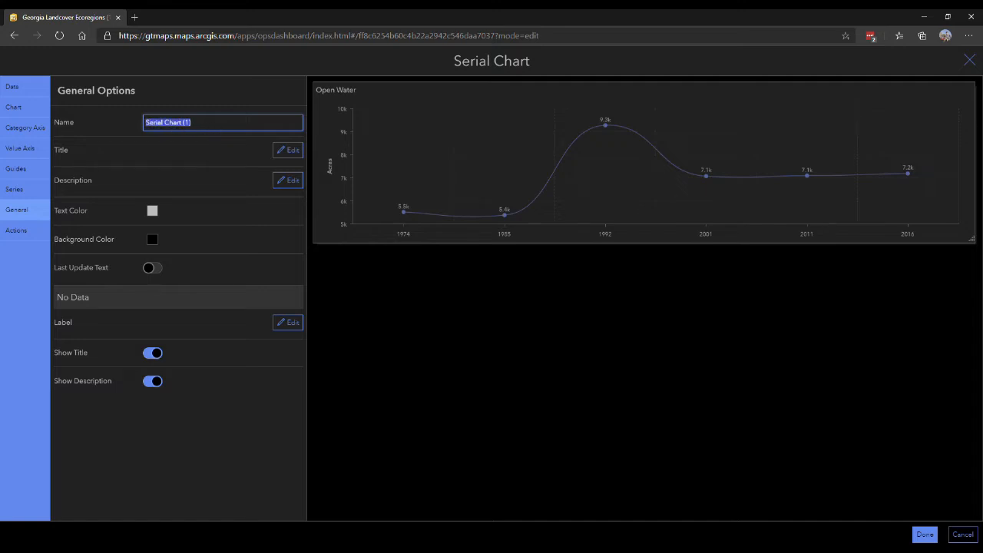
type("Op")
key("BackSpace")
key("BackSpace")
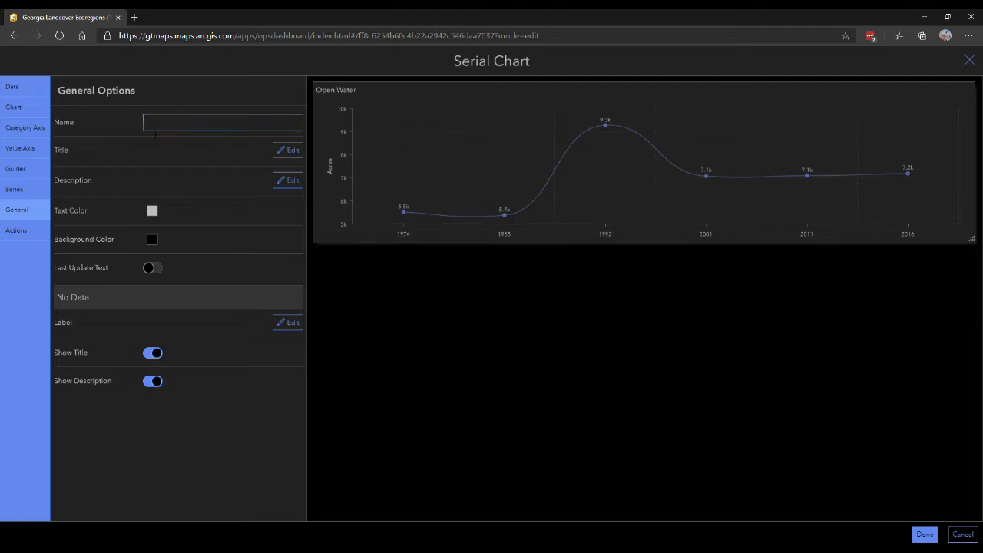
type("Open")
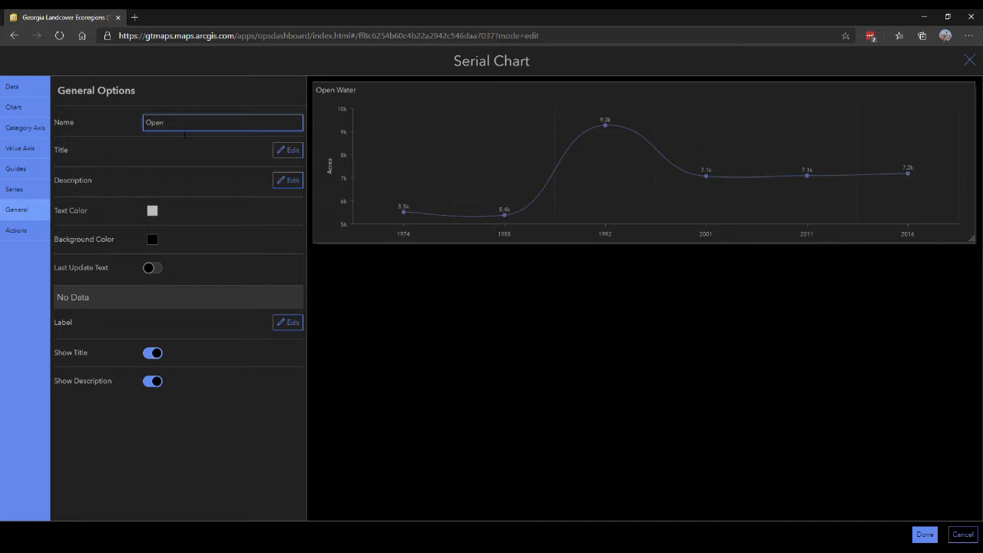
type(" Water Serial Chart")
left_click_drag(149, 123, 229, 129)
left_click(177, 124)
left_click(927, 535)
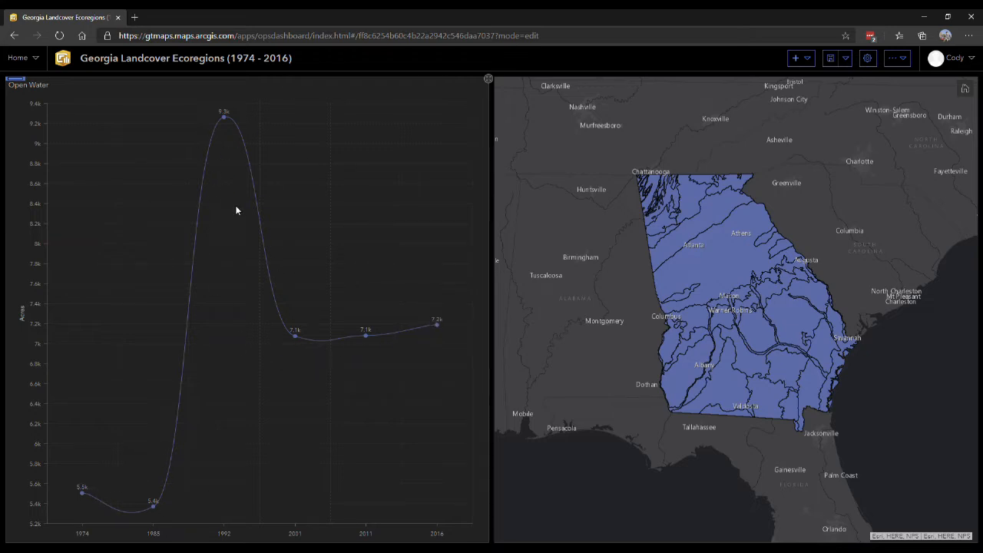
Move the Open Water chart to the other side of the map and duplicate it
mouse_move(23, 82)
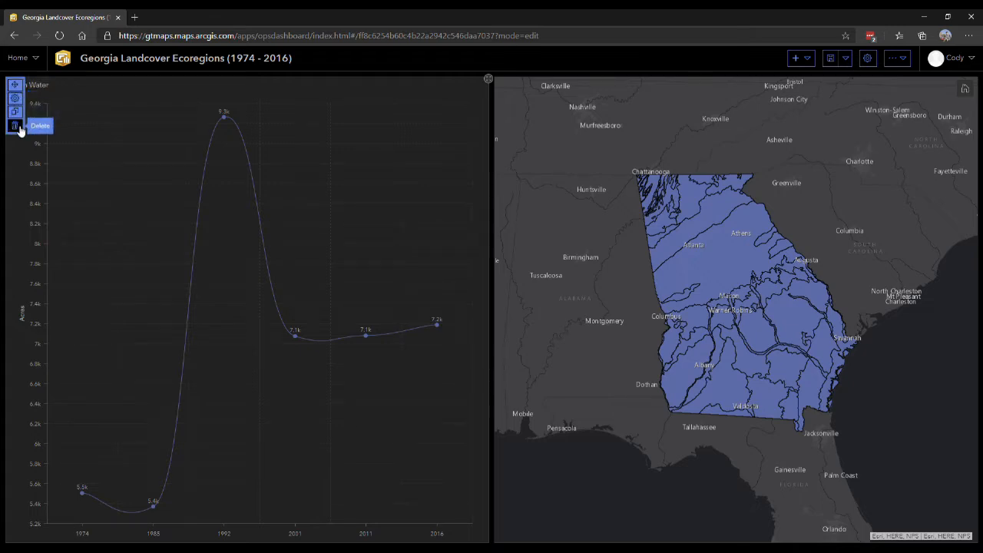
left_click_drag(15, 85, 978, 312)
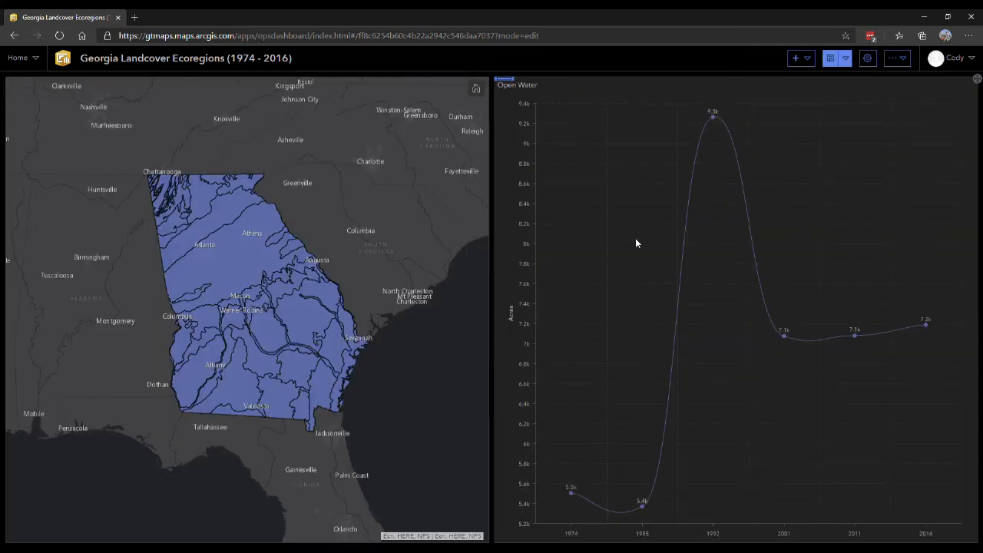
mouse_move(504, 83)
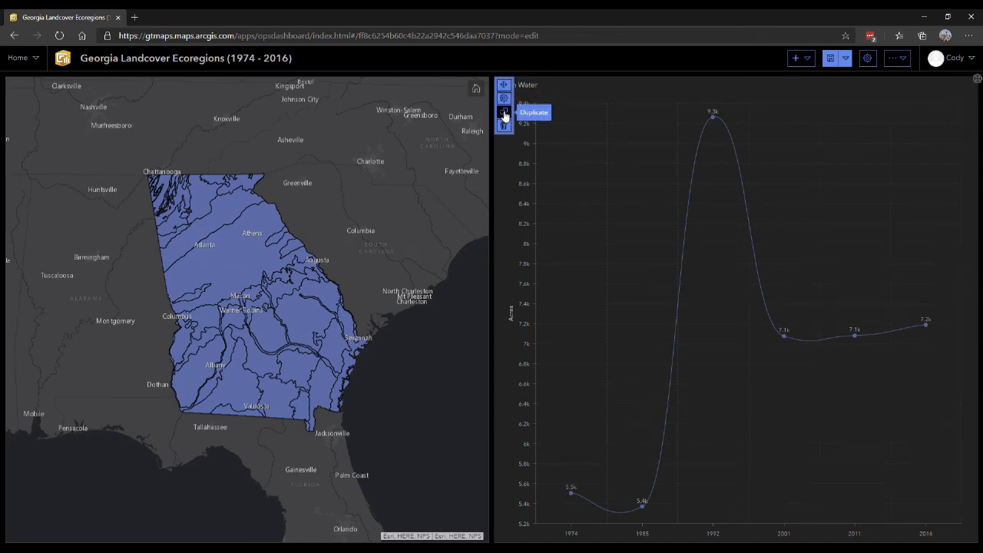
left_click(504, 113)
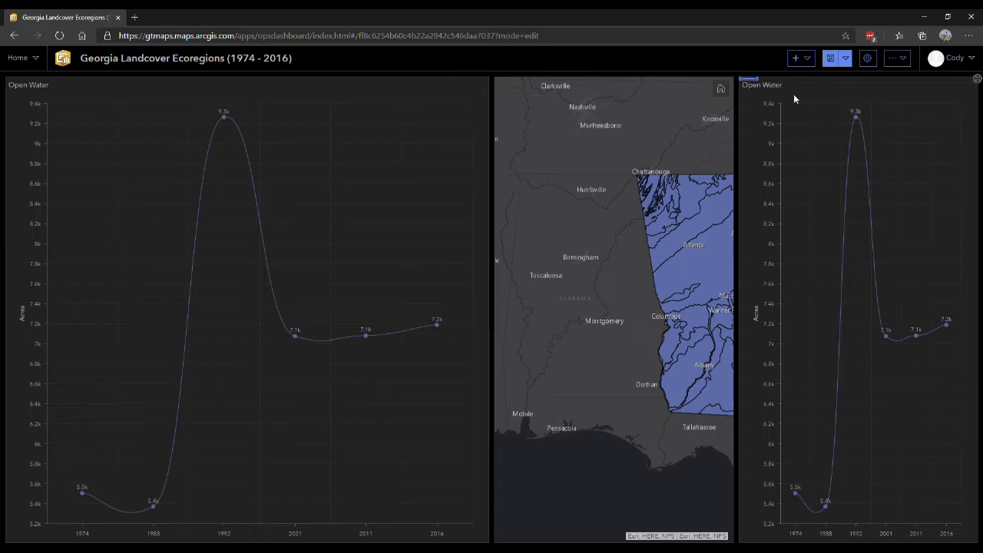
Open the wider Open Water chart for configuration and set its first three category fields to Developed1974, Developed1985 and Developed1992
left_click(16, 98)
left_click(218, 205)
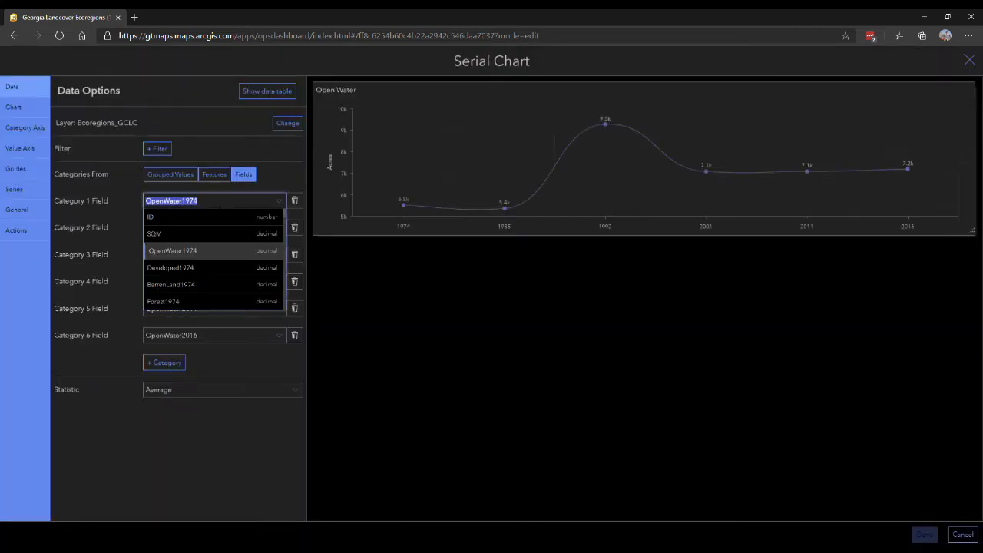
left_click(199, 268)
left_click(226, 229)
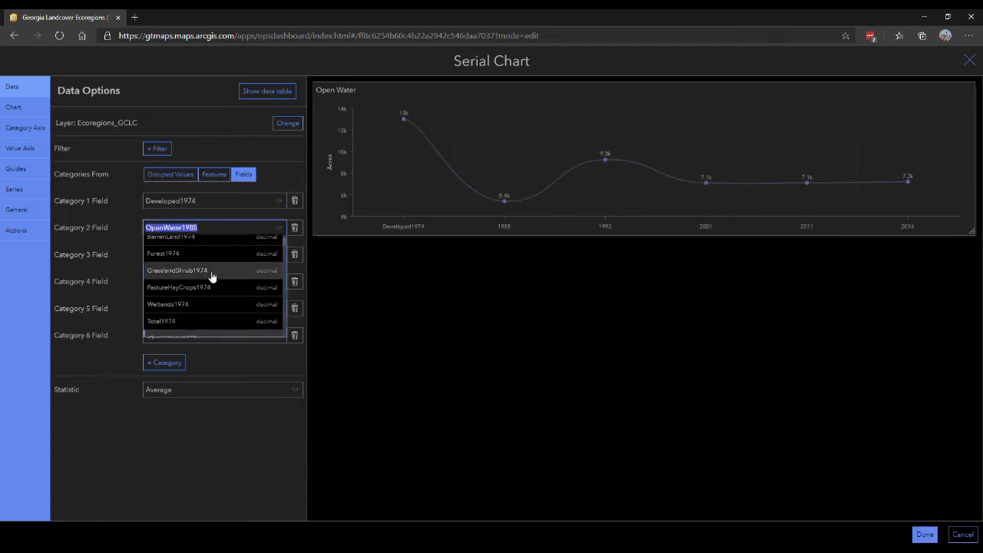
scroll(212, 283, "down", 1)
left_click(215, 312)
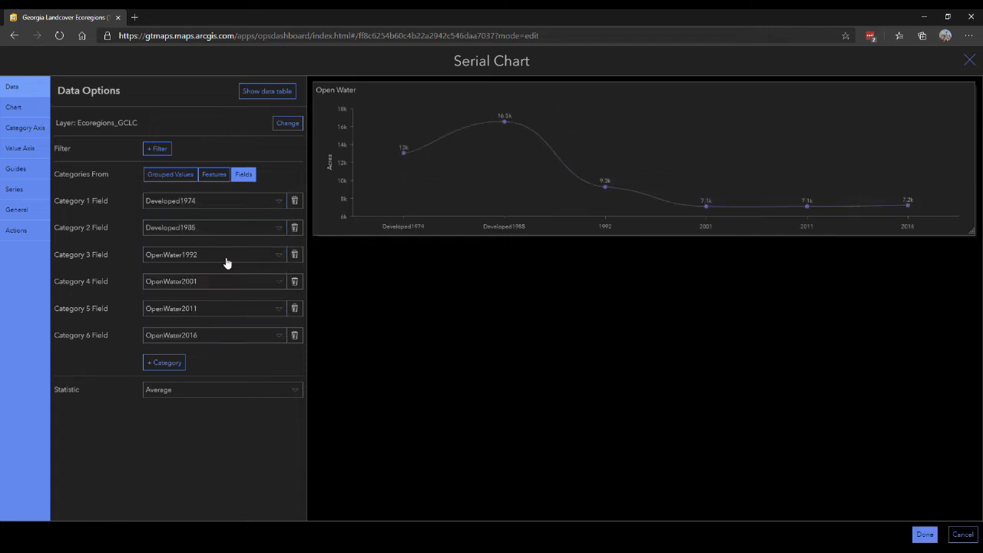
left_click(225, 259)
scroll(210, 305, "down", 1)
scroll(211, 311, "down", 2)
left_click(192, 341)
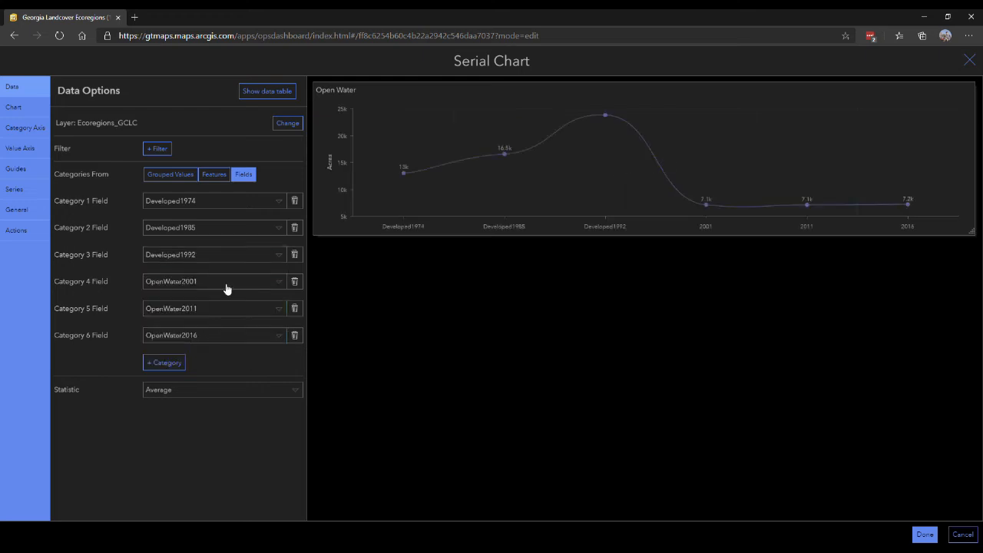
Set the fourth, fifth and sixth category fields to Developed2001, Developed2011 and Developed2016
left_click(226, 284)
scroll(216, 336, "down", 1)
scroll(215, 336, "down", 2)
left_click(198, 333)
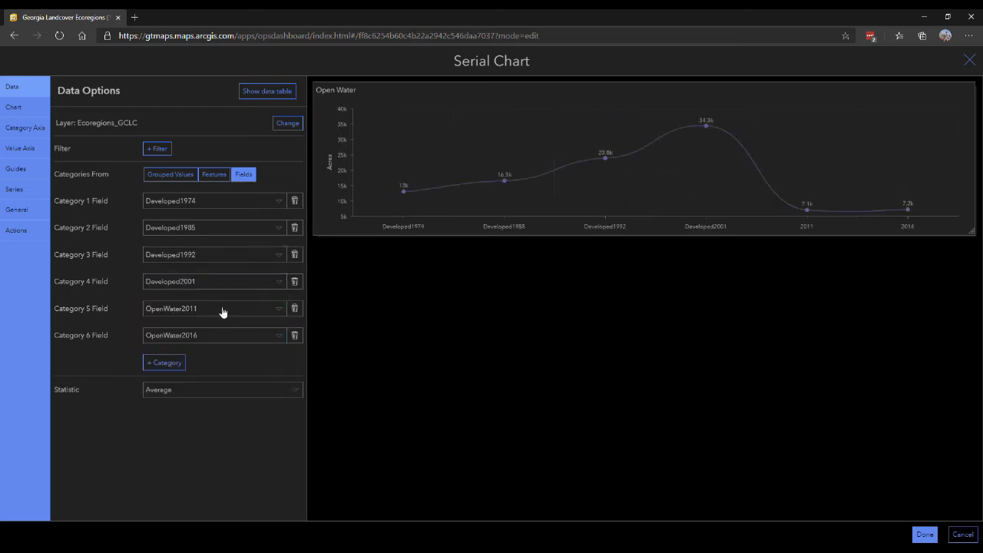
left_click(222, 310)
scroll(218, 349, "down", 2)
scroll(218, 355, "down", 2)
left_click(198, 375)
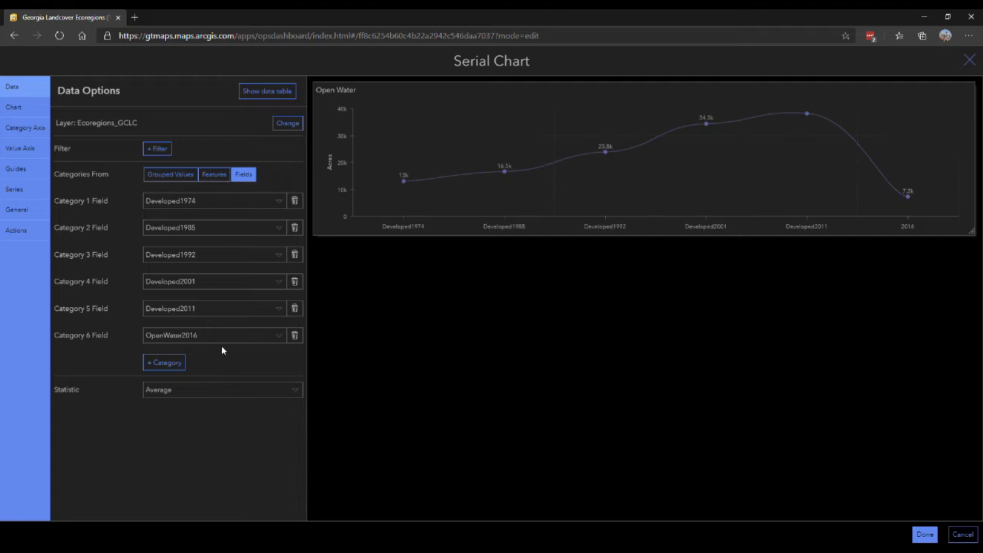
left_click(221, 341)
scroll(224, 391, "down", 4)
left_click(216, 393)
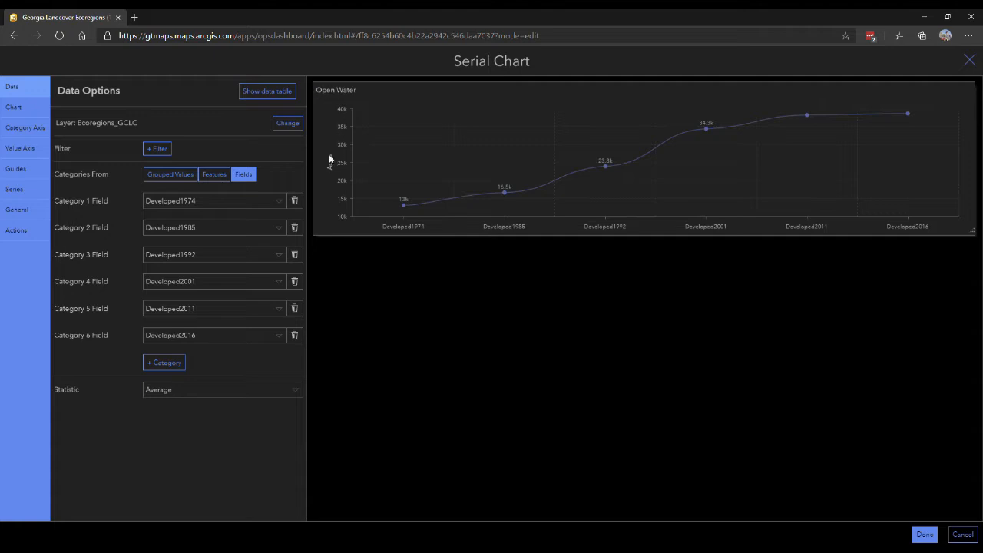
Relabel the six Developed categories on the category axis as 1974, 1985, 1992, 2001, 2011 and 2016
left_click_drag(385, 235, 556, 241)
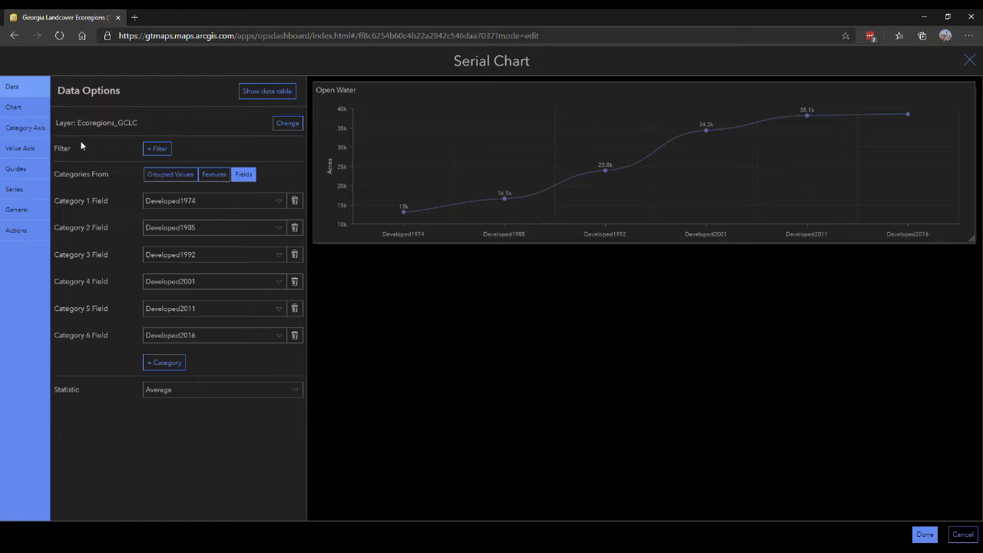
left_click(38, 108)
left_click(31, 132)
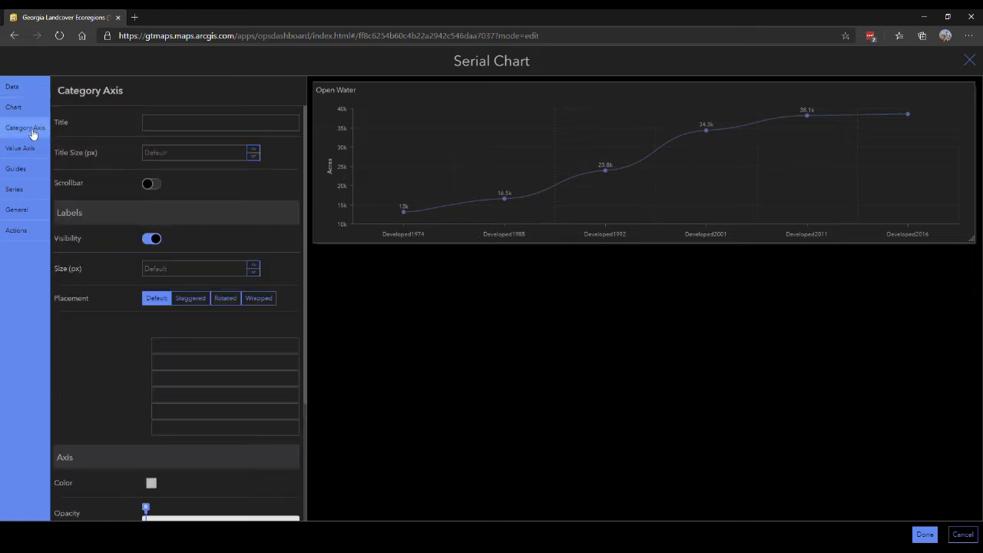
double_click(233, 347)
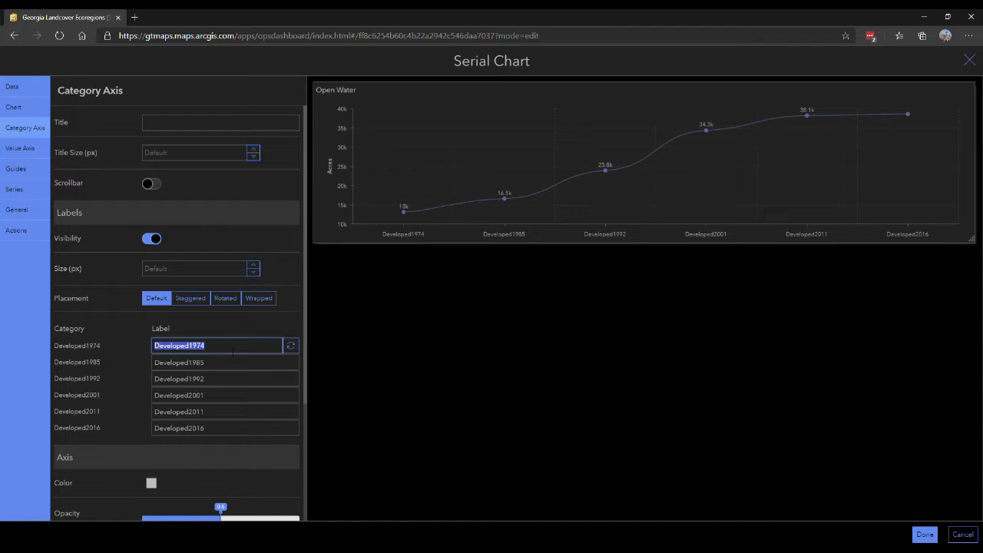
type("19")
key("Tab")
type("1985")
key("Tab")
type("1992")
key("Tab")
type("2001")
key("Tab")
type("2011")
key("Tab")
type("2016")
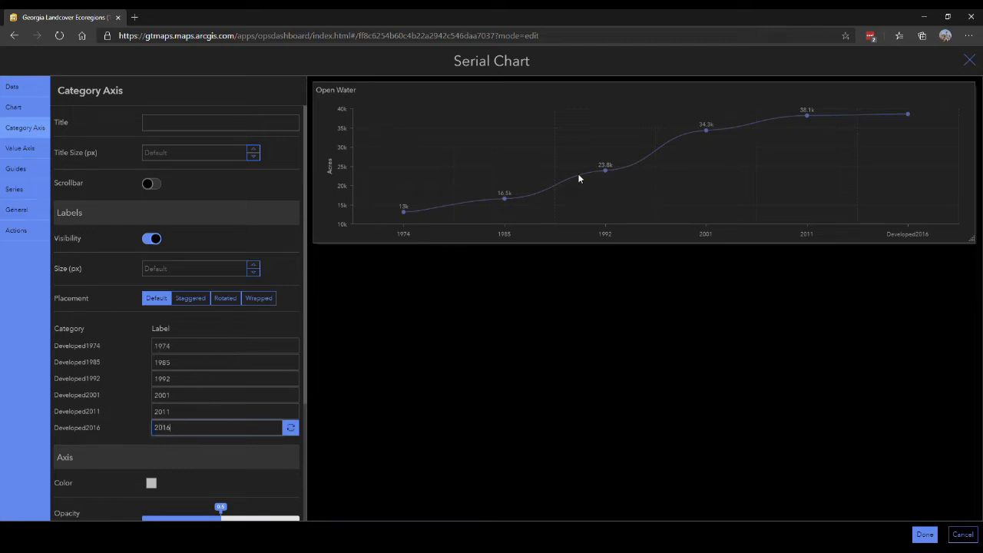
left_click(290, 427)
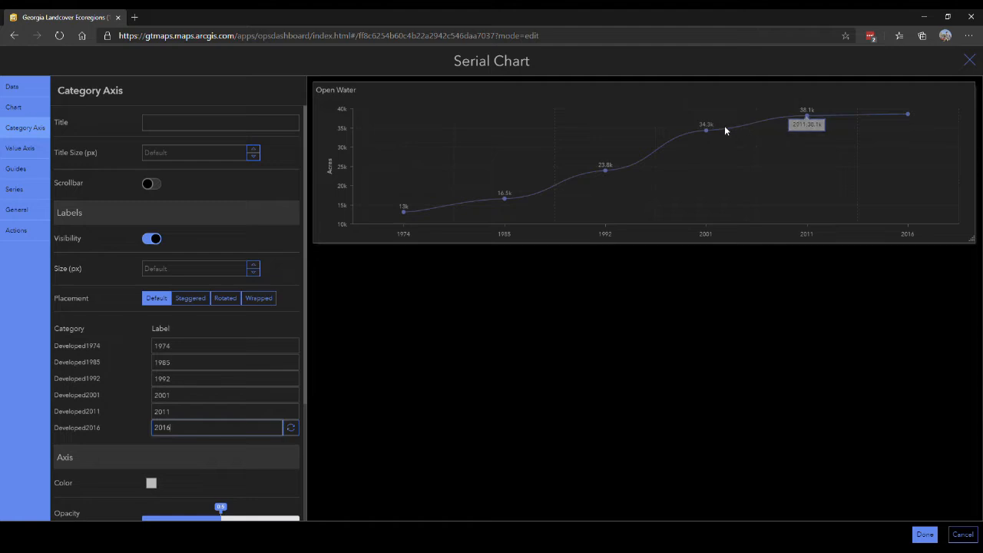
Recolor the developed-land smoothed line red by pasting the copied hex color code
left_click_drag(325, 93, 358, 93)
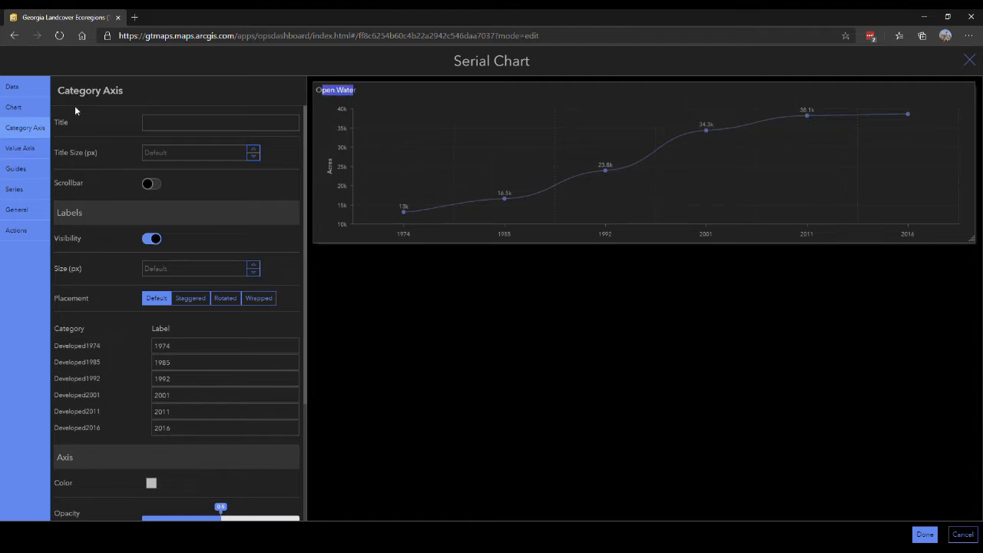
left_click(30, 150)
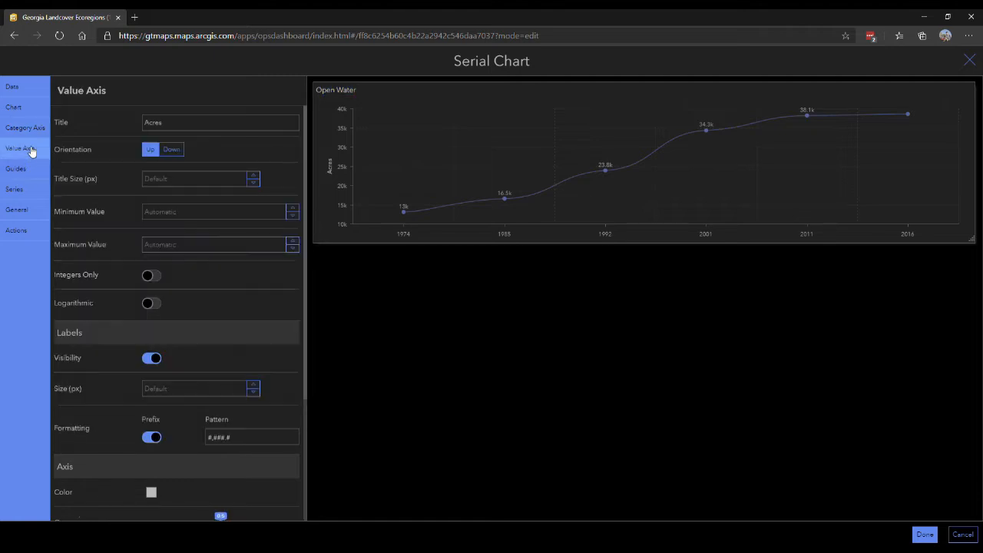
left_click(29, 191)
left_click(151, 348)
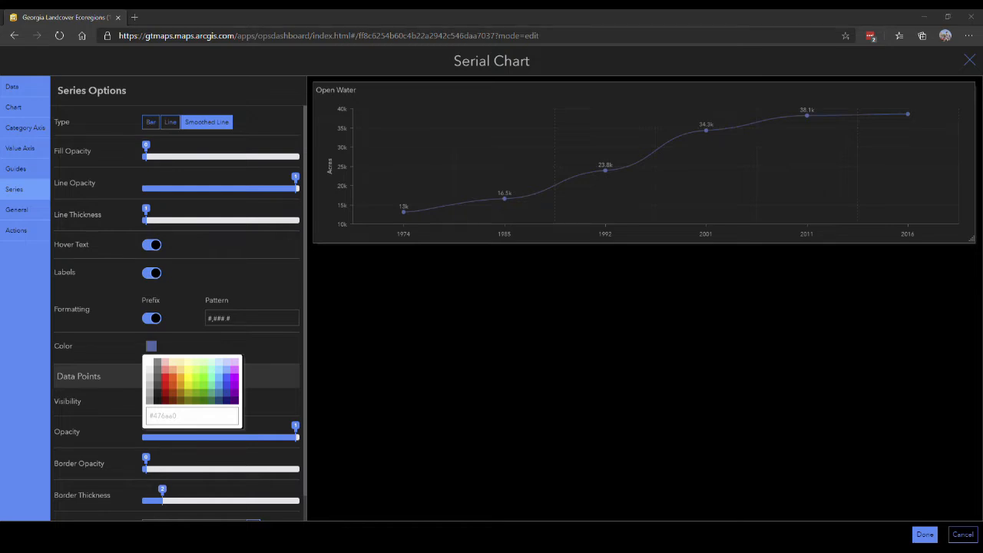
mouse_move(176, 418)
left_mouse_down()
mouse_move(144, 416)
mouse_move(171, 424)
left_mouse_up()
left_click(144, 416)
left_click(153, 350)
key("ctrl+v")
left_click(255, 393)
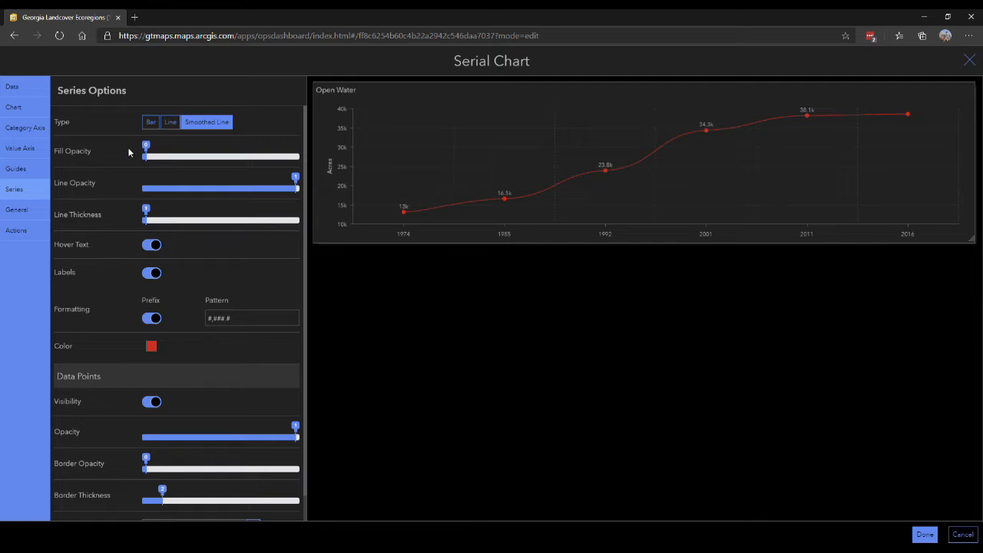
left_click(22, 149)
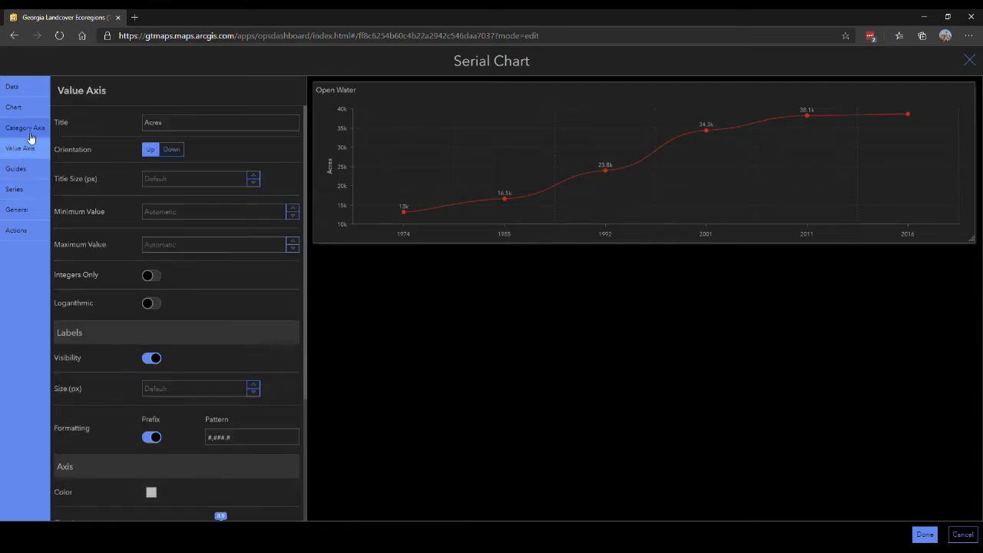
Enlarge and shrink the chart preview to examine the developed-land line and its data labels
left_click(29, 169)
left_click(30, 189)
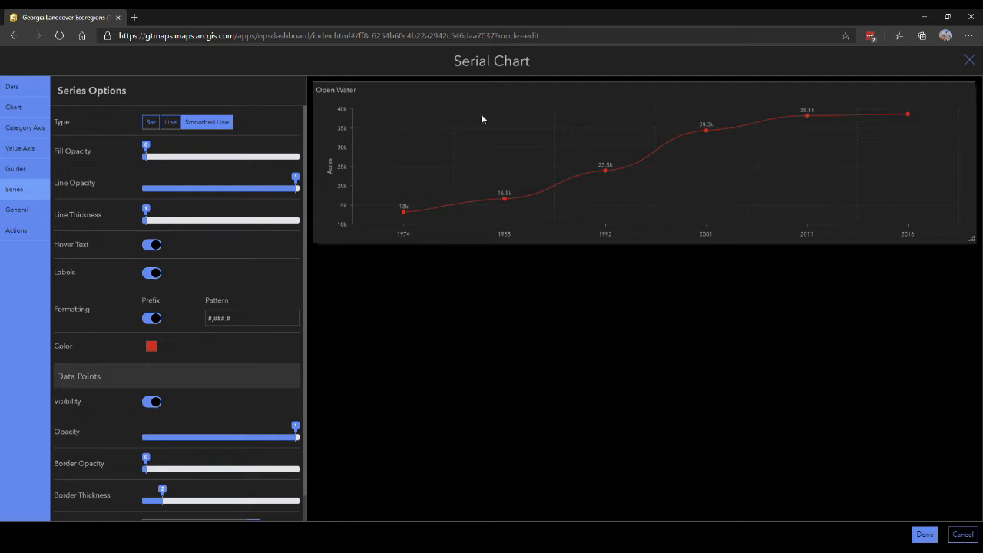
left_click_drag(626, 249, 641, 316)
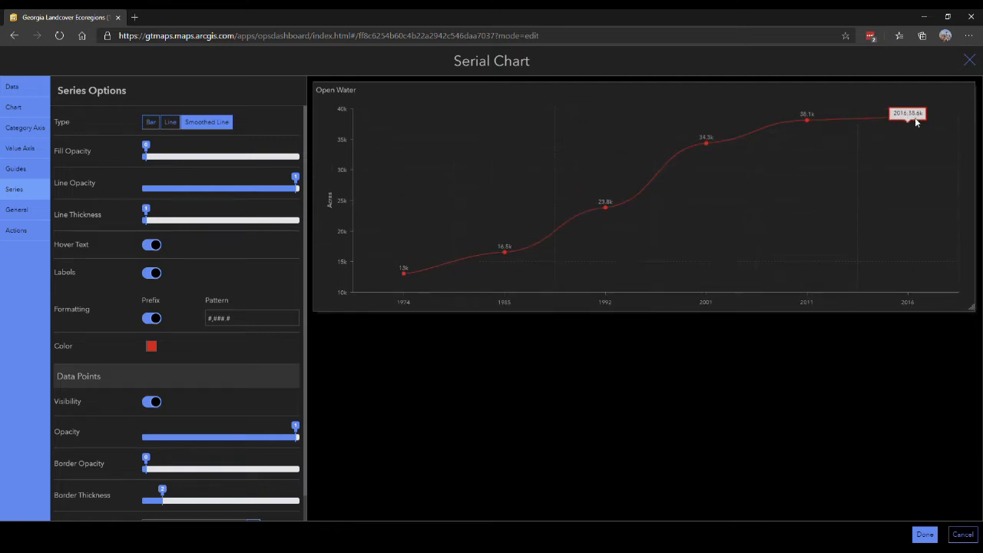
left_click_drag(698, 312, 697, 265)
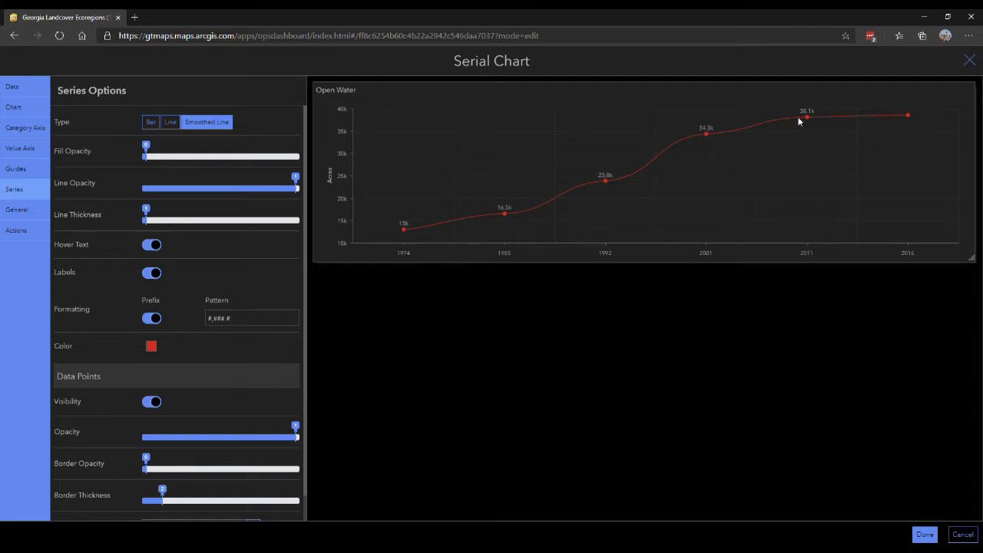
Retitle the developed-land chart as Developed and apply the chart configuration
left_click(27, 212)
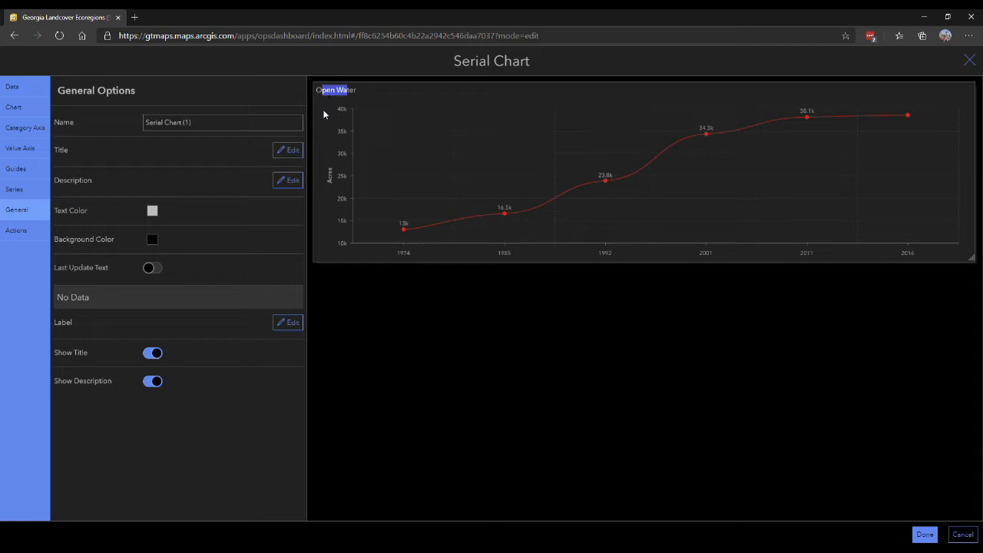
left_click(288, 150)
left_click_drag(99, 207, 57, 207)
type("Developed")
left_click(925, 534)
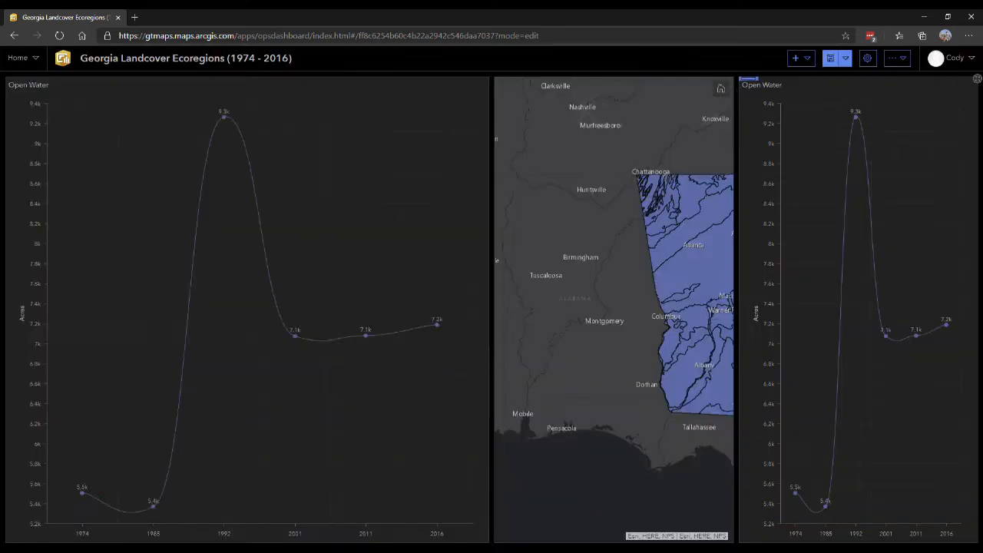
Move the Developed chart so it is stacked directly above the Open Water chart
mouse_move(18, 87)
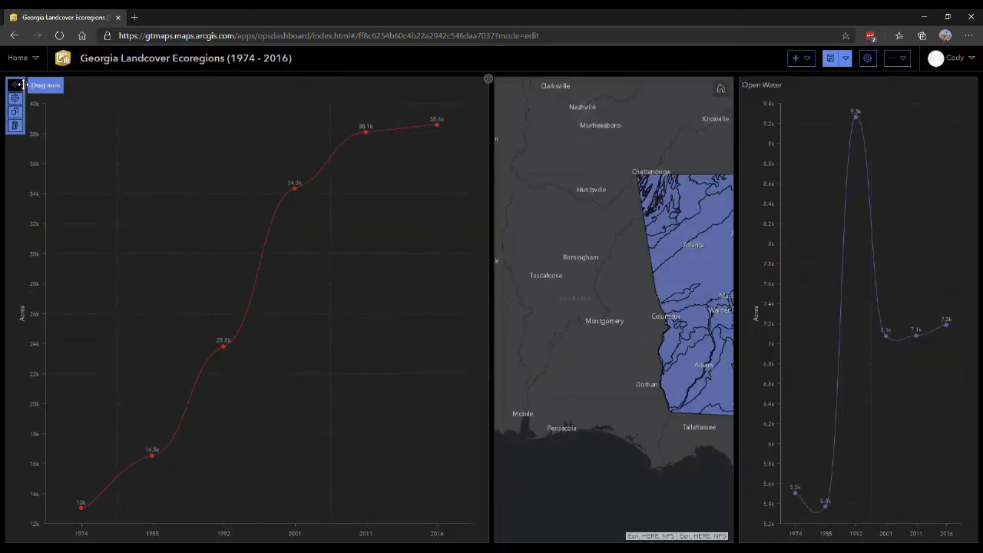
left_click_drag(17, 91, 72, 110)
mouse_move(18, 86)
left_click_drag(19, 86, 857, 85)
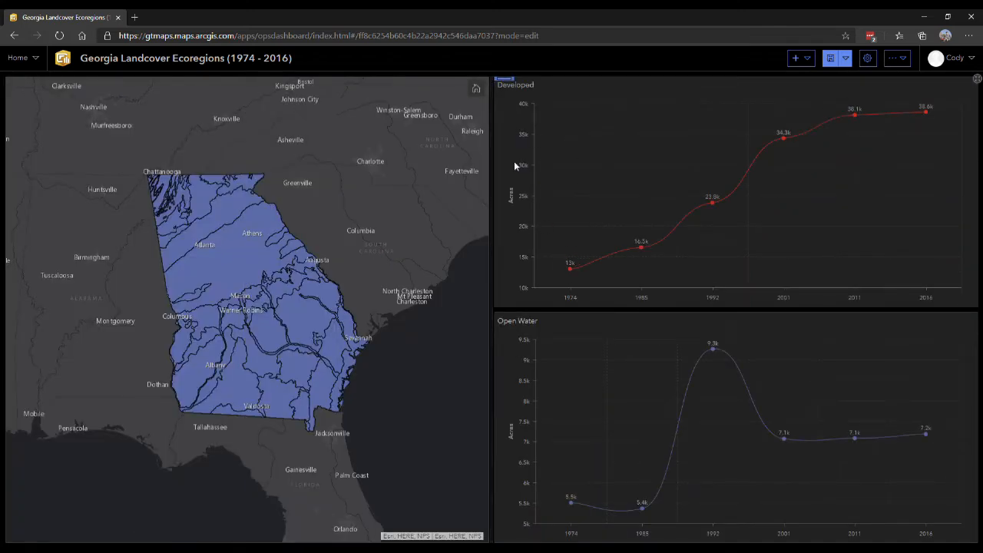
Balance the heights of the stacked Developed and Open Water charts and move the group to the left of the map
left_click_drag(489, 314, 545, 322)
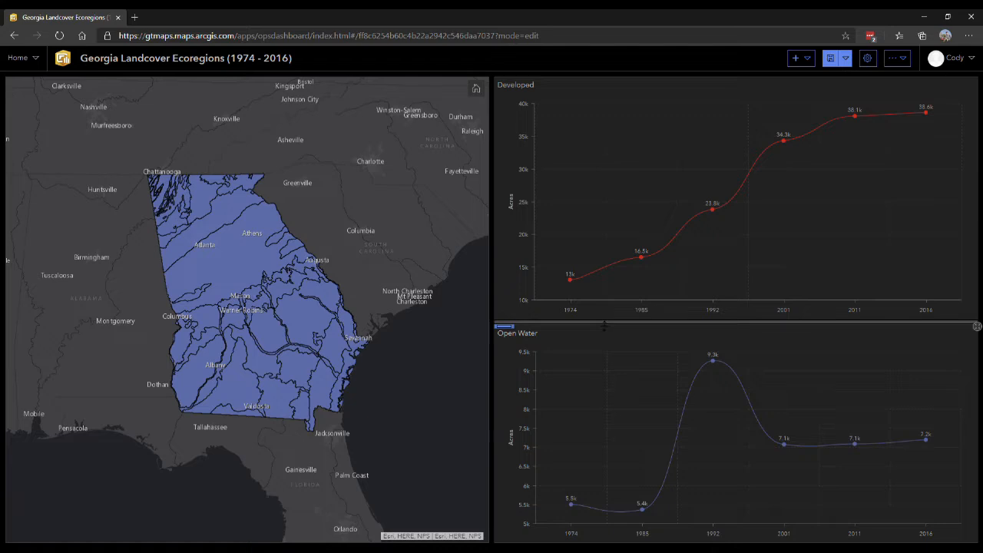
left_click_drag(599, 324, 606, 319)
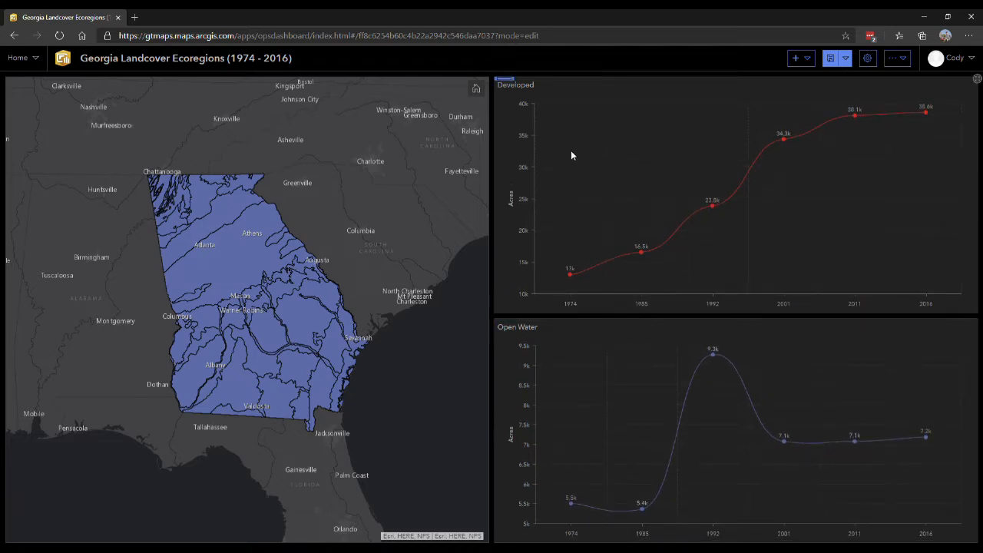
left_click_drag(528, 84, 742, 338)
key("shift")
mouse_move(667, 313)
left_mouse_down()
mouse_move(669, 343)
mouse_move(675, 319)
left_mouse_up()
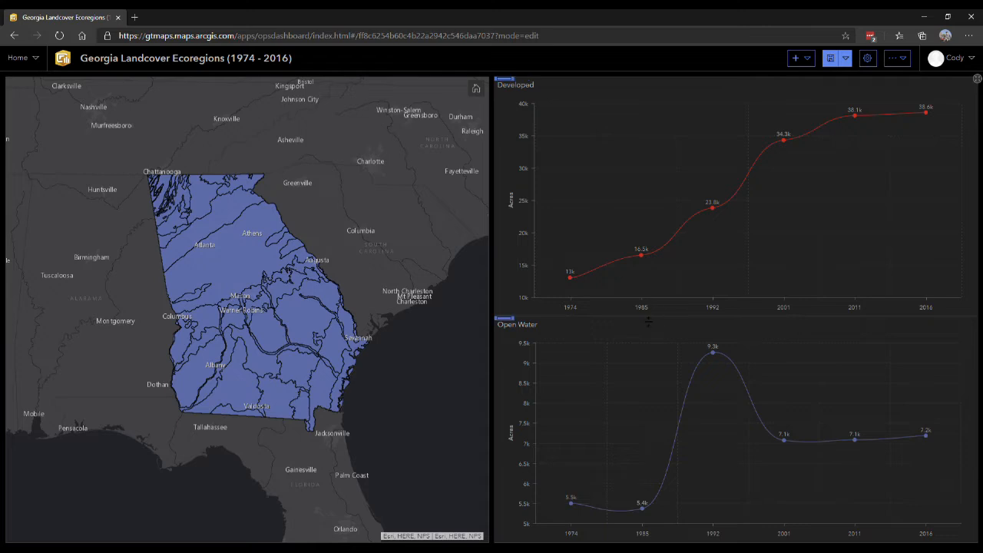
mouse_move(522, 80)
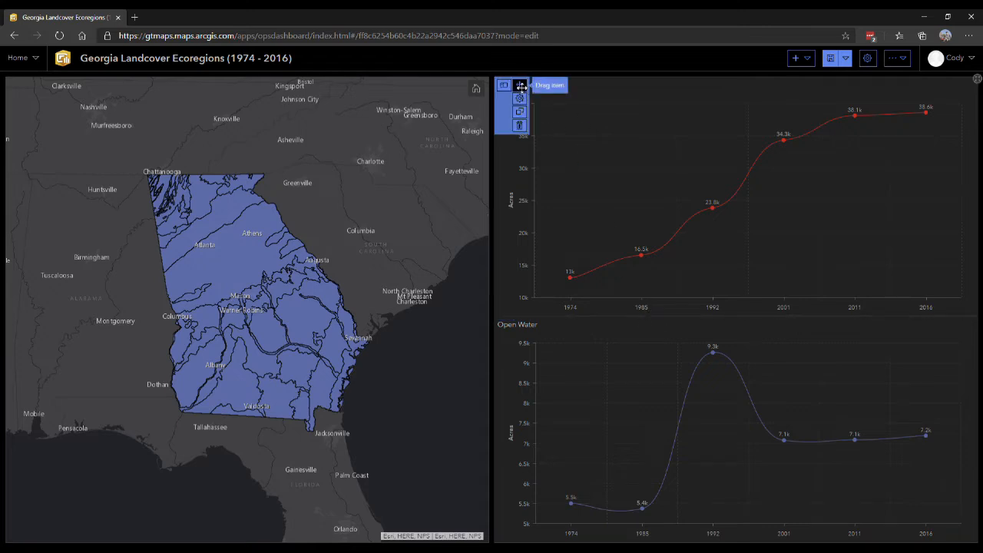
left_click_drag(507, 88, 4, 307)
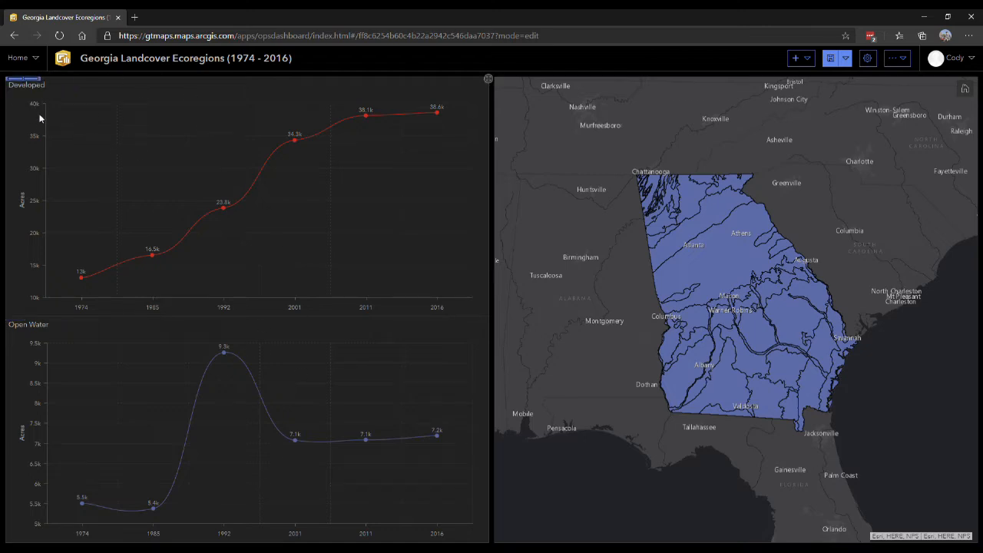
Configure a duplicate of the Developed chart, setting its first three category fields to BarrenLand1974, BarrenLand1985 and BarrenLand1992
mouse_move(17, 89)
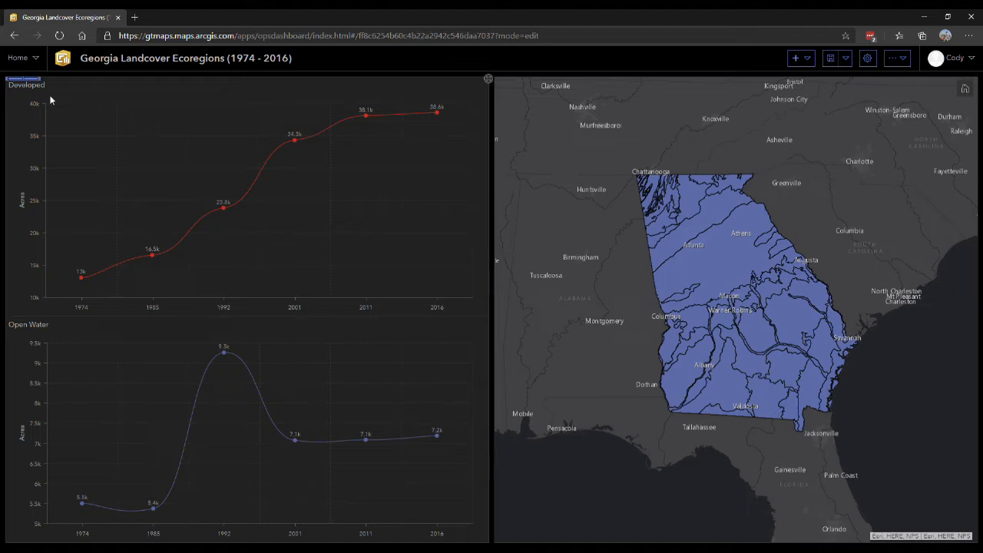
mouse_move(36, 80)
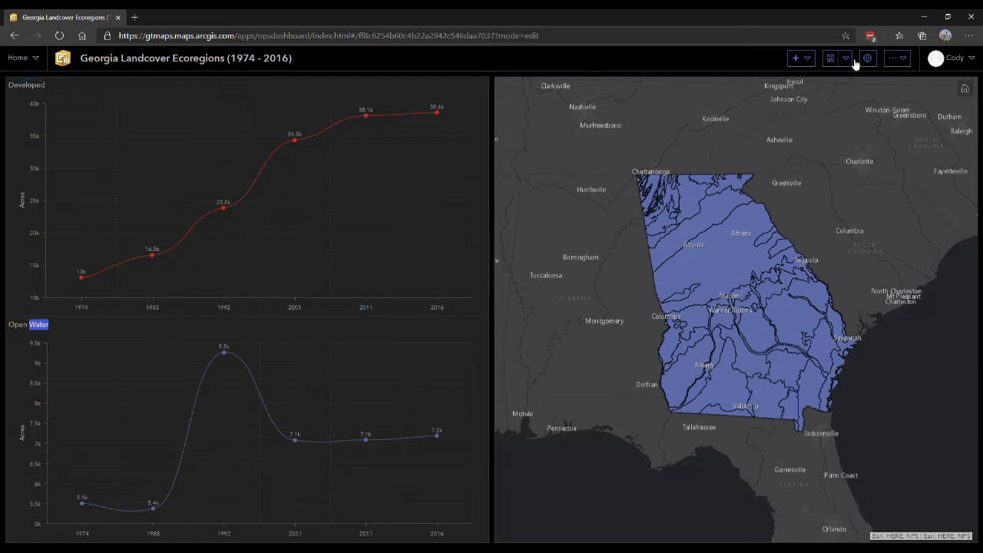
left_click(15, 97)
left_click(215, 201)
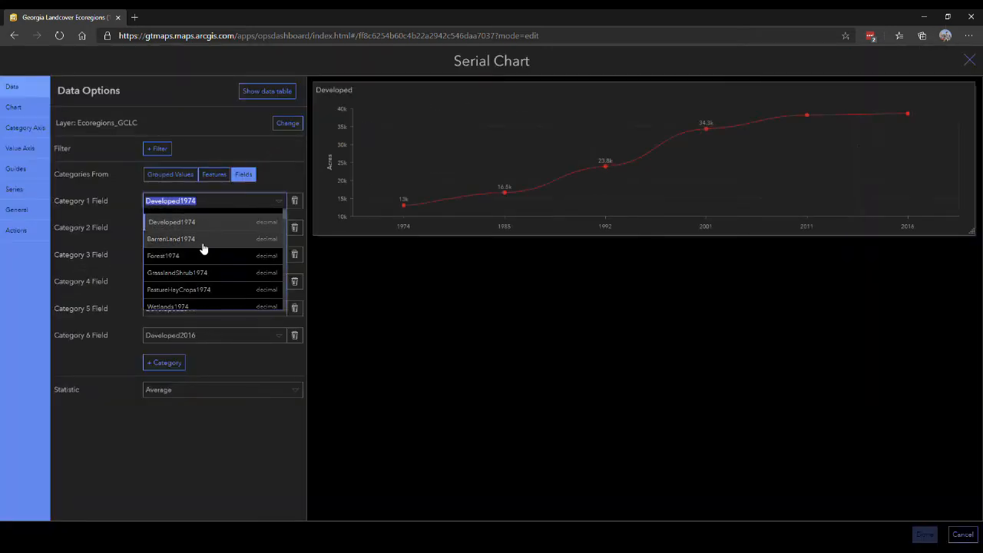
left_click(202, 239)
left_click(215, 227)
left_click(204, 307)
left_click(215, 255)
left_click(211, 323)
Set the fourth, fifth and sixth category fields to BarrenLand2001, BarrenLand2011 and Barrenland2016
left_click(215, 282)
left_click(204, 355)
left_click(221, 311)
left_click(223, 369)
left_click(225, 337)
left_click(223, 396)
Recolor the barren-land smoothed line gray by pasting the copied hex color code
left_click(24, 190)
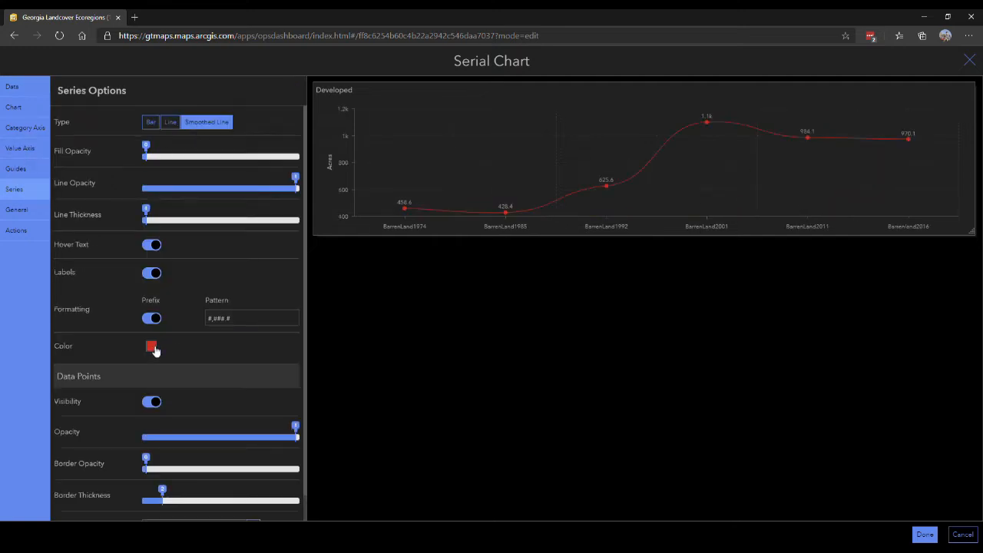
left_click(152, 347)
double_click(163, 416)
key("ctrl+v")
key("Return")
Retitle the duplicated chart as Barren Land
left_click(30, 212)
left_click(288, 150)
left_click_drag(96, 208, 53, 210)
type("Barren Land")
Relabel the six BarrenLand categories on the category axis as 1974, 1985, 1992, 2001, 2011 and 2016
left_click(14, 189)
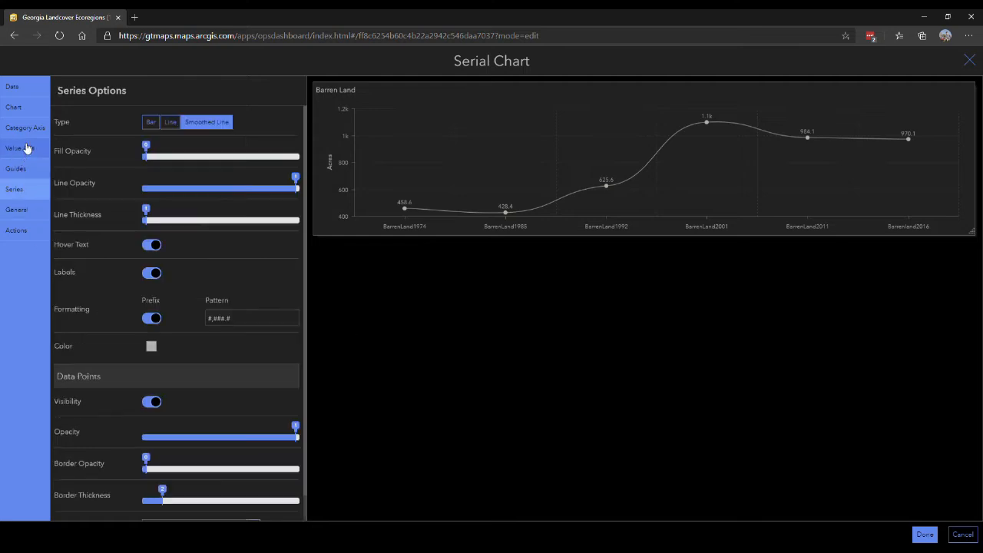
left_click(26, 129)
double_click(262, 351)
type("1974")
key("Tab")
type("1985")
key("Tab")
type("992")
key("Tab")
type("2001")
key("Tab")
type("2011")
key("Tab")
type("2016")
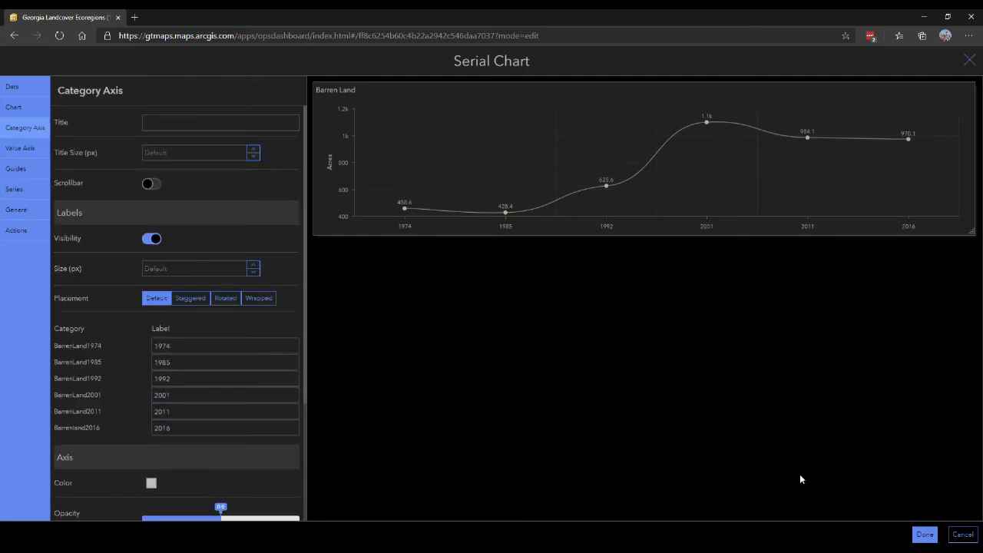
Apply the Barren Land configuration and place the chart below the Open Water chart
left_click(925, 534)
left_click_drag(632, 518, 633, 519)
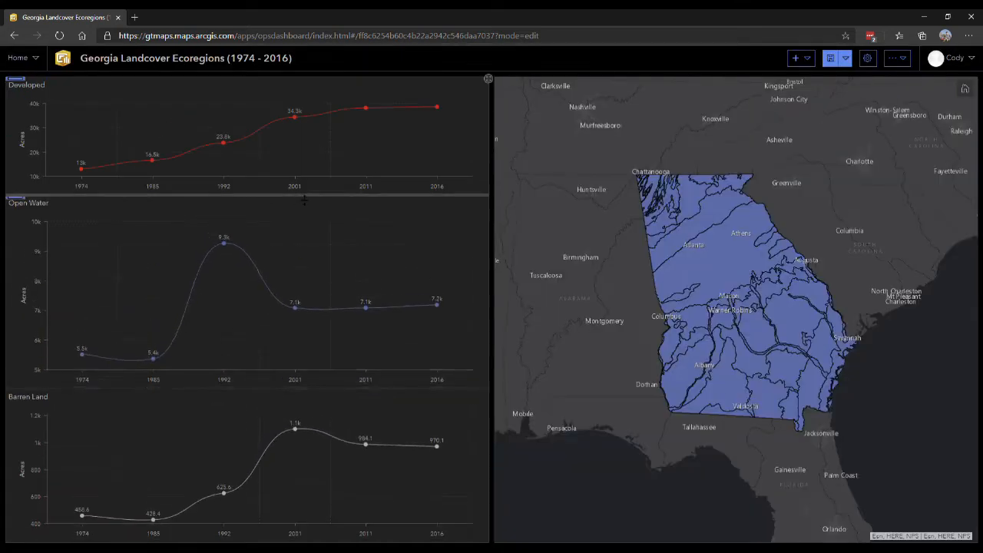
Configure another duplicate of the Developed chart, setting its first three category fields to Forest1974, Forest1985 and Forest1992
left_click(15, 100)
left_click(222, 201)
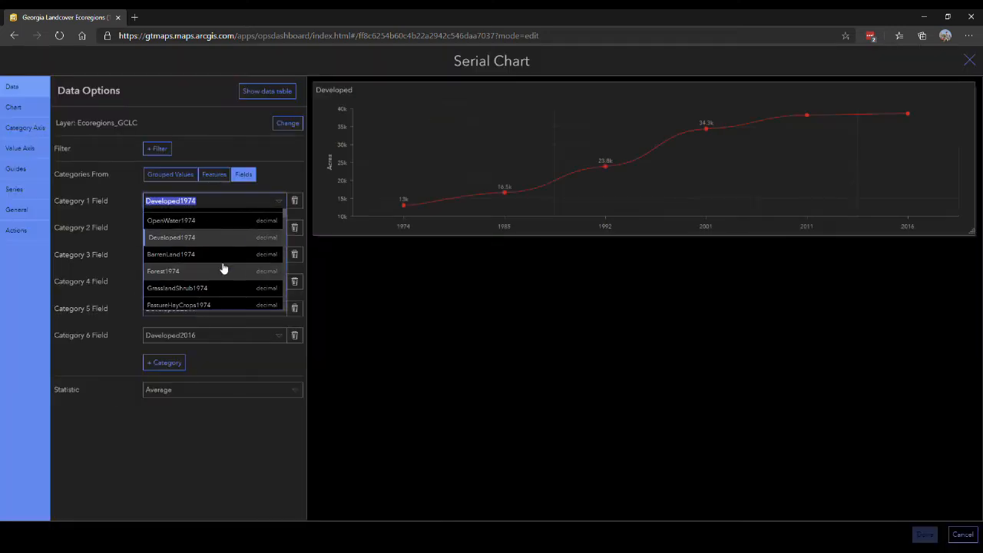
left_click(238, 274)
left_click(231, 227)
left_click(231, 309)
left_click(219, 255)
left_click(214, 350)
Set the fourth, fifth and sixth category fields to Forest2001, Forest2011 and Forest2016
left_click(215, 281)
left_click(209, 349)
left_click(215, 308)
left_click(206, 361)
left_click(215, 335)
left_click(206, 373)
Relabel the six Forest categories on the category axis as 1974, 1985, 1992, 2001, 2011 and 2016
left_click(20, 147)
left_click(25, 128)
left_click(222, 346)
type("1974\t1985\t1992\t2001\t2011\t2016")
Recolor the forest smoothed line green using the copied hex color code
left_click(14, 189)
left_click(152, 345)
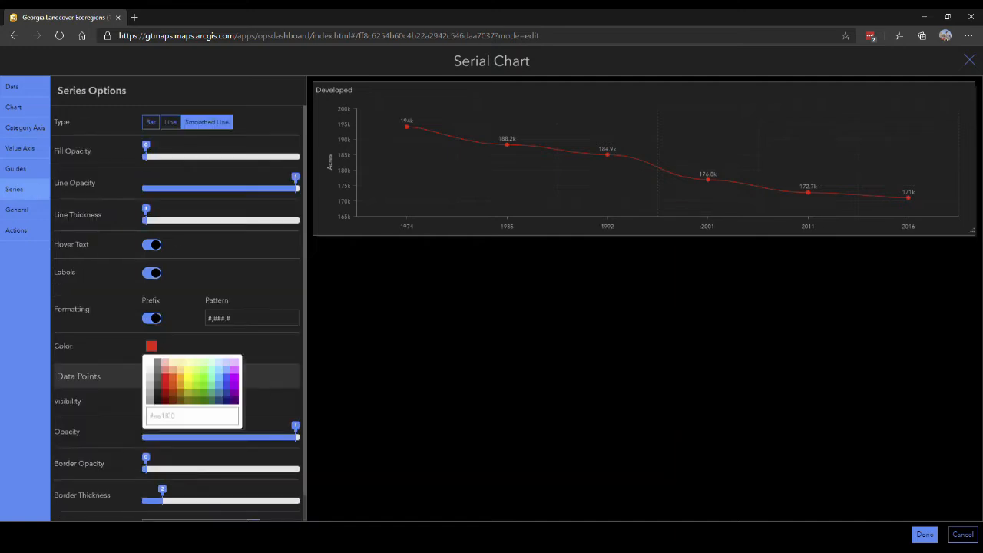
left_click(183, 422)
key("Return")
Retitle the chart as Forest, apply its configuration and place it beside the Developed chart
left_click(19, 211)
left_click(286, 151)
double_click(75, 207)
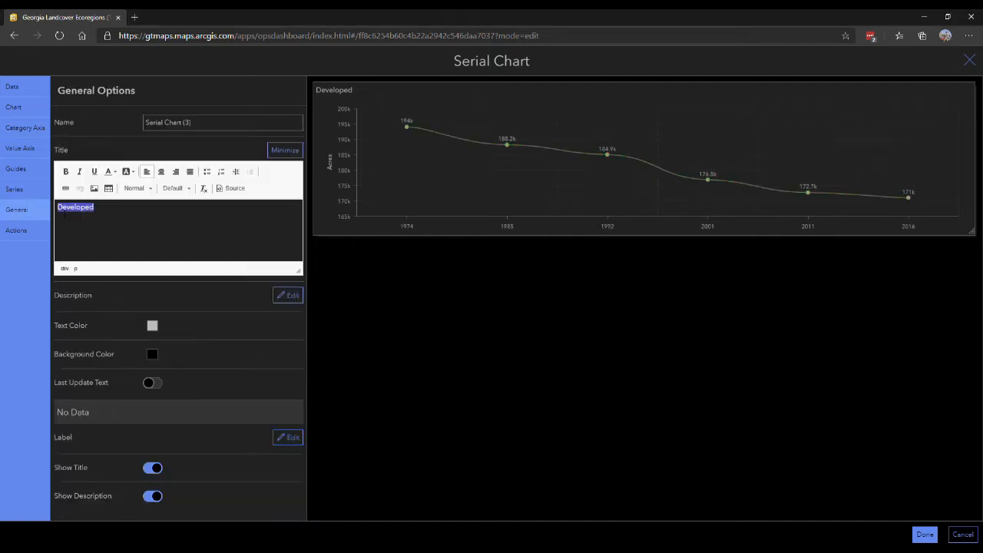
left_click(925, 534)
left_click_drag(15, 84, 676, 153)
Duplicate the Forest chart and set the copy's first three category fields to GrasslandShrub1974, GrasslandShrub1985 and GrasslandShrub1992
mouse_move(258, 80)
left_click(265, 113)
mouse_move(18, 80)
left_click(25, 98)
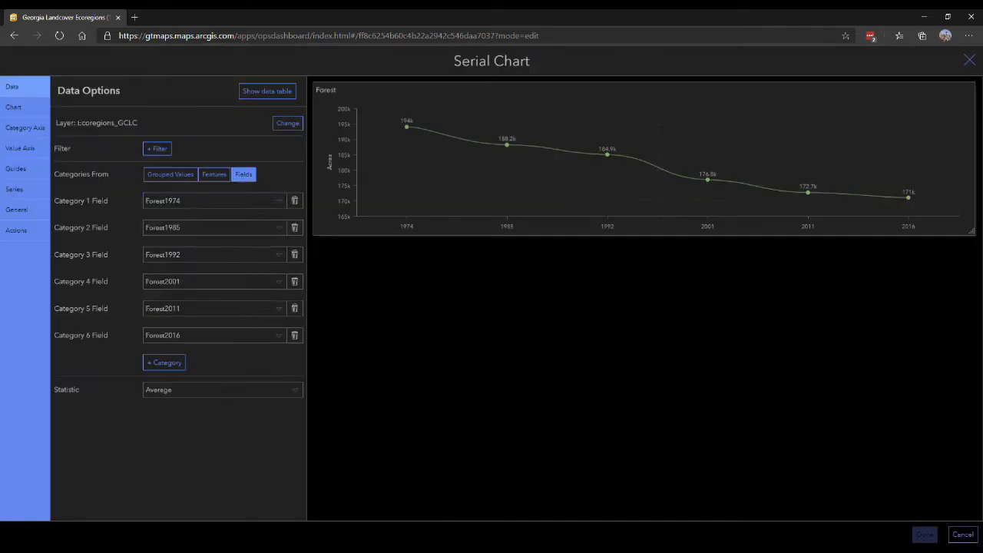
left_click(214, 201)
left_click(214, 273)
left_click(212, 228)
left_click(208, 295)
left_click(207, 255)
left_click(207, 321)
Set the fourth, fifth and sixth category fields to GrasslandShrub2001, Grassland2011 and GrasslandShrub2016
left_click(205, 284)
left_click(207, 349)
left_click(209, 308)
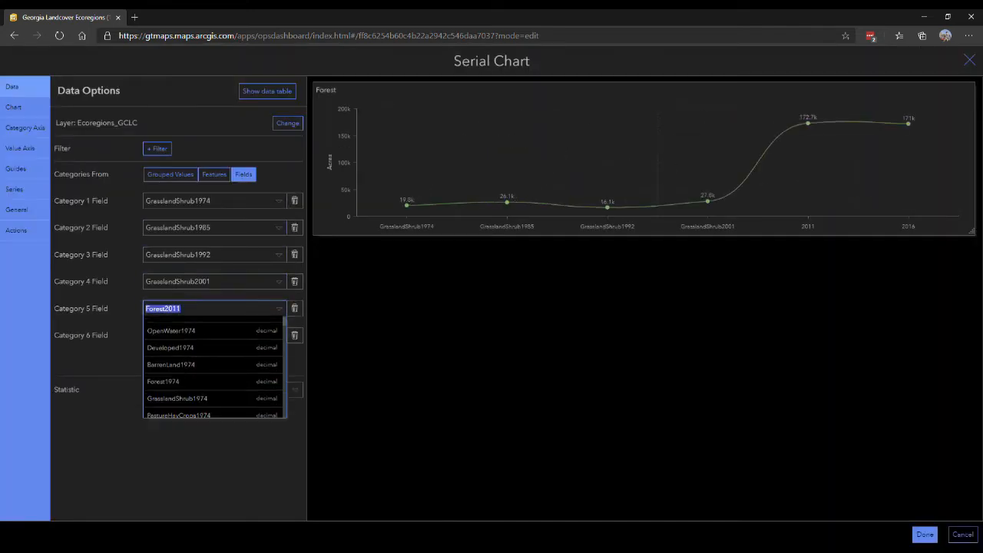
left_click(210, 359)
left_click(211, 336)
left_click(211, 391)
Relabel the six grassland categories on the category axis as 1974, 1985, 1992, 2001, 2011 and 2016
left_click(25, 127)
left_click(252, 347)
type("1974")
key("Tab")
type("1985")
key("Tab")
type("1992")
key("Tab")
type("2001")
key("Tab")
type("2011")
key("Tab")
type("2016")
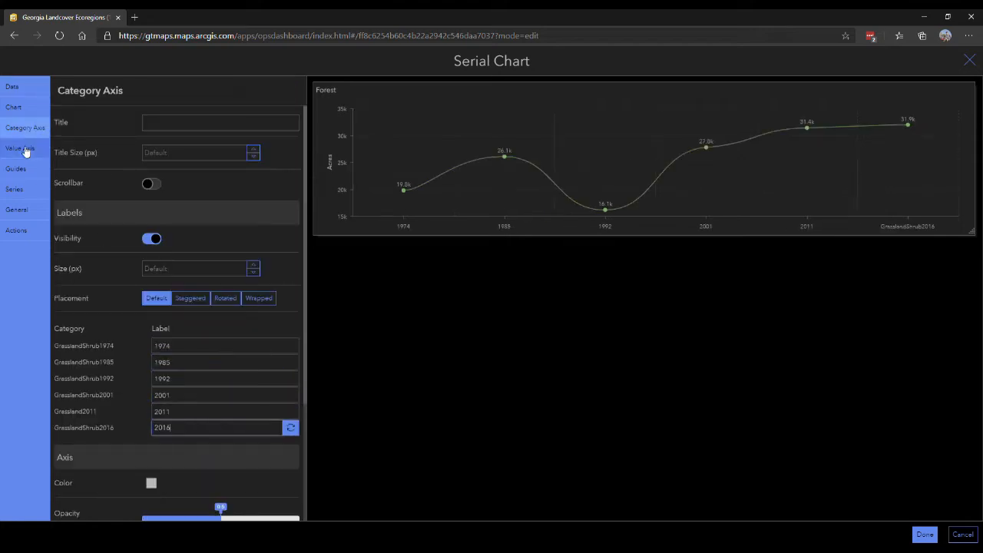
Recolor the grassland smoothed line tan by pasting the copied hex color code
left_click(14, 189)
left_click(152, 346)
double_click(198, 414)
key("ctrl+v")
left_click(261, 378)
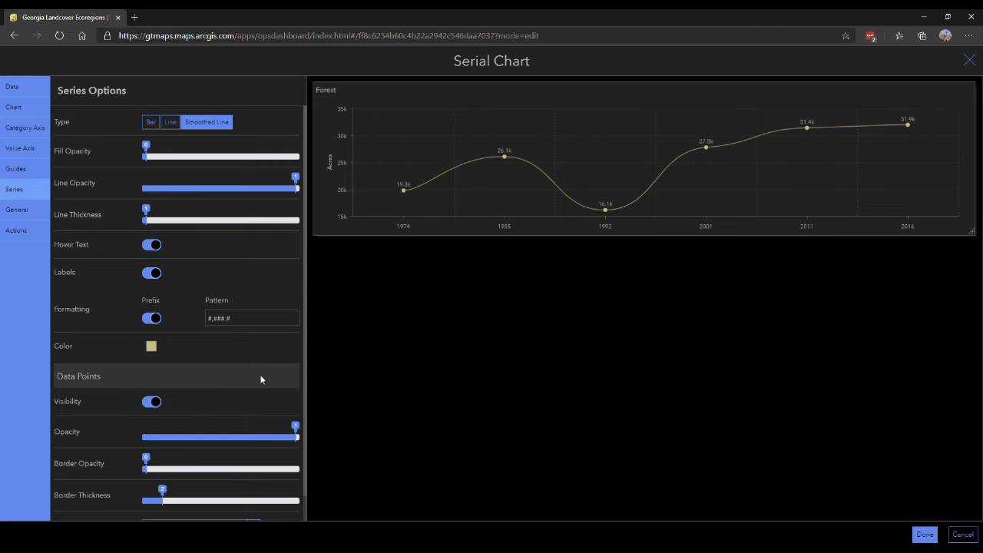
Retitle the chart as Grassland/Shrub, apply its configuration and place it beside the Open Water chart
left_click(17, 210)
left_click(285, 151)
double_click(69, 207)
type("Grassland/Shrub")
left_click(926, 535)
left_click_drag(49, 109, 720, 311)
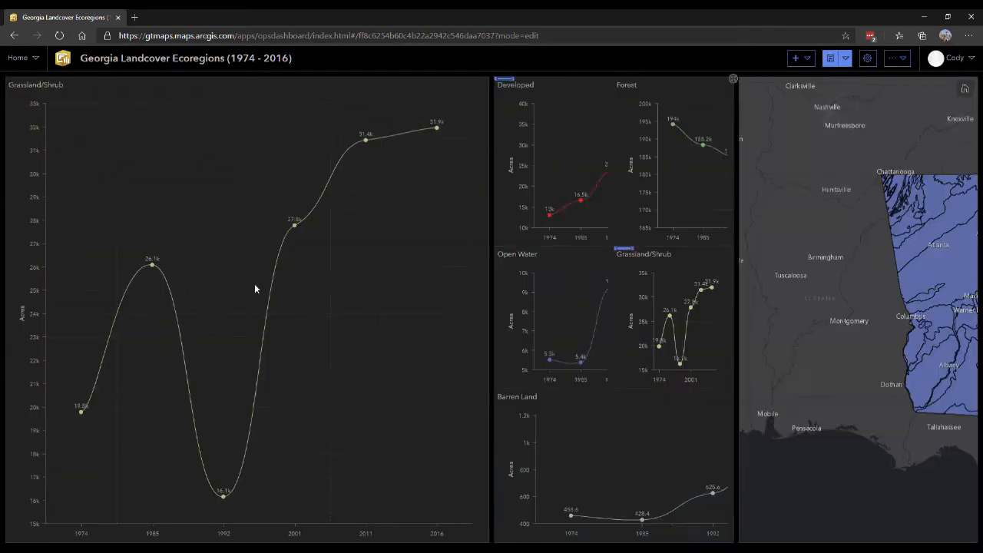
Configure the large duplicate of the Grassland/Shrub chart, setting its first three category fields to Wetlands1974, Wetlands1985 and Wetlands1992
left_click(17, 101)
left_click(223, 201)
scroll(232, 265, "down", 1)
left_click(231, 268)
left_click(231, 229)
scroll(232, 287, "down", 1)
left_click(231, 285)
left_click(231, 255)
scroll(234, 311, "down", 1)
left_click(234, 340)
Set the fourth, fifth and sixth category fields to Wetlands2001, Wetlands2011 and Wetlands2016
left_click(231, 282)
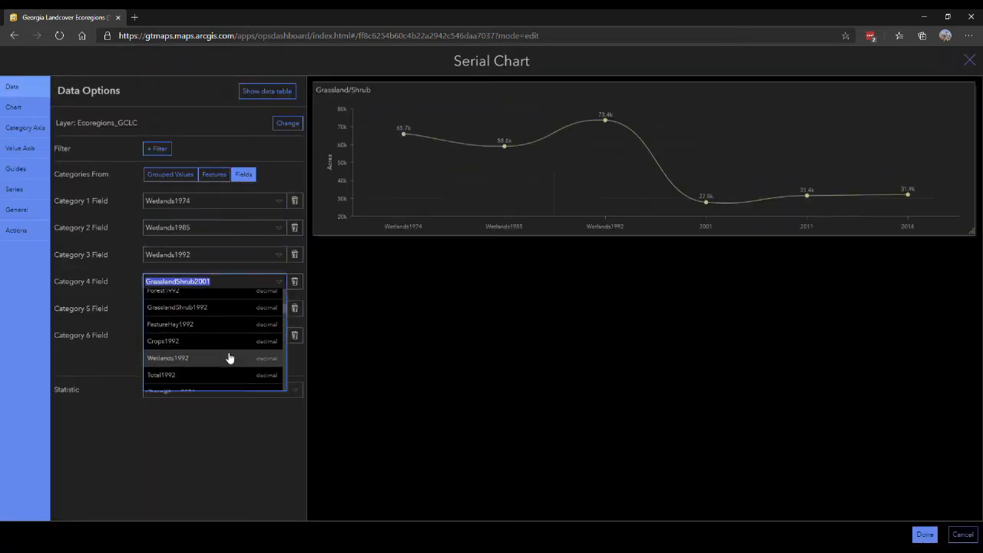
scroll(230, 356, "down", 1)
left_click(198, 365)
left_click(223, 308)
scroll(228, 371, "down", 1)
left_click(228, 348)
left_click(230, 336)
scroll(233, 419, "down", 1)
left_click(231, 375)
Relabel the six Wetlands categories on the category axis as 1974, 1985, 1992, 2001, 2011 and 2016
left_click(26, 128)
double_click(231, 349)
type("1974\t1985\t1992\t2001\t2011\t2016")
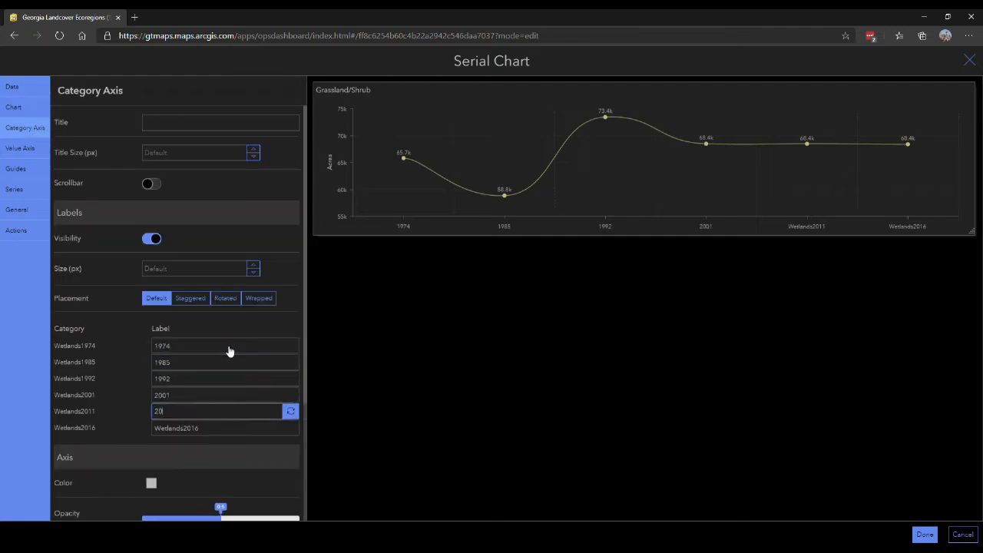
Recolor the wetlands smoothed line near-white by pasting the copied hex color code
left_click(23, 192)
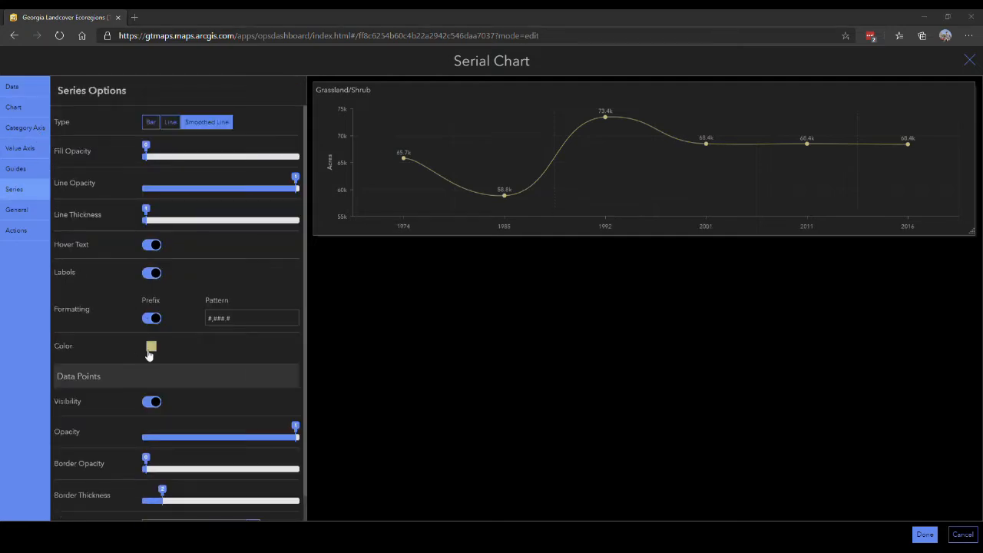
left_click(152, 347)
triple_click(173, 415)
key("ctrl+v")
left_click(286, 399)
Retitle the chart as Wetlands and apply its configuration
left_click(38, 212)
left_click(287, 150)
left_click_drag(115, 208, 60, 212)
type("Wetlan")
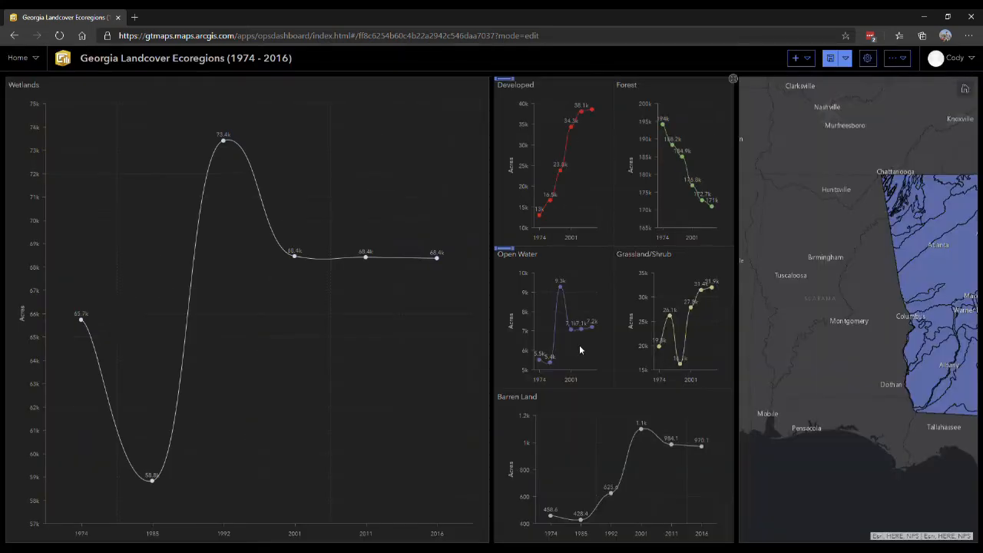
Arrange the charts as Forest beside Developed and Wetlands beside Grassland/Shrub, above Barren Land and Open Water, adjust the row heights, and save the dashboard
left_click_drag(17, 86, 612, 413)
left_click_drag(299, 468, 299, 415)
left_click_drag(299, 232, 298, 310)
left_click(829, 59)
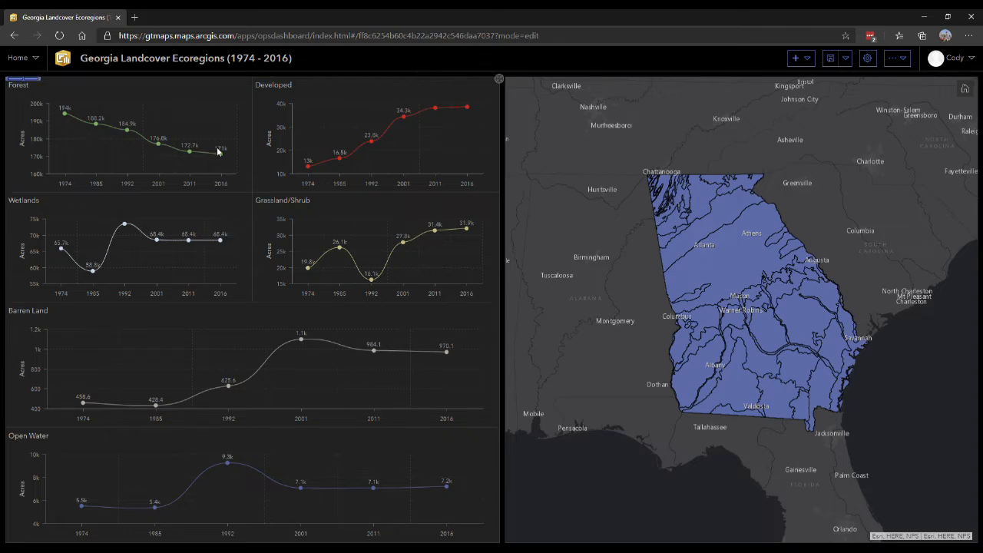
Duplicate the Forest chart and open the copy's configuration
mouse_move(23, 80)
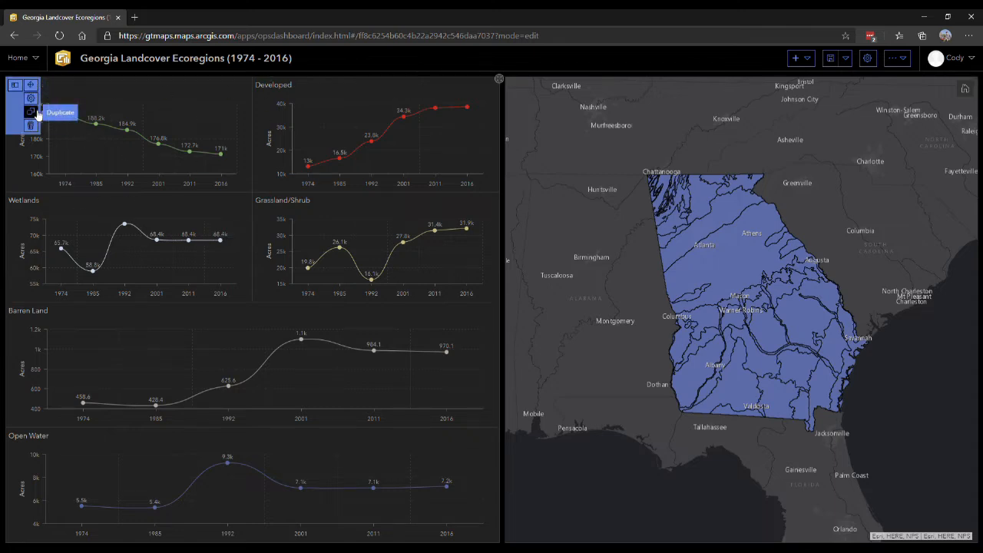
left_click(35, 113)
mouse_move(15, 82)
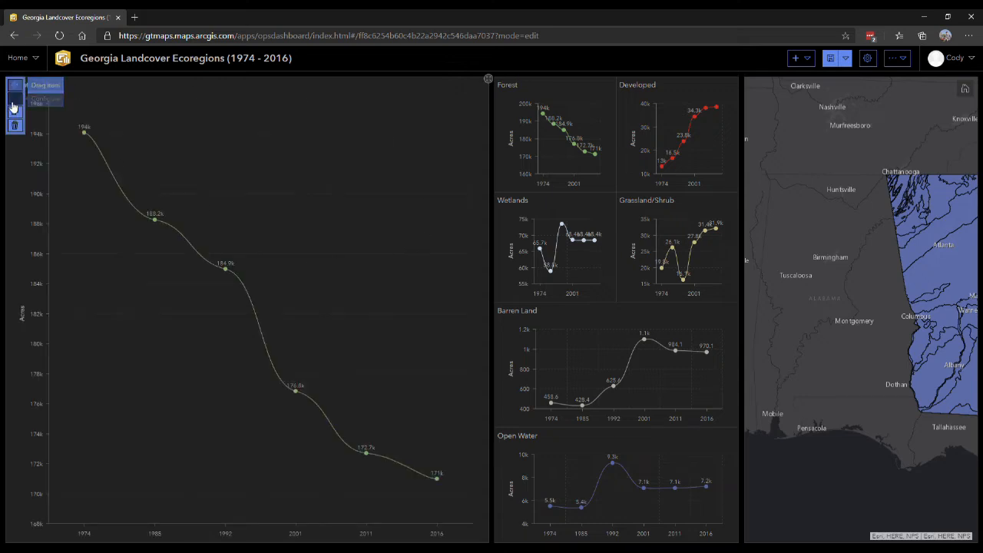
left_click(14, 102)
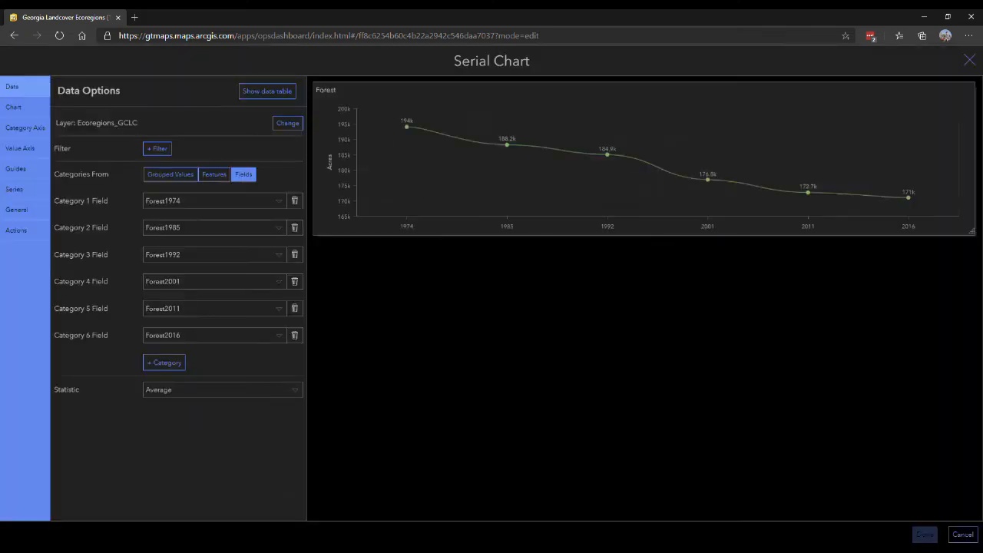
Examine the field lists of the Forest chart copy's categories to see which pasture/hay and crops fields exist for each year
left_click(230, 200)
scroll(226, 300, "down", 3)
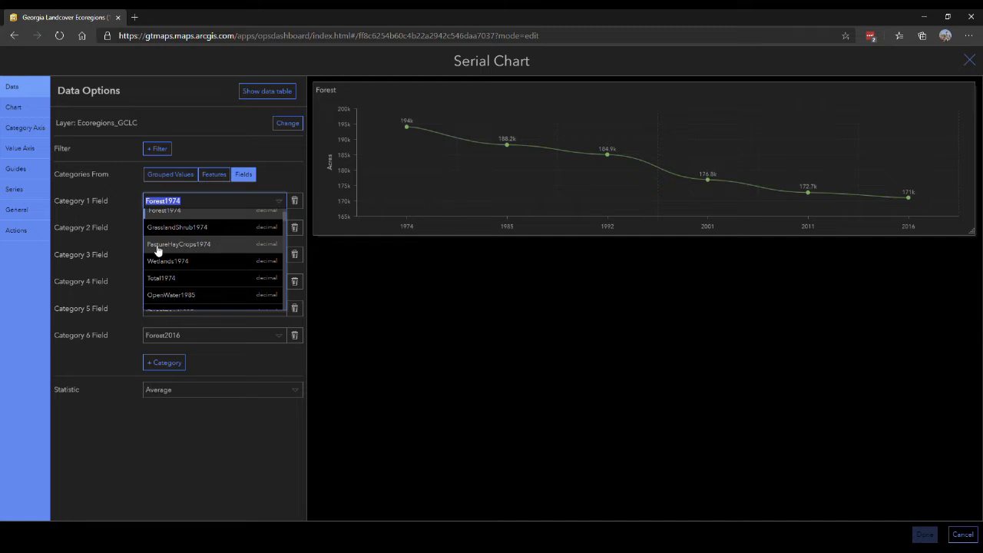
left_click(232, 222)
left_click(226, 230)
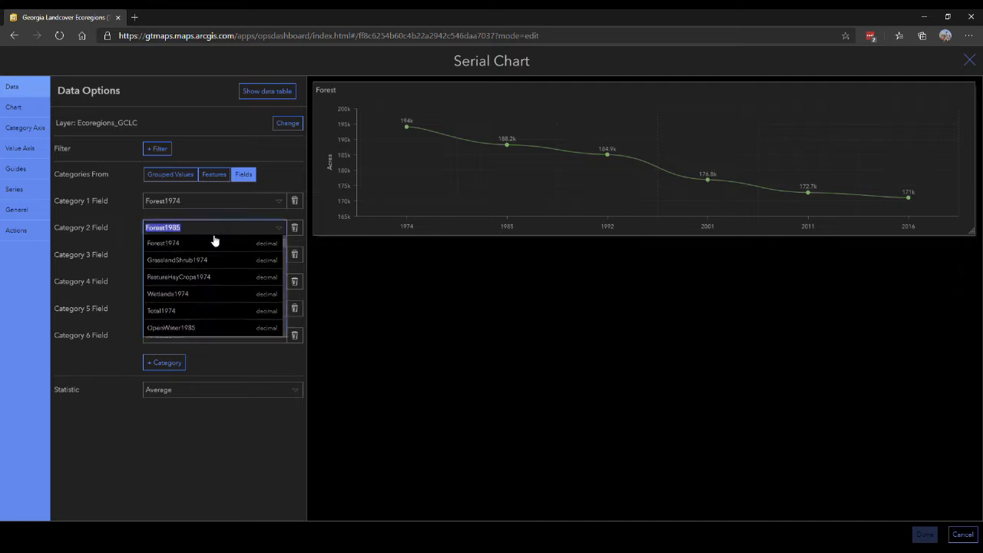
scroll(192, 296, "down", 2)
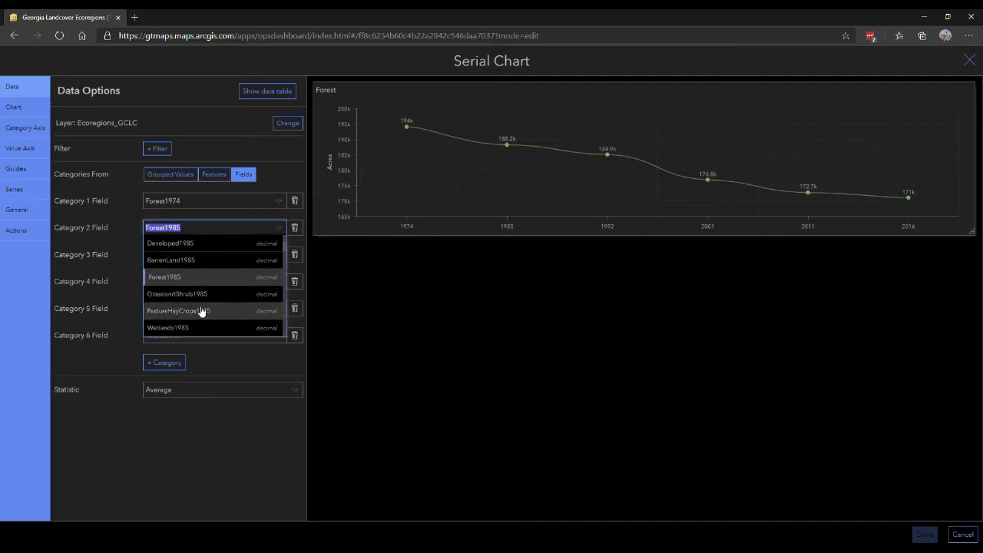
left_click(264, 182)
left_click(215, 255)
scroll(206, 325, "down", 1)
scroll(188, 330, "down", 2)
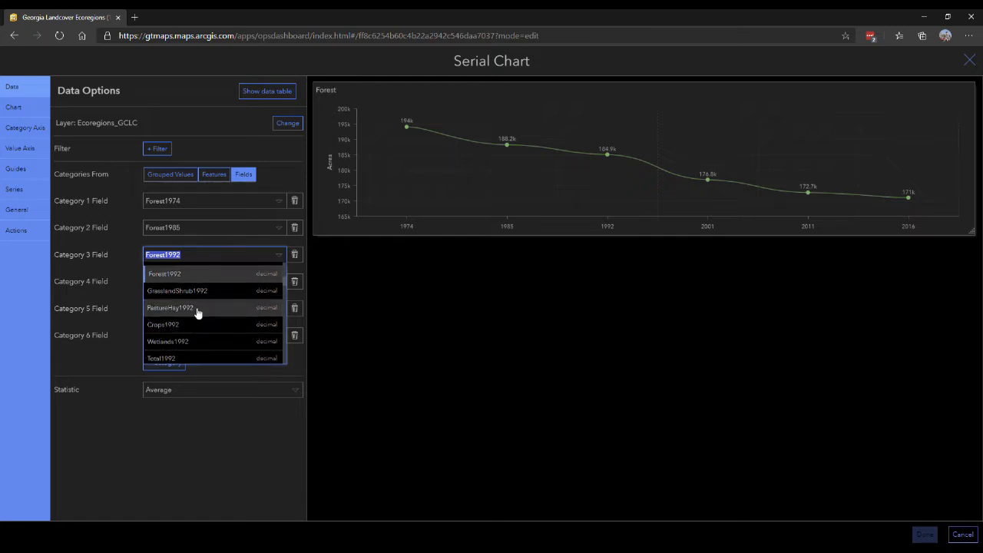
left_click(186, 275)
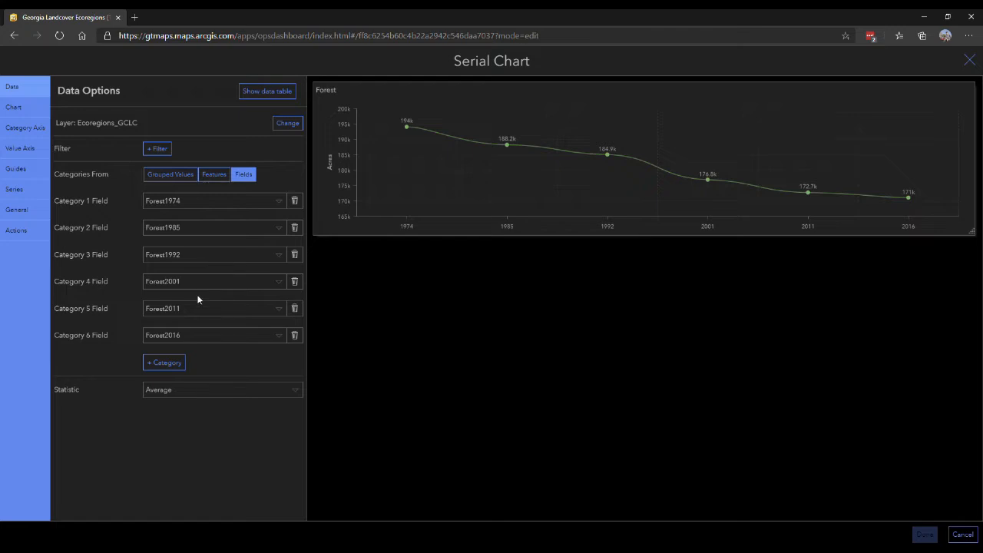
left_click(201, 338)
scroll(192, 400, "up", 3)
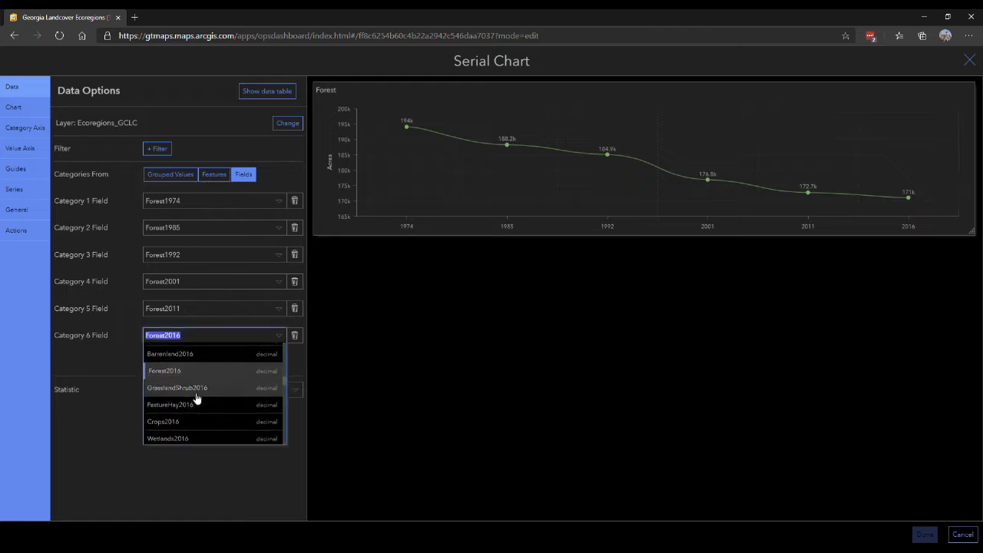
left_click(120, 310)
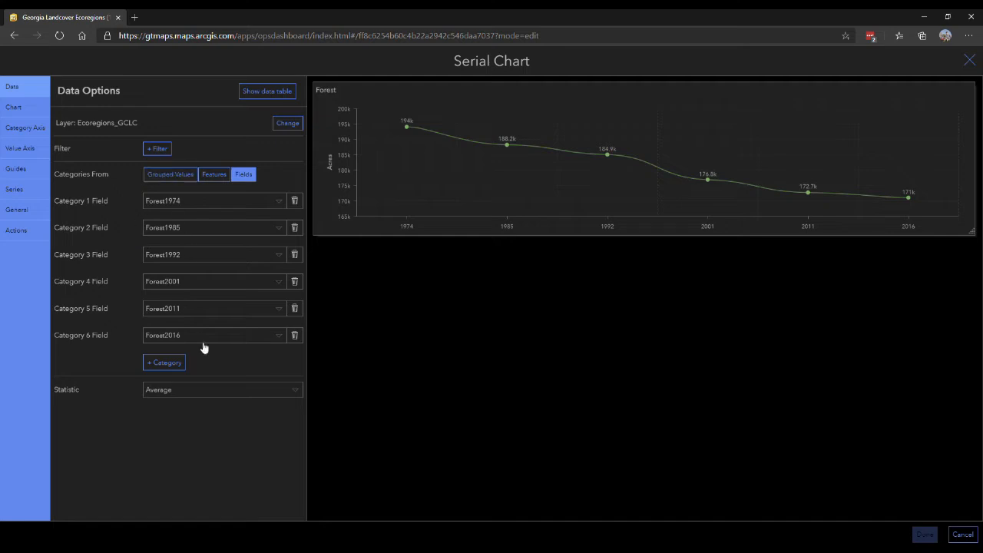
Remove the sixth and fifth categories from the Forest chart copy and set the first category field to PastureHay1992
left_click(295, 337)
left_click(294, 310)
left_click(215, 200)
scroll(223, 264, "down", 5)
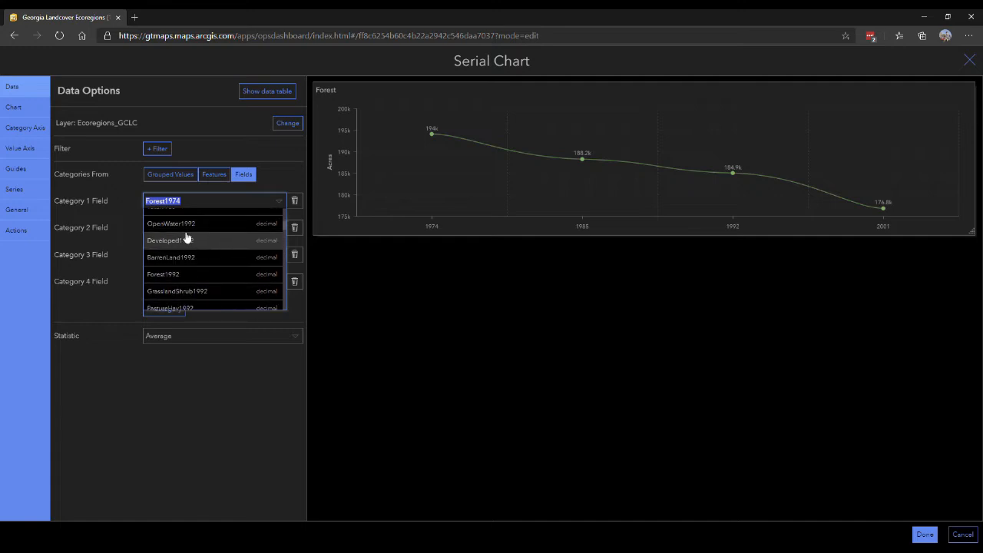
scroll(196, 250, "down", 3)
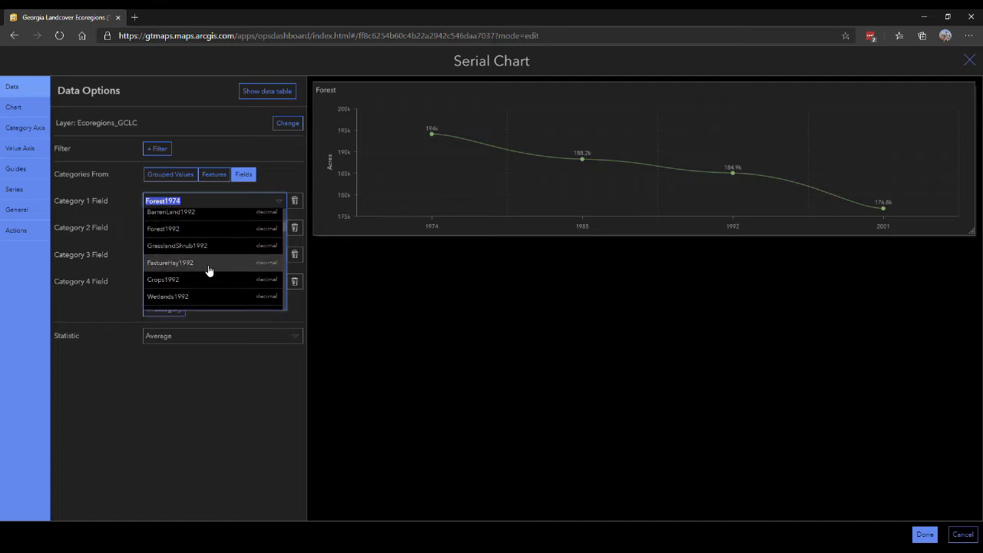
left_click(208, 263)
Set the second category field to PastureHay2001
left_click(211, 230)
scroll(230, 300, "down", 3)
scroll(217, 317, "up", 1)
scroll(217, 303, "up", 1)
scroll(219, 302, "down", 2)
scroll(217, 303, "down", 5)
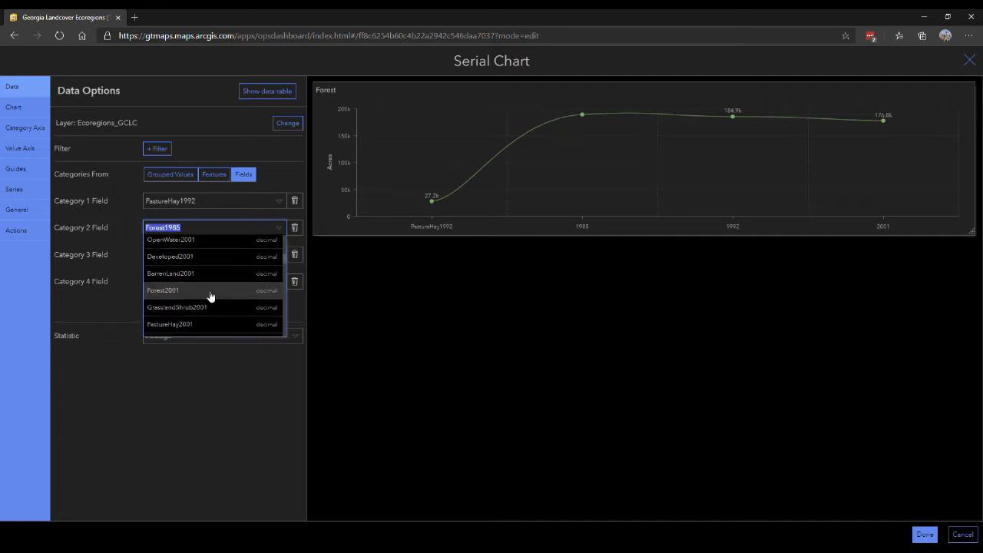
scroll(215, 295, "down", 1)
left_click(214, 295)
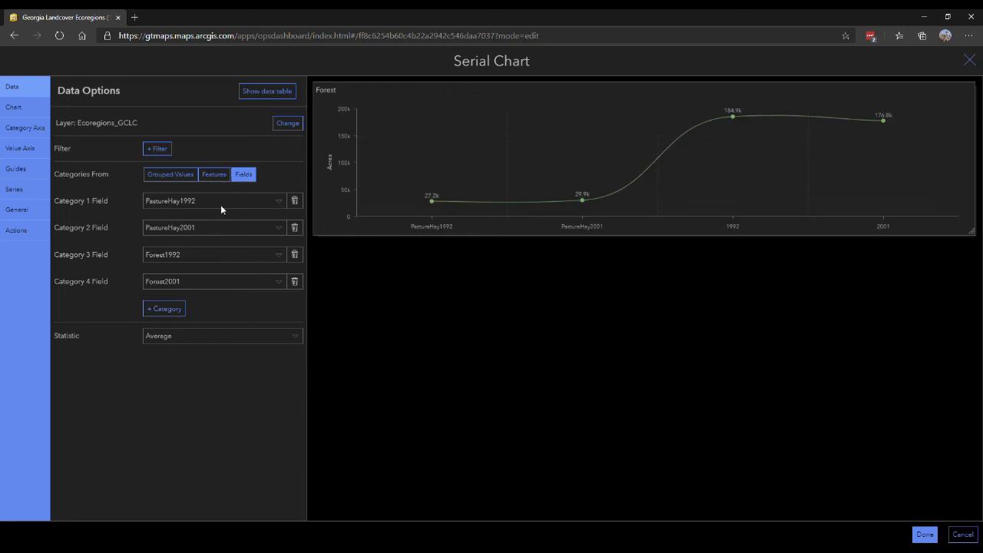
Set the third category field to PastureHay2011
left_click(226, 255)
scroll(219, 334, "down", 5)
scroll(221, 335, "down", 3)
scroll(221, 325, "down", 3)
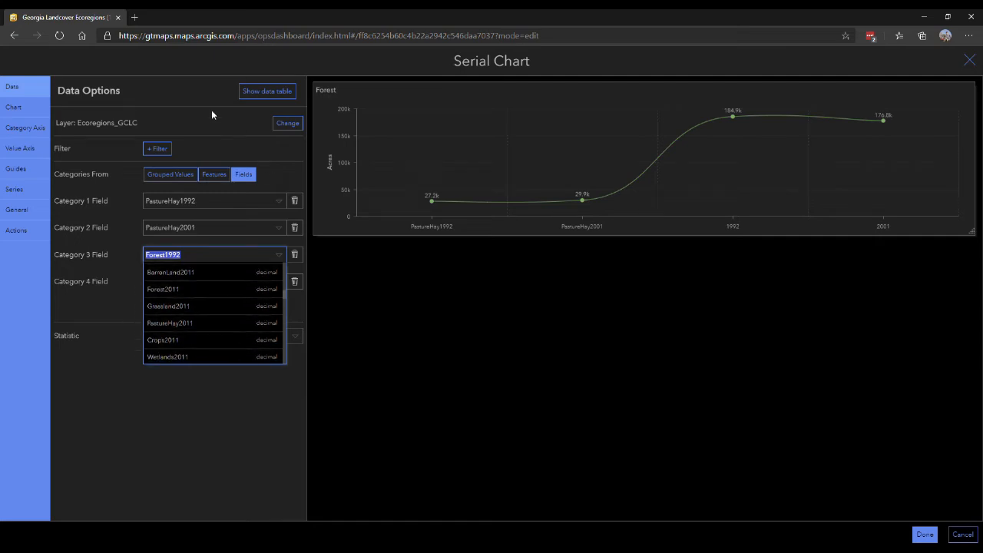
left_click(204, 322)
Set the fourth category field to PastureHay2016
left_click(237, 282)
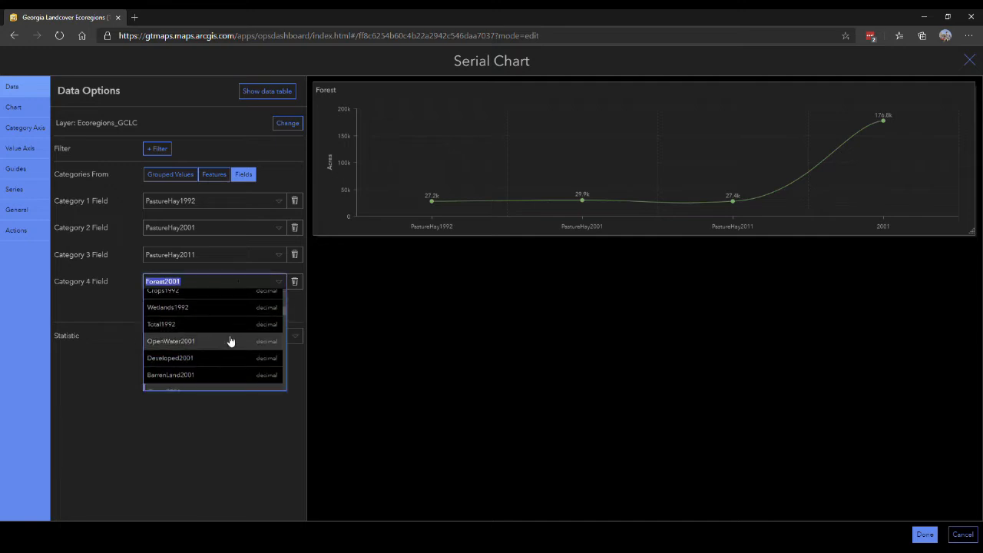
scroll(233, 344, "down", 1)
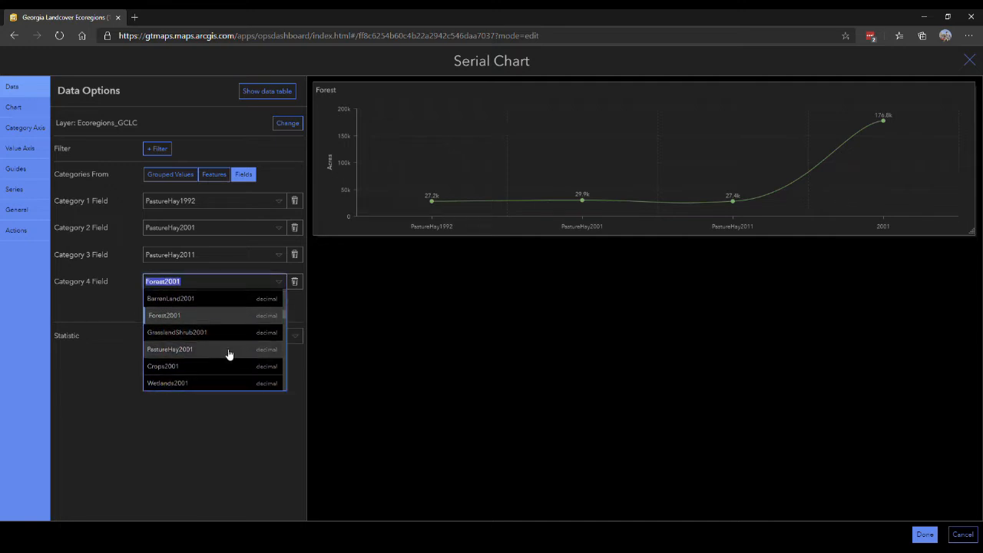
scroll(228, 354, "down", 7)
scroll(229, 354, "down", 8)
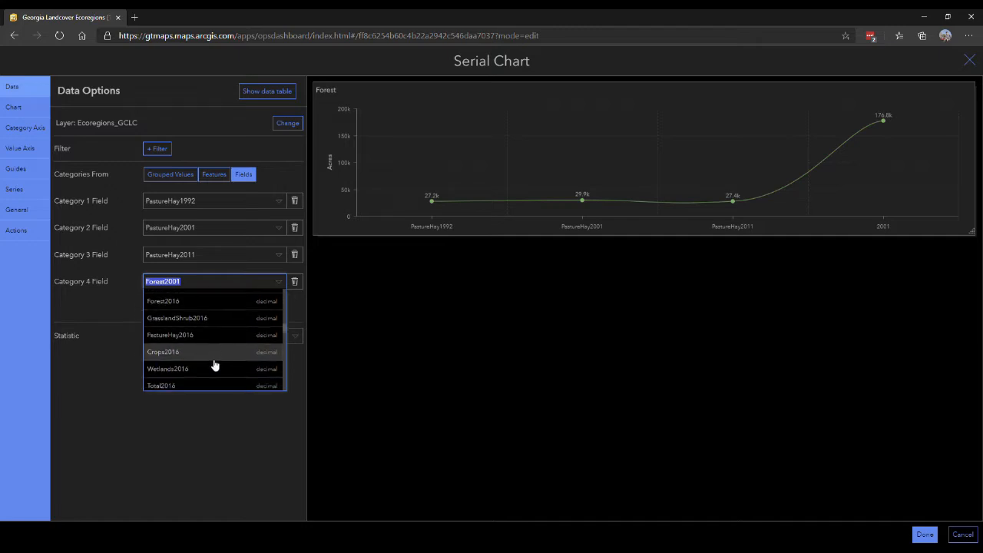
left_click(211, 337)
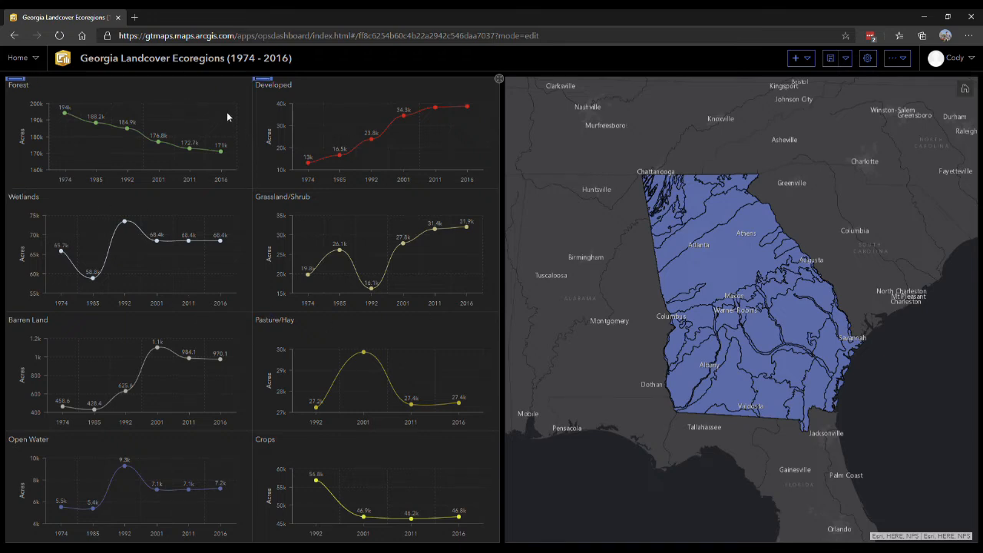
Add a pie chart to the dashboard based on the Ecoregions_GCLC layer
left_click(798, 59)
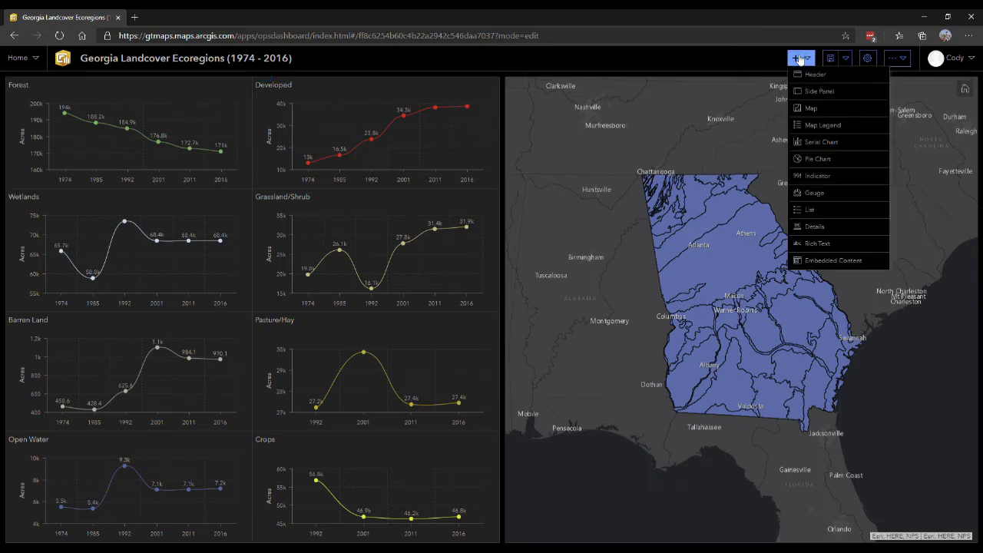
left_click(839, 161)
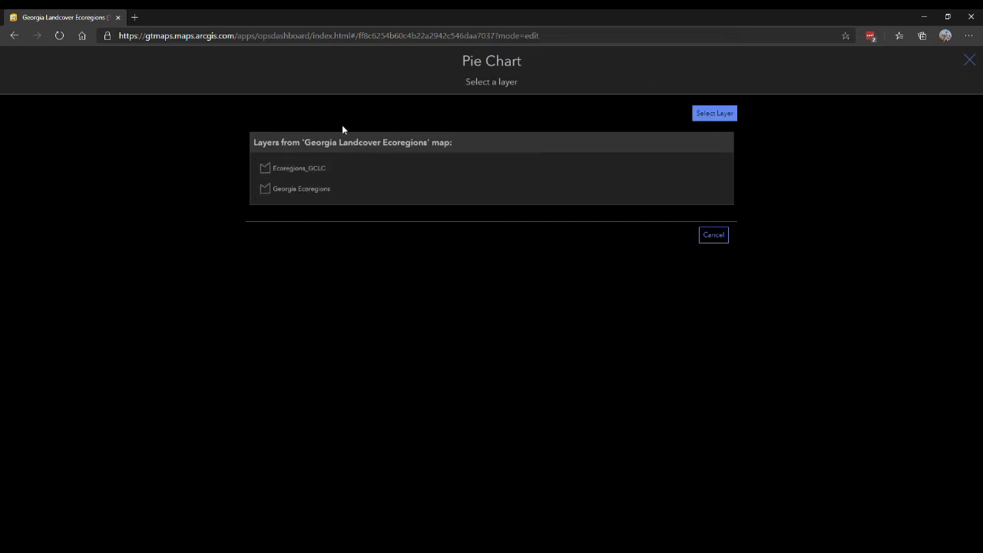
left_click(336, 174)
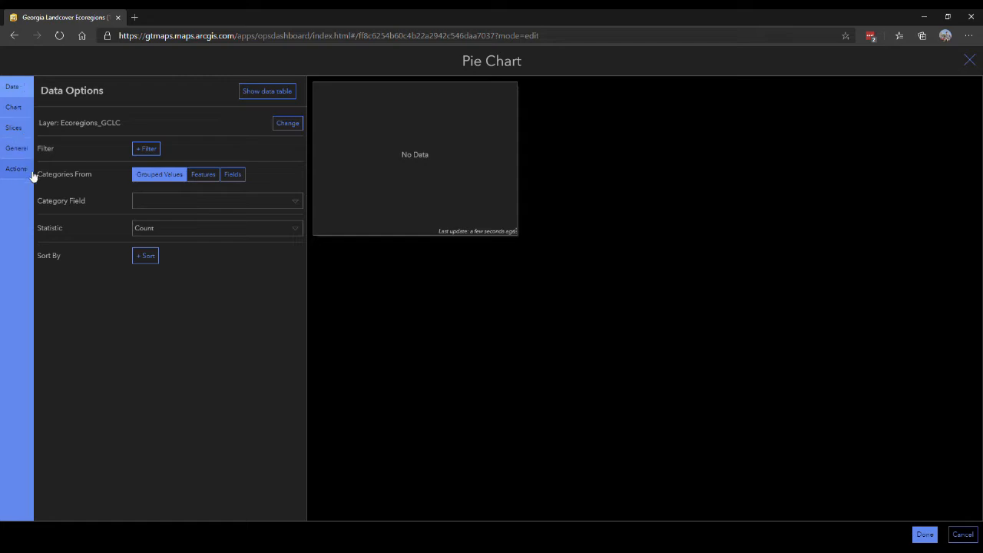
Take the pie chart's categories from Fields and set the first category field to OpenWater1974
left_click(151, 100)
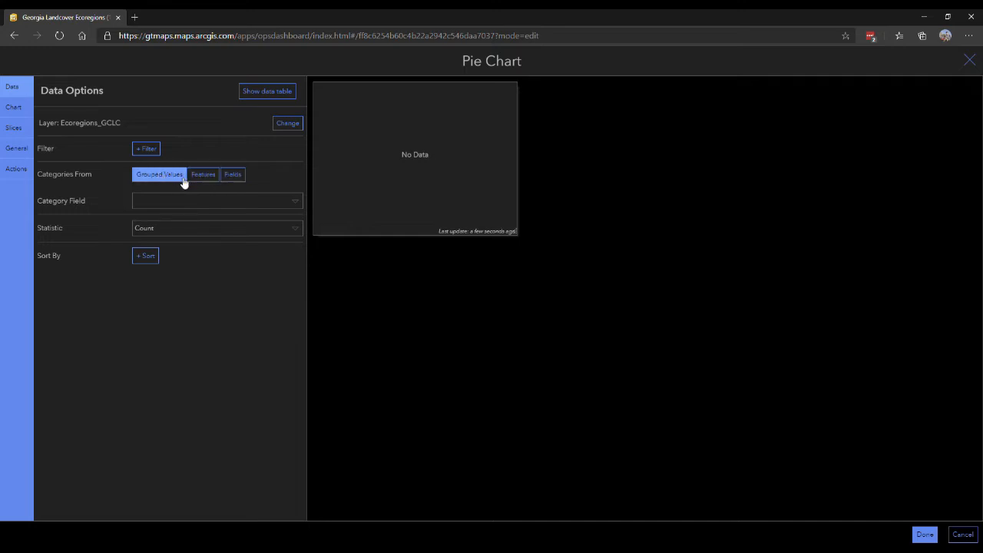
left_click(233, 176)
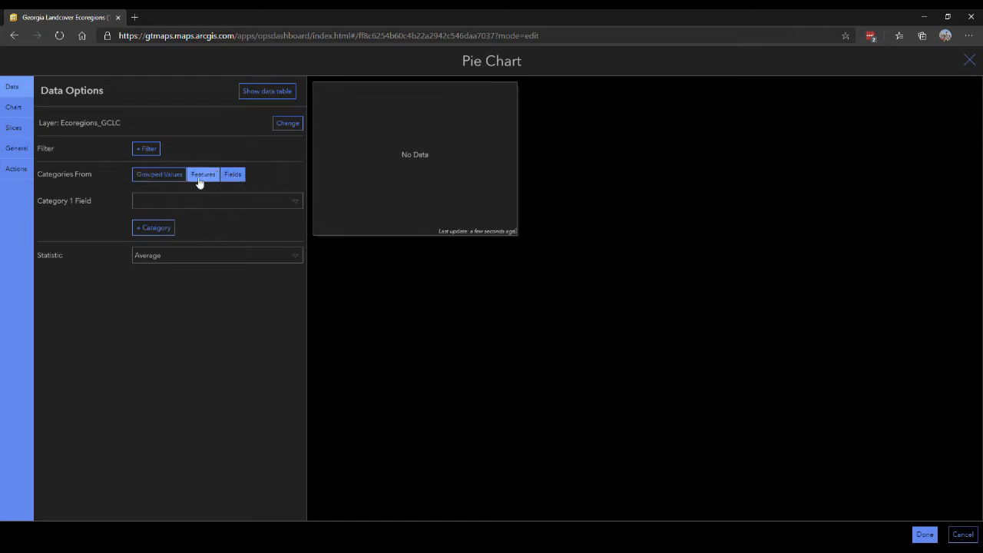
left_click(158, 176)
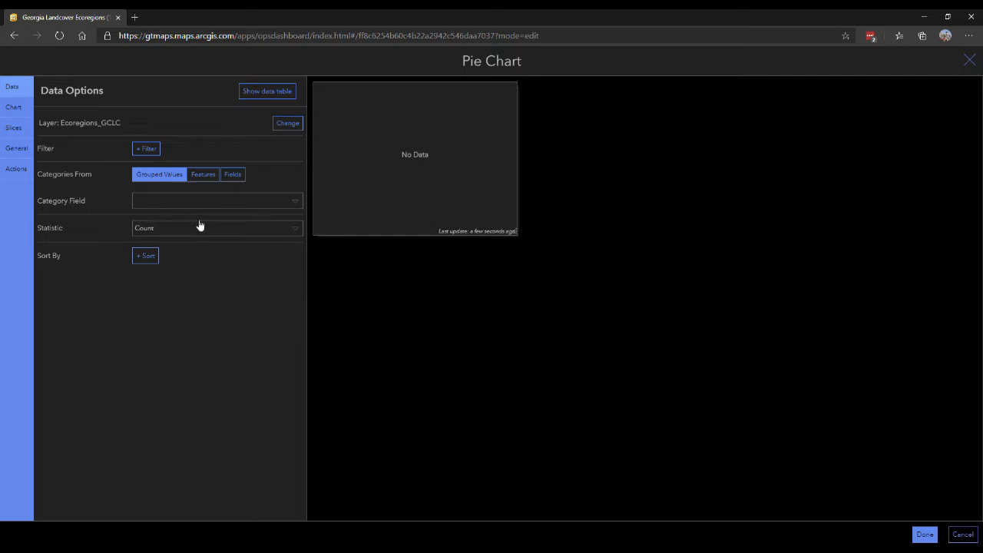
left_click(233, 179)
left_click(246, 201)
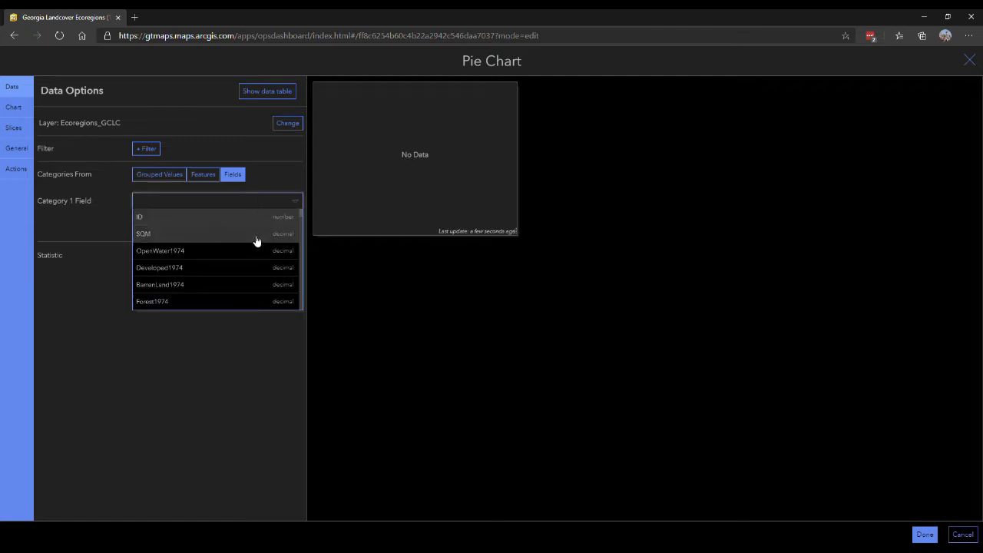
scroll(196, 266, "down", 1)
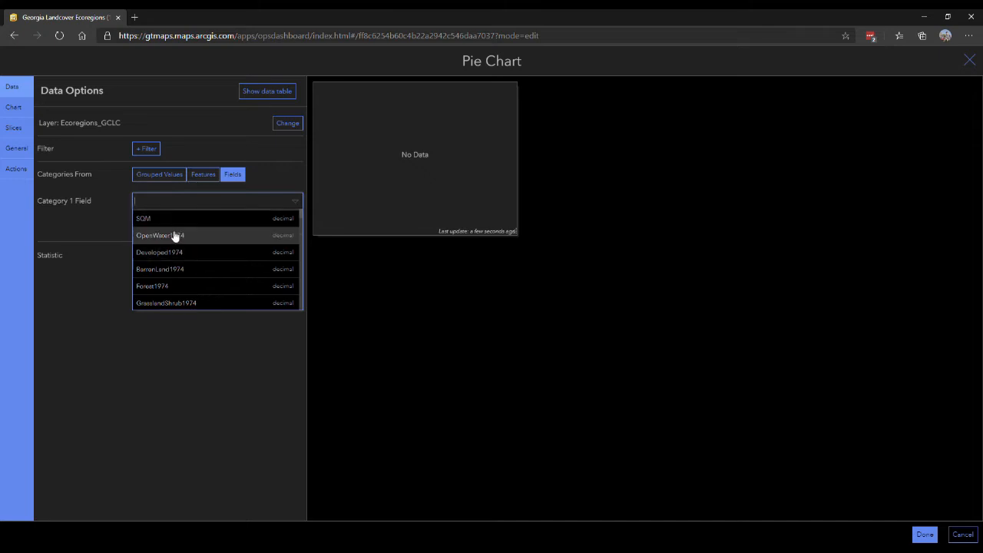
scroll(189, 300, "down", 2)
scroll(194, 298, "up", 3)
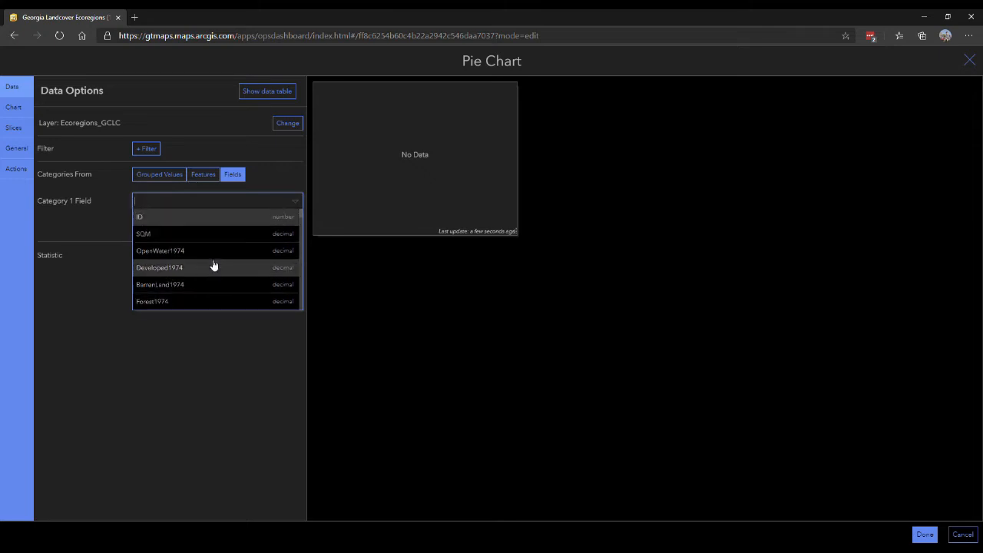
left_click(198, 251)
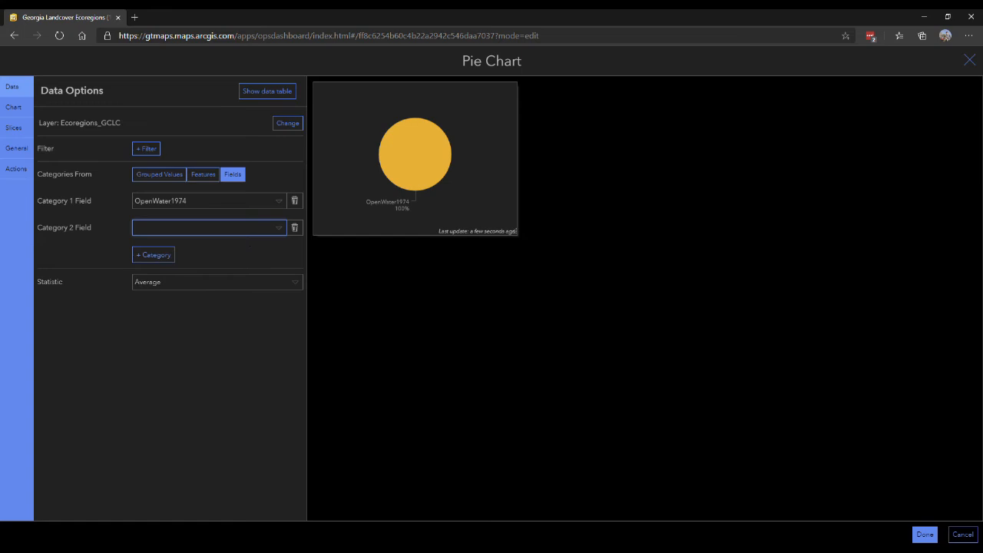
Add Developed1974, BarrenLand1974, Forest1974, GrasslandShrub1974, PastureHayCrops1974 and Wetlands1974 as the second to seventh category fields of the pie chart
left_click(282, 227)
left_click(195, 281)
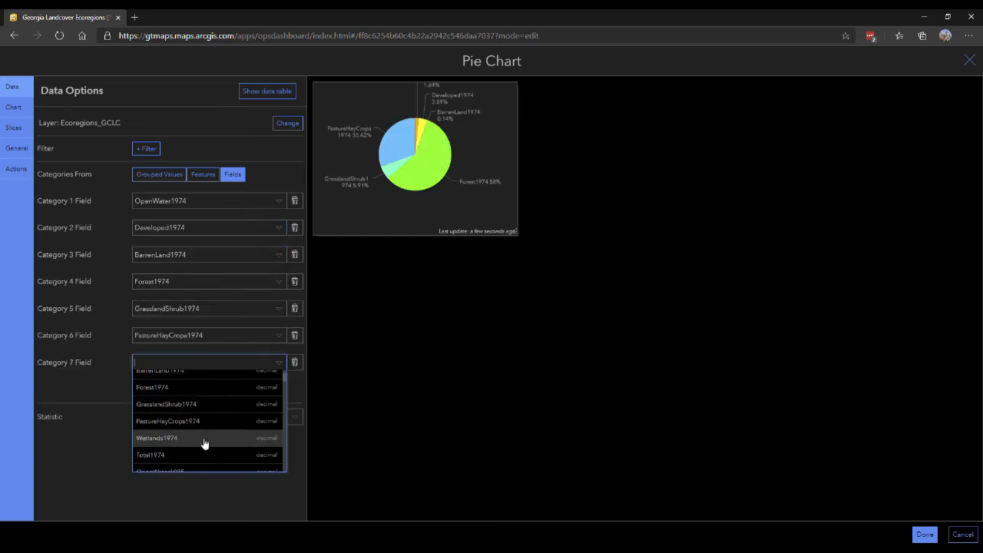
left_click(206, 443)
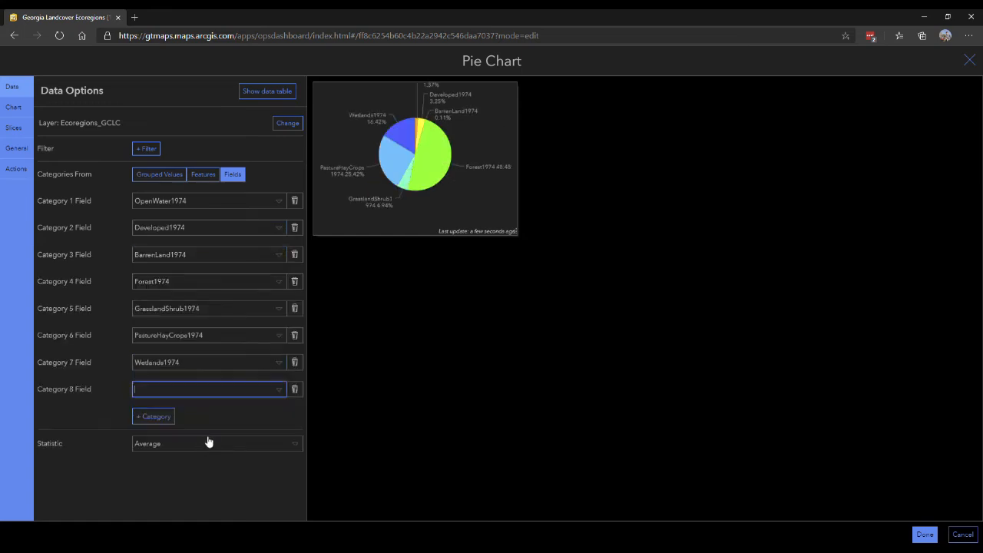
left_click(282, 392)
scroll(205, 460, "up", 2)
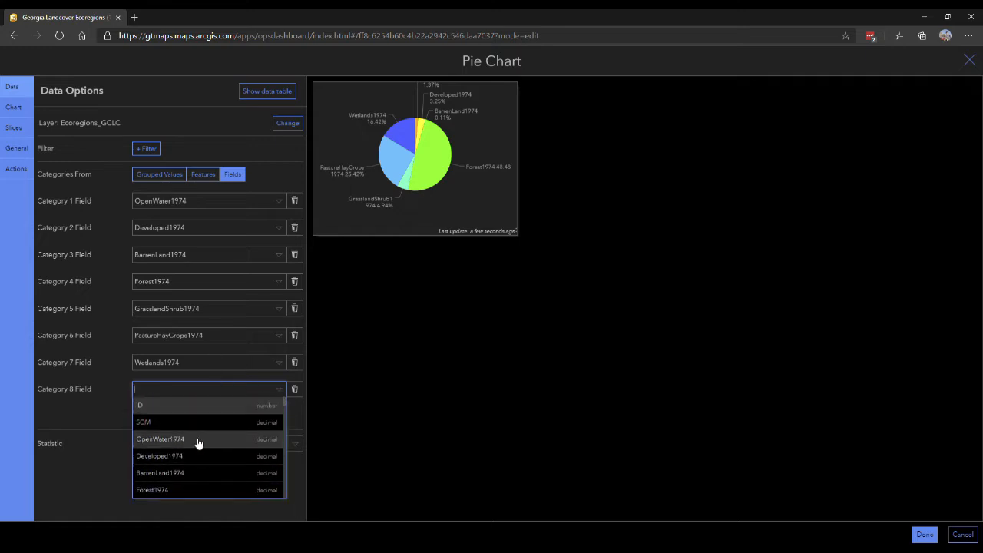
scroll(196, 447, "down", 1)
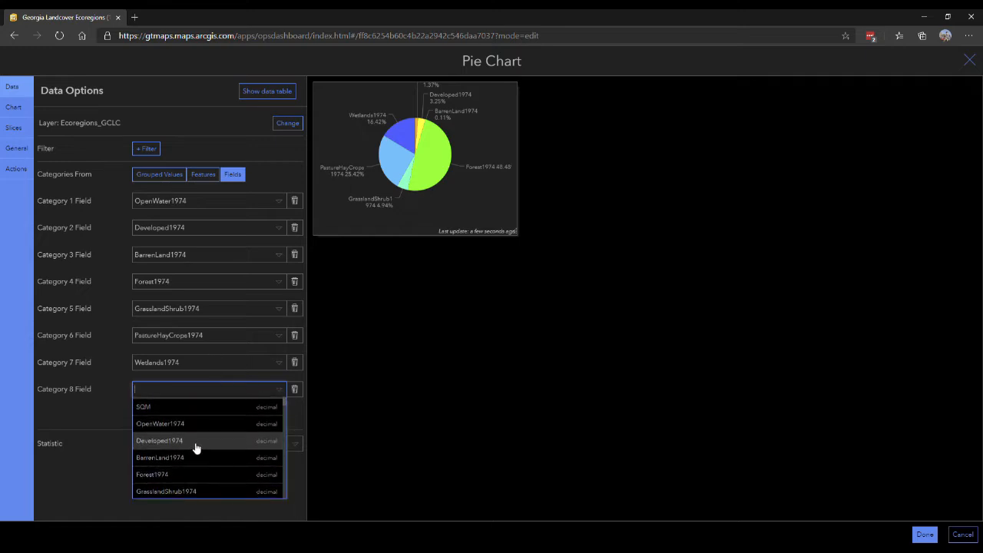
scroll(195, 456, "down", 1)
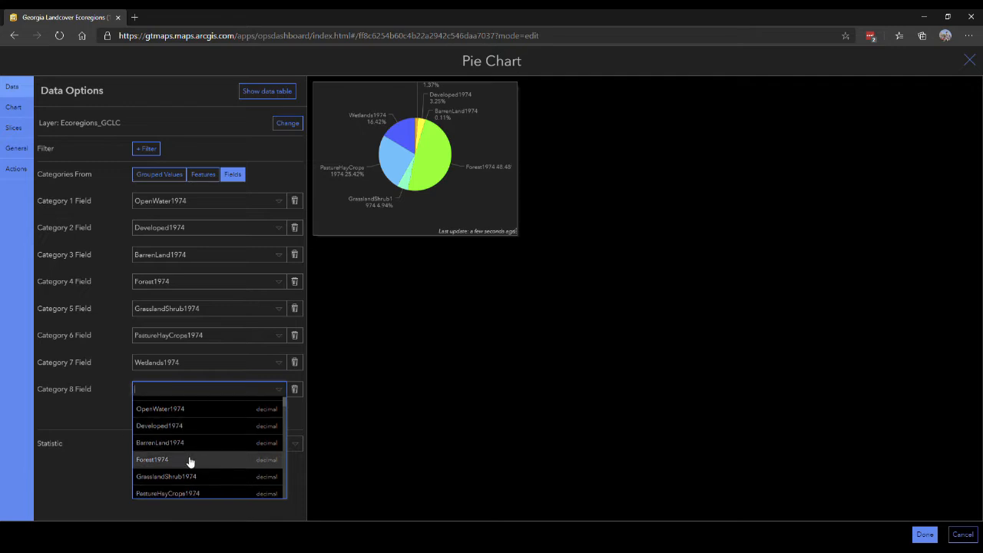
scroll(191, 462, "down", 1)
left_click(296, 439)
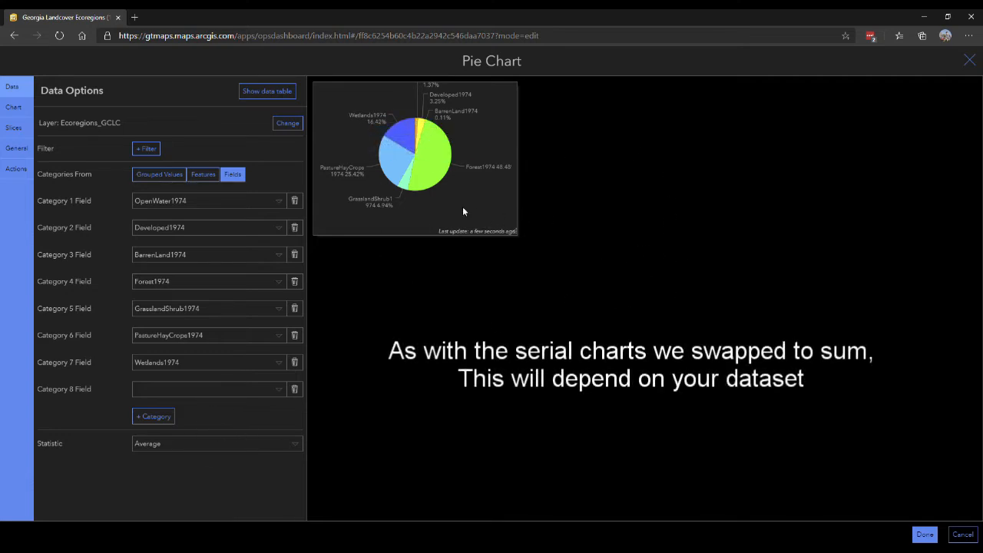
left_click(199, 447)
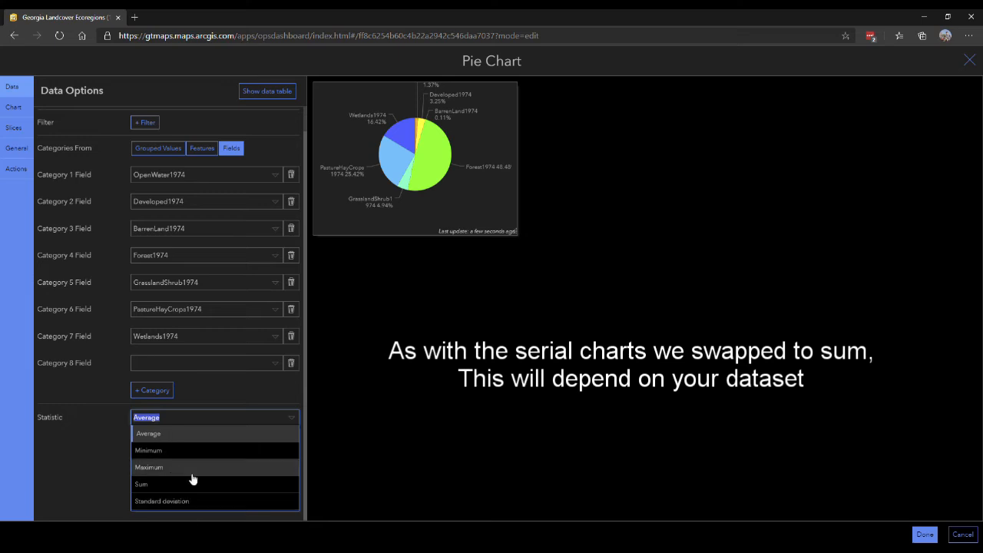
left_click(73, 448)
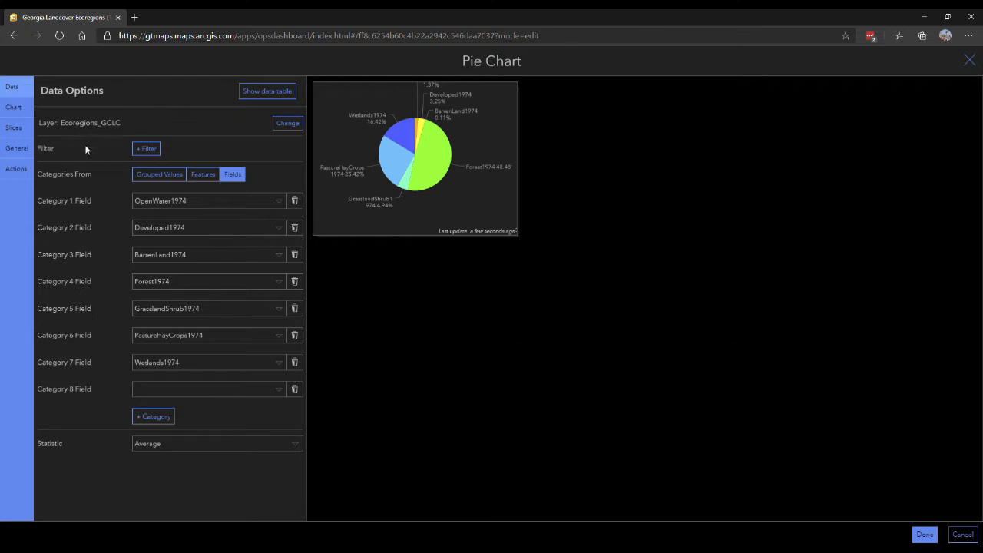
Try out a percentage legend in the pie chart's options and enlarge the chart preview vertically
left_click(14, 108)
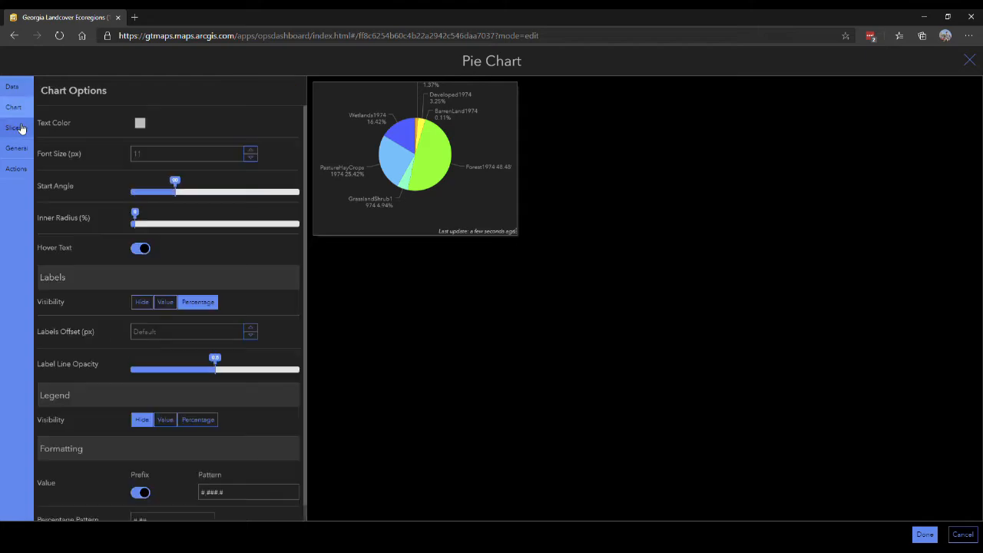
scroll(256, 268, "down", 1)
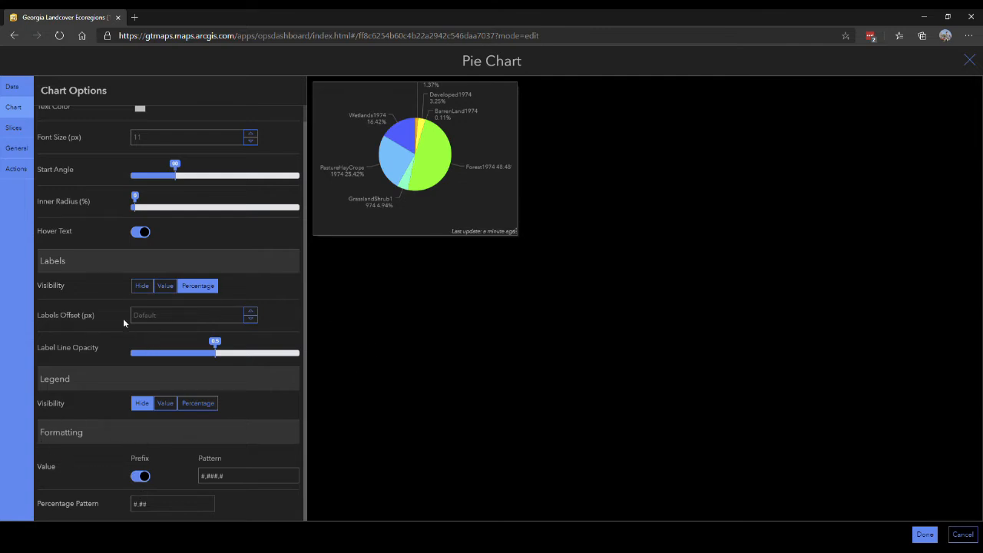
scroll(120, 295, "up", 1)
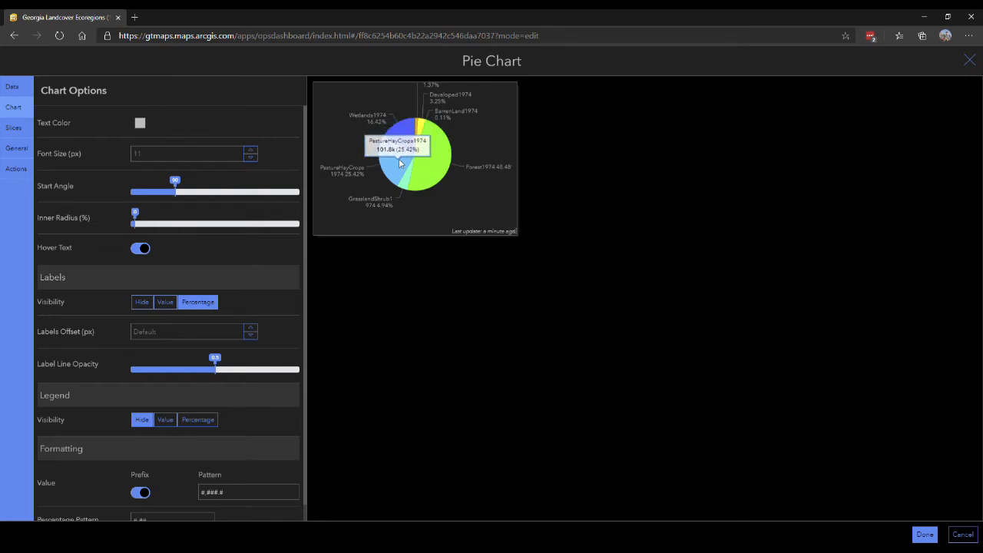
scroll(138, 268, "down", 1)
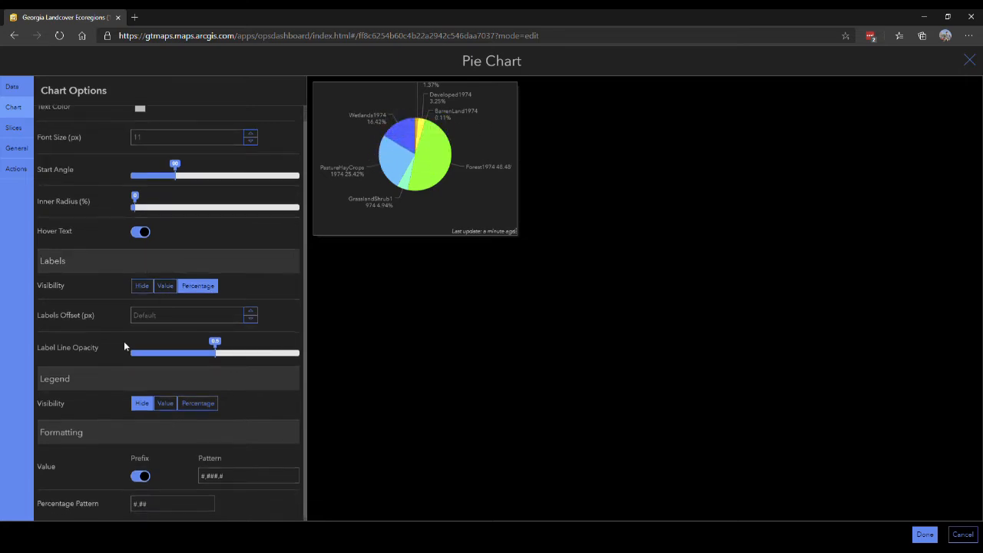
left_click(198, 404)
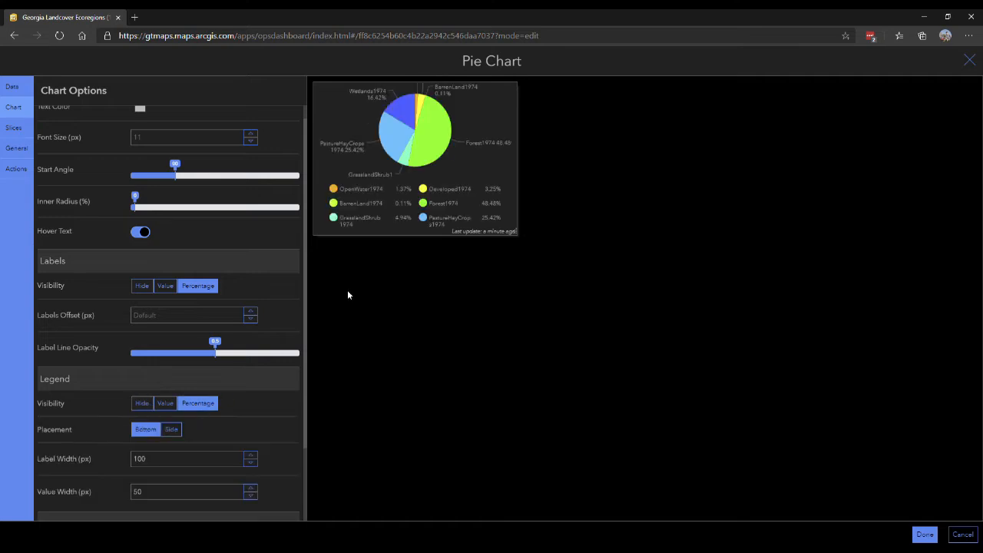
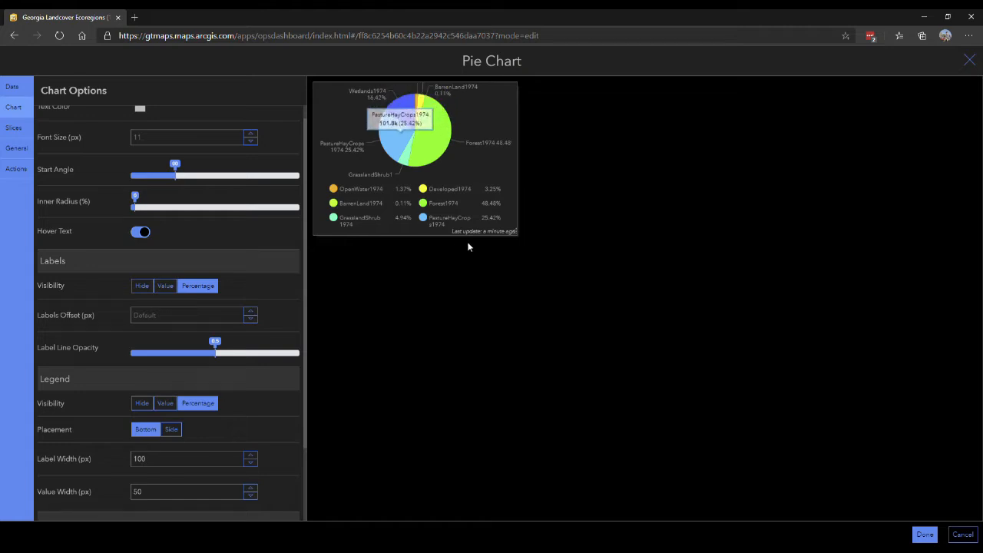
left_click_drag(467, 241, 476, 403)
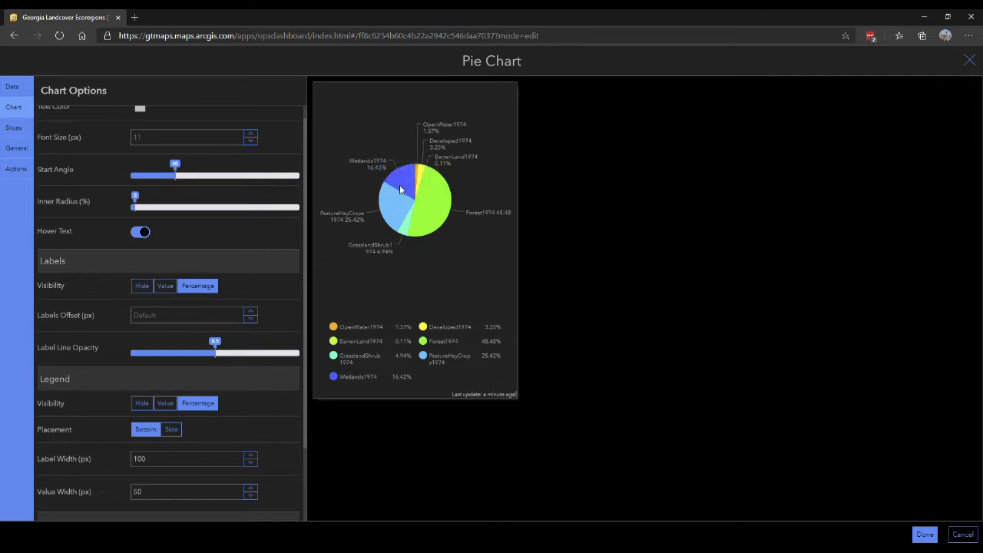
Hide both the legend and the slice labels of the pie chart
left_click(140, 404)
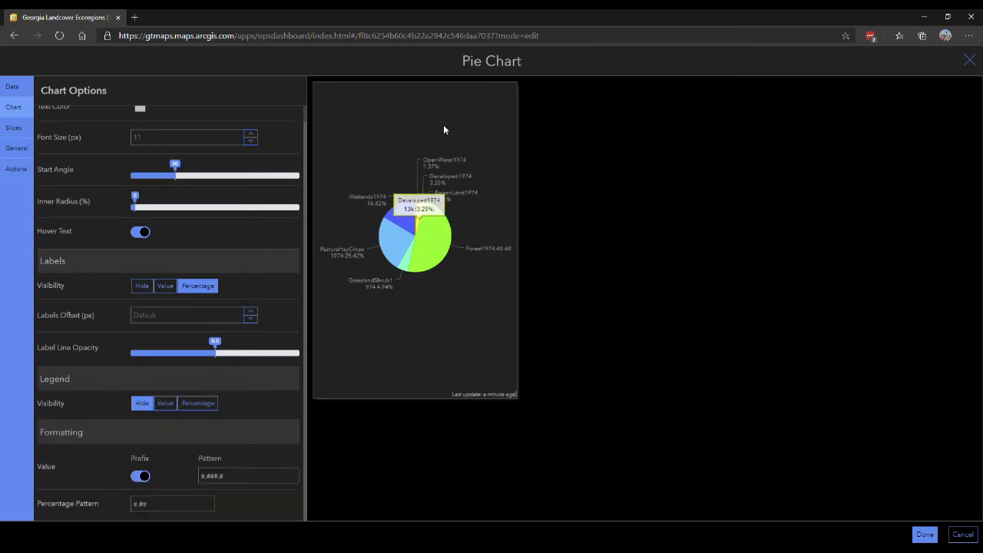
left_click(146, 288)
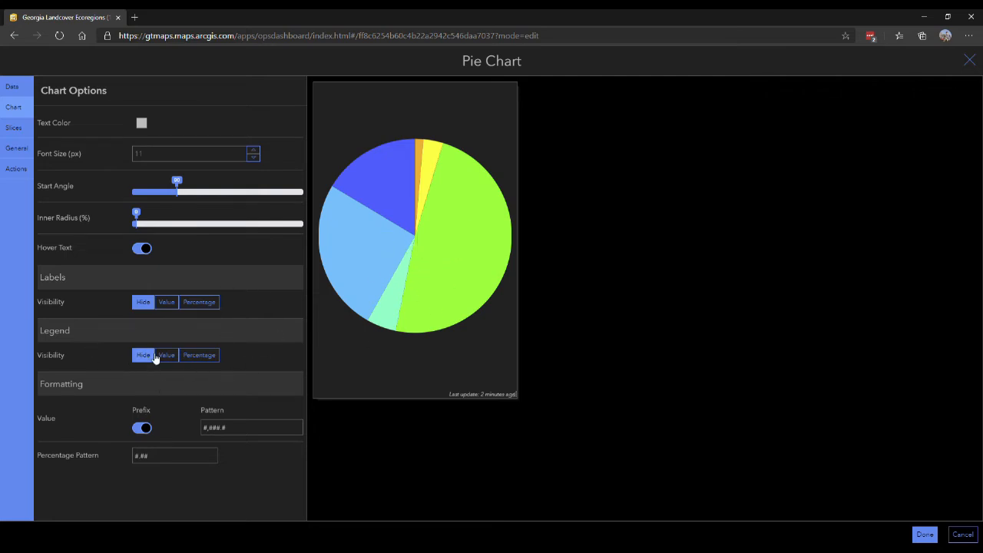
Relabel the OpenWater1974 and Developed1974 slices as "Open Water" and "Developed"
left_click(13, 127)
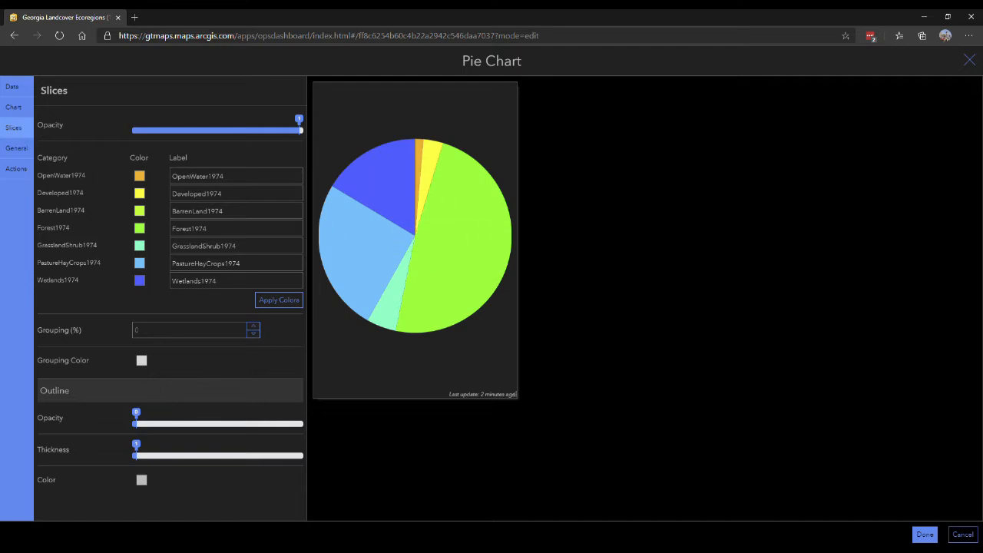
double_click(243, 176)
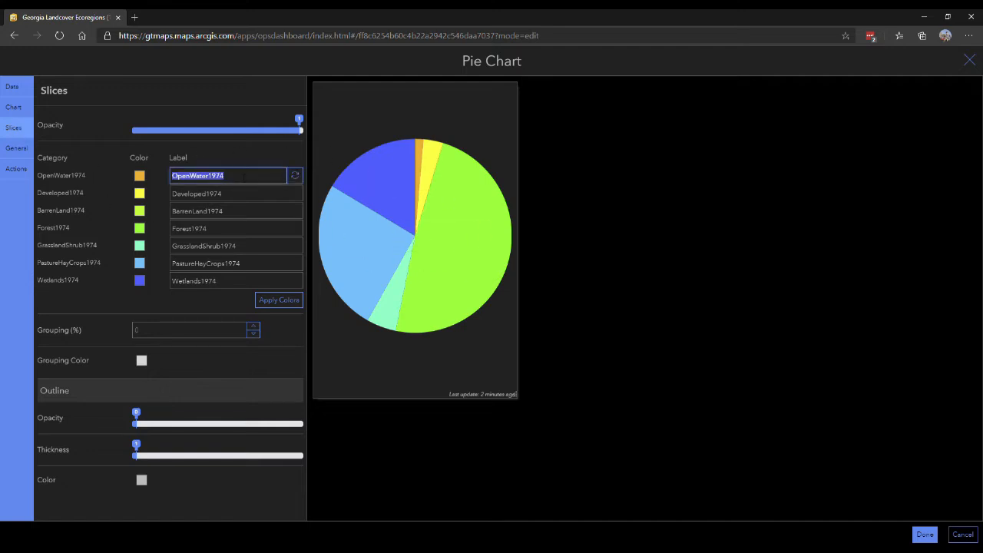
type("Open")
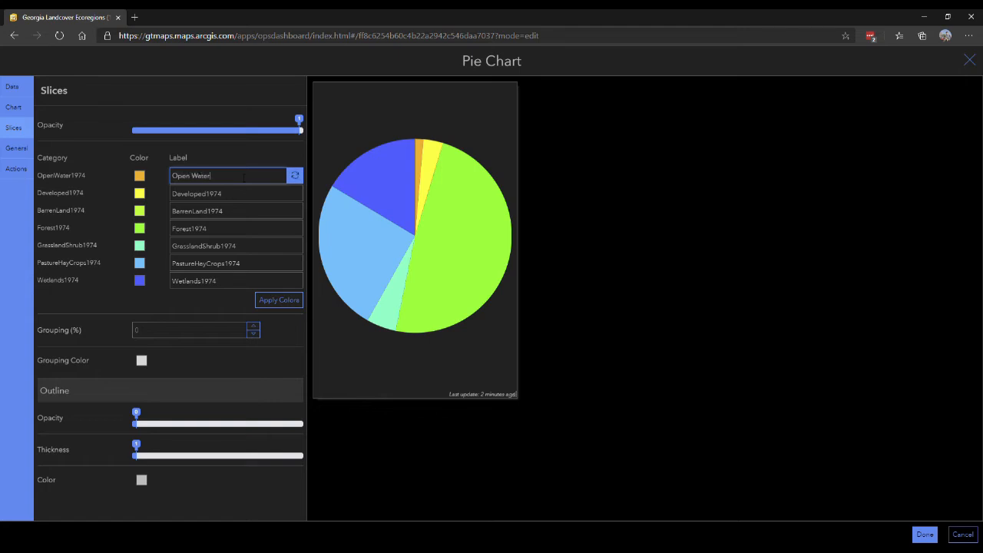
mouse_move(398, 167)
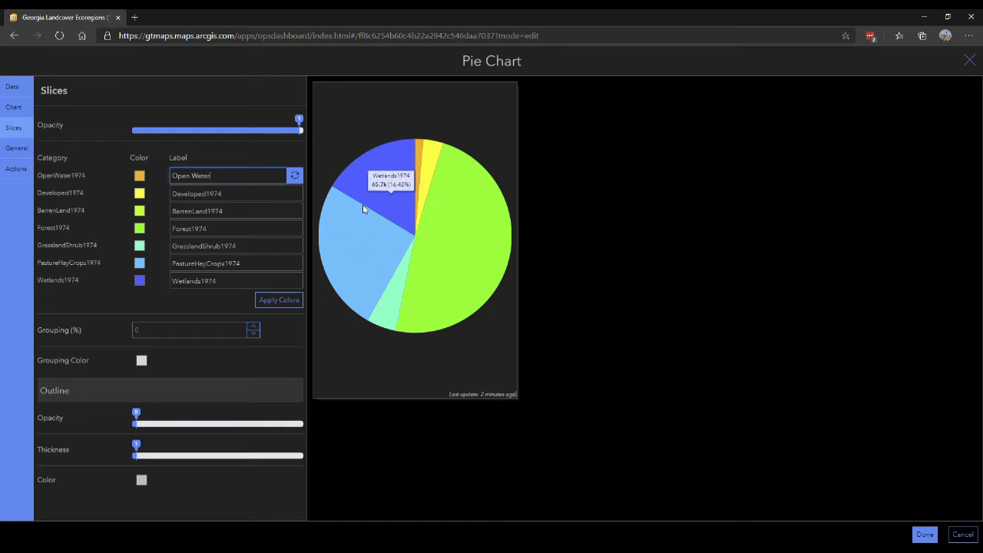
double_click(238, 197)
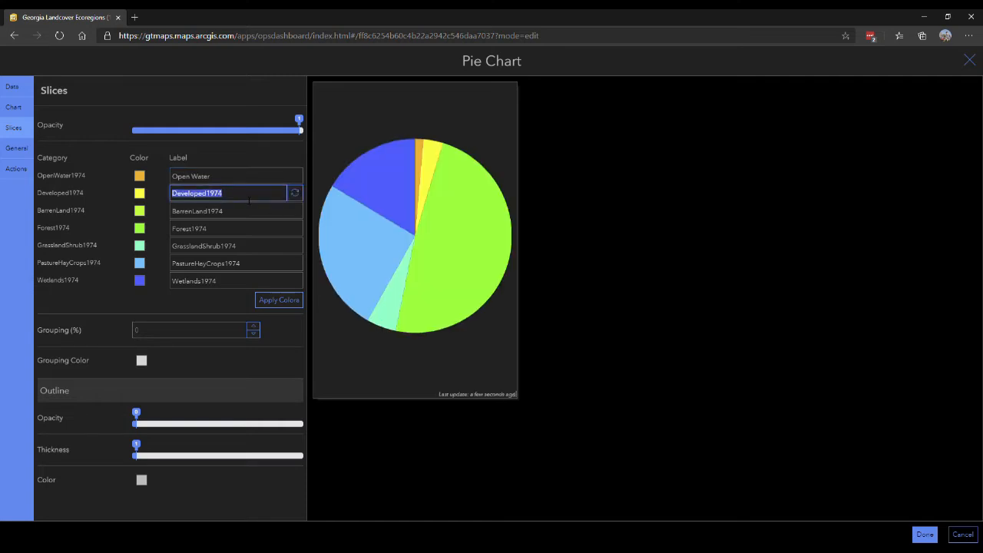
type("D")
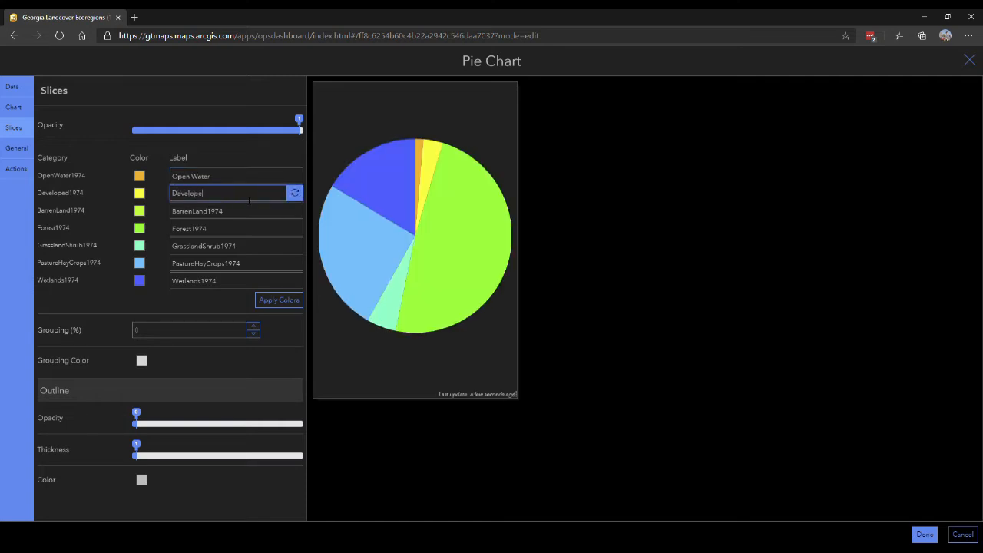
Relabel the BarrenLand1974 slice as "Barren Land"
key("Tab")
key("End")
key("BackSpace")
key("BackSpace")
key("BackSpace")
key("BackSpace")
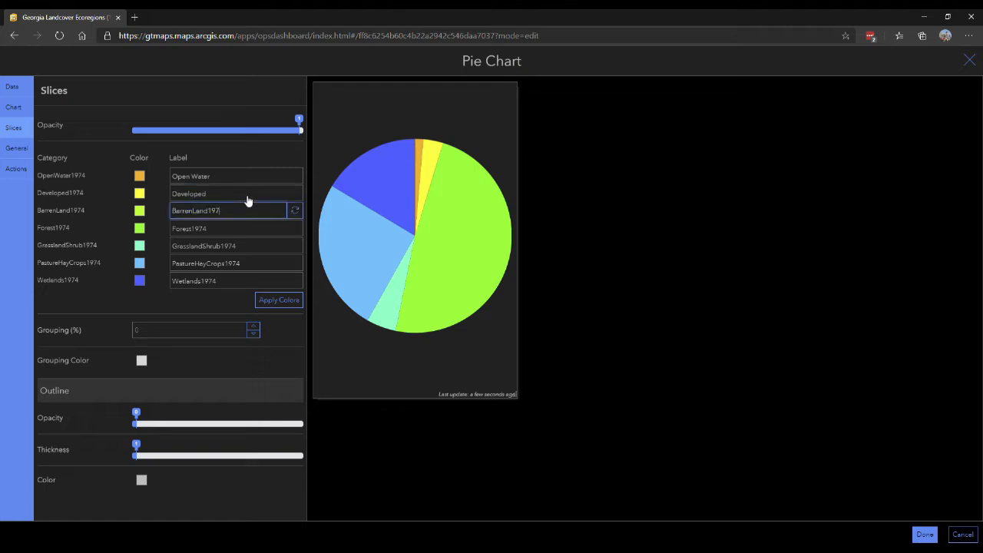
key("Left")
key("Left")
key("Left")
key("Left")
Relabel the Forest1974 and GrasslandShrub1974 slices as "Forest" and "Grassland/Shrub"
key("Tab")
key("End")
key("BackSpace")
key("BackSpace")
key("BackSpace")
key("BackSpace")
key("Tab")
key("End")
key("BackSpace")
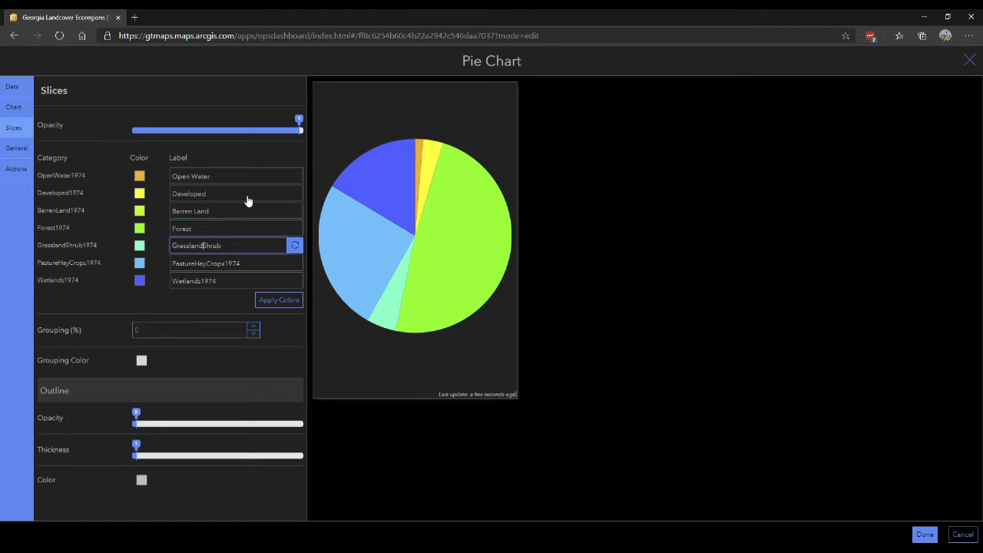
Relabel the PastureHayCrops1974 and Wetlands1974 slices as "Pasture/Hay/Crops" and "Wetlands"
key("Tab")
key("End")
type("---")
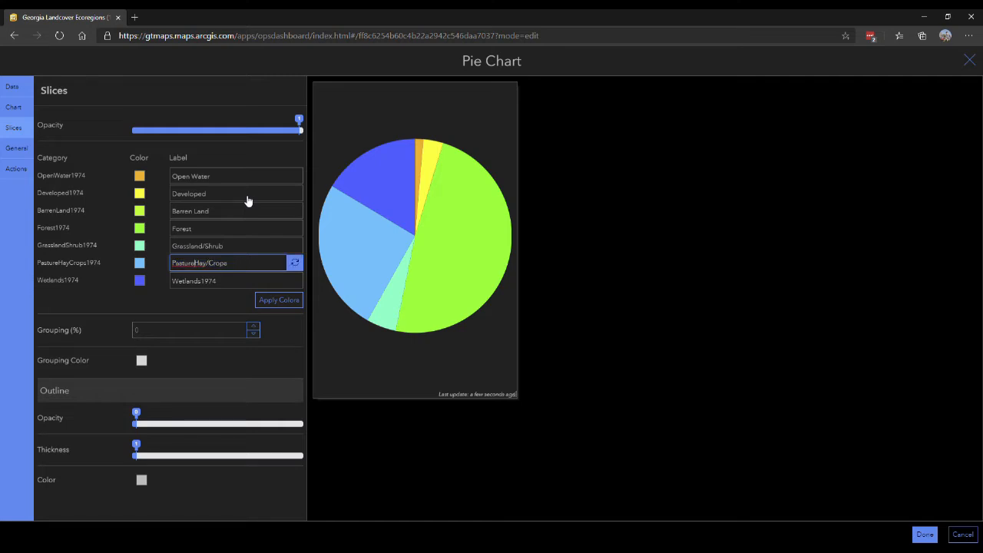
type("/")
key("Tab")
key("BackSpace")
key("BackSpace")
key("BackSpace")
key("BackSpace")
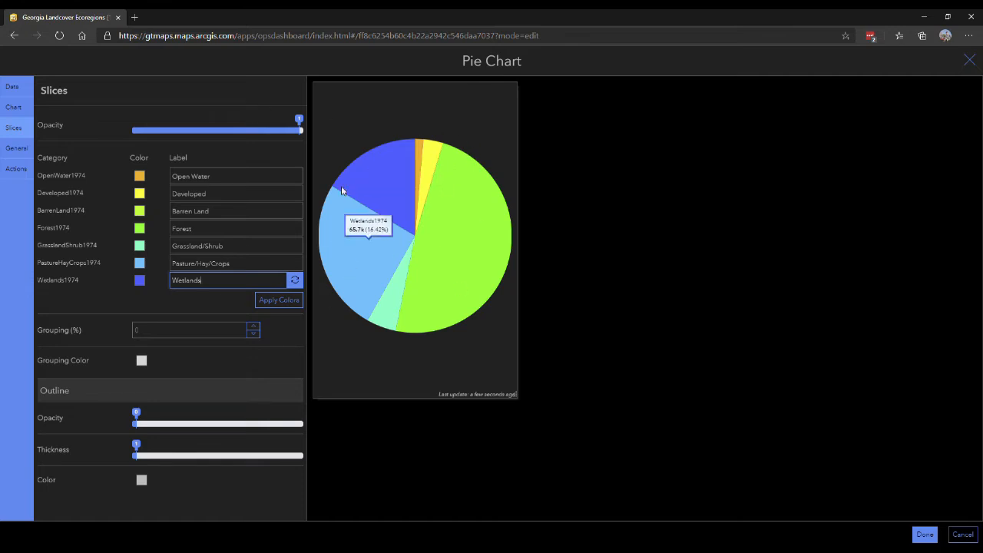
Change the Open Water slice's color to a muted slate blue using a hex code
left_click(140, 178)
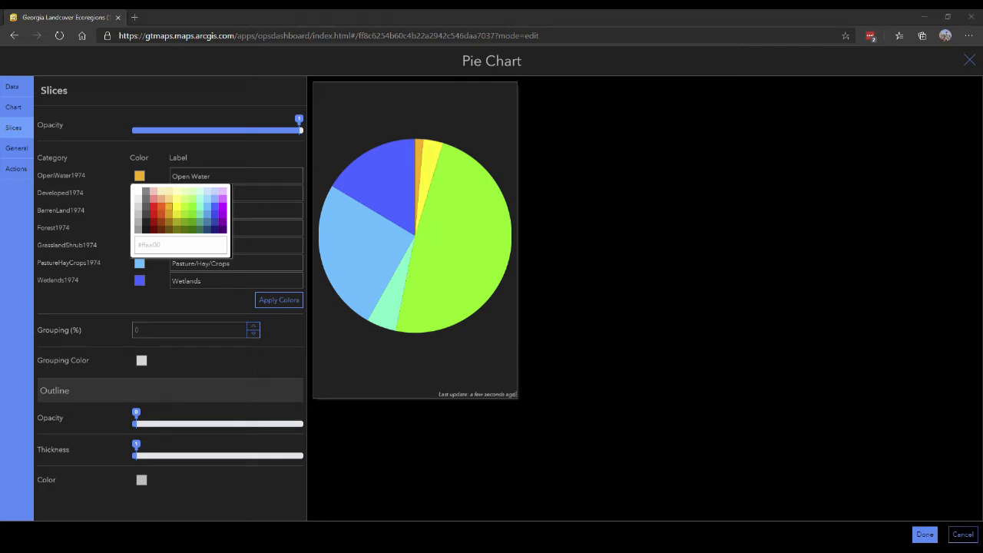
left_click_drag(171, 244, 130, 241)
left_click(141, 178)
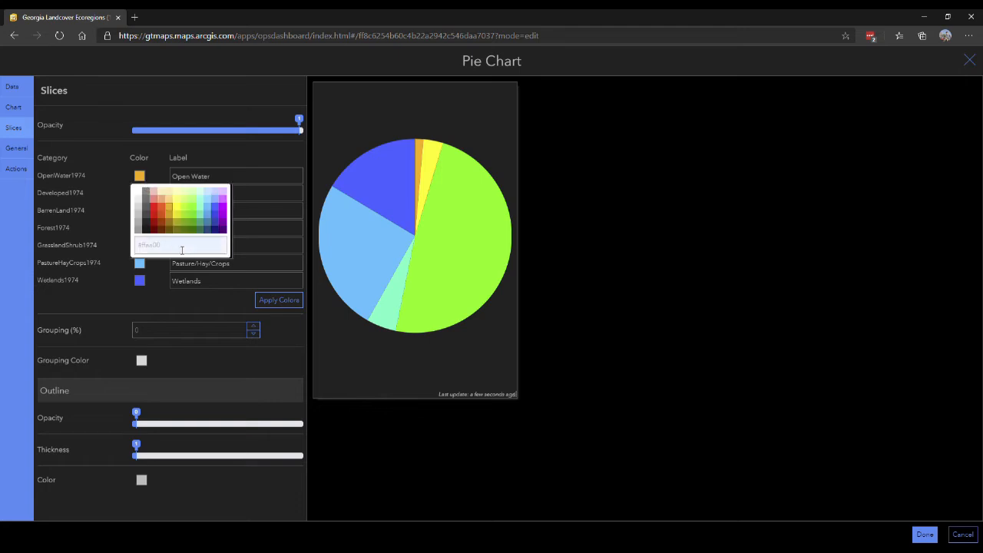
left_click_drag(163, 252, 136, 252)
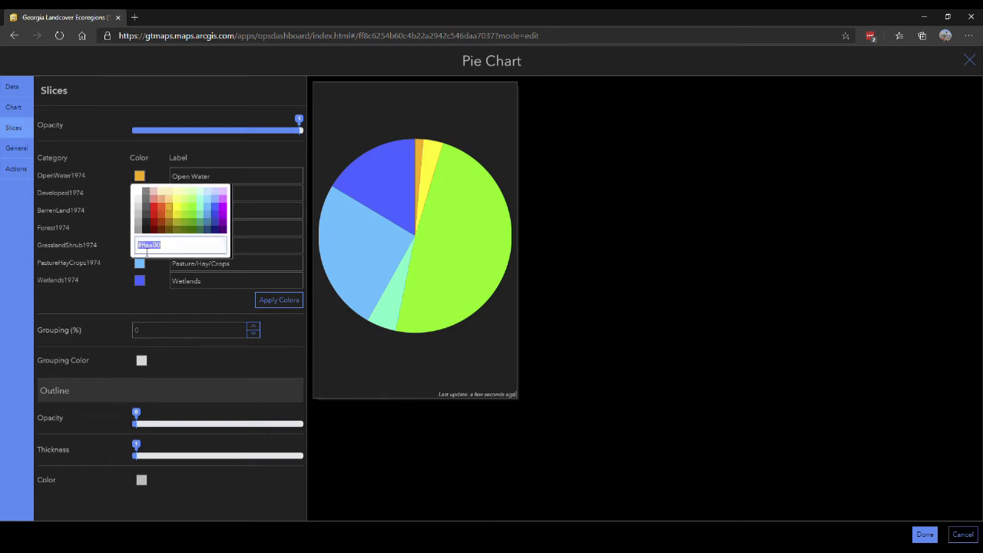
type("#4c78a8")
left_click(215, 308)
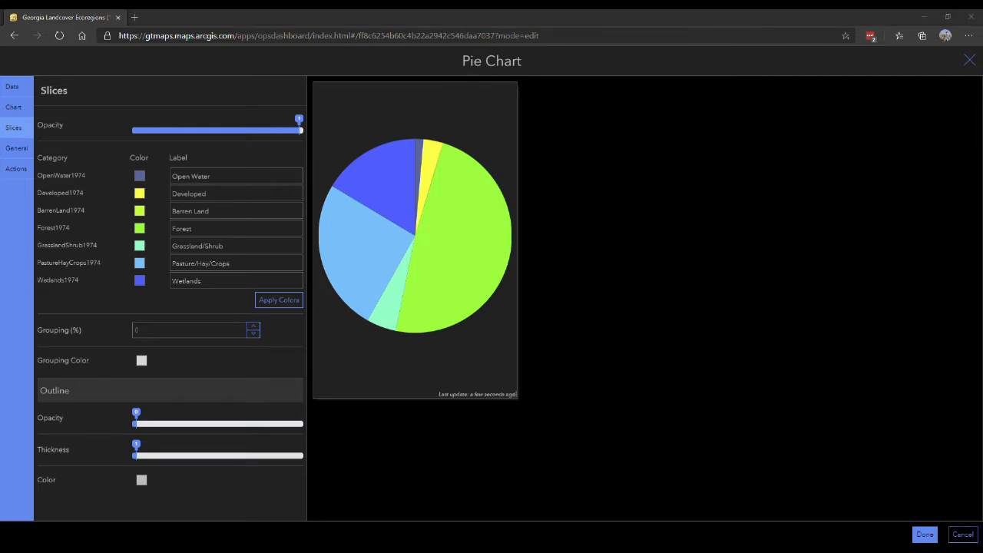
Change the Developed slice's color to red using a hex code
left_click(139, 192)
left_click_drag(158, 264, 136, 264)
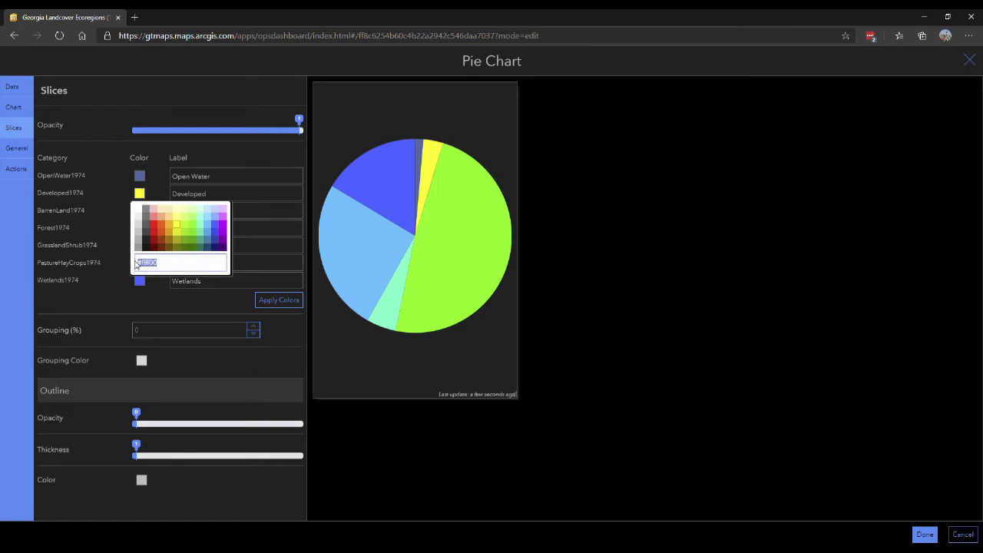
type("#ee1f00")
left_click(256, 371)
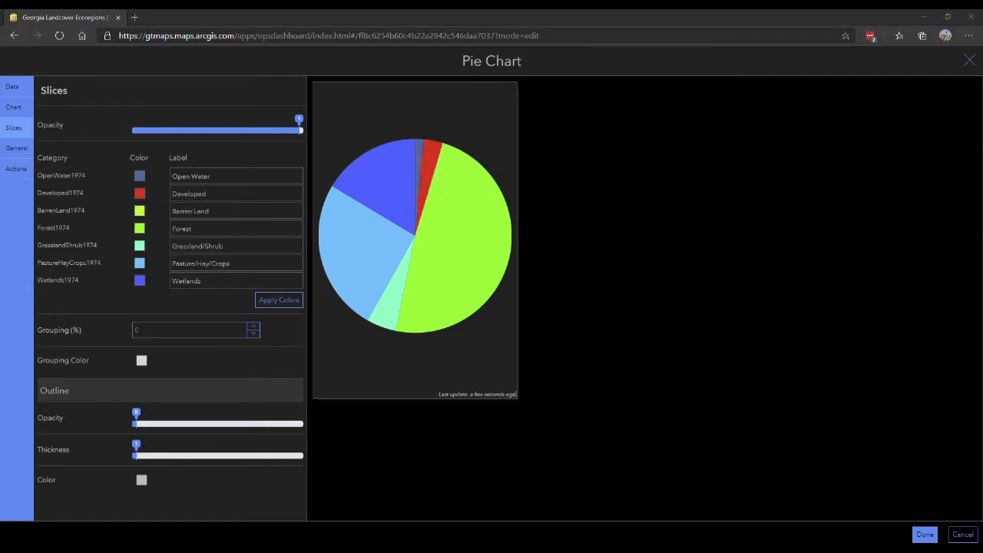
Change the Barren Land slice's color to light grey using a hex code
left_click(140, 210)
left_click_drag(180, 281, 144, 283)
key("ctrl+v")
double_click(248, 377)
Change the Forest slice's color to a muted green using a hex code
left_click(139, 245)
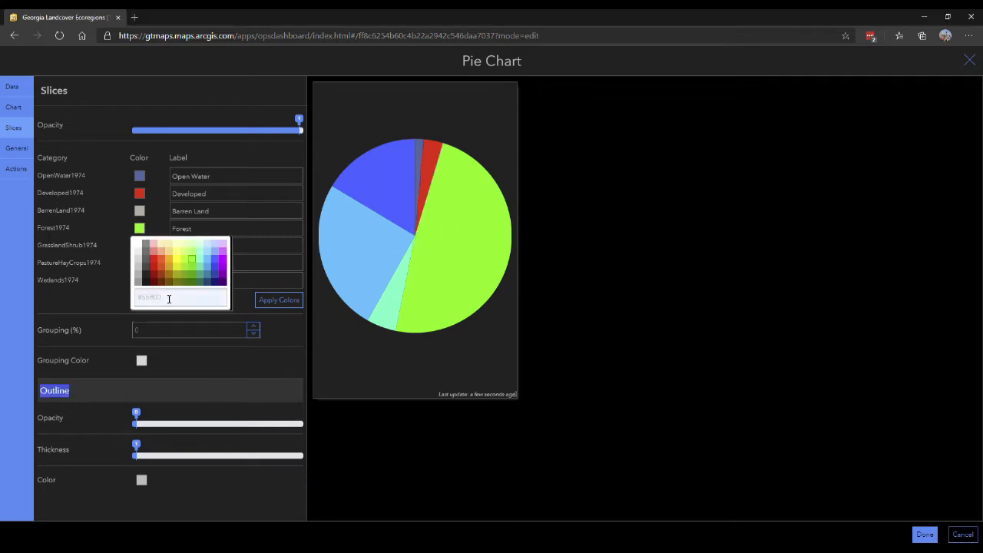
left_click_drag(175, 297, 144, 301)
key("ctrl+v")
left_click(254, 372)
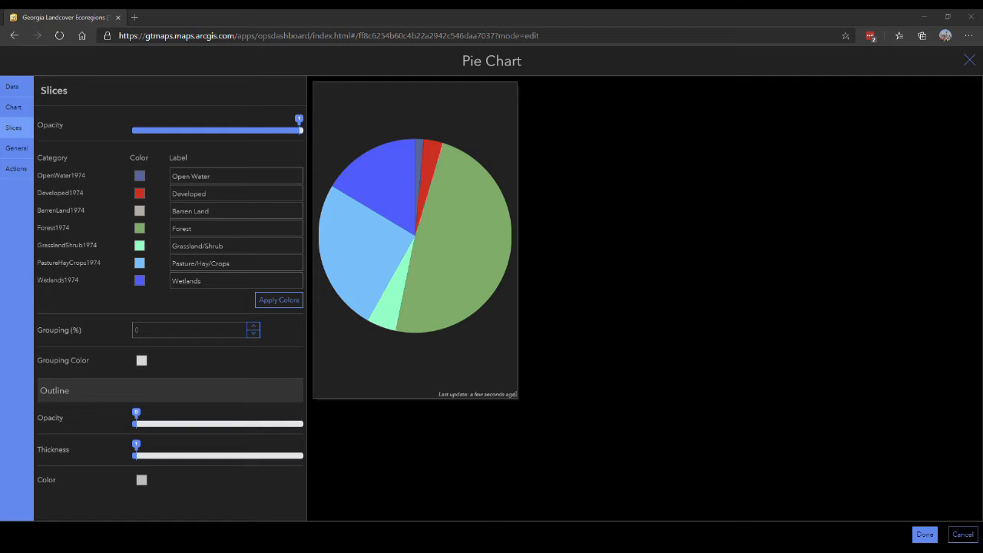
Change the Grassland/Shrub slice's color to tan using a hex code
left_click(139, 263)
left_click_drag(173, 315, 153, 321)
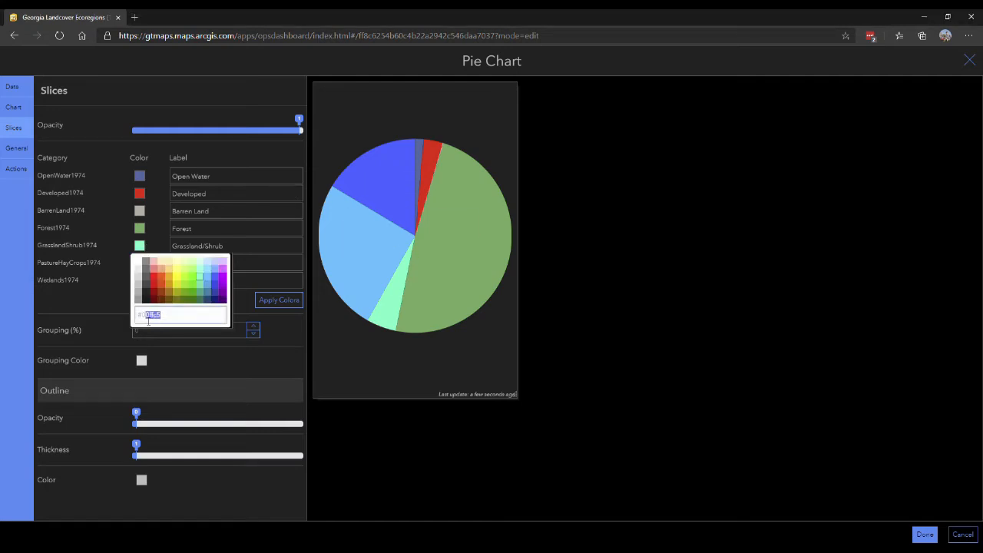
key("ctrl+v")
left_click(189, 374)
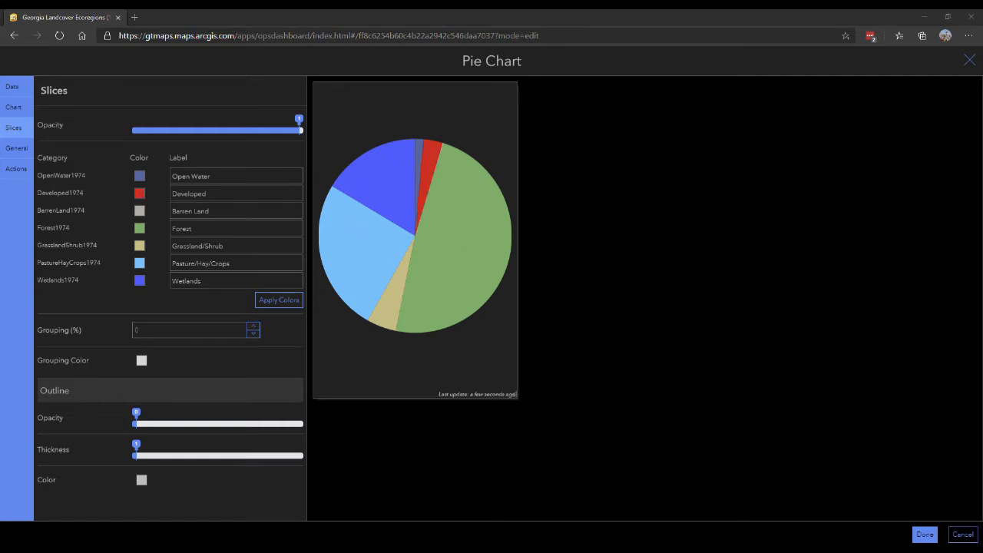
Change the Pasture/Hay/Crops slice's color to mustard yellow using a hex code
left_click(138, 265)
left_click(139, 262)
left_click_drag(163, 333, 142, 340)
key("ctrl+v")
left_click(193, 369)
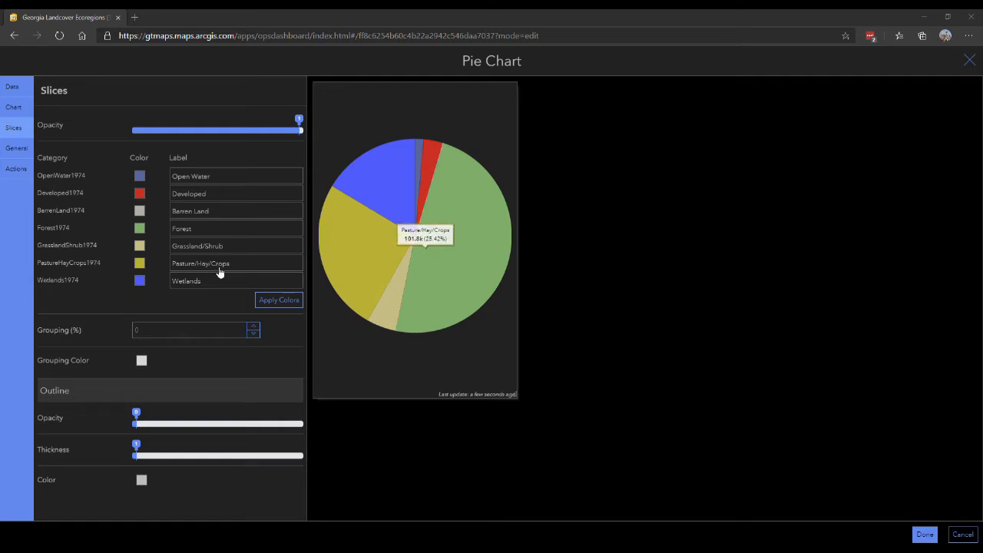
Change the Wetlands slice's color to pale blue with the hex code #bad8eb
left_click(140, 280)
left_click_drag(172, 353, 136, 351)
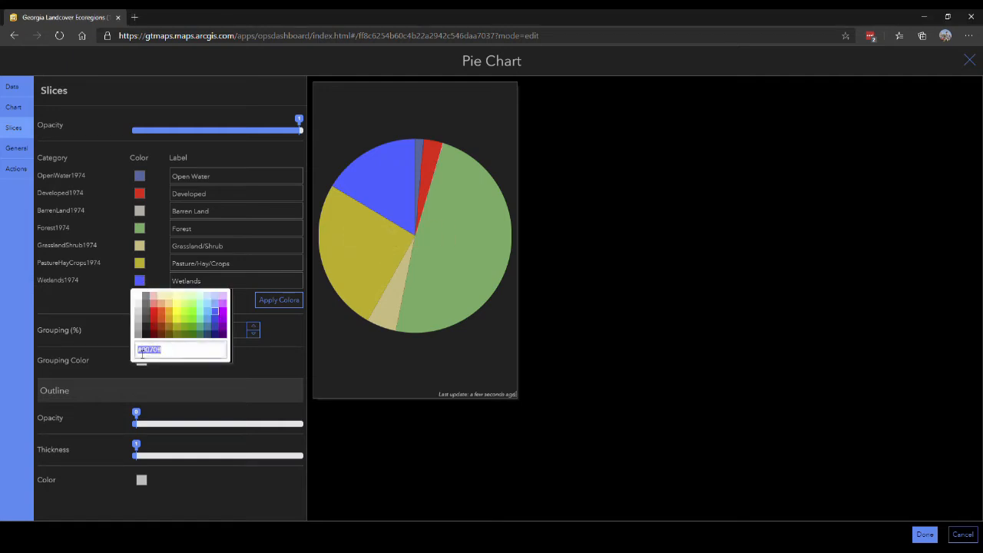
type("#bad8eb")
left_click(290, 362)
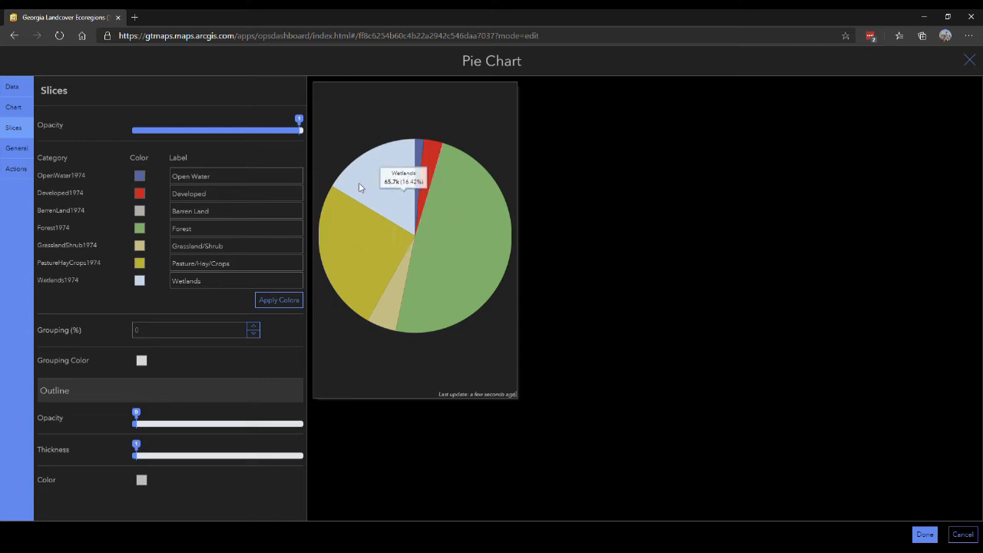
Title the pie chart "Land Cover 1974" in its general options
left_click(31, 153)
left_click(293, 151)
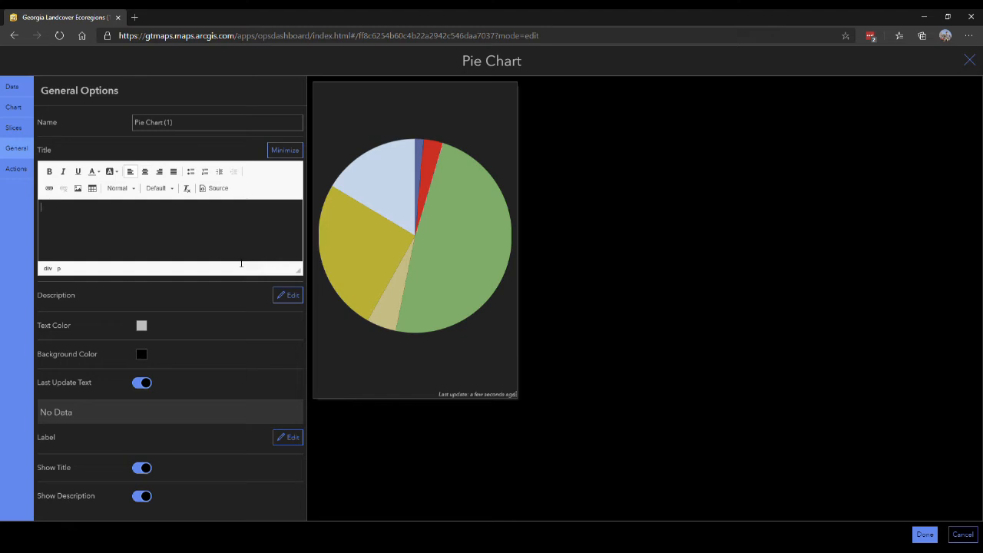
type("1974")
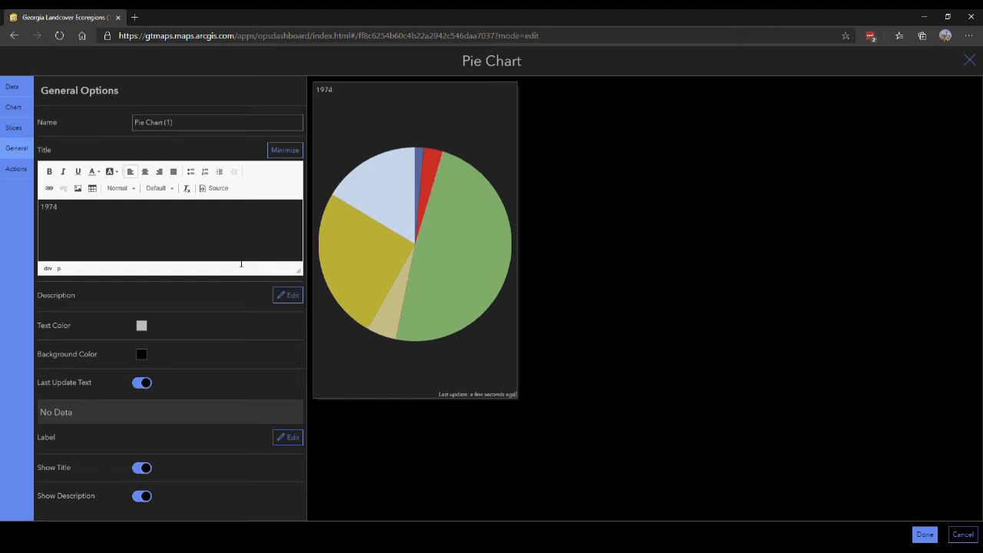
key("BackSpace")
key("BackSpace")
key("BackSpace")
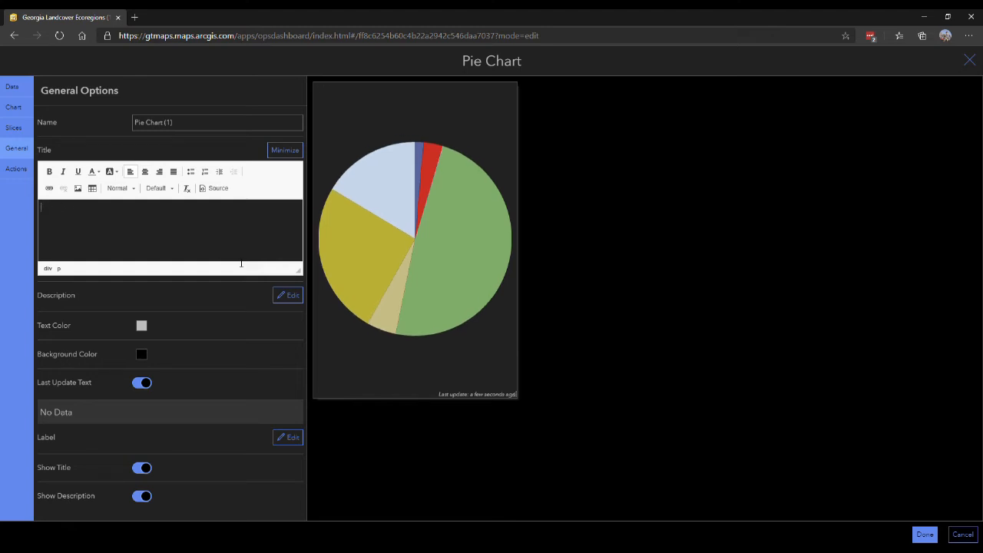
type("Land Cover 1974")
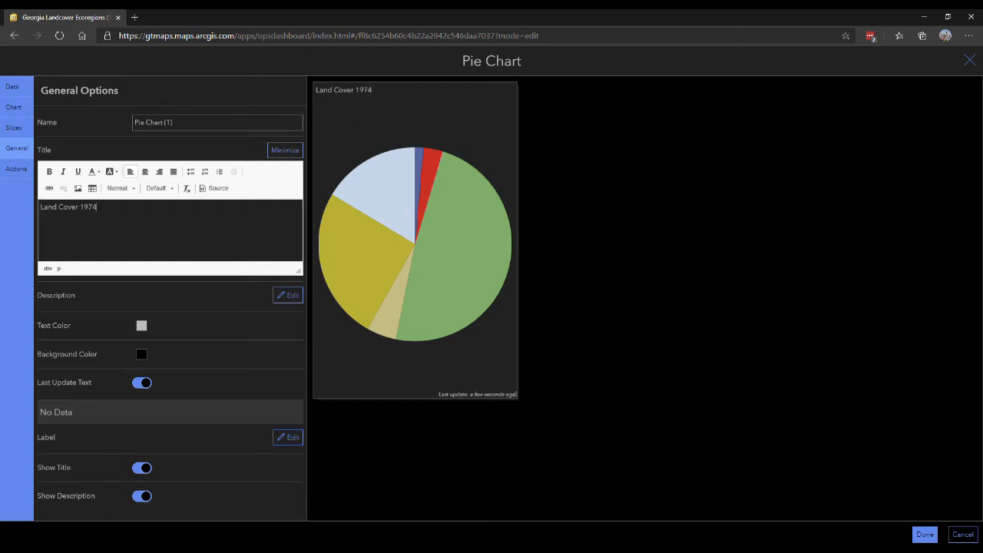
left_click_drag(372, 107, 323, 91)
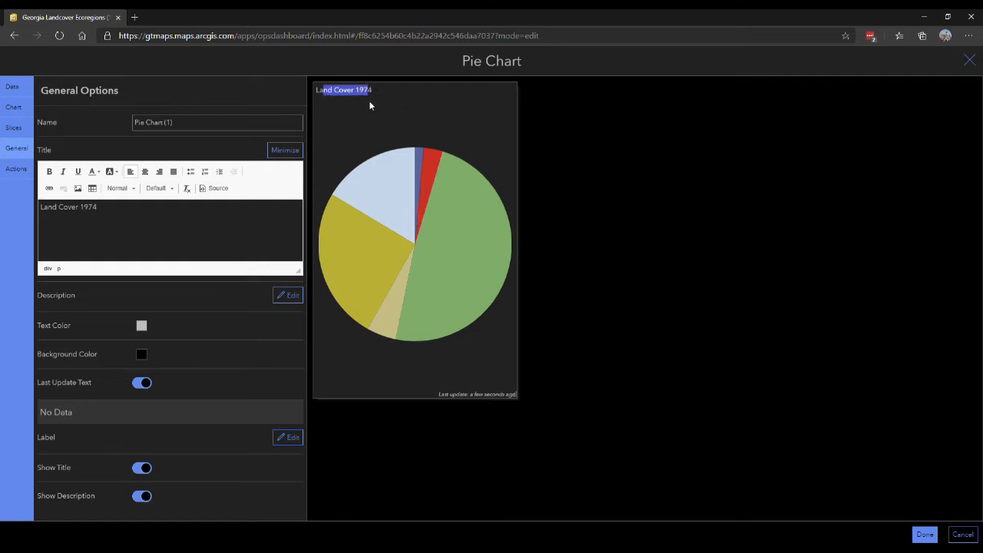
left_click(186, 227)
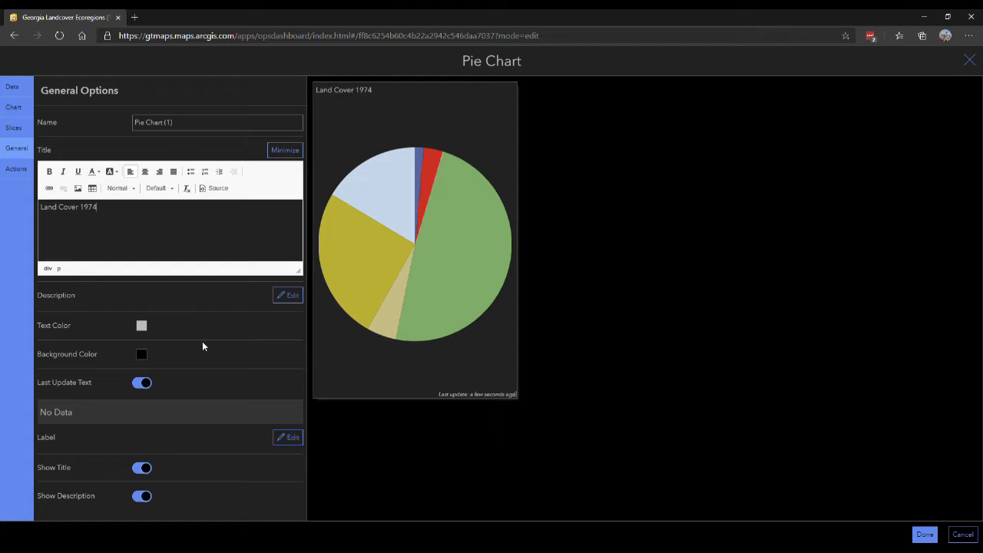
Turn off the pie chart's last update text and finish its configuration
left_click(145, 387)
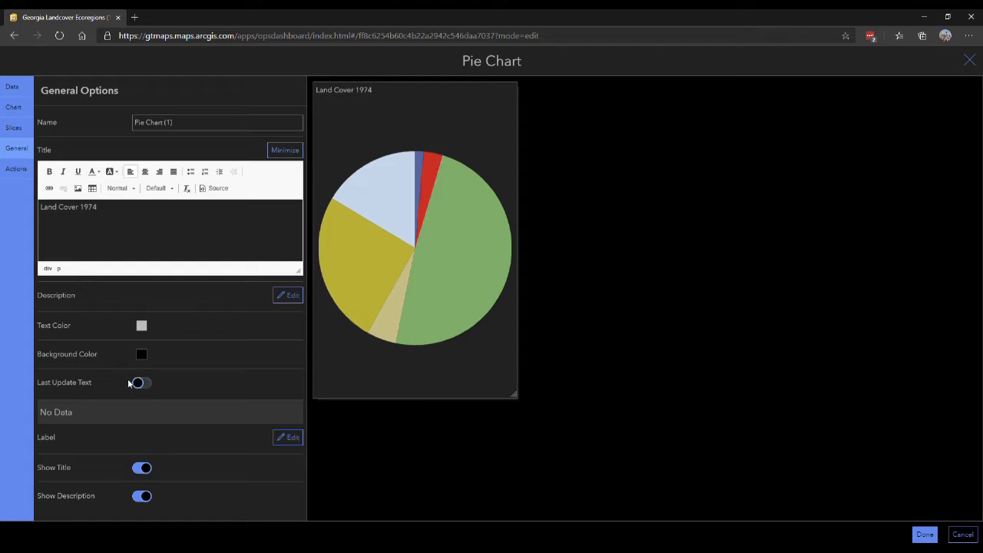
left_click(17, 182)
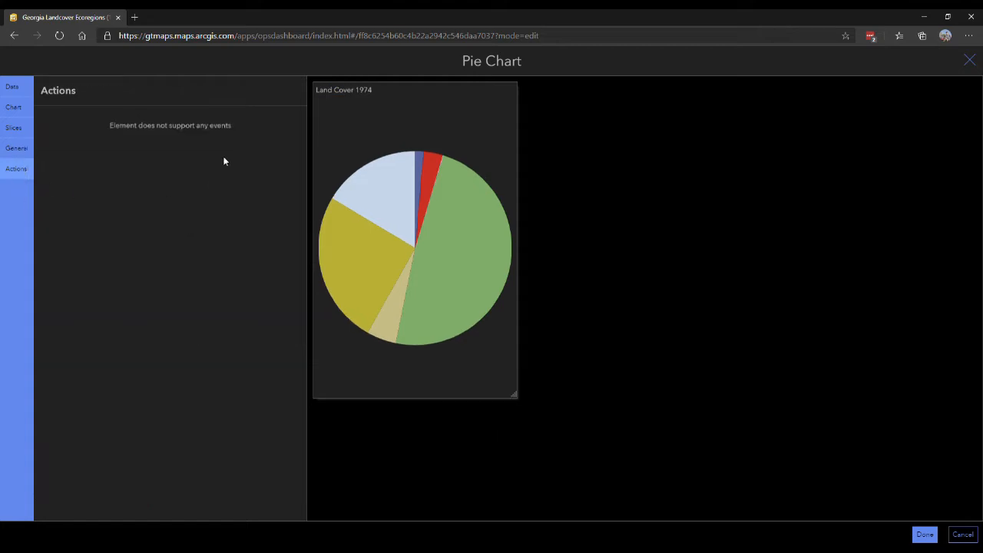
left_click(924, 535)
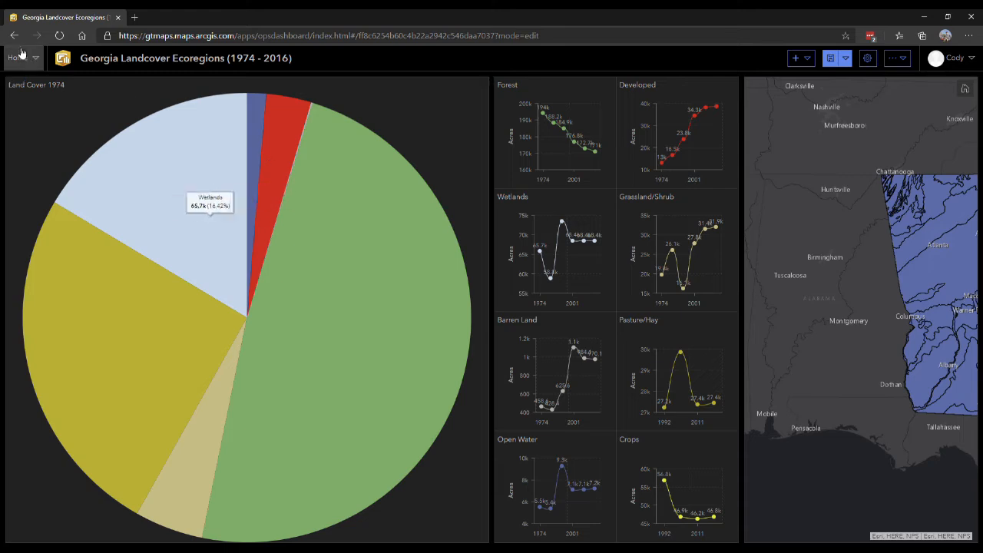
Dock the Land Cover 1974 pie chart beneath the map and enlarge the map's share of the column's height
mouse_move(23, 86)
left_click_drag(23, 86, 859, 529)
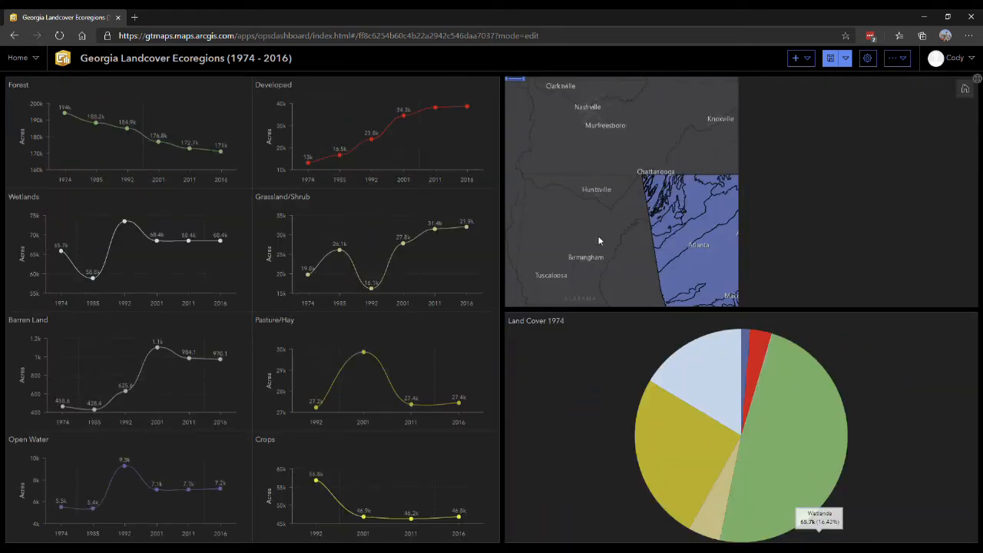
left_click_drag(611, 357, 610, 364)
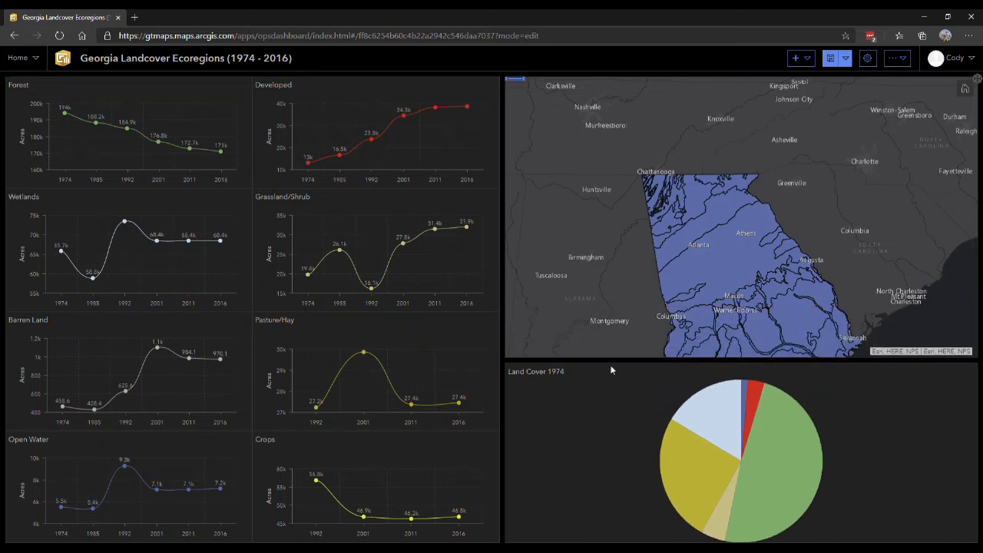
Duplicate the Land Cover 1974 pie chart and open the copy's configuration
mouse_move(517, 369)
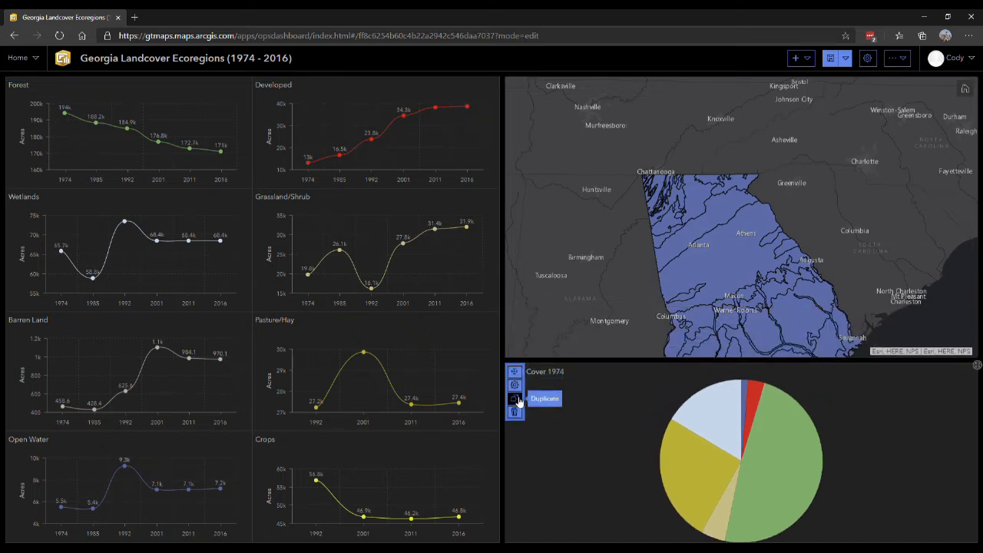
left_click(518, 400)
mouse_move(15, 79)
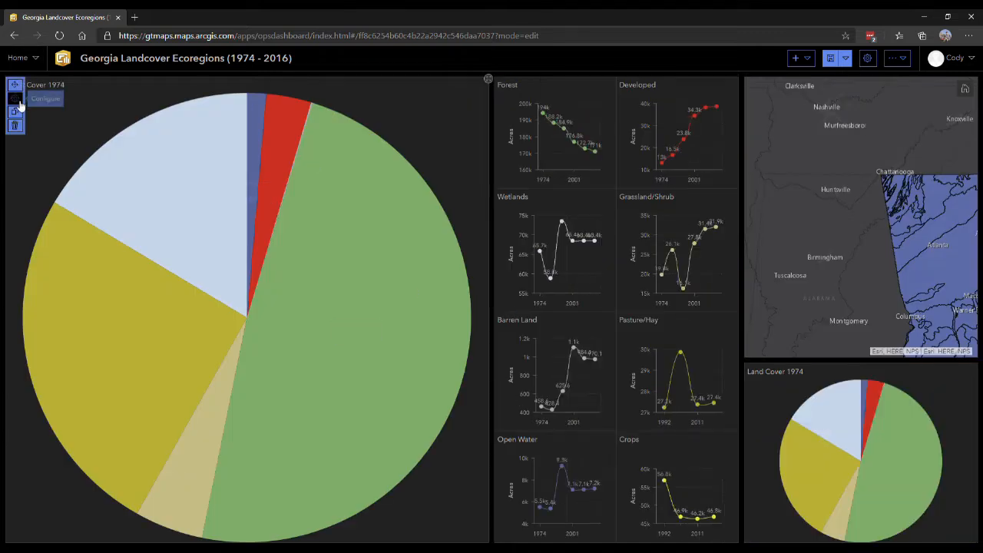
left_click(14, 98)
Set the copied pie chart's first two category fields to OpenWater1985 and Developed1985
left_click(212, 202)
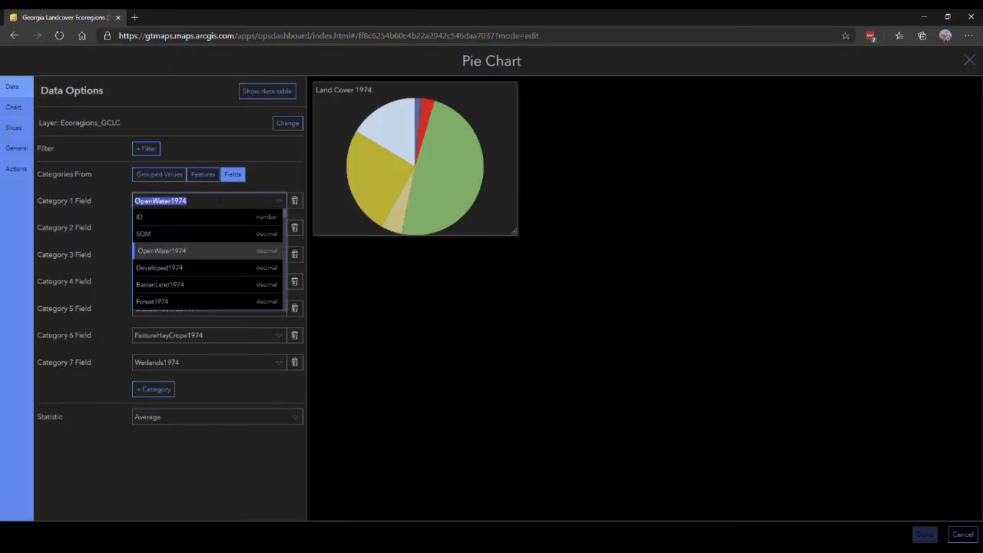
scroll(202, 269, "down", 2)
scroll(203, 268, "down", 2)
scroll(204, 268, "up", 1)
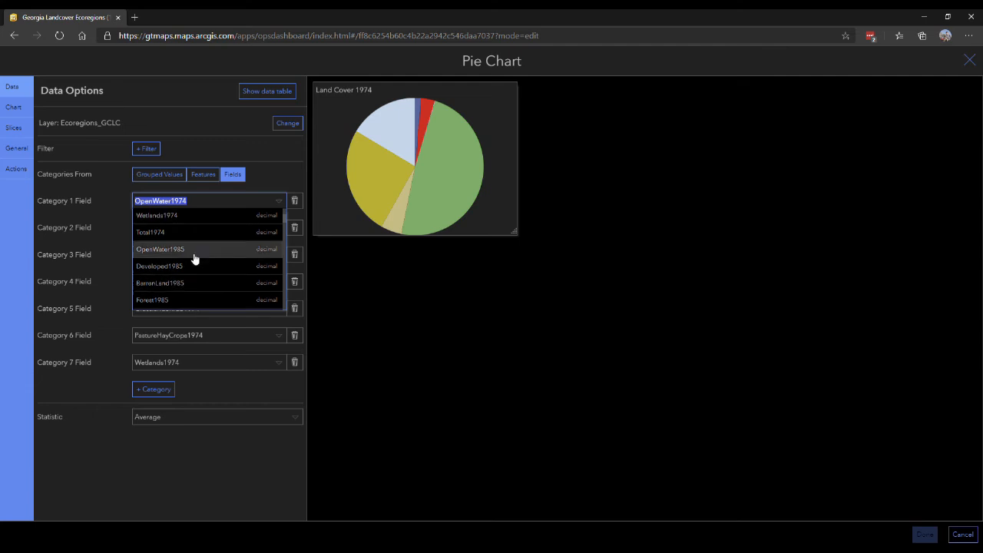
left_click(193, 257)
left_click(272, 233)
scroll(213, 279, "down", 1)
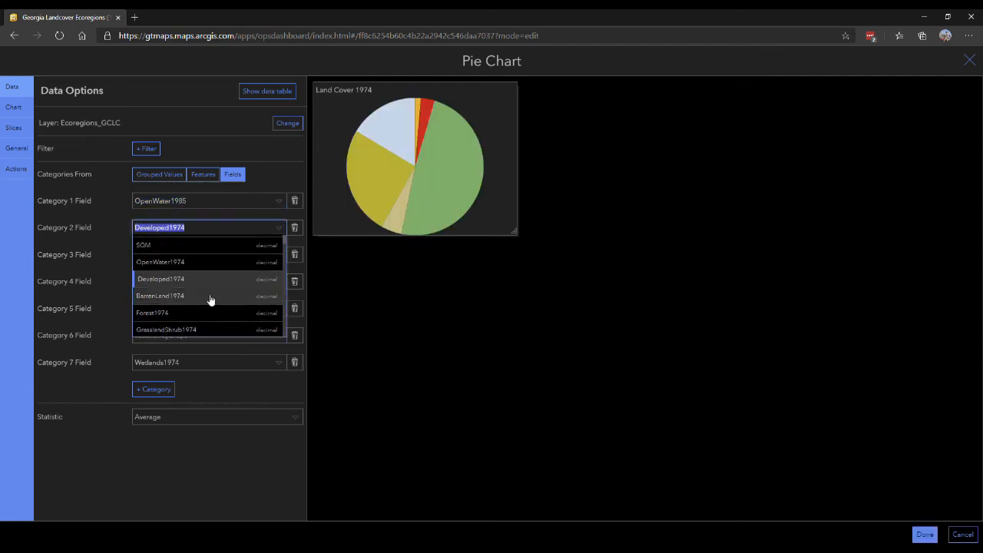
scroll(211, 296, "down", 3)
left_click(213, 311)
Set the third and fourth category fields to BarrenLand1985 and Forest1985
mouse_move(424, 129)
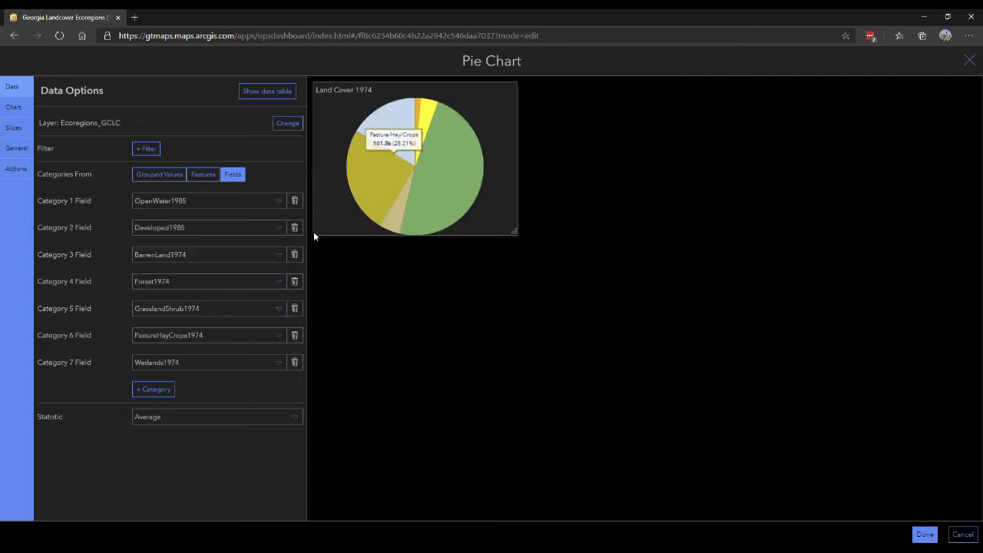
left_click(219, 254)
scroll(206, 328, "down", 2)
scroll(206, 328, "down", 5)
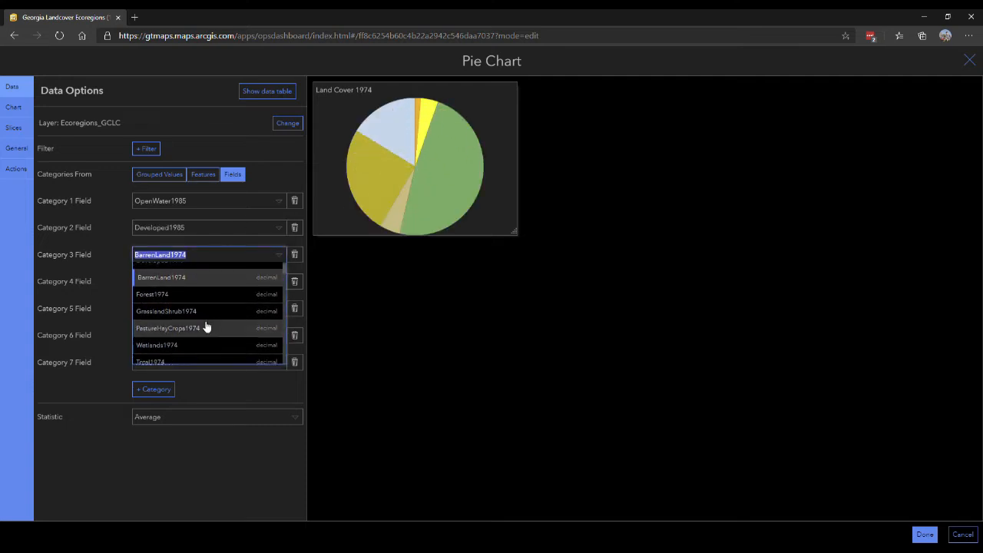
scroll(218, 336, "down", 2)
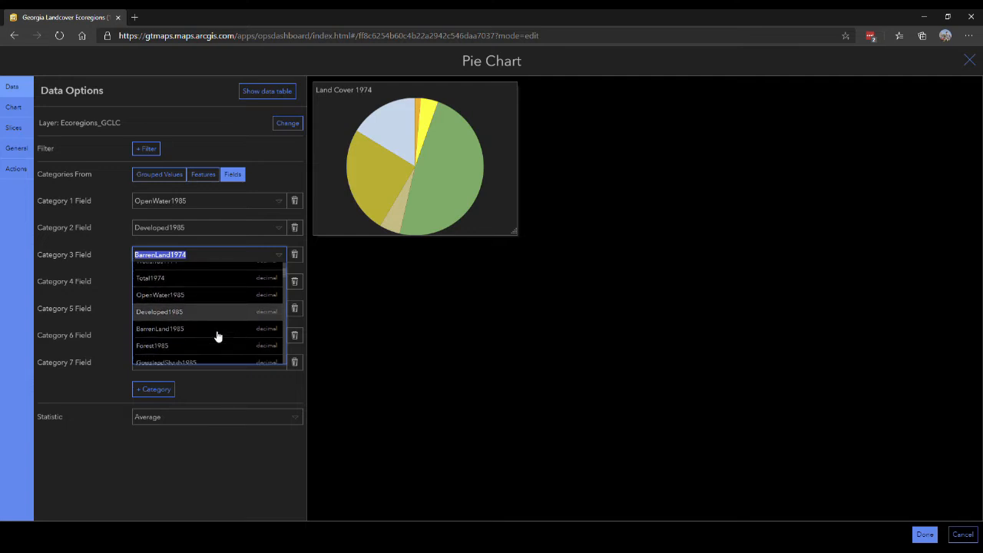
left_click(200, 322)
left_click(244, 282)
scroll(217, 362, "down", 5)
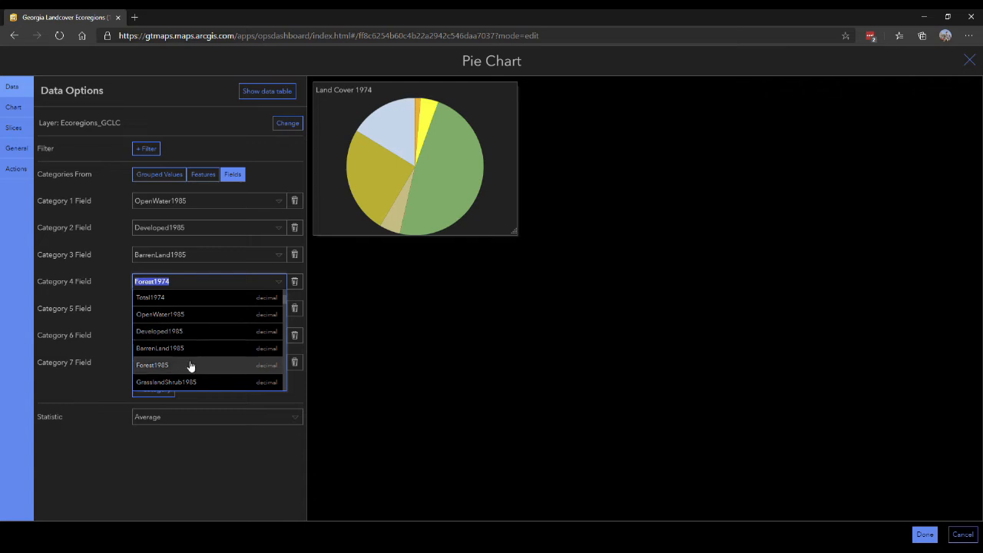
left_click(193, 366)
Set the fifth to seventh category fields to GrasslandShrub1985, PastureHayCrops1985 and Wetlands1985
left_click(253, 315)
scroll(233, 378, "down", 4)
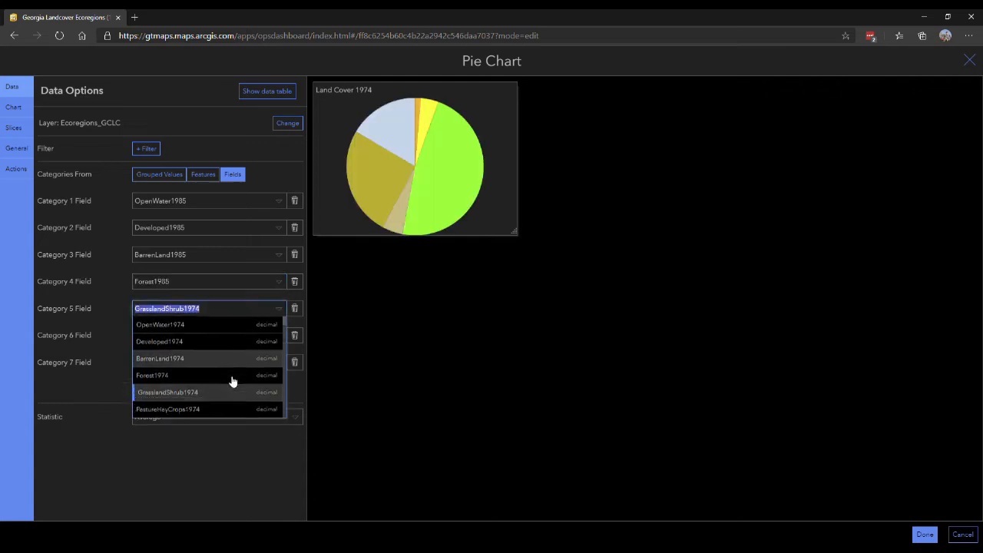
scroll(235, 373, "down", 4)
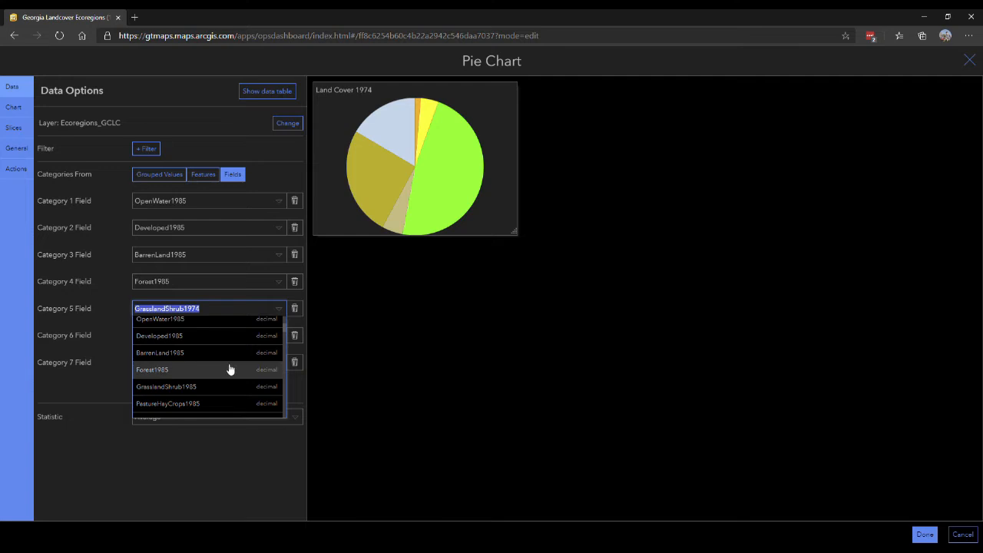
left_click(234, 386)
left_click(255, 341)
scroll(209, 412, "down", 5)
scroll(213, 412, "down", 1)
left_click(215, 415)
left_click(240, 364)
scroll(231, 415, "down", 6)
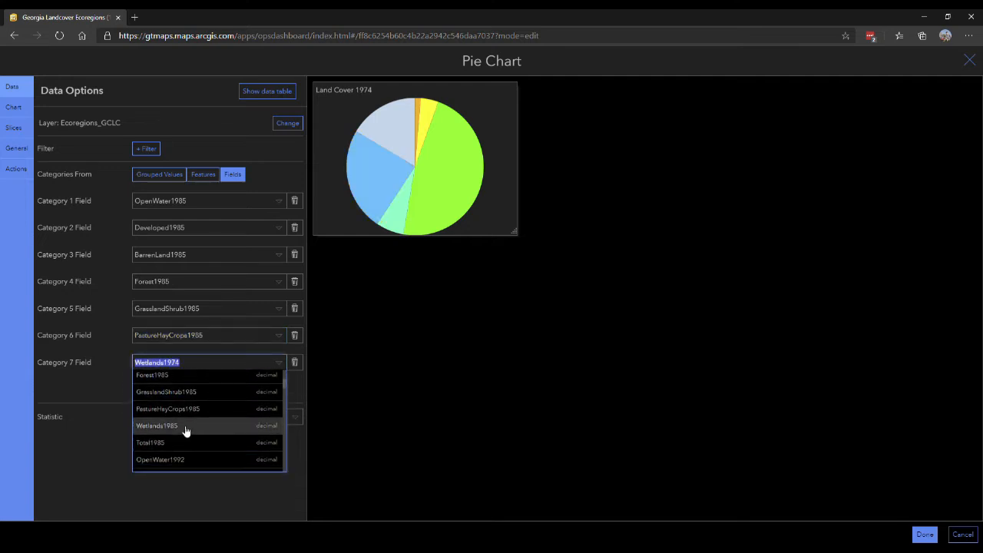
left_click(186, 427)
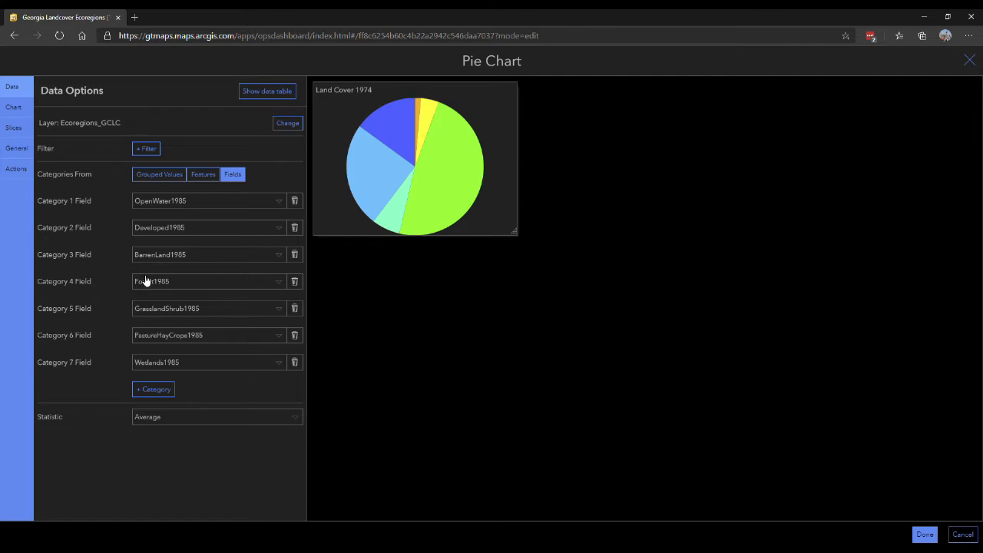
left_click(13, 108)
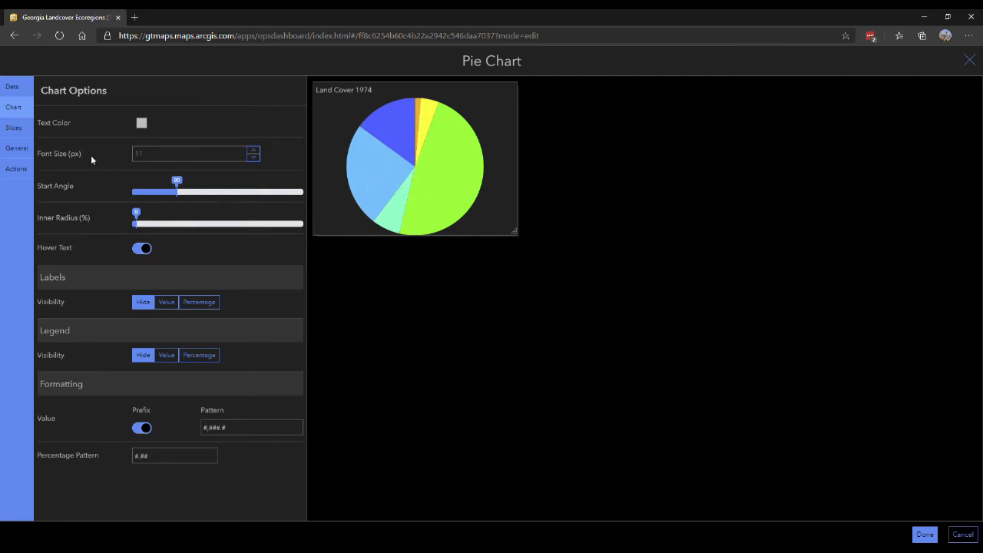
left_click(24, 91)
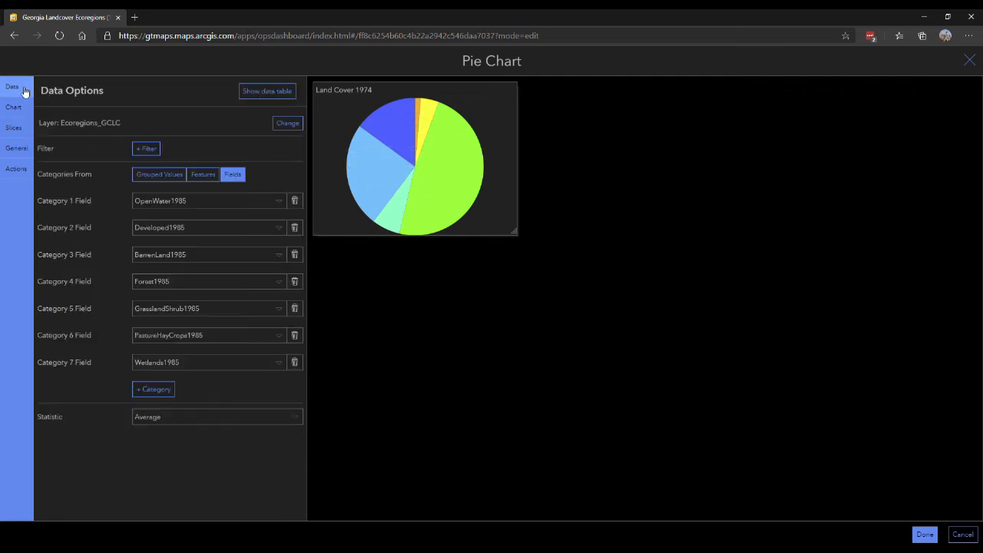
left_click(16, 129)
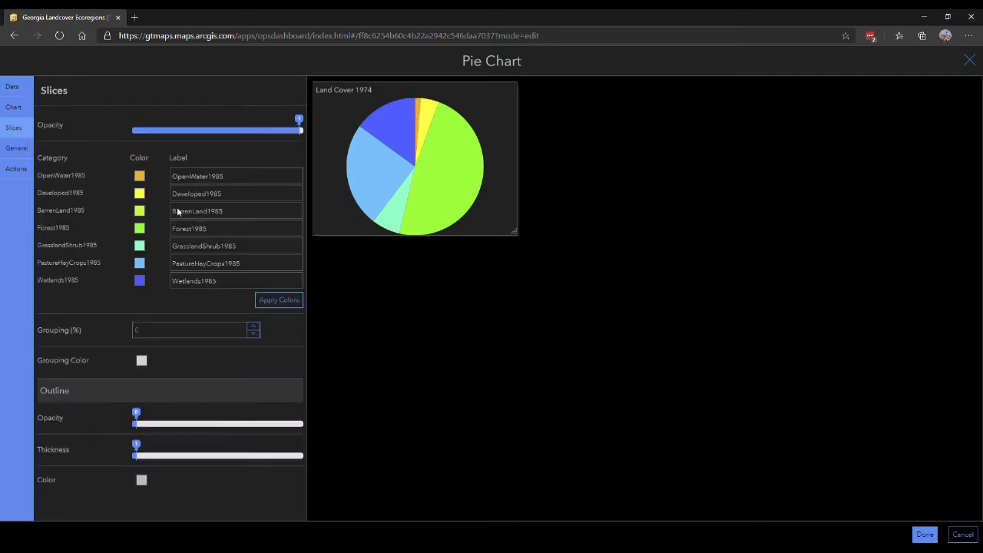
Retitle the copied pie chart "Land Cover 1985" in its general options
left_click(15, 148)
left_click(295, 152)
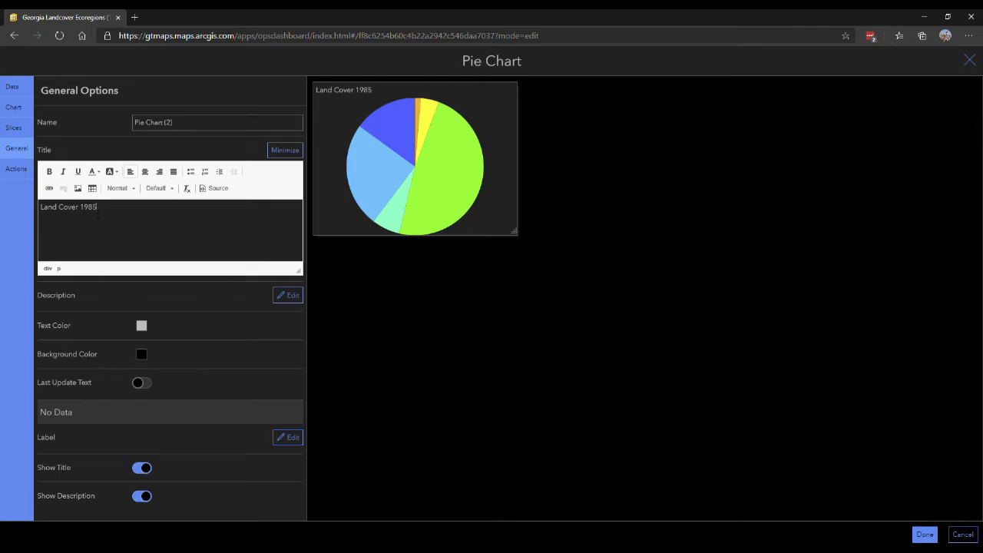
Relabel the OpenWater1985 slice as "Open Water"
left_click(13, 127)
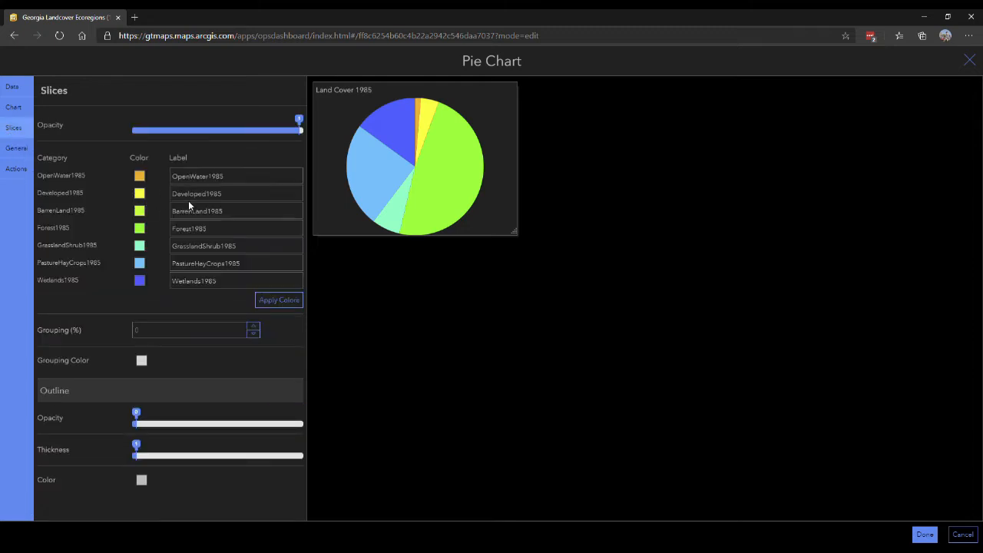
double_click(238, 177)
key("End")
key("BackSpace")
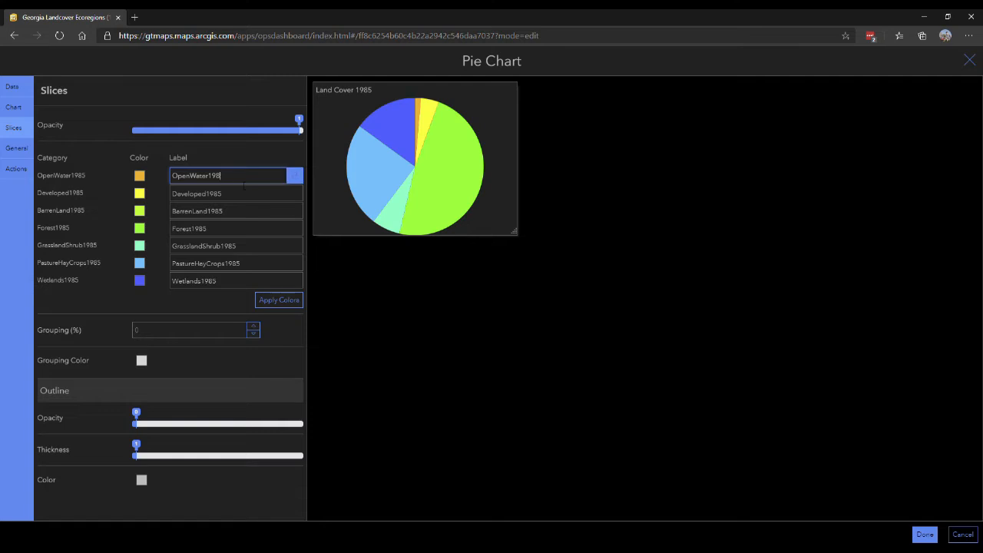
key("Tab")
key("Tab")
key("Tab")
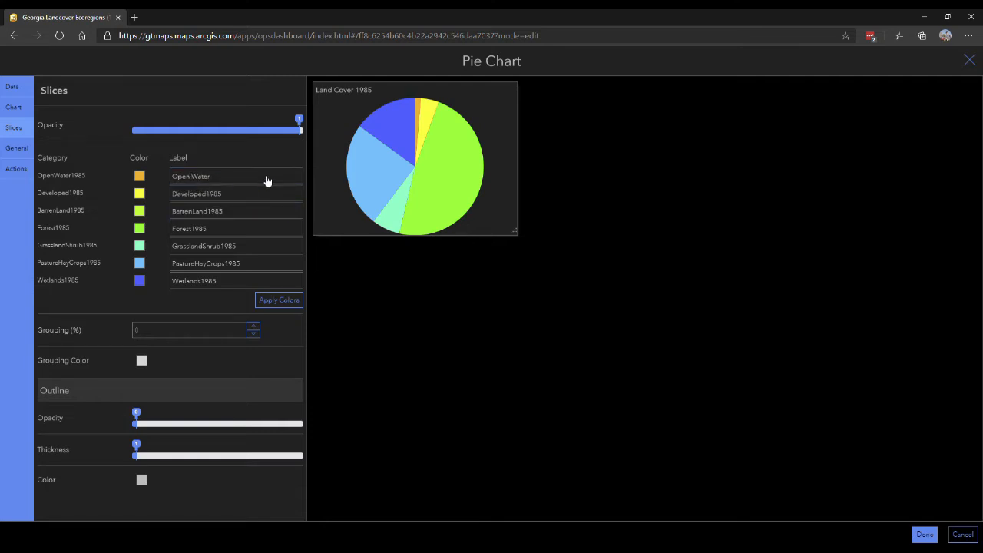
Relabel the Developed1985, BarrenLand1985 and Forest1985 slices as "Developed", "Barren Land" and "Forest"
double_click(267, 192)
key("BackSpace")
key("Tab")
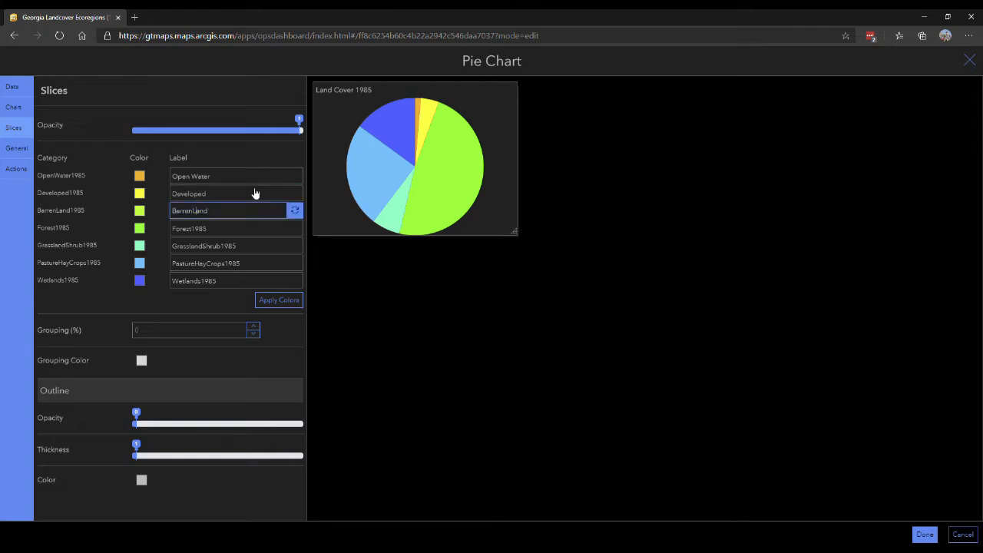
key("Tab")
key("BackSpace")
Relabel the remaining three slices as "Grassland/Shrub", "Pasture/Hay/Crops" and "Wetlands"
key("Tab")
key("End")
key("BackSpace")
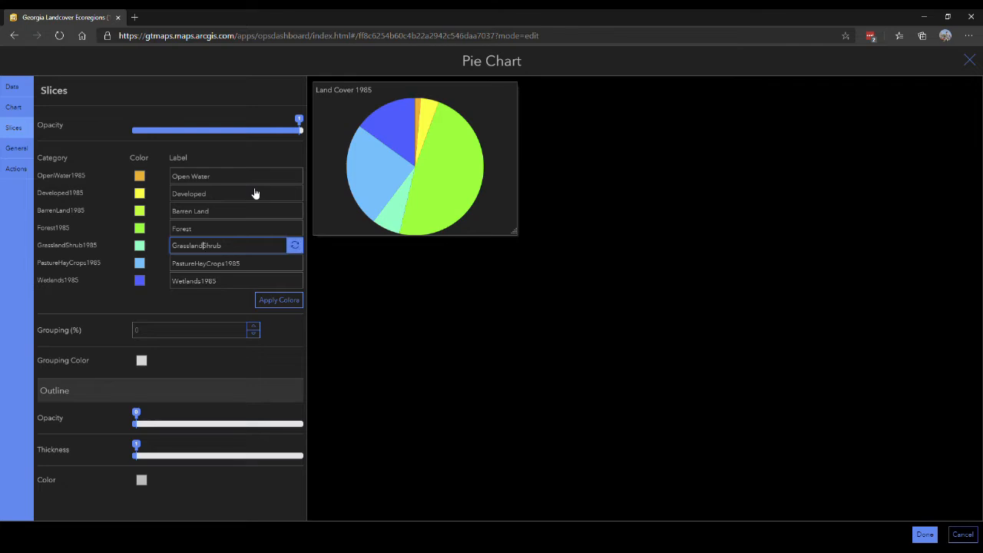
type("/")
key("Tab")
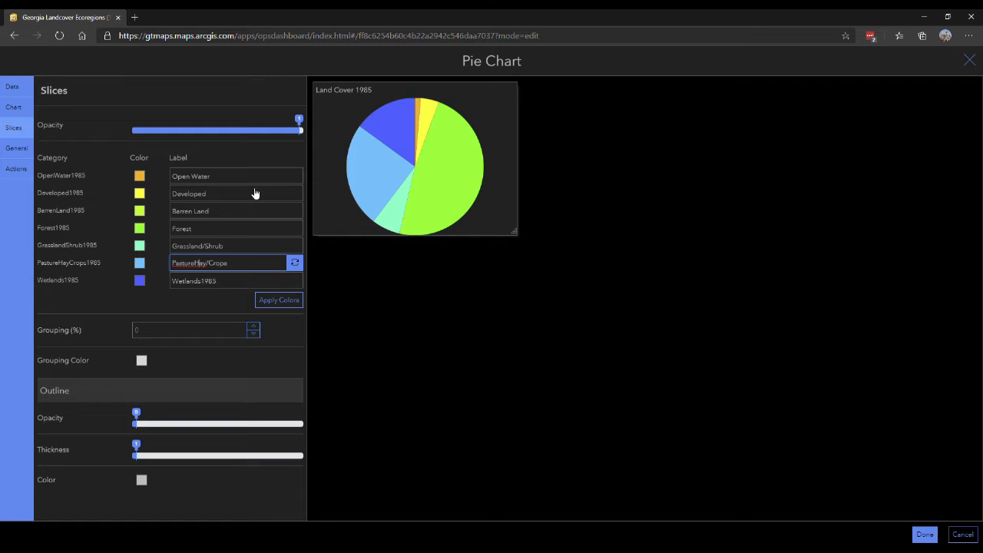
key("Tab")
key("End")
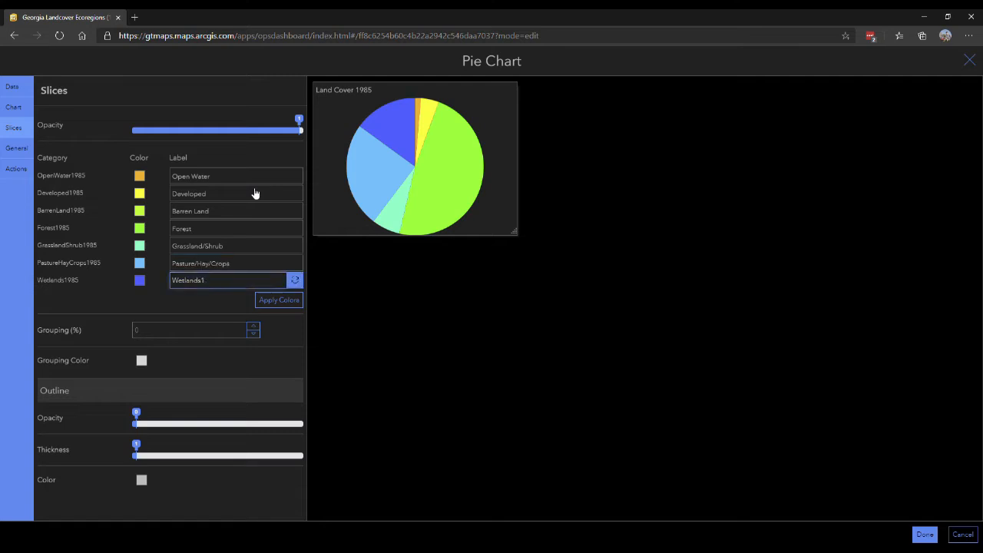
Recolor the Open Water slice with hex value #476ba0 and the Developed slice with the copied red hex value
left_click(140, 176)
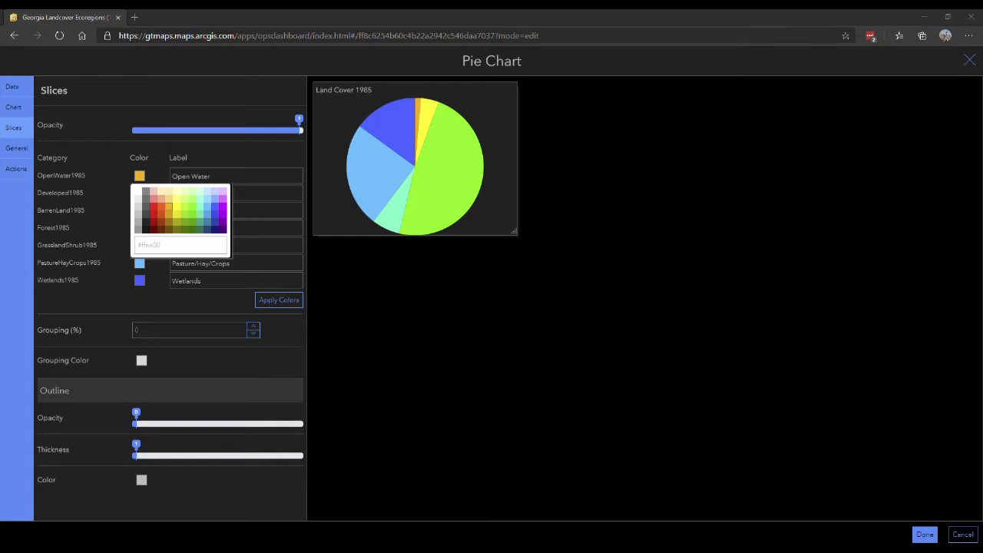
left_click_drag(178, 246, 139, 246)
type("#476ba0")
key("Return")
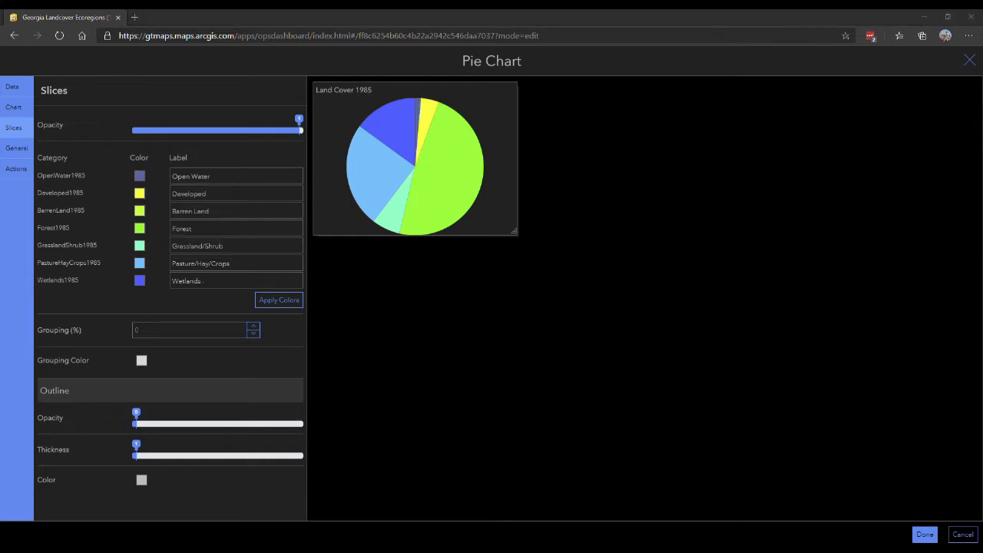
left_click(139, 193)
left_click_drag(158, 263, 141, 269)
key("ctrl+v")
key("Return")
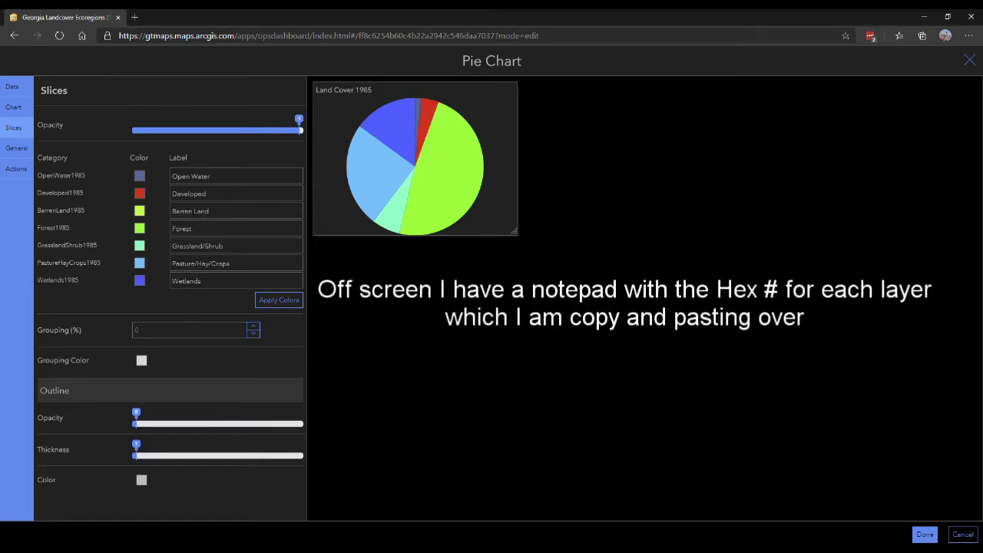
Recolor the Barren Land slice gray and the Forest slice muted green using the copied hex values
left_click(139, 211)
left_click_drag(163, 279, 134, 289)
left_click(210, 309)
key("alt+Tab")
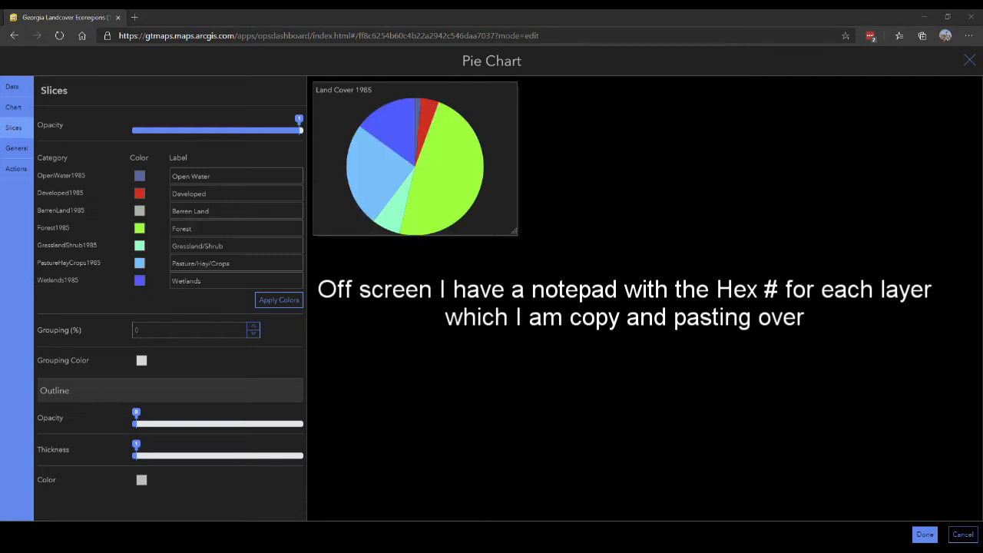
left_click(144, 229)
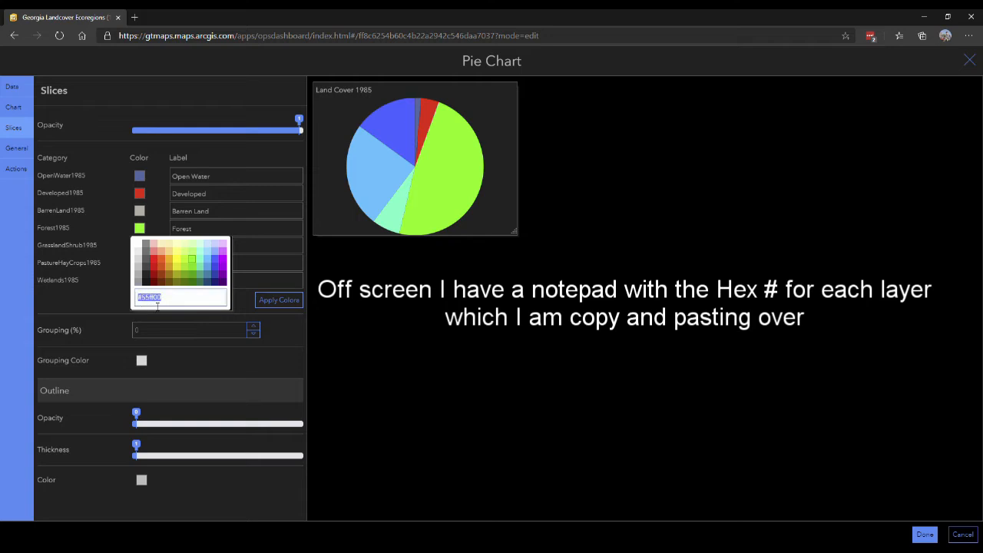
key("ctrl+v")
left_click(294, 379)
key("alt+Tab")
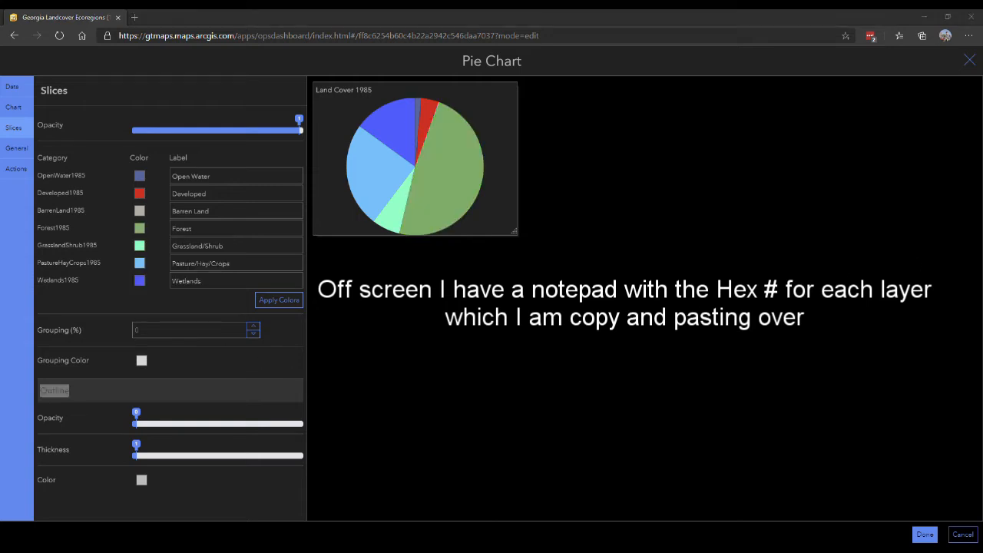
Recolor the Grassland/Shrub slice tan and the Pasture/Hay/Crops slice mustard yellow using the copied hex values
left_click(140, 246)
double_click(150, 316)
key("ctrl+v")
left_click(260, 382)
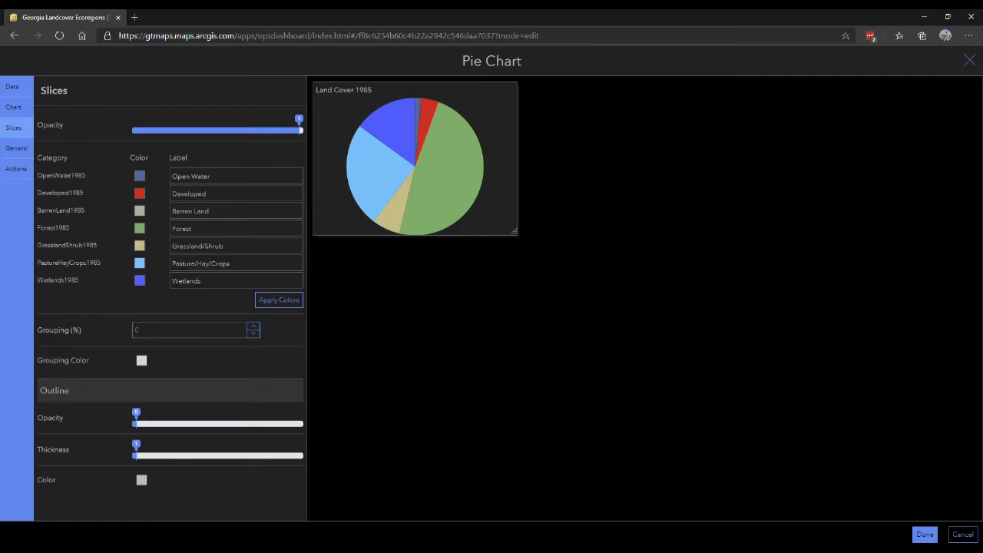
key("alt+Tab")
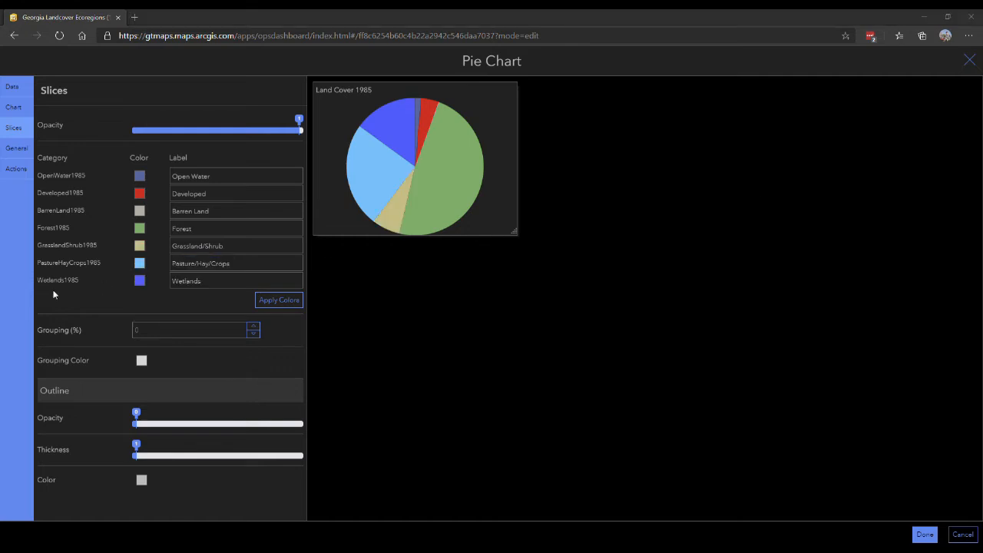
left_click(141, 265)
double_click(149, 333)
key("ctrl+v")
left_click(245, 371)
key("alt+Tab")
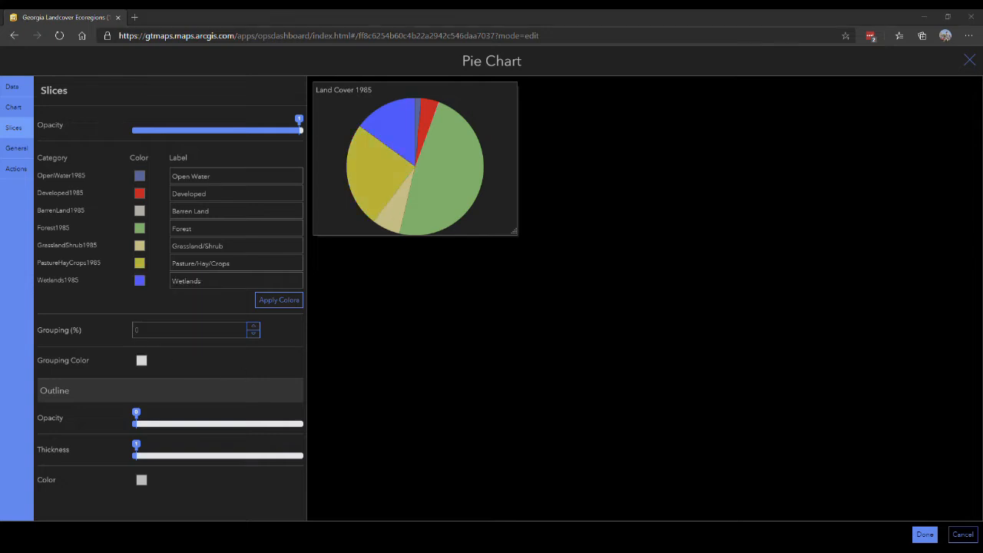
Recolor the Wetlands slice pale blue with its copied hex value and finish configuring the 1985 pie chart
left_click(140, 281)
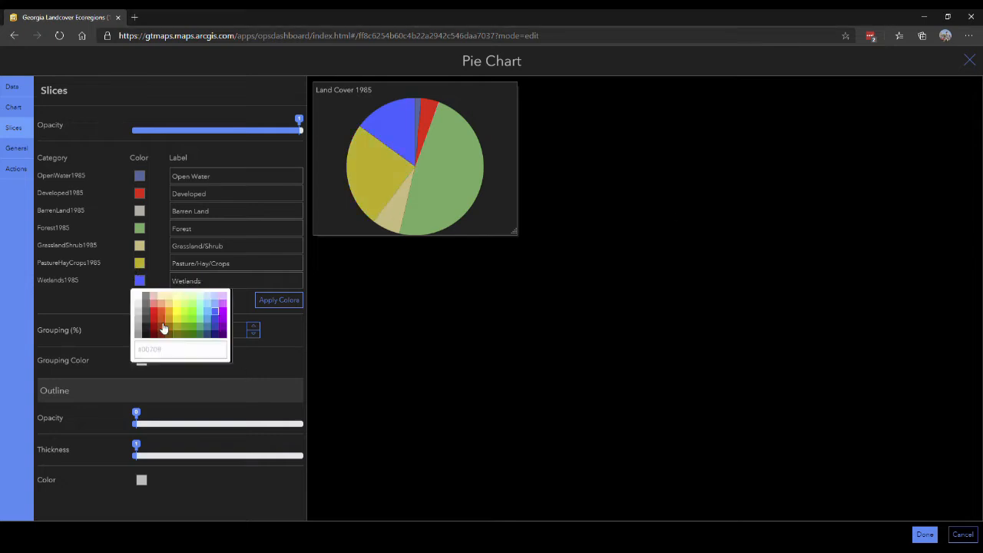
key("ctrl+v")
left_click(239, 390)
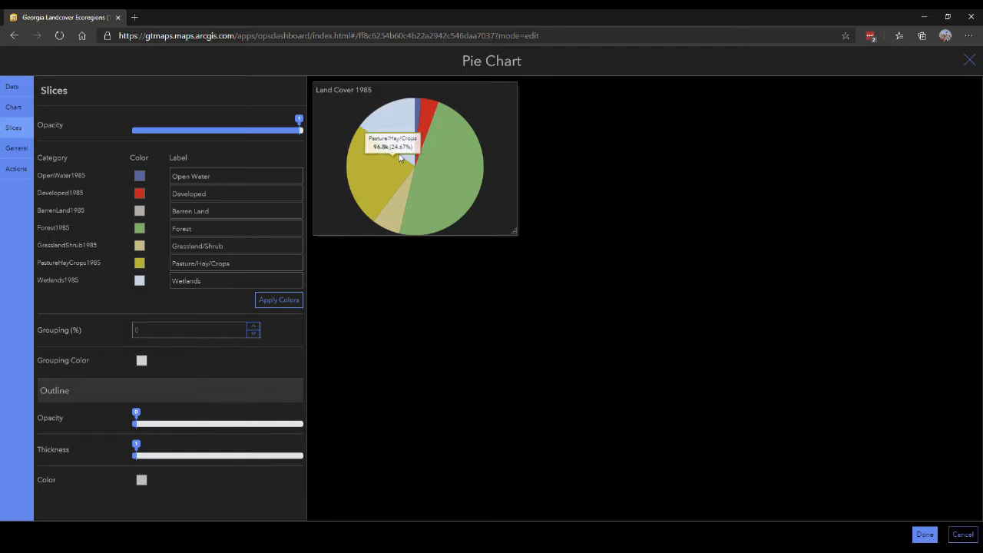
left_click(927, 535)
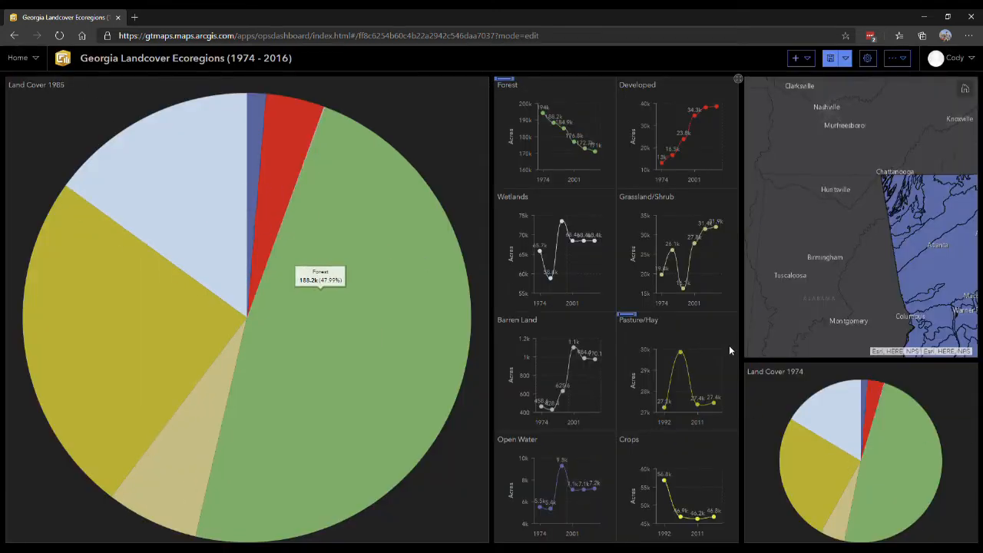
Review the slice colors and labels in the Land Cover 1974 pie chart's configuration
mouse_move(756, 389)
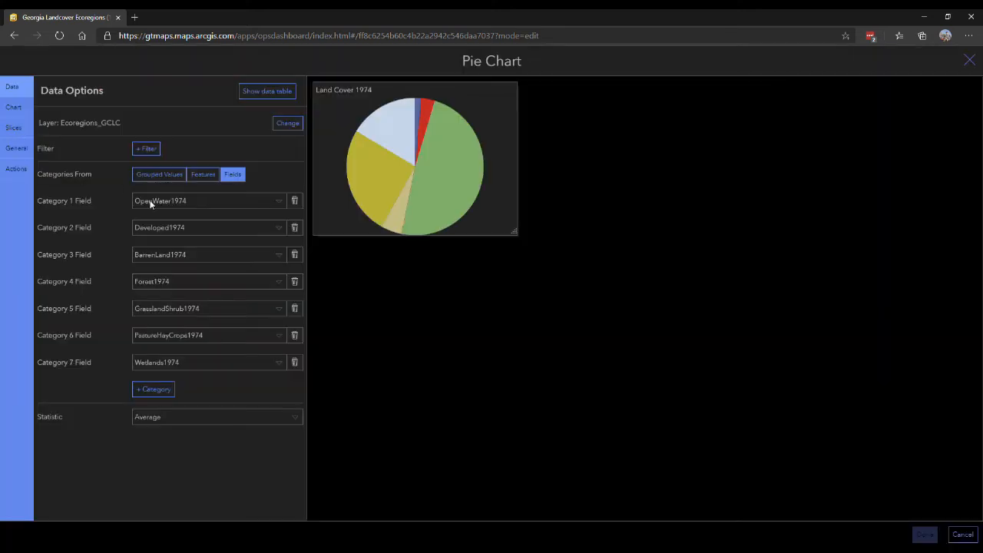
left_click(13, 126)
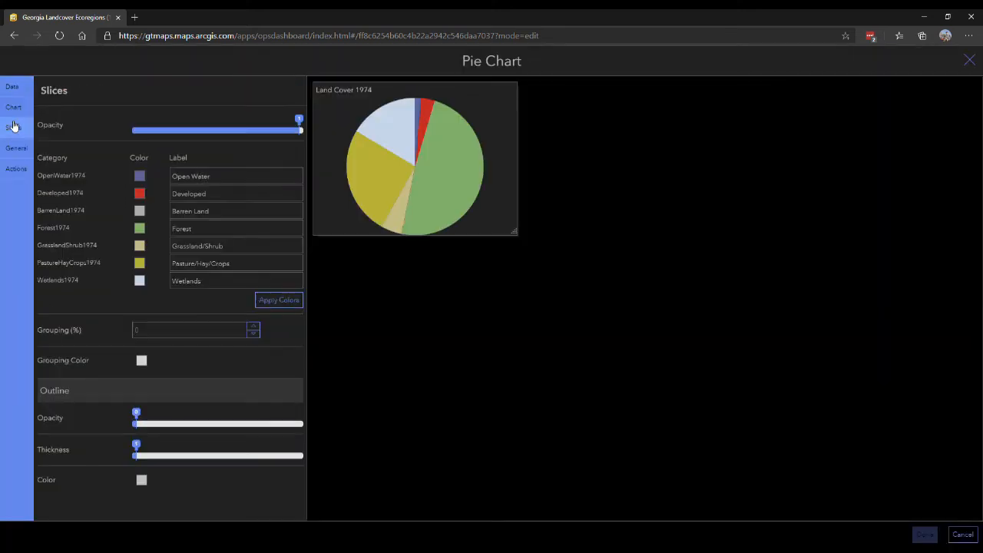
left_click(930, 536)
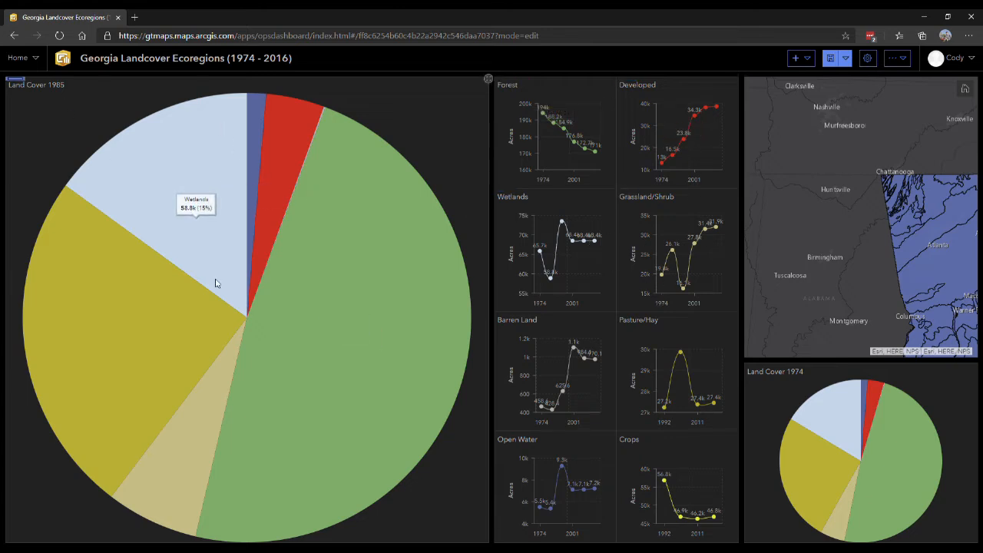
Move the Land Cover 1985 pie chart onto the Land Cover 1974 chart so that the two items are stacked
mouse_move(15, 86)
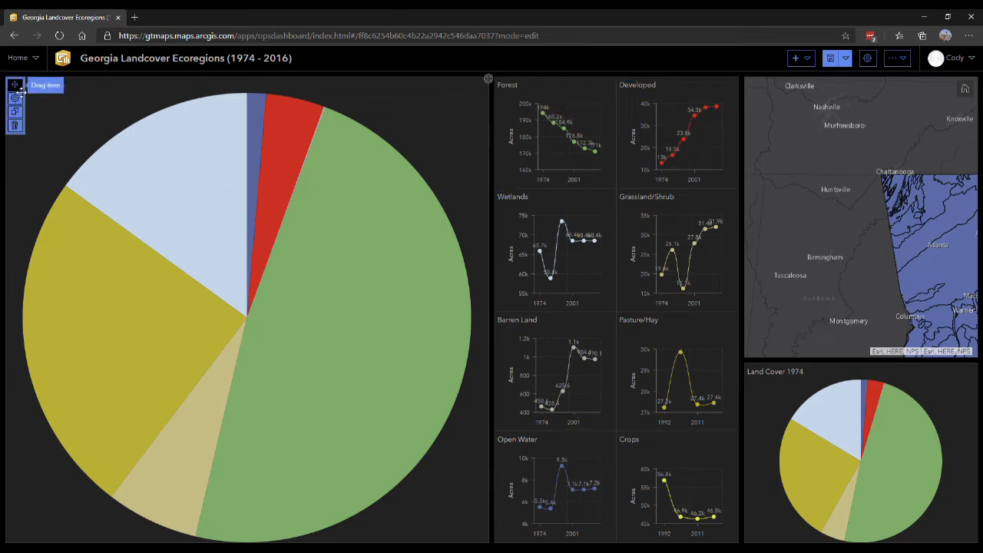
mouse_move(15, 87)
left_mouse_down()
mouse_move(112, 152)
mouse_move(199, 185)
mouse_move(522, 260)
mouse_move(835, 354)
mouse_move(862, 406)
mouse_move(864, 453)
left_mouse_up()
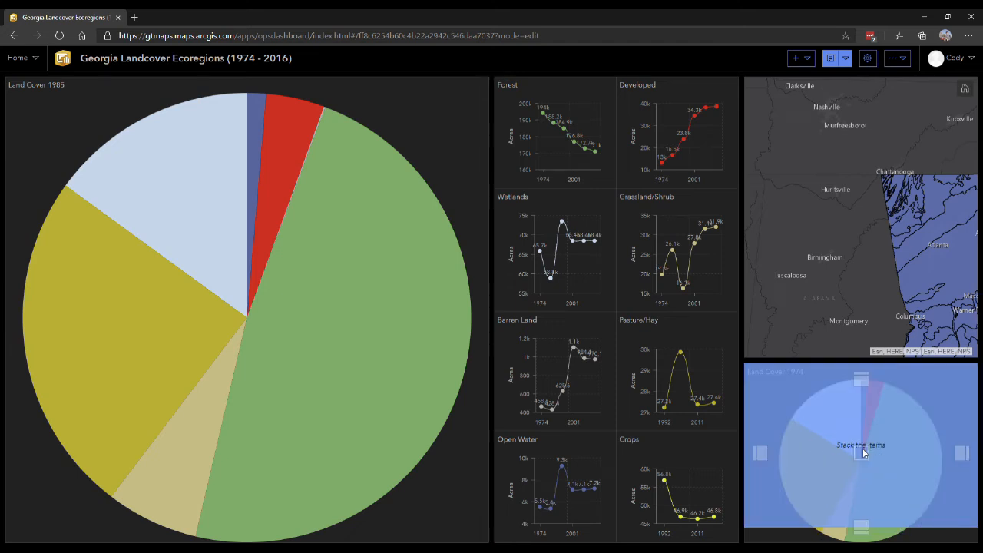
mouse_move(866, 453)
left_mouse_down()
mouse_move(864, 413)
mouse_move(875, 446)
mouse_move(854, 455)
mouse_move(862, 444)
mouse_move(875, 463)
mouse_move(859, 447)
mouse_move(872, 448)
mouse_move(854, 454)
mouse_move(869, 420)
mouse_move(859, 459)
left_mouse_up()
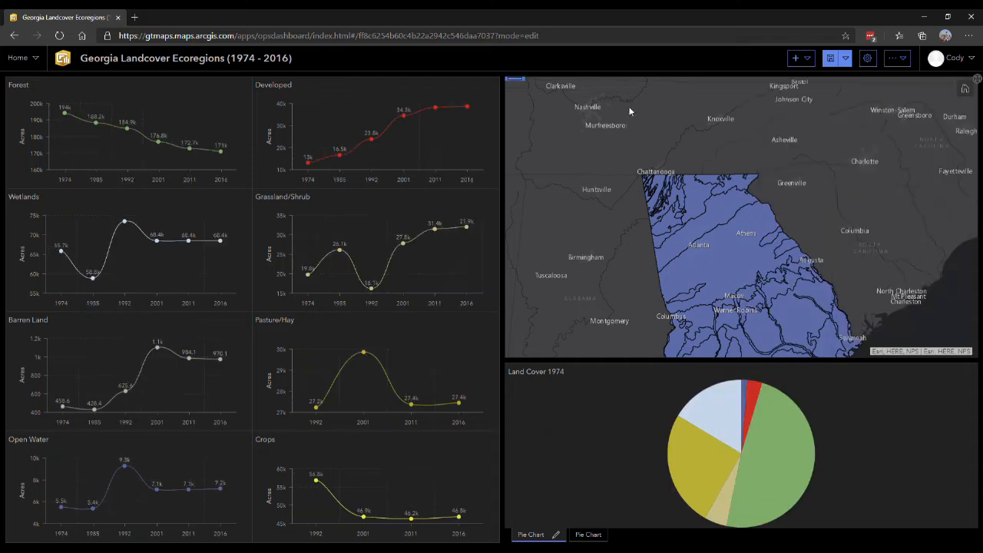
Switch back and forth between the stacked 1974 and 1985 pie charts to compare them
left_click(589, 536)
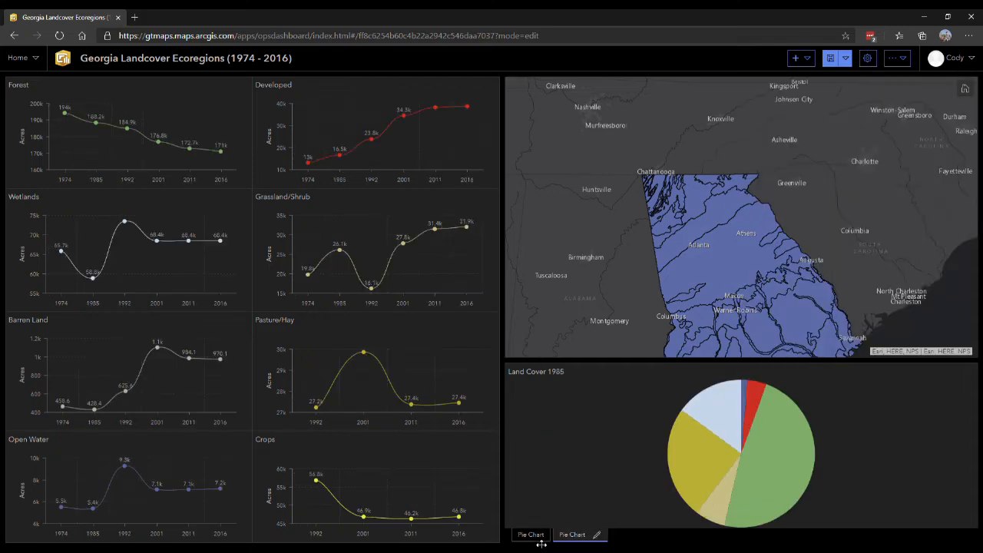
left_click(535, 540)
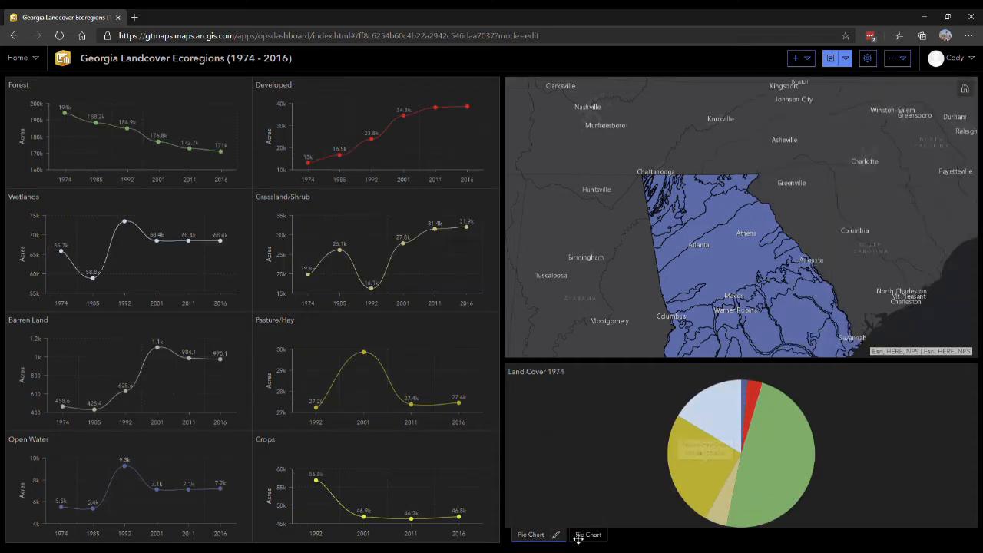
left_click(588, 535)
left_click(531, 536)
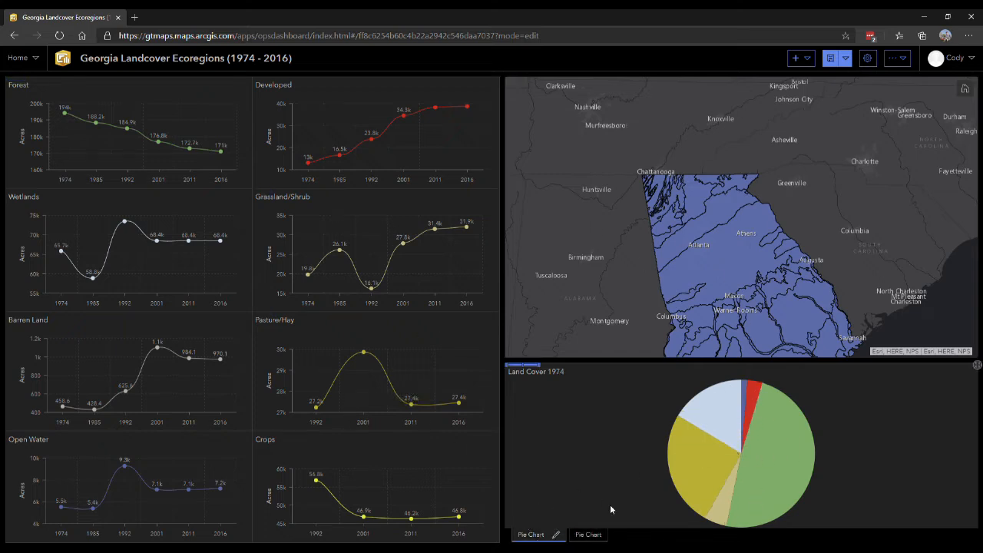
left_click(589, 536)
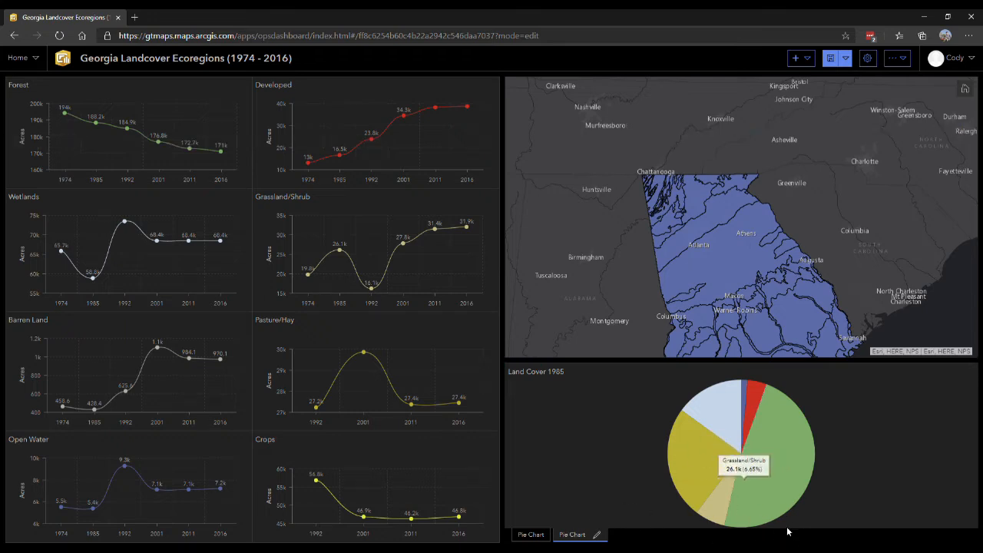
Reorder the stack to put the Land Cover 1985 chart first and rename its tab "1985"
left_click_drag(587, 539, 530, 538)
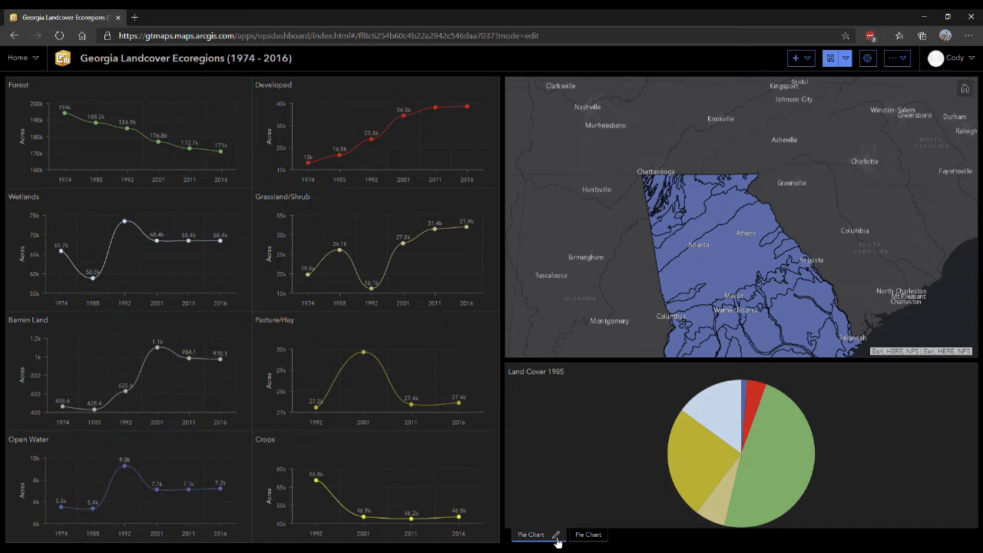
left_click(557, 537)
type("1985")
key("Return")
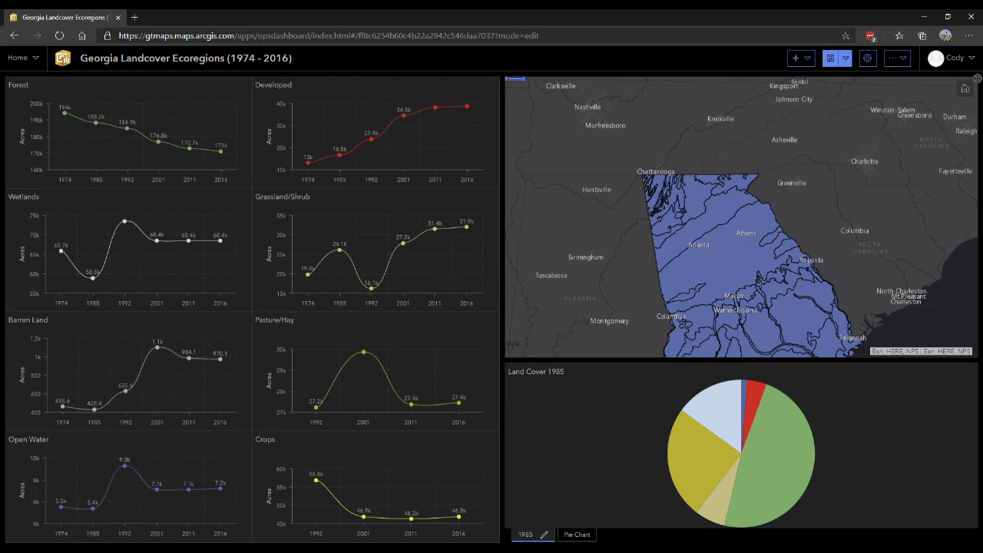
Rename the stacked Land Cover 1974 chart's tab "1974"
left_click(577, 535)
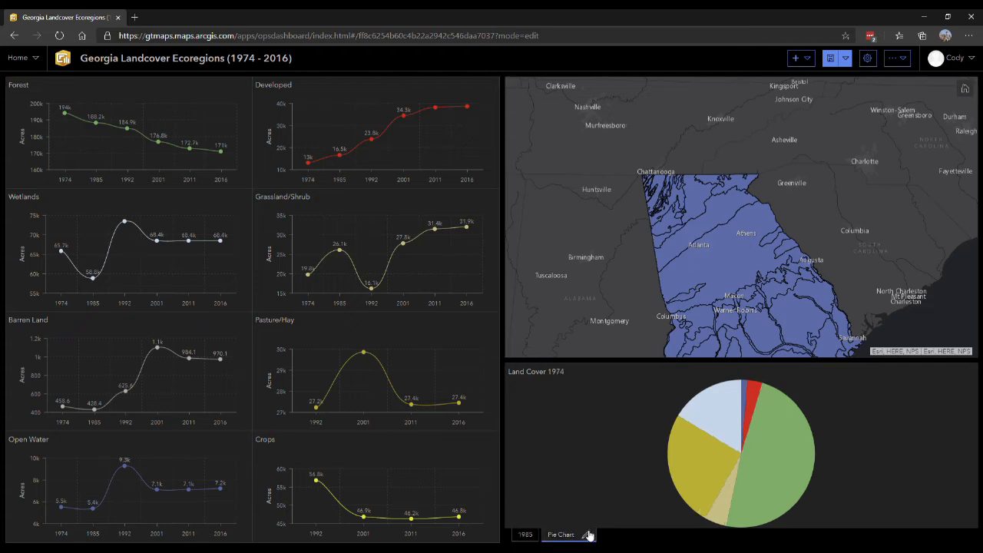
left_click(589, 536)
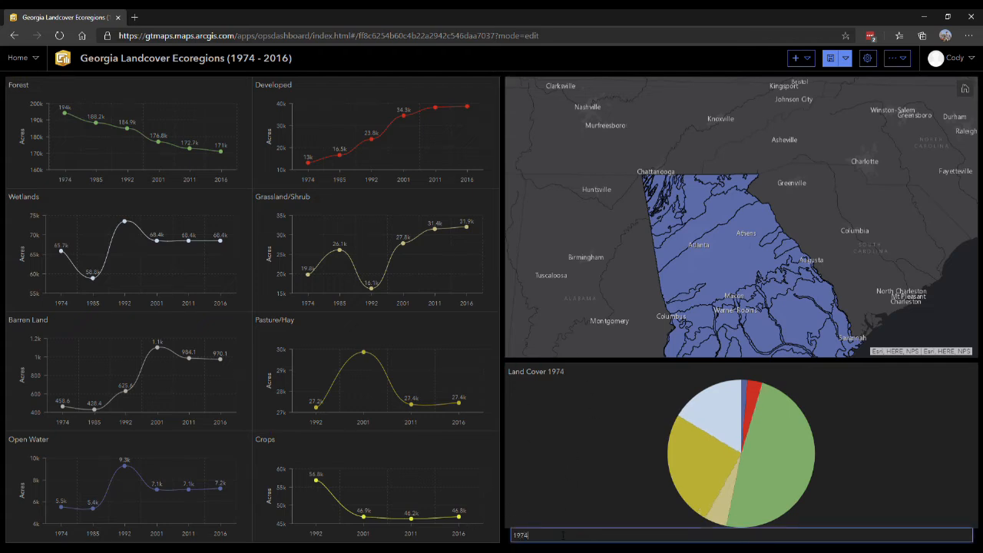
type("1974")
key("Return")
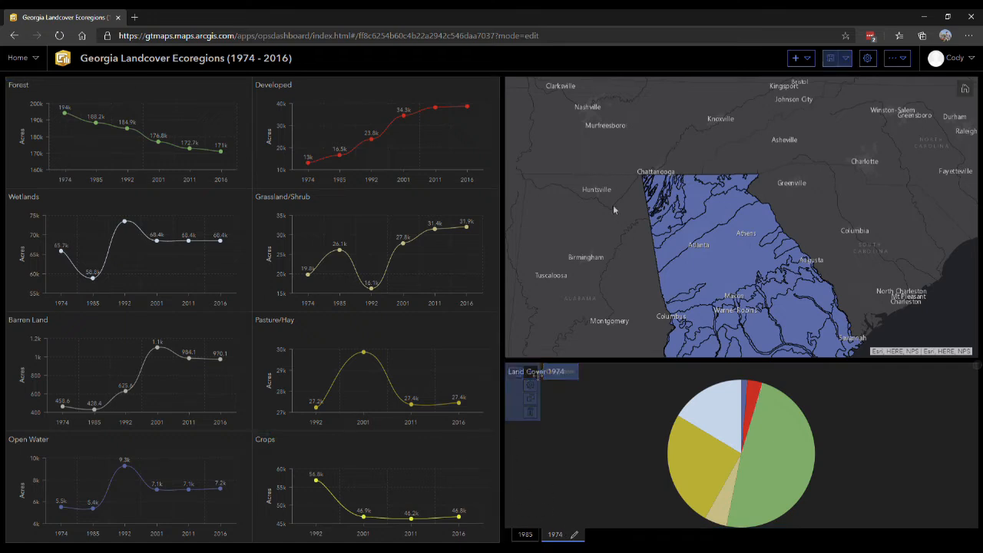
Duplicate the 1985 pie chart and set the copy's first two category fields to OpenWater1992 and Developed1992
left_click(525, 534)
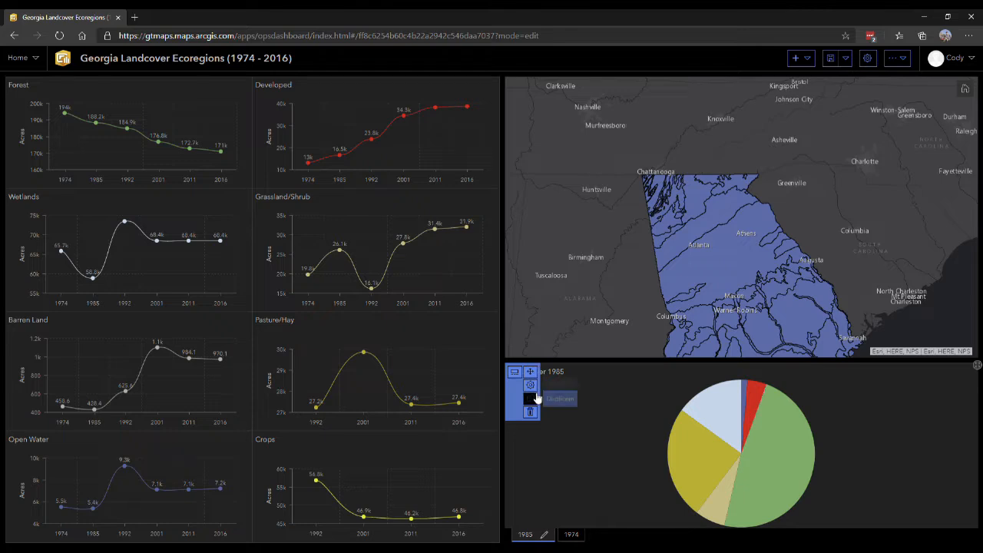
left_click(513, 386)
left_click(204, 200)
scroll(187, 262, "down", 2)
left_click(187, 263)
left_click(204, 227)
scroll(219, 292, "down", 1)
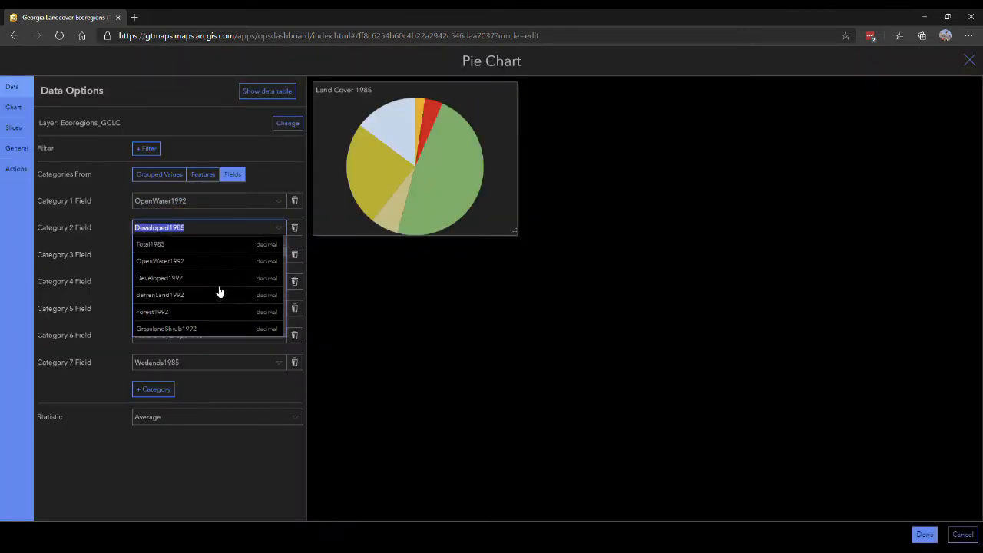
left_click(220, 324)
Set the third and fourth category fields to BarrenLand1992 and Forest1992
left_click(216, 254)
scroll(222, 318, "down", 1)
left_click(221, 335)
left_click(217, 282)
left_click(221, 376)
Set the fifth and sixth category fields to GrasslandShrub1992 and PastureHay1992
left_click(217, 309)
scroll(213, 369, "down", 1)
left_click(216, 403)
left_click(213, 336)
scroll(217, 401, "down", 1)
left_click(219, 427)
Set the seventh category field to Crops1992 and add an eighth category using Wetlands1992
left_click(221, 373)
scroll(193, 428, "down", 1)
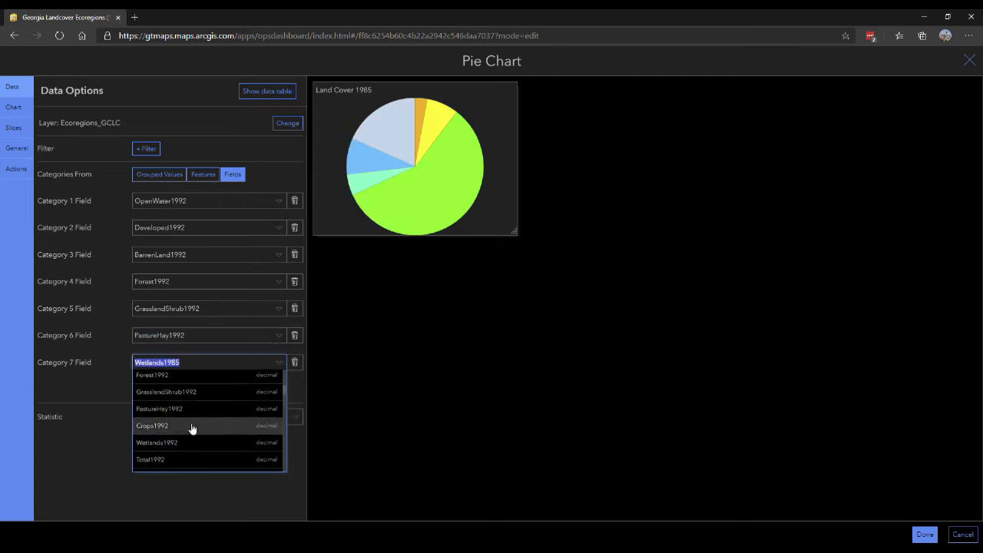
left_click(193, 428)
left_click(153, 389)
left_click(233, 390)
scroll(223, 466, "down", 1)
left_click(192, 493)
left_click(13, 107)
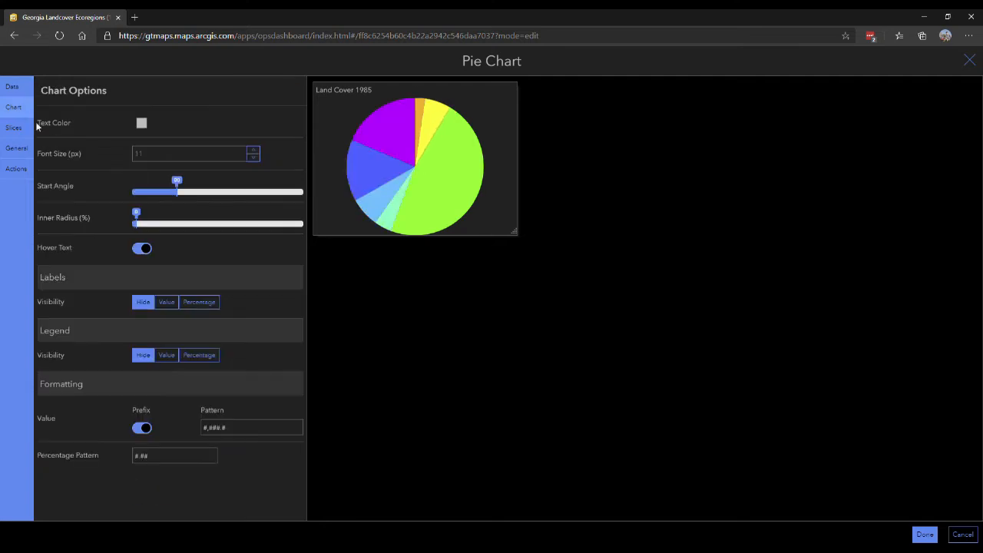
Relabel the first two slices of the 1992 pie chart as Open Water and Developed
left_click(13, 128)
left_click(244, 175)
key("BackSpace")
key("BackSpace")
key("BackSpace")
key("Tab")
key("End")
key("BackSpace")
key("BackSpace")
key("BackSpace")
key("BackSpace")
Relabel the BarrenLand1992 slice as Barren Land and the Forest1992 slice as Forest
key("Tab")
key("End")
key("BackSpace")
key("BackSpace")
key("BackSpace")
key("BackSpace")
key("Left")
key("Left")
key("Left")
key("Left")
key("Tab")
key("End")
key("BackSpace")
key("BackSpace")
key("BackSpace")
key("BackSpace")
Relabel the GrasslandShrub1992 slice as Grassland/Shrub and the PastureHay1992 slice as Pasture/Hay
key("Tab")
key("End")
key("BackSpace")
key("BackSpace")
type("/")
key("Tab")
key("End")
key("BackSpace")
key("BackSpace")
key("BackSpace")
key("BackSpace")
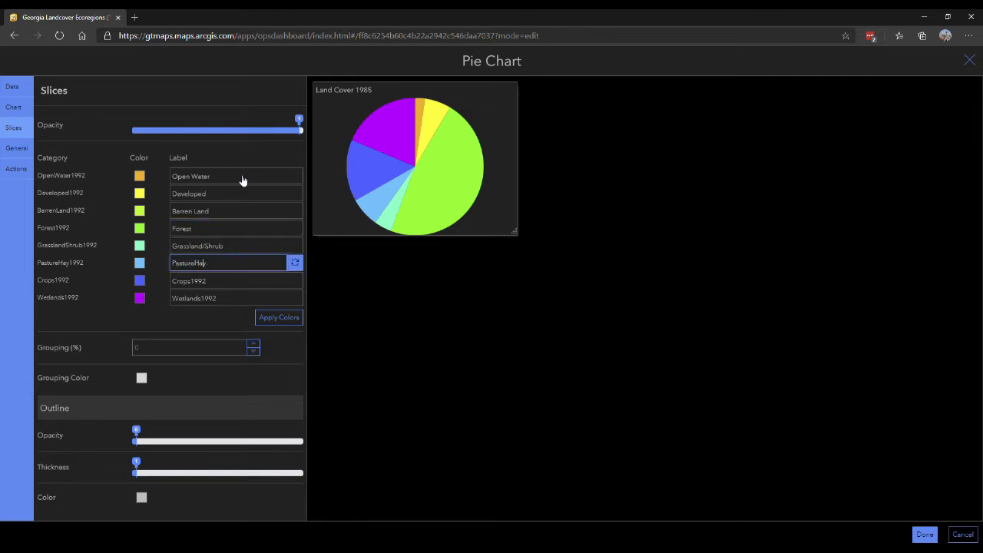
type("/")
Relabel the last two slices as Crops and Wetlands
key("Tab")
key("End")
key("BackSpace")
key("BackSpace")
key("BackSpace")
key("BackSpace")
key("Tab")
key("End")
Recolor the Open Water slice slate blue and the Developed slice red by entering their color codes
left_click(139, 176)
triple_click(151, 247)
key("ctrl+v")
key("Return")
left_click(139, 194)
triple_click(172, 264)
key("ctrl+v")
key("Return")
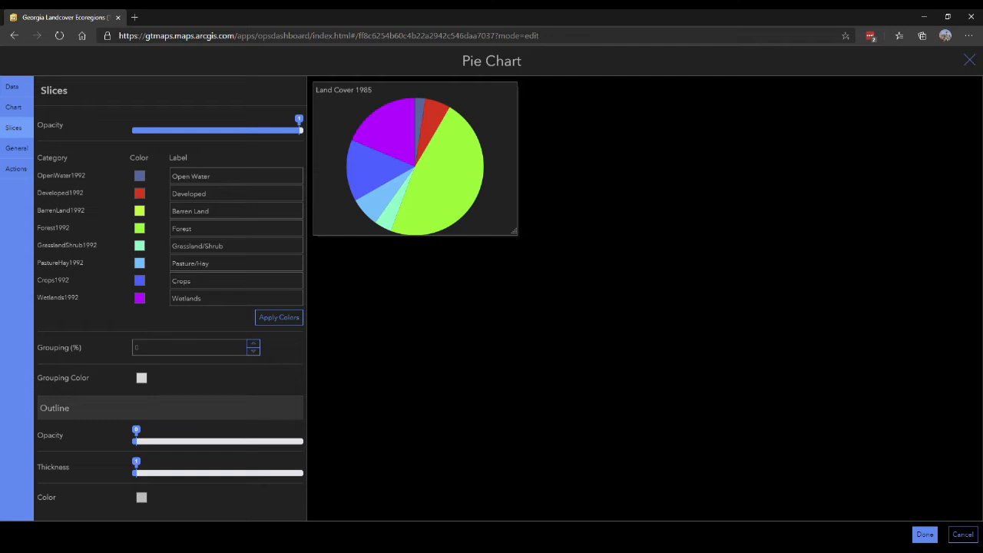
Recolor the Barren Land slice light gray and the Forest slice muted green
left_click(139, 210)
triple_click(171, 281)
key("ctrl+v")
key("Return")
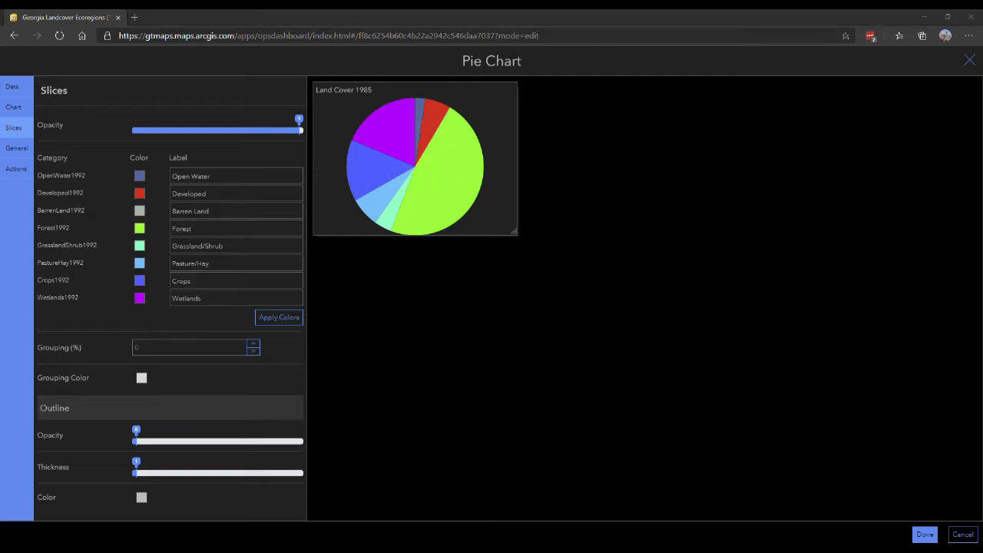
left_click(139, 228)
triple_click(154, 301)
key("ctrl+v")
key("Return")
Recolor the Grassland/Shrub slice tan and the Pasture/Hay slice dark mustard yellow
left_click(139, 246)
triple_click(153, 317)
key("ctrl+v")
key("Return")
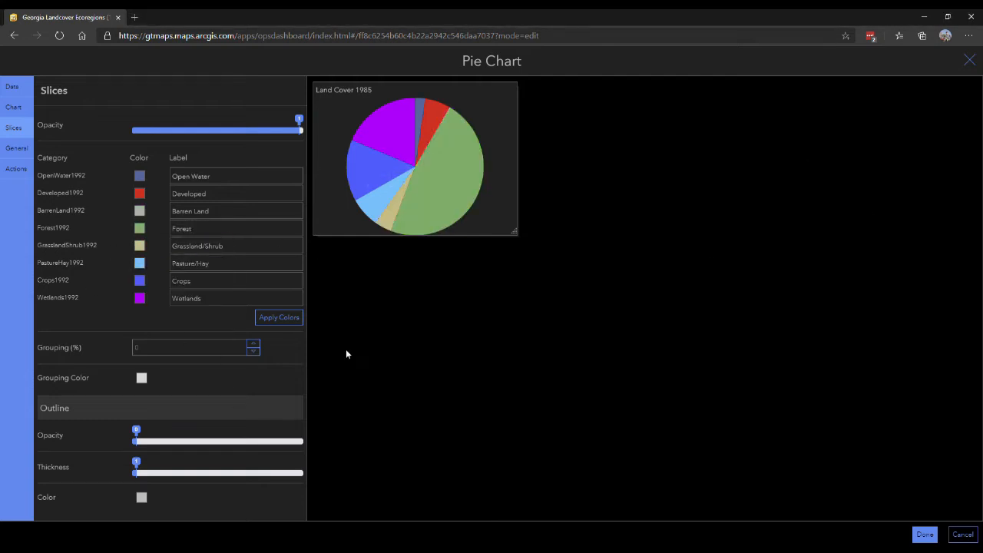
left_click(139, 262)
triple_click(153, 334)
key("ctrl+v")
key("Return")
Recolor the Crops slice bright yellow and the Wetlands slice pale blue
left_click(139, 280)
triple_click(153, 351)
key("ctrl+v")
key("Return")
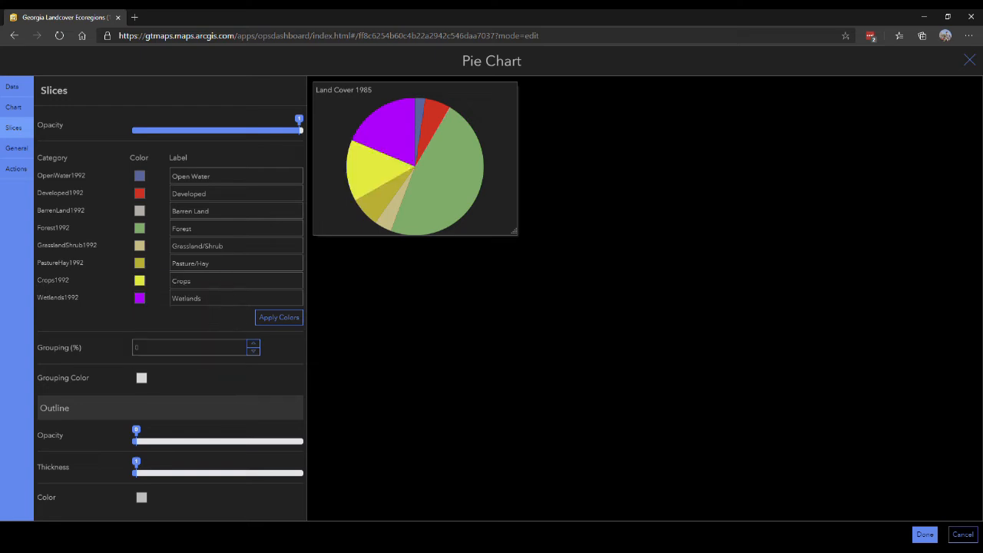
left_click(139, 299)
triple_click(154, 369)
key("ctrl+v")
key("Return")
Change the chart title to Land Cover 1992, finish the configuration and name its stacked tab 1992
left_click(16, 147)
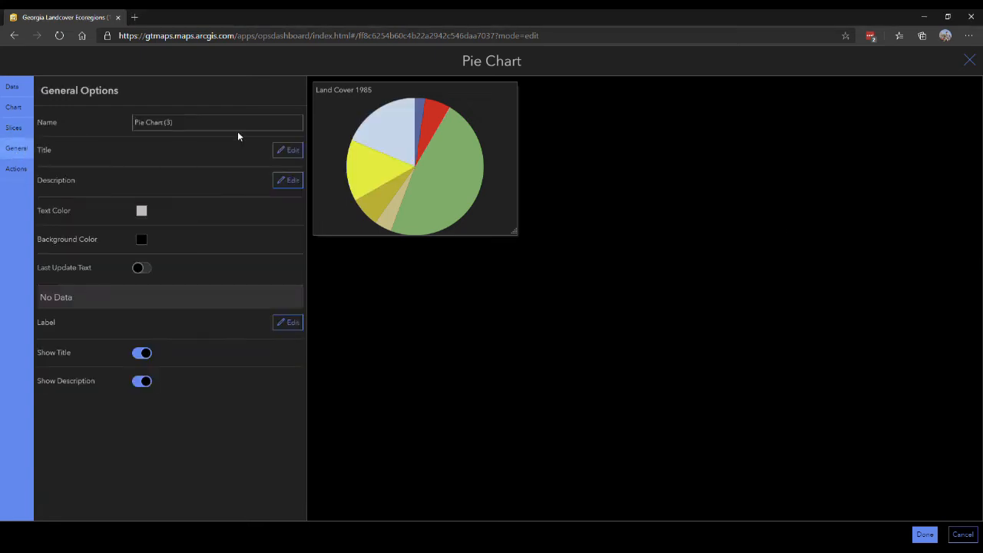
left_click(289, 150)
left_click(116, 214)
key("BackSpace")
left_click(925, 535)
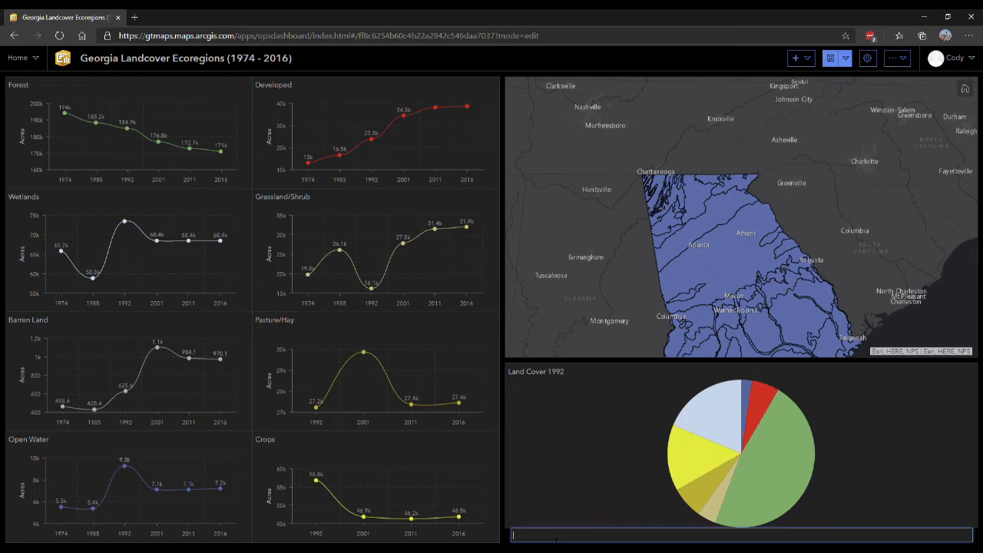
type("1992")
key("Return")
Duplicate the 1992 pie chart and set the copy's first two category fields to OpenWater2001 and Developed2001
mouse_move(518, 366)
left_click(522, 400)
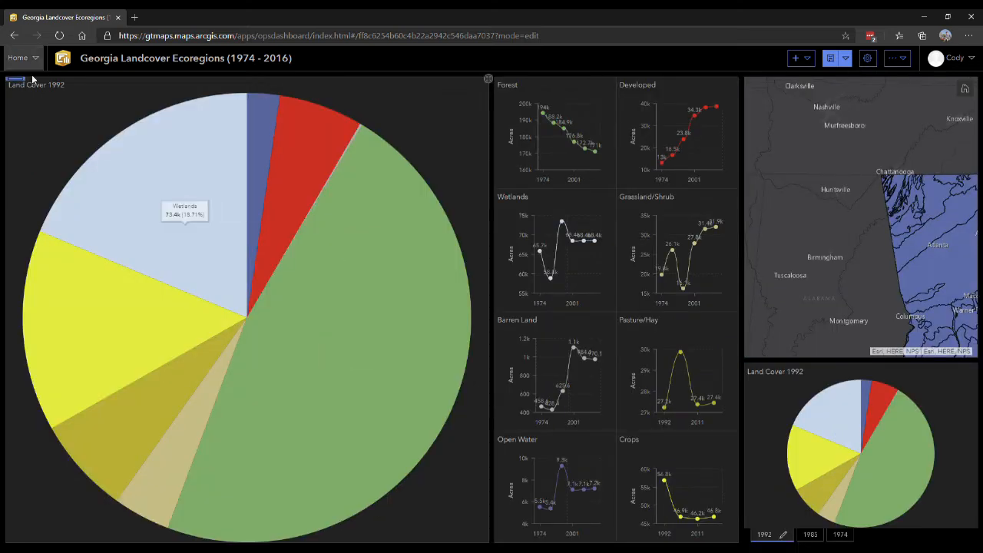
mouse_move(19, 80)
left_click(25, 99)
left_click(183, 200)
scroll(204, 283, "down", 2)
left_click(204, 275)
left_click(232, 227)
scroll(206, 301, "down", 4)
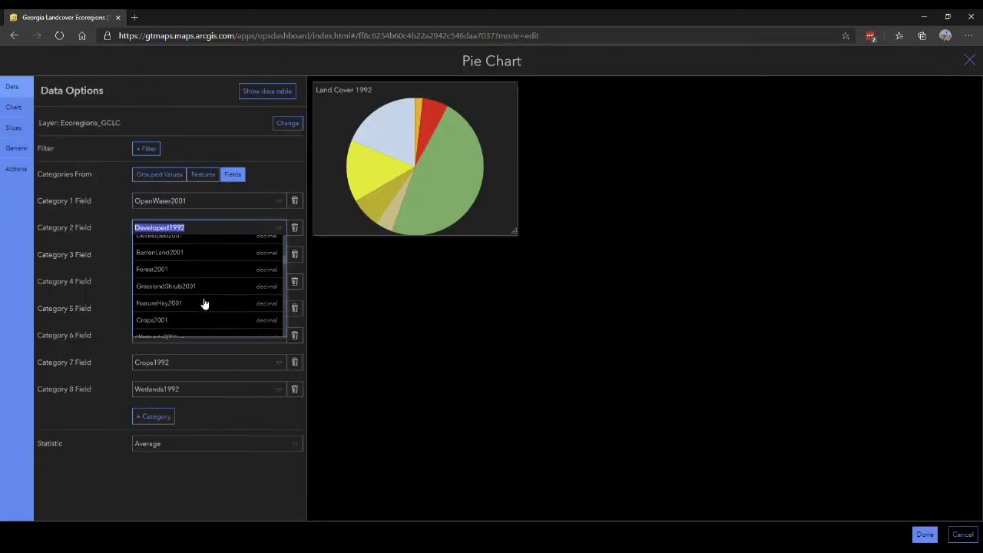
left_click(204, 318)
Set the third and fourth category fields to BarrenLand2001 and Forest2001
left_click(211, 254)
scroll(212, 324, "down", 5)
left_click(212, 327)
left_click(220, 283)
scroll(186, 327, "down", 5)
left_click(185, 330)
Set the fifth and sixth category fields to GrasslandShrub2001 and PastureHay2001
left_click(196, 309)
scroll(207, 377, "down", 5)
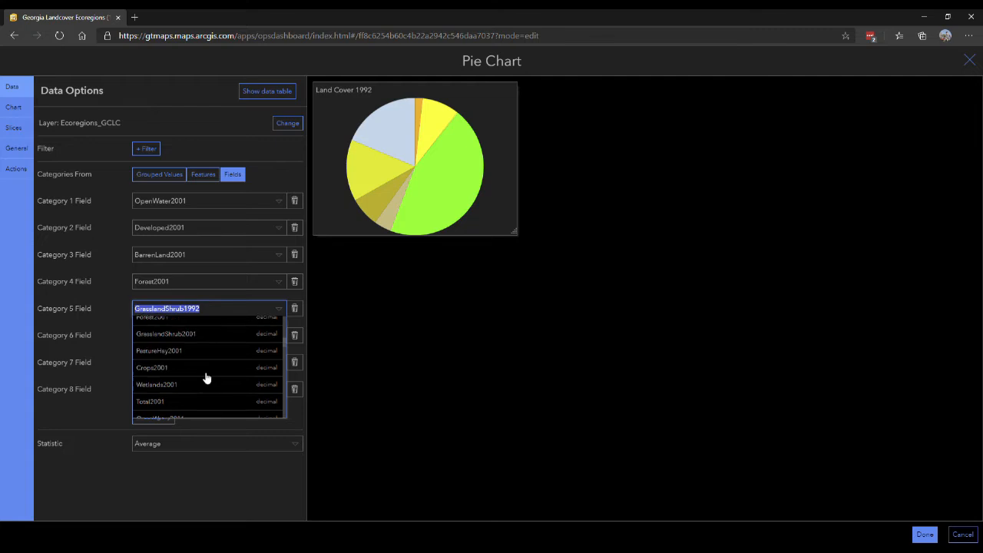
left_click(208, 377)
left_click(219, 335)
left_click(225, 400)
Set the seventh and eighth category fields to Crops2001 and Wetlands2001
left_click(223, 365)
scroll(186, 440, "down", 5)
left_click(185, 436)
left_click(207, 390)
scroll(215, 456, "down", 5)
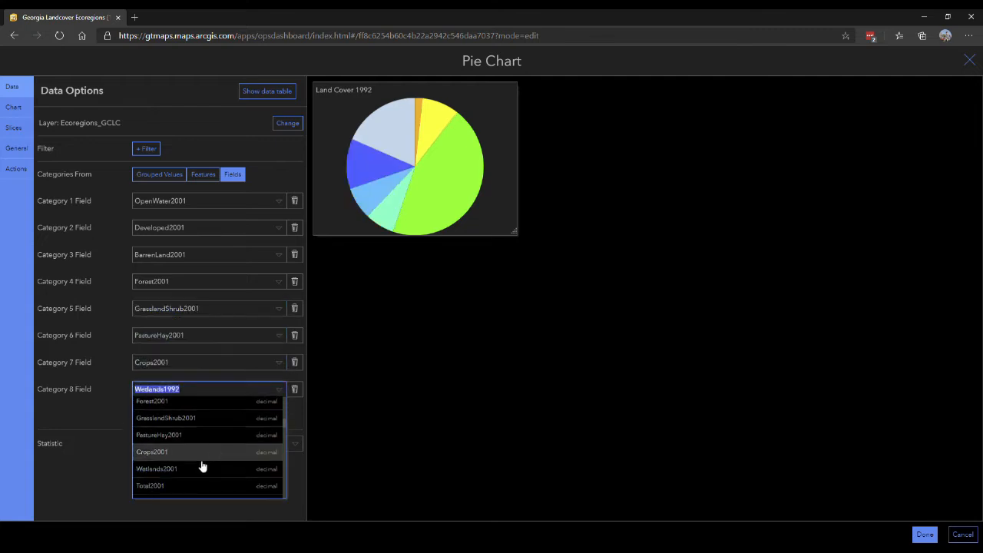
left_click(216, 468)
Relabel the OpenWater2001 and Developed2001 slices as Open Water and Developed
left_click(14, 129)
left_click(253, 176)
key("Left")
key("Left")
key("Left")
key("Left")
key("Left")
key("Tab")
key("End")
key("BackSpace")
key("BackSpace")
key("BackSpace")
key("BackSpace")
Relabel the BarrenLand2001 and Forest2001 slices as Barren/Land and Forest
key("Tab")
key("End")
key("BackSpace")
key("BackSpace")
key("BackSpace")
key("BackSpace")
key("Left")
key("Left")
key("Left")
key("Left")
type("/")
key("Tab")
key("End")
key("BackSpace")
key("BackSpace")
key("BackSpace")
key("BackSpace")
Relabel the GrasslandShrub2001 and PastureHay2001 slices as Grassland/Shrub and Pasture/Hay
key("Tab")
key("End")
type("/")
key("Tab")
key("End")
key("BackSpace")
key("BackSpace")
key("BackSpace")
key("BackSpace")
key("Left")
key("Left")
key("Left")
type("/")
Relabel the Crops2001 and Wetlands2001 slices as Crops and Wetlands
key("Tab")
key("End")
key("BackSpace")
key("BackSpace")
key("BackSpace")
key("BackSpace")
key("Tab")
key("End")
key("BackSpace")
key("BackSpace")
key("BackSpace")
key("BackSpace")
Recolor the Open Water slice muted blue and the Developed slice red by pasting their color codes
left_click(139, 176)
double_click(171, 246)
key("ctrl+v")
left_click(179, 330)
left_click(139, 194)
left_click_drag(173, 266, 134, 333)
key("ctrl+v")
left_click(181, 327)
Recolor the Barren/Land slice gray and the Forest slice muted green with pasted color codes
left_click(139, 210)
key("ctrl+v")
left_click(139, 228)
key("ctrl+v")
left_click(214, 319)
Recolor the Grassland/Shrub slice tan and the Pasture/Hay slice olive yellow with pasted color codes
left_click(139, 246)
key("ctrl+v")
left_click(201, 335)
left_click(139, 263)
key("ctrl+v")
left_click(201, 353)
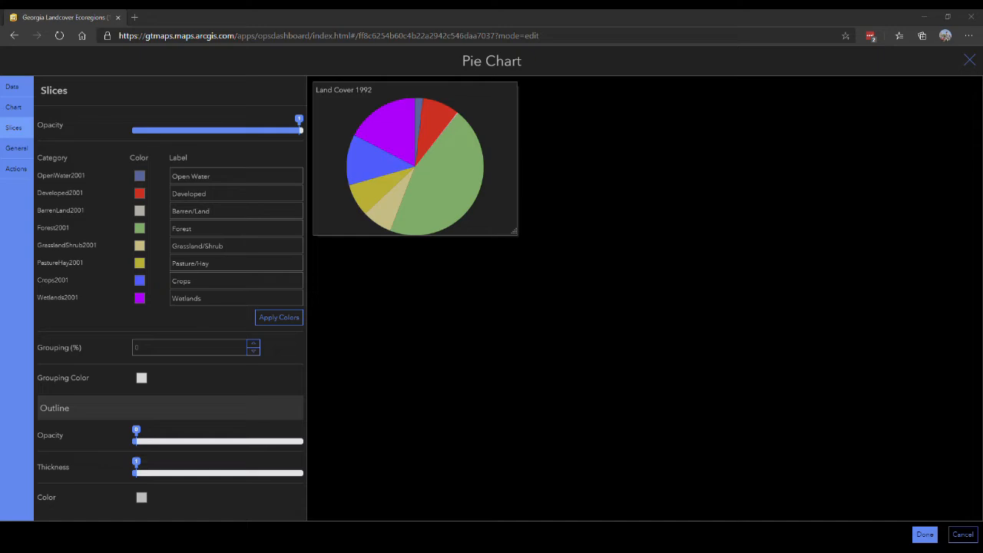
Recolor the Wetlands slice pale blue and the Crops slice bright yellow with pasted color codes
left_click(139, 298)
left_click_drag(174, 368, 134, 351)
key("ctrl+v")
left_click(139, 280)
key("ctrl+v")
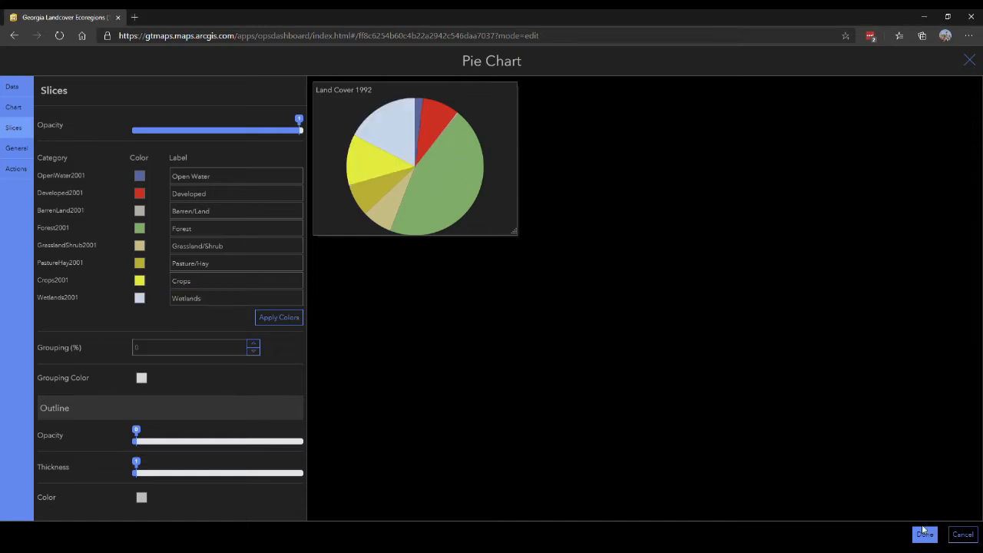
Change the chart title to Land Cover 2001 and stack the finished chart with the other yearly pie charts
left_click(16, 148)
left_click(287, 150)
left_click(114, 224)
key("BackSpace")
key("BackSpace")
key("BackSpace")
key("BackSpace")
type("2001")
left_click(925, 534)
left_click_drag(15, 86, 870, 440)
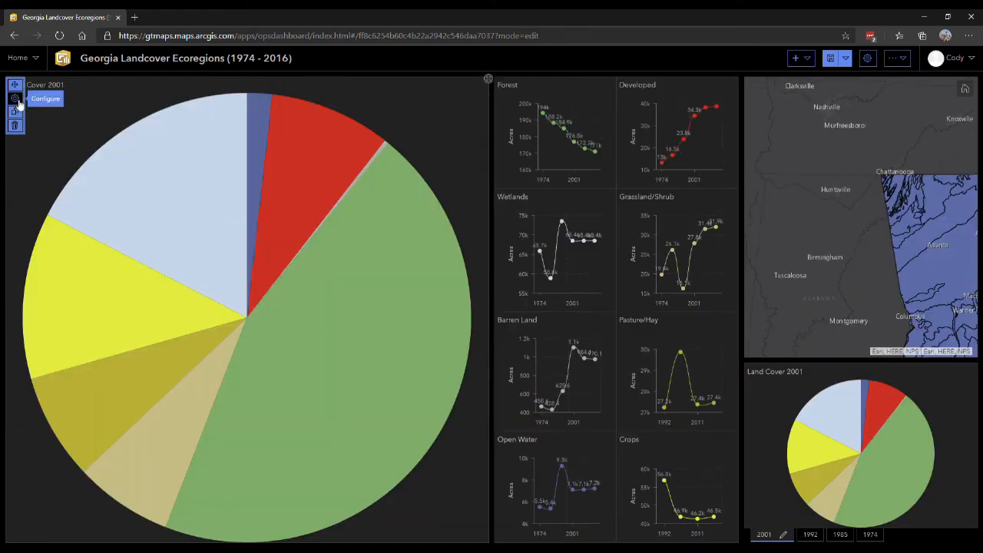
Configure the copy of the 2001 pie chart with OpenWater2011, Developed2011 and BarrenLand2011 as its first three category fields
left_click(13, 97)
left_click(225, 282)
left_click(195, 230)
left_click(215, 301)
left_click(215, 254)
left_click(221, 286)
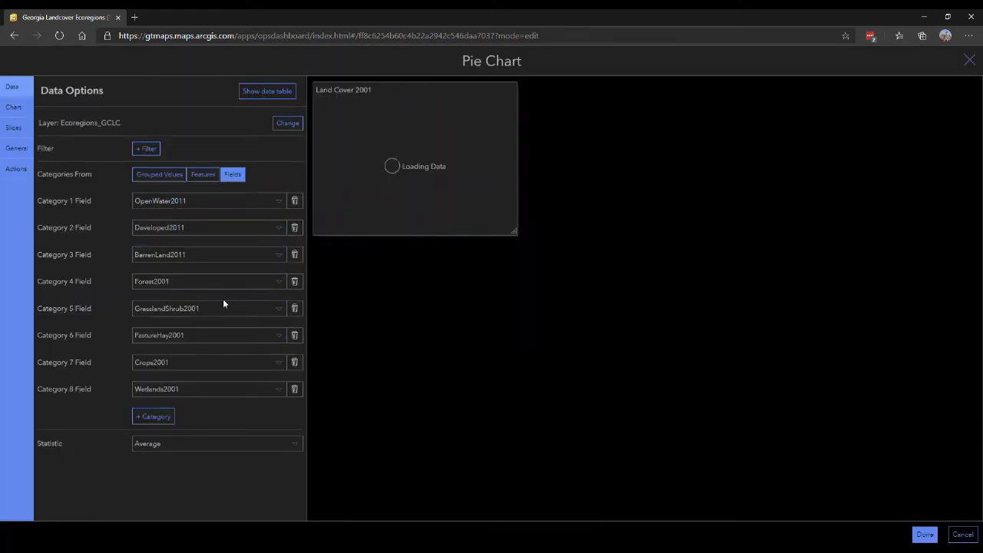
Set the fourth, fifth and sixth category fields to Forest2011, Grassland2011 and PastureHay2011
left_click(208, 281)
left_click(199, 330)
left_click(212, 308)
left_click(193, 408)
left_click(215, 336)
scroll(210, 434, "down", 2)
left_click(198, 430)
Set the seventh and eighth category fields to Crops2011 and Wetlands2011
left_click(218, 362)
scroll(222, 423, "down", 2)
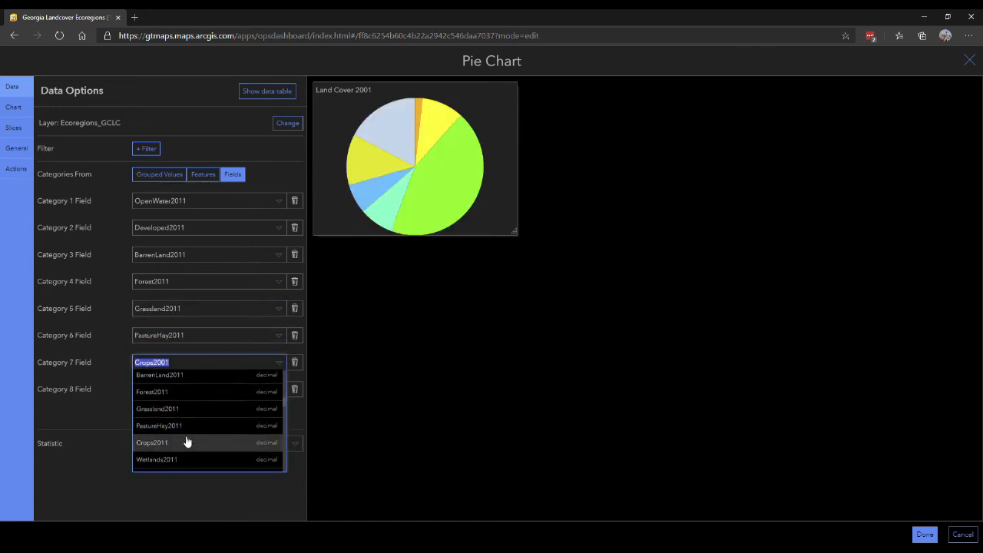
left_click(187, 441)
left_click(207, 389)
left_click(215, 445)
Relabel the OpenWater2011 slice as Open Water
left_click(14, 128)
left_click(260, 179)
key("End")
key("BackSpace")
key("BackSpace")
key("BackSpace")
key("BackSpace")
key("BackSpace")
key("BackSpace")
key("BackSpace")
key("BackSpace")
key("BackSpace")
type("Water")
Relabel the Developed2011 and BarrenLand2011 slices as Developed and Barren Land
key("Tab")
key("End")
key("BackSpace")
key("BackSpace")
key("BackSpace")
key("BackSpace")
key("Tab")
key("End")
key("BackSpace")
key("BackSpace")
key("BackSpace")
key("BackSpace")
key("Left")
key("Left")
key("Left")
key("Left")
Relabel the Forest2011 and Grassland2011 slices as Forest and Grassland
key("Tab")
key("End")
key("BackSpace")
key("BackSpace")
key("BackSpace")
key("BackSpace")
key("Tab")
key("End")
key("BackSpace")
key("BackSpace")
key("BackSpace")
key("BackSpace")
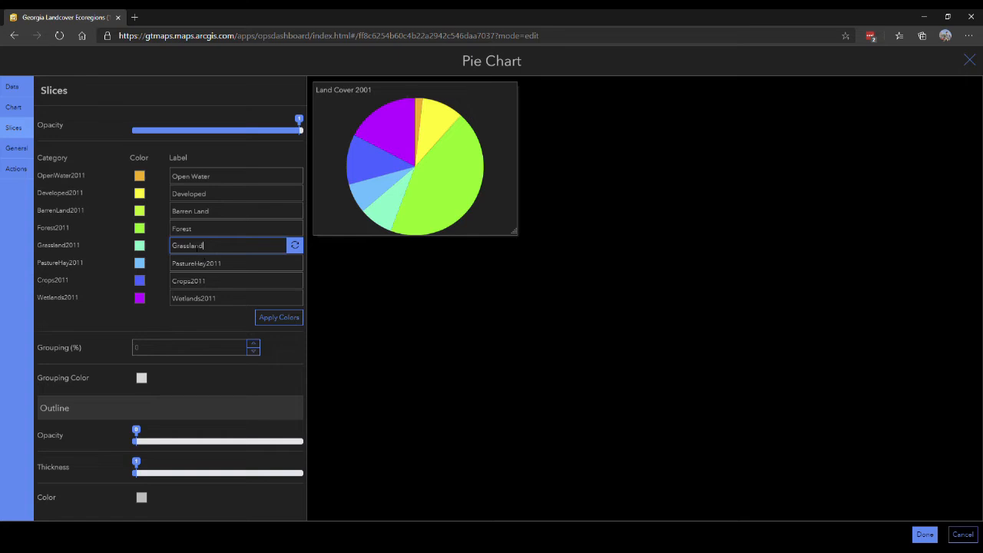
Complete the Grassland2011 slice label as Grassland/Shrub and relabel the PastureHay2011 slice as Pasture/Hay
type("/shrub")
left_click(200, 246)
key("BackSpace")
type("S")
key("Tab")
key("End")
key("BackSpace")
key("BackSpace")
key("BackSpace")
key("BackSpace")
type("/")
Relabel the Crops2011 and Wetlands2011 slices as Crops and Wetlands
key("Tab")
key("End")
key("BackSpace")
key("BackSpace")
key("BackSpace")
key("BackSpace")
key("Tab")
key("End")
key("BackSpace")
key("BackSpace")
key("BackSpace")
key("BackSpace")
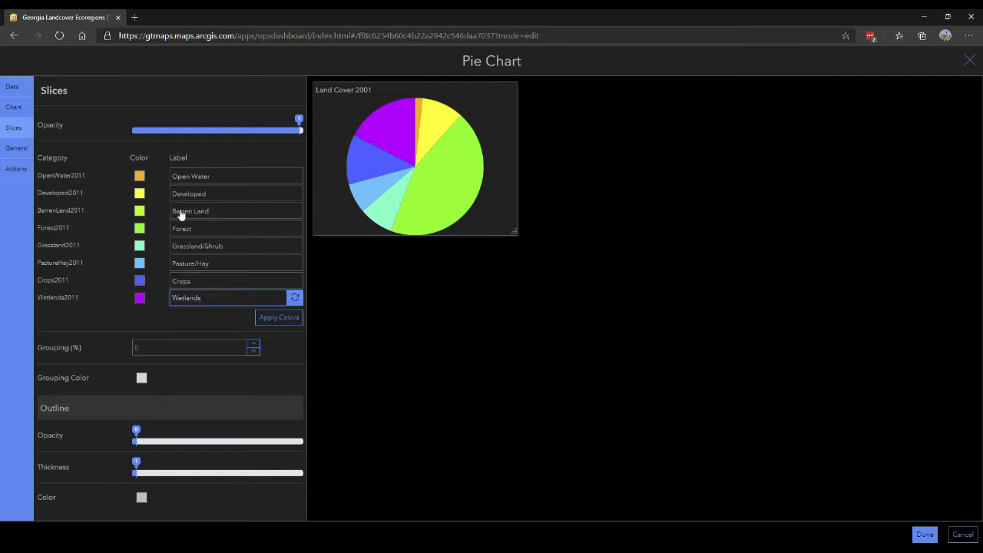
Recolor the Open Water slice slate blue, the Developed slice red and the Barren Land slice gray
left_click(143, 176)
left_click(139, 193)
left_click(145, 223)
left_click(139, 211)
left_click(187, 272)
Recolor the Forest slice muted green, the Grassland/Shrub slice tan and the Pasture/Hay slice olive yellow
left_click(140, 228)
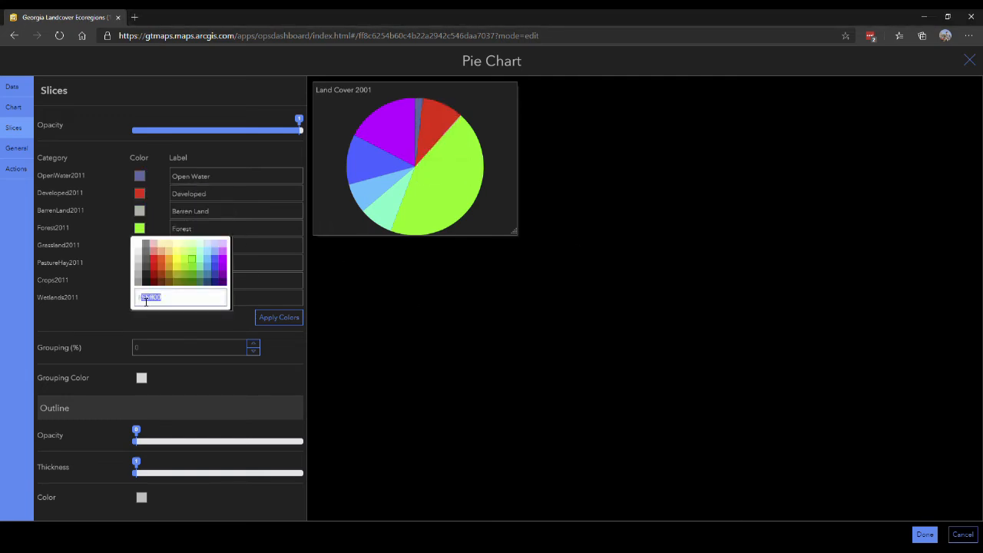
left_click(169, 246)
left_click(139, 245)
left_click(177, 308)
left_click(139, 263)
left_click(171, 326)
Recolor the Wetlands slice pale blue and the Crops slice bright yellow
left_click(139, 298)
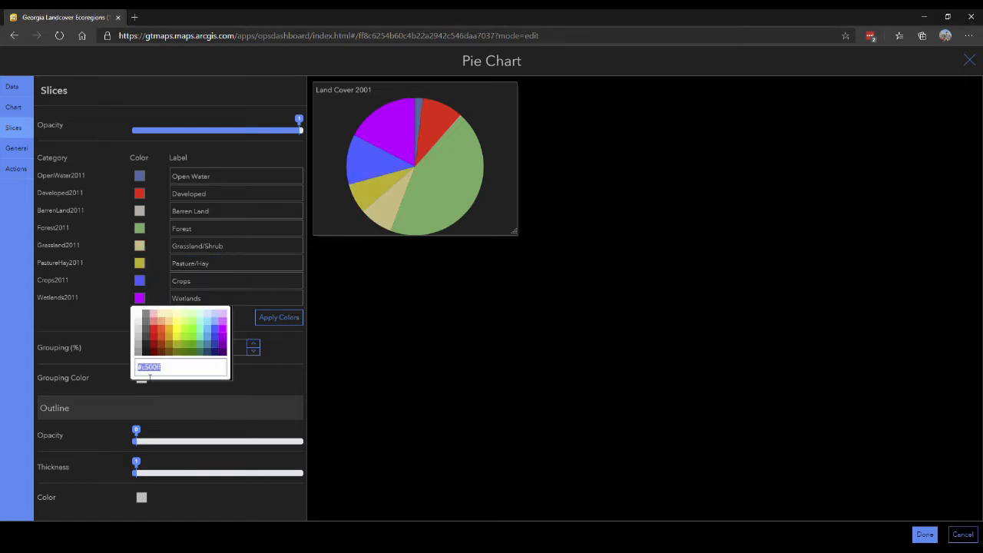
left_click(196, 318)
left_click(139, 280)
left_click(158, 322)
Title the new pie chart Land Cover 2011 and stack it with the Land Cover 2001 pie chart below the map
left_click(16, 149)
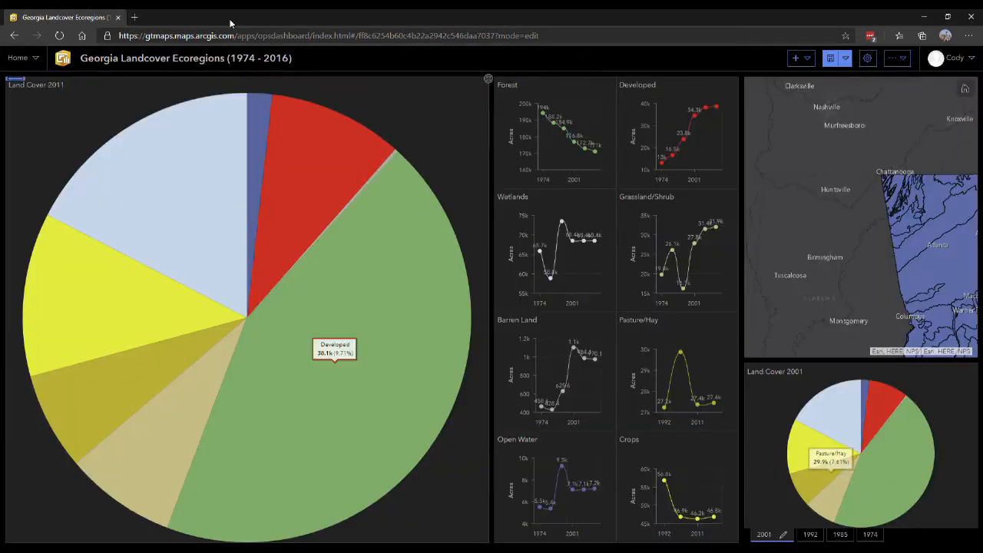
left_click_drag(837, 400, 852, 425)
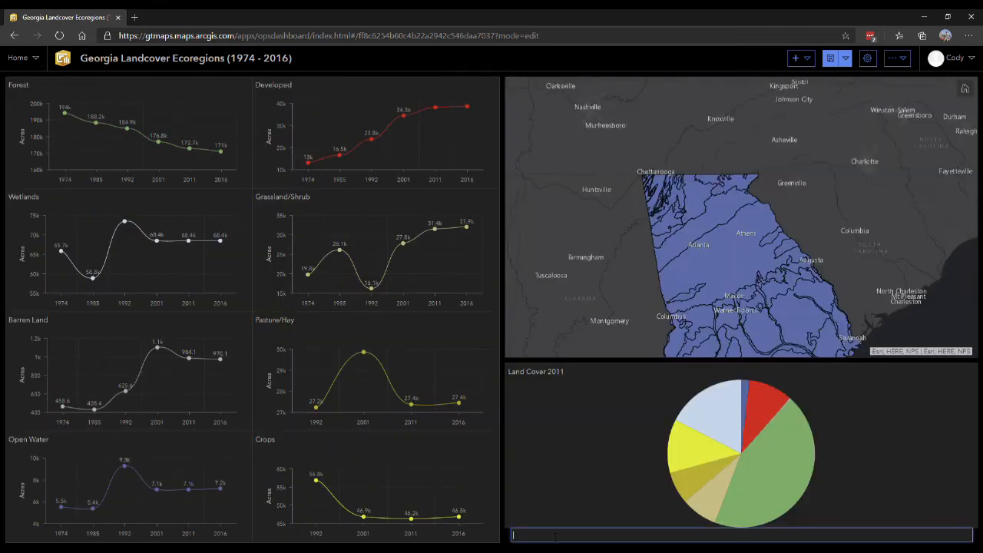
Open the Land Cover 2011 pie chart's data configuration and set category fields 1 and 2 to OpenWater2016 and Developed2016
left_click(532, 399)
left_click(17, 100)
left_click(221, 201)
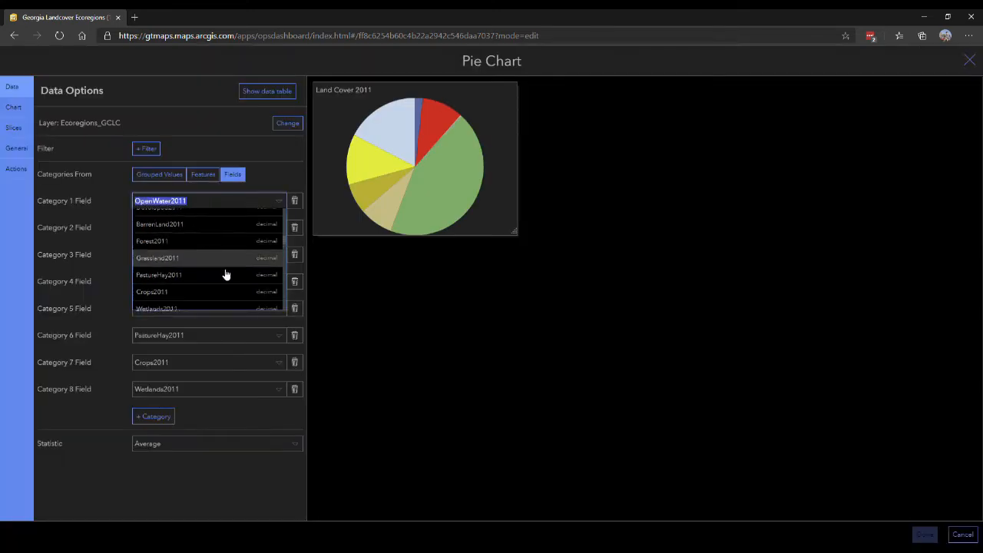
scroll(225, 272, "down", 2)
left_click(223, 273)
left_click(208, 228)
scroll(221, 295, "down", 2)
left_click(219, 282)
Set category fields 3, 4 and 5 to Barrenland2016, Forest2016 and GrasslandShrub2016
left_click(214, 254)
scroll(217, 322, "down", 2)
left_click(216, 324)
left_click(206, 281)
scroll(191, 318, "down", 2)
left_click(196, 346)
left_click(209, 309)
left_click(192, 395)
Set category fields 6, 7 and 8 to PastureHay2016, Crops2016 and Wetlands2016
left_click(206, 335)
scroll(208, 389, "down", 2)
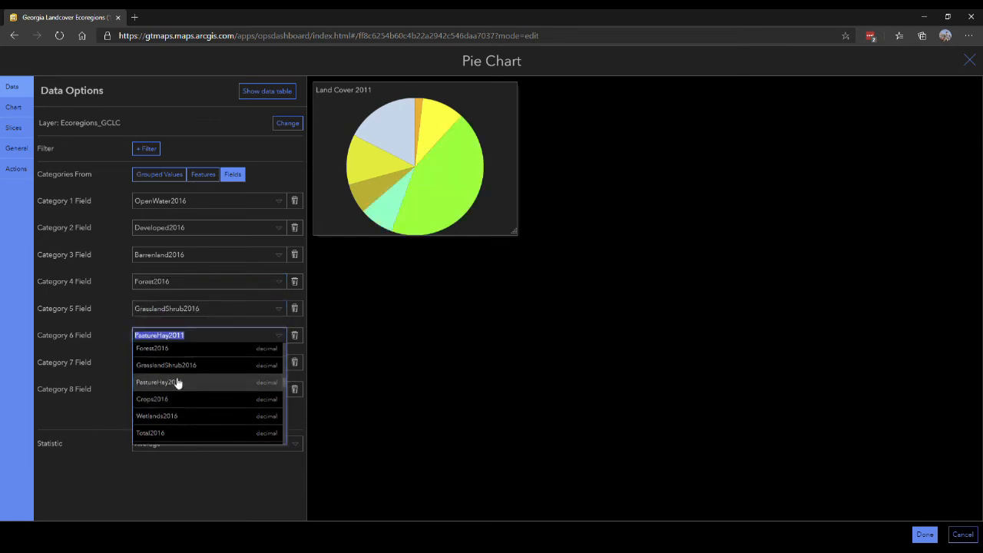
left_click(209, 384)
left_click(211, 361)
scroll(181, 403, "down", 2)
left_click(152, 381)
left_click(208, 389)
scroll(208, 446, "down", 2)
left_click(208, 452)
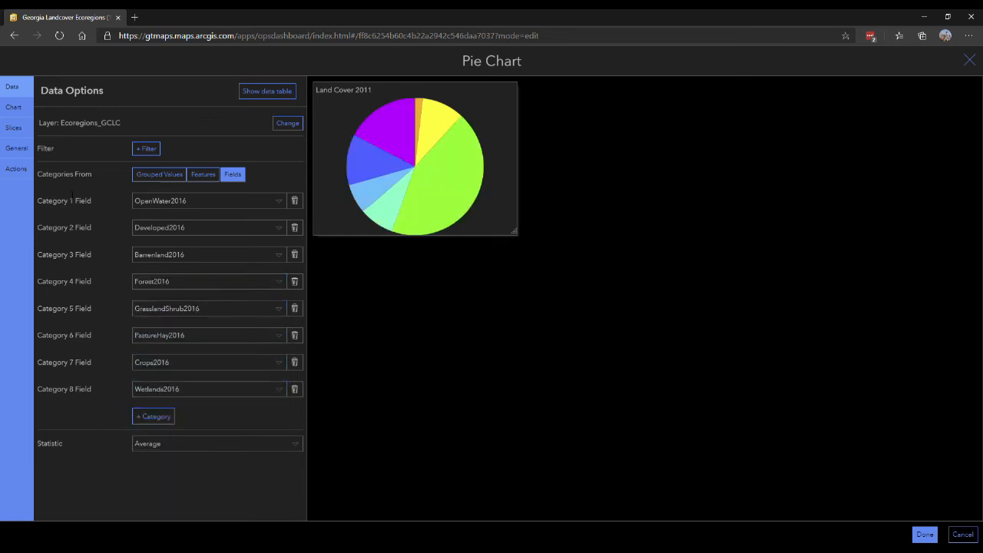
Relabel the OpenWater2016 and Developed2016 slices as Open Water and Developed
left_click(13, 128)
key("End")
key("BackSpace")
key("BackSpace")
key("BackSpace")
key("BackSpace")
key("Left")
key("Left")
key("Left")
key("Left")
key("Left")
key("Tab")
key("End")
key("BackSpace")
key("BackSpace")
key("BackSpace")
key("BackSpace")
Relabel the Barrenland2016 and Forest2016 slices as Barren Land and Forest
key("Tab")
key("End")
key("BackSpace")
key("BackSpace")
key("BackSpace")
key("BackSpace")
key("Left")
key("Left")
key("Left")
key("Left")
key("Delete")
type("L")
key("Tab")
key("End")
key("BackSpace")
key("BackSpace")
key("BackSpace")
key("BackSpace")
Relabel the GrasslandShrub2016 and PastureHay2016 slices as Grassland/Shrub and Pasture/Hay
key("Tab")
key("End")
key("BackSpace")
key("BackSpace")
key("BackSpace")
key("BackSpace")
key("Left")
key("Left")
key("Left")
key("Left")
key("Left")
type("/")
key("Tab")
key("End")
key("BackSpace")
key("BackSpace")
key("BackSpace")
key("BackSpace")
key("Left")
key("Left")
key("Left")
type("/")
Relabel the Crops2016 and Wetlands2016 slices as Crops and Wetlands
key("Tab")
key("BackSpace")
key("BackSpace")
key("BackSpace")
key("BackSpace")
key("Tab")
key("End")
key("BackSpace")
key("BackSpace")
key("BackSpace")
key("BackSpace")
key("Tab")
Color the Open Water slice muted blue and the Developed slice red with hex code ee1f00
left_click(140, 176)
double_click(149, 245)
key("ctrl+v")
left_click(212, 322)
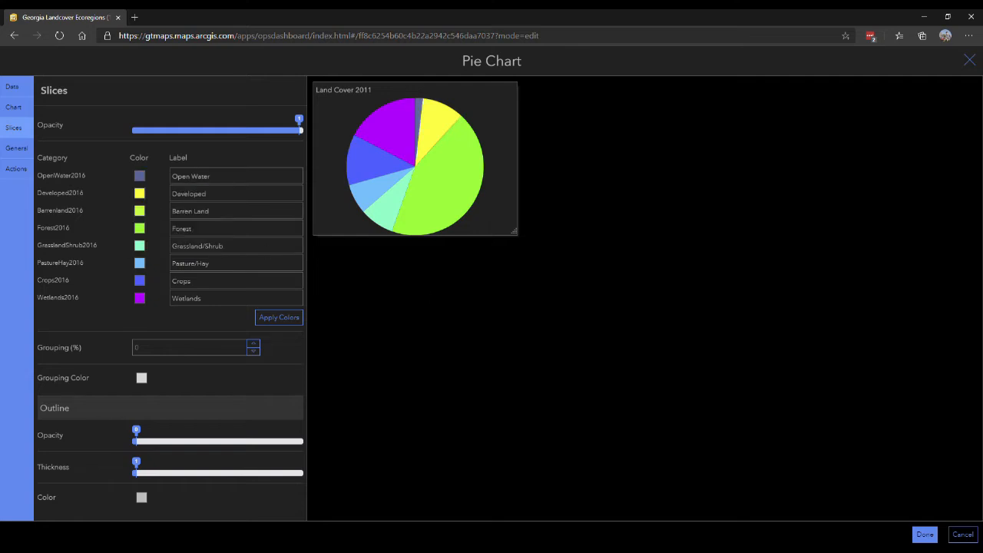
left_click(143, 193)
double_click(154, 262)
type("ee1f00")
left_click(211, 324)
Color the Barren Land slice light gray and the Forest slice green
left_click(139, 211)
double_click(158, 282)
key("ctrl+v")
left_click(209, 324)
left_click(139, 228)
double_click(147, 298)
key("ctrl+v")
left_click(209, 325)
Color the Grassland/Shrub slice tan and the Pasture/Hay slice dark yellow
left_click(139, 246)
double_click(151, 315)
key("ctrl+v")
left_click(209, 335)
left_click(139, 263)
double_click(149, 333)
key("ctrl+v")
left_click(111, 302)
Color the Wetlands slice pale blue and the Crops slice bright yellow
left_click(139, 298)
double_click(149, 368)
key("ctrl+v")
left_click(139, 280)
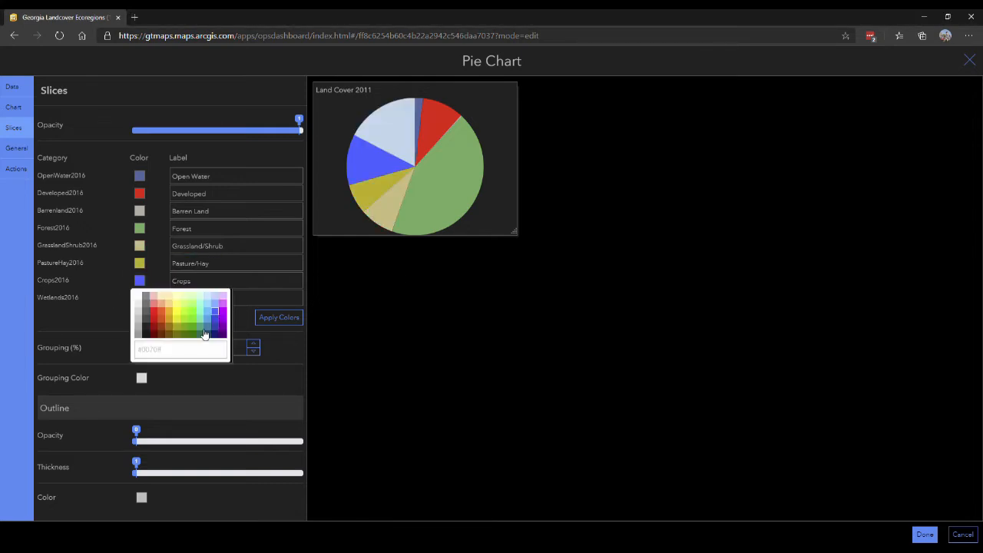
double_click(149, 351)
key("ctrl+v")
Retitle the pie chart Land Cover 2016 and save its configuration
left_click(16, 148)
left_click(288, 150)
left_click(925, 535)
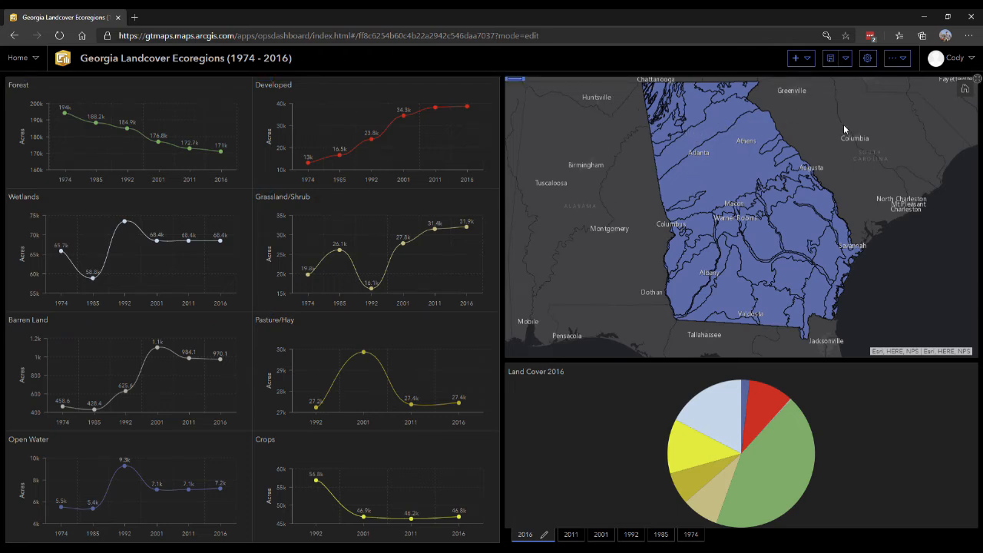
Add an Indicator element to the dashboard based on the Ecoregions_GCLC layer
left_click(807, 60)
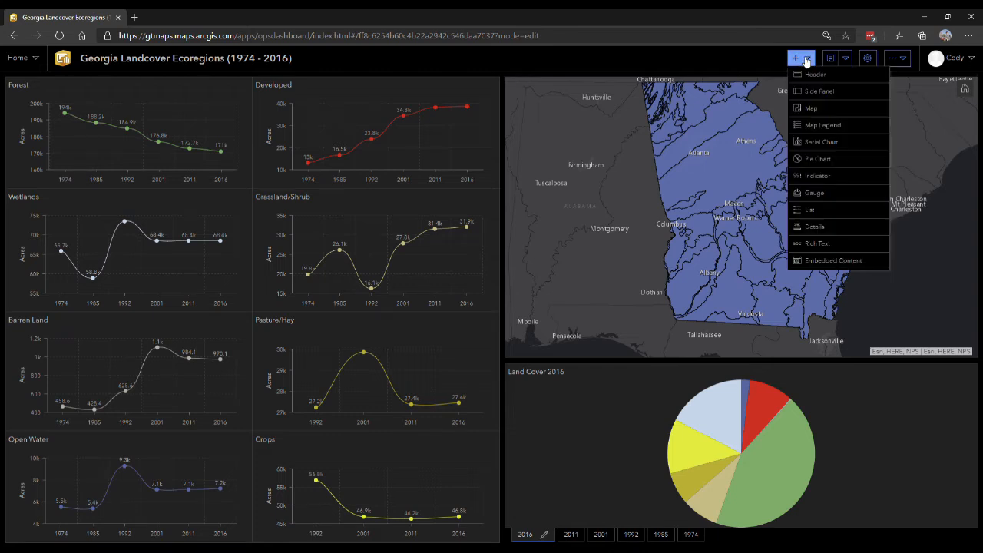
left_click(818, 176)
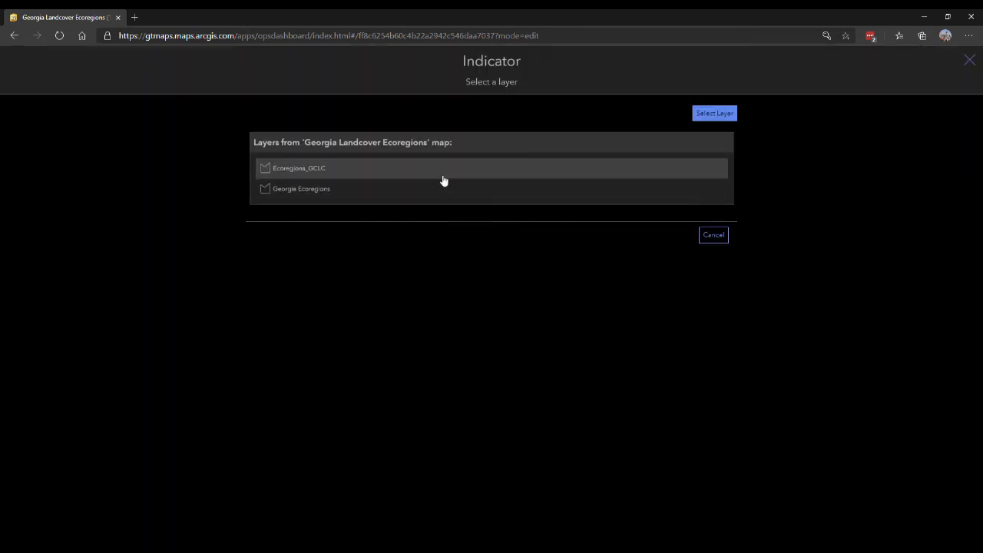
left_click_drag(398, 143, 314, 164)
left_click(301, 169)
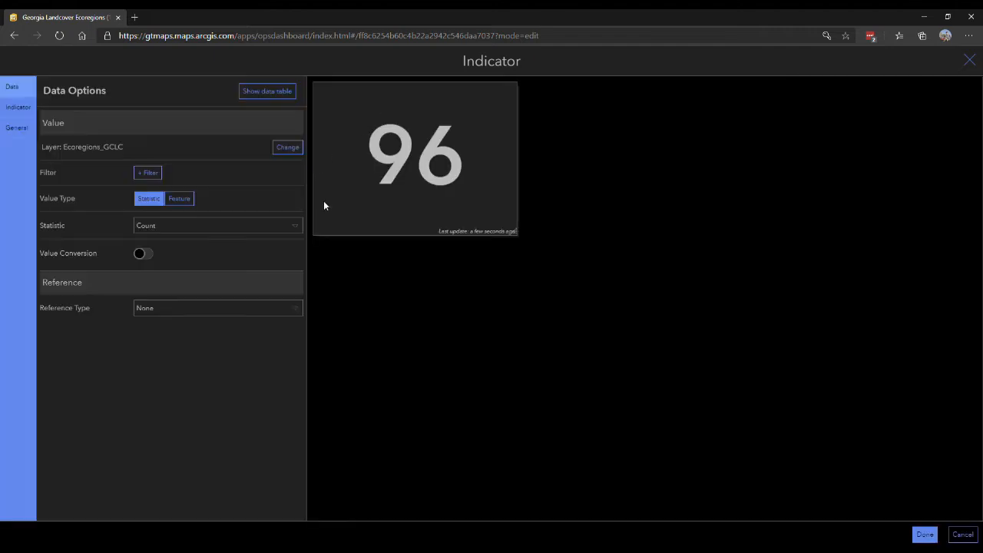
Examine the new indicator's data, display and general settings, including its layer and reference options
left_click_drag(65, 149, 139, 151)
left_click(162, 138)
left_click(19, 107)
left_click(19, 127)
left_click(19, 107)
left_click(13, 86)
left_click_drag(83, 283, 33, 283)
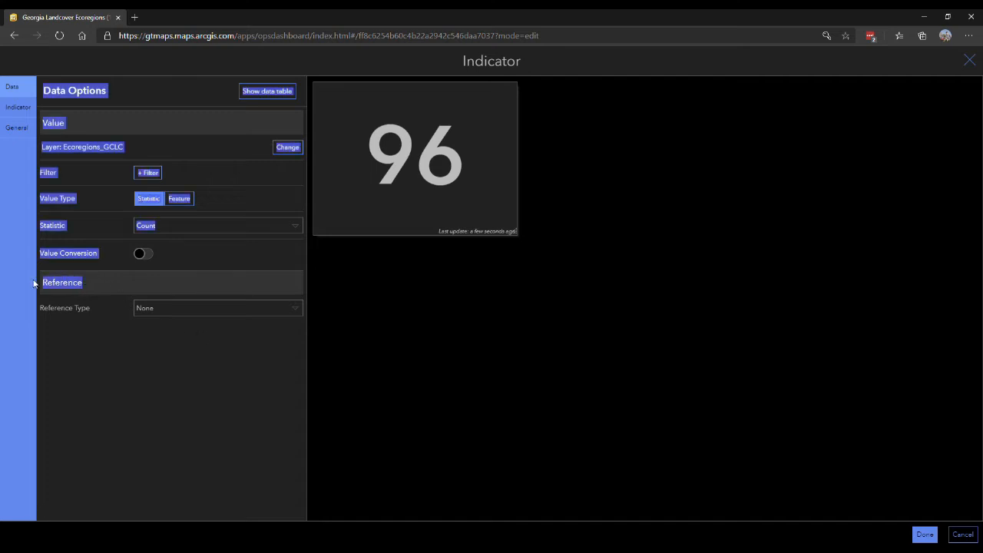
left_click(89, 145)
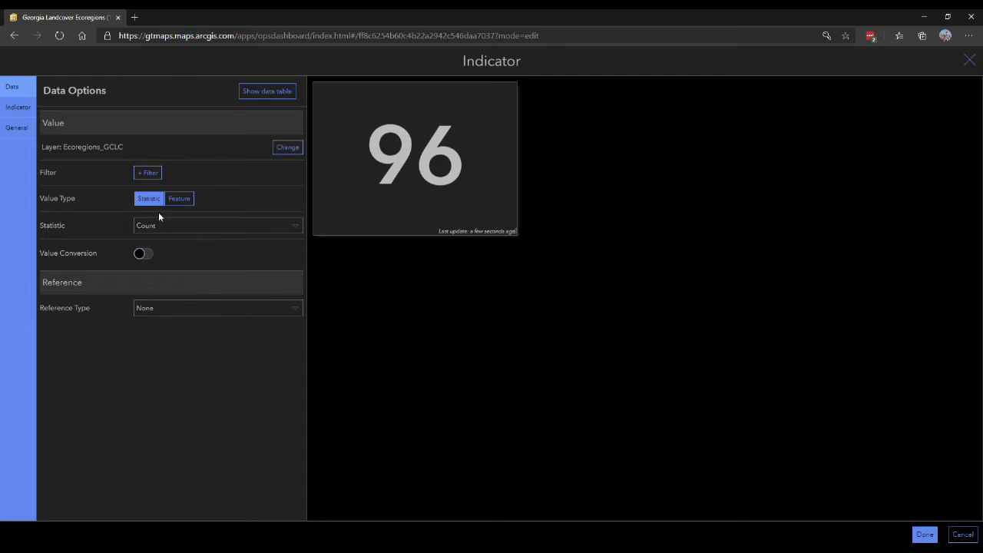
Switch the indicator's value type to Feature and use Forest1974 as the value field
left_click(180, 201)
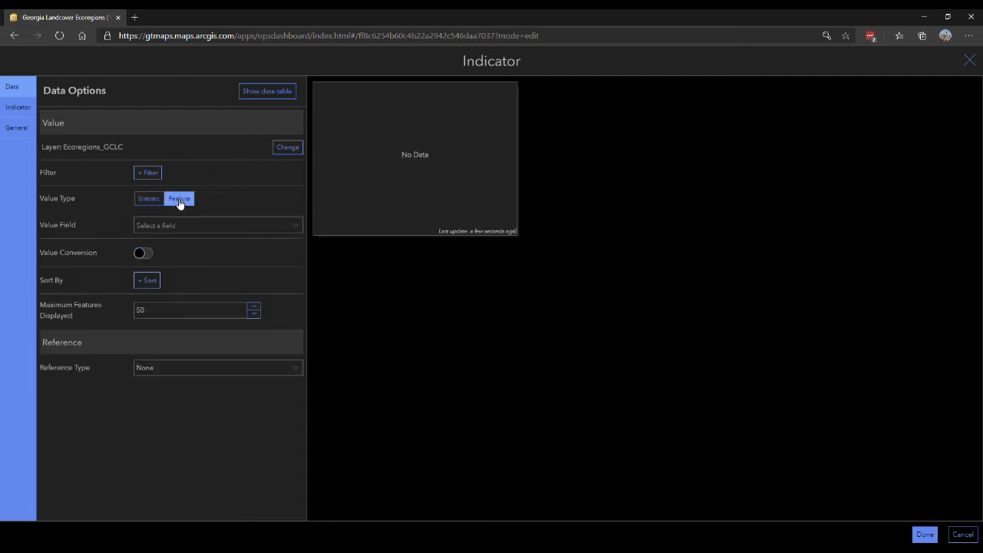
left_click(212, 225)
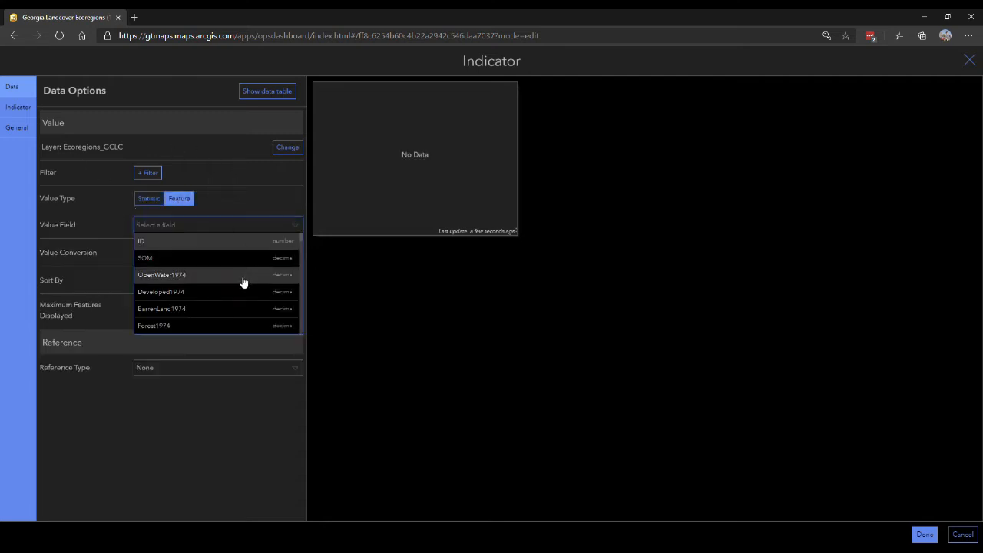
scroll(216, 288, "down", 1)
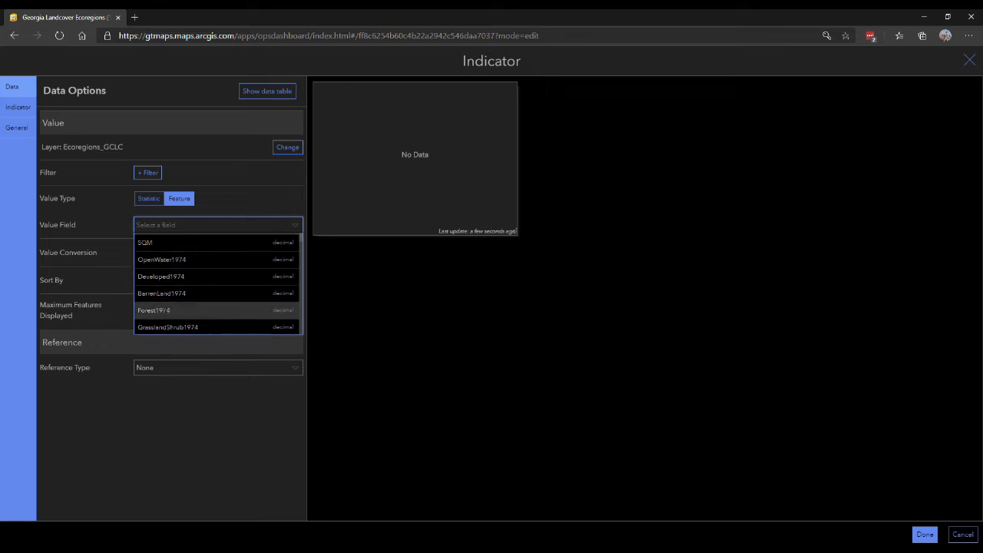
left_click(153, 310)
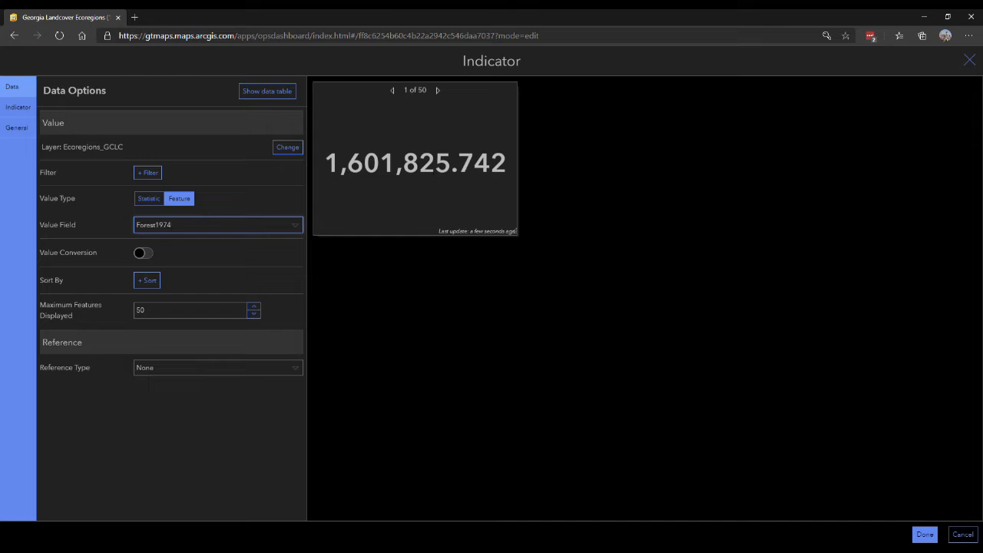
Examine the previewed Forest1974 value and page forward and back through the indicator's features
left_click_drag(326, 163, 507, 163)
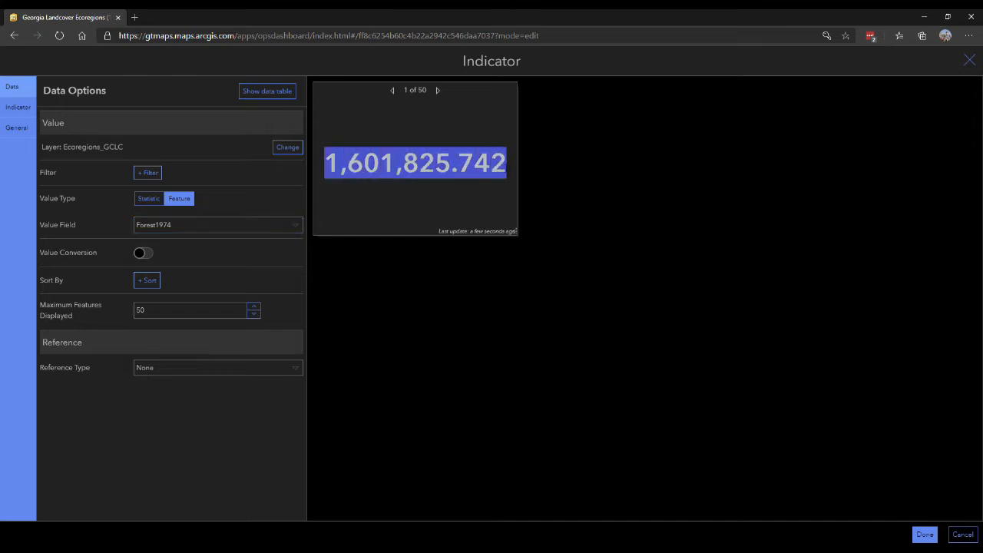
left_click(458, 141)
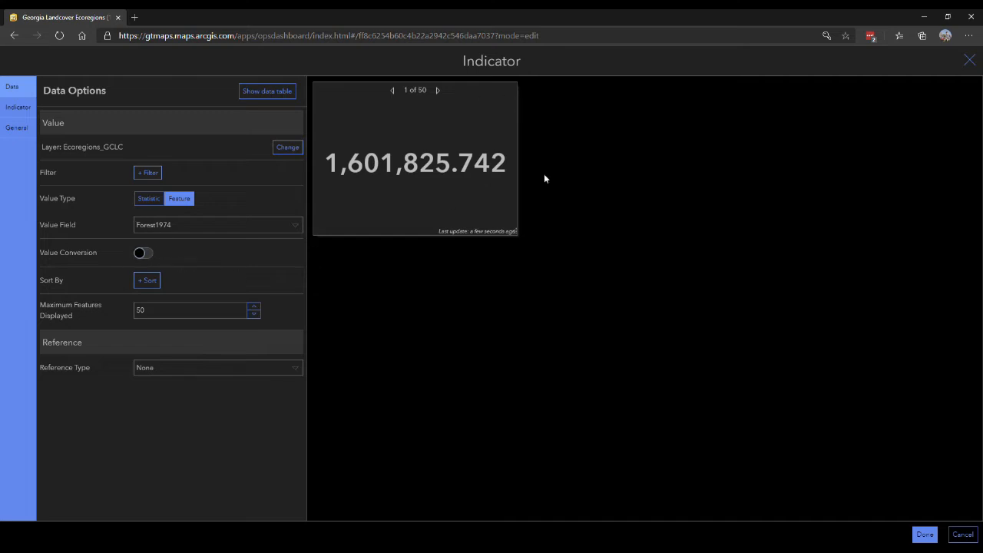
left_click_drag(461, 63, 522, 66)
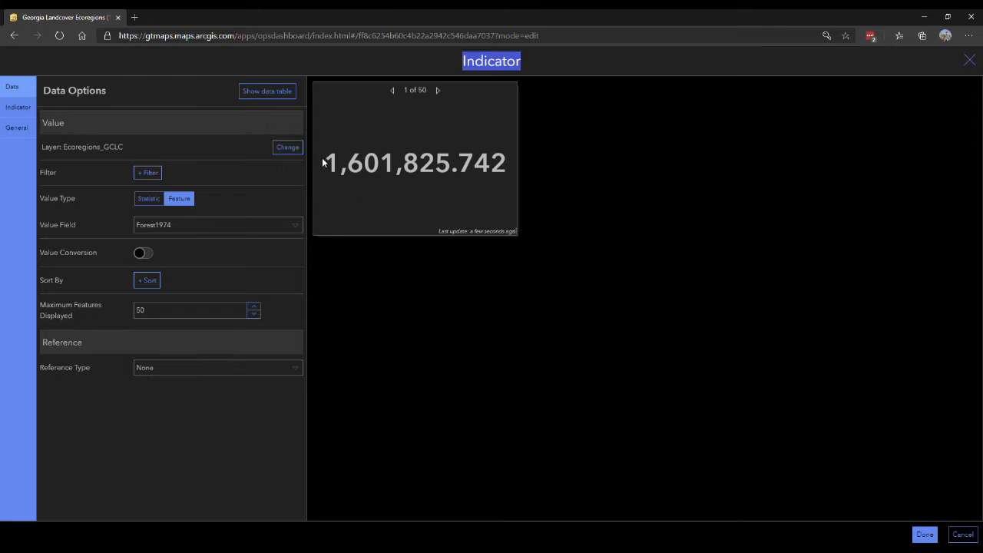
left_click_drag(332, 163, 507, 171)
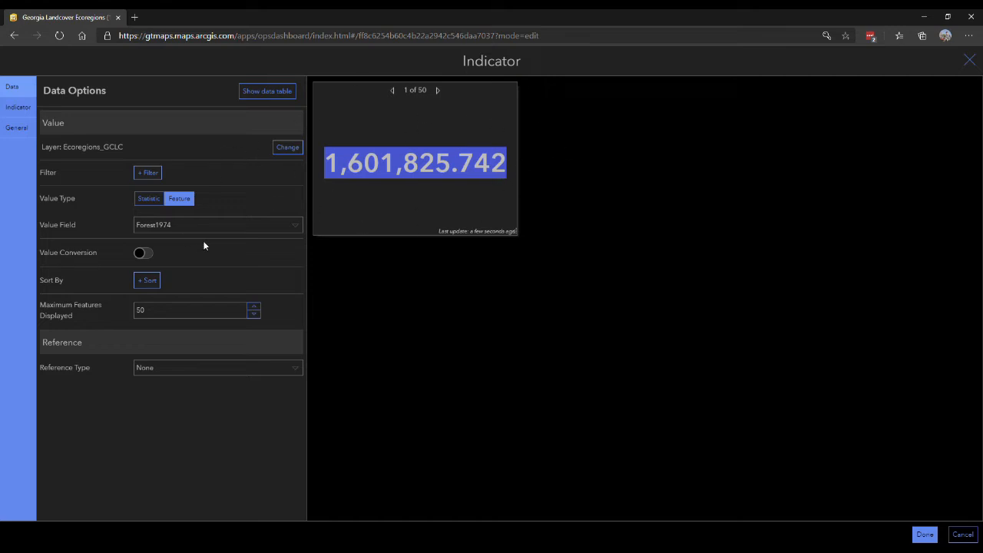
left_click(332, 176)
left_click_drag(333, 171, 508, 181)
left_click_drag(405, 90, 427, 90)
left_click(439, 114)
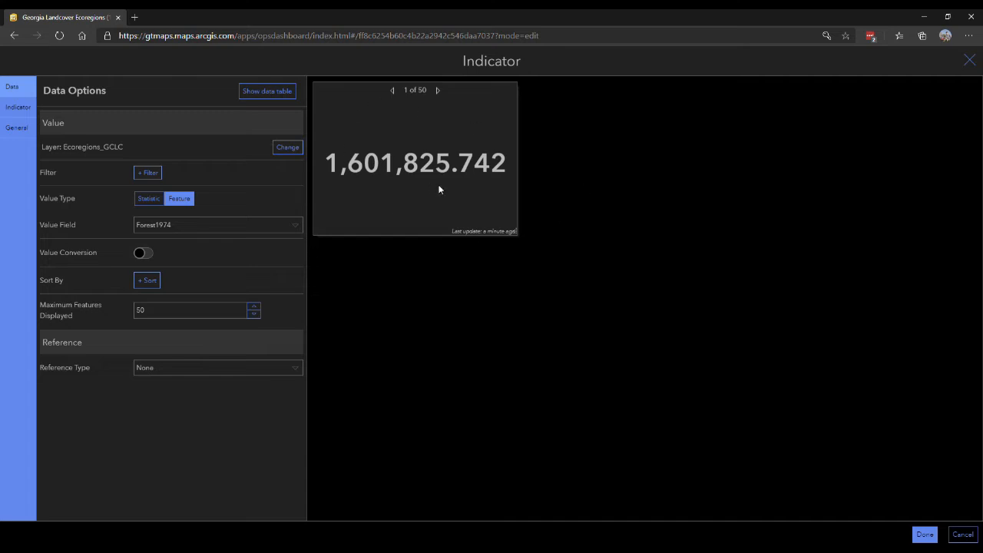
left_click(443, 93)
left_click(394, 90)
Set the indicator's maximum features displayed to 99, and raise it to 100
left_click_drag(155, 312, 132, 315)
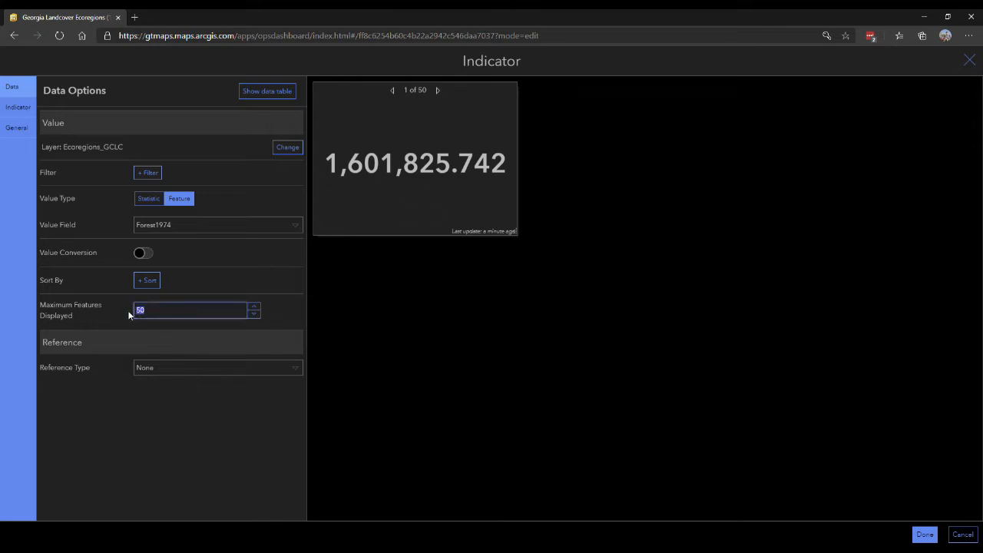
left_click_drag(46, 305, 86, 307)
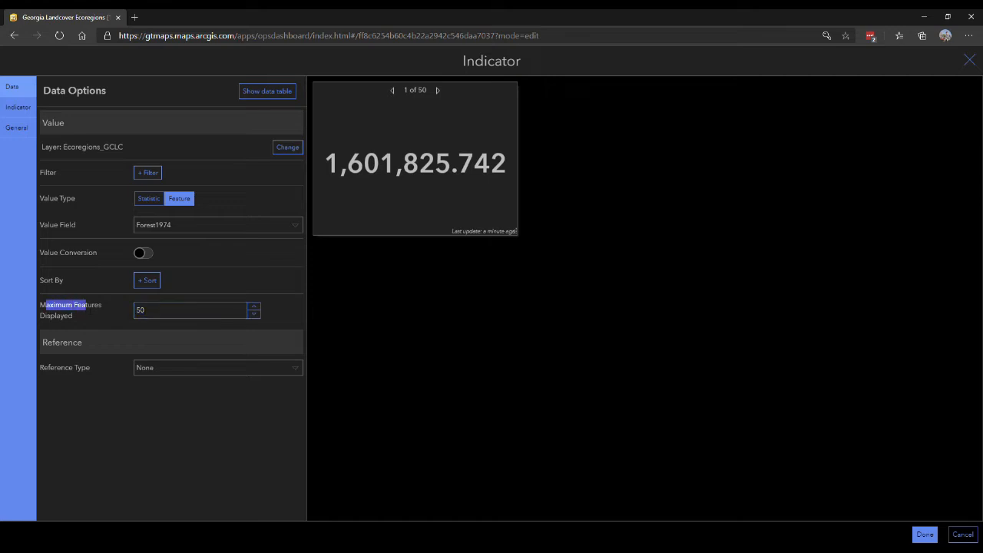
left_click_drag(163, 317, 134, 314)
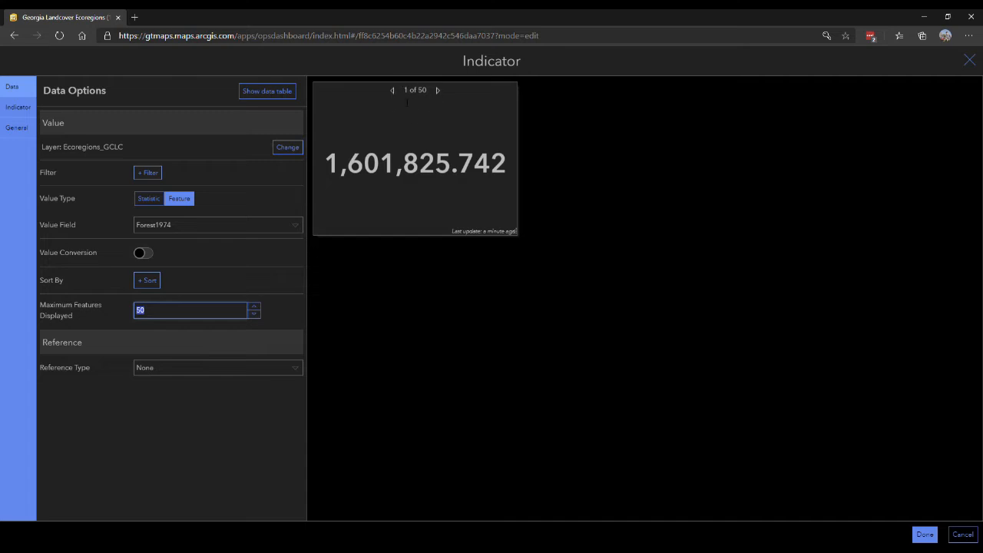
type("99")
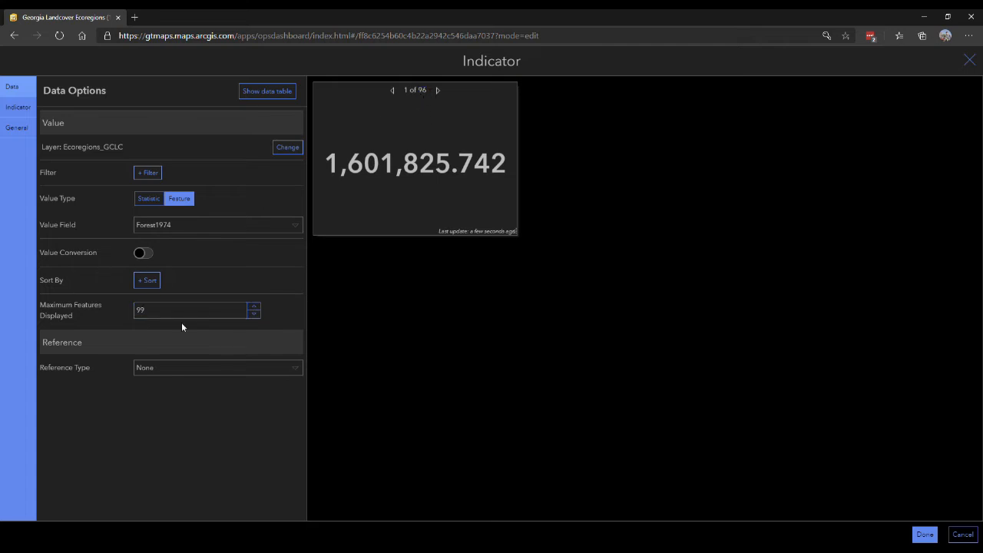
double_click(157, 315)
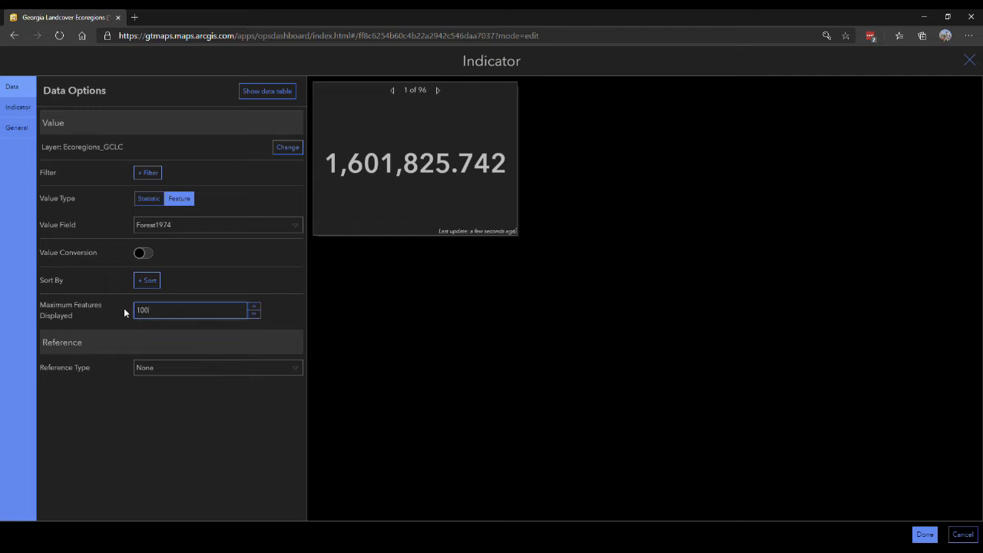
left_click_drag(198, 273, 114, 290)
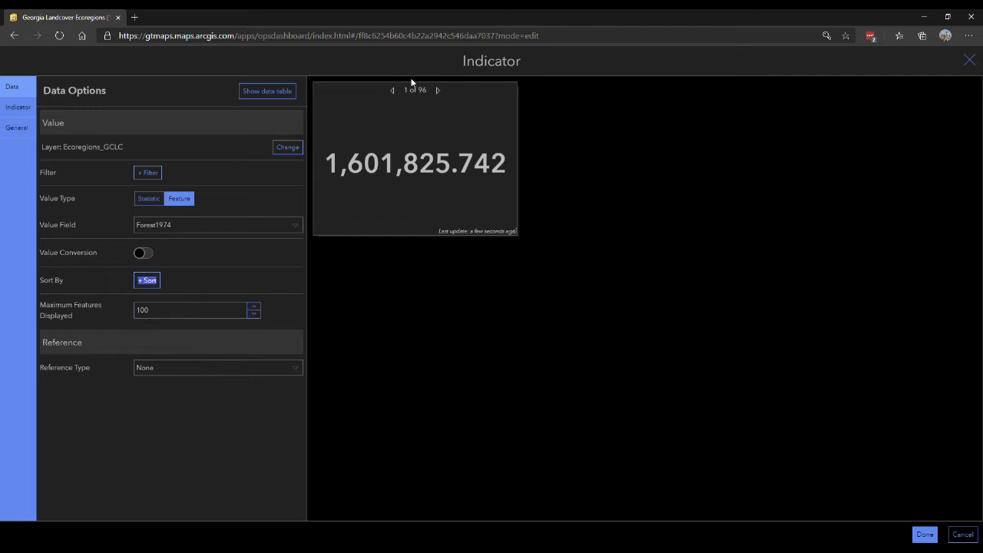
double_click(154, 312)
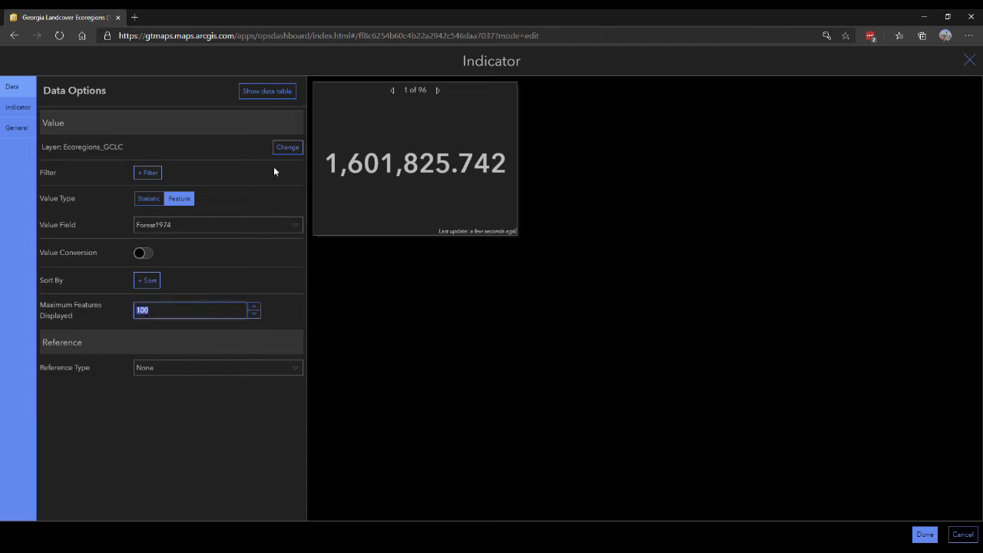
Sort the indicator's features by L1_KEY in ascending order
left_click(385, 112)
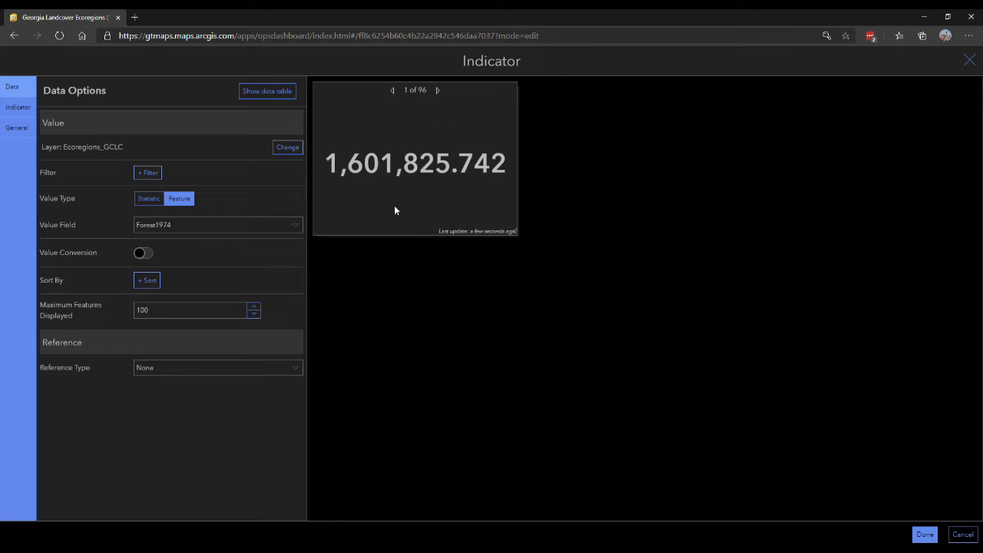
left_click(146, 280)
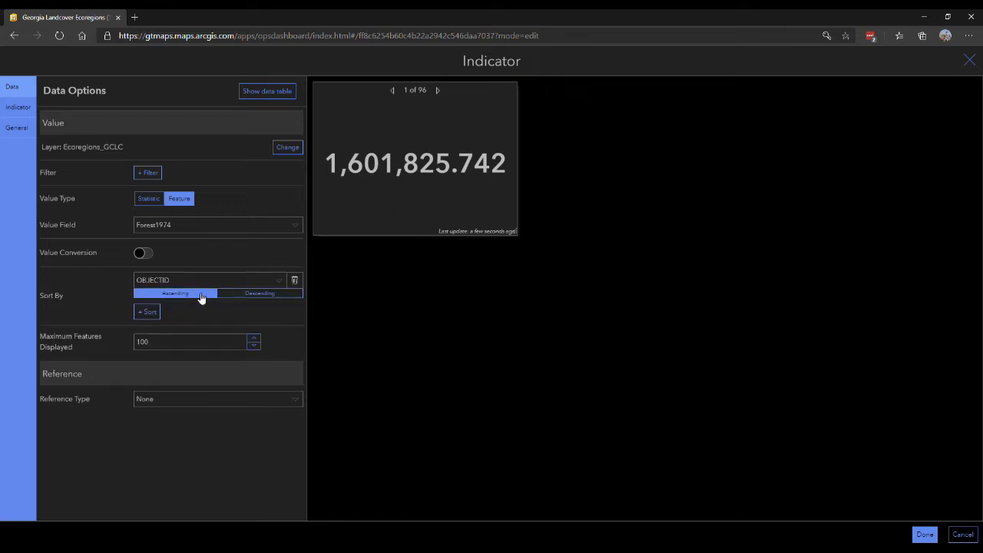
left_click(187, 280)
scroll(196, 329, "down", 1)
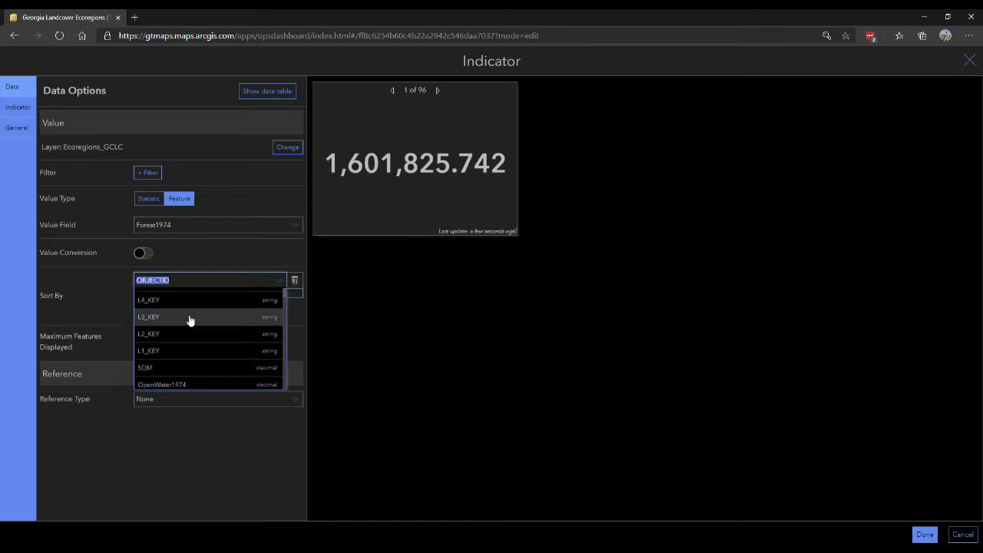
scroll(187, 345, "up", 1)
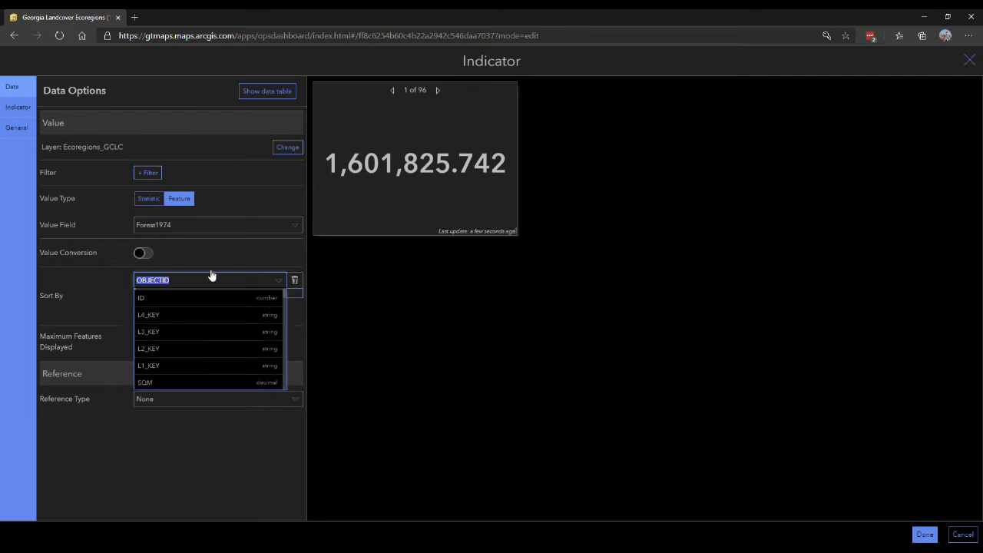
left_click(163, 366)
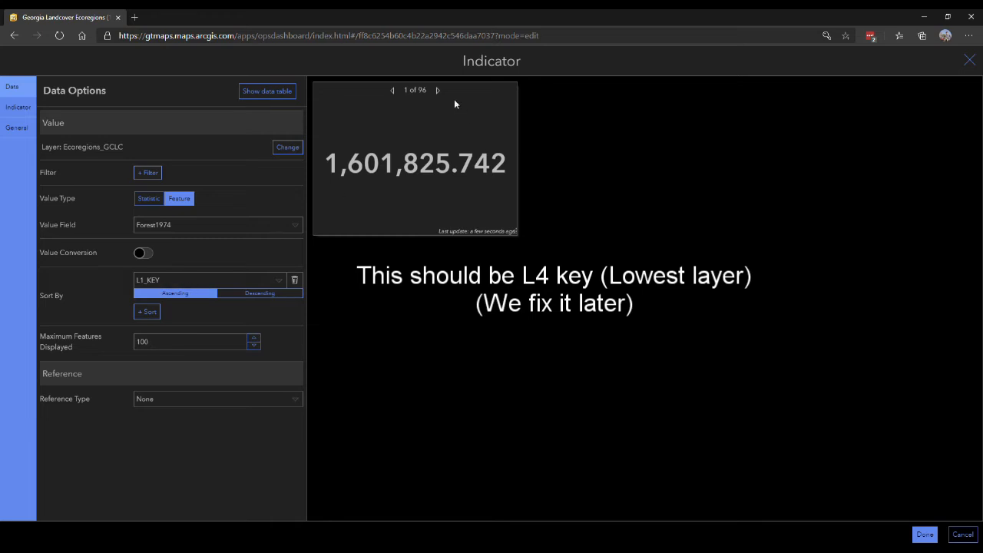
left_click(231, 295)
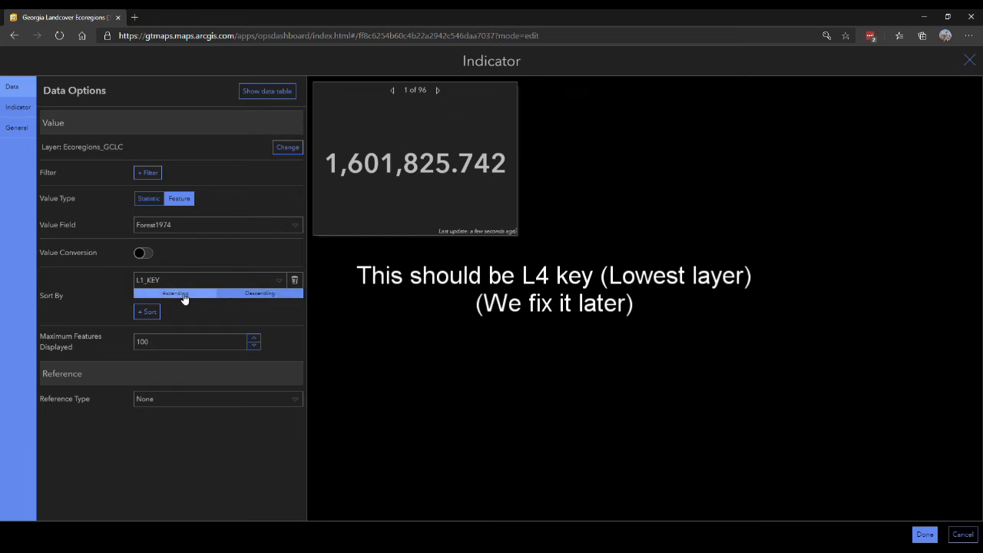
left_click(185, 297)
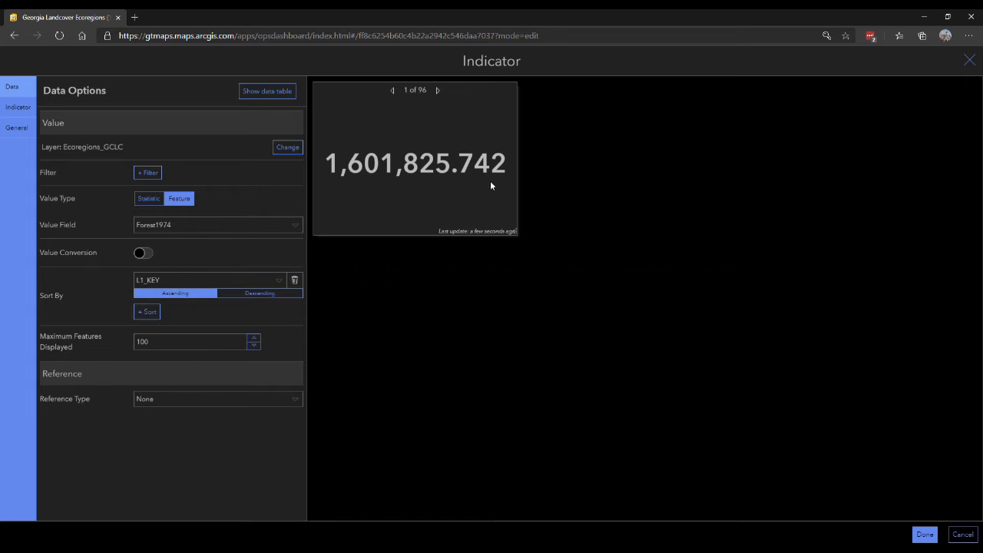
Examine the previewed forest value and the reference types available for the indicator
mouse_move(437, 195)
left_mouse_down()
mouse_move(384, 196)
mouse_move(461, 192)
mouse_move(429, 179)
left_mouse_up()
left_click(368, 173)
left_click_drag(341, 170, 474, 170)
left_click(200, 401)
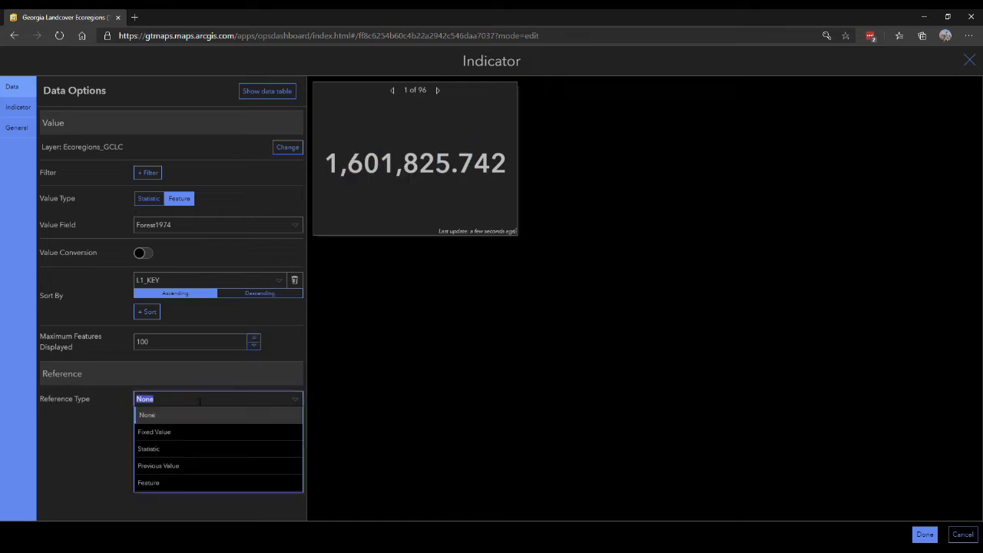
left_click(94, 404)
left_click_drag(40, 400, 73, 400)
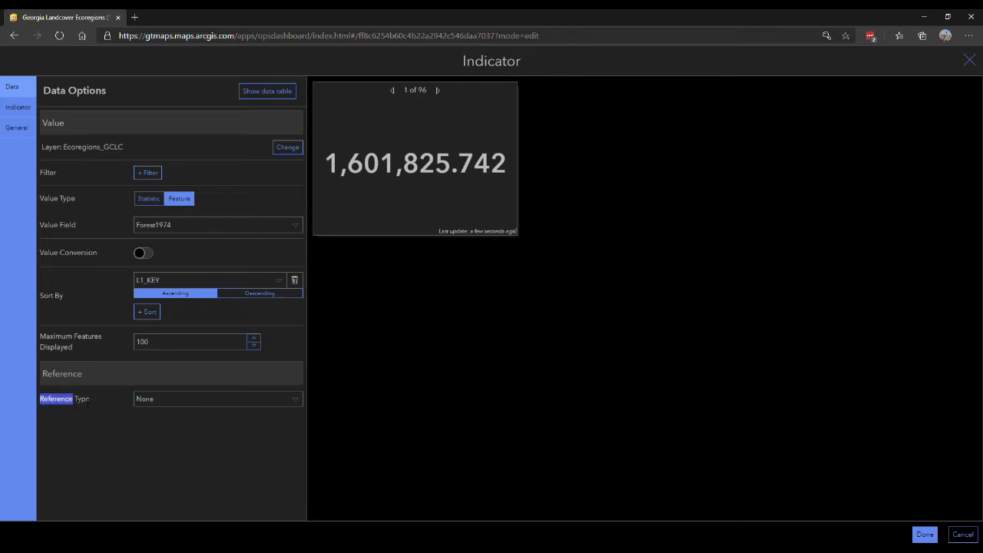
left_click(95, 399)
Set the indicator's reference type to Feature and use PercentForest1974 as the reference field
left_click(202, 403)
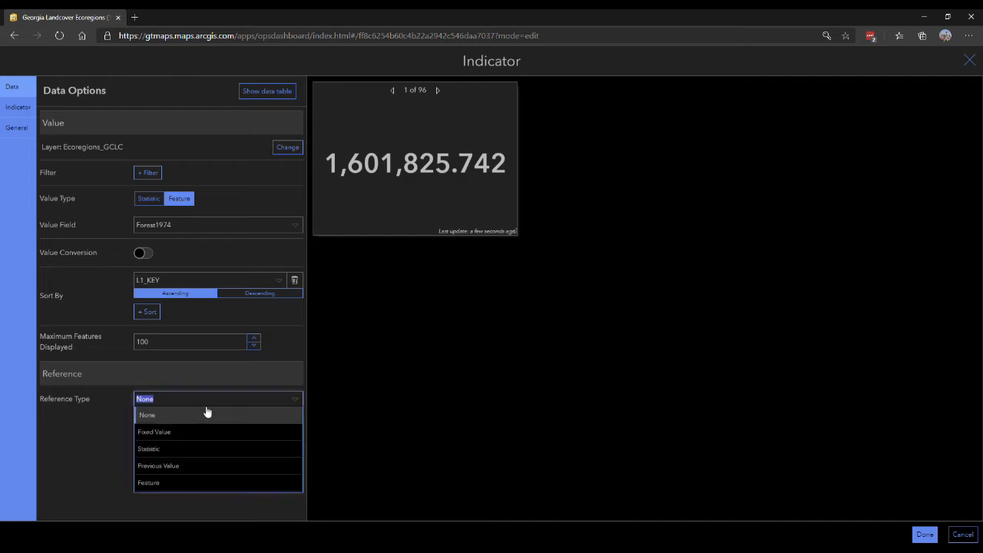
left_click(183, 482)
left_click(200, 424)
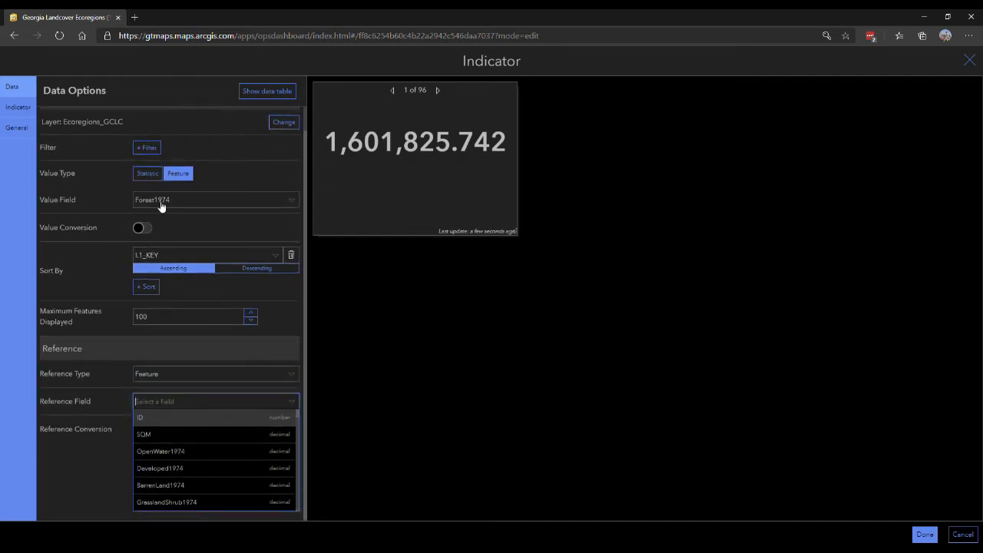
scroll(192, 439, "down", 2)
scroll(196, 438, "down", 8)
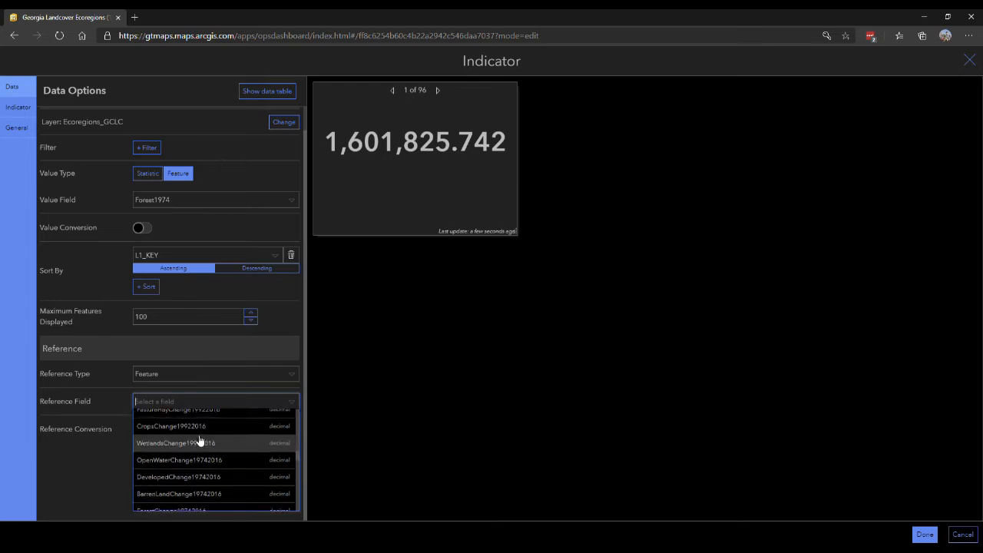
scroll(206, 472, "up", 5)
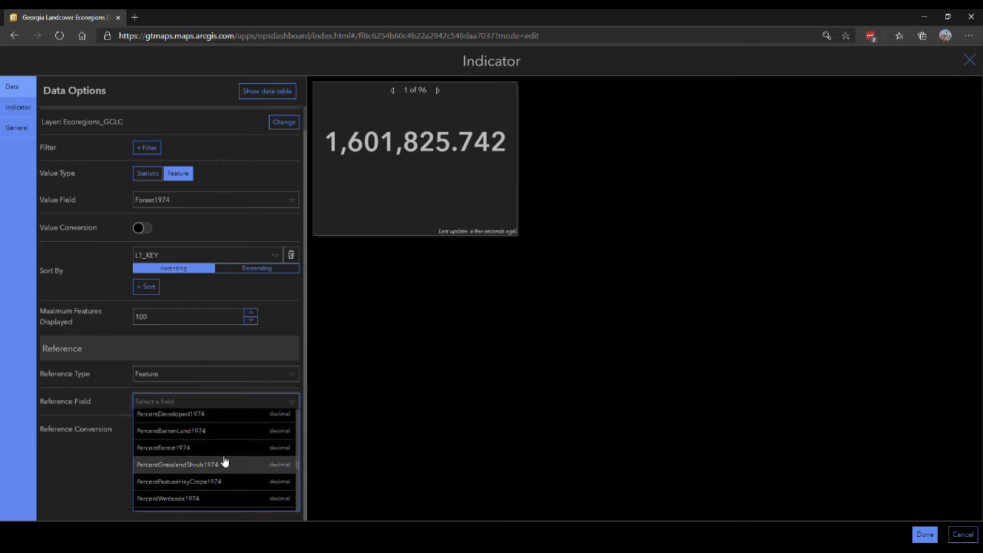
left_click(182, 452)
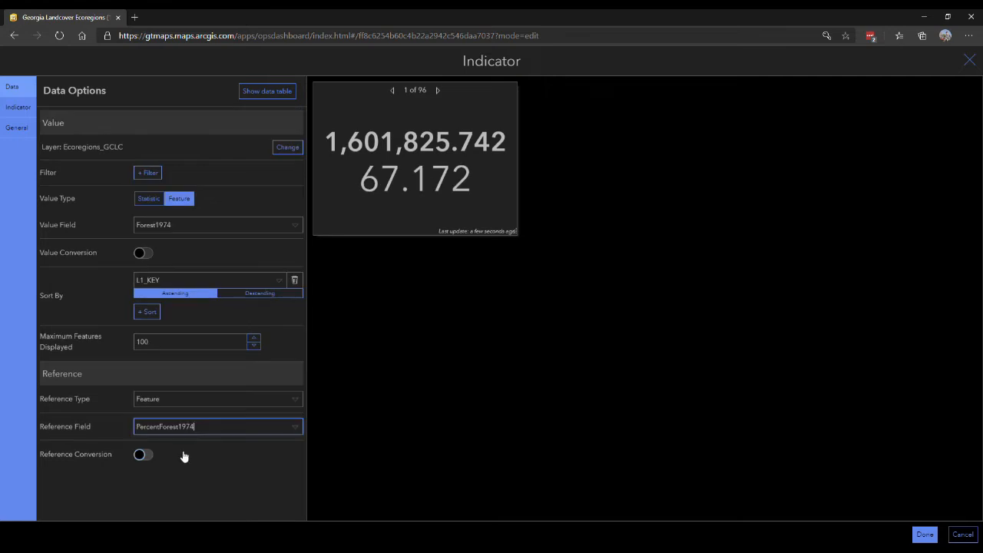
Examine how the previewed value and reference correspond to the indicator's middle and bottom text placeholders
left_click_drag(359, 178, 470, 181)
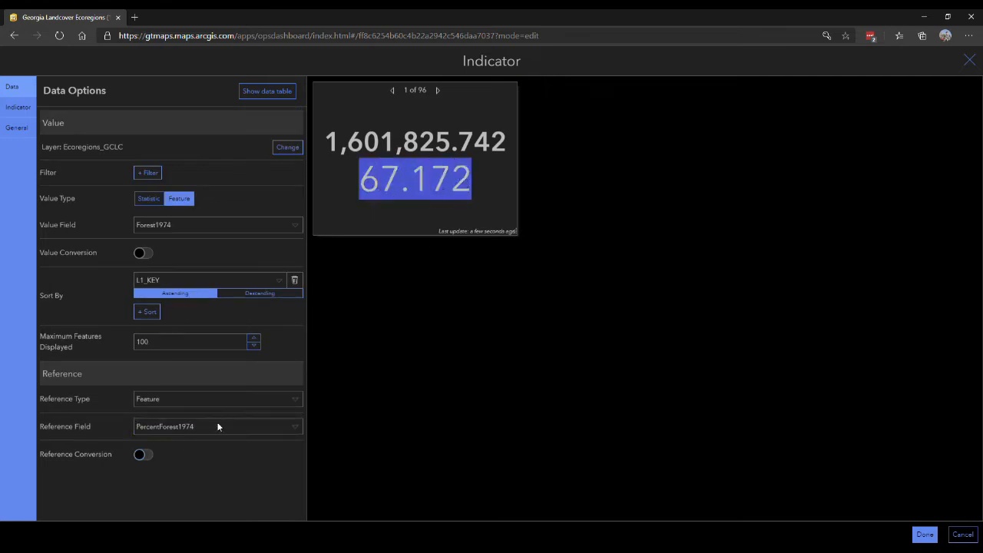
left_click(216, 465)
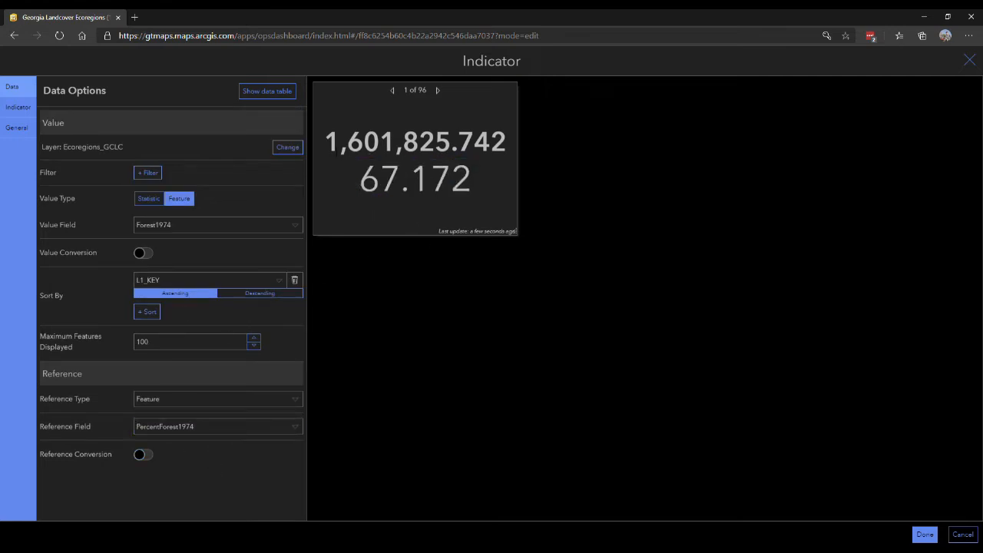
left_click_drag(325, 132, 479, 173)
left_click(171, 261)
left_click(18, 106)
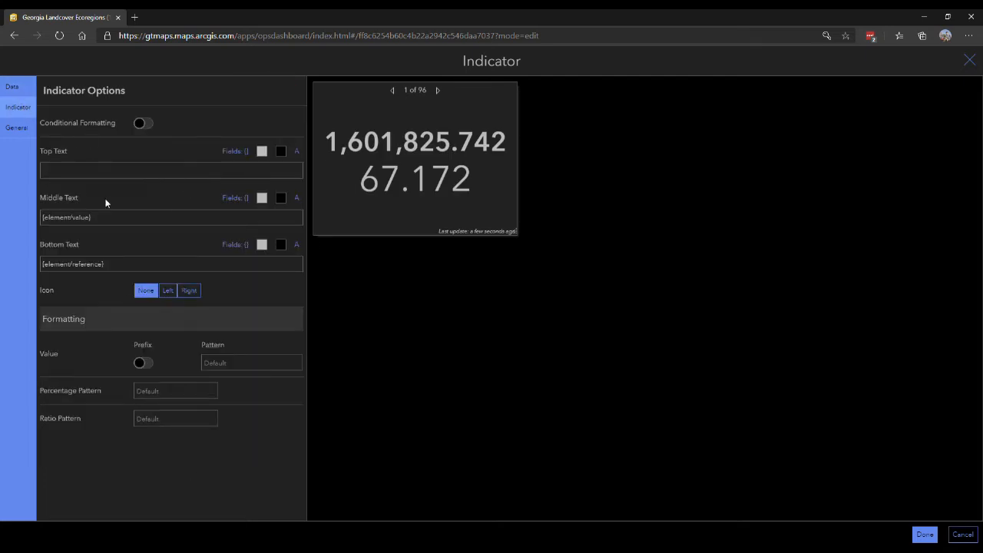
mouse_move(100, 220)
left_mouse_down()
mouse_move(41, 220)
mouse_move(97, 221)
left_mouse_up()
left_click(61, 221)
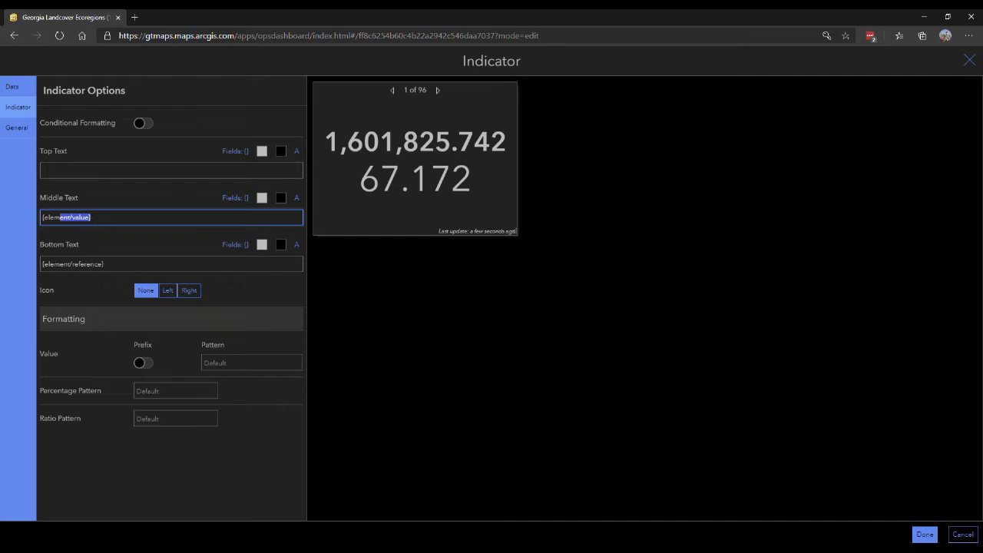
left_click_drag(325, 142, 508, 142)
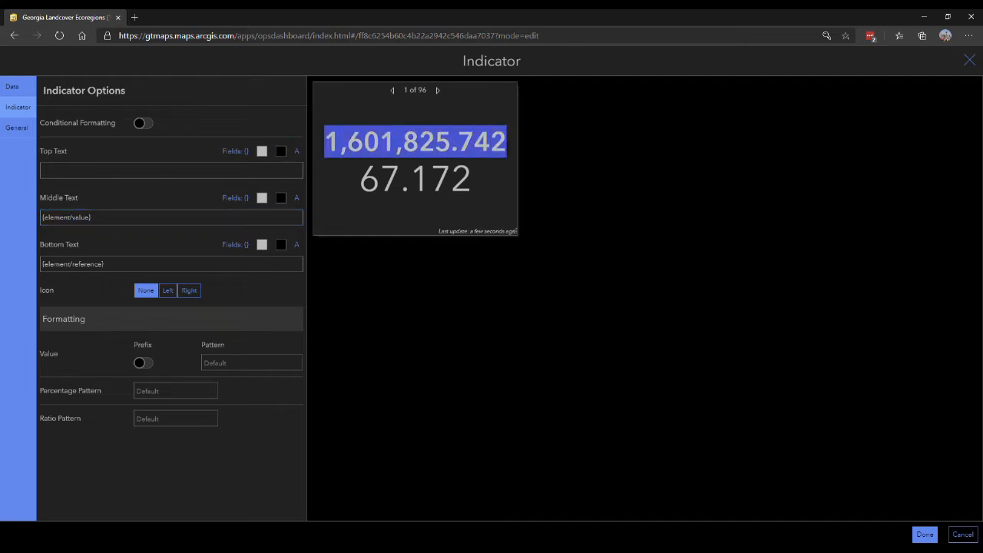
left_click(92, 265)
left_click_drag(90, 265, 70, 266)
left_click_drag(352, 178, 461, 178)
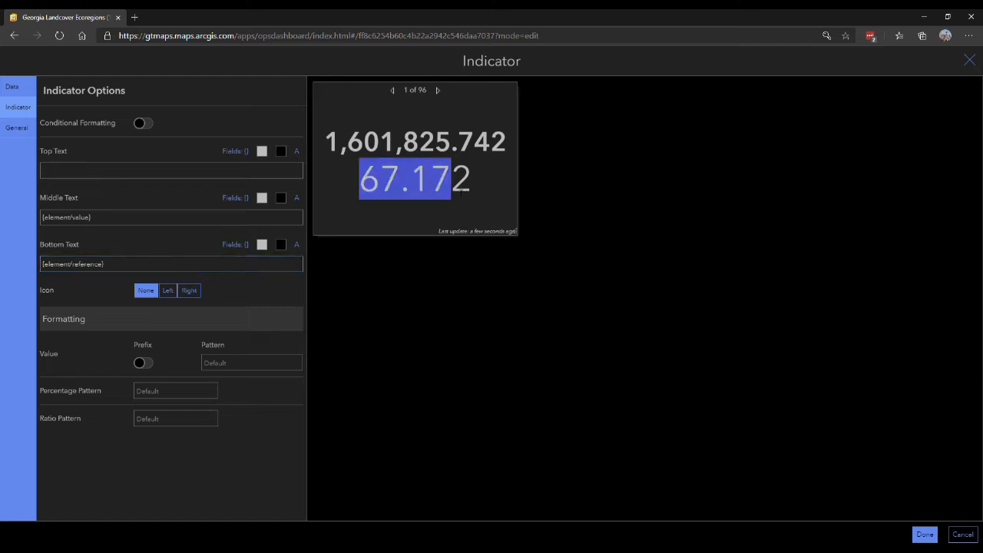
Move the {element/reference} placeholder from the indicator's bottom text to its top text
left_click_drag(104, 265, 38, 268)
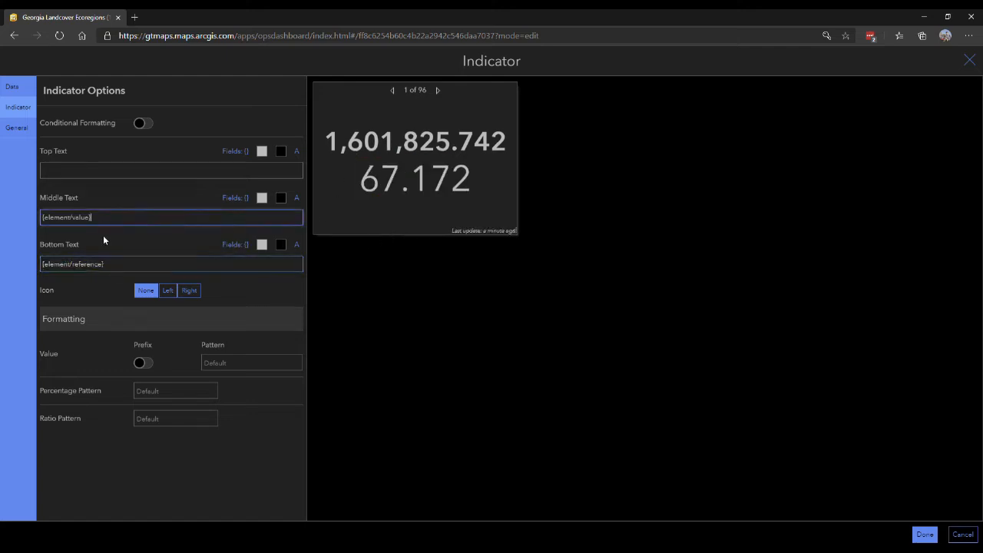
key("ctrl+c")
left_click(123, 171)
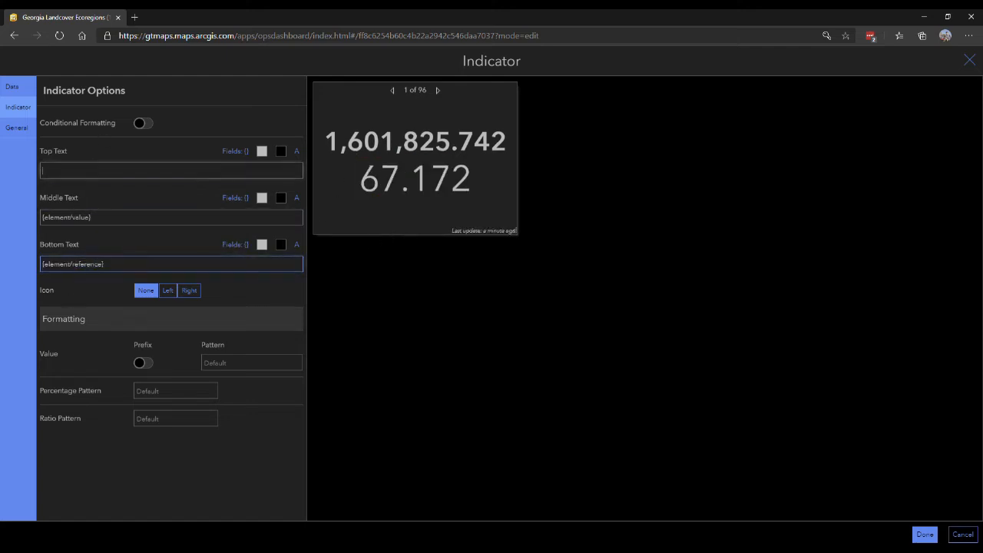
key("ctrl+v")
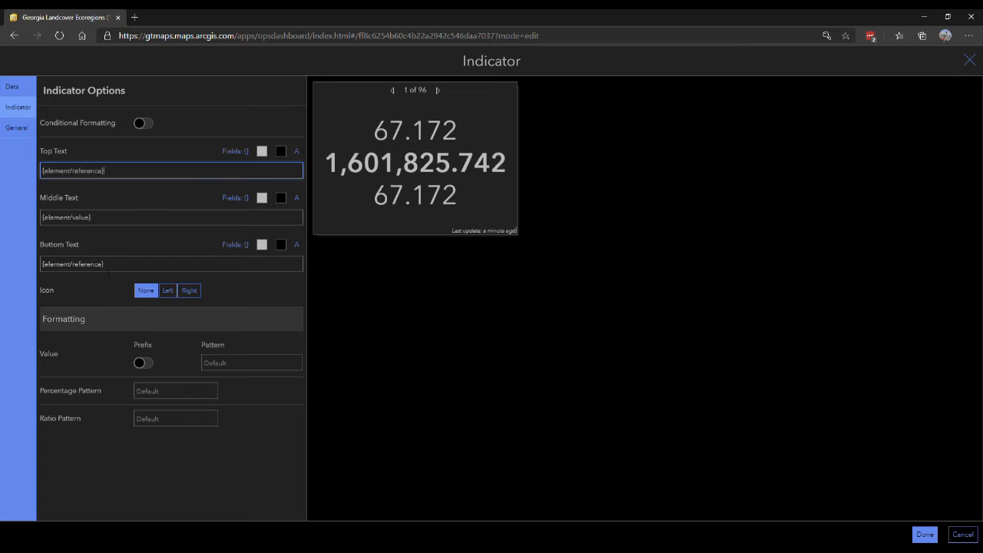
left_click_drag(104, 265, 36, 273)
key("BackSpace")
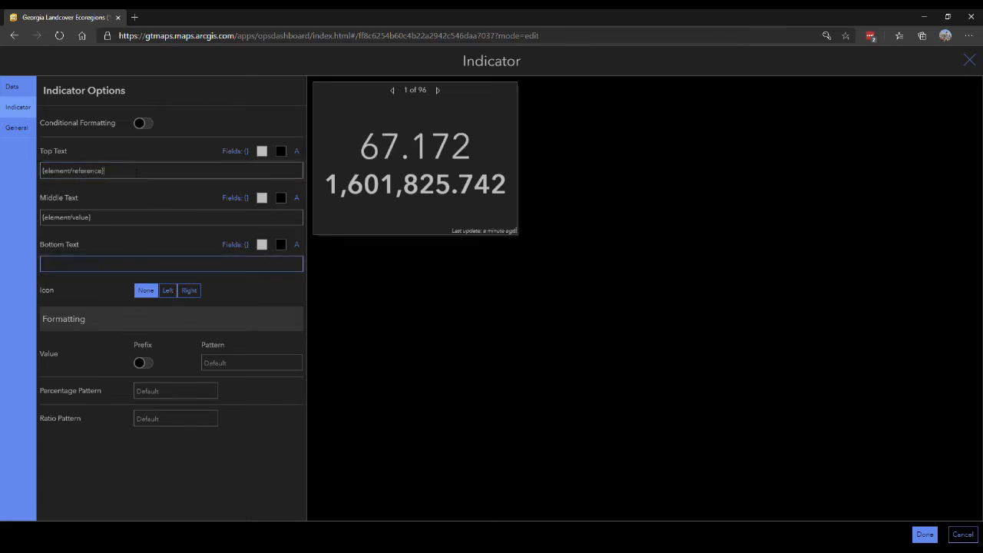
Browse the fields that can be inserted in the indicator's bottom text
left_click(235, 245)
scroll(216, 332, "down", 2)
scroll(216, 331, "down", 6)
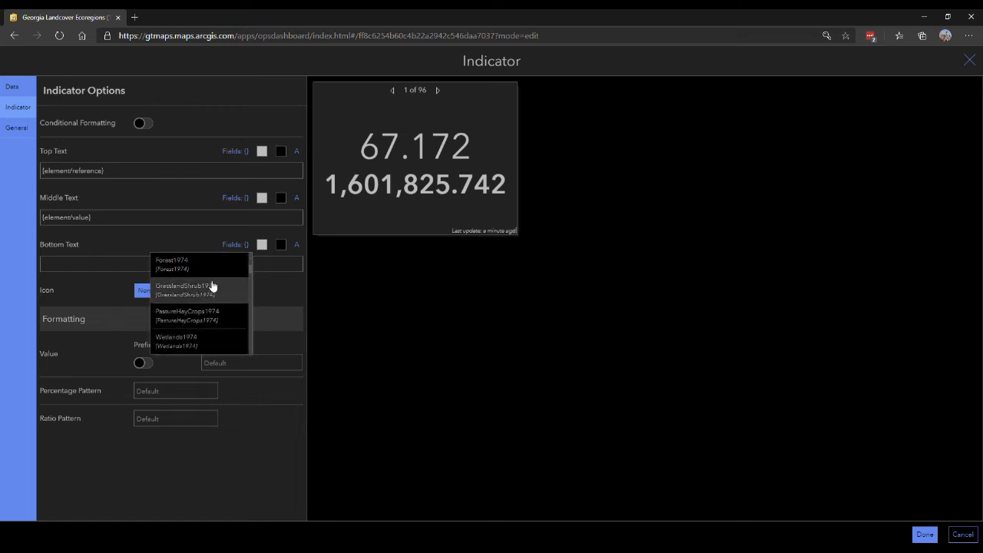
scroll(180, 338, "down", 3)
scroll(202, 327, "up", 10)
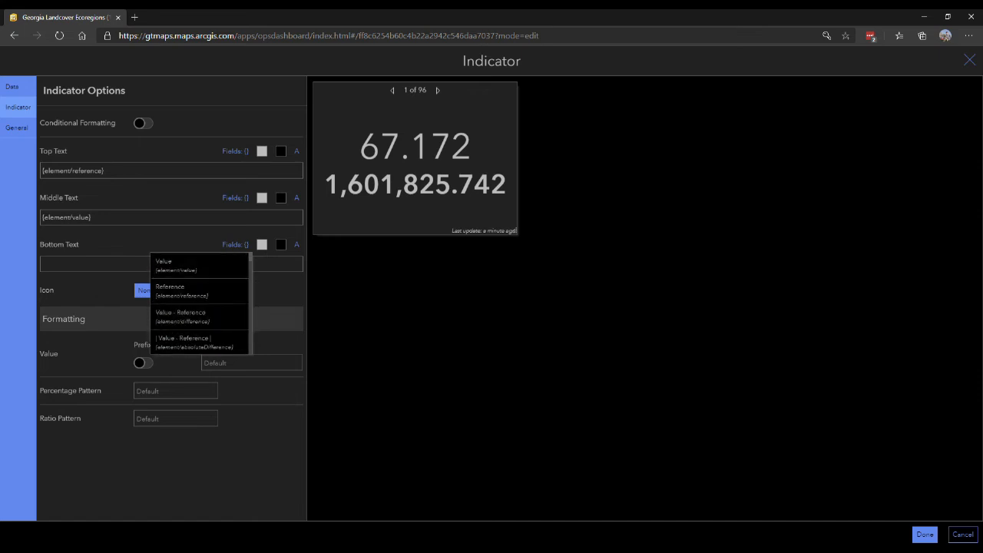
left_click(236, 245)
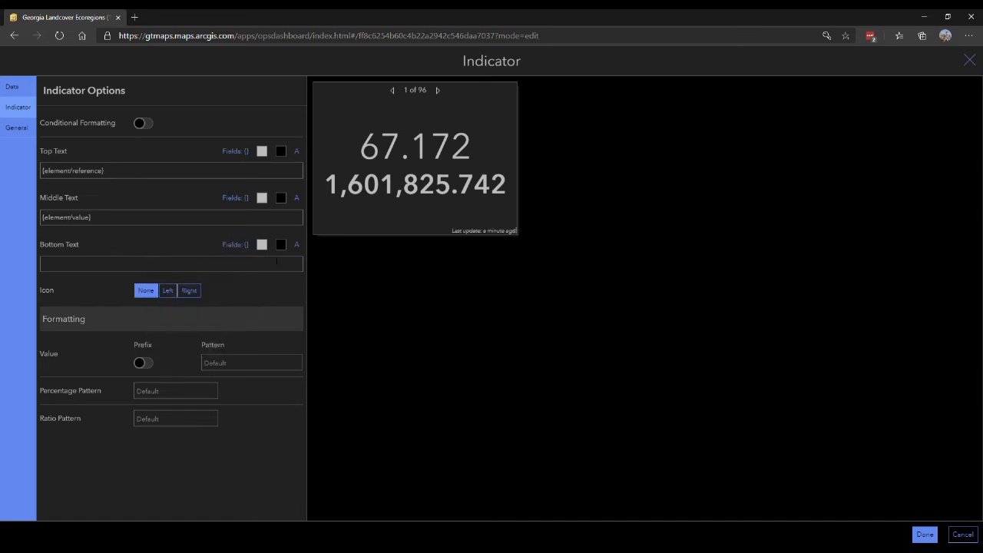
Move the {element/reference} placeholder from the top text back to the bottom text
triple_click(117, 172)
key("ctrl+c")
left_click(46, 265)
key("ctrl+v")
left_click_drag(108, 170, 26, 165)
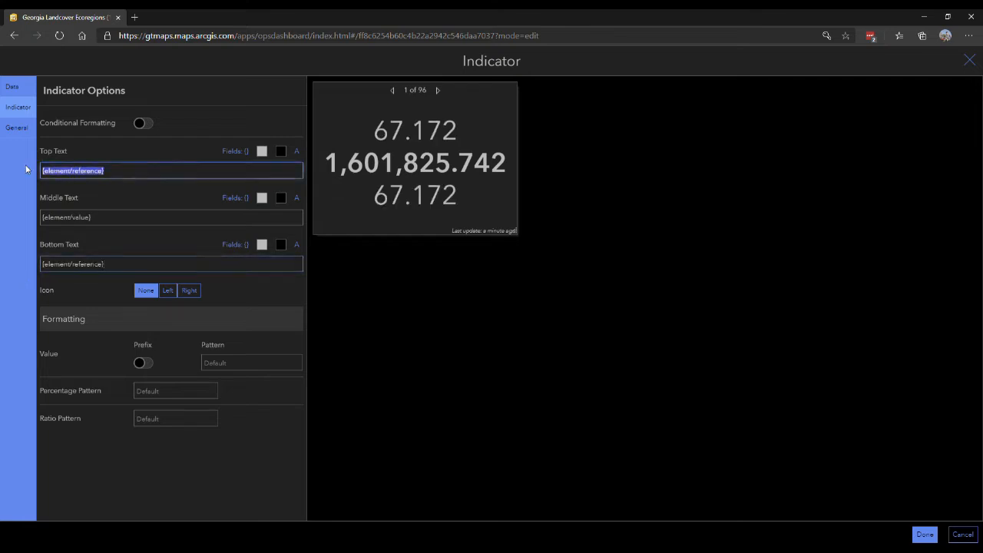
key("BackSpace")
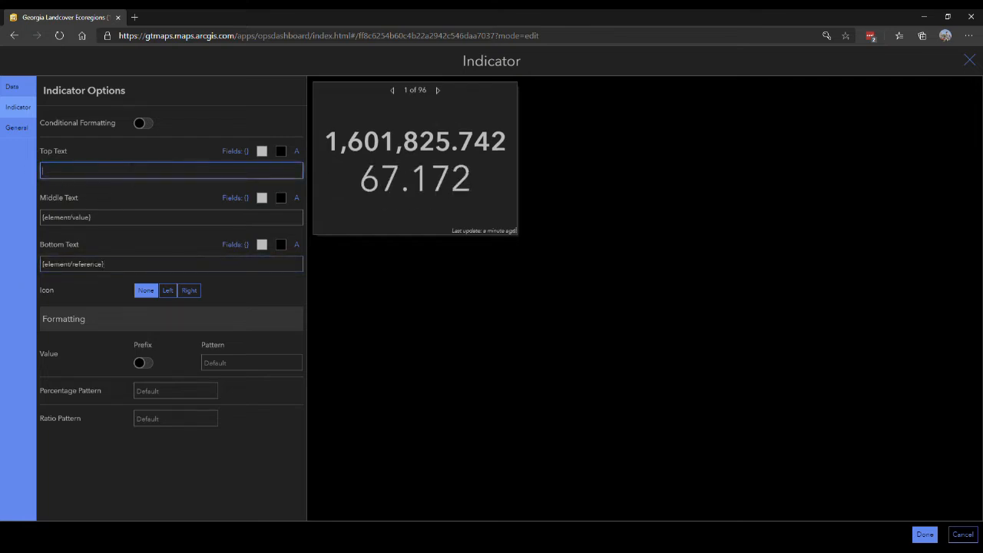
Set the indicator's top text to Forest in the small text size
type("Forest")
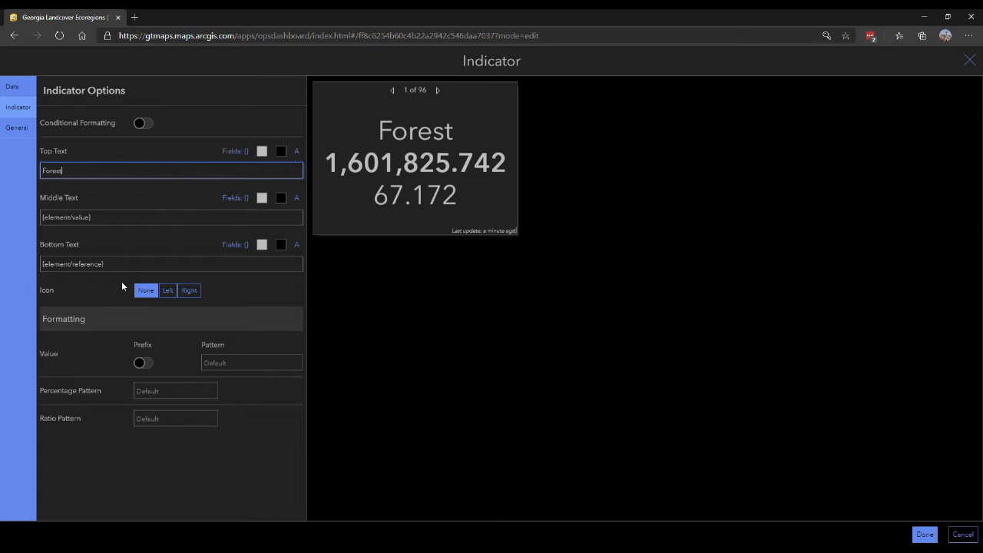
left_click(298, 152)
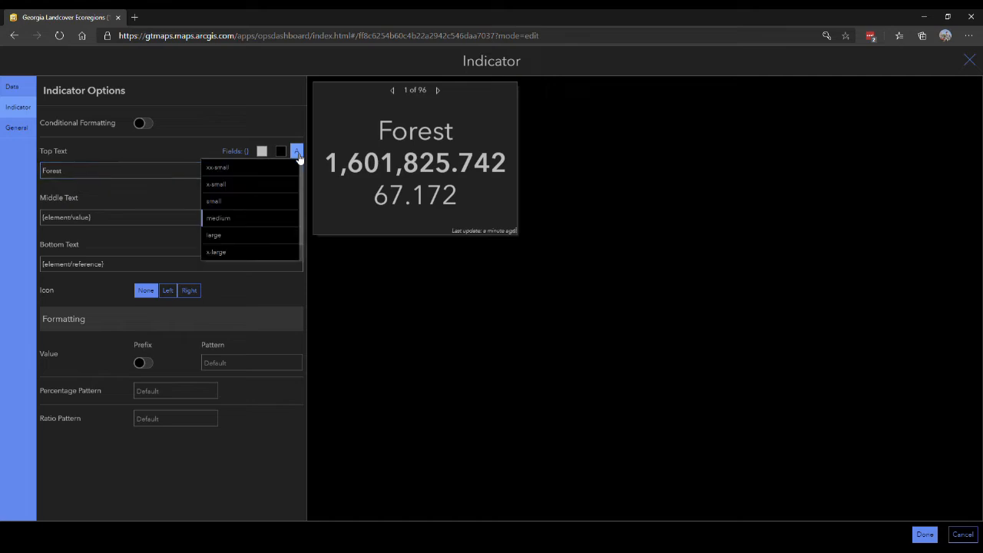
left_click(242, 201)
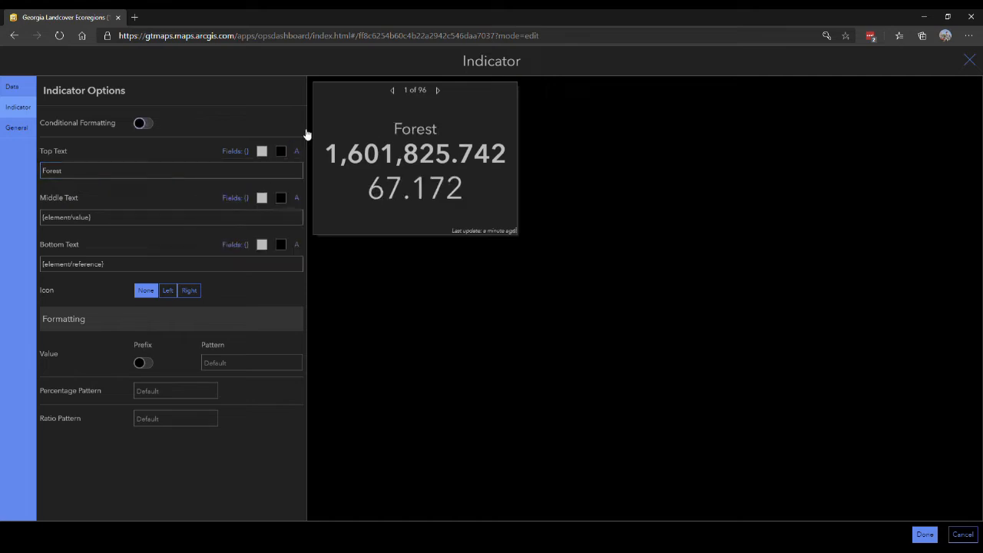
Set the text size of the indicator's middle and bottom text to small
left_click(297, 197)
left_click(272, 248)
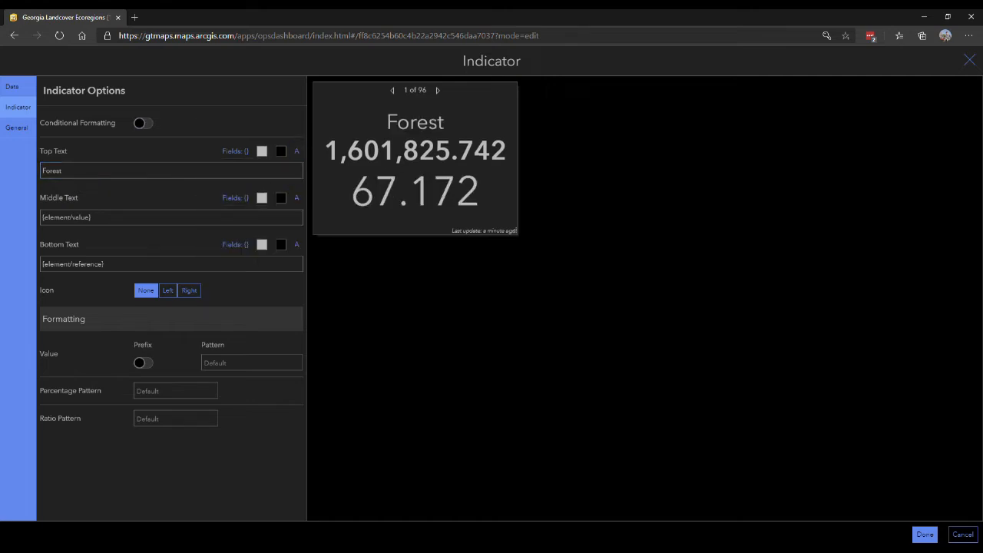
left_click(298, 245)
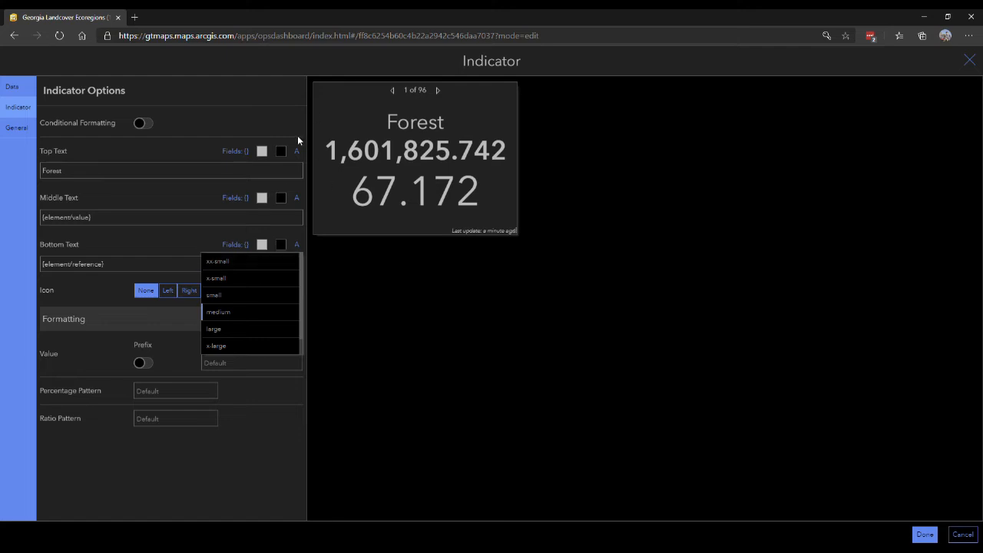
left_click(216, 299)
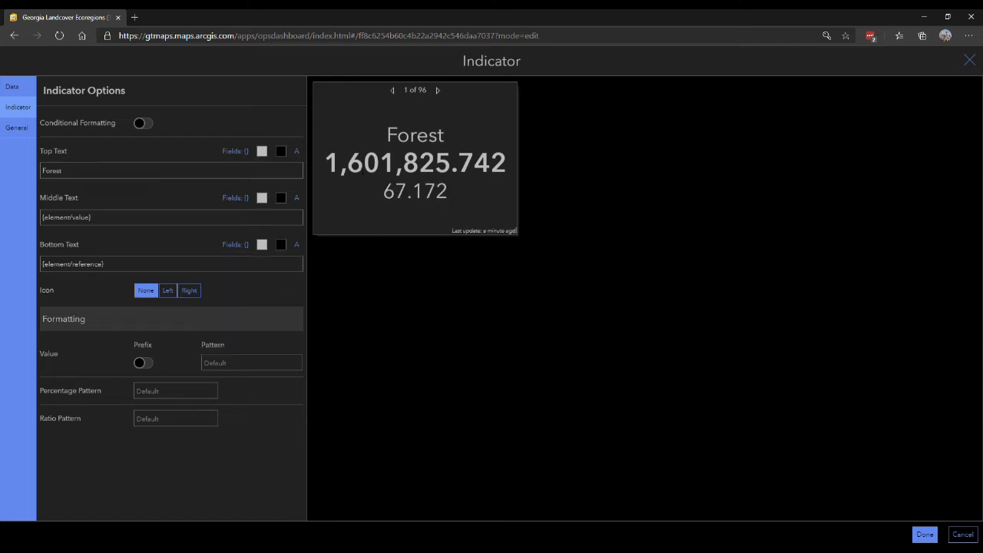
left_click_drag(324, 163, 513, 168)
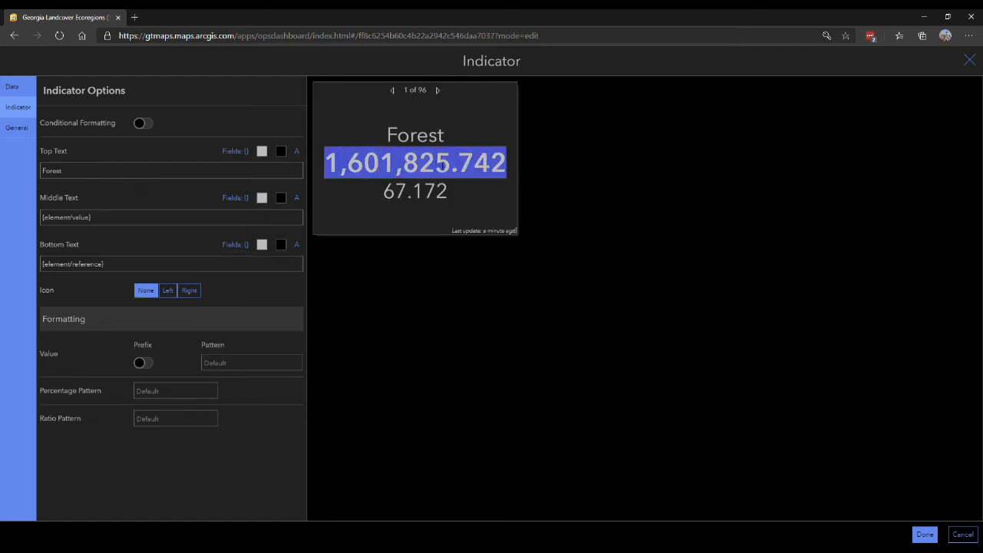
left_click(345, 177)
left_click_drag(343, 174, 402, 175)
left_click(436, 206)
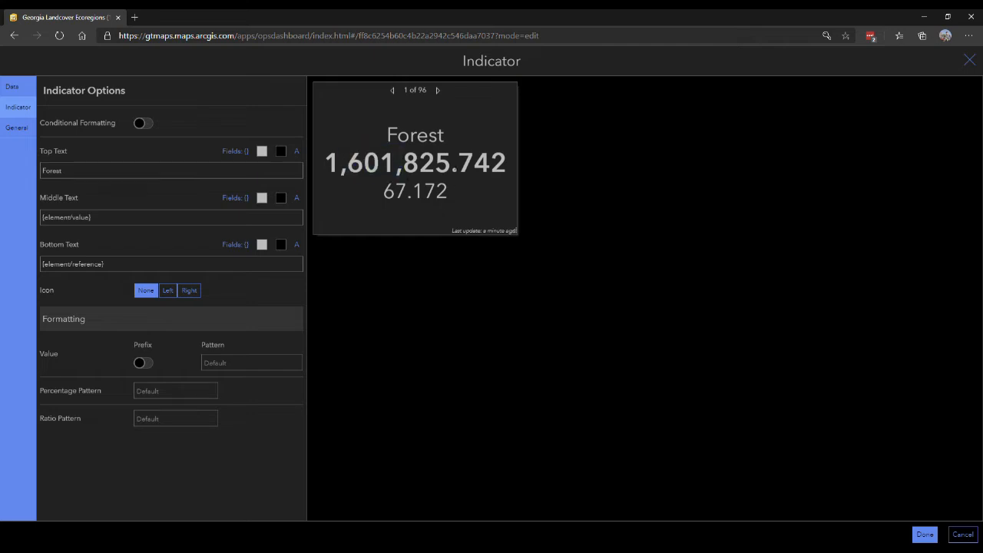
left_click_drag(446, 138, 397, 137)
left_click_drag(450, 209, 382, 182)
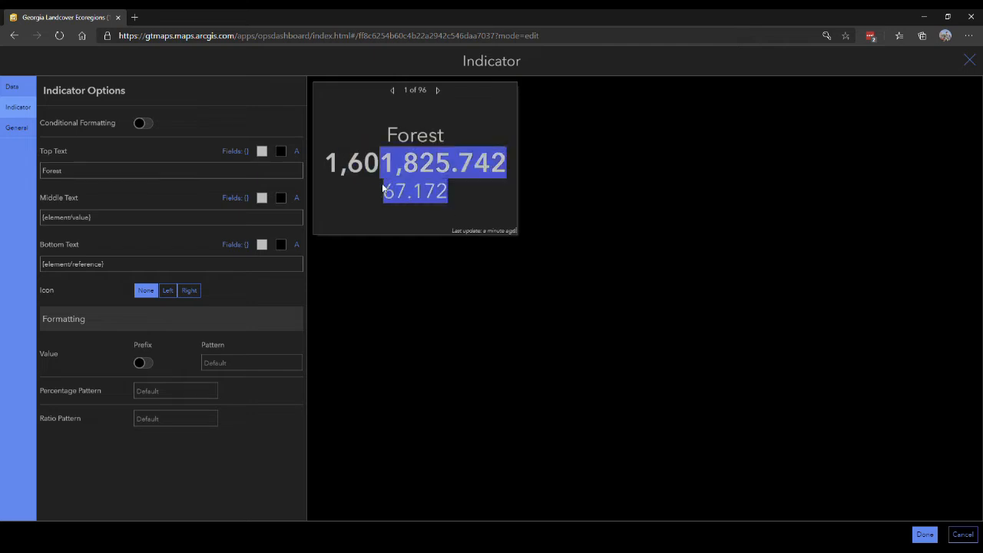
left_click(465, 131)
Append Acres to the indicator's middle text and a % sign to its bottom text
left_click(127, 220)
type("Acres")
left_click(161, 269)
type("%")
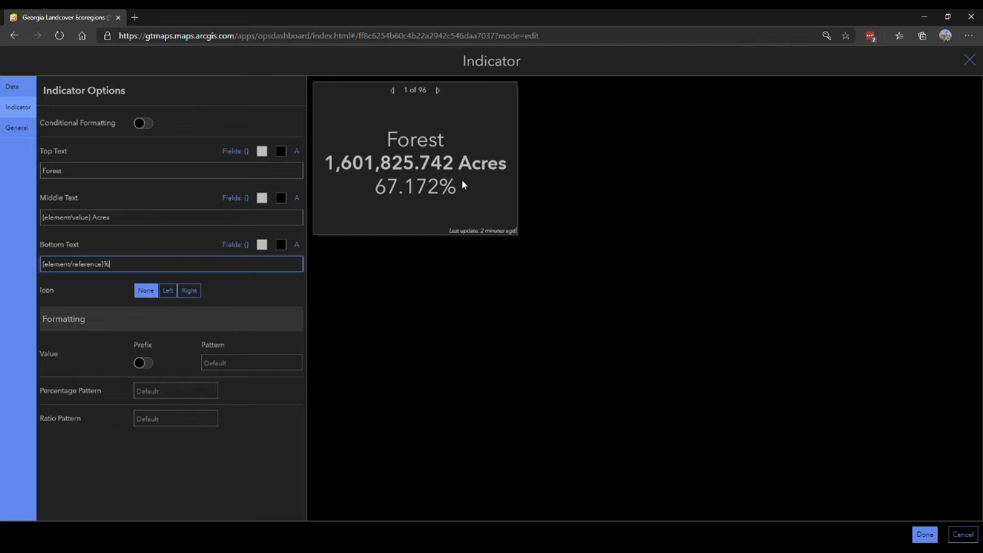
left_click_drag(325, 163, 461, 164)
left_click(448, 165)
mouse_move(416, 187)
left_mouse_down()
mouse_move(401, 189)
mouse_move(409, 187)
left_mouse_up()
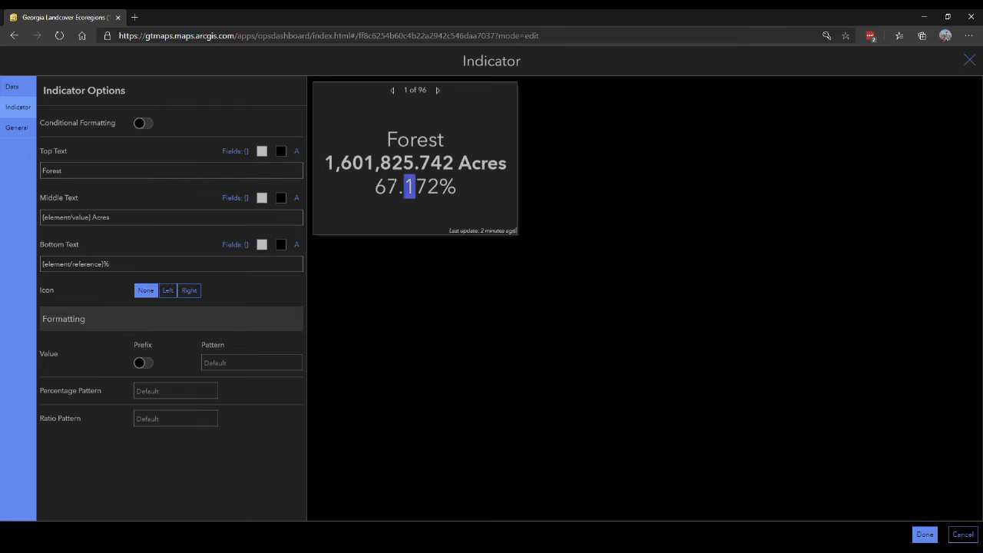
left_click_drag(418, 140, 456, 146)
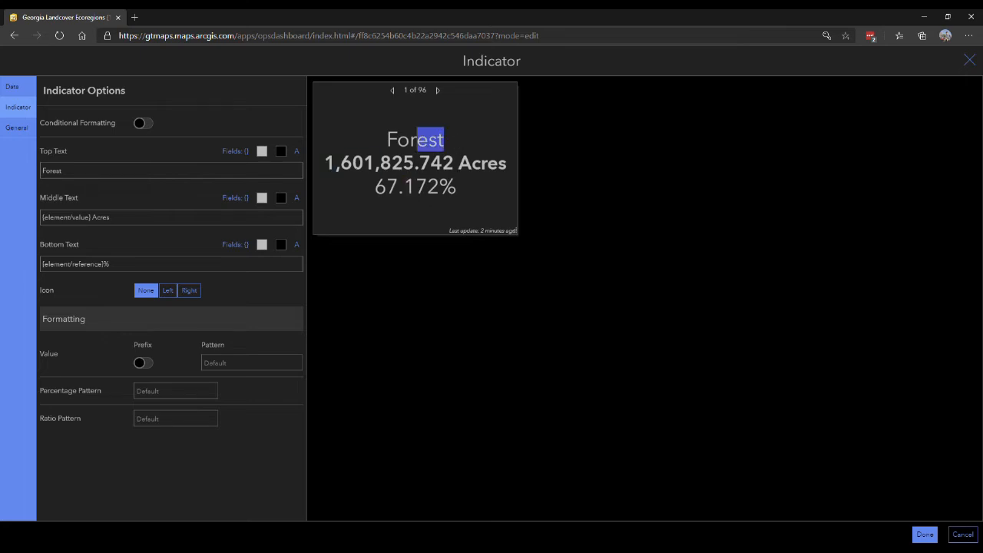
left_click(211, 363)
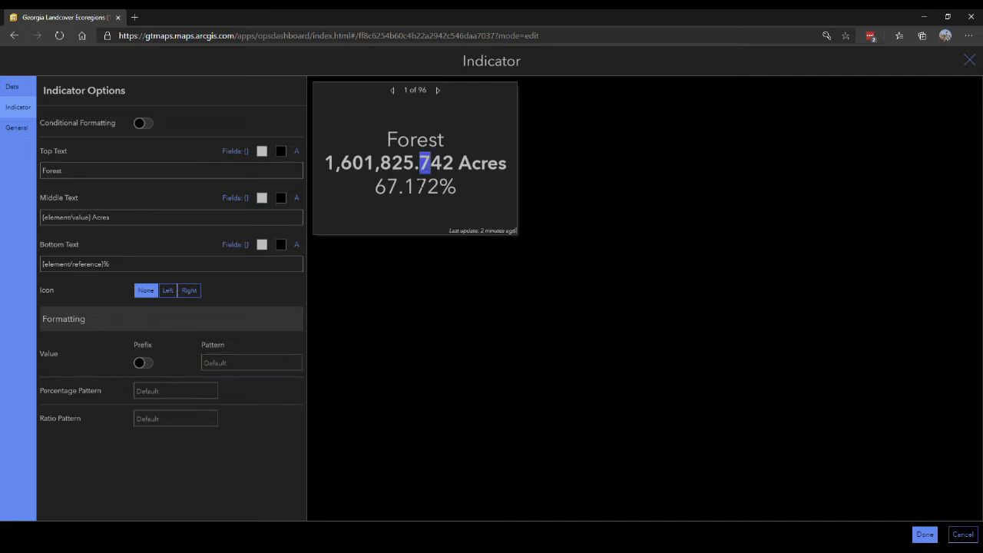
left_click_drag(86, 320, 33, 318)
left_click(56, 357)
left_click(219, 366)
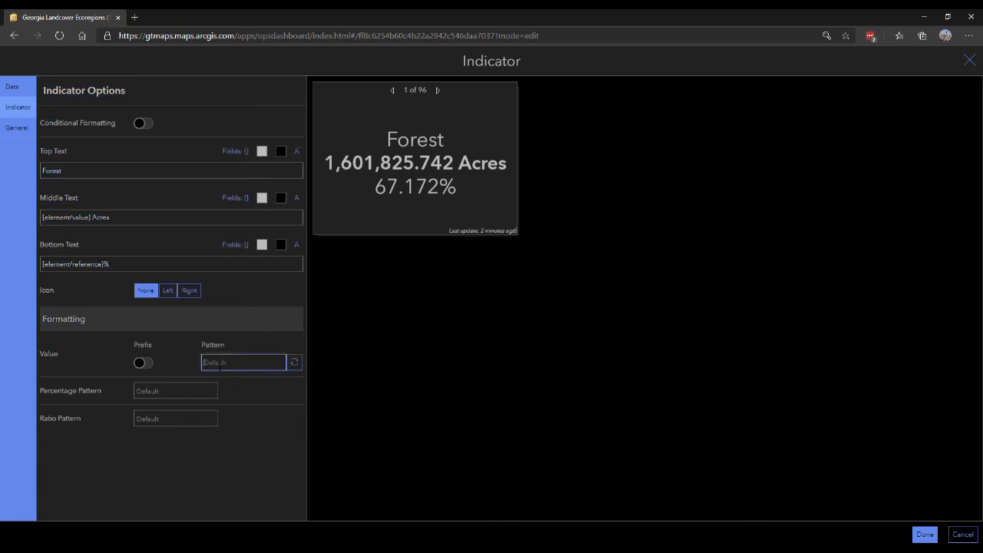
left_click_drag(325, 163, 458, 173)
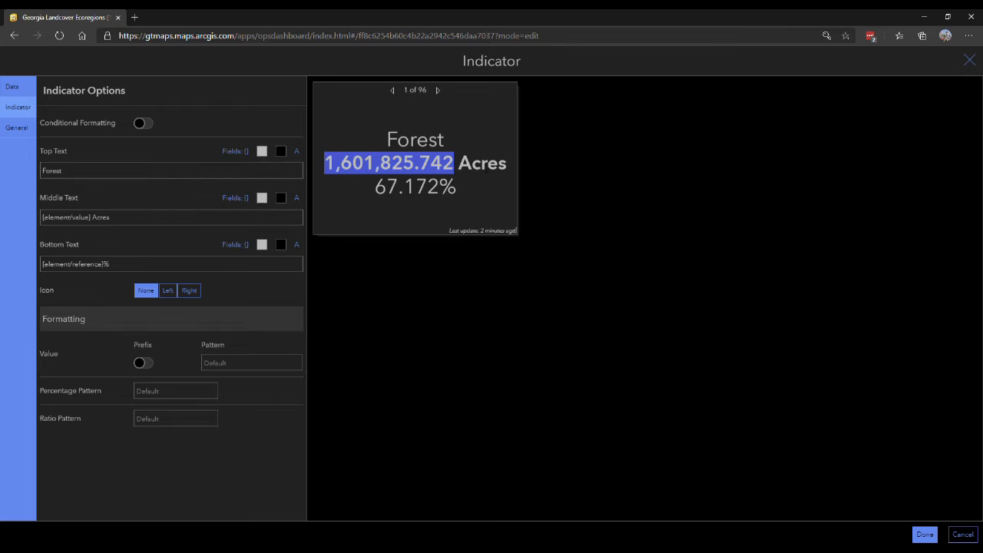
Try the value formatting patterns 0.0 and #.# for the indicator's numbers
left_click(246, 363)
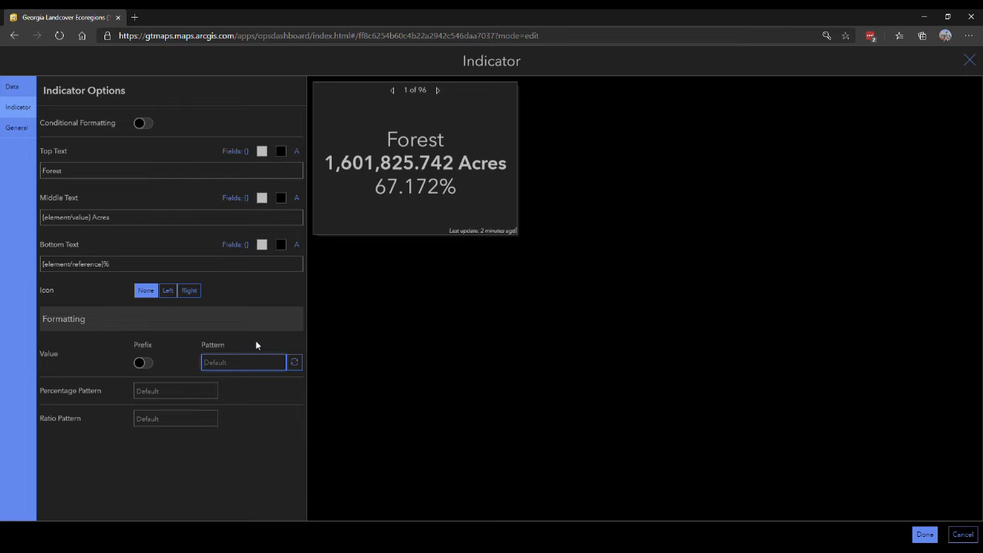
type("#")
key("BackSpace")
type("0")
type("#")
double_click(207, 364)
key("BackSpace")
type("0")
key("BackSpace")
type("0.0")
left_click(423, 172)
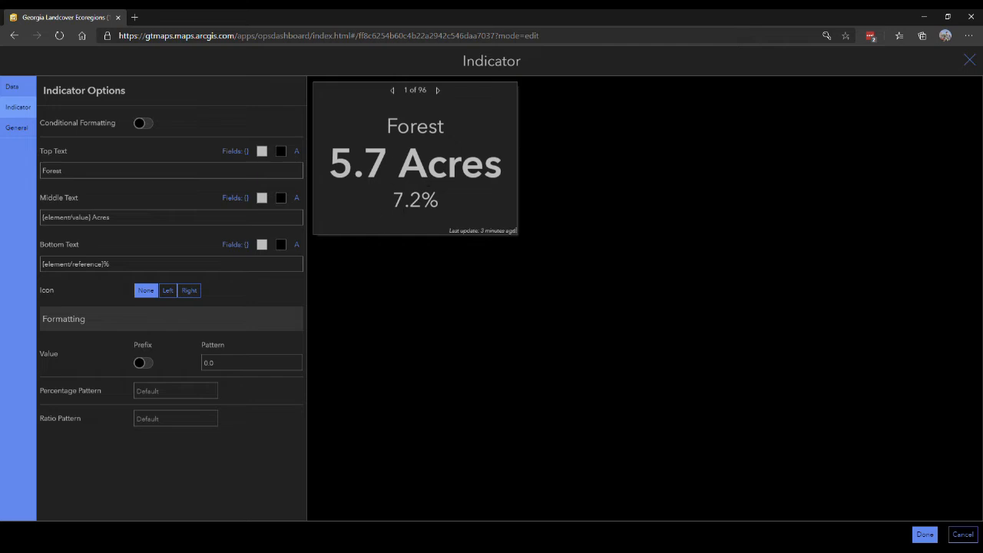
left_click(223, 366)
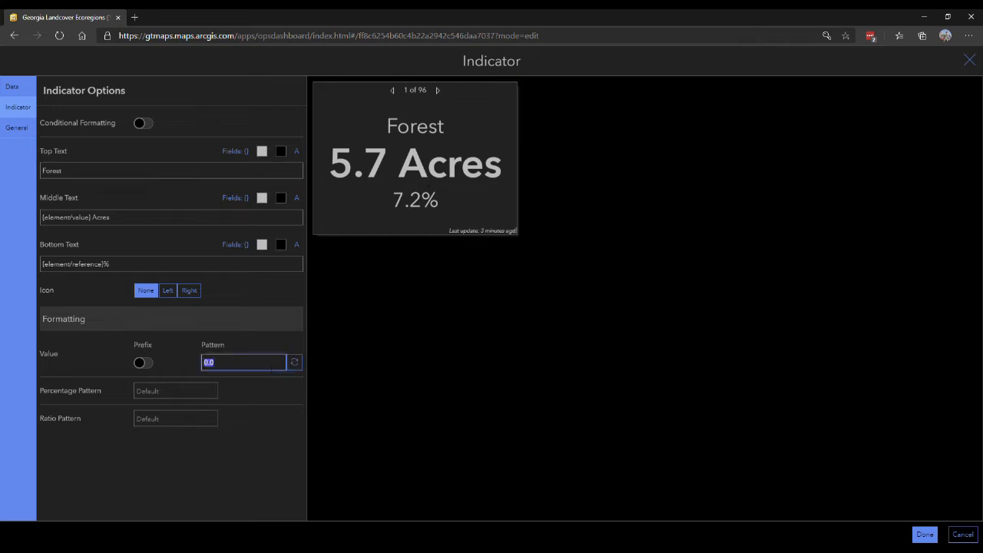
type("#.#")
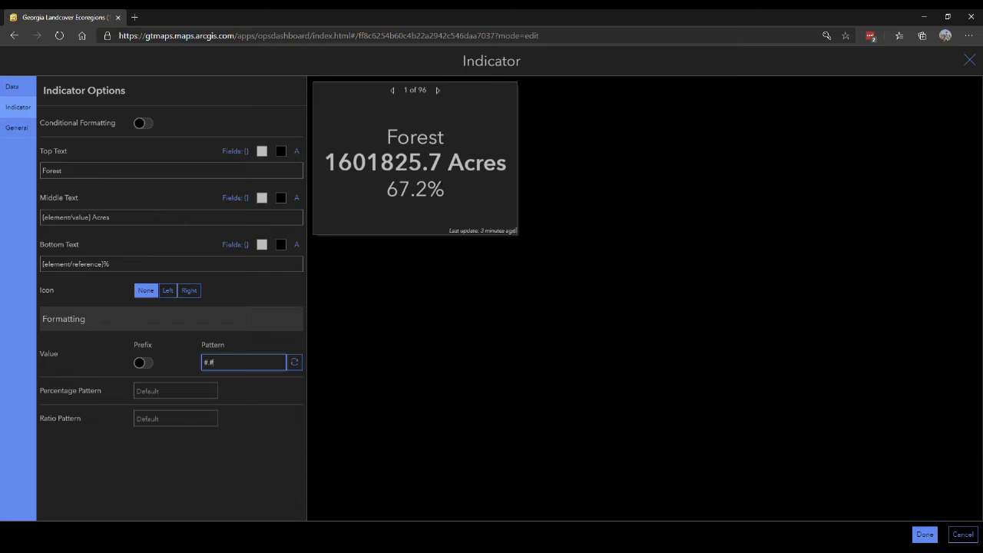
Set the indicator's value pattern to ###,###,##0.0 for thousands separators and one decimal place
double_click(206, 363)
type("###")
type(",###")
type(".##")
type("#")
left_click_drag(203, 365, 238, 366)
left_click(244, 367)
key("BackSpace")
type("0.0")
double_click(245, 365)
left_click(294, 362)
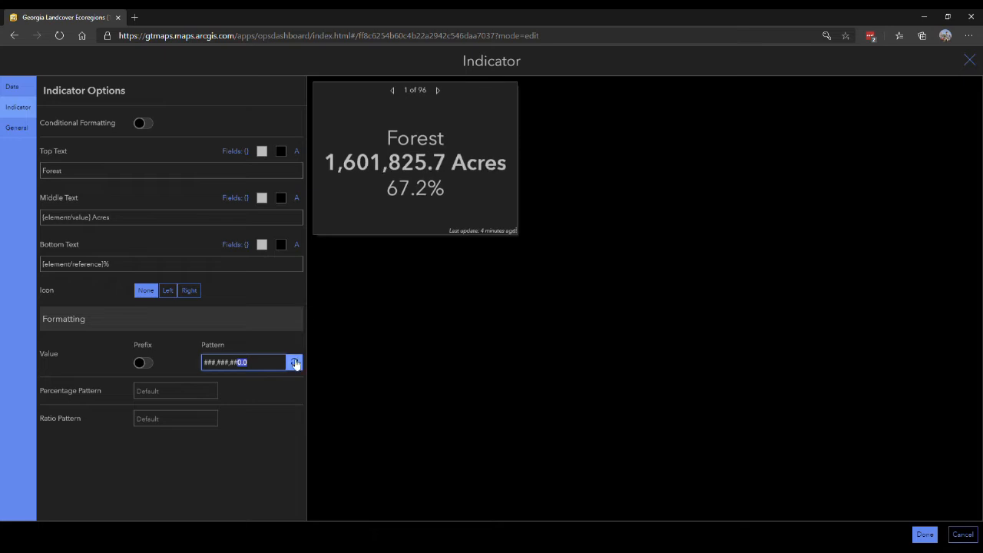
left_click_drag(324, 162, 436, 166)
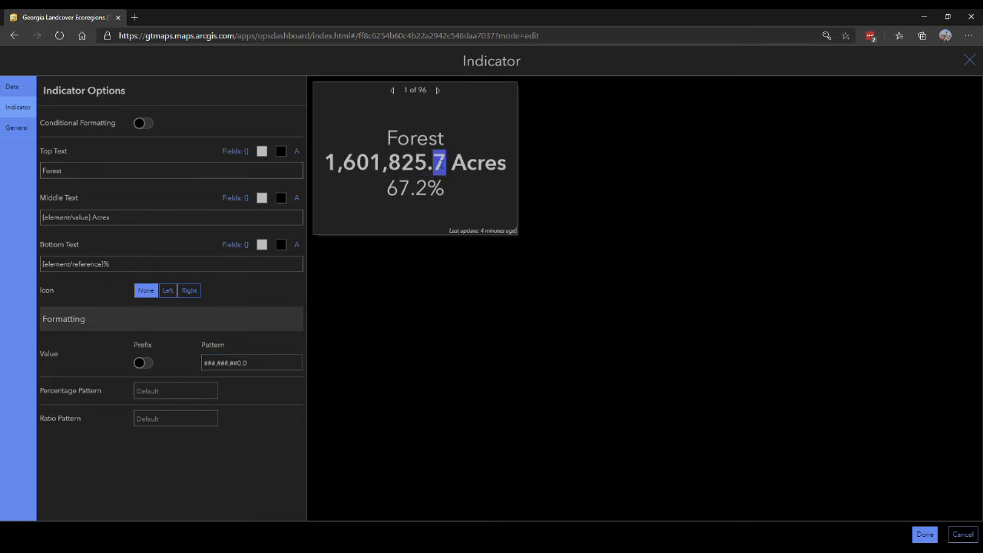
left_click(379, 210)
left_click(268, 366)
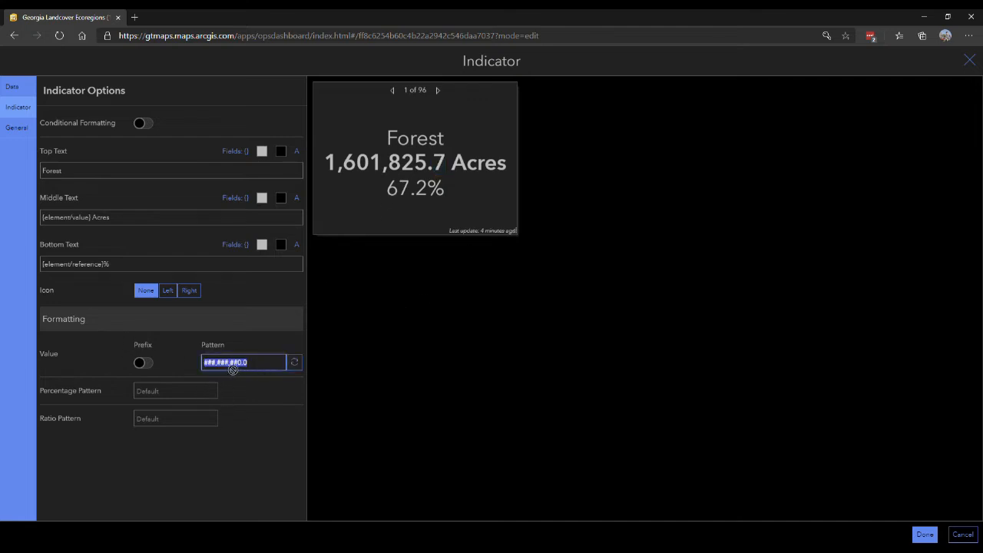
key("Return")
double_click(47, 290)
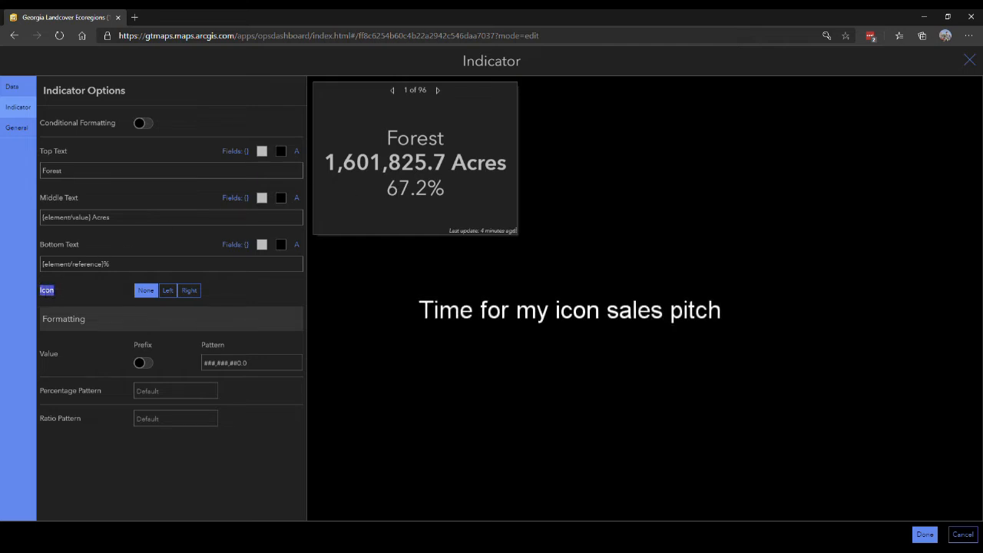
left_click(56, 295)
double_click(51, 292)
left_click(55, 294)
double_click(51, 292)
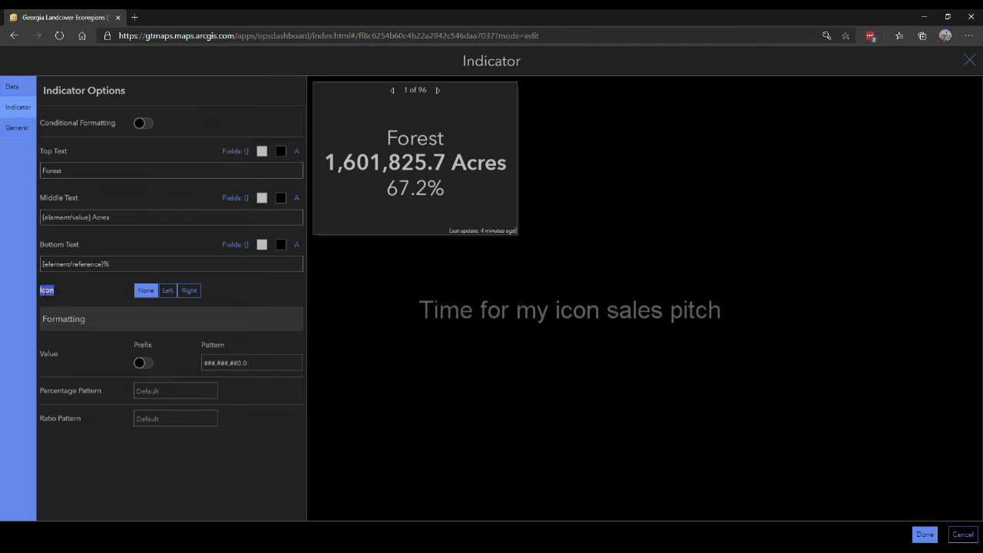
left_click(105, 298)
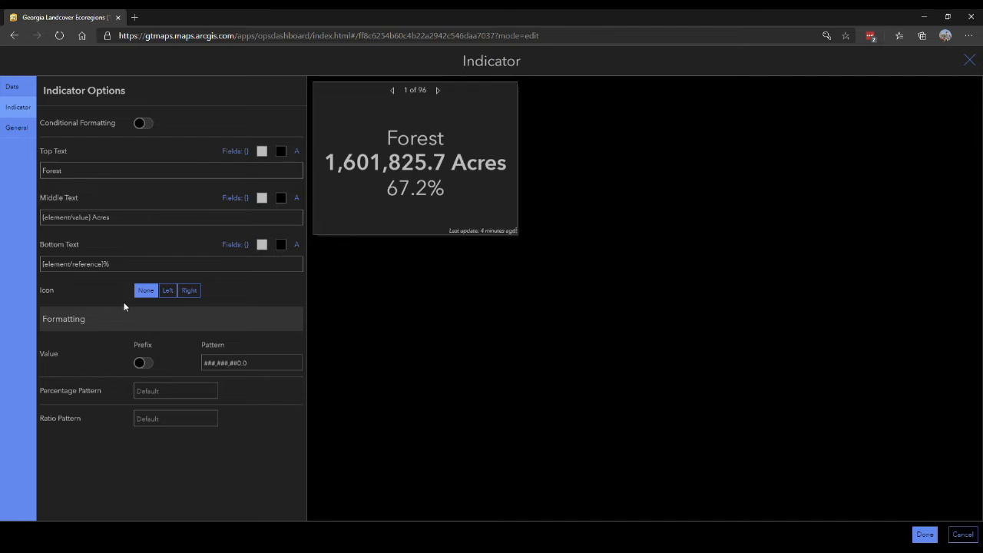
Finish the Forest indicator's configuration and dock the element to the right of the Georgia map
left_click(922, 536)
left_click_drag(17, 78, 965, 220)
left_click_drag(676, 209, 642, 208)
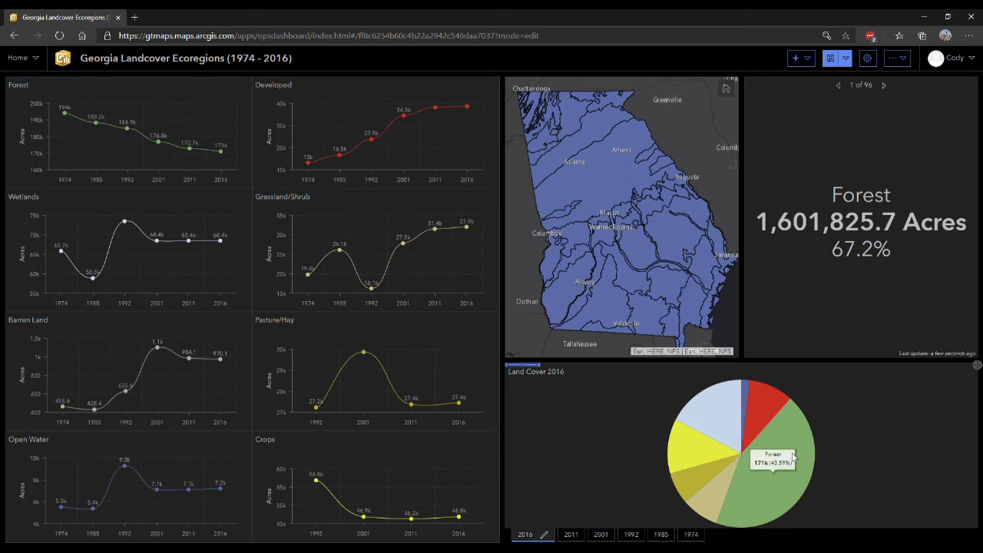
Save the dashboard
left_click_drag(8, 85, 26, 86)
left_click(32, 92)
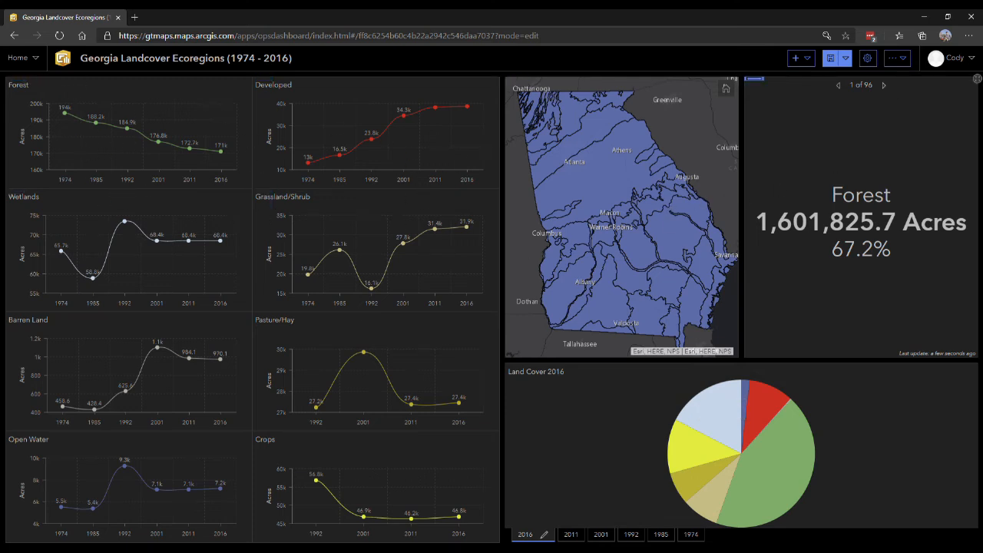
left_click(831, 58)
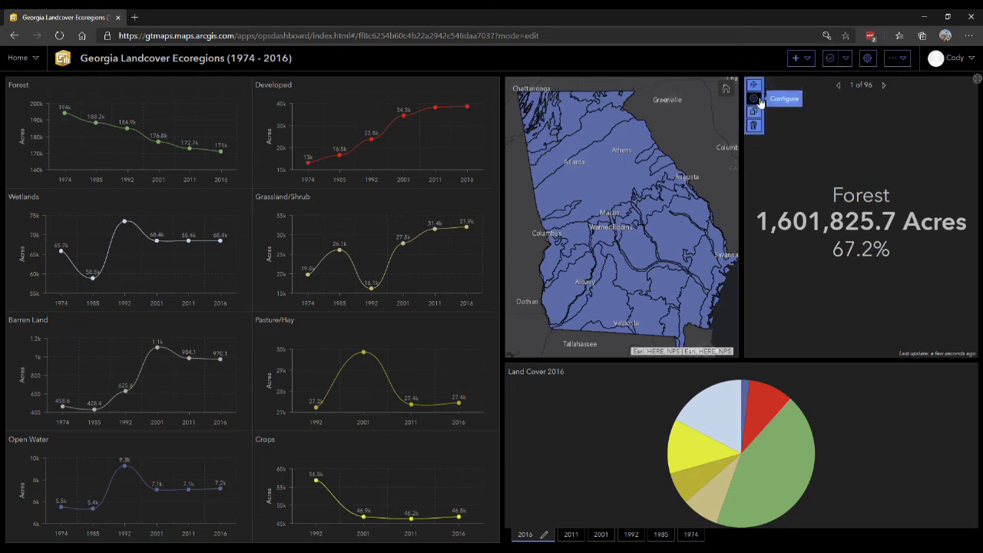
left_click_drag(832, 199, 895, 205)
left_click(895, 204)
left_click_drag(771, 223, 919, 224)
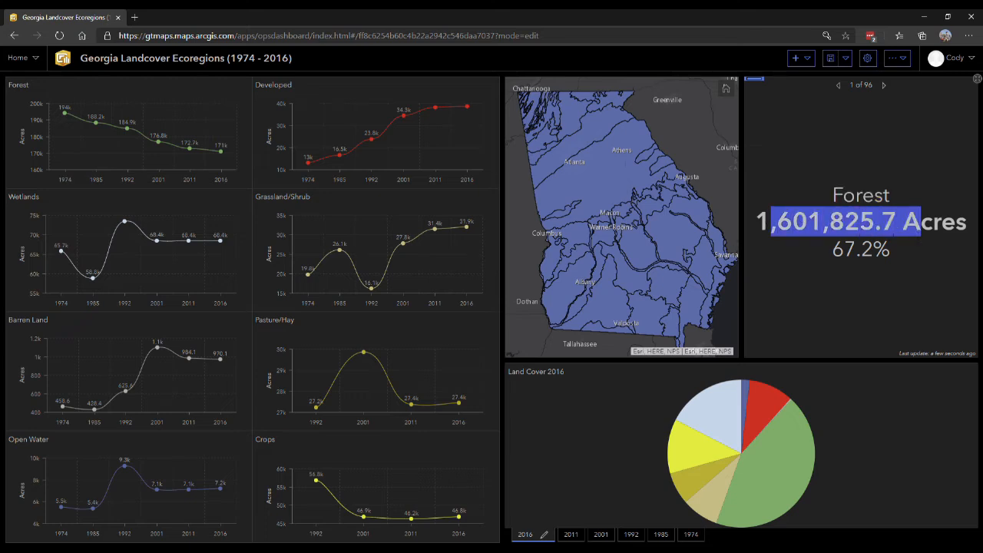
left_click(914, 224)
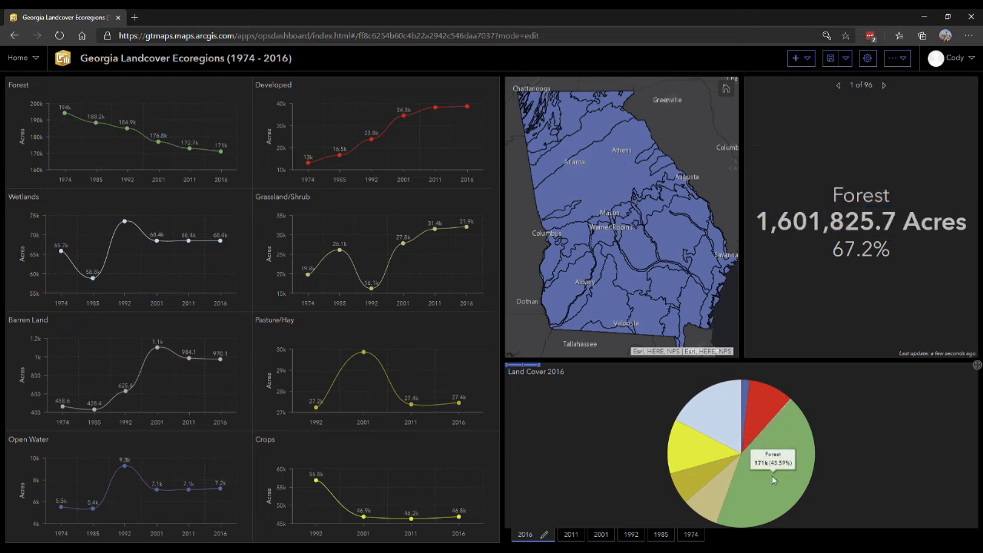
left_click_drag(758, 223, 897, 223)
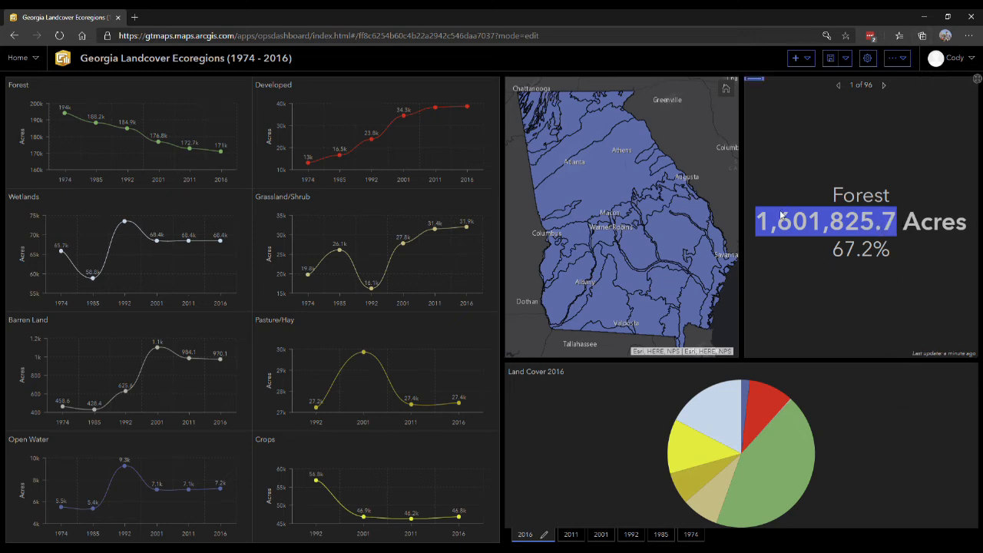
left_click(780, 223)
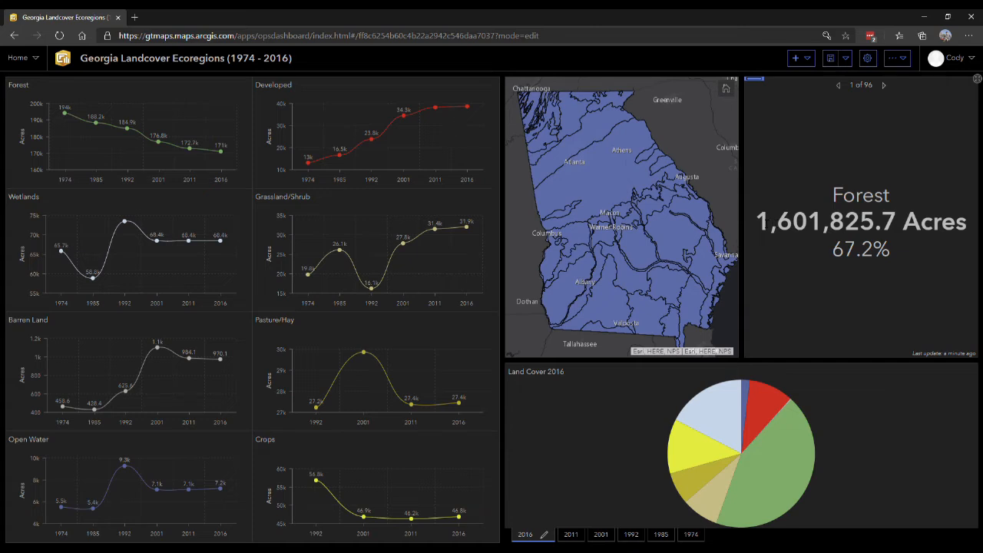
left_click_drag(759, 223, 903, 237)
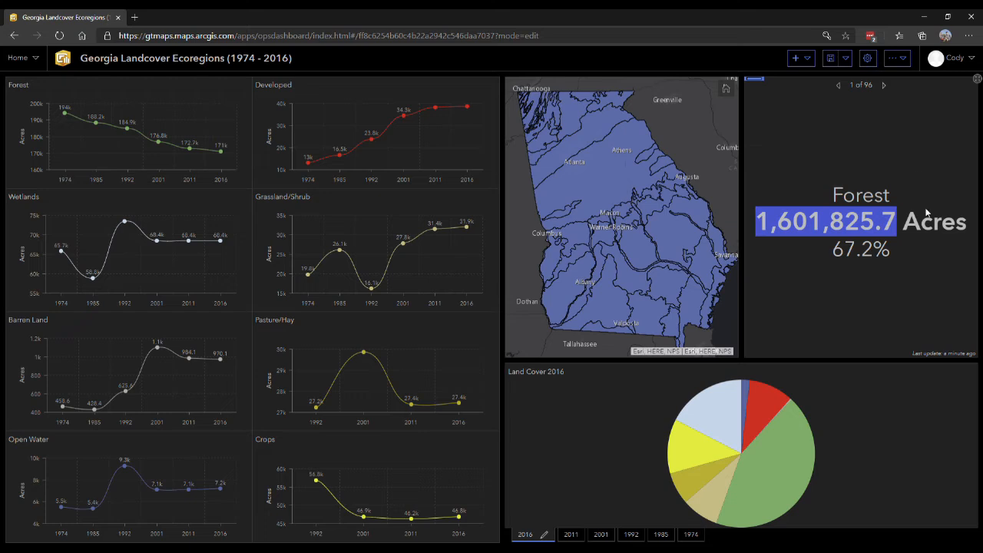
left_click_drag(928, 214, 909, 309)
left_click(913, 278)
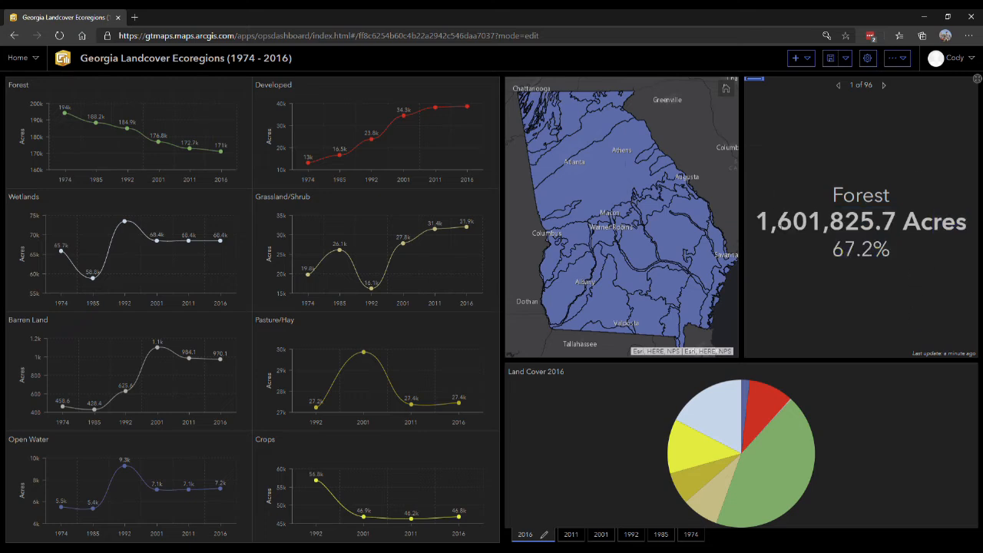
left_click_drag(761, 221, 898, 225)
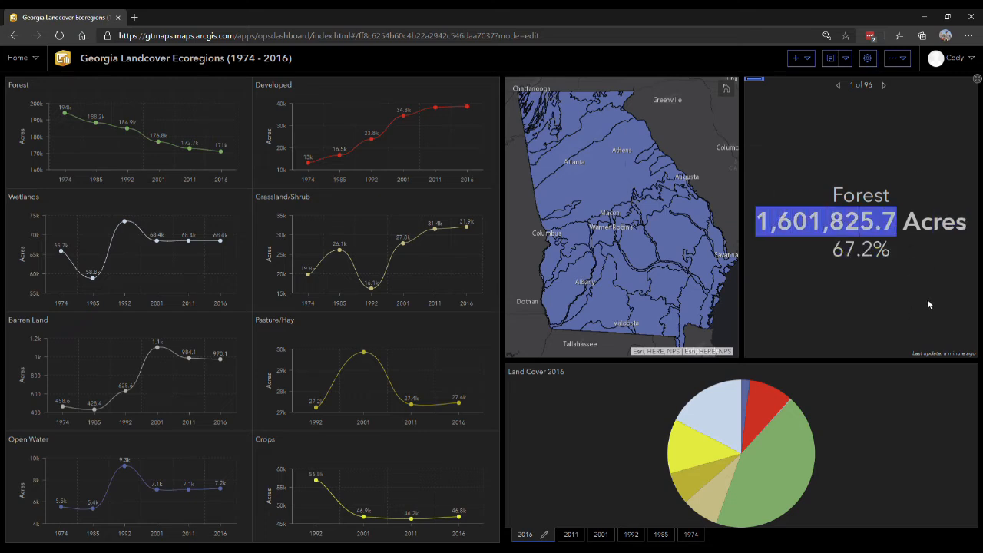
left_click(927, 299)
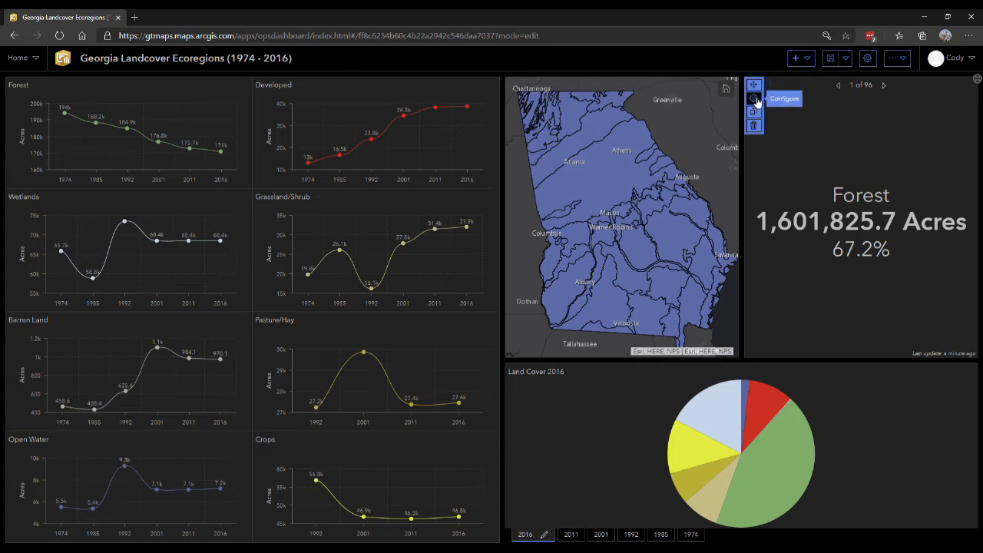
Open the Forest indicator's display options and bring up the icon library for it
left_click(757, 98)
left_click(17, 107)
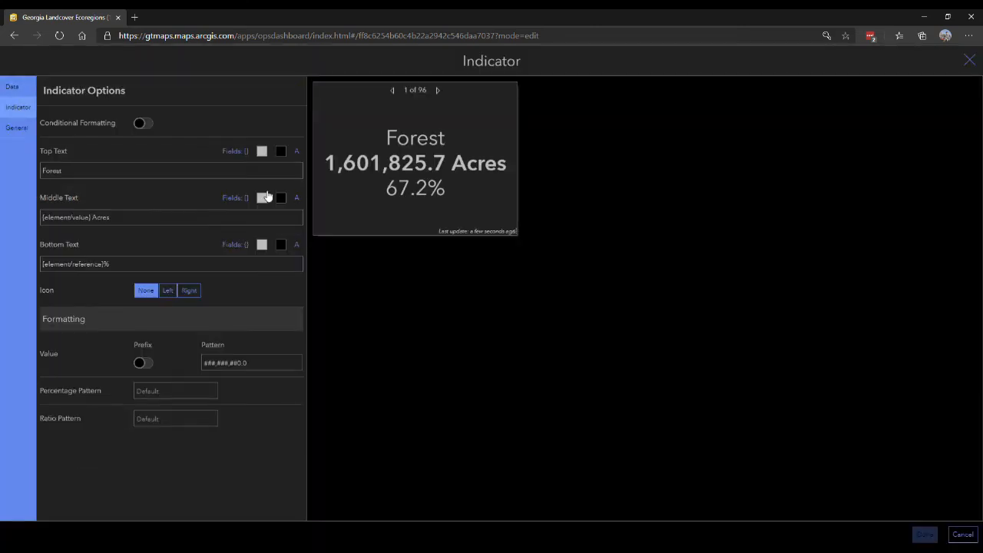
left_click(175, 293)
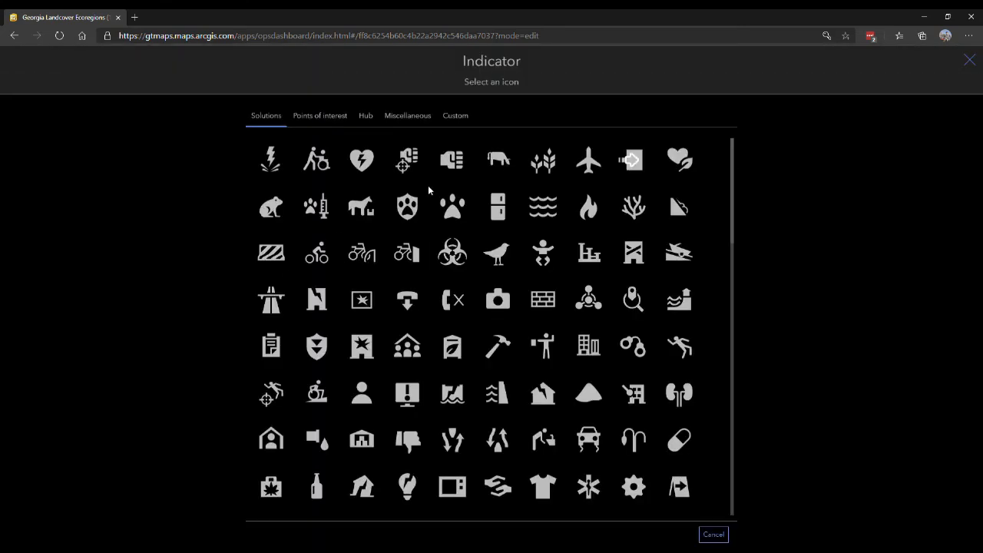
left_click(714, 535)
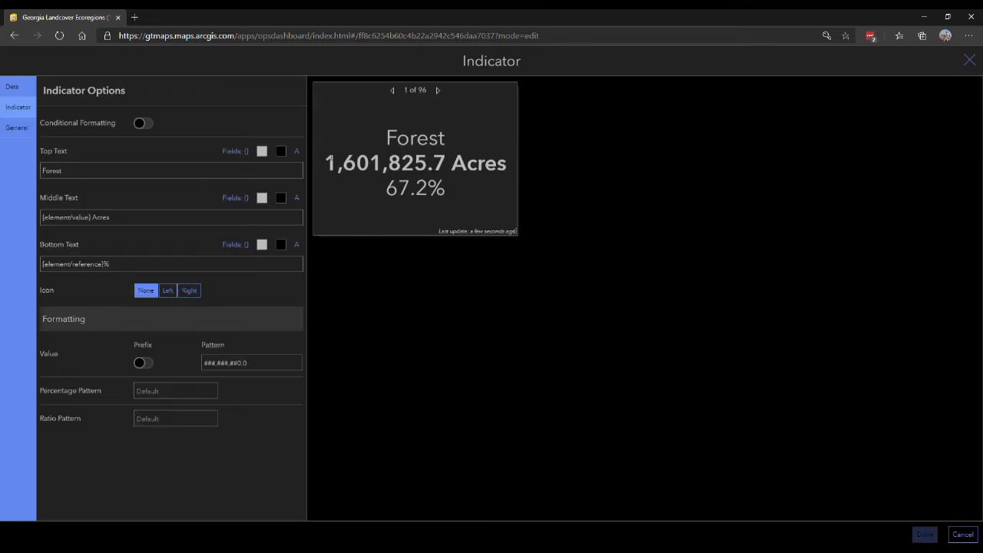
left_click(189, 291)
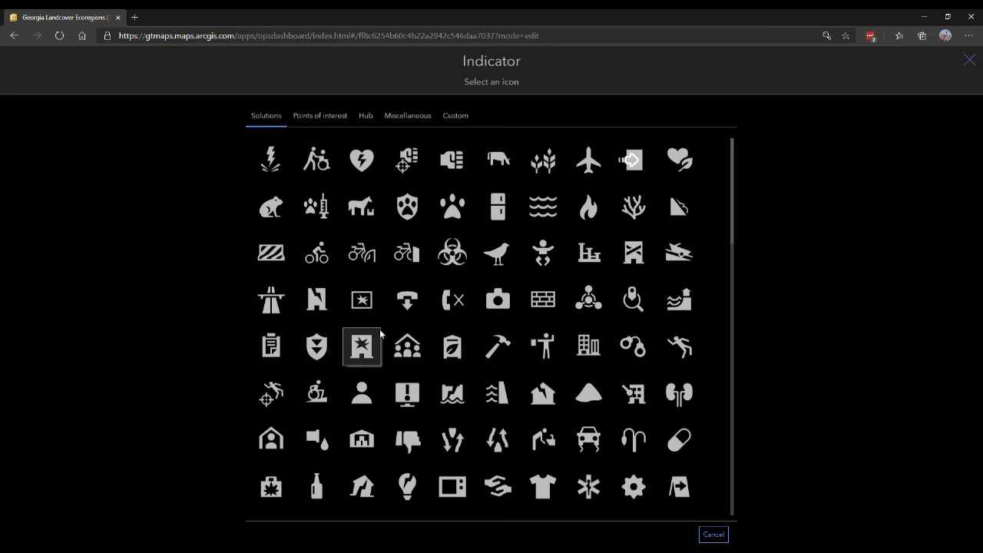
Examine the Solutions, Points of interest, Hub, Miscellaneous and Custom icon sets for a symbol that suits forest
scroll(461, 261, "down", 15)
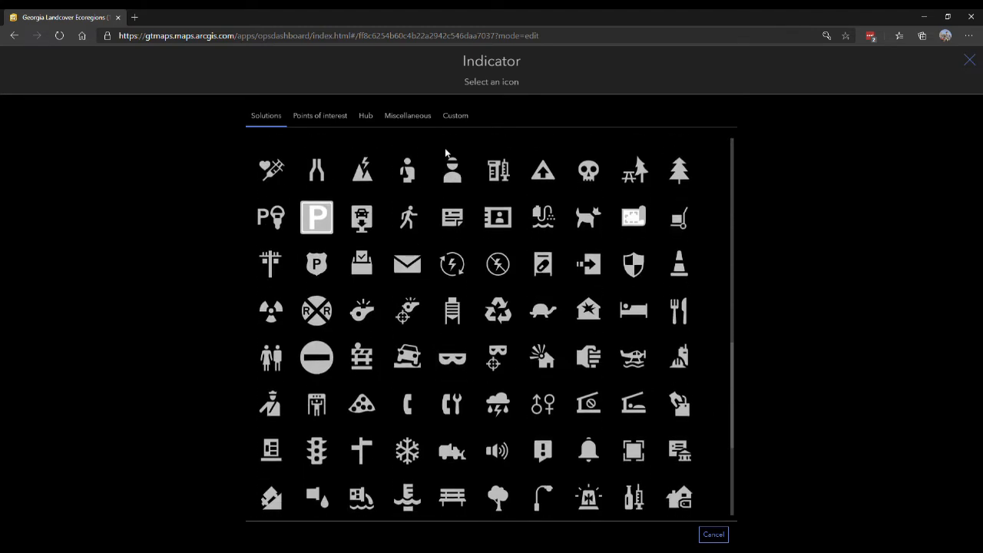
left_click(453, 117)
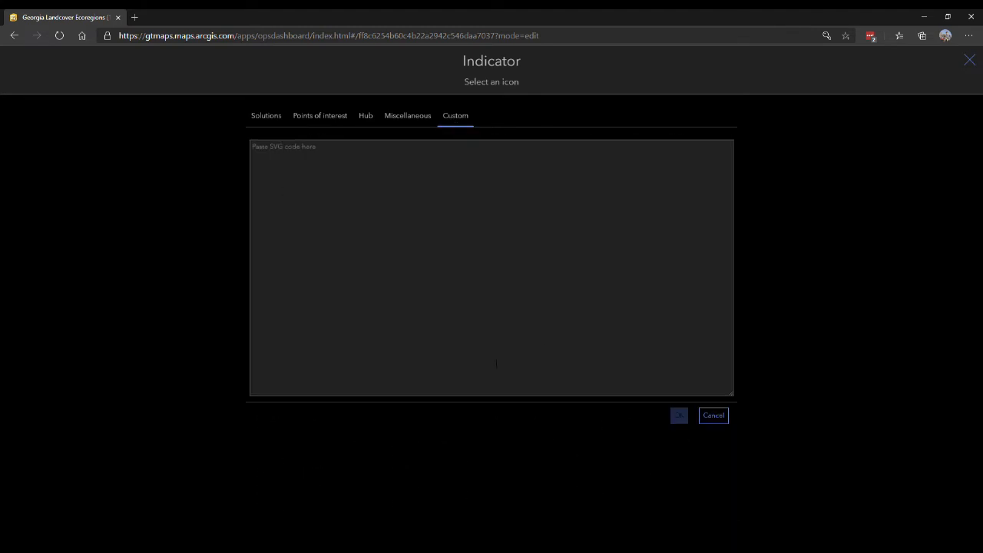
left_click(397, 116)
left_click(334, 115)
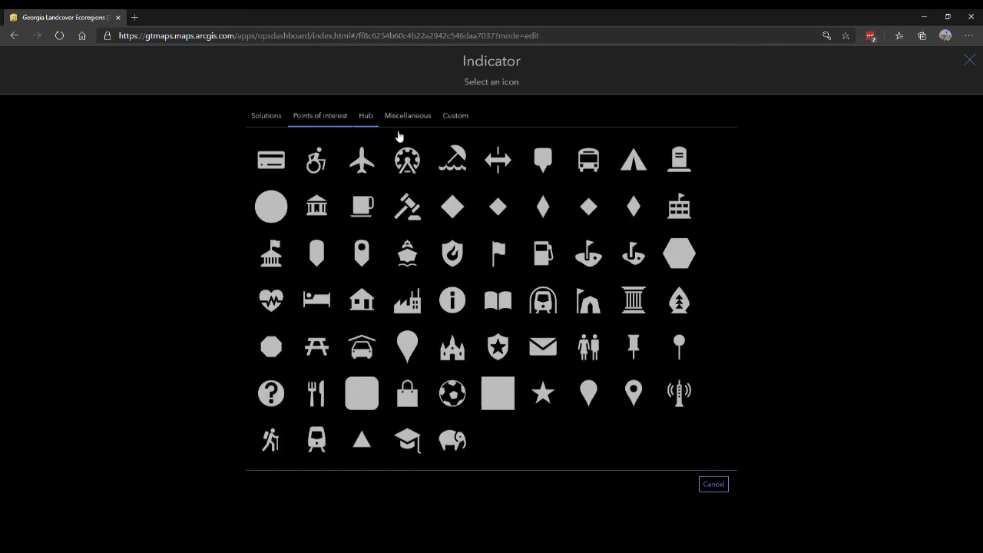
left_click(274, 117)
scroll(460, 332, "down", 5)
scroll(461, 332, "down", 5)
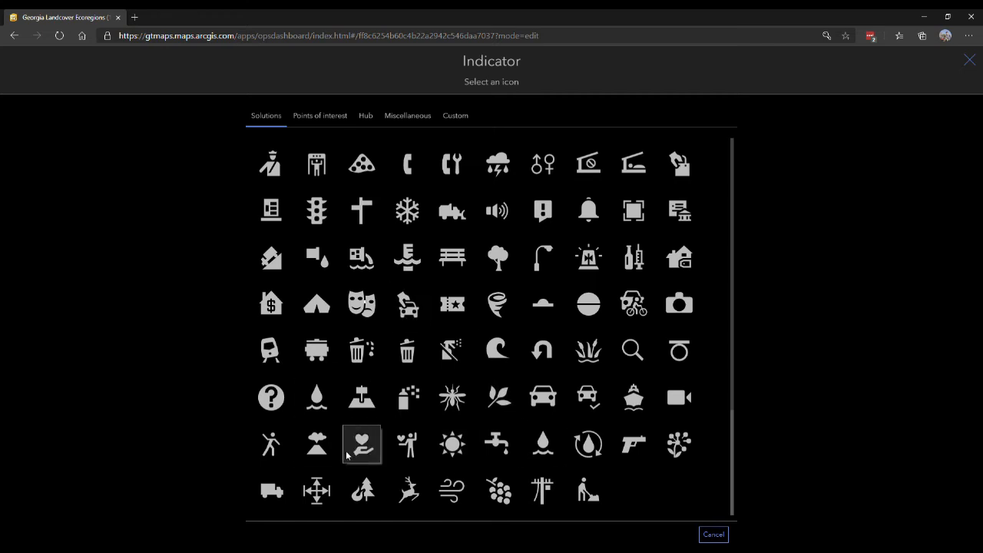
scroll(427, 404, "up", 3)
scroll(432, 408, "down", 3)
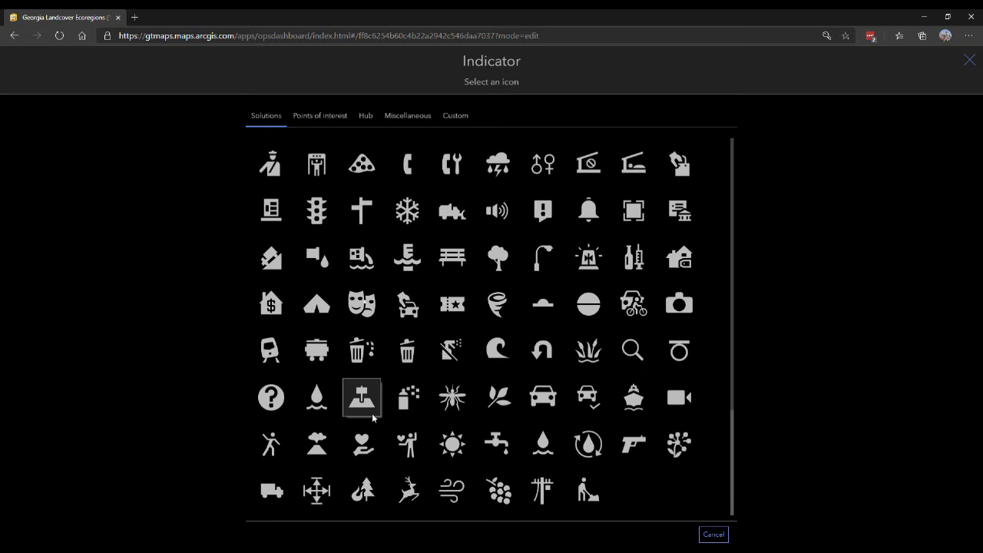
scroll(453, 431, "up", 2)
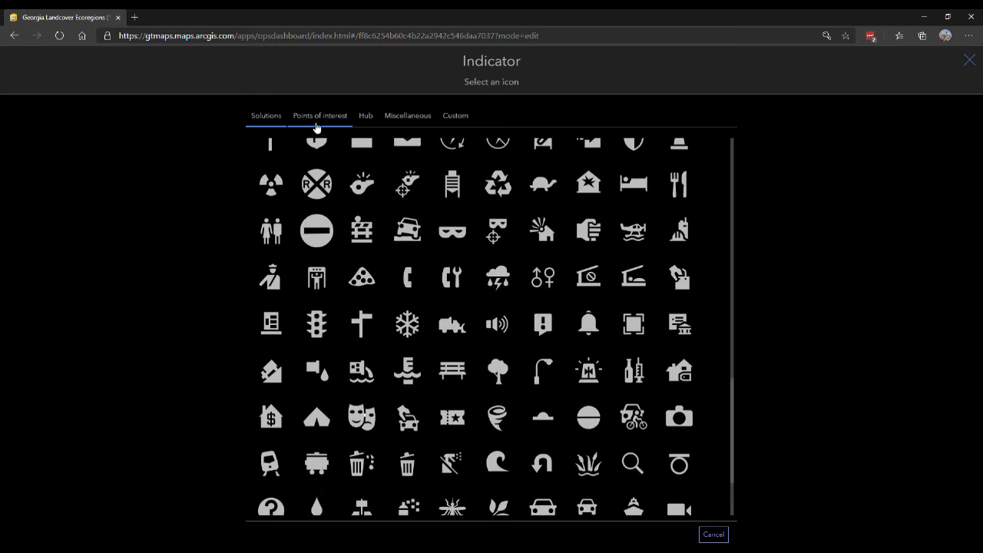
left_click(317, 122)
left_click(368, 119)
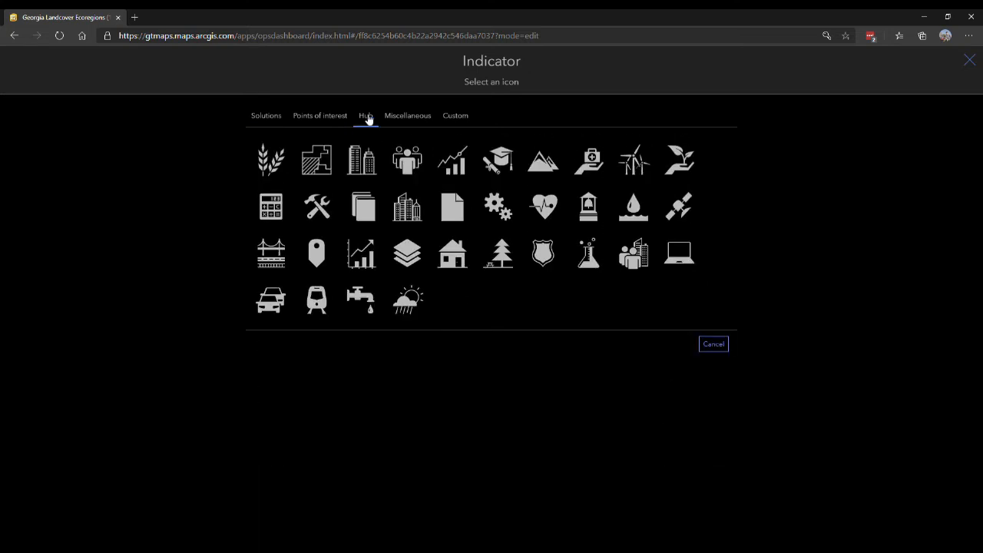
left_click(413, 121)
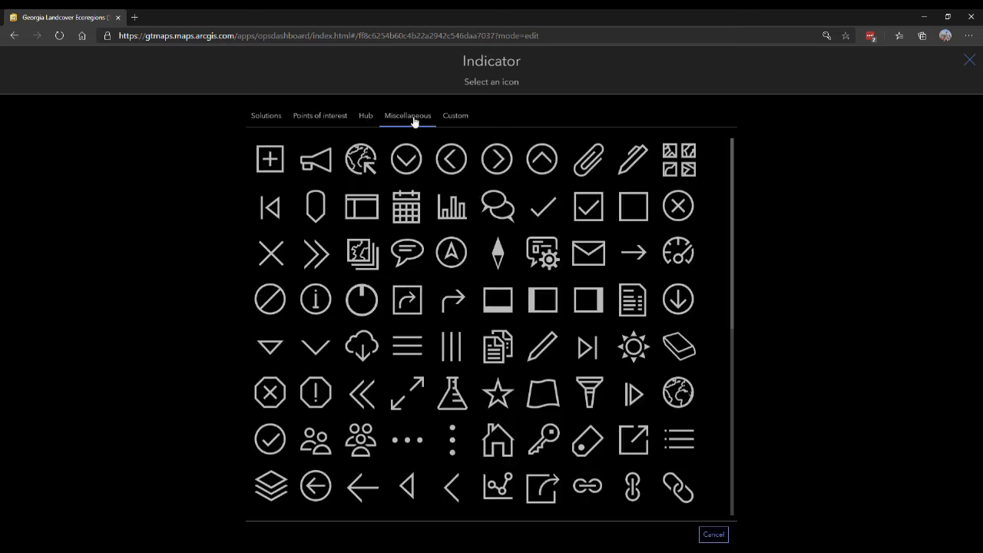
left_click(309, 120)
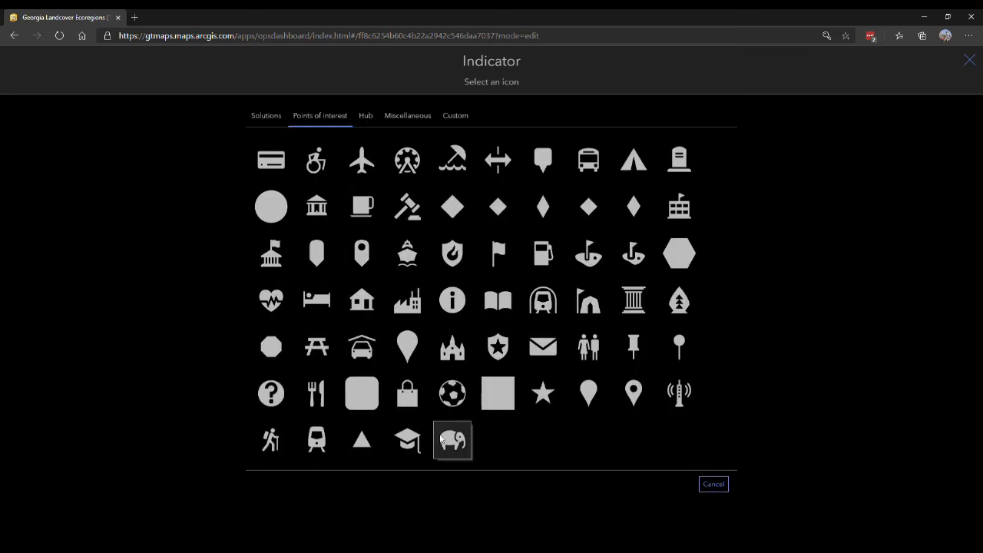
Add the round-crowned tree icon from the Solutions set to the left of the indicator's acres text
left_click(268, 117)
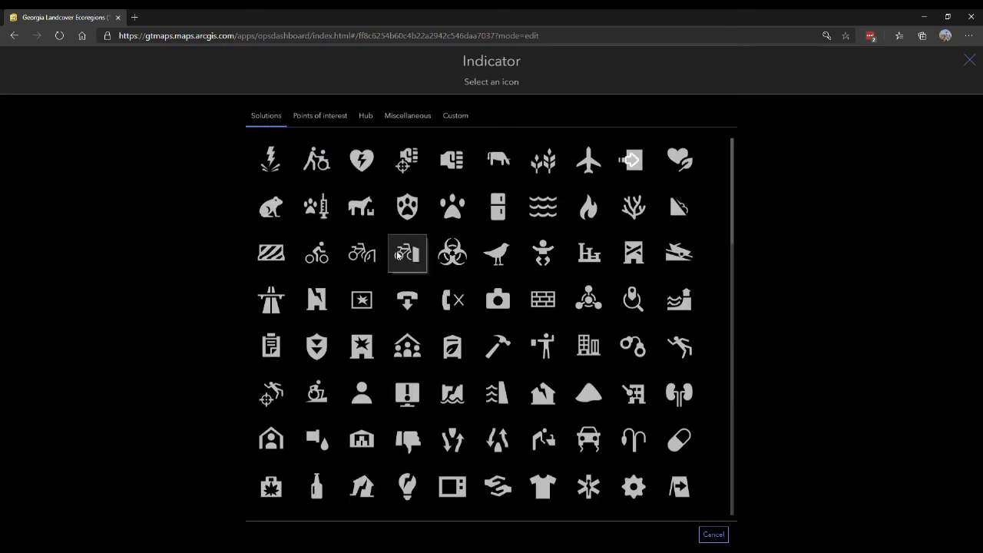
scroll(499, 338, "down", 2)
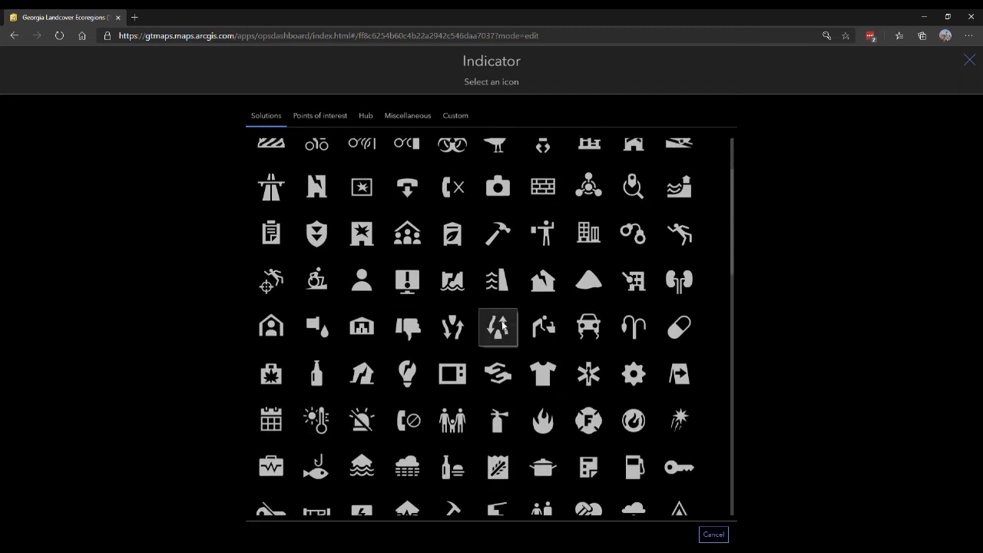
scroll(452, 332, "down", 3)
scroll(470, 375, "down", 2)
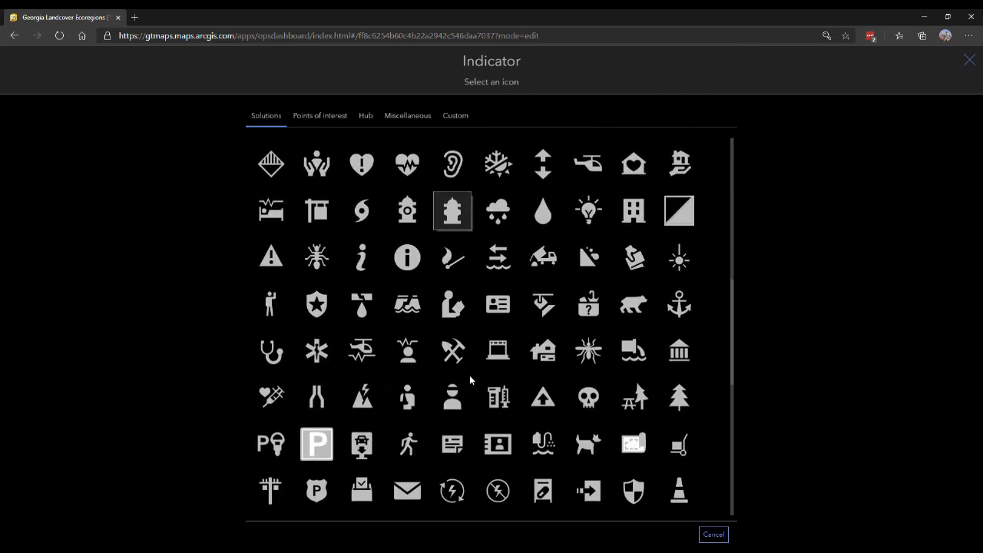
scroll(420, 303, "down", 5)
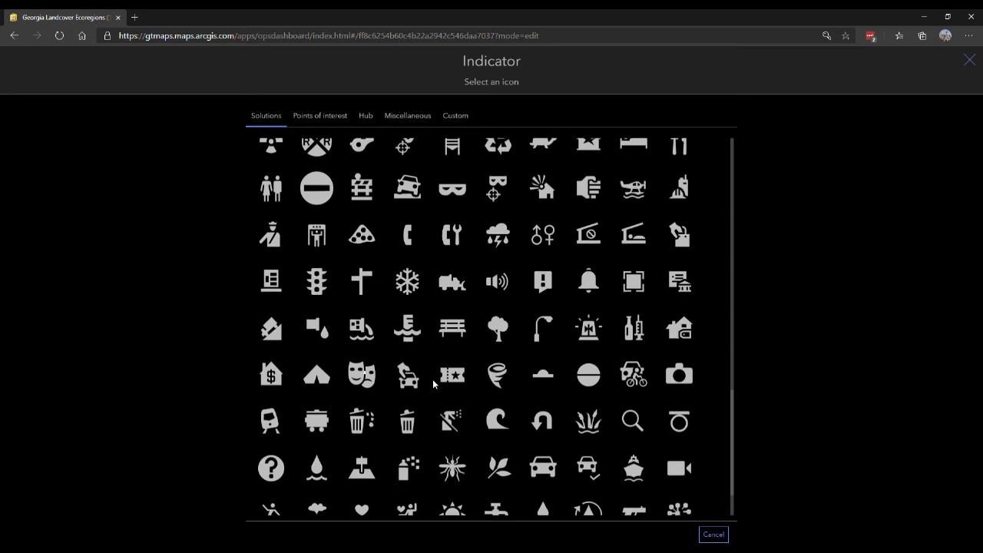
left_click(496, 331)
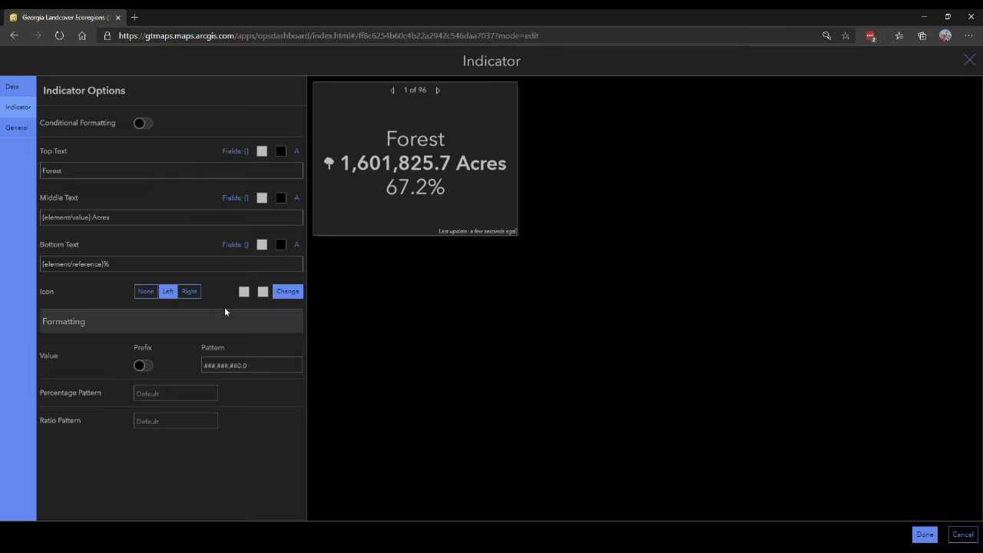
Color the tree icon's fill green using the copied hex code
left_click(244, 294)
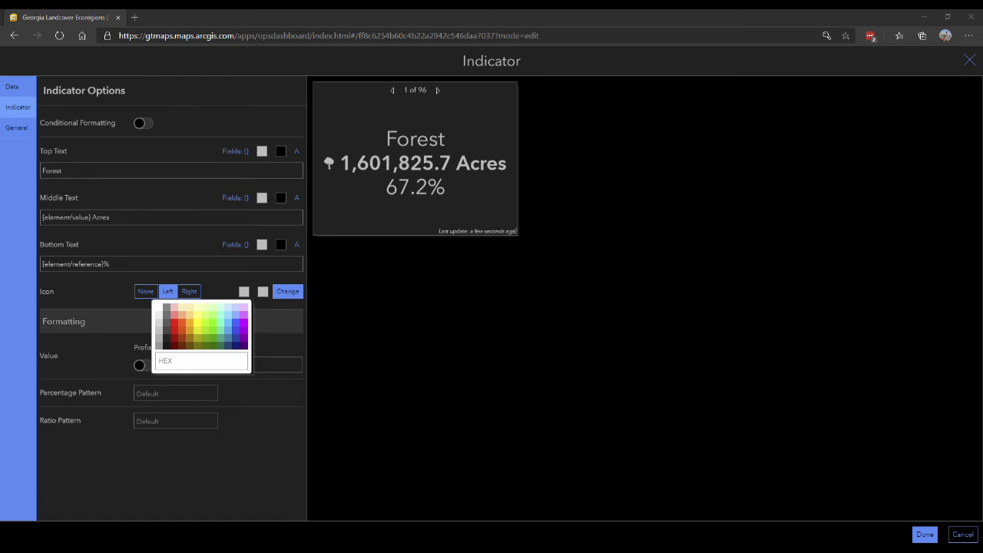
left_click(184, 361)
key("ctrl+v")
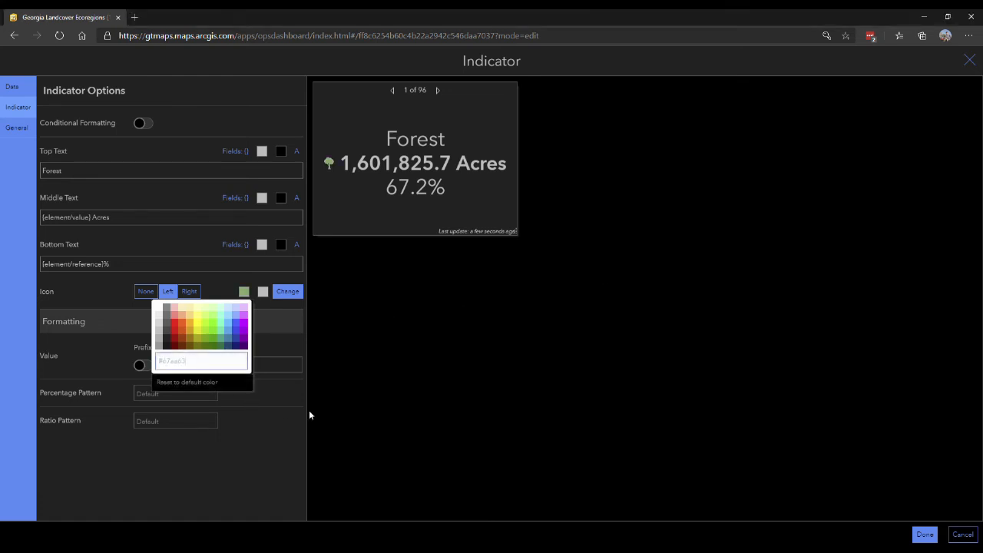
left_click(310, 413)
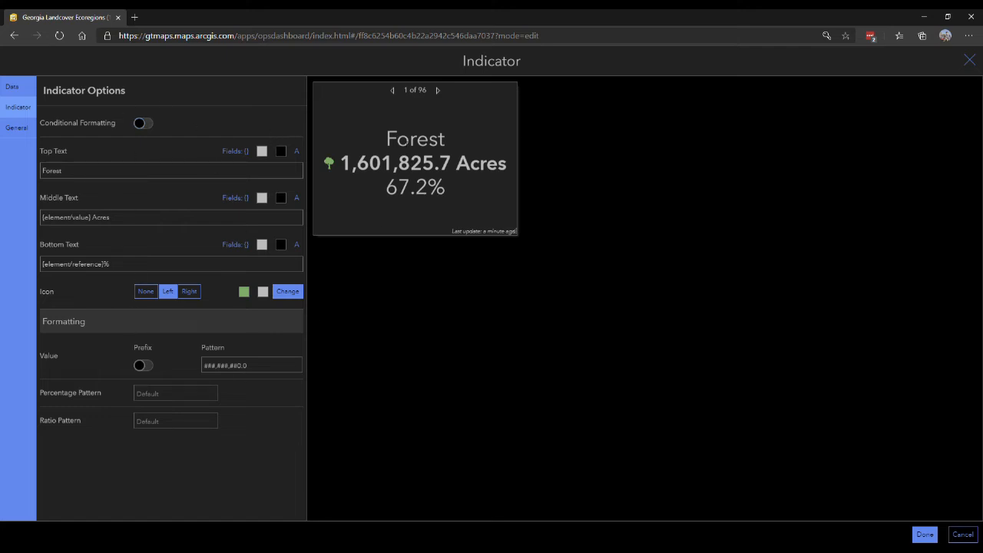
Turn off the Last Update Text in the Forest indicator's general options
left_click_drag(384, 135, 460, 194)
left_click(407, 238)
left_click(21, 128)
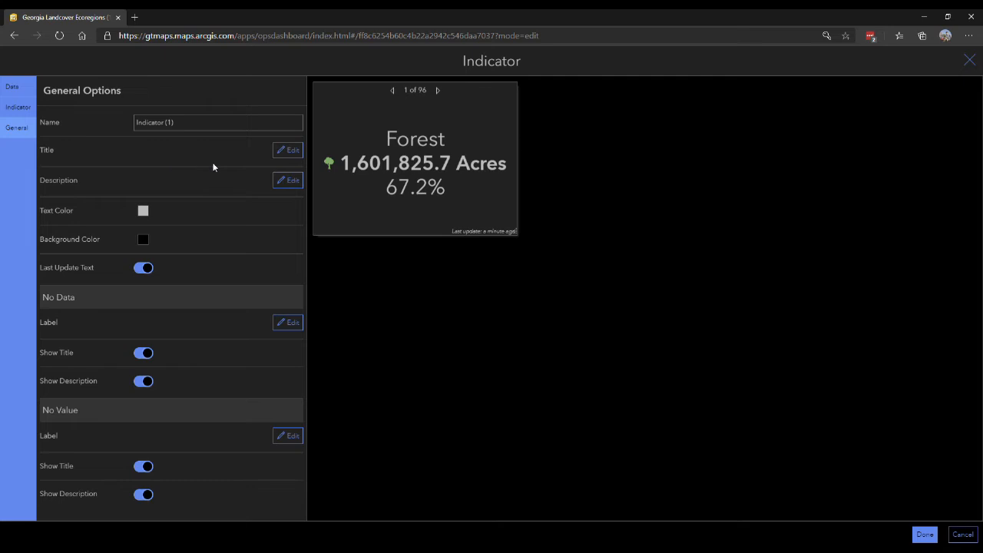
left_click_drag(385, 142, 429, 141)
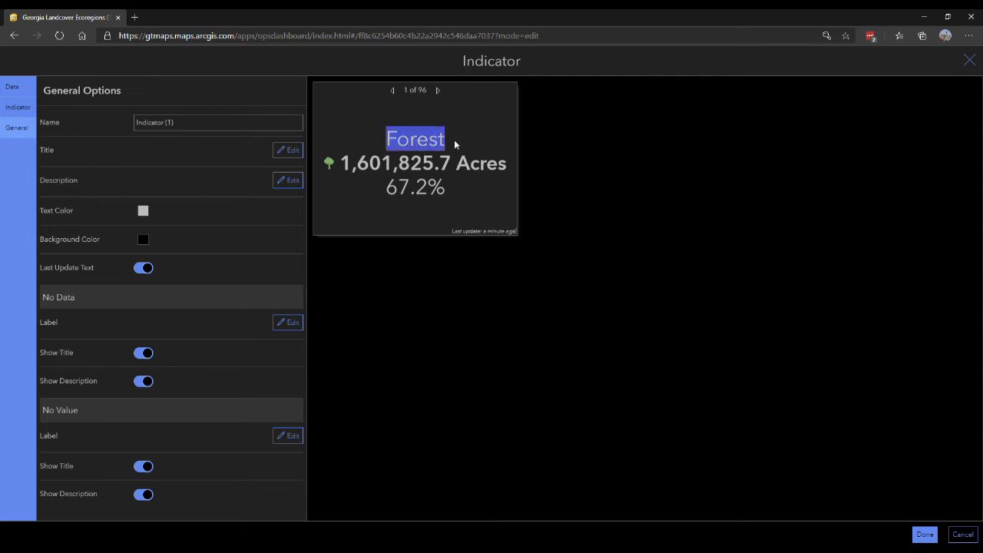
left_click(18, 106)
left_click(16, 128)
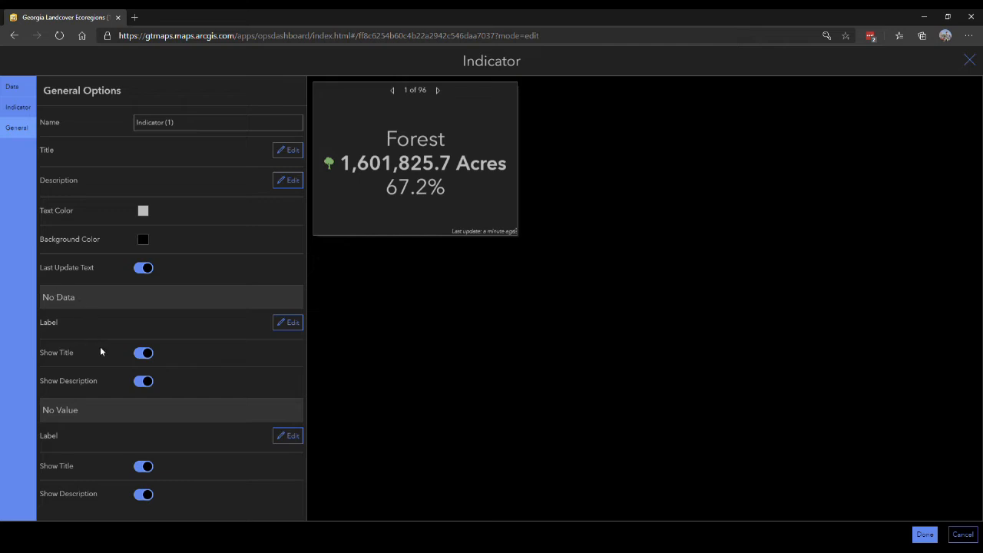
left_click(141, 271)
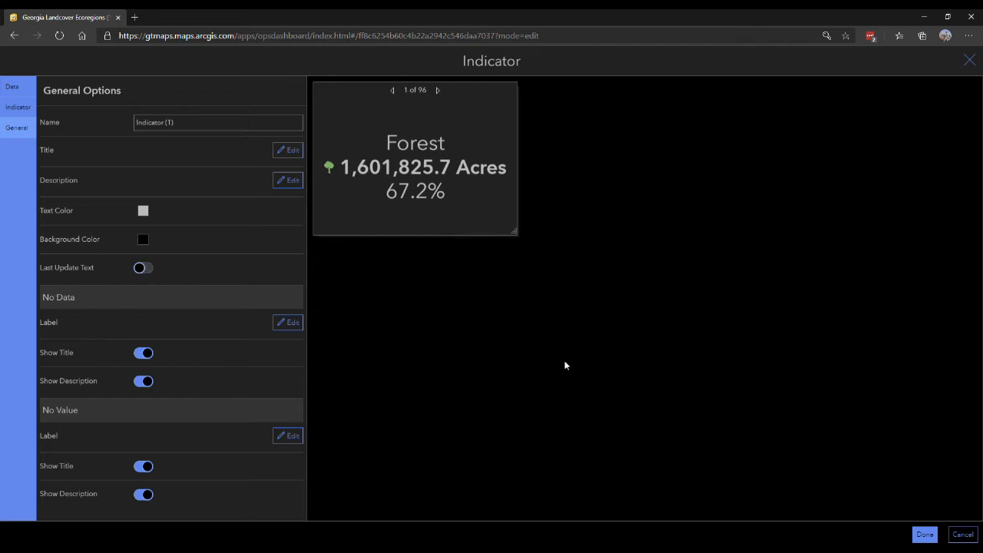
Review the Forest indicator's options and preview, and apply the configuration to the dashboard
left_click(18, 108)
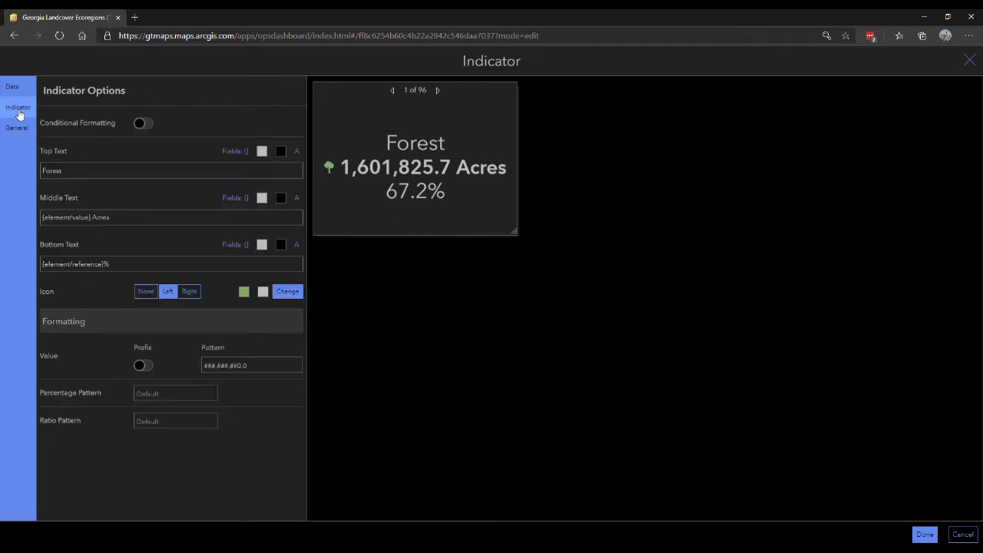
left_click(18, 124)
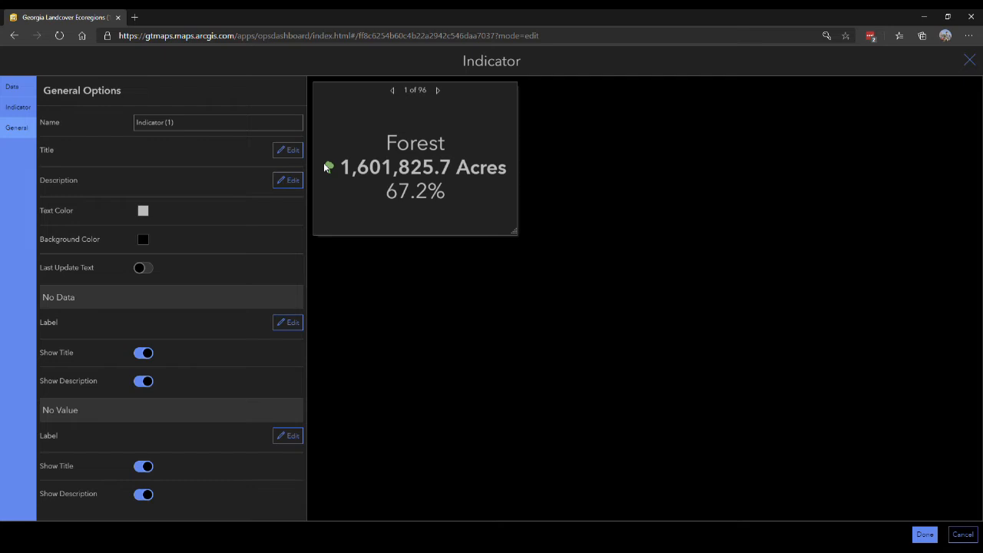
left_click_drag(386, 142, 448, 193)
left_click(464, 179)
left_click(925, 535)
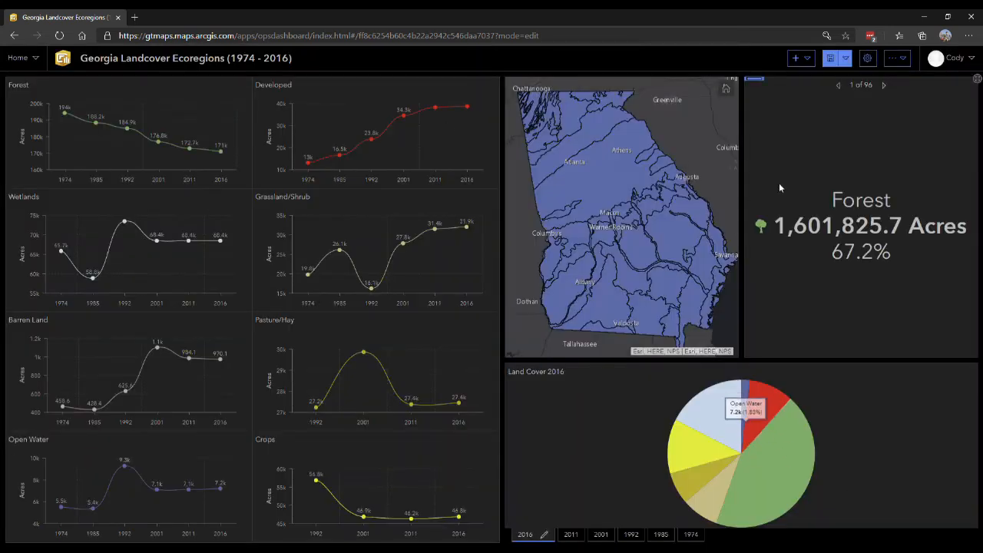
Dock the Forest indicator as a slightly narrowed full-height column at the dashboard's far right edge and duplicate it
left_click_drag(765, 85, 977, 307)
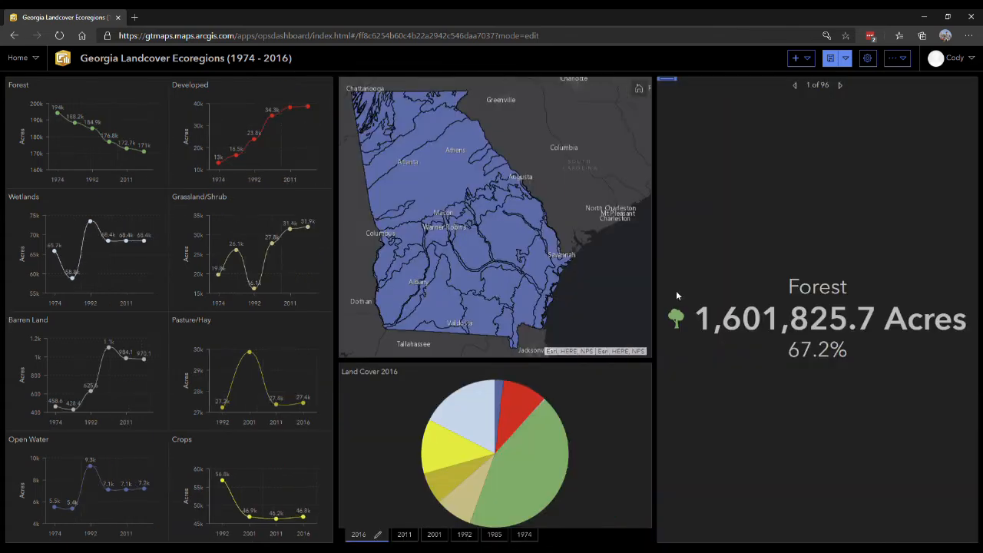
left_click_drag(655, 290, 674, 290)
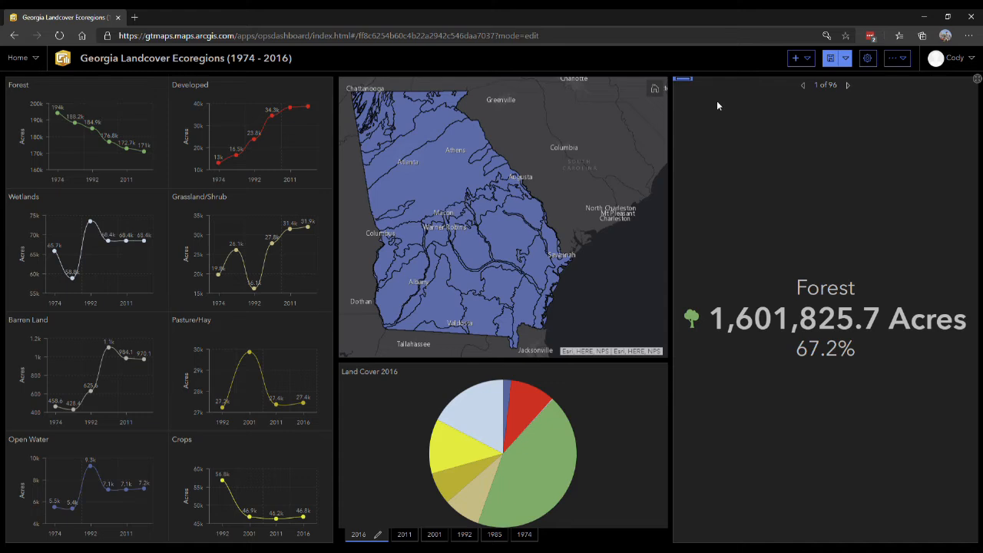
mouse_move(693, 86)
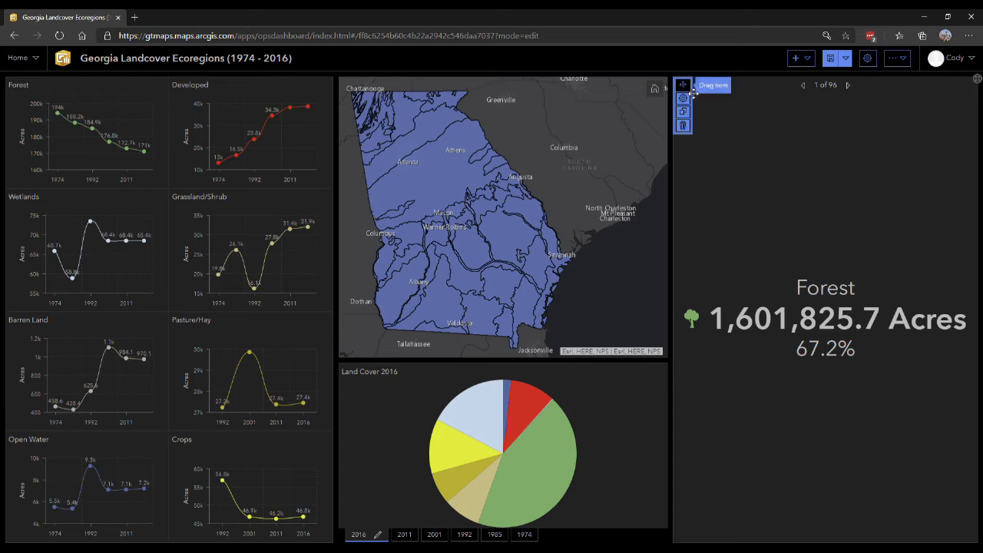
left_click(683, 111)
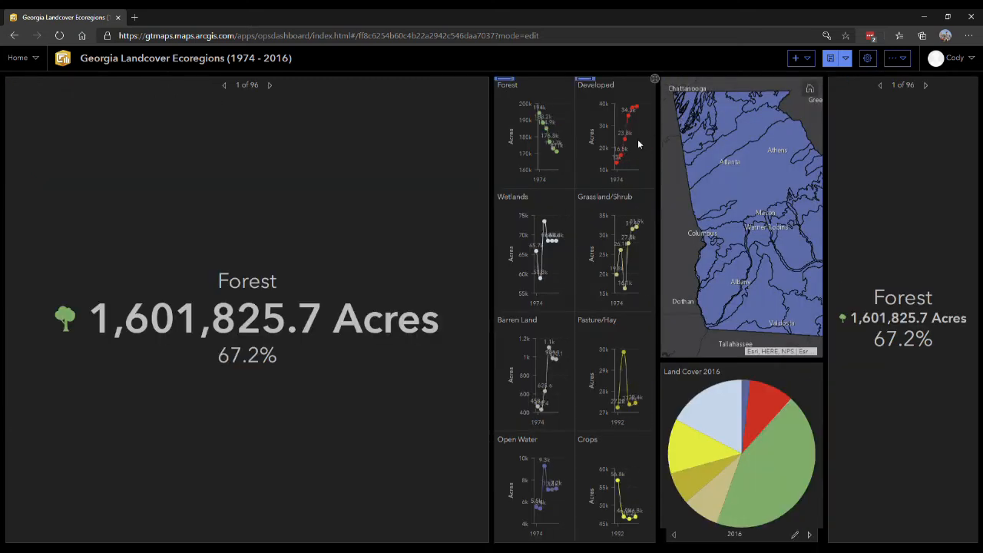
Configure the duplicated indicator with Developed1974 as its value field and PercentDeveloped1974 as its reference field
mouse_move(14, 81)
left_click(15, 98)
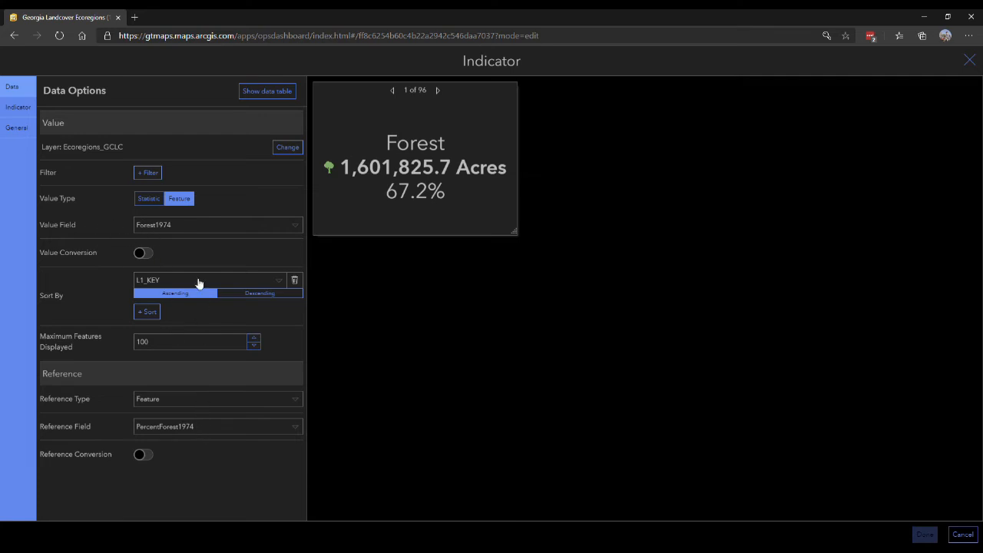
left_click(194, 227)
scroll(207, 306, "down", 2)
scroll(192, 292, "up", 1)
left_click(177, 261)
left_click(222, 436)
scroll(228, 492, "down", 2)
left_click(211, 480)
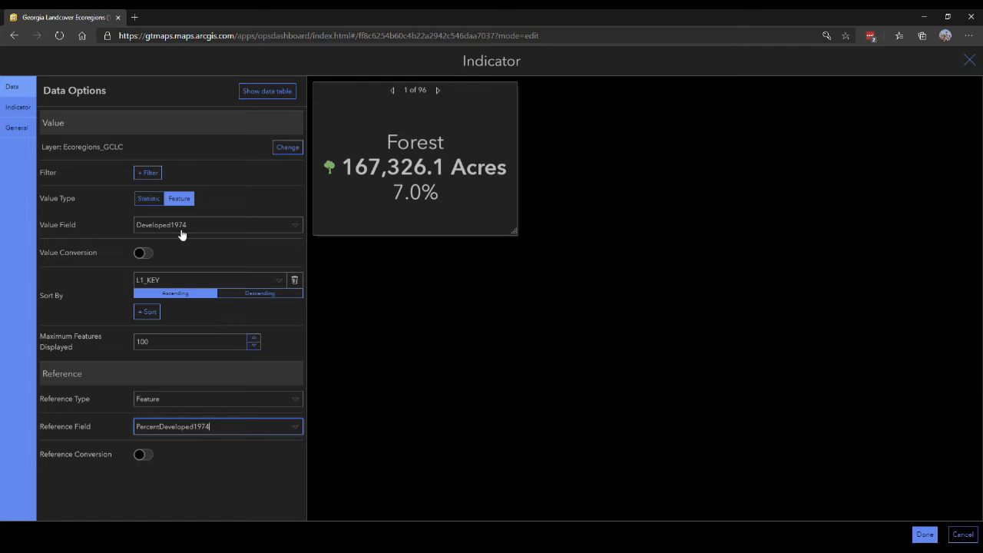
left_click_drag(77, 351, 50, 337)
left_click(109, 226)
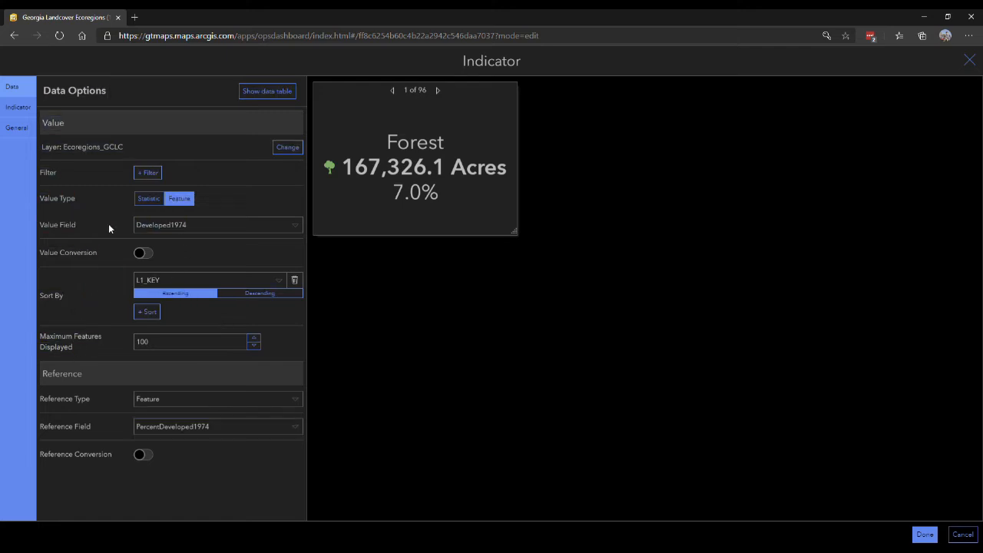
Change the duplicated indicator's top text to Developed and check its remaining text and number format
left_click(23, 107)
double_click(48, 171)
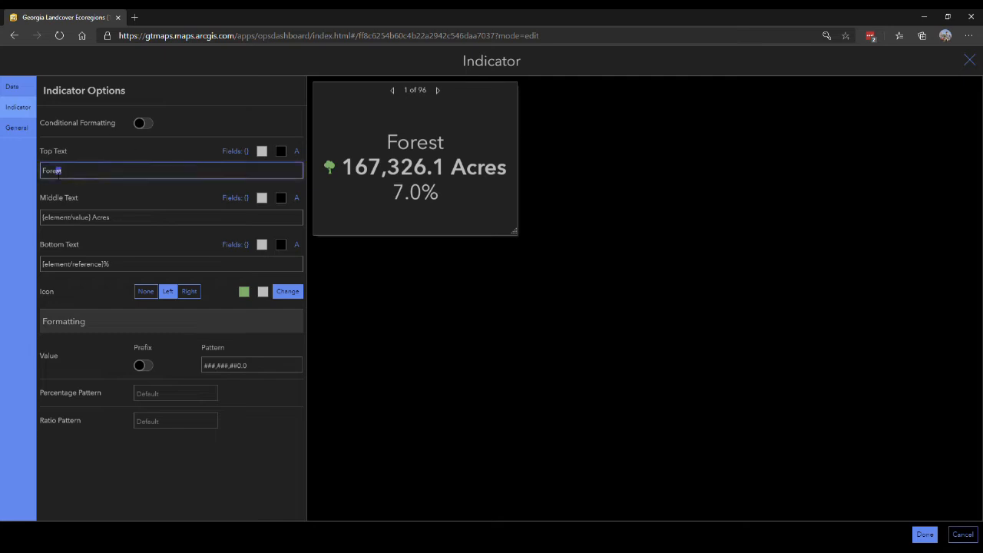
type("Developed")
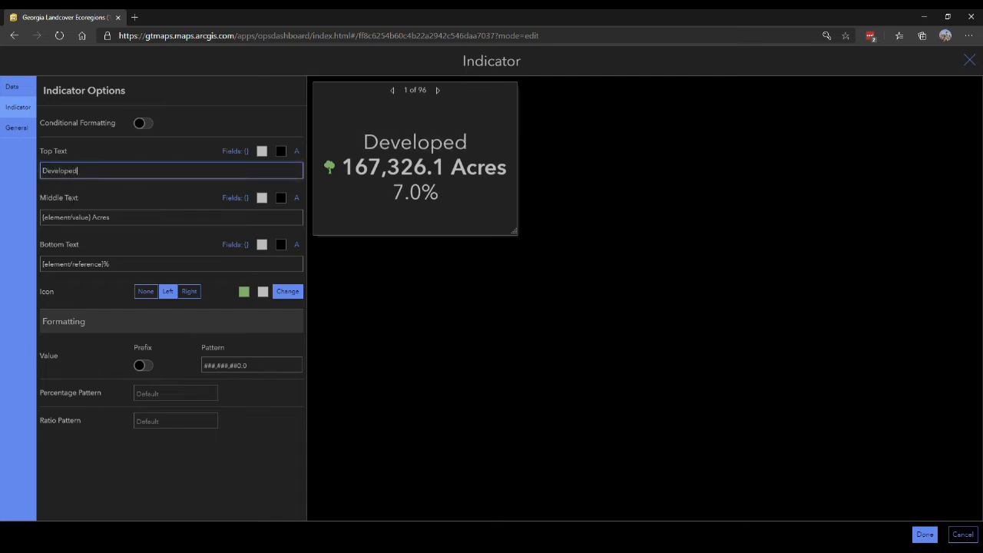
left_click_drag(110, 217, 48, 218)
left_click_drag(111, 264, 70, 265)
left_click(264, 368)
left_click(271, 410)
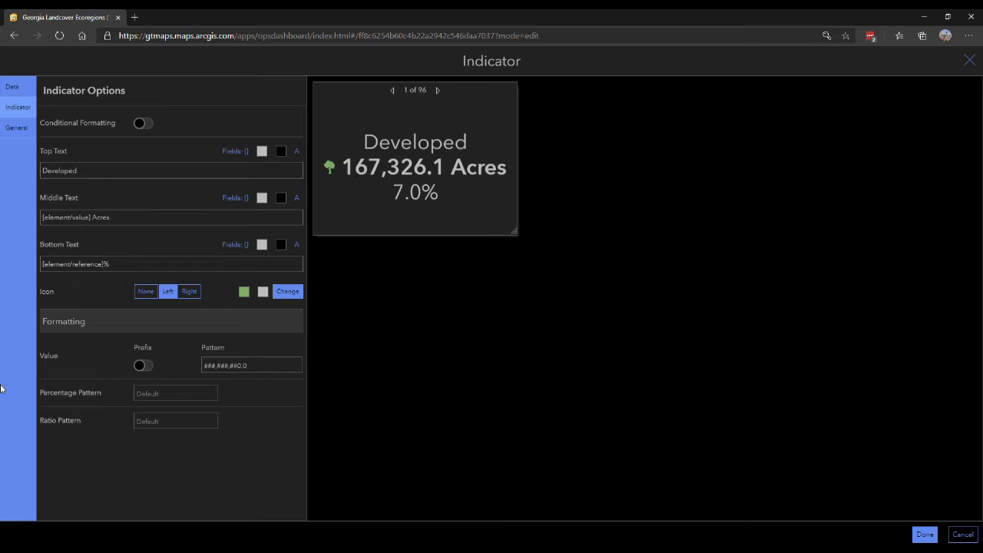
Give the Developed indicator the Hub people-and-buildings icon and color it #ee1f00
left_click(284, 295)
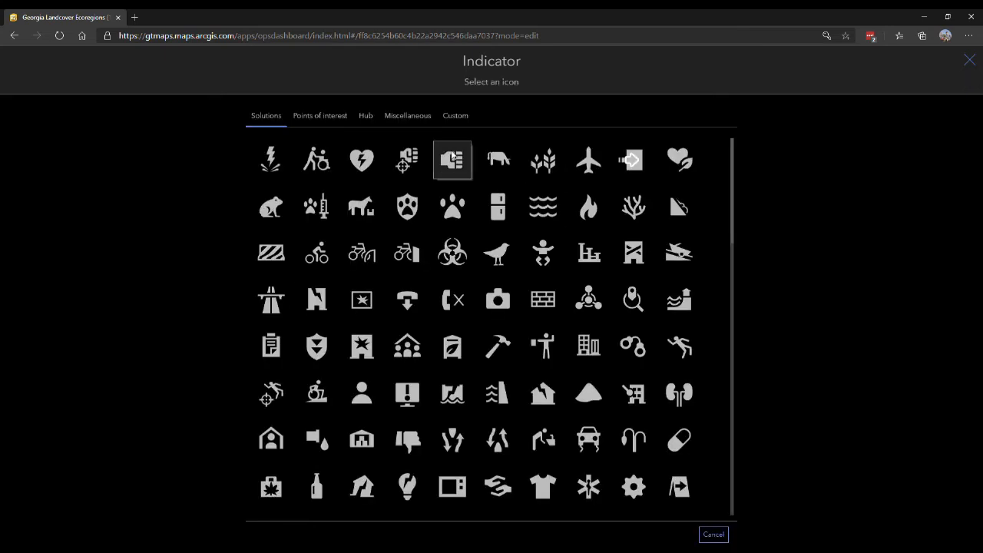
left_click(399, 119)
left_click(374, 119)
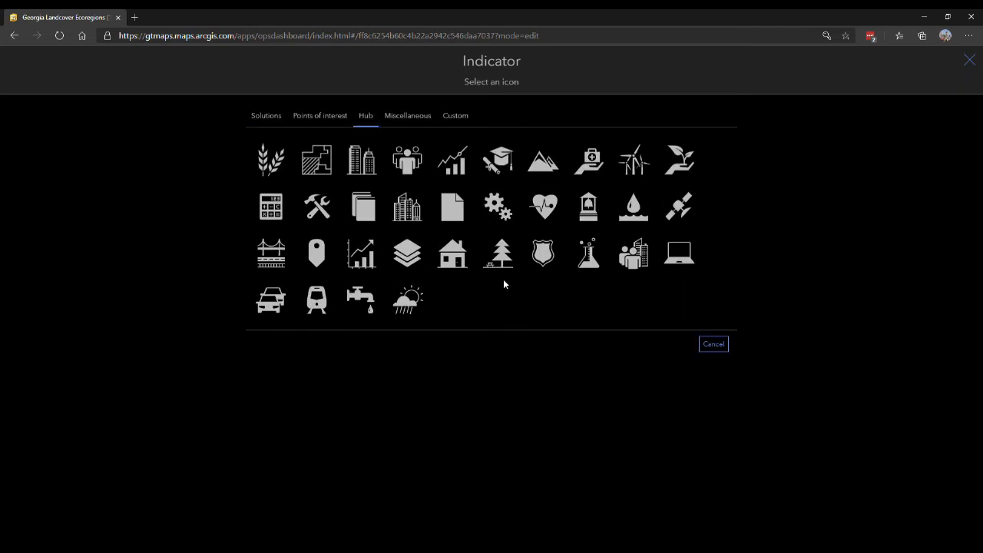
left_click(634, 255)
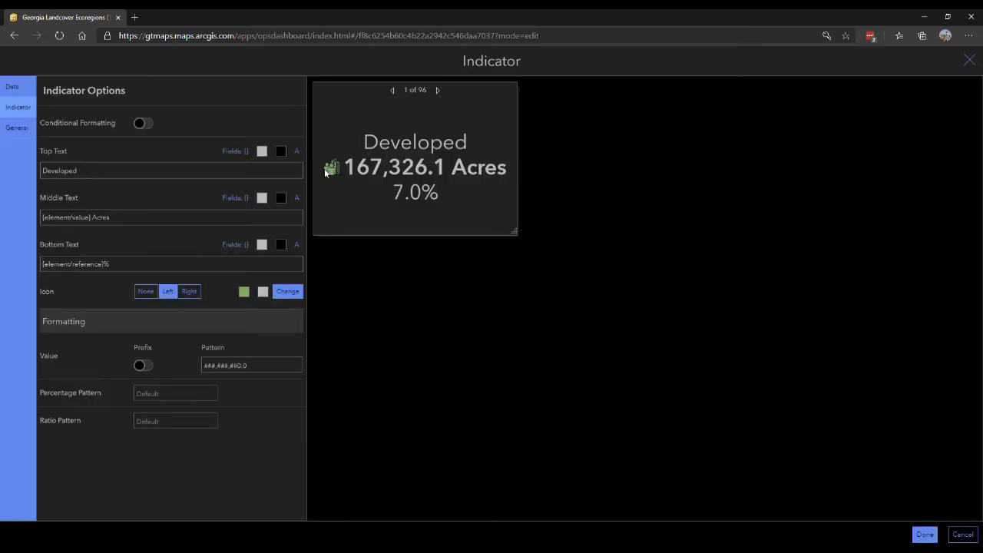
left_click(245, 292)
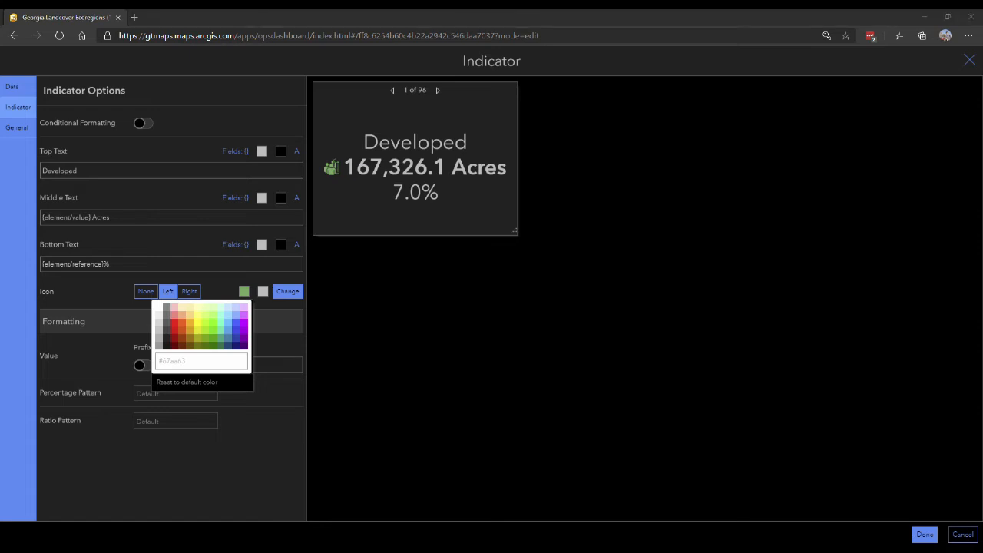
triple_click(169, 364)
type("#ee1f00")
left_click(387, 262)
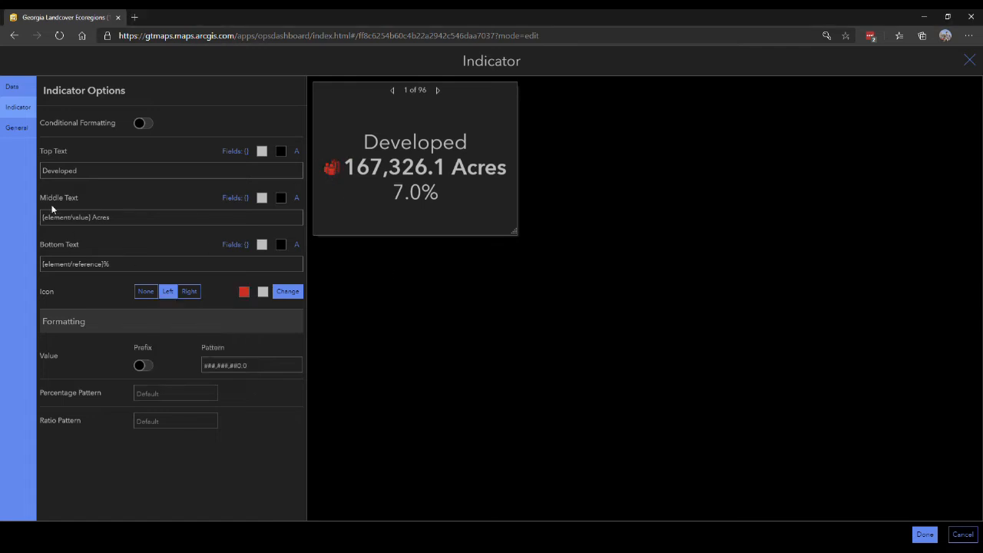
Check the Developed indicator's general options, apply the configuration and dock the indicator below Forest in the rightmost column
left_click(28, 132)
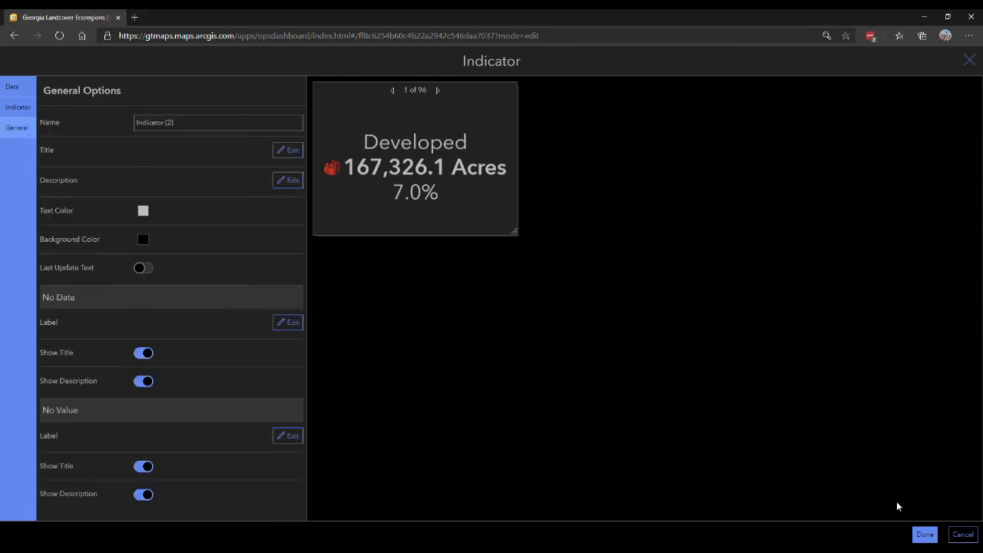
left_click(925, 534)
mouse_move(19, 91)
left_click_drag(19, 91, 907, 527)
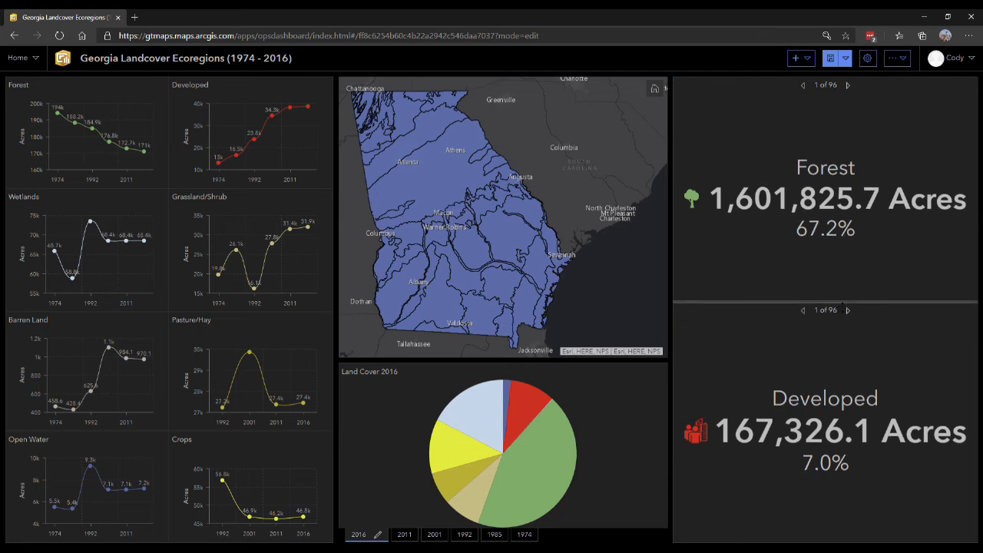
Save the dashboard with the Forest and Developed indicators in place
left_click_drag(772, 402, 880, 405)
left_click_drag(797, 169, 855, 168)
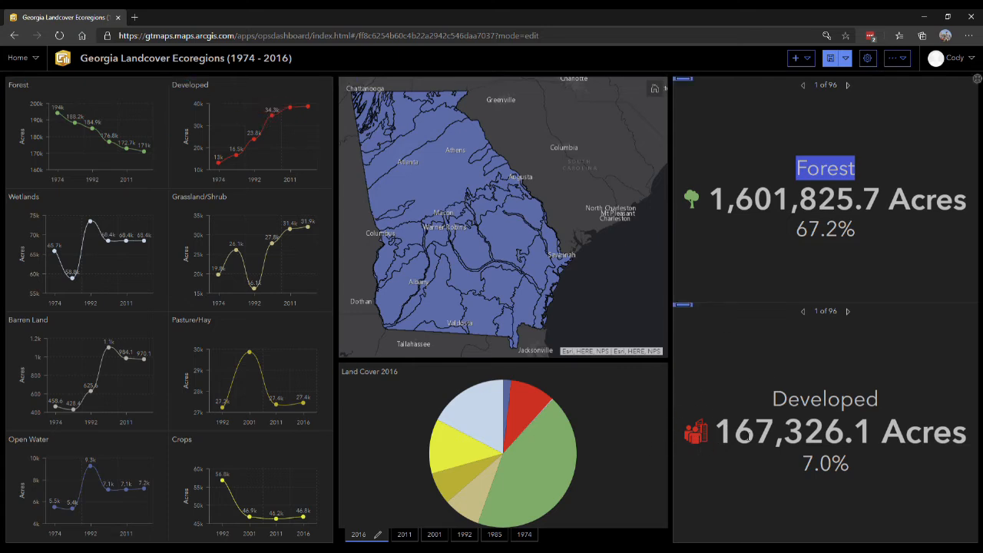
mouse_move(539, 413)
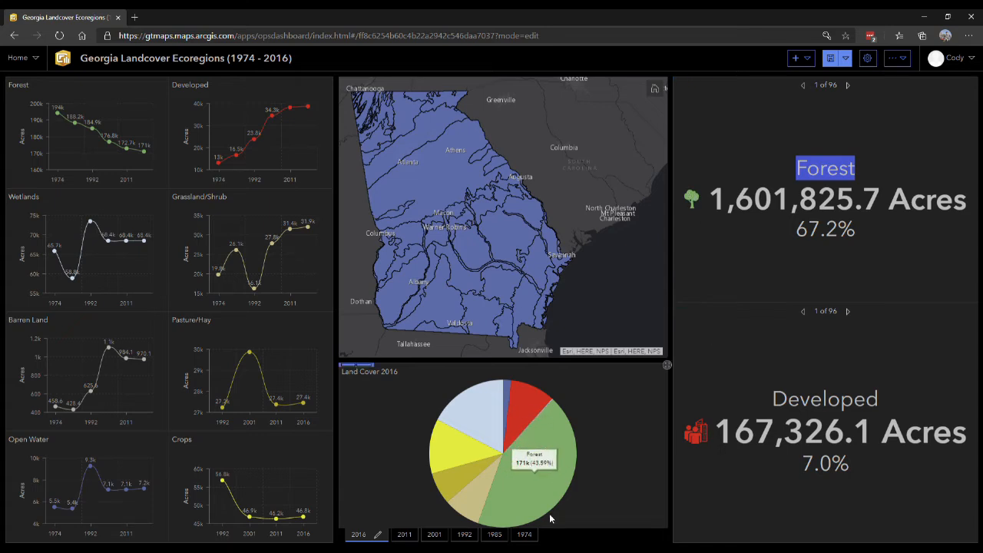
left_click(830, 58)
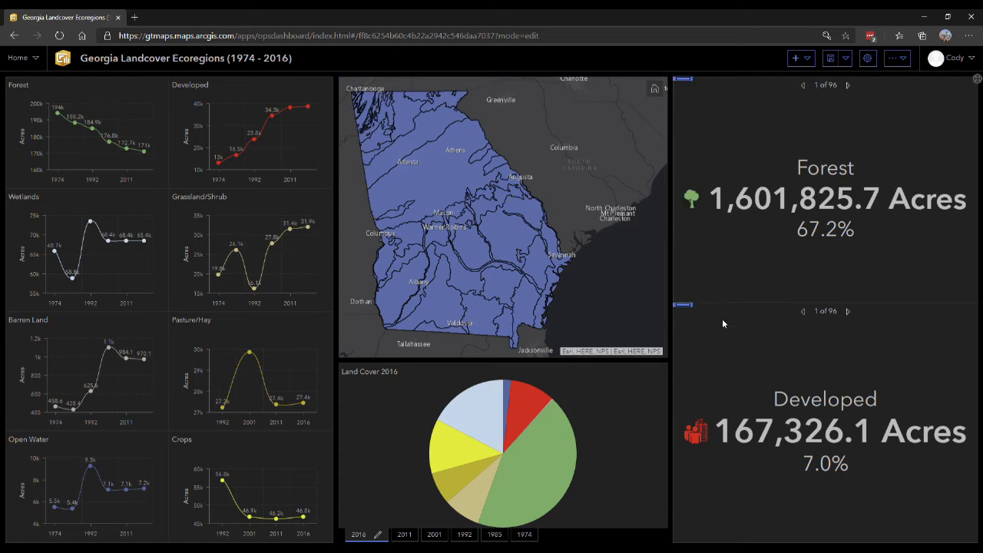
Duplicate the Developed indicator and set the copy's value field to OpenWater1974 and its reference field to PercentOpenWater1974
mouse_move(686, 312)
left_click(683, 338)
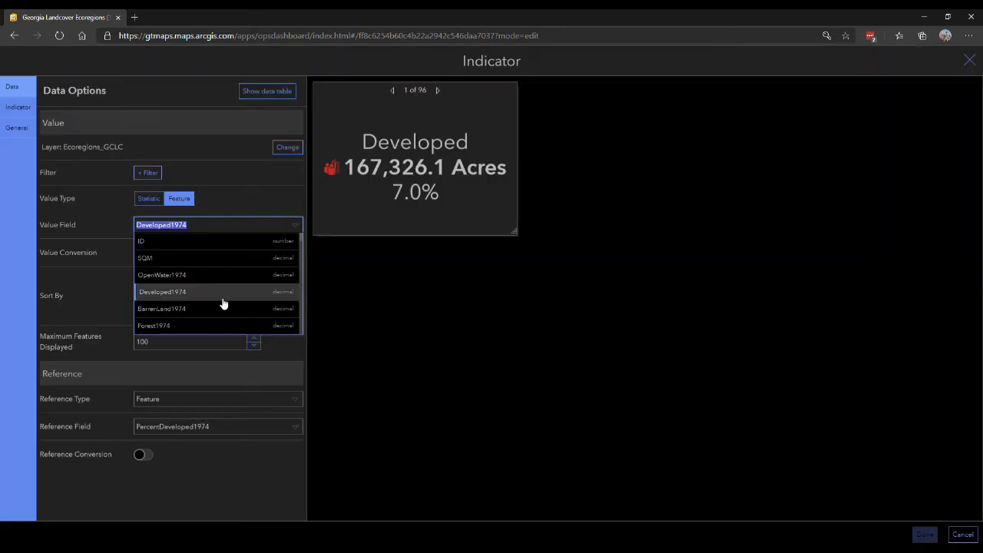
left_click(219, 275)
left_click(226, 429)
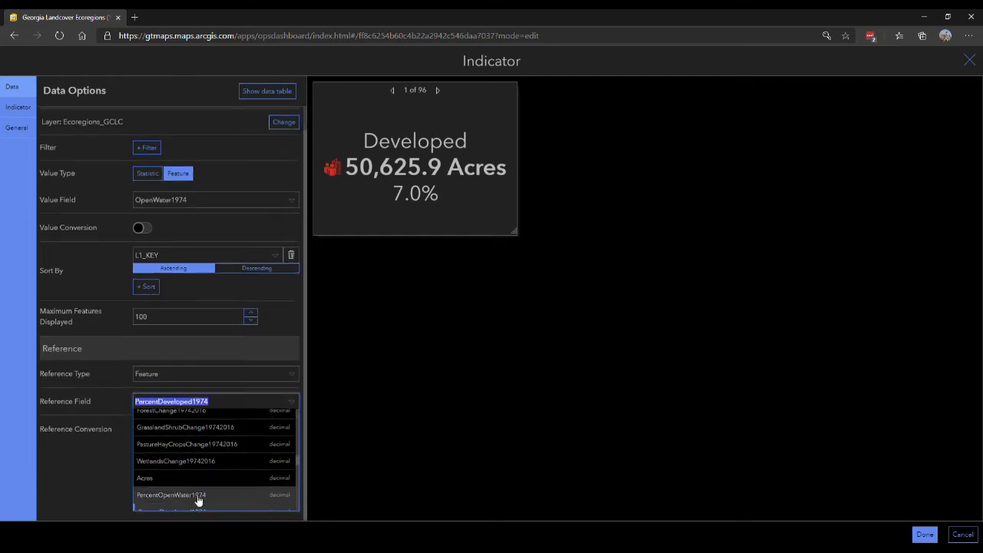
left_click(198, 498)
Change the copy's top text to Open Water and its icon to the Hub water drop above waves
left_click(17, 107)
left_click_drag(78, 171, 30, 172)
type("Open Water")
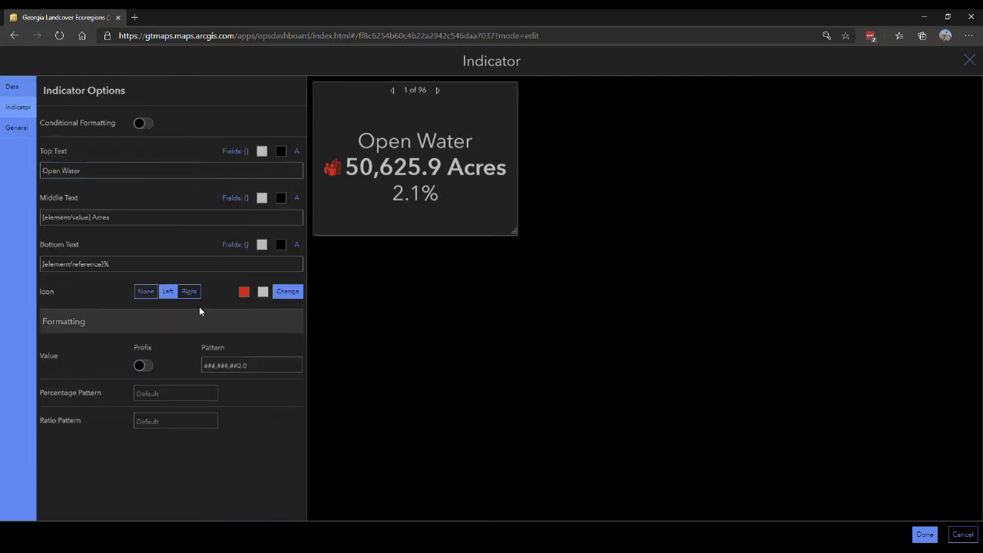
left_click(287, 291)
left_click(407, 115)
left_click(366, 115)
left_click(589, 206)
Color the Open Water icon blue and place the finished indicator below Developed
left_click(243, 292)
left_click(225, 357)
left_click(229, 437)
left_click(925, 535)
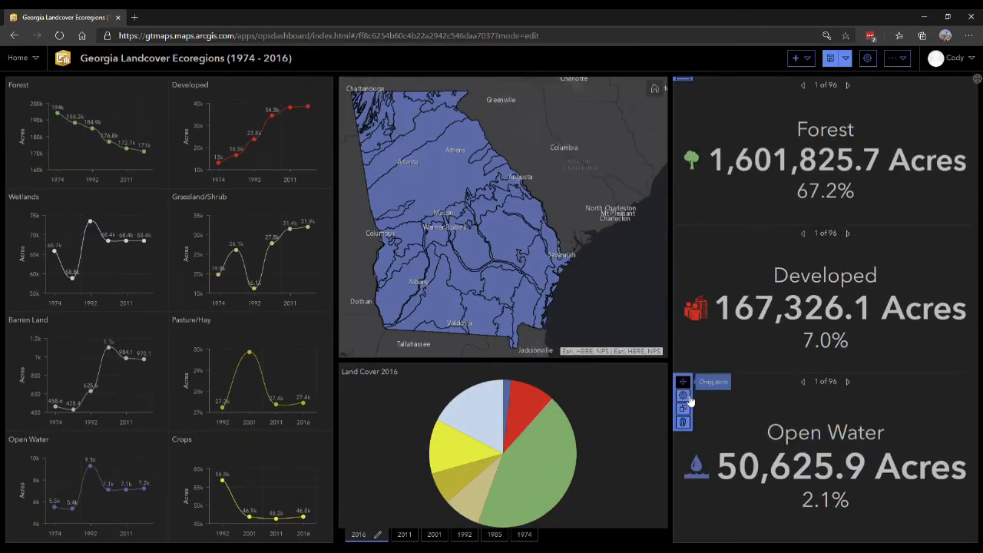
Duplicate the Open Water indicator and set the copy's value field to PastureHayCrops1974 and its reference field to PercentPastureHayCrops1974
left_click(683, 408)
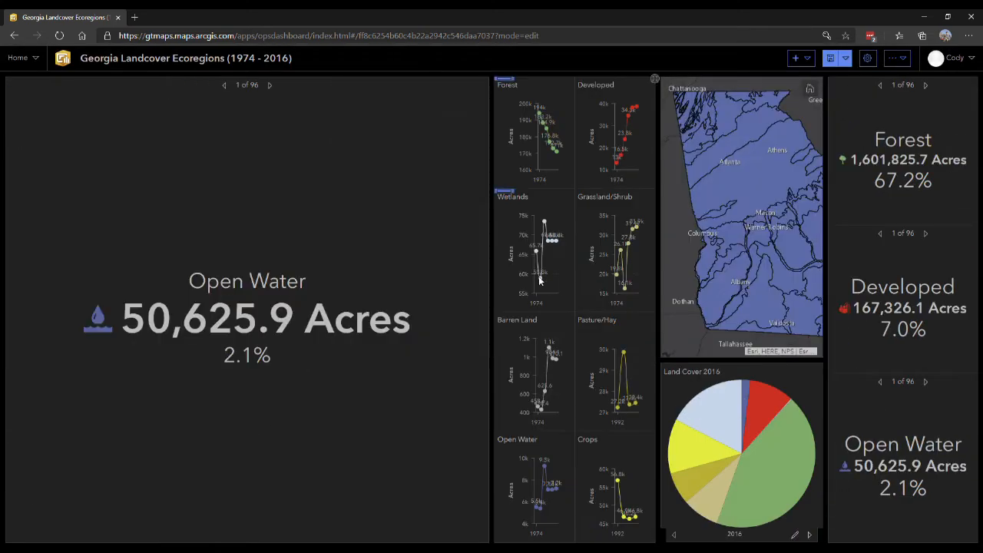
left_click(15, 96)
left_click(233, 226)
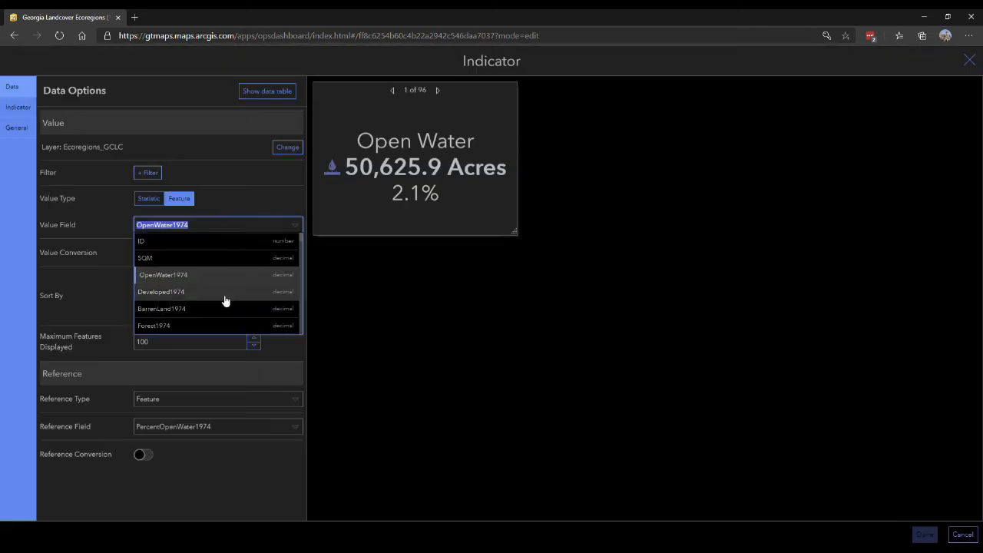
scroll(212, 281, "down", 1)
left_click(200, 286)
left_click(232, 427)
scroll(237, 478, "down", 1)
left_click(278, 446)
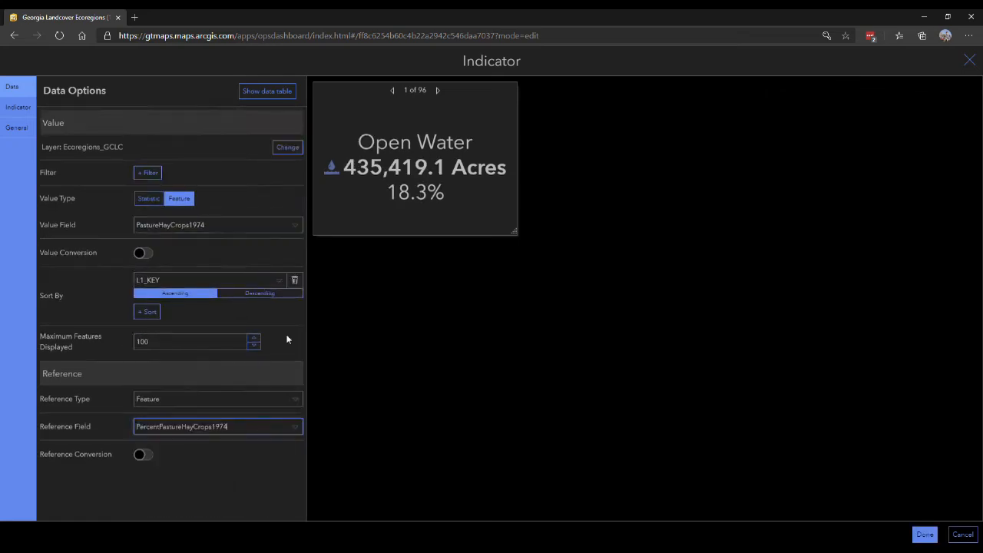
Change the copy's top text to Pasture/Hay/Crops and its icon to the Hub wheat symbol
left_click(18, 108)
left_click_drag(92, 171, 31, 166)
type("Pasture/Hay/Crops")
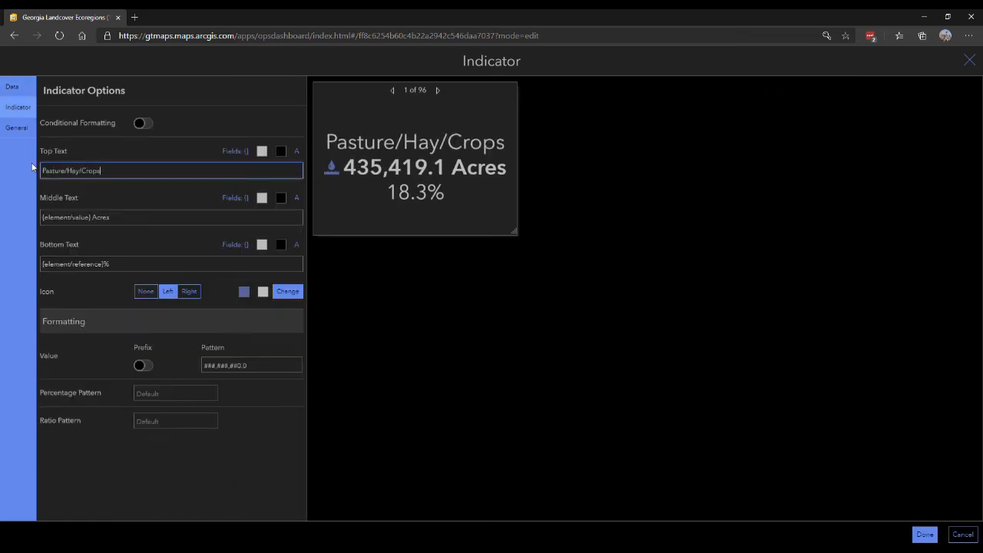
left_click(287, 291)
scroll(537, 187, "down", 5)
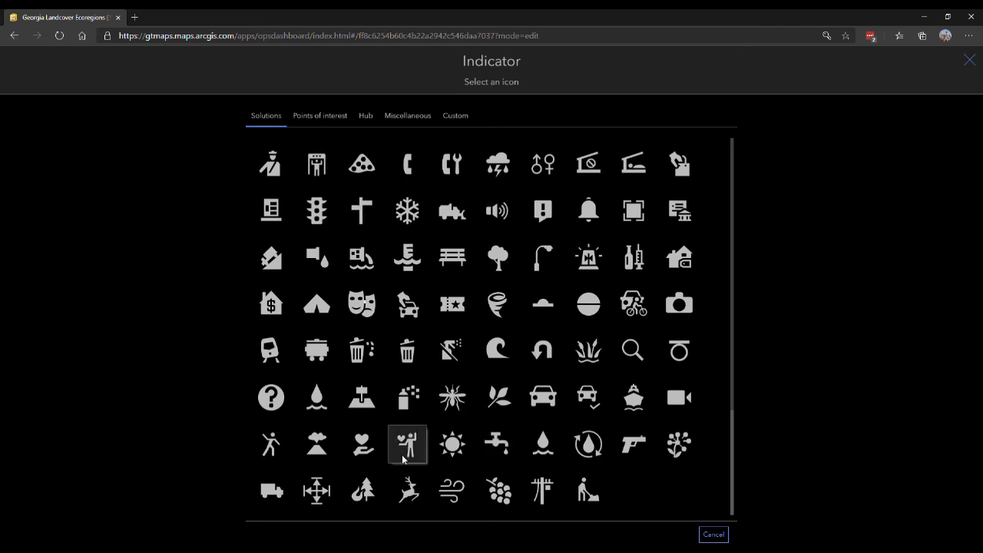
left_click(321, 116)
left_click(366, 115)
left_click(270, 160)
Color the Pasture/Hay/Crops icon dark yellow and dock the finished indicator below Open Water
left_click(244, 291)
double_click(163, 363)
key("ctrl+v")
key("Return")
left_click(12, 87)
left_click(925, 534)
left_click_drag(11, 79, 905, 526)
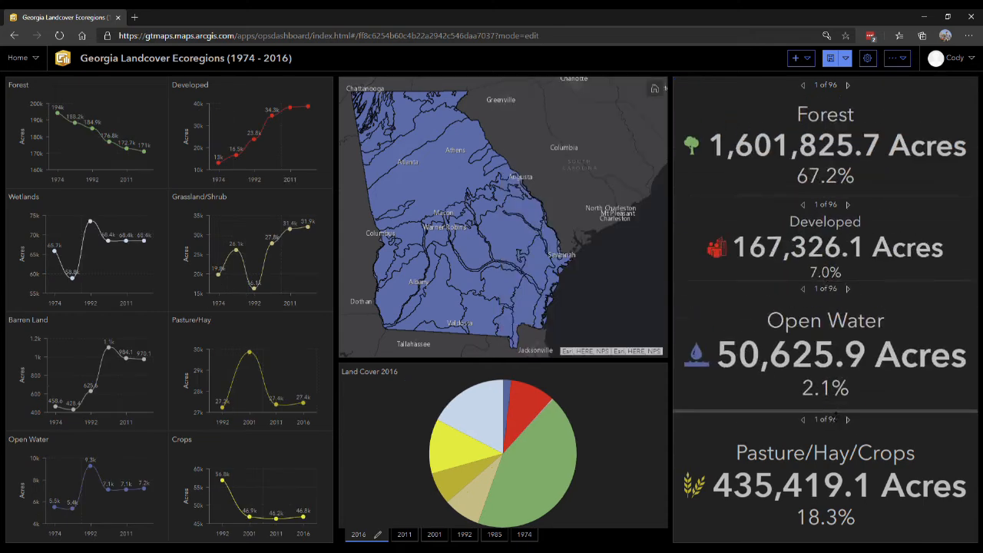
Duplicate the Pasture/Hay/Crops indicator and set the copy's value field to GrasslandShrub1974 and its reference field to PercentGrasslandShrub1974
left_click(685, 448)
left_click(17, 98)
left_click(216, 223)
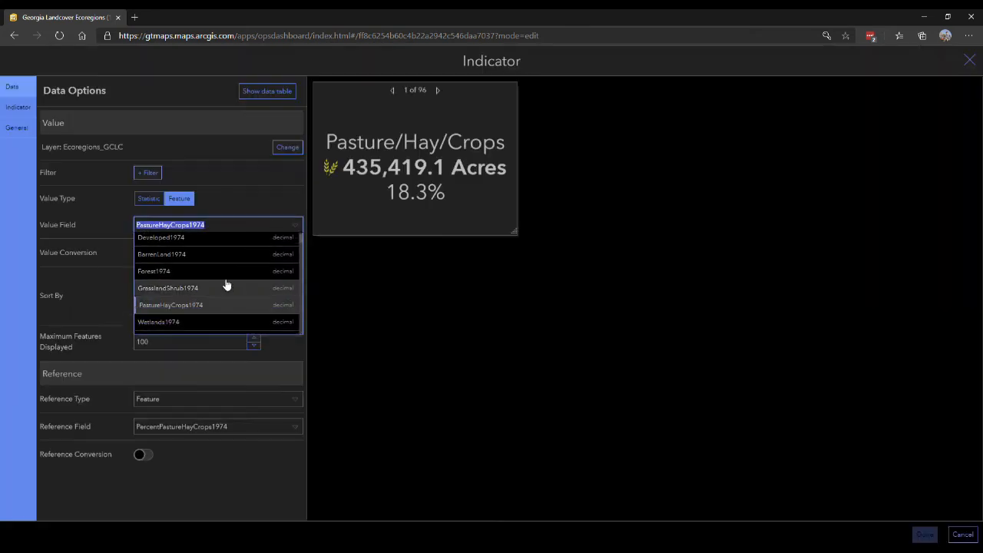
left_click(226, 287)
left_click(219, 425)
left_click(237, 498)
Change the copy's top text to Grassland/Shrubs and its icon to the Solutions leafy twig
left_click(18, 108)
triple_click(77, 171)
type("Grassland/Shrubs")
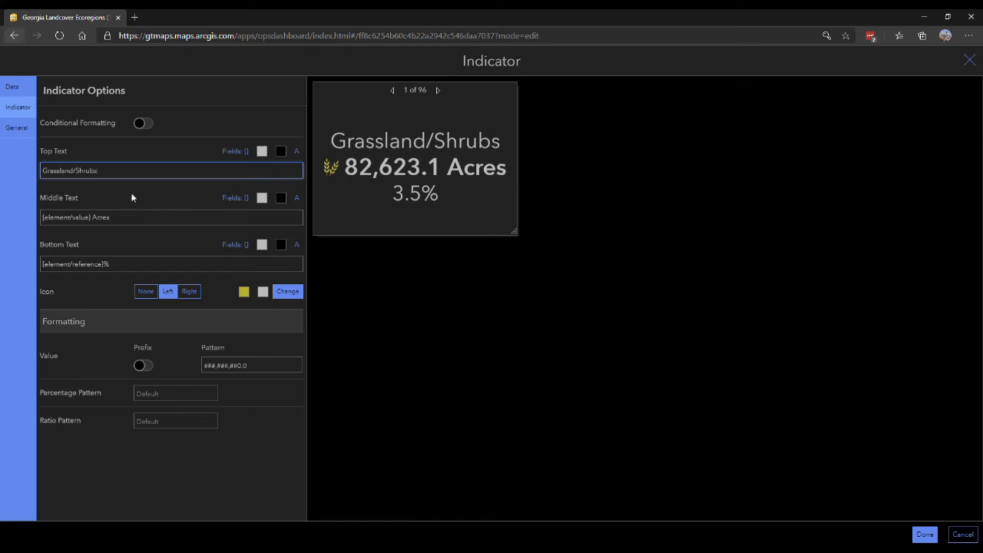
left_click(288, 291)
scroll(302, 328, "down", 12)
left_click(501, 399)
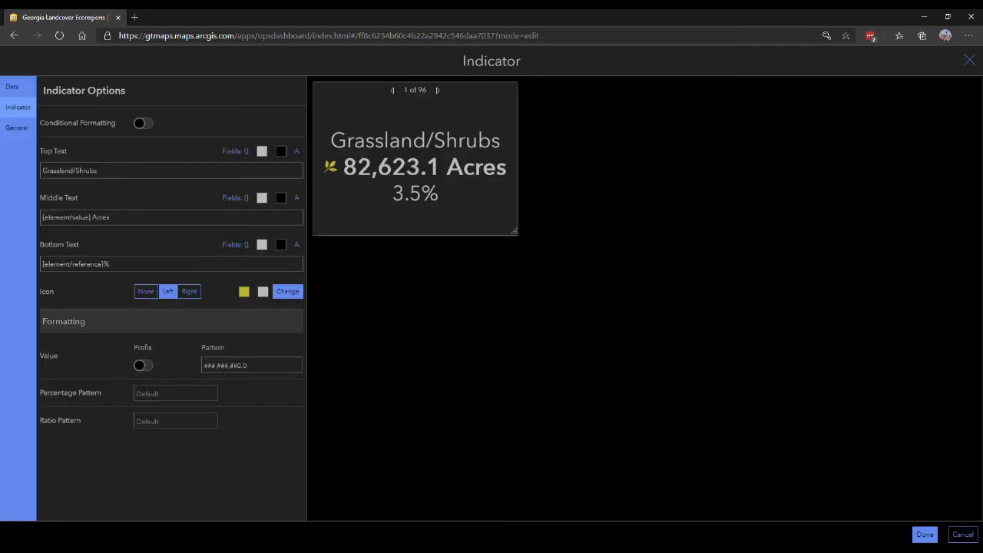
Color the Grassland/Shrubs icon tan and apply the configuration
left_click(244, 292)
left_click(210, 362)
key("ctrl+v")
left_click(347, 252)
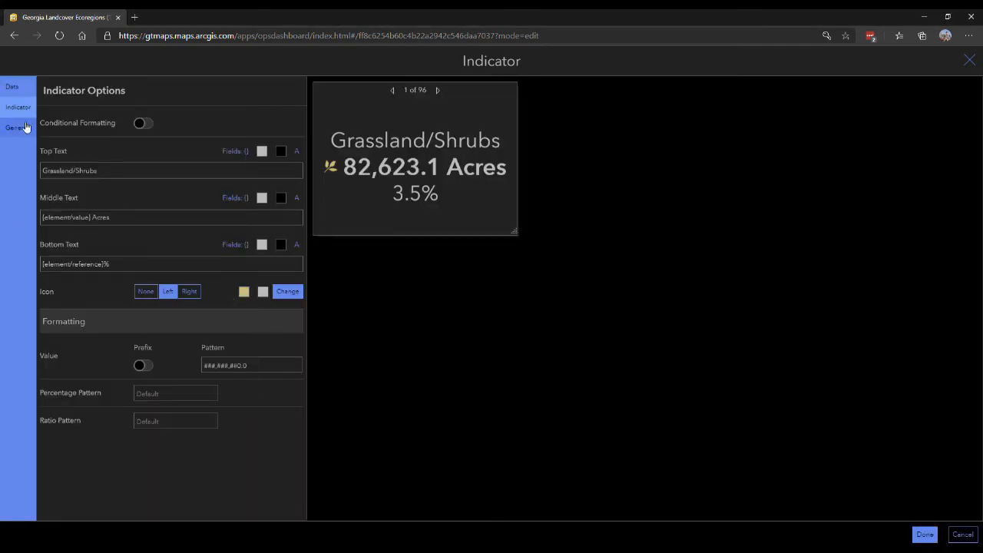
left_click(21, 91)
left_click(925, 534)
Dock the Grassland/Shrubs indicator below Pasture/Hay/Crops and adjust the stacked indicators to more even heights
left_click_drag(25, 84, 931, 541)
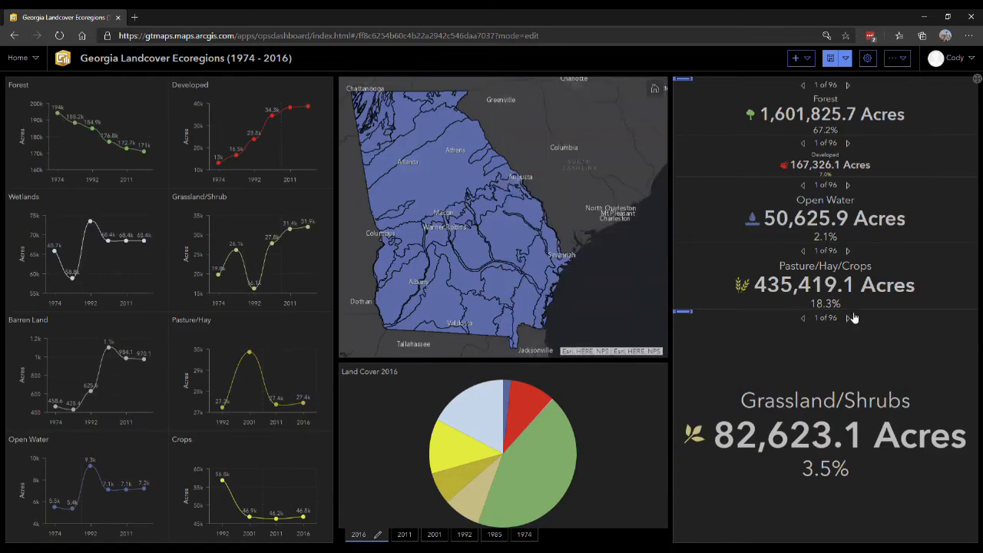
left_click_drag(865, 182, 867, 234)
left_click_drag(871, 169, 871, 160)
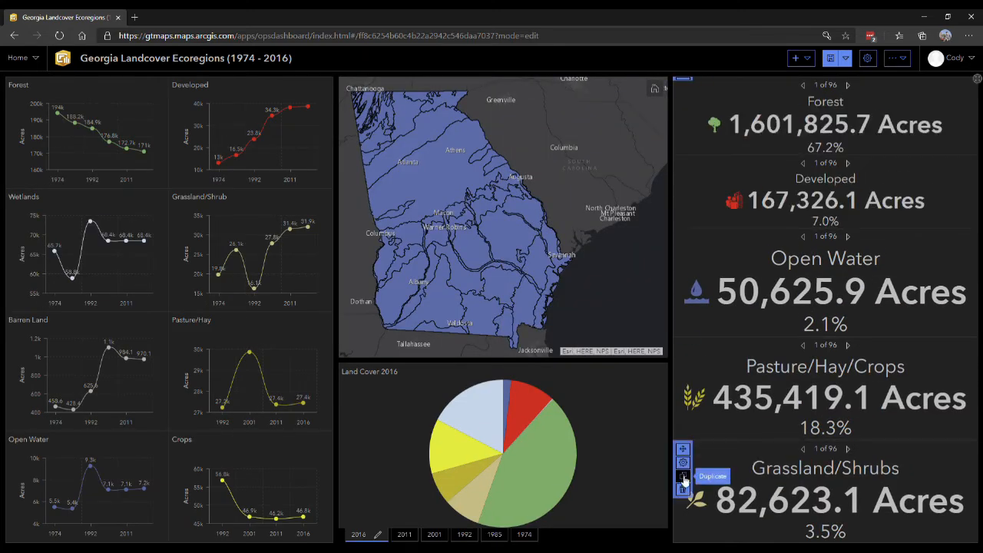
Duplicate the Grassland/Shrubs indicator and set the copy's value field to Wetlands1974 and its reference field to PercentWetlands1974
left_click(683, 478)
left_click(23, 102)
left_click(272, 233)
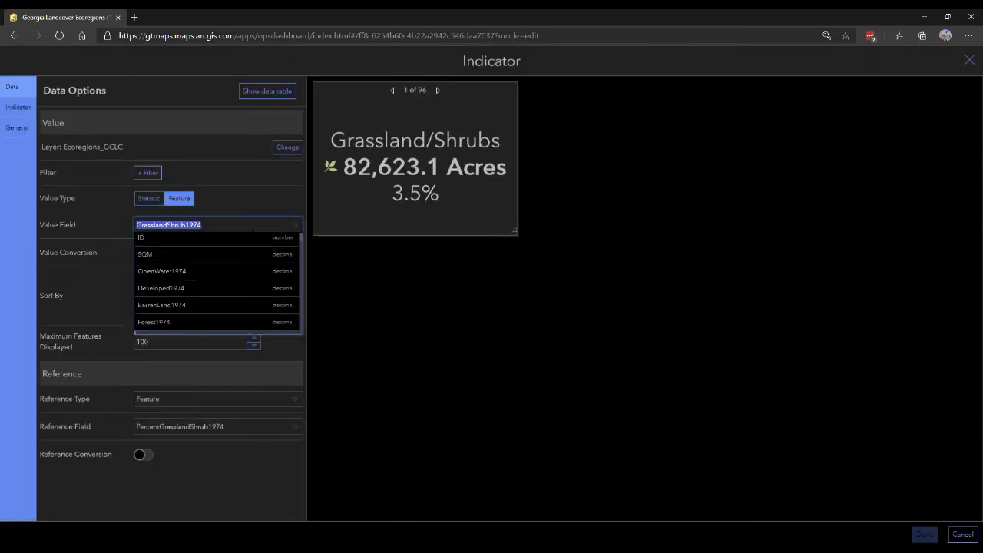
left_click(213, 296)
left_click(214, 425)
scroll(216, 490, "up", 1)
scroll(217, 490, "down", 1)
left_click(235, 456)
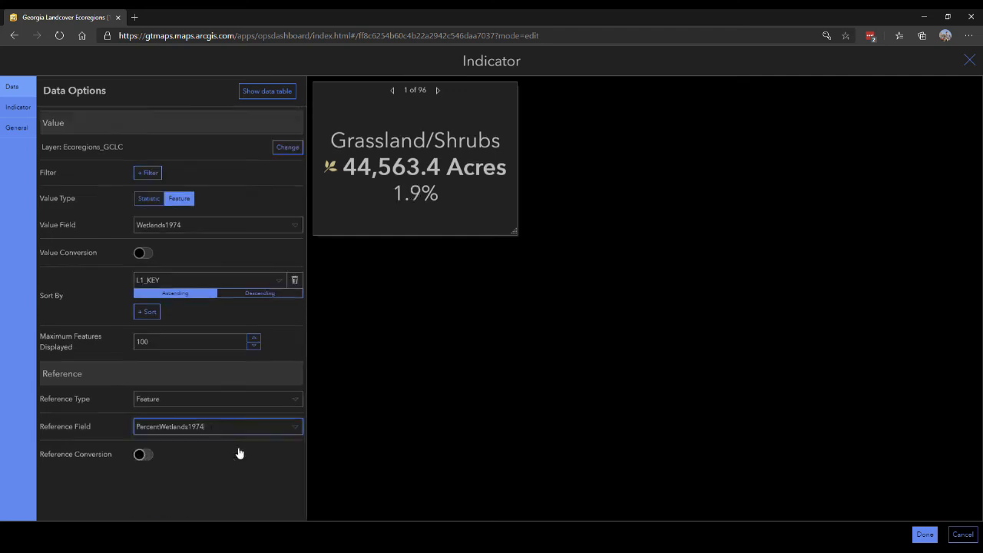
Change the wetlands copy's icon to the Solutions marsh reeds symbol
left_click(29, 108)
left_click(223, 322)
left_click(366, 115)
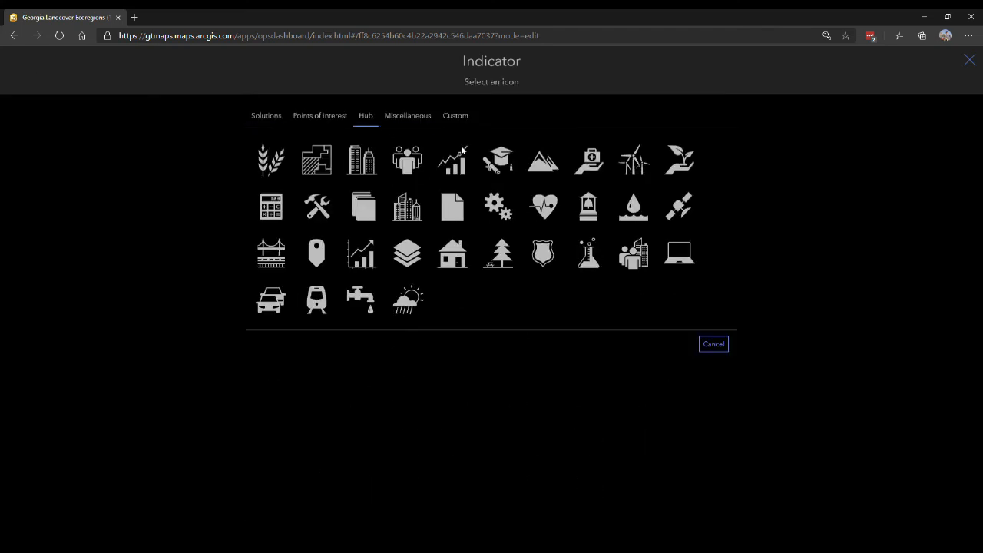
left_click(278, 116)
scroll(540, 415, "down", 3)
left_click(541, 412)
Color the marsh reeds icon pale blue and move the finished indicator to the indicator column
left_click(244, 291)
left_click(157, 301)
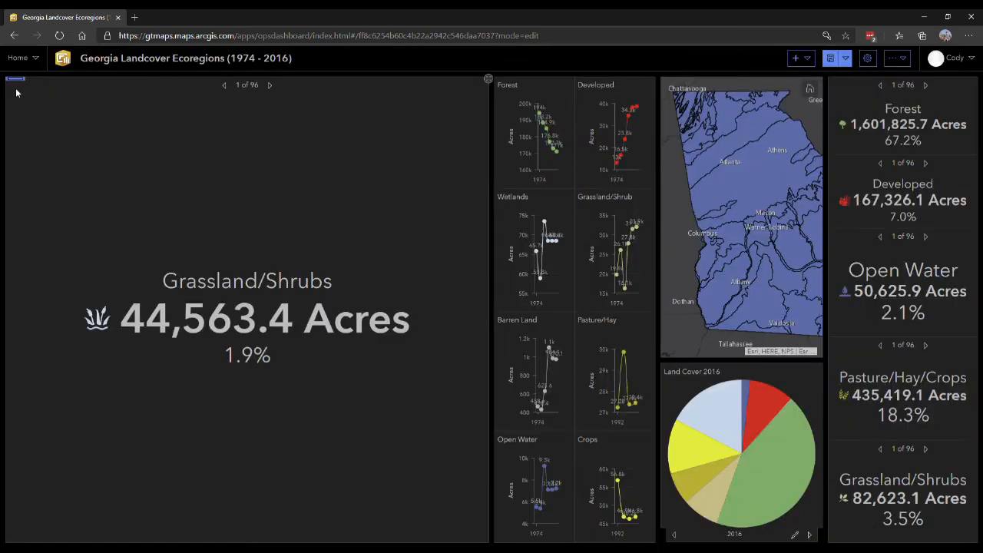
left_click_drag(15, 79, 813, 311)
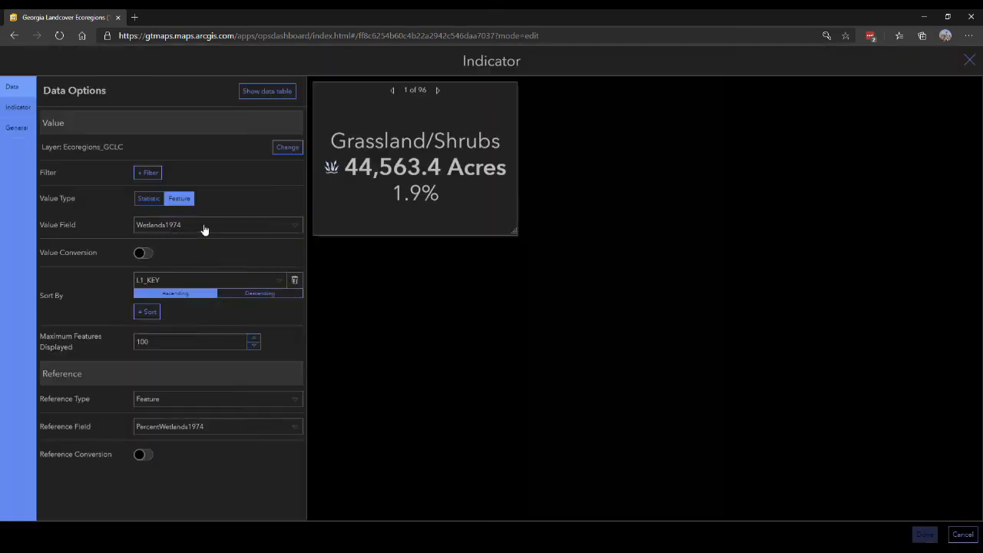
Set the wetlands copy's value field to BarrenLand1974 and its reference field to the matching 1974 barren land percentage
left_click(202, 225)
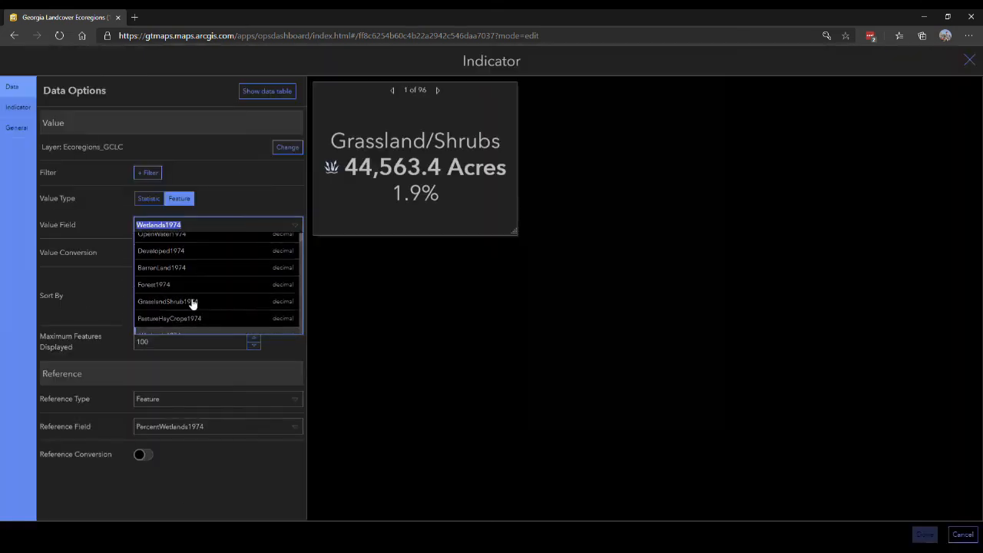
left_click(193, 303)
left_click(215, 402)
left_click(220, 476)
Set the new indicator's top text to "Barren Land" and apply its configuration
left_click(17, 107)
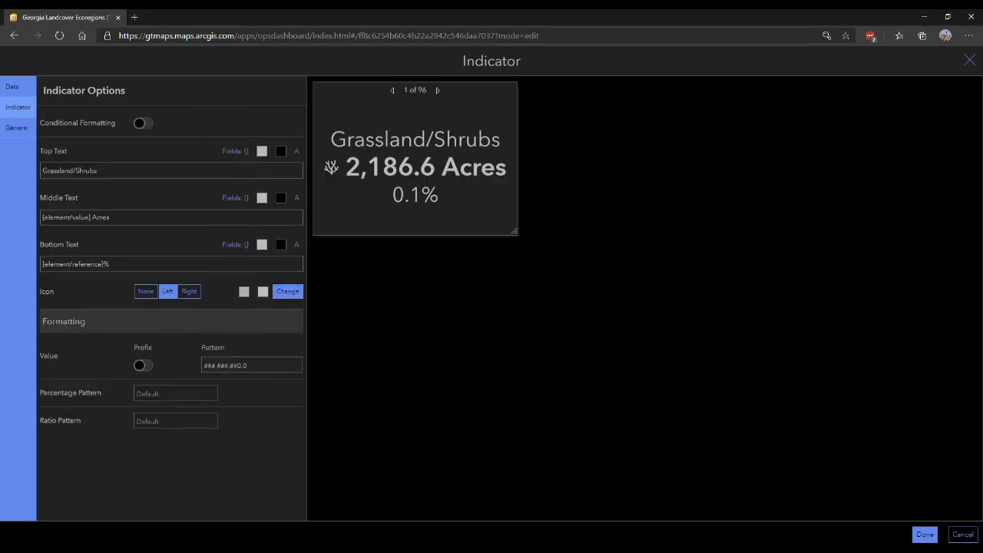
left_click_drag(100, 171, 30, 171)
type("BArren")
key("BackSpace")
key("BackSpace")
key("BackSpace")
key("BackSpace")
key("BackSpace")
type("arren Land")
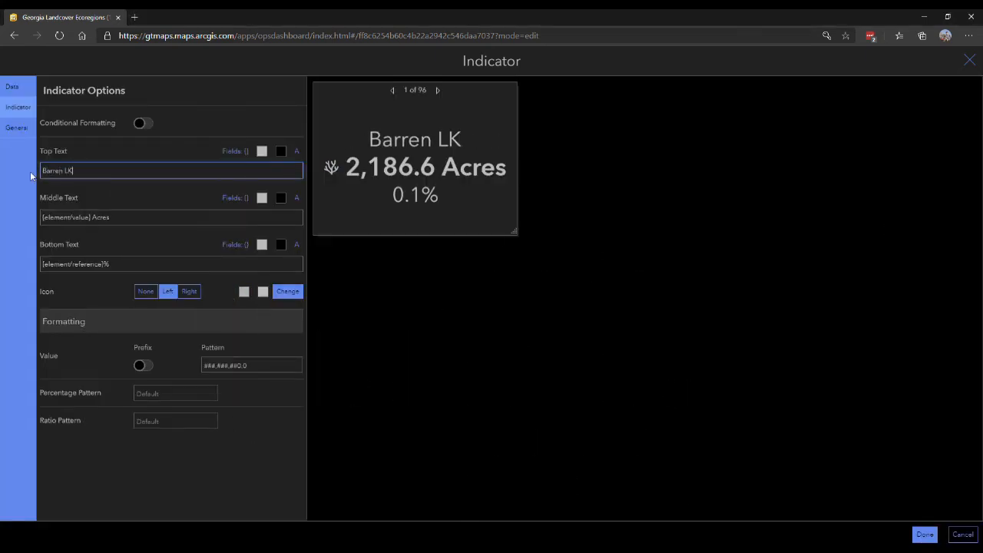
left_click(12, 86)
left_click(934, 542)
Resize the stacked indicators from Barren Land up to Forest so each one has a readable share of the column
left_click_drag(891, 311, 891, 459)
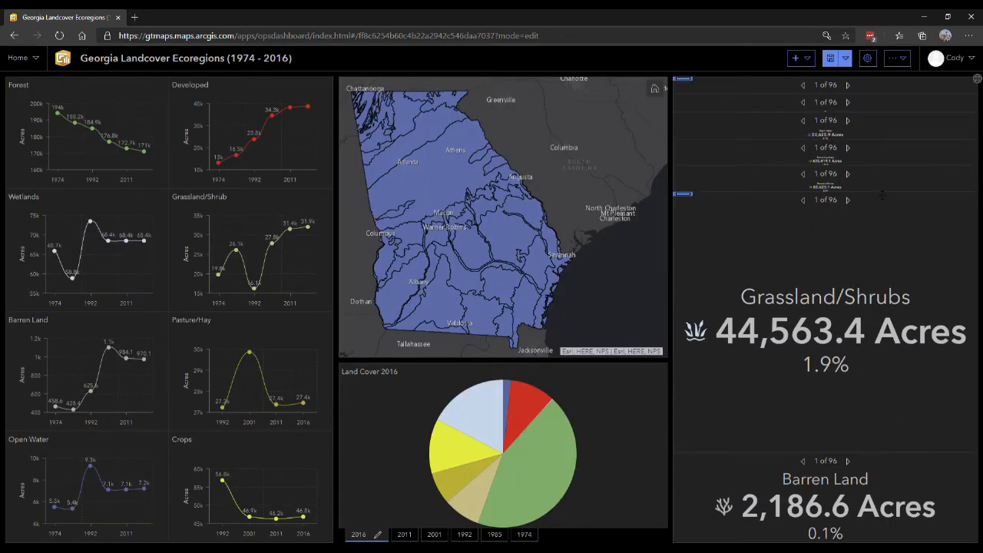
left_click_drag(883, 193, 886, 373)
left_click_drag(894, 171, 896, 297)
left_click_drag(889, 143, 884, 233)
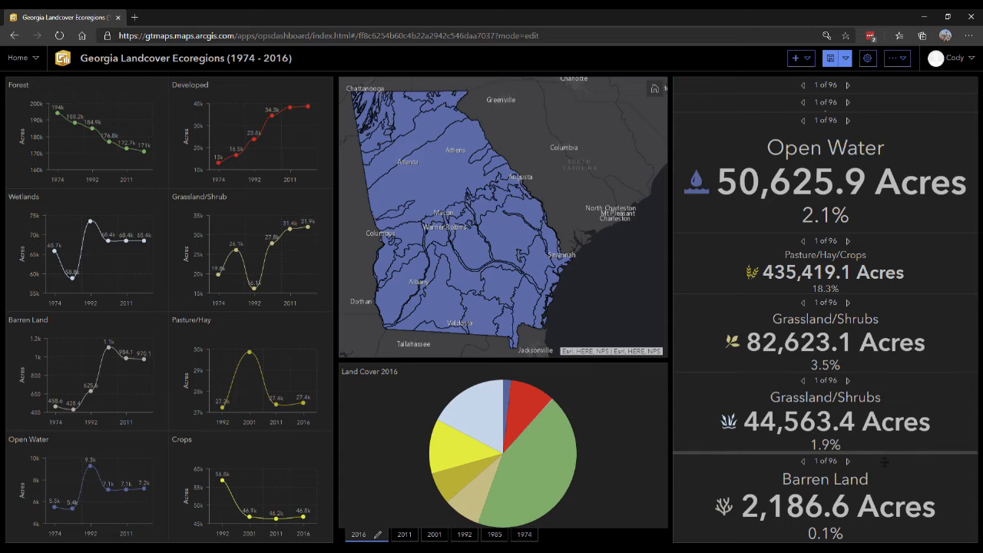
left_click_drag(885, 458, 883, 479)
left_click_drag(878, 375, 878, 409)
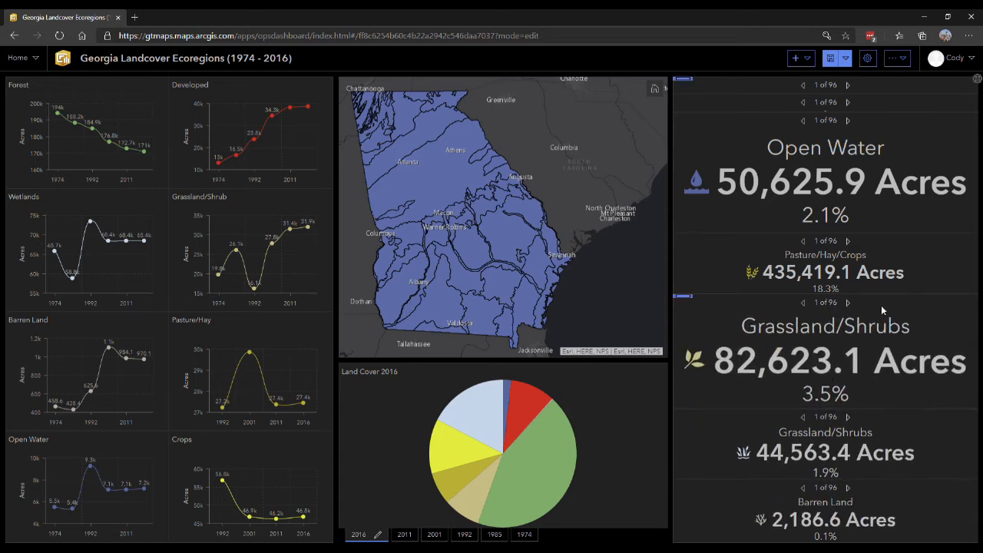
left_click_drag(881, 299, 882, 339)
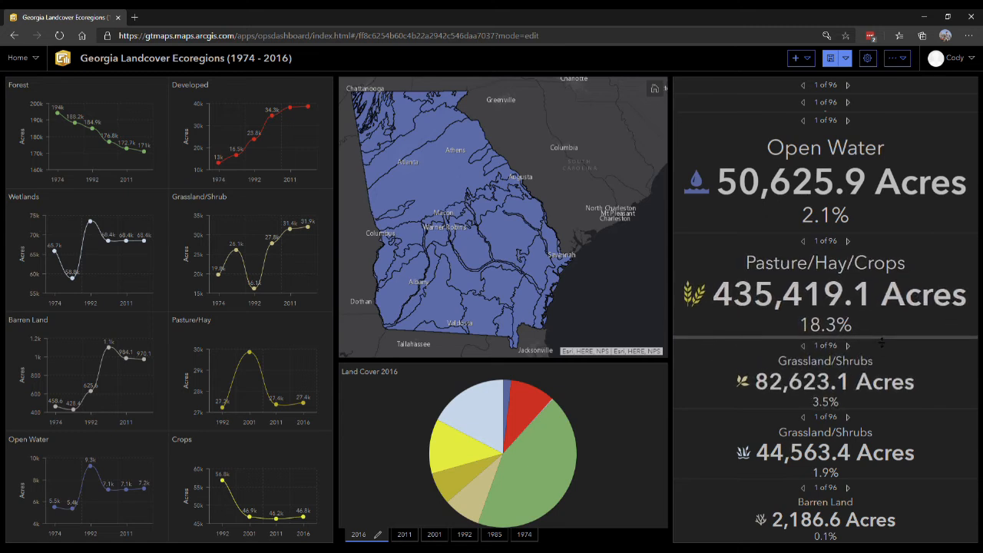
left_click_drag(900, 236, 799, 265)
left_click_drag(908, 113, 906, 186)
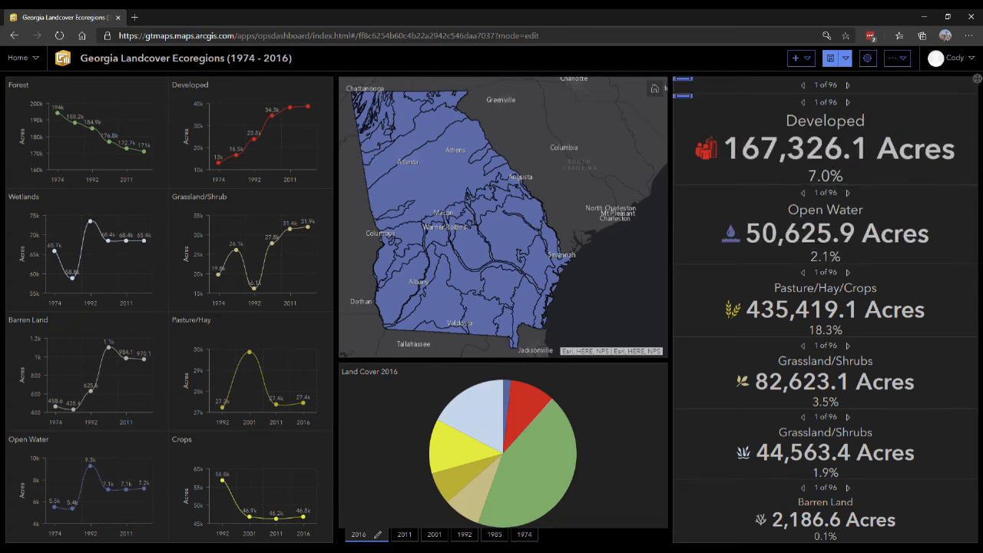
left_click_drag(873, 96, 874, 139)
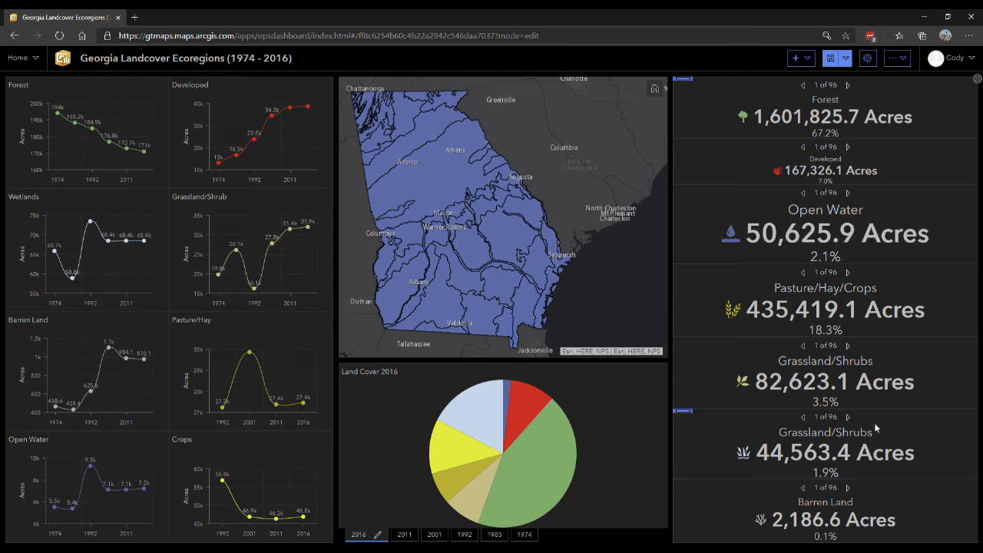
Fine-tune the boundaries between the Forest, Developed, Open Water, Pasture/Hay/Crops, Grassland/Shrubs and wetlands indicators for more even heights
left_click_drag(870, 411, 877, 420)
left_click_drag(873, 341, 873, 347)
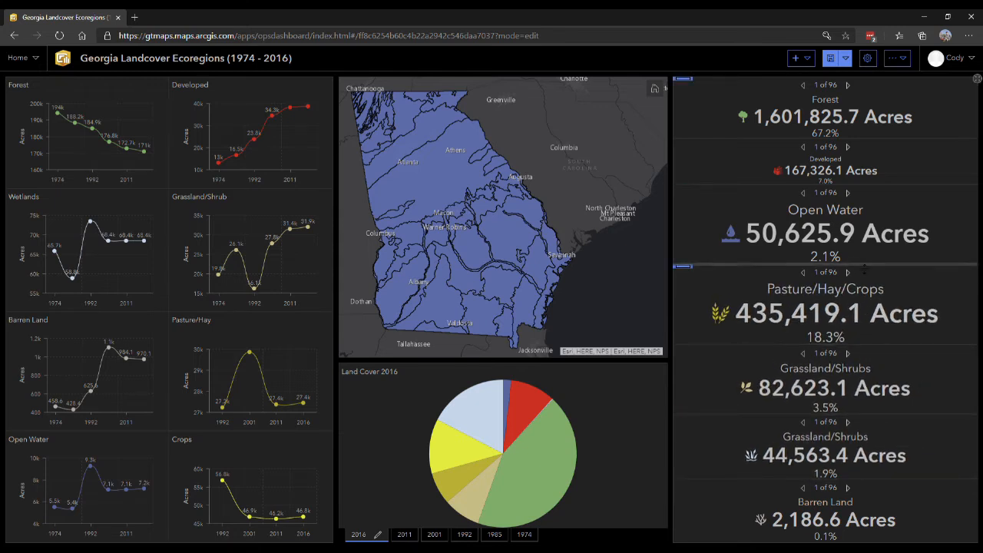
left_click_drag(859, 264, 859, 275)
left_click_drag(869, 191, 870, 209)
left_click_drag(874, 145, 876, 148)
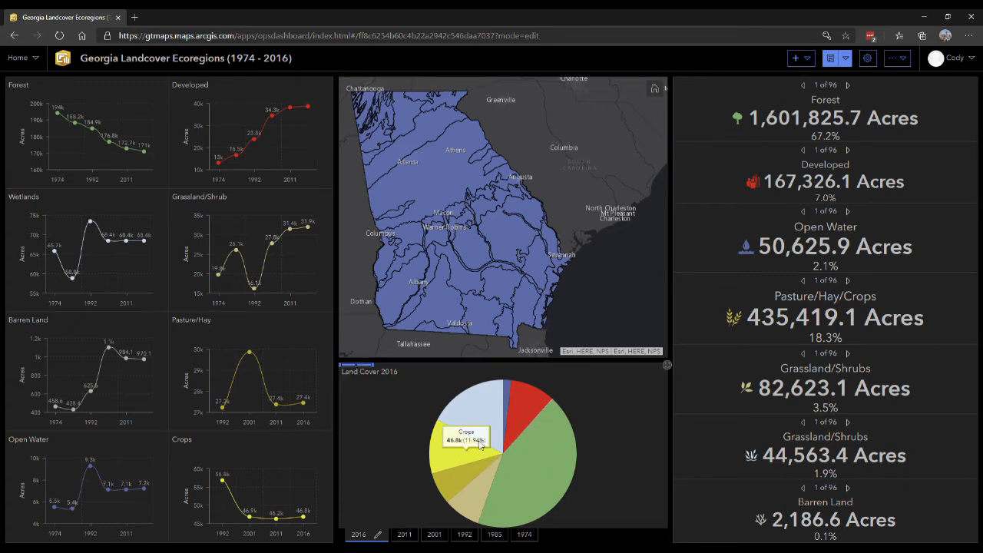
Examine the Land Cover 2016 pie chart's category fields and the available field list, leaving the configuration without changes
mouse_move(362, 373)
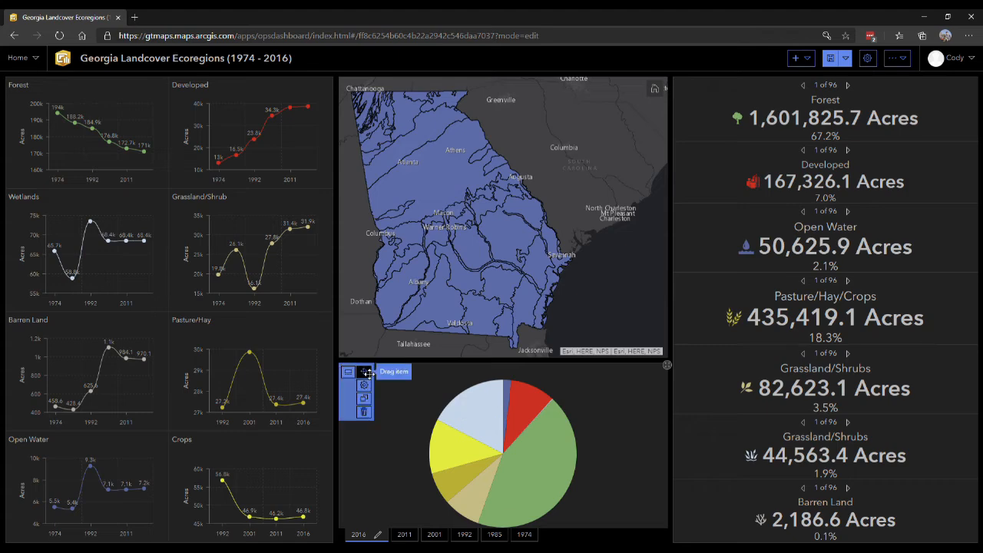
left_click(363, 386)
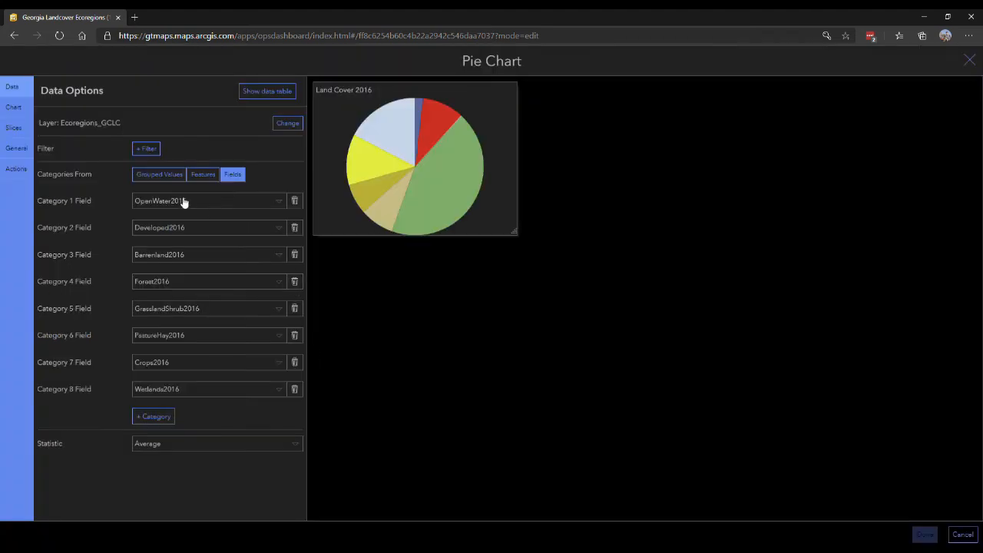
left_click(226, 206)
scroll(222, 246, "up", 3)
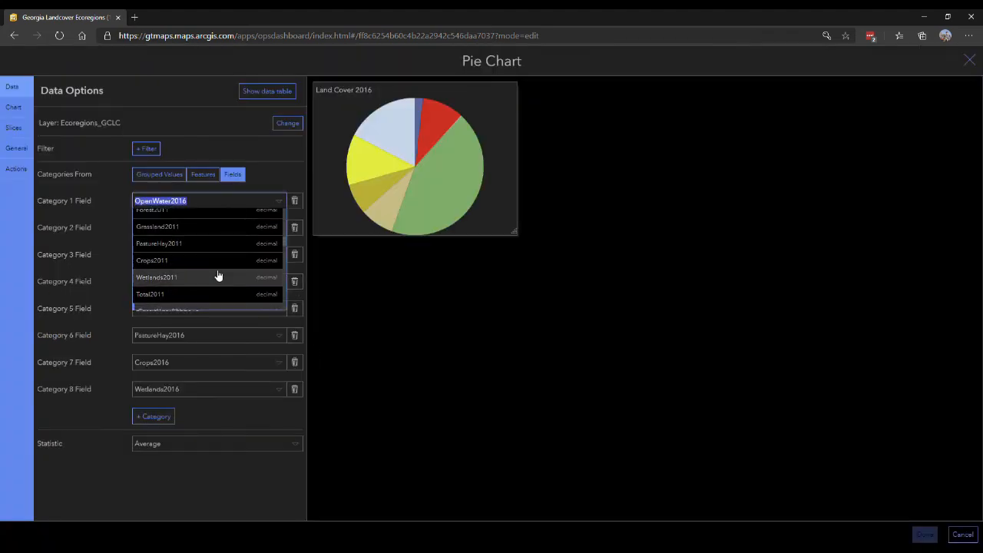
scroll(192, 249, "down", 1)
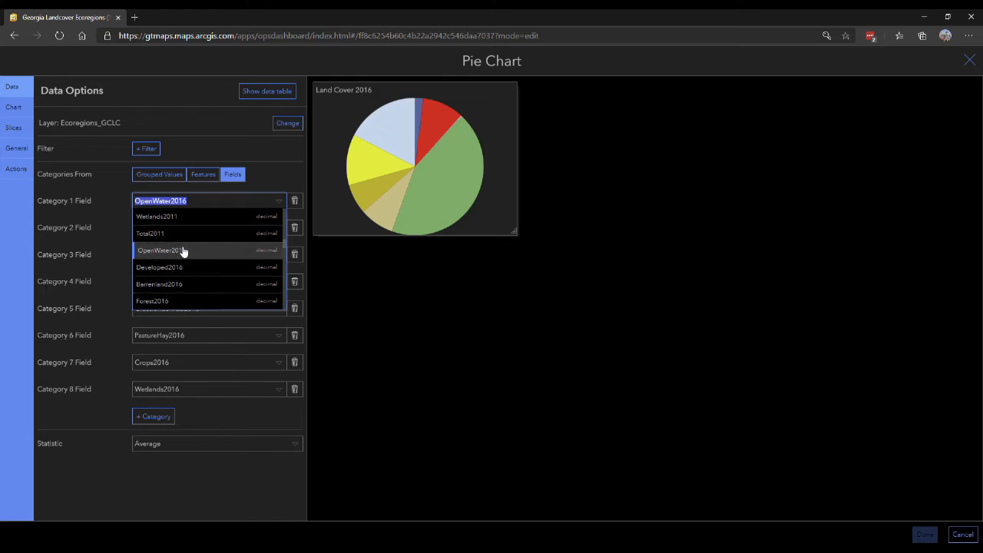
scroll(206, 267, "down", 3)
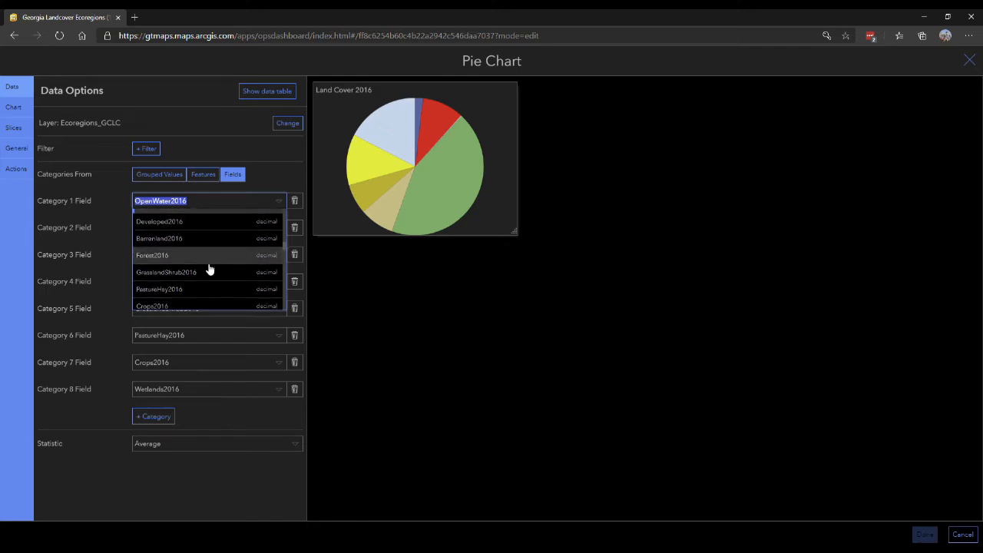
left_click(503, 353)
left_click(966, 534)
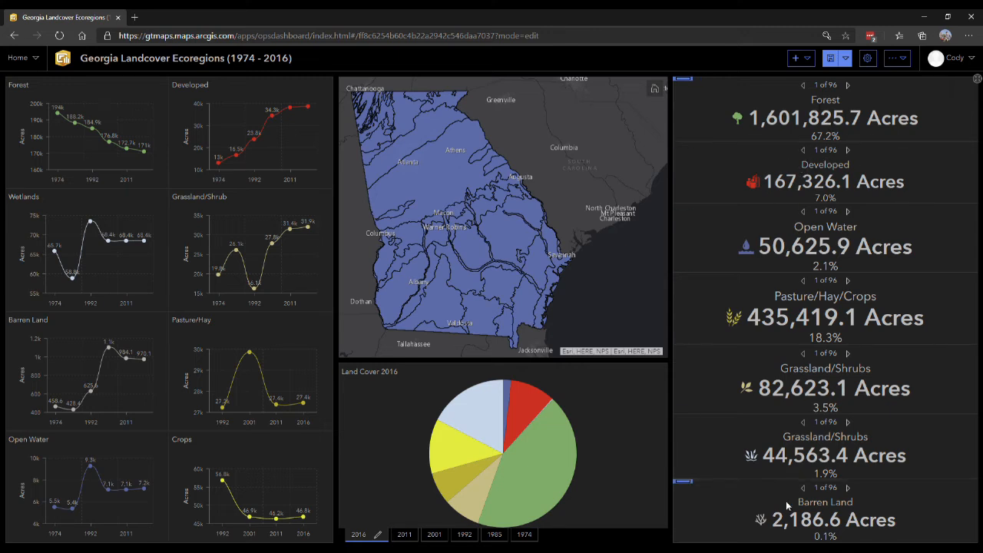
Change the top text of the marsh reeds indicator to "Wetlands" and save the dashboard
left_click_drag(798, 501, 857, 504)
left_click(892, 508)
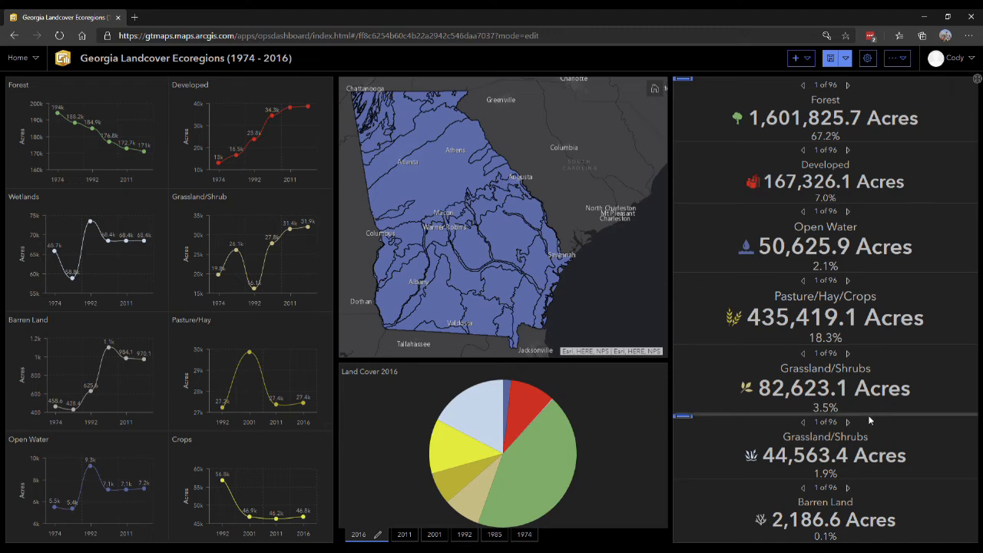
mouse_move(684, 423)
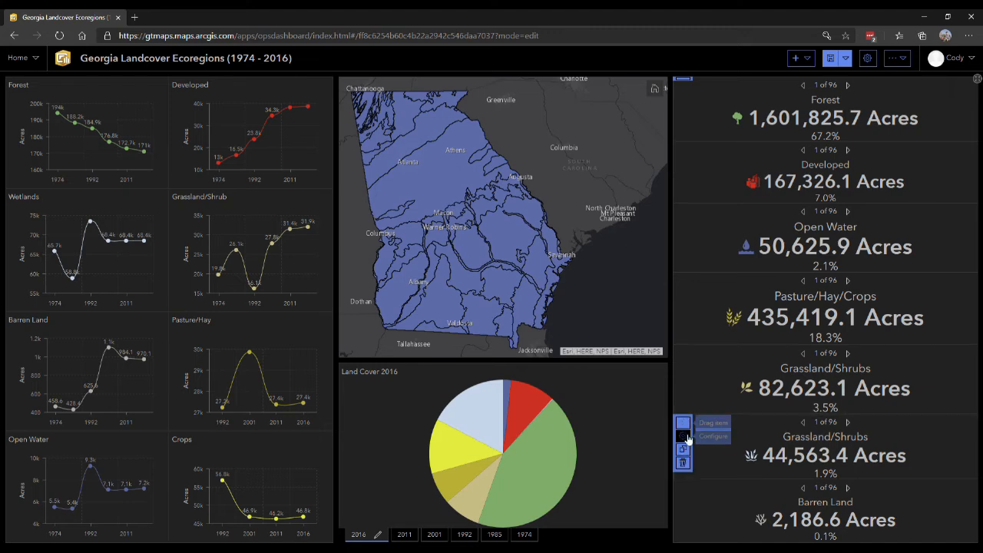
left_click(683, 436)
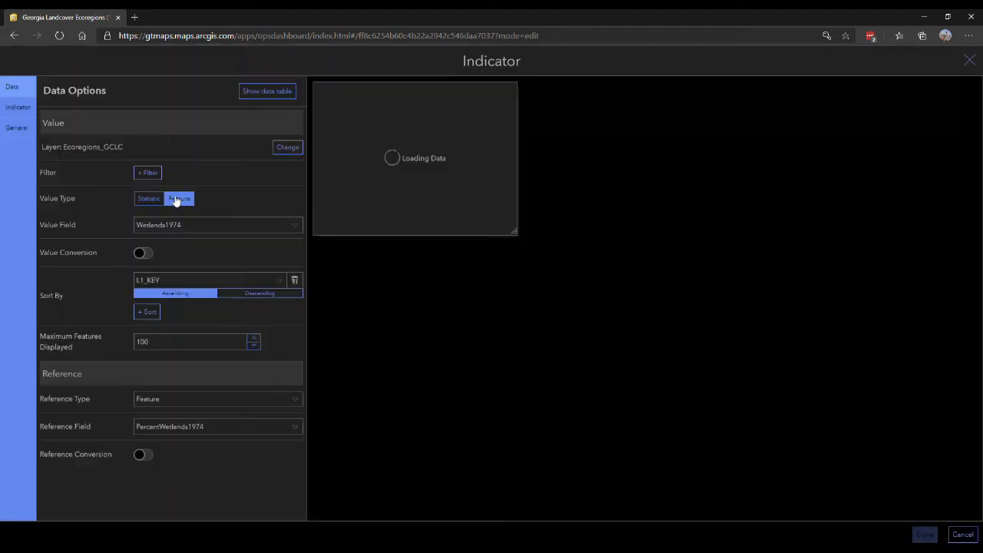
left_click(18, 107)
left_click_drag(100, 171, 34, 168)
type("Wetlands")
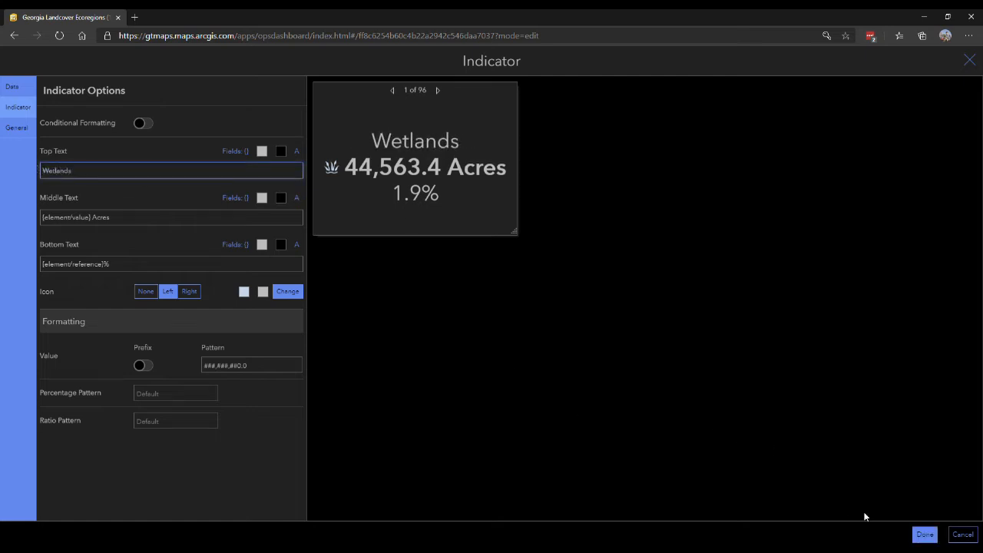
left_click(925, 535)
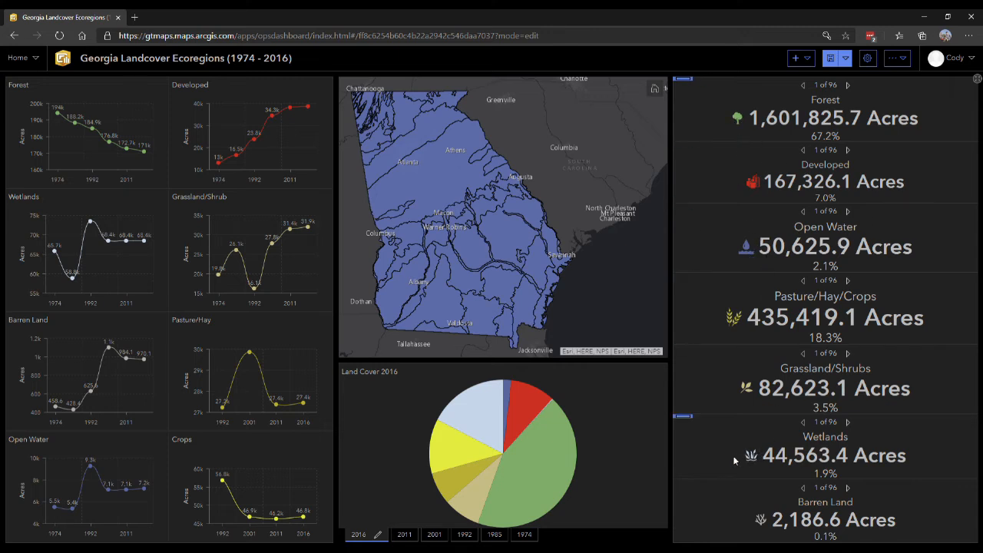
left_click(835, 58)
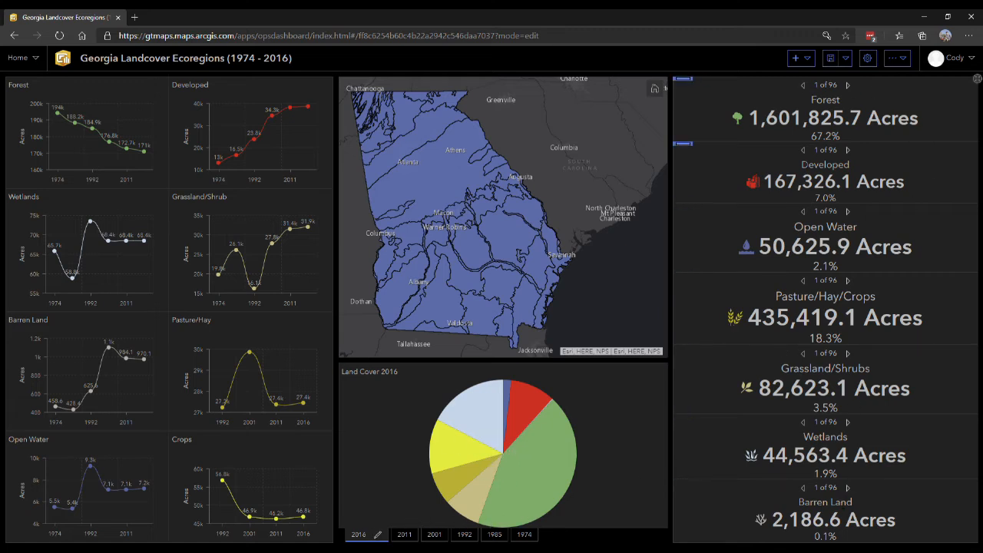
Shift the boundaries between all stacked indicators slightly downward to give the Forest indicator extra height
left_click_drag(865, 480, 866, 484)
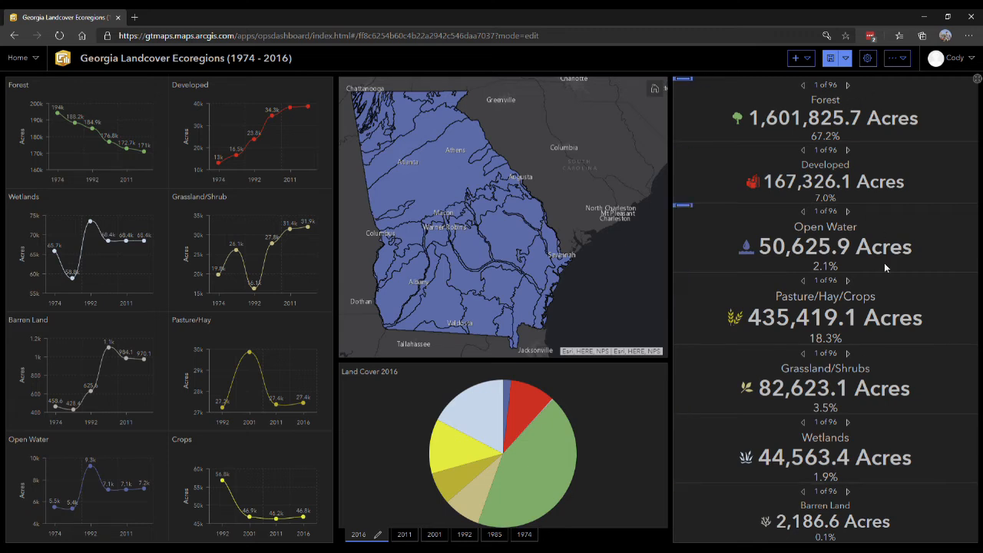
left_click_drag(868, 416, 868, 424)
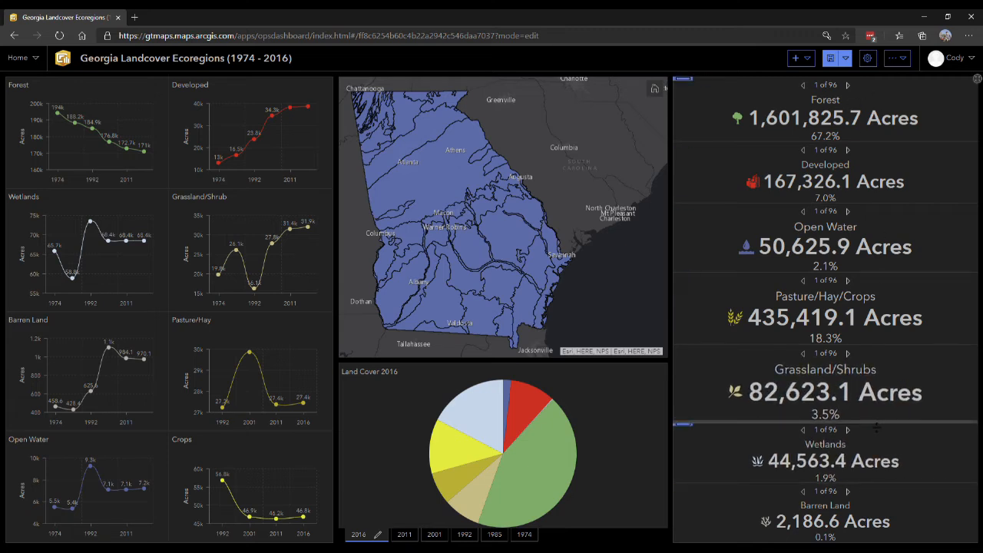
left_click_drag(874, 349, 874, 359)
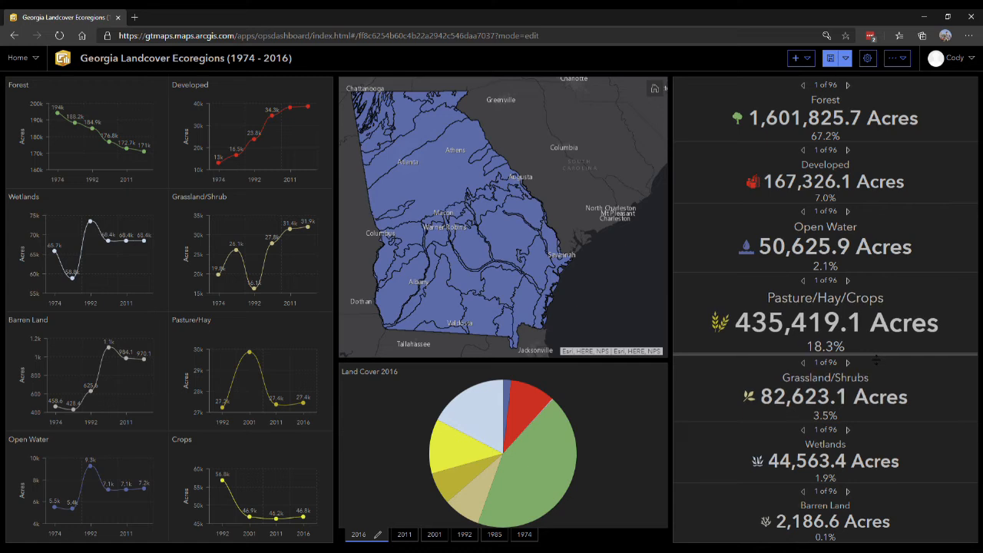
left_click_drag(874, 281, 874, 292)
left_click_drag(866, 209, 867, 222)
left_click_drag(891, 144, 891, 156)
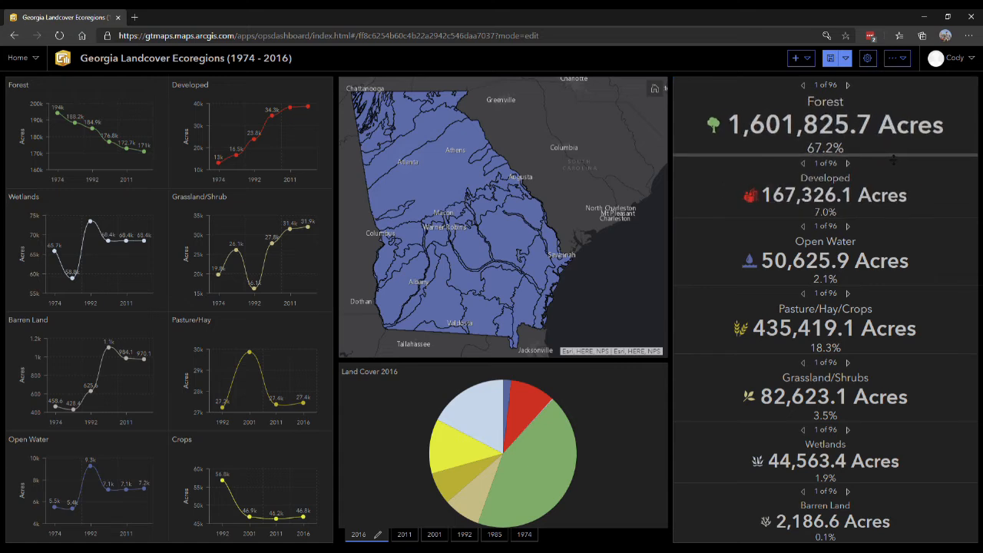
Add the title "1974" to the Forest indicator, apply it and save the dashboard
mouse_move(700, 85)
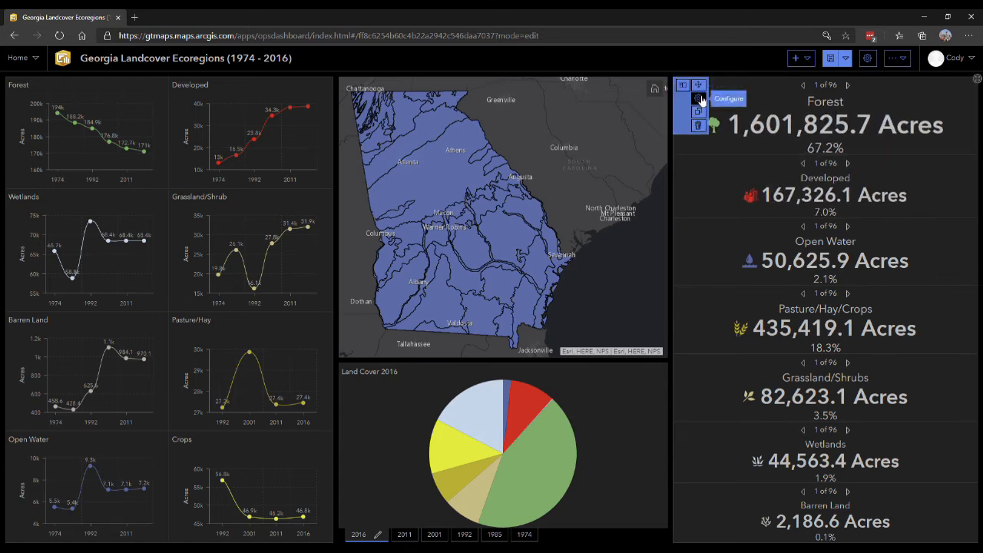
left_click(699, 100)
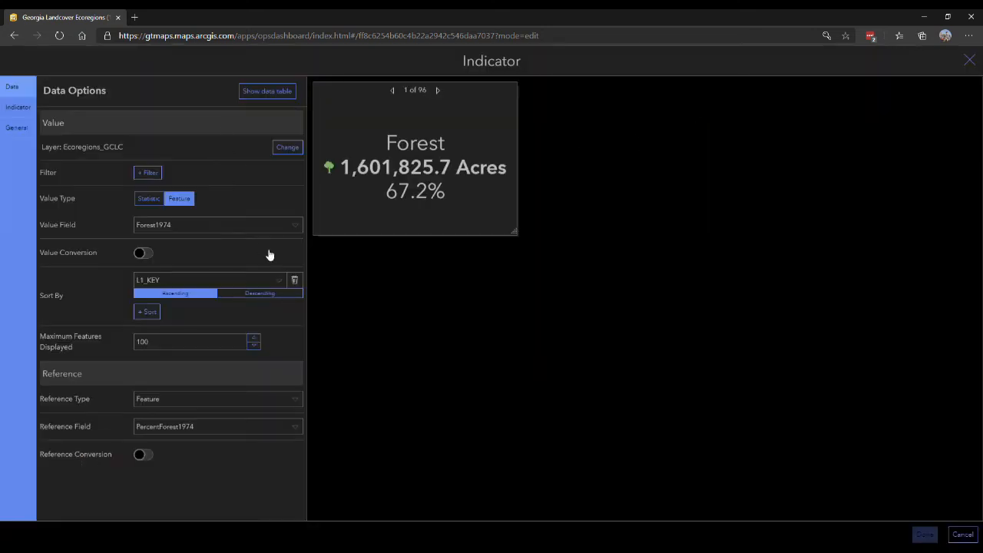
left_click(17, 127)
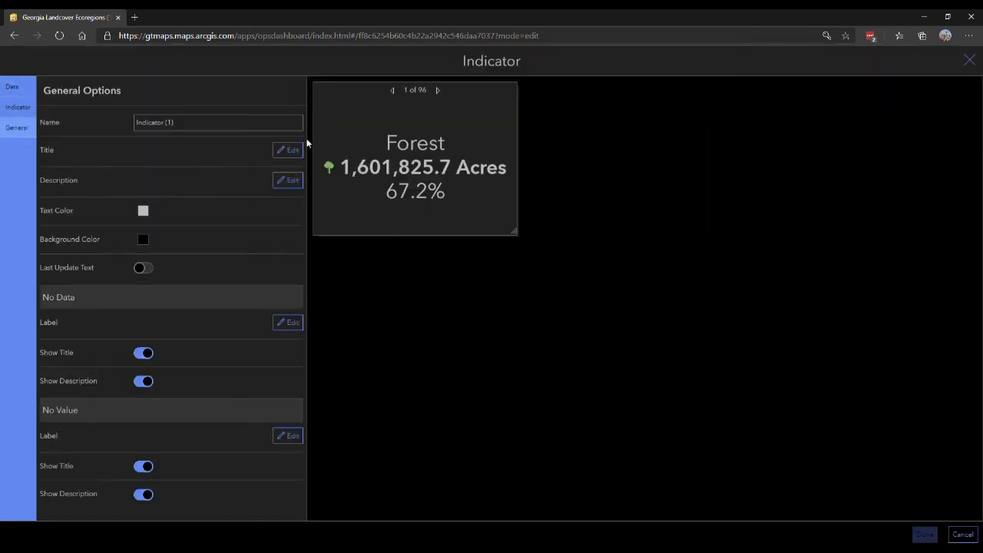
left_click(196, 198)
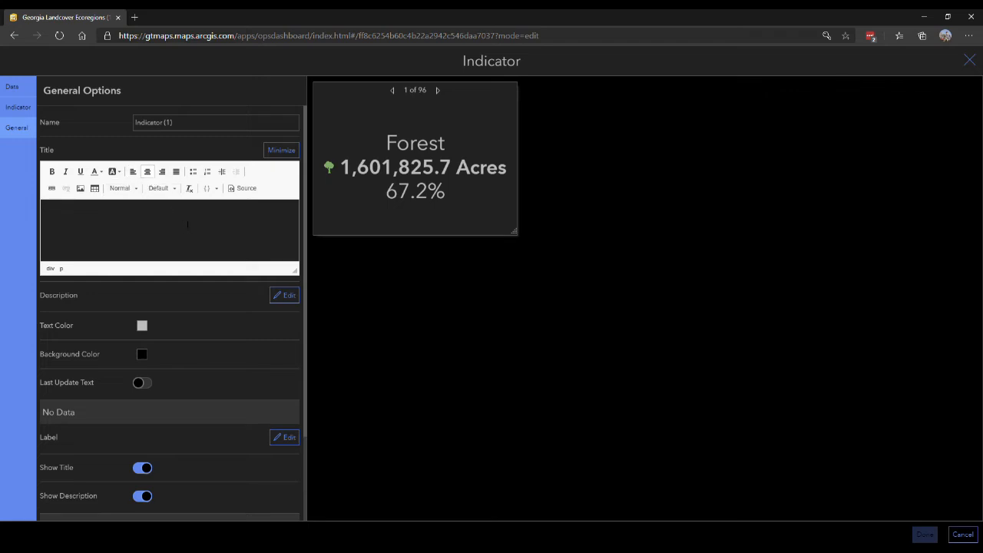
type("1974")
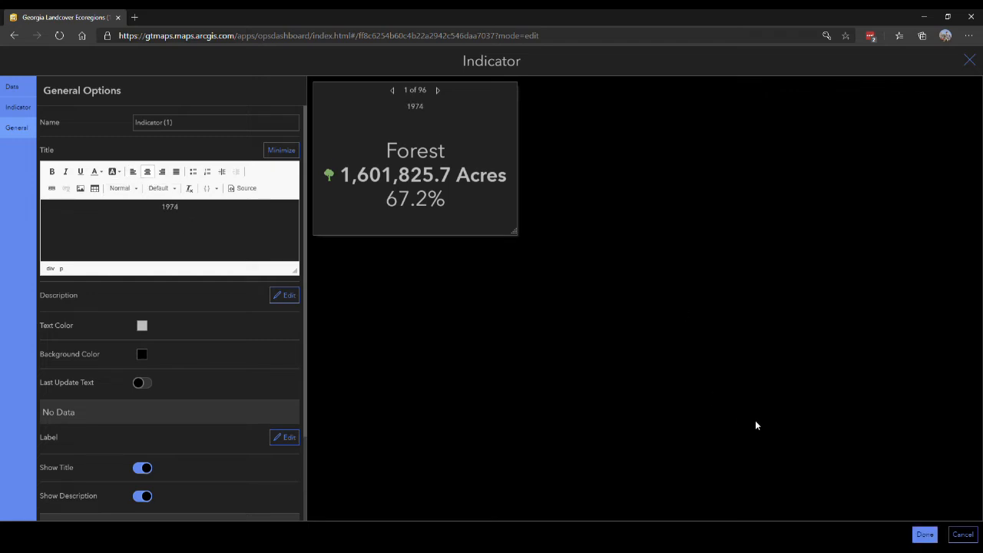
left_click(925, 535)
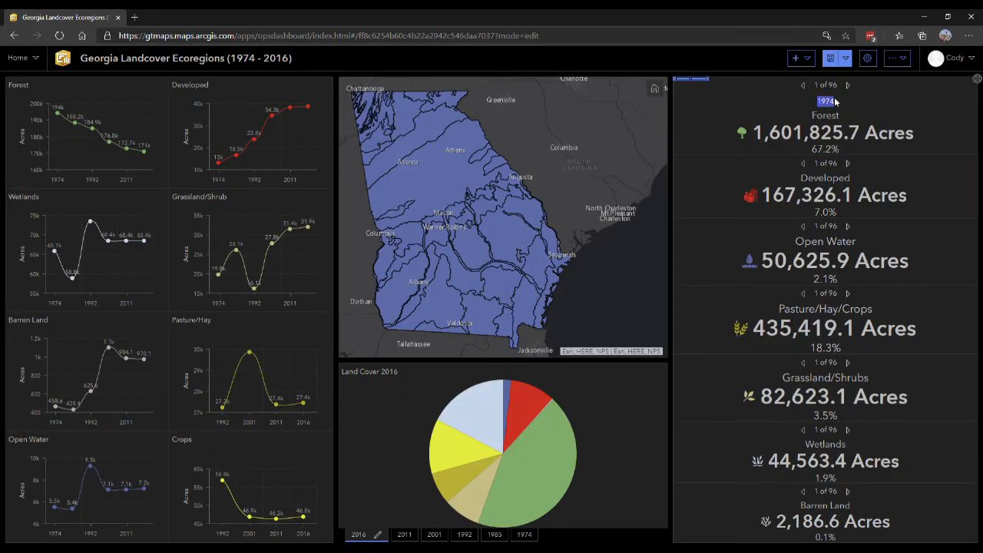
left_click(930, 103)
left_click(830, 64)
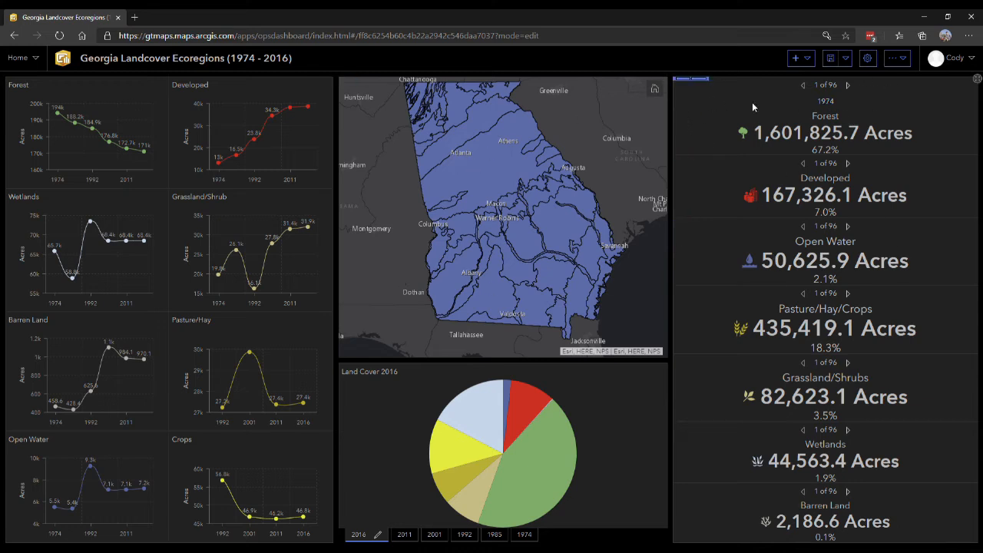
mouse_move(683, 82)
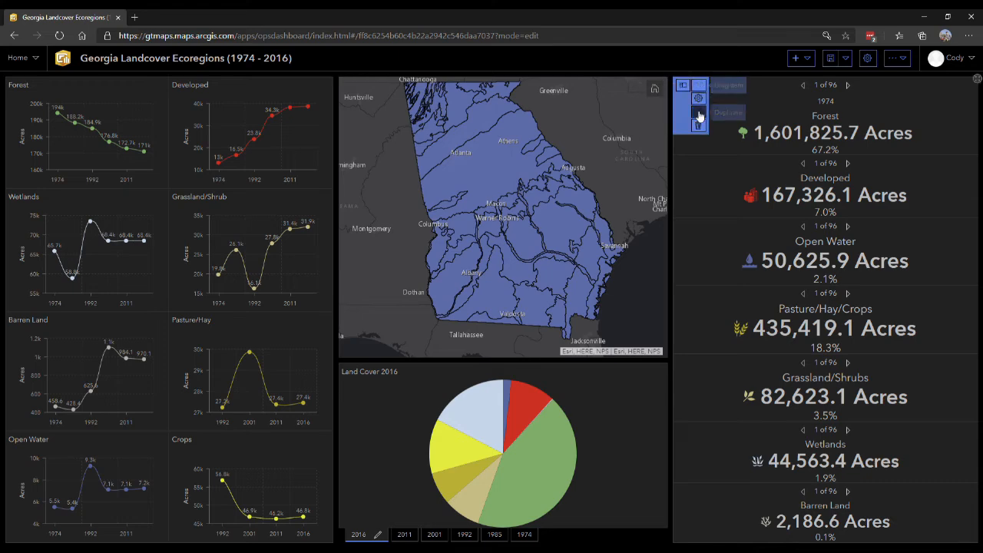
Duplicate the Forest, Developed and Open Water indicators and stack the copies vertically in a separate column
left_click(698, 116)
left_click_drag(854, 157, 272, 193)
left_click_drag(22, 78, 621, 530)
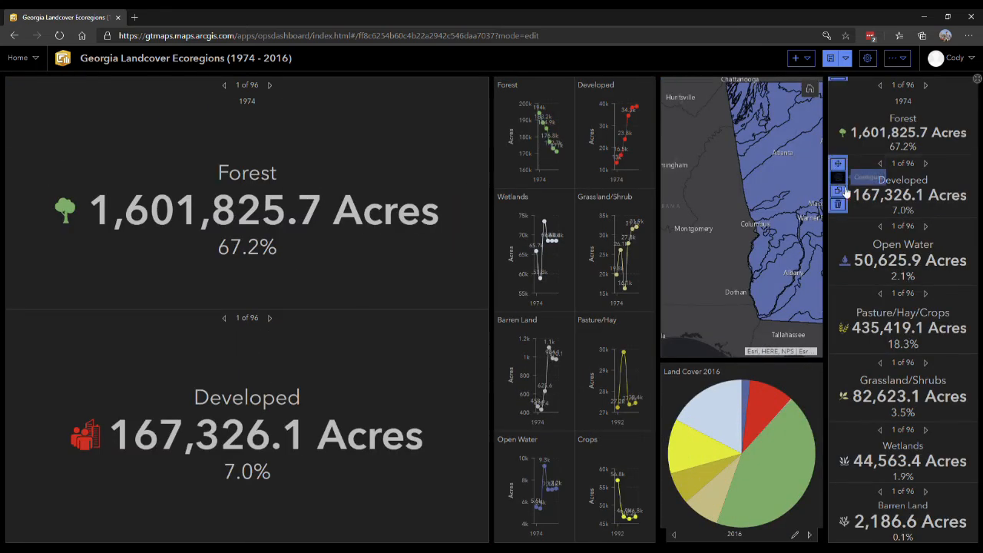
mouse_move(845, 229)
left_click(838, 254)
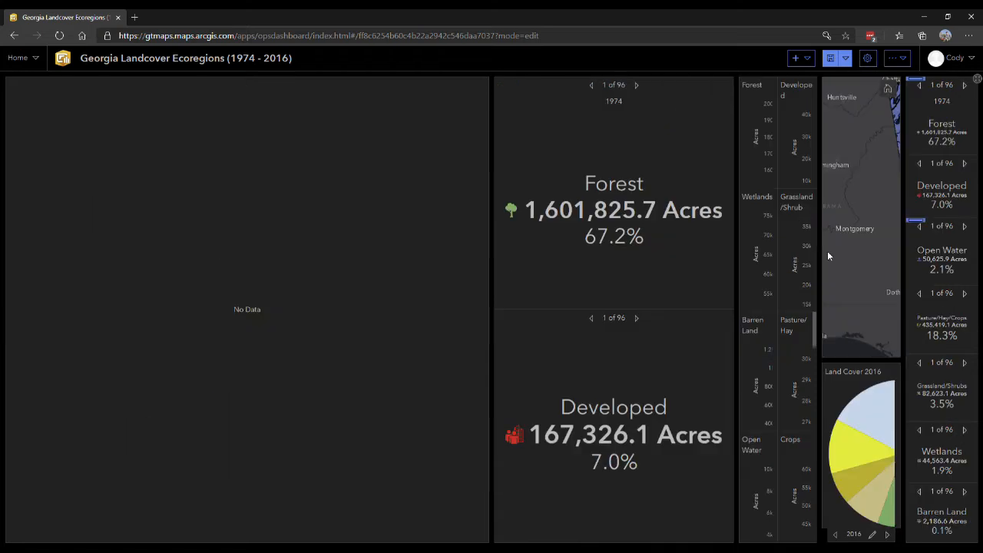
mouse_move(19, 86)
left_click_drag(18, 86, 615, 534)
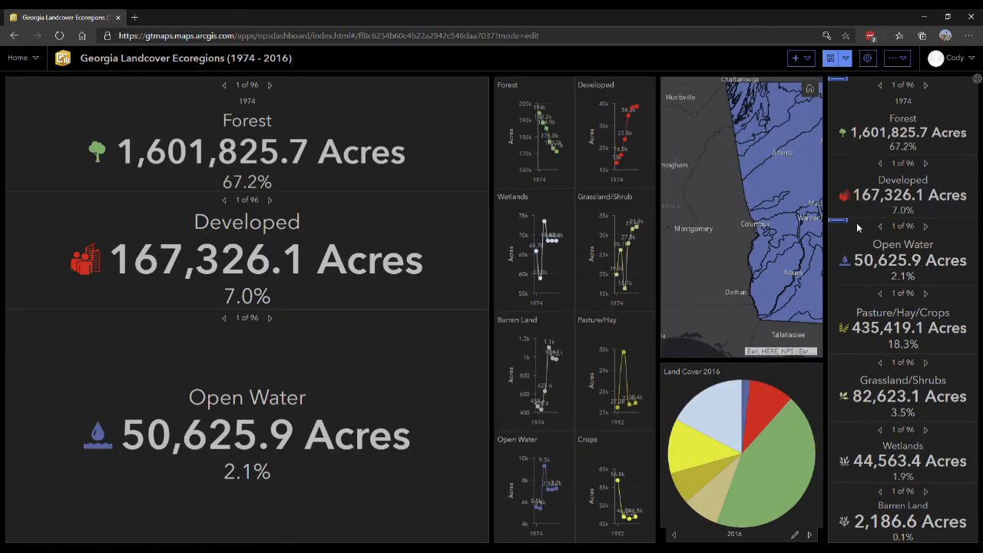
Duplicate the Pasture/Hay/Crops and Grassland/Shrubs indicators and stack the copies beneath Open Water in the new column
mouse_move(839, 289)
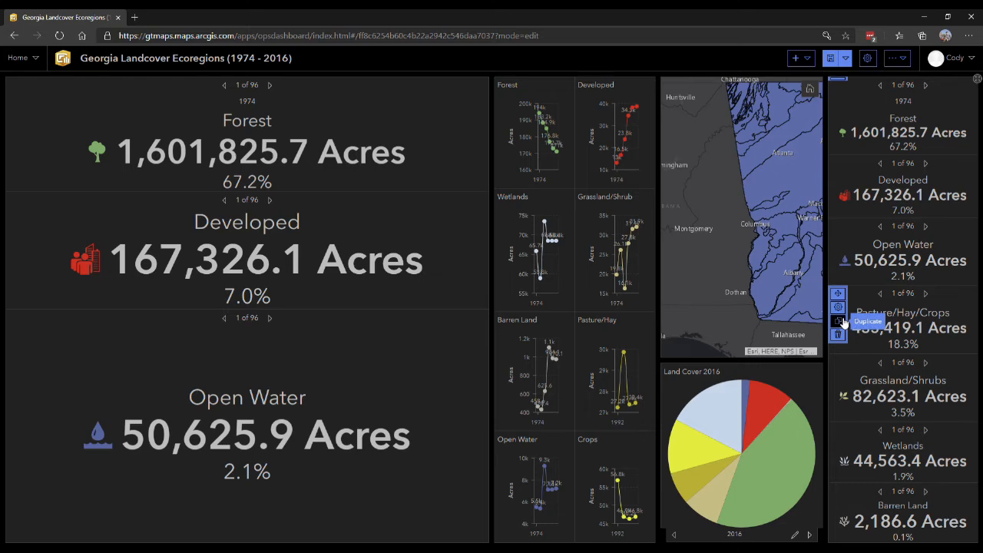
left_click(840, 321)
mouse_move(15, 86)
left_click_drag(19, 89, 617, 542)
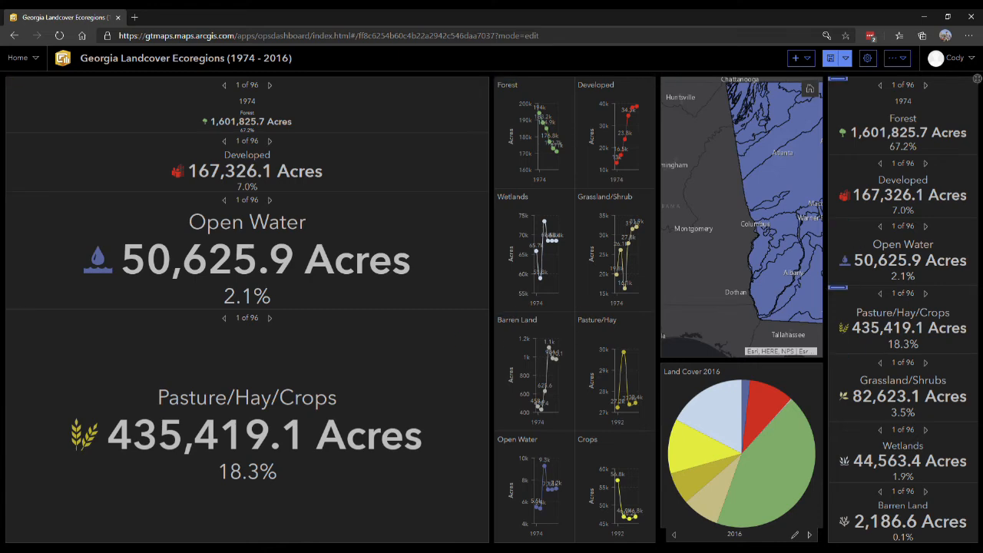
mouse_move(839, 362)
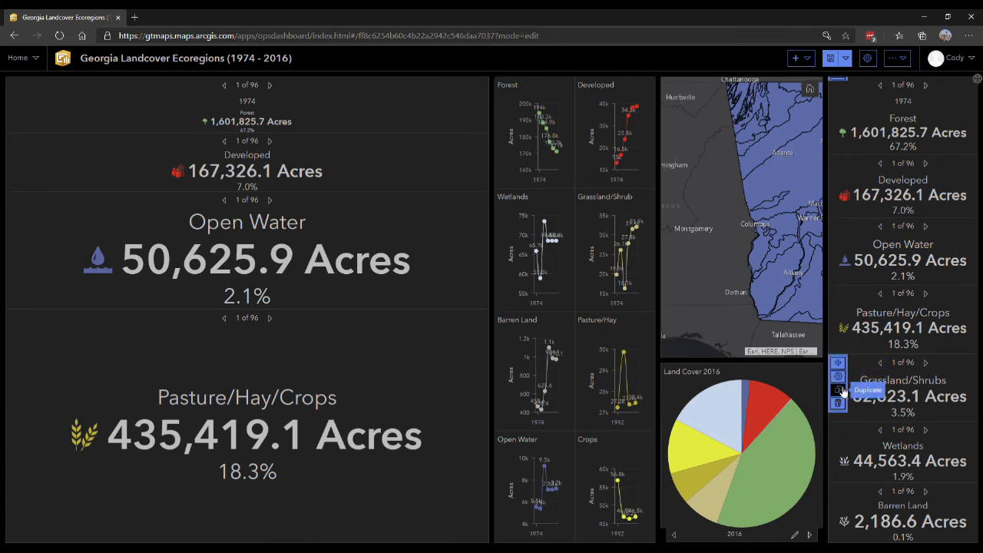
left_click(839, 390)
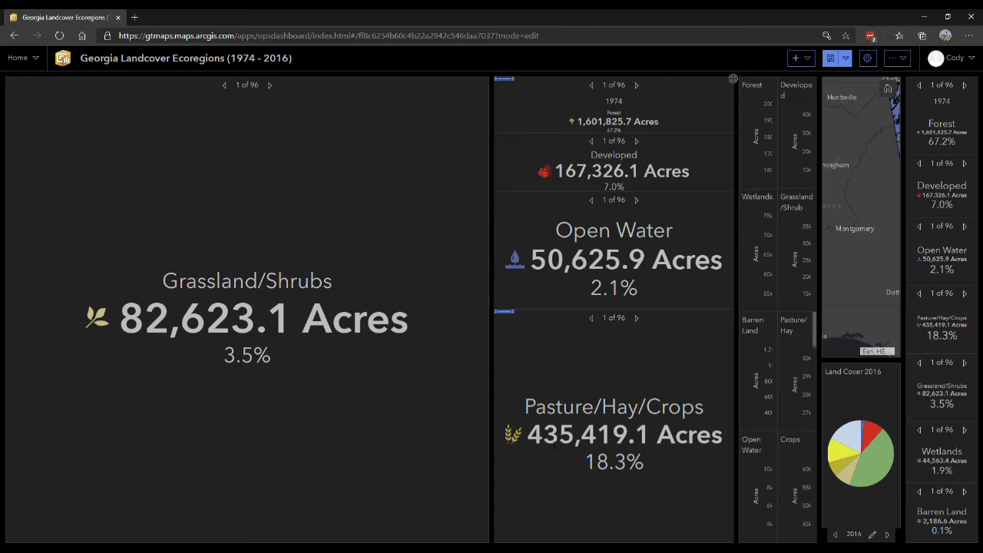
mouse_move(16, 84)
left_click_drag(16, 84, 616, 537)
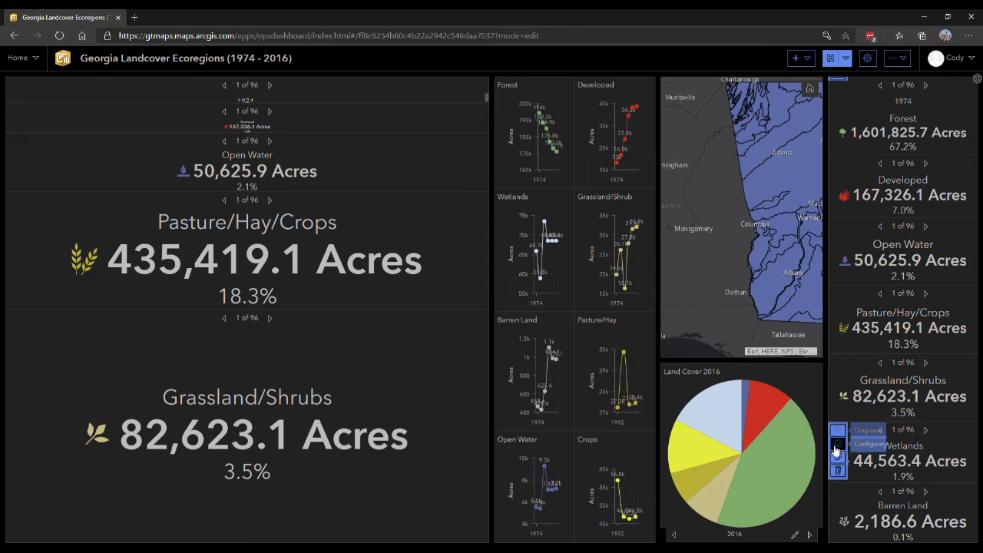
Duplicate the Wetlands and Barren Land indicators and stack the copies at the bottom of the new column
left_click(837, 460)
mouse_move(15, 85)
left_click_drag(15, 85, 622, 541)
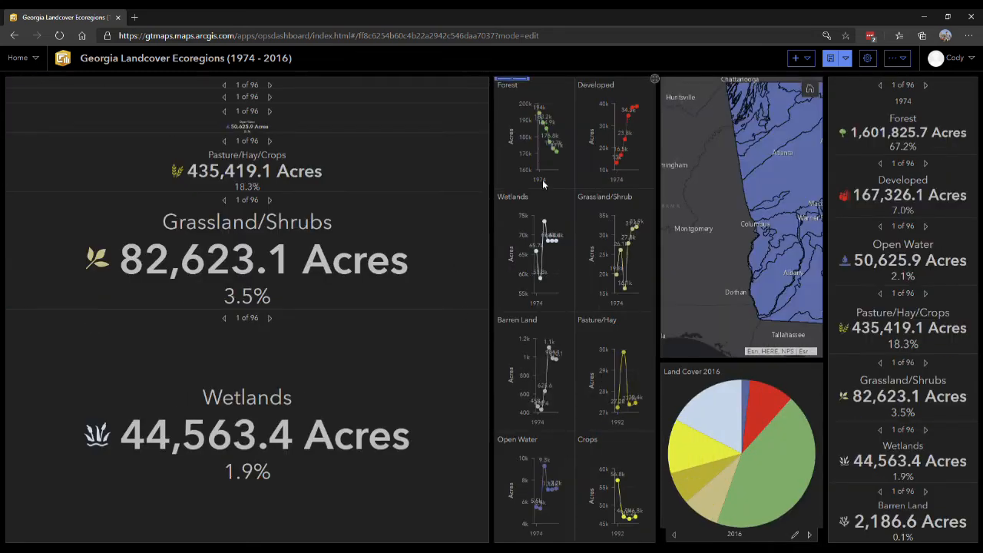
mouse_move(869, 496)
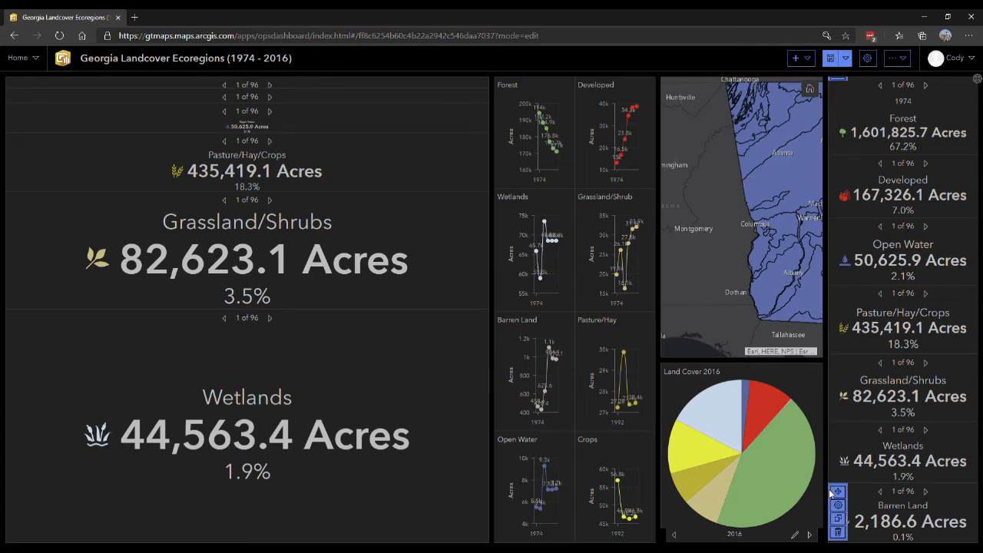
left_click(840, 520)
mouse_move(15, 85)
left_click_drag(15, 84, 623, 537)
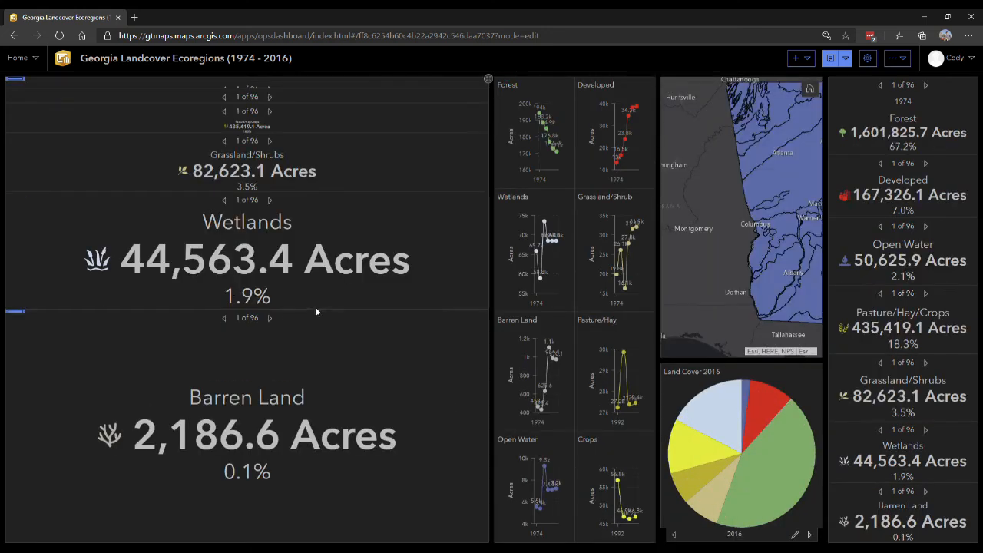
Lower the boundaries between all stacked copies, working from Barren Land up to Forest, so every indicator gets a readable height
left_click_drag(315, 312, 324, 465)
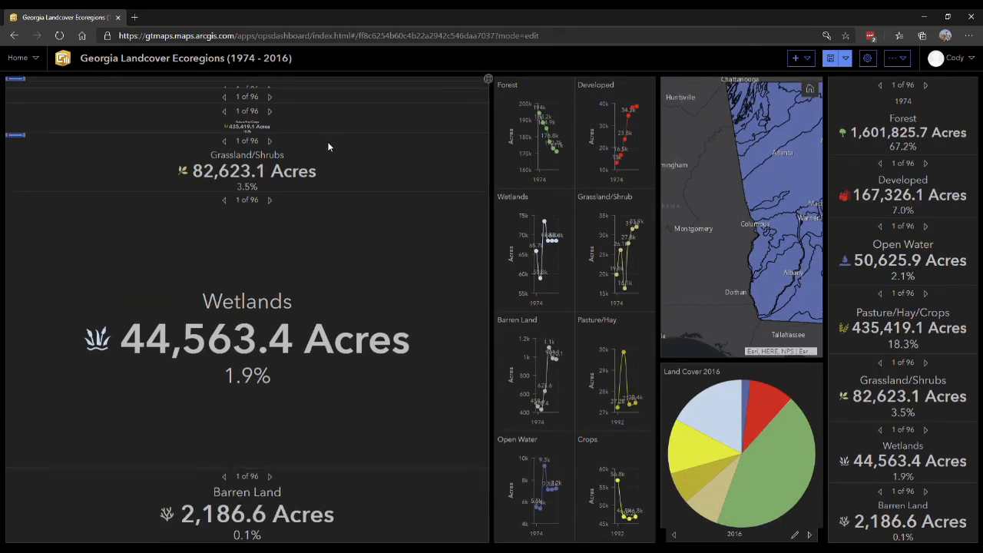
left_click_drag(325, 194, 324, 392)
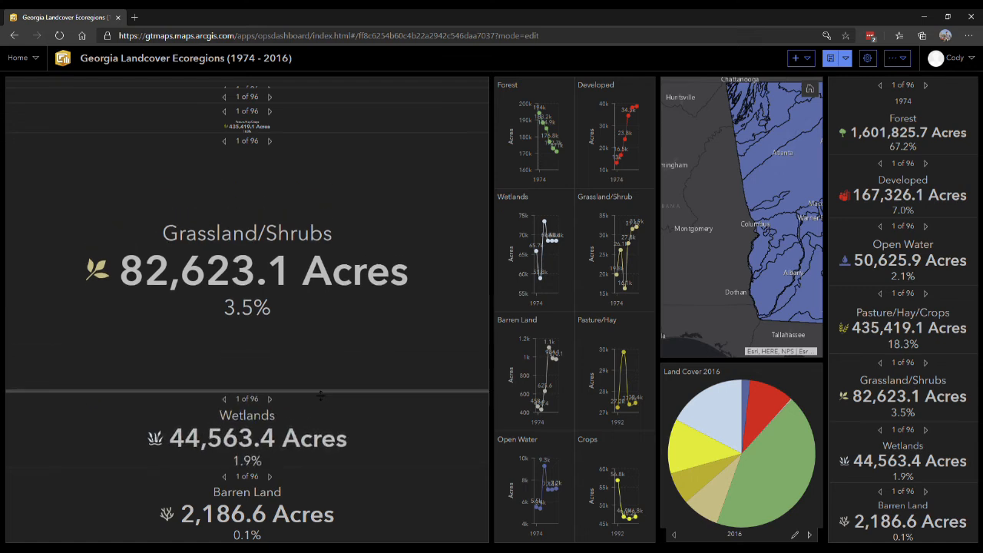
left_click_drag(302, 139, 305, 333)
left_click_drag(315, 105, 310, 267)
left_click_drag(303, 89, 303, 221)
left_click_drag(297, 92, 298, 164)
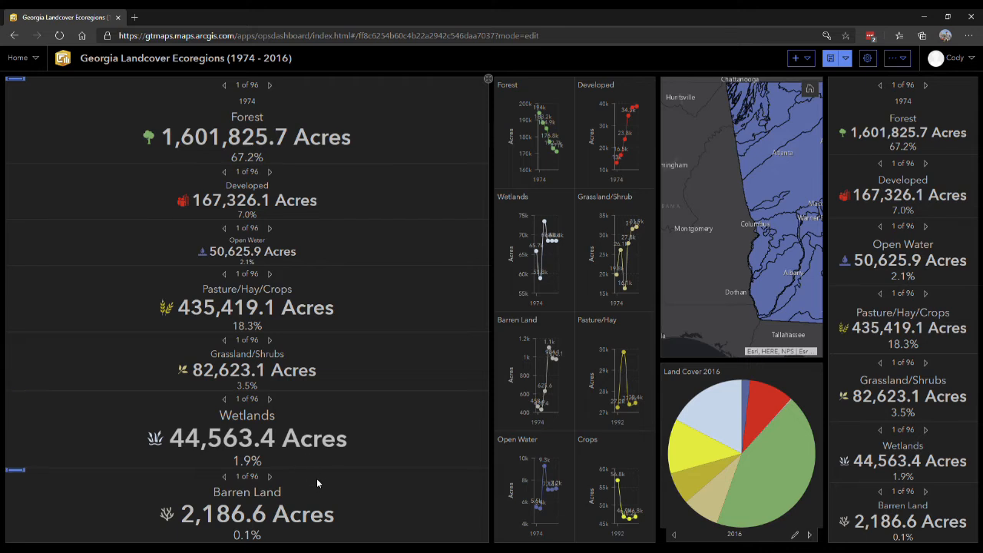
Shift the boundaries between the Open Water through Barren Land copies slightly lower to even out their heights and save the dashboard
left_click_drag(321, 470, 311, 488)
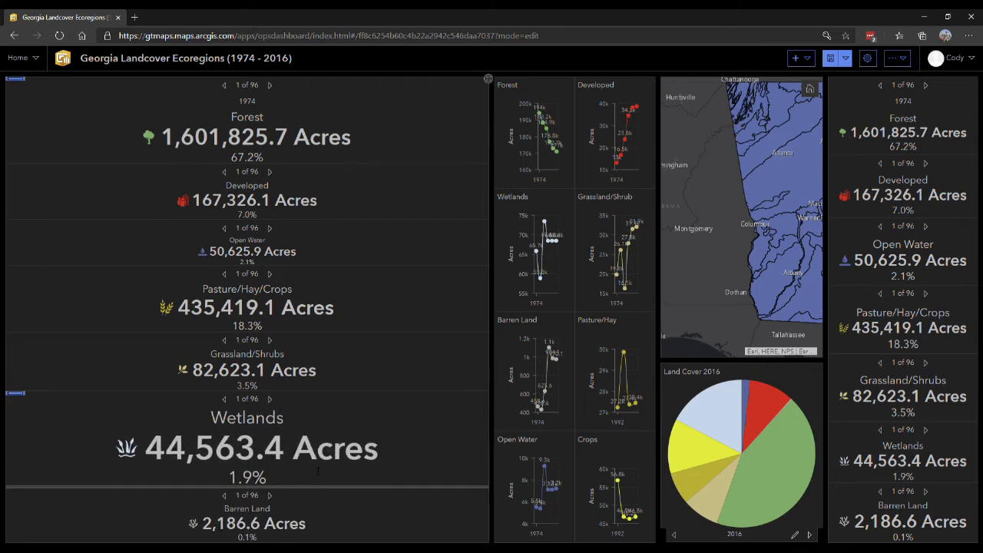
left_click_drag(293, 395, 295, 414)
left_click_drag(304, 336, 313, 354)
left_click_drag(306, 266, 307, 281)
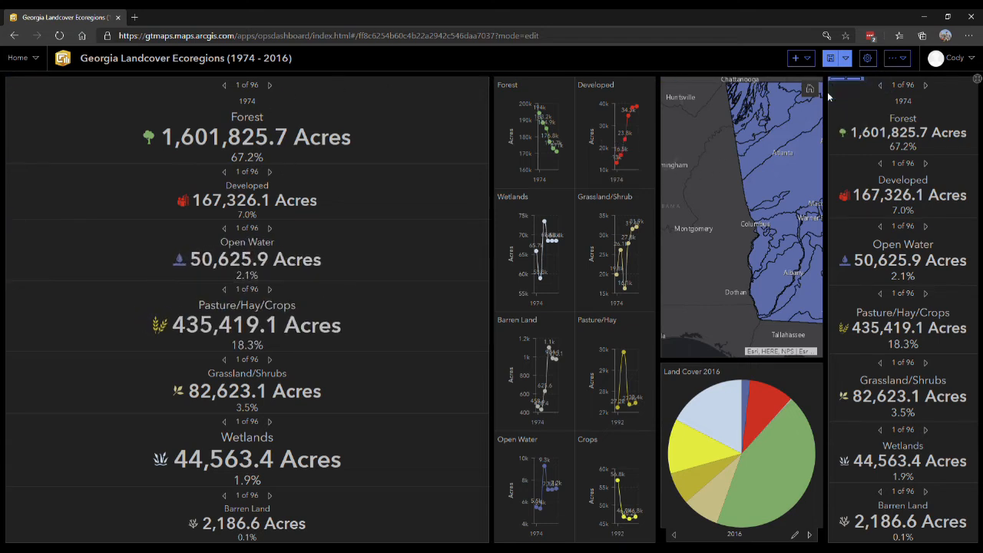
left_click(830, 60)
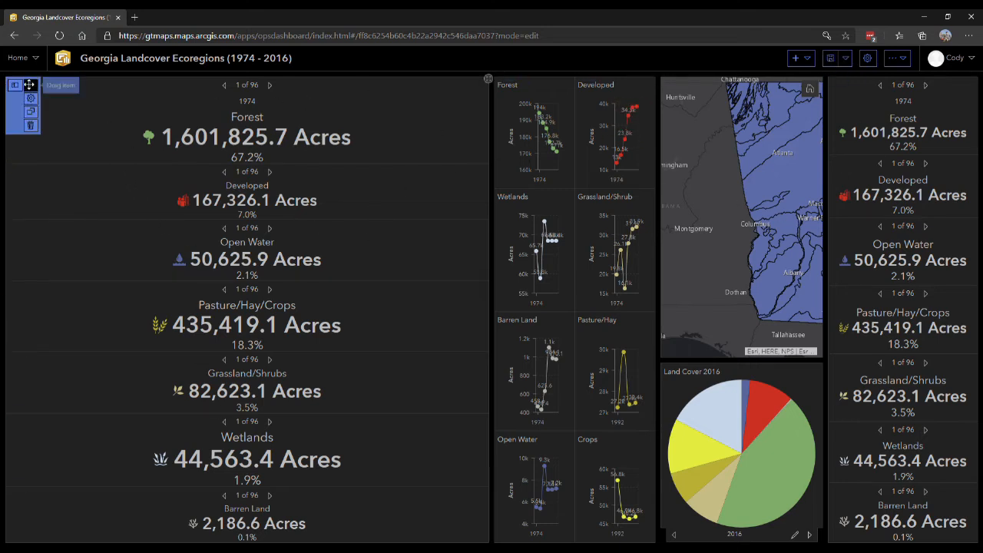
Move the duplicated column to the far side of the original indicator column and align its row boundaries with the original's
left_click_drag(16, 80, 974, 315)
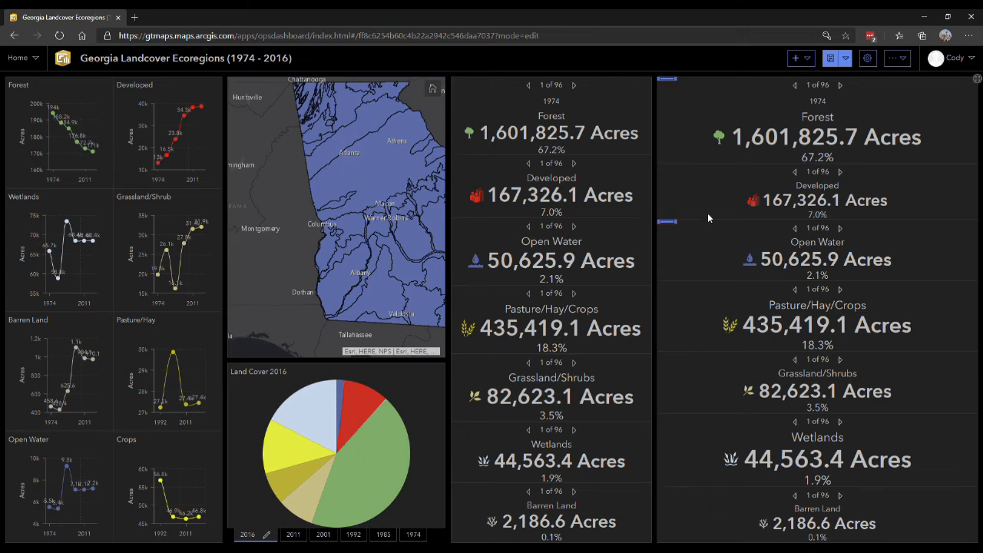
left_click_drag(702, 167, 703, 161)
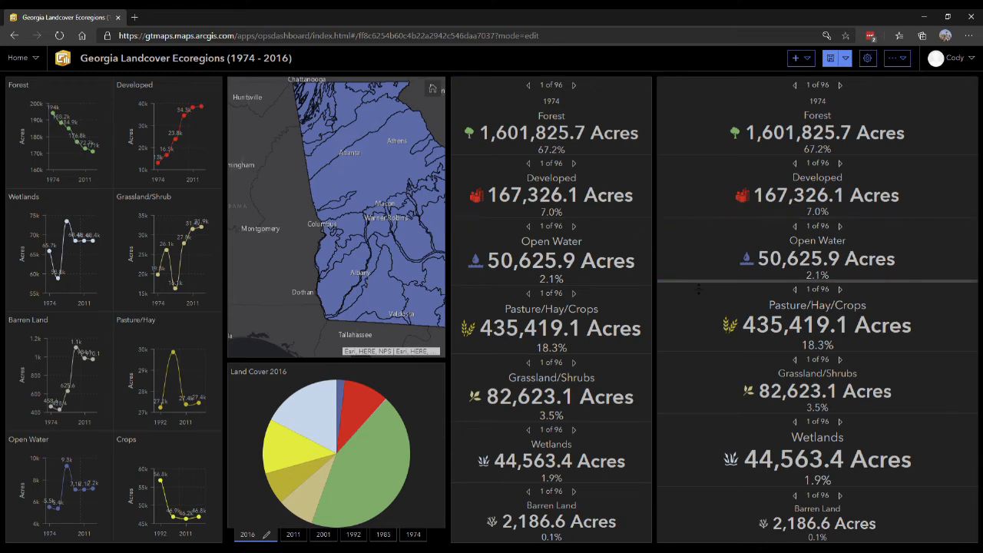
left_click_drag(696, 281, 699, 292)
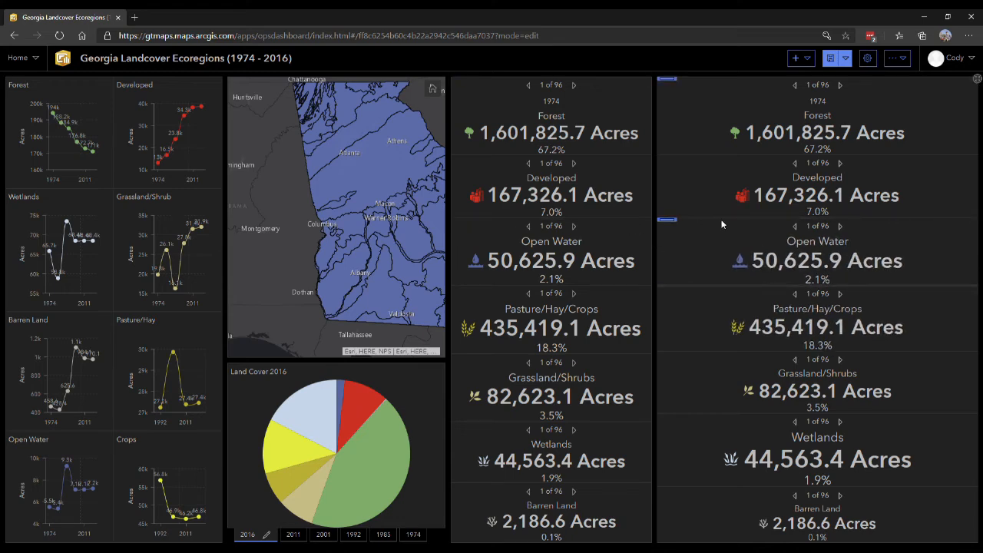
left_click_drag(710, 357, 712, 361)
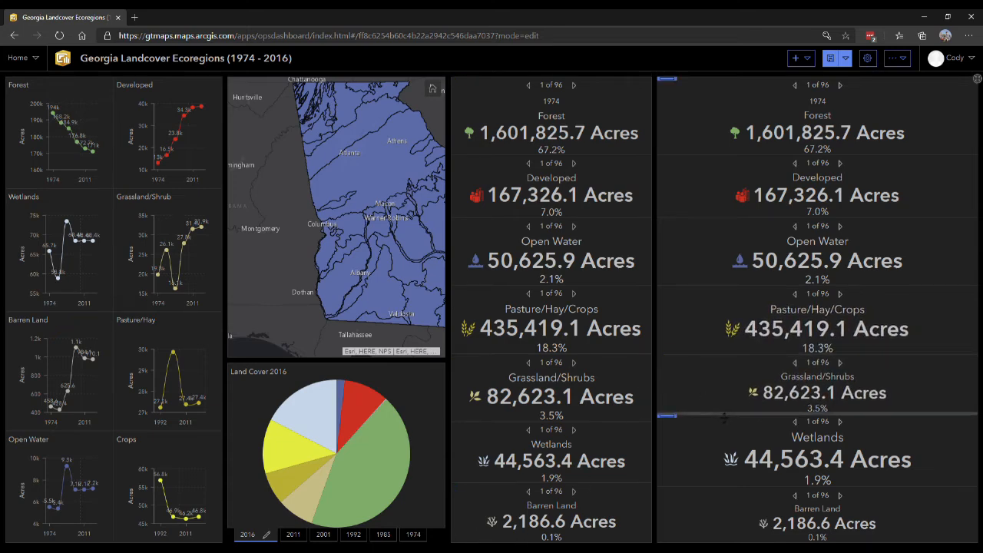
left_click_drag(724, 413, 727, 423)
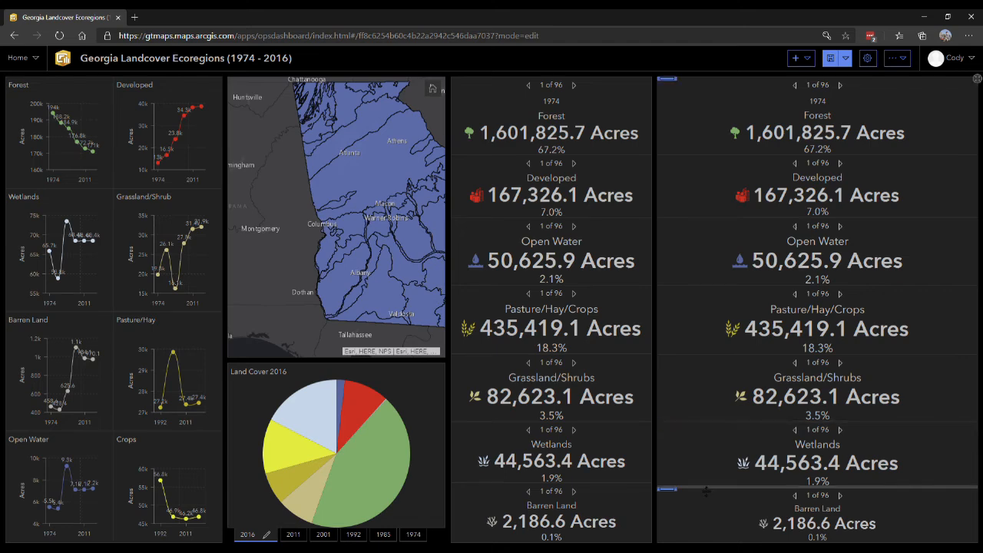
left_click_drag(699, 490, 705, 487)
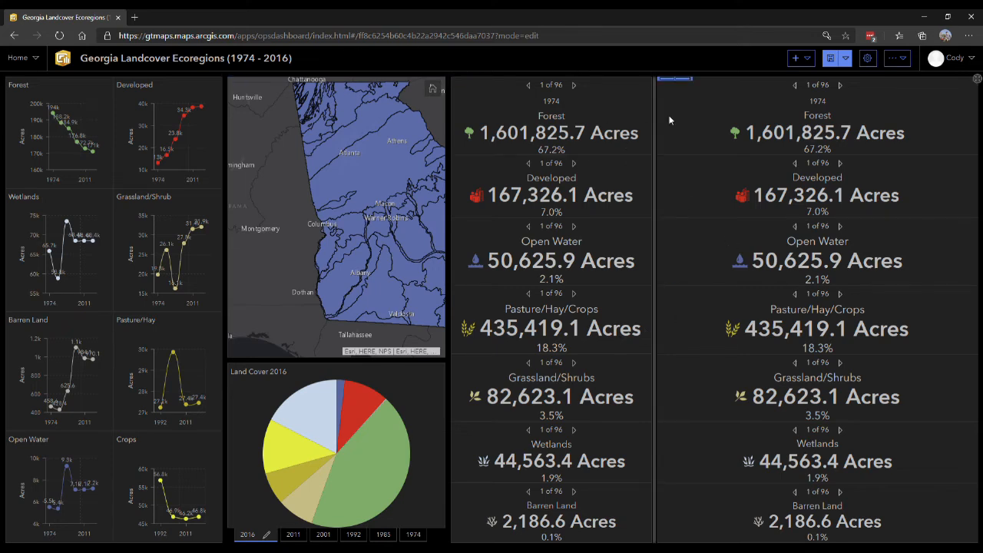
Stack the duplicated column onto the original as tabbed groups and name the second tab "1974"
mouse_move(683, 86)
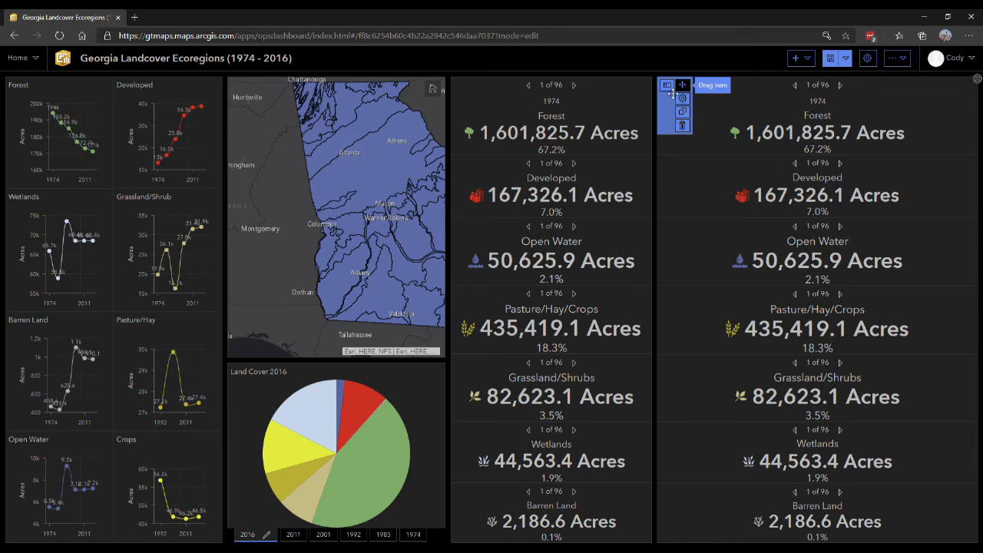
left_click_drag(667, 85, 548, 310)
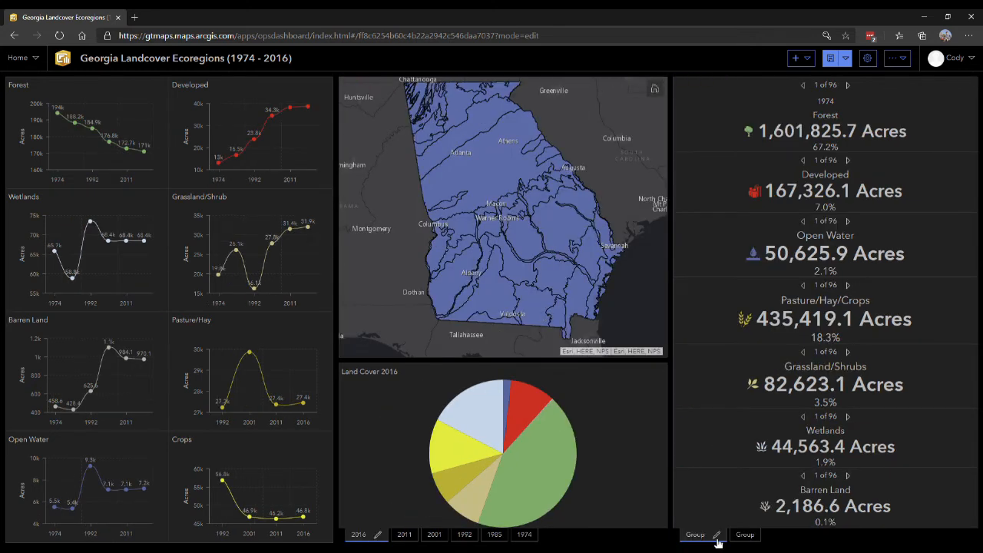
left_click(745, 541)
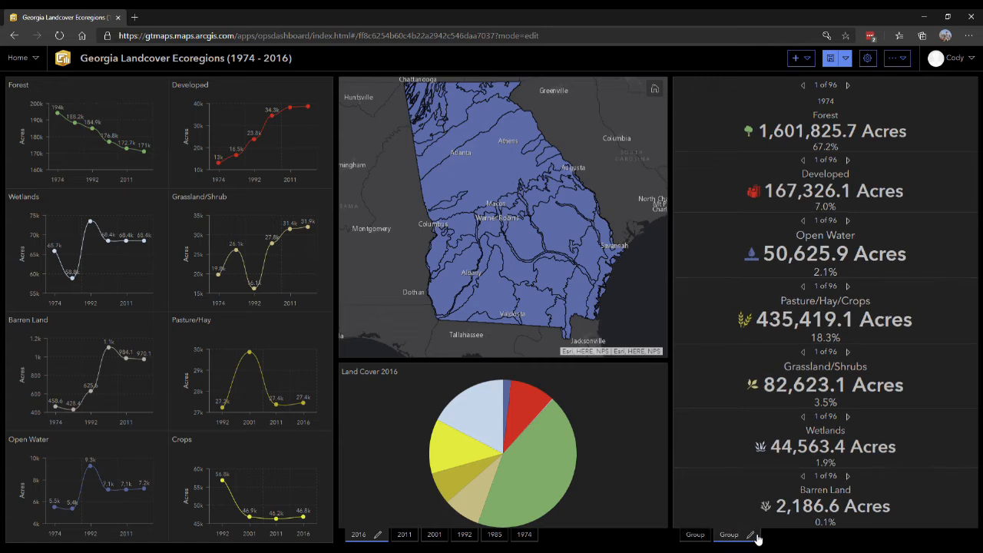
left_click(753, 537)
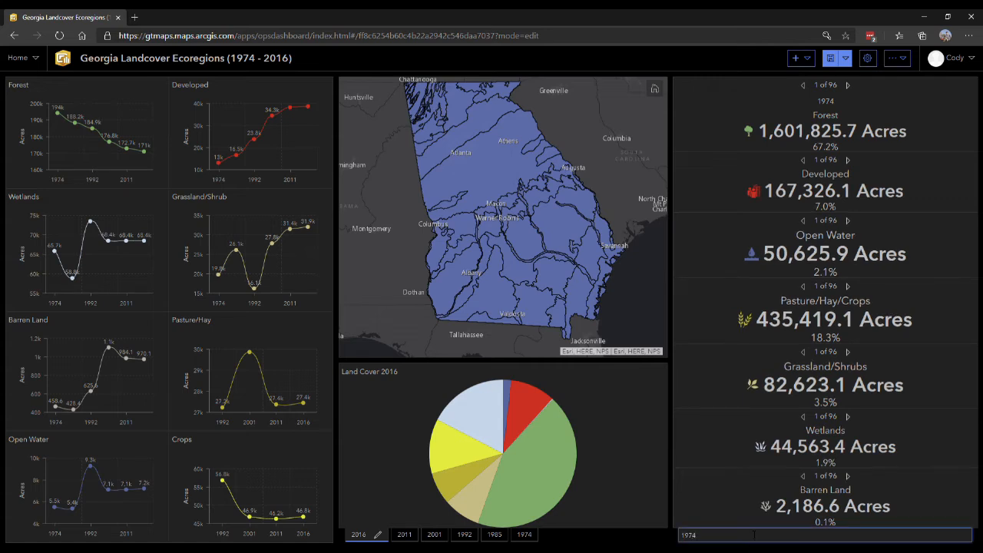
key("Return")
Rename the first tab of the indicator stack "1985"
left_click(695, 541)
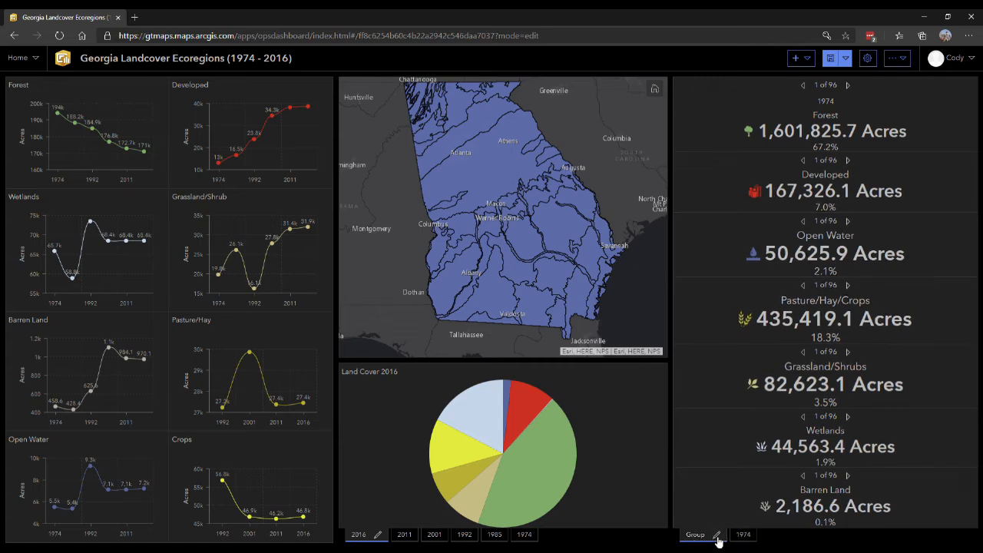
left_click(715, 537)
type("1985")
key("Return")
left_click_drag(702, 79, 713, 112)
mouse_move(15, 92)
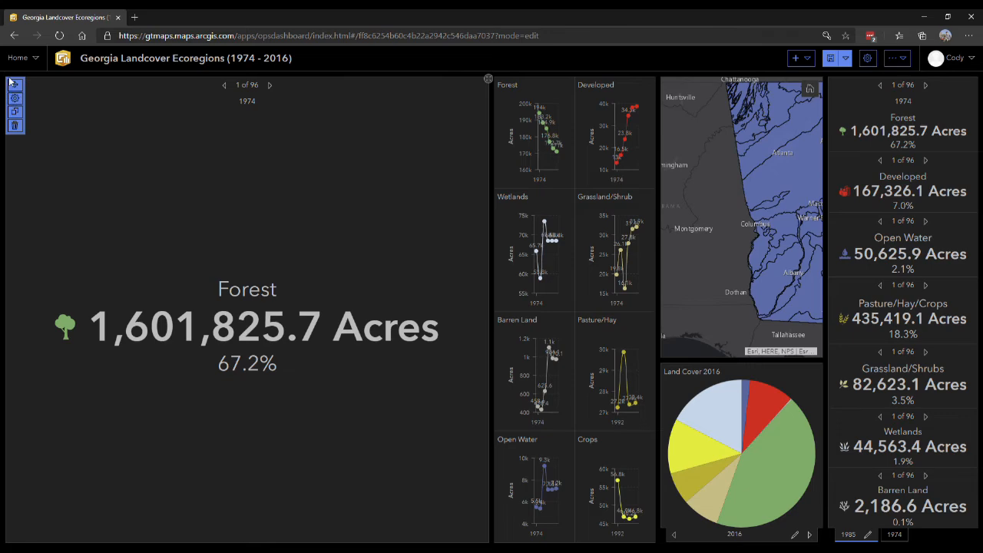
left_click(18, 127)
left_click(557, 325)
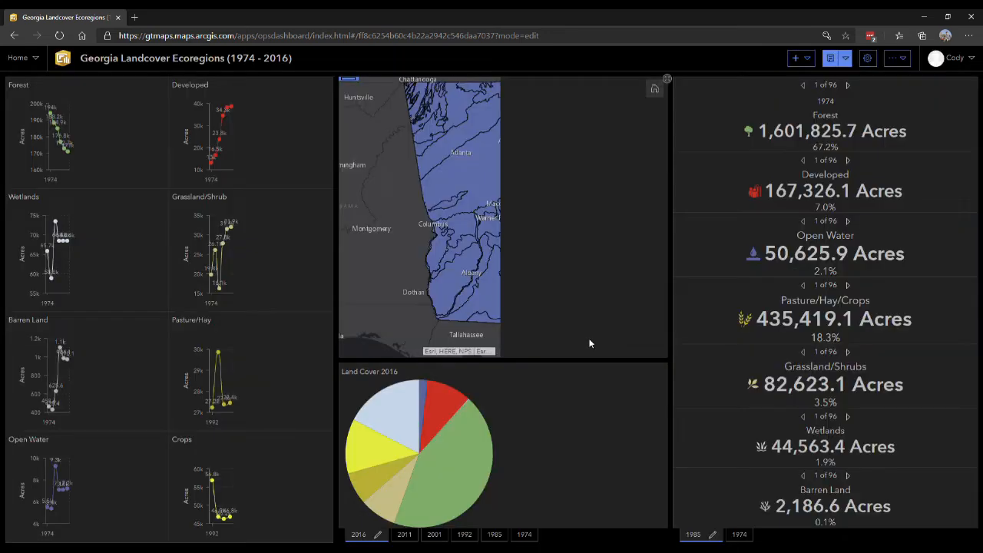
mouse_move(711, 84)
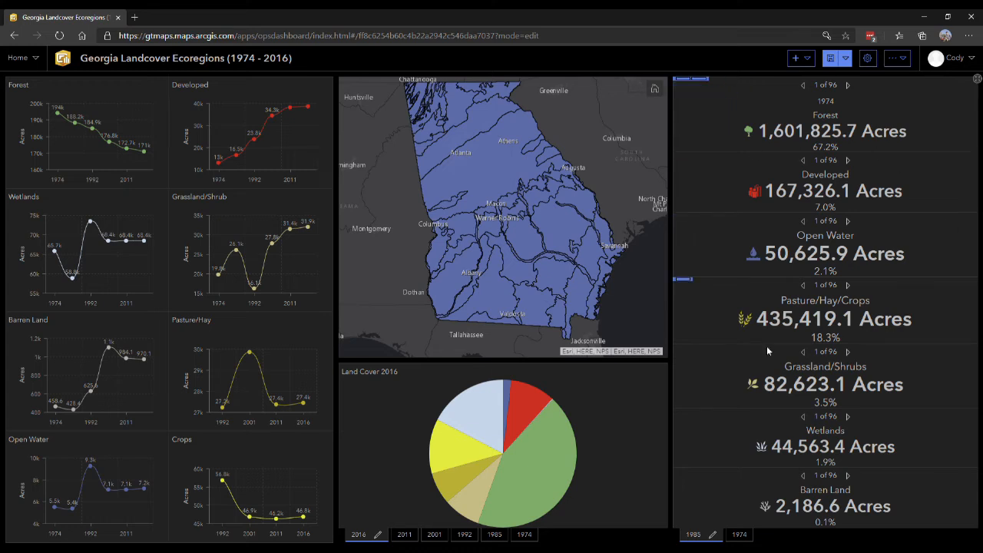
left_click_drag(665, 173, 743, 293)
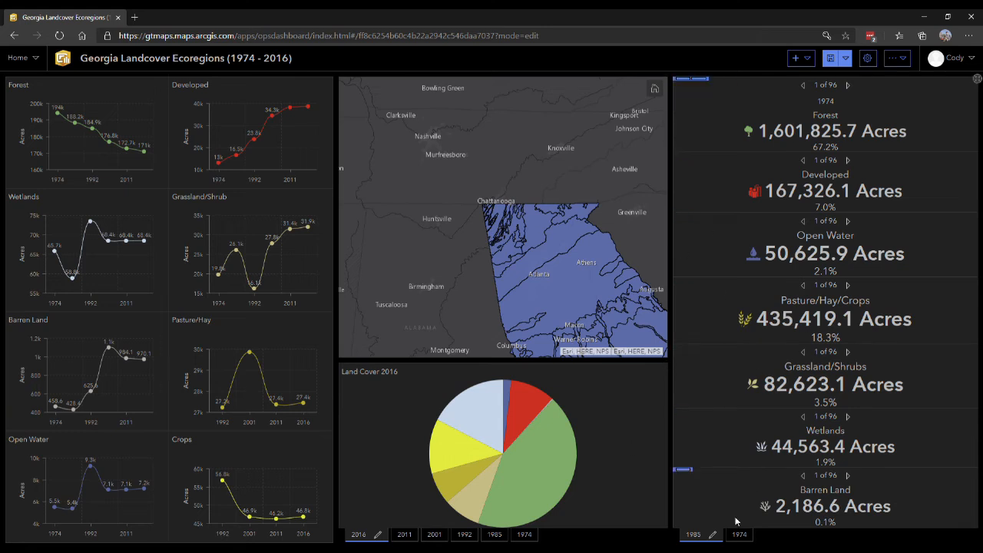
left_click_drag(530, 207, 467, 131)
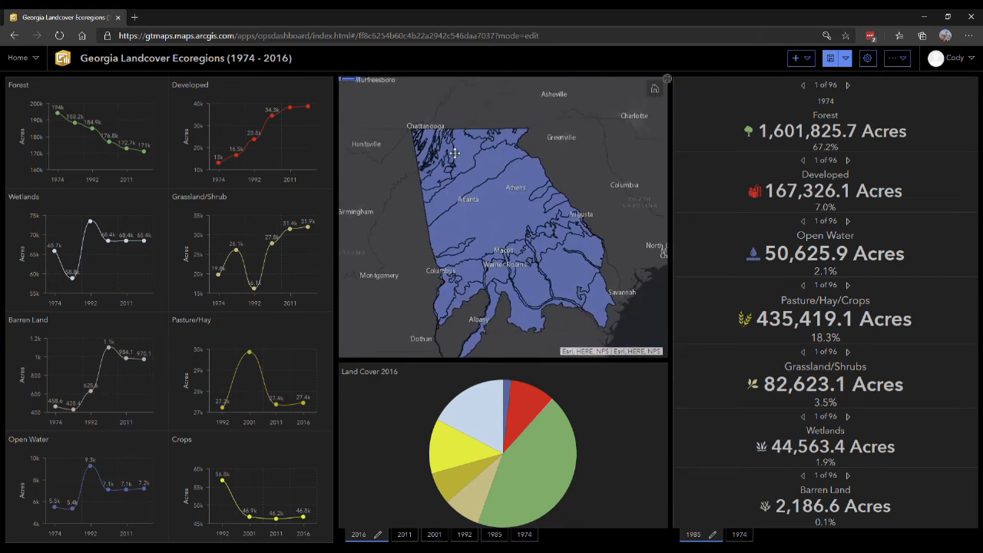
left_click(656, 88)
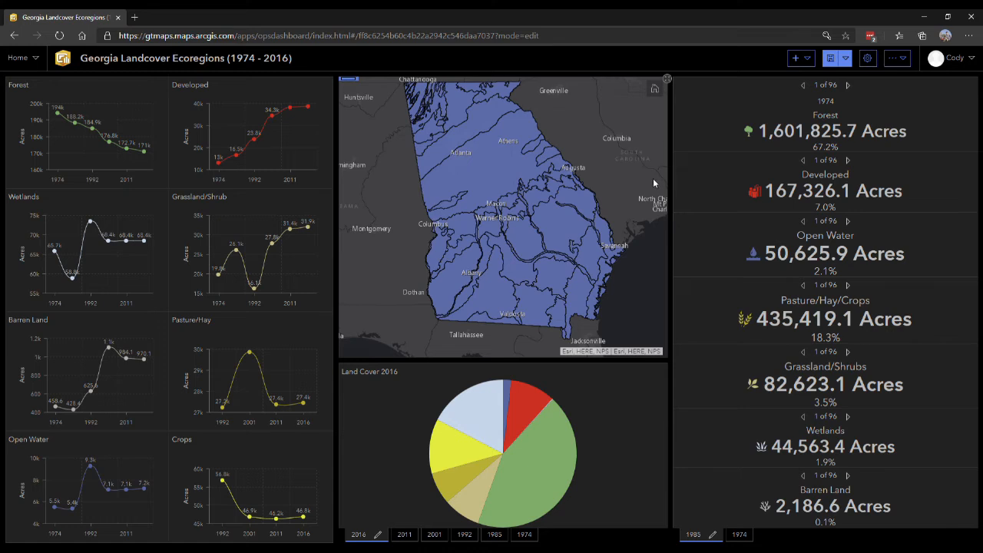
mouse_move(703, 82)
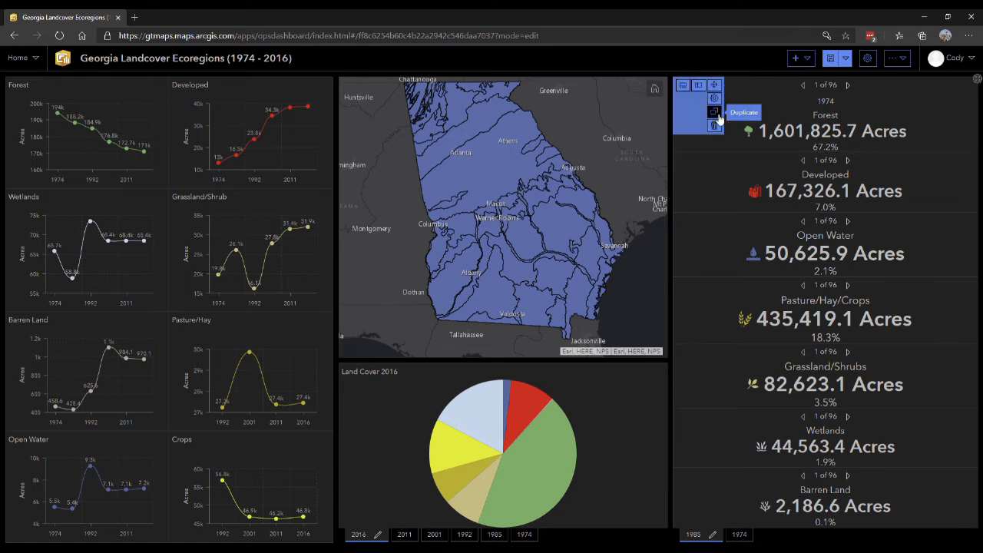
Set the Forest indicator's value field to Forest1985 and its reference field to PercentForest1985
left_click(714, 98)
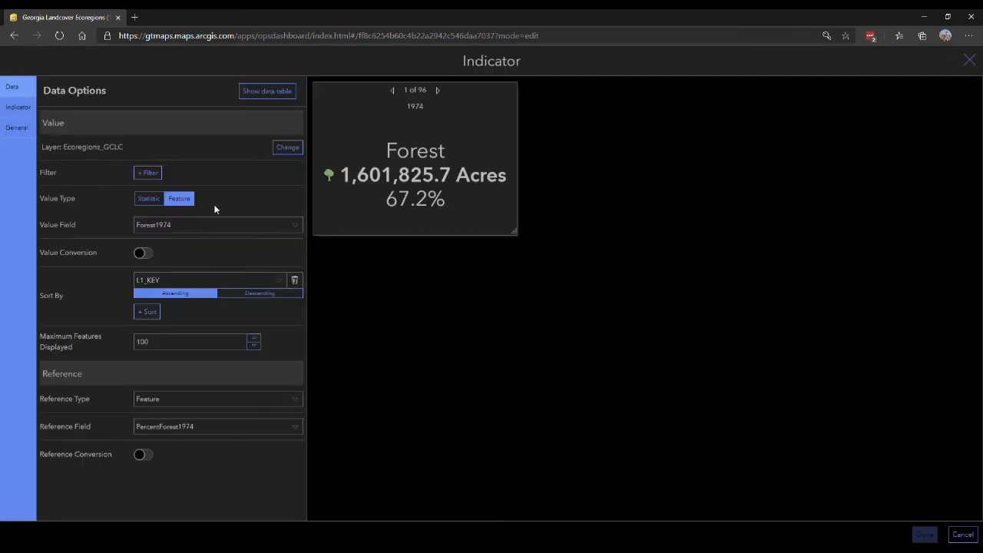
left_click(215, 224)
scroll(203, 311, "down", 5)
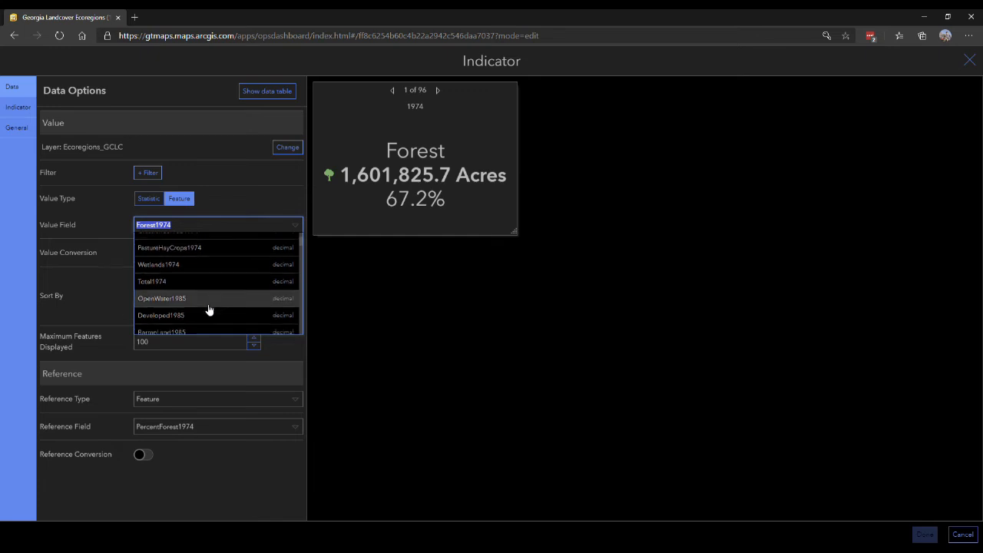
left_click(195, 311)
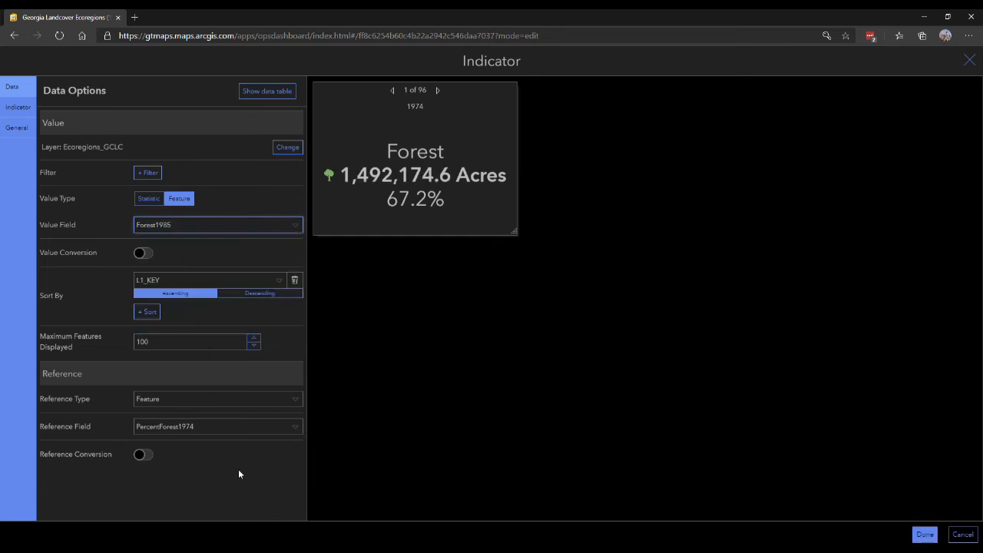
left_click(223, 427)
scroll(226, 475, "down", 5)
scroll(228, 477, "down", 2)
left_click(208, 481)
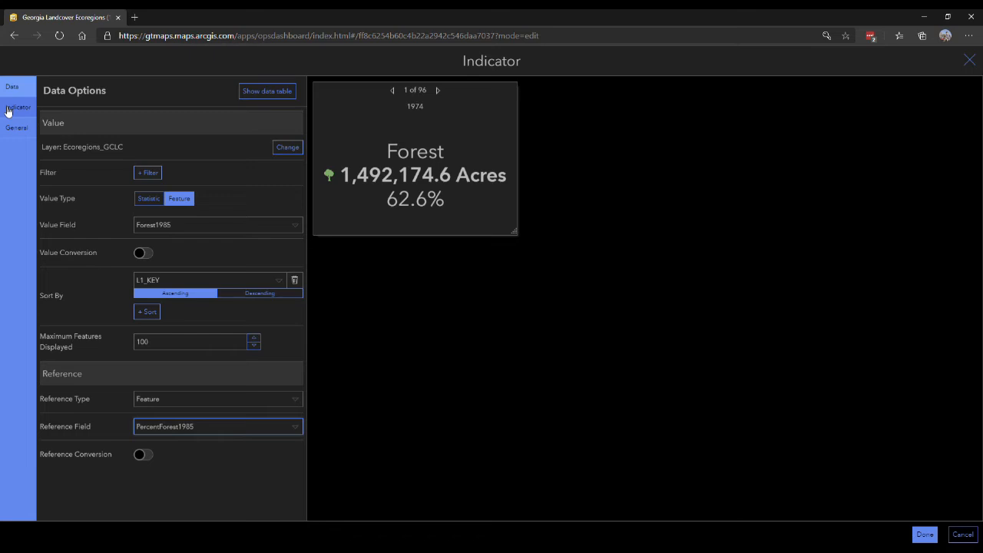
Retitle the Forest indicator "1985", apply the changes and compare the column with the 1974 tab
left_click(17, 127)
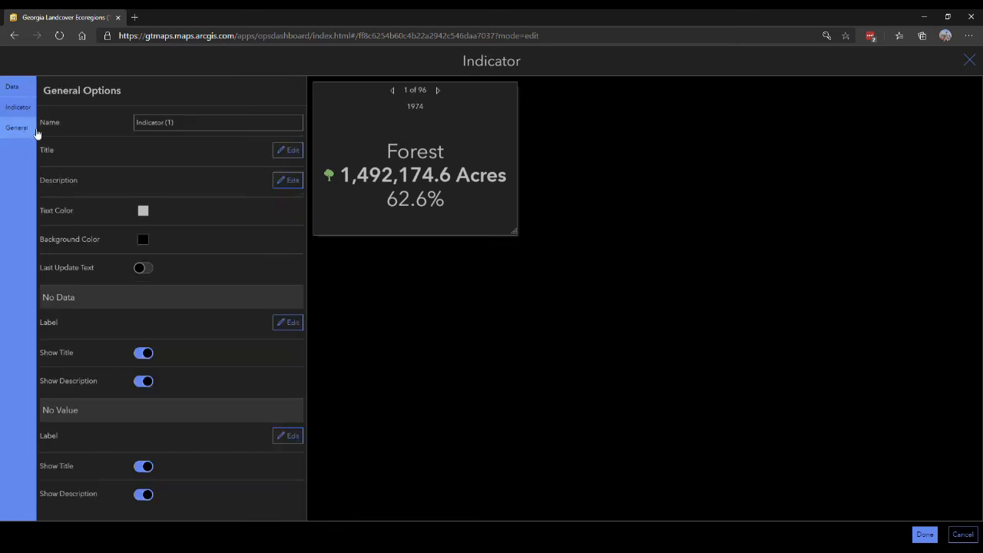
left_click(294, 151)
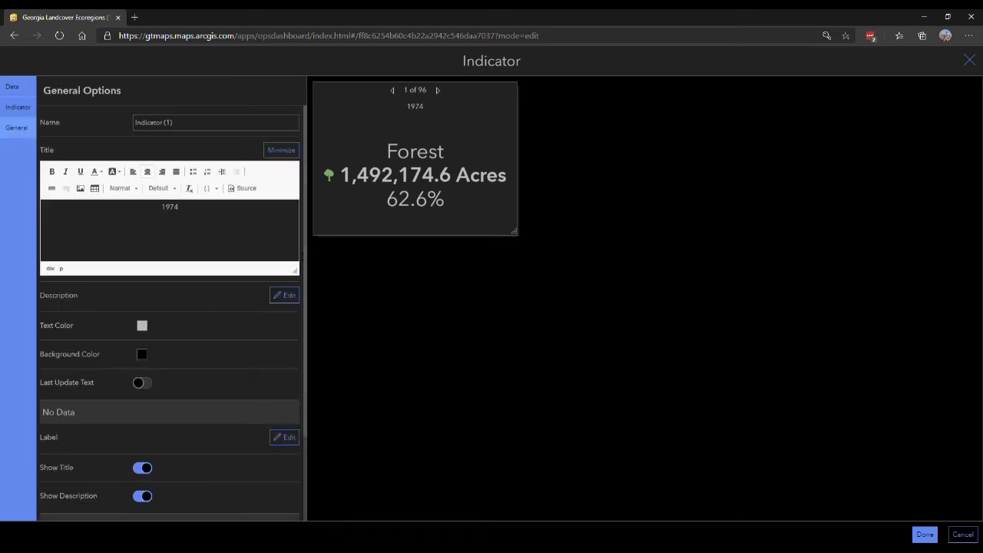
left_click(926, 534)
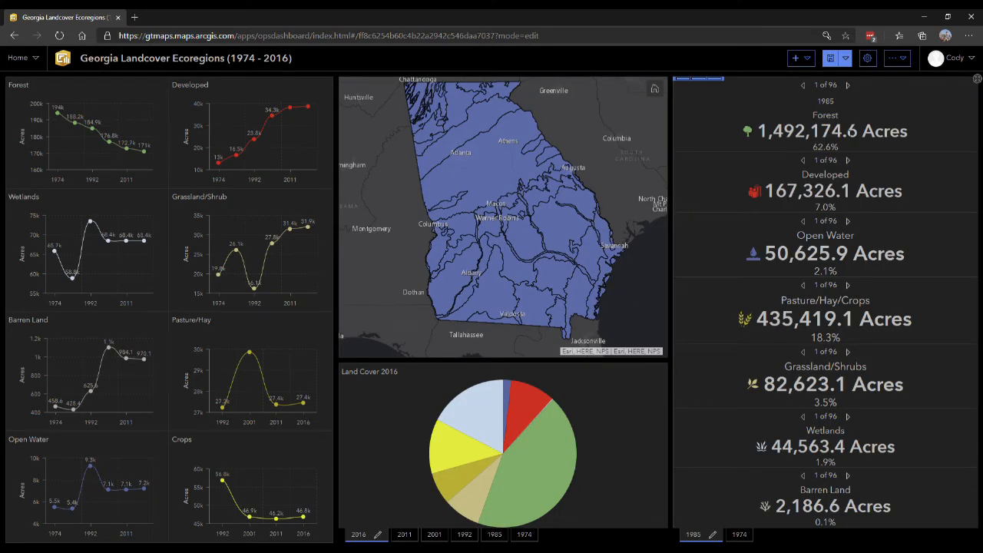
left_click(739, 534)
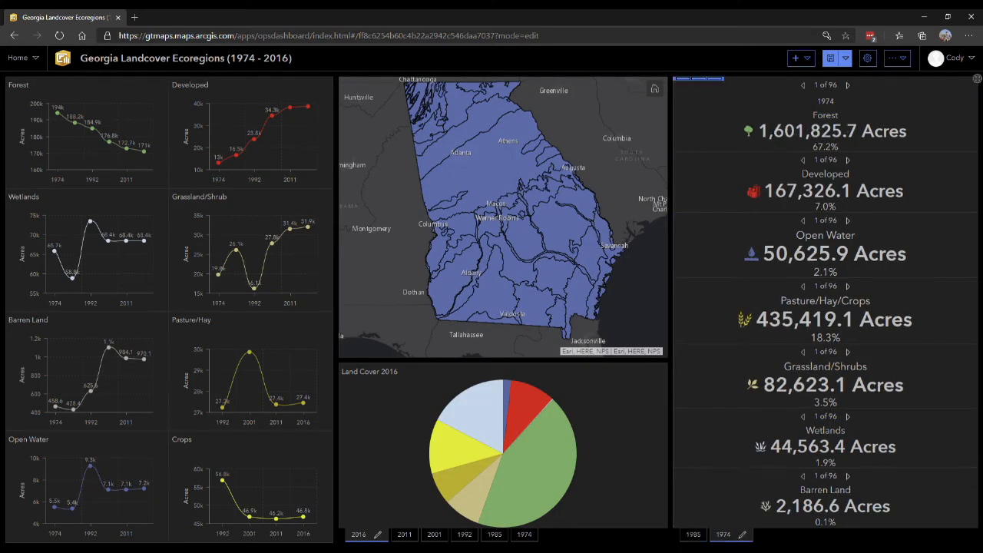
left_click(693, 535)
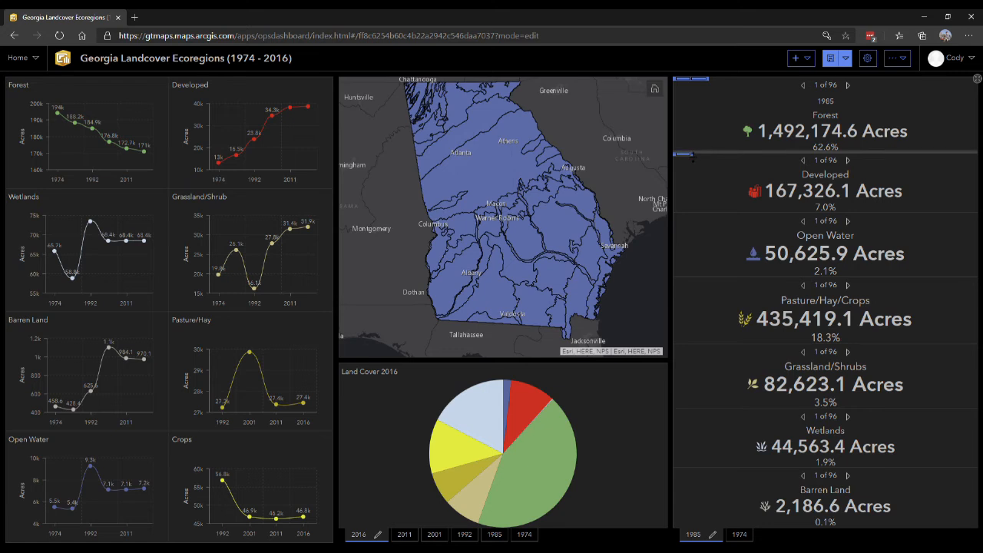
Set the Developed indicator on the 1985 tab to value field Developed1985 and reference field PercentDeveloped1985
mouse_move(683, 177)
left_click(684, 176)
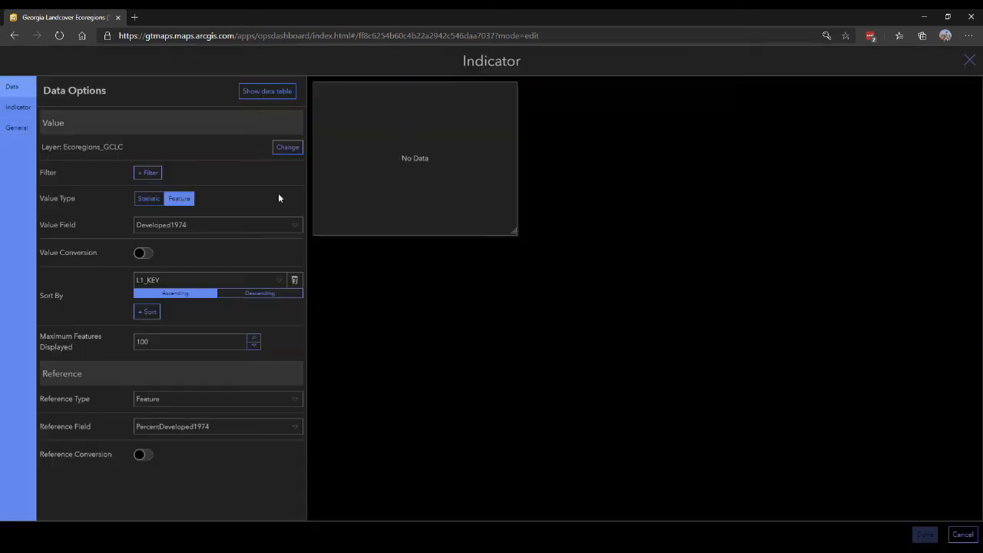
left_click(207, 224)
scroll(208, 288, "down", 2)
scroll(208, 290, "down", 1)
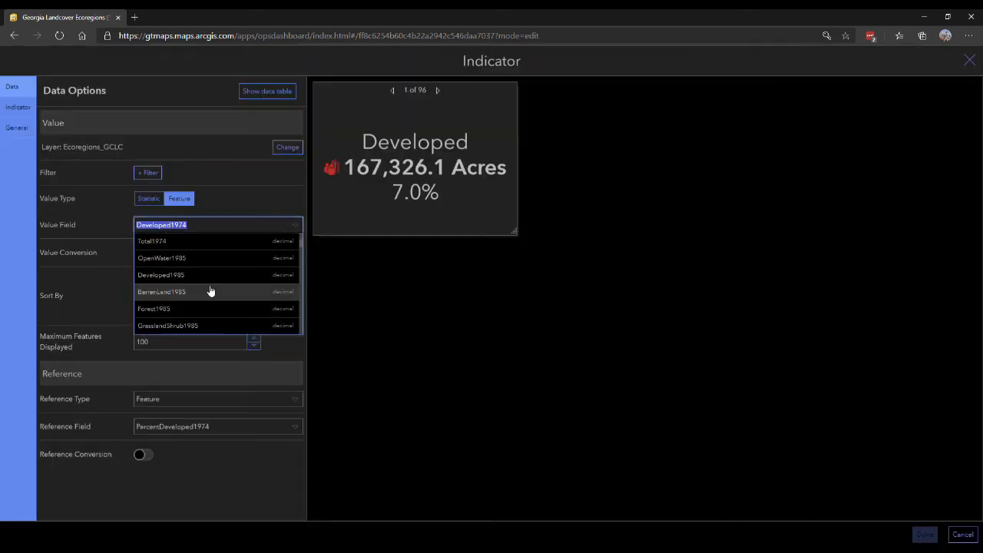
left_click(195, 275)
left_click(228, 427)
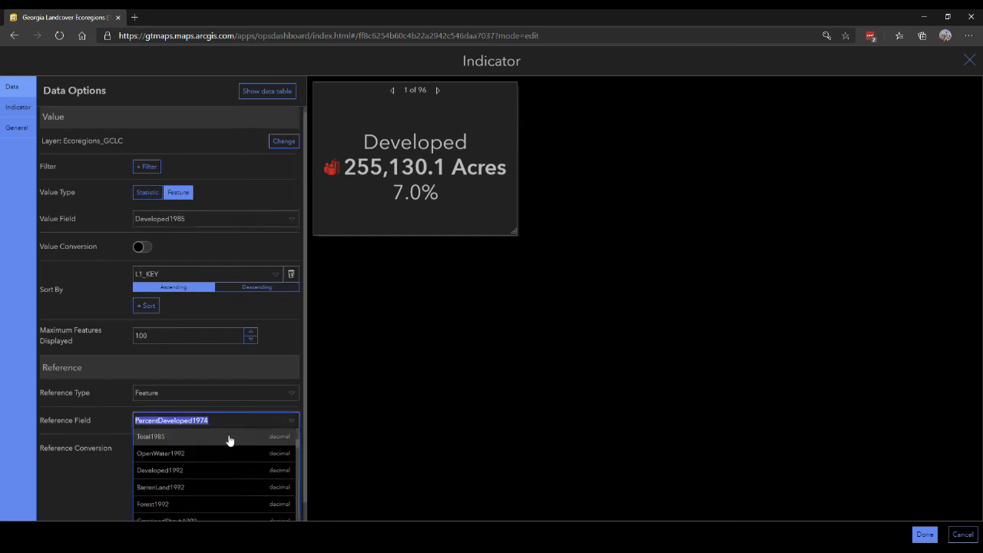
scroll(246, 484, "down", 3)
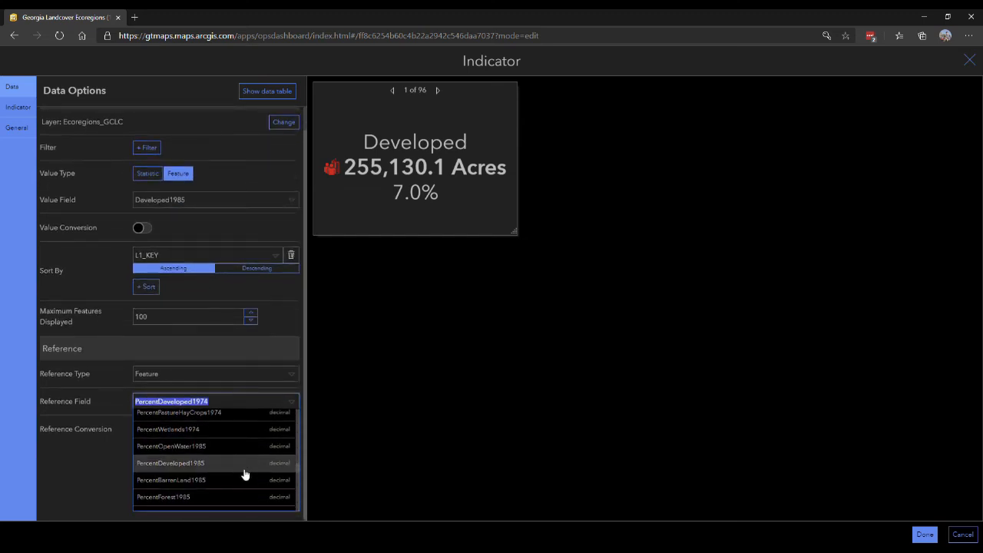
left_click(238, 463)
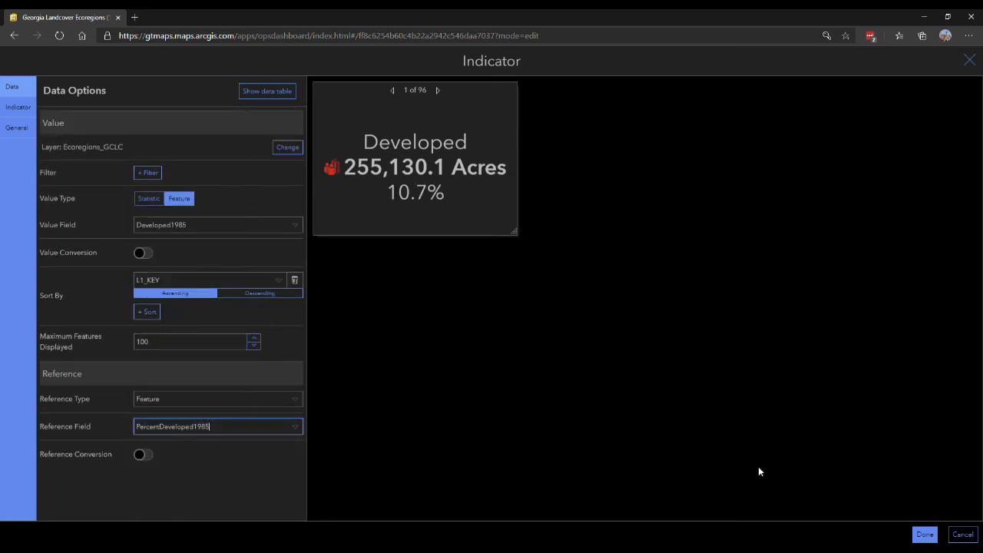
left_click(925, 534)
Set the Open Water indicator on the 1985 tab to value field OpenWater1985 and reference field PercentOpenWater1985
mouse_move(689, 230)
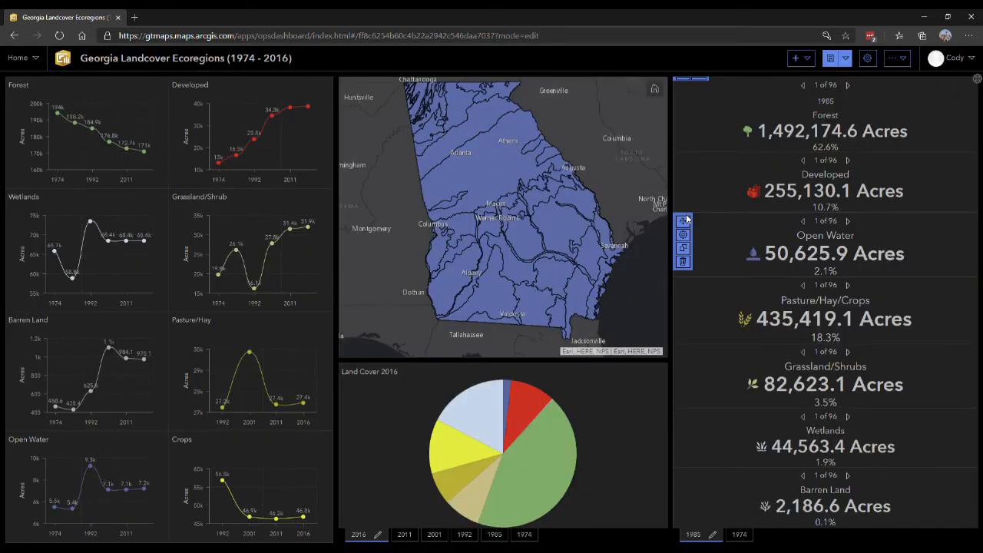
left_click(684, 235)
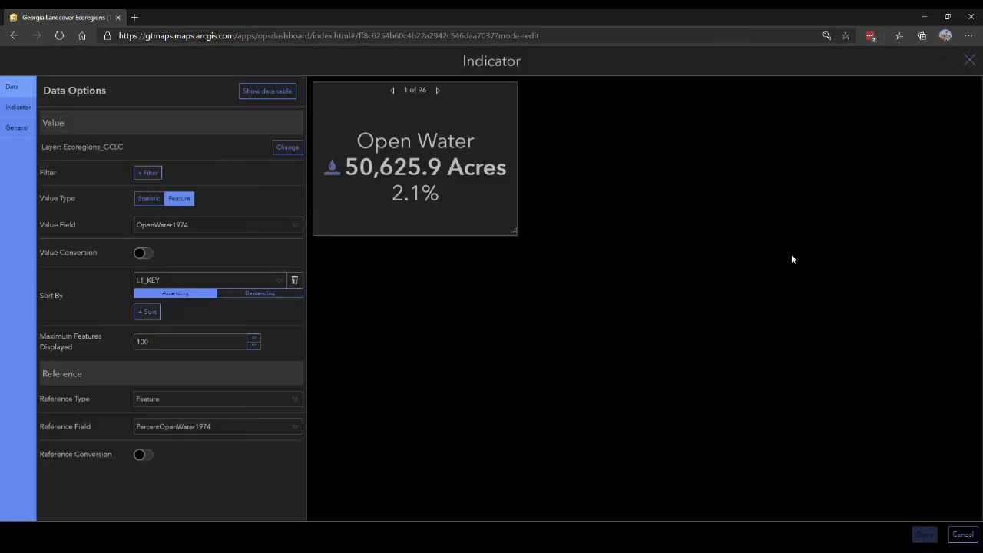
left_click(226, 225)
scroll(212, 296, "down", 2)
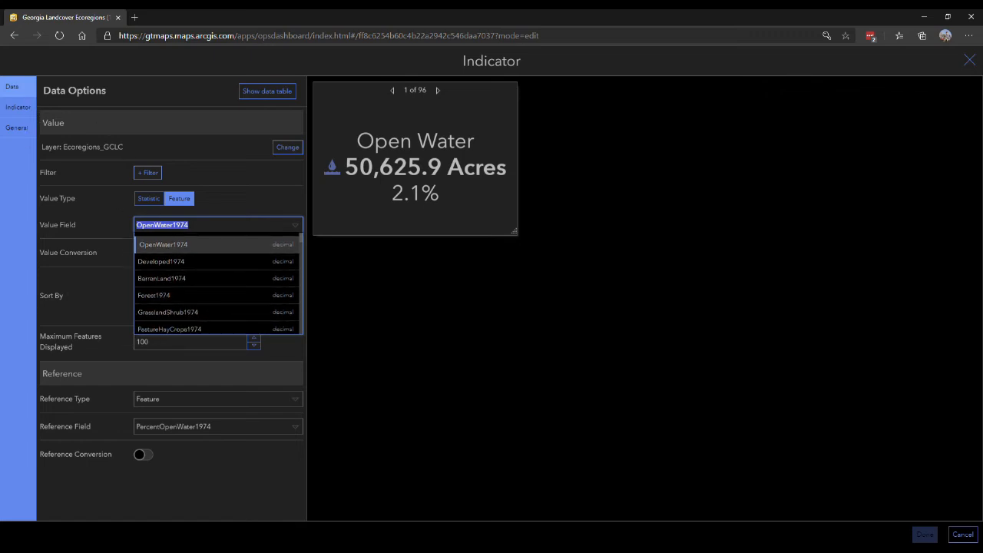
scroll(211, 296, "down", 3)
scroll(204, 298, "down", 1)
left_click(192, 289)
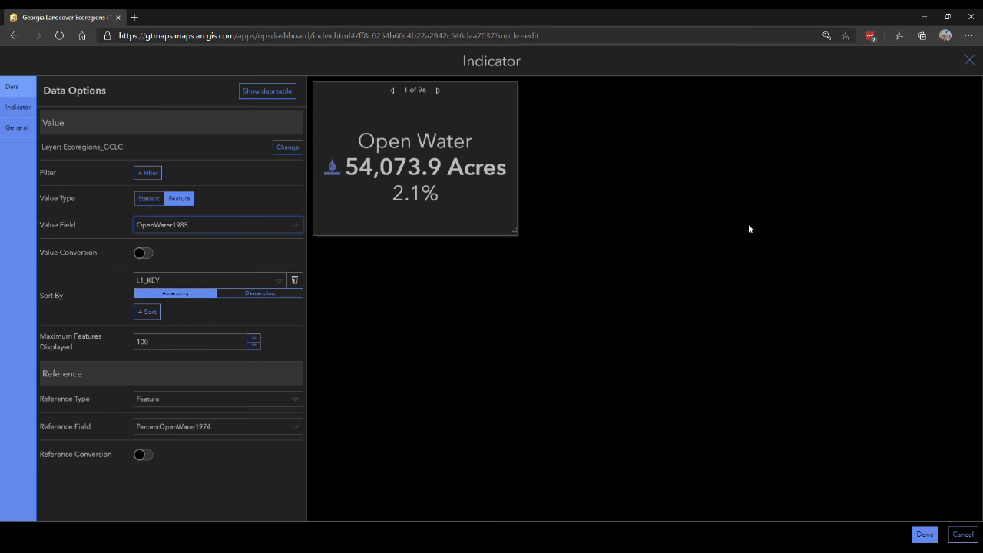
left_click(200, 426)
scroll(216, 471, "down", 3)
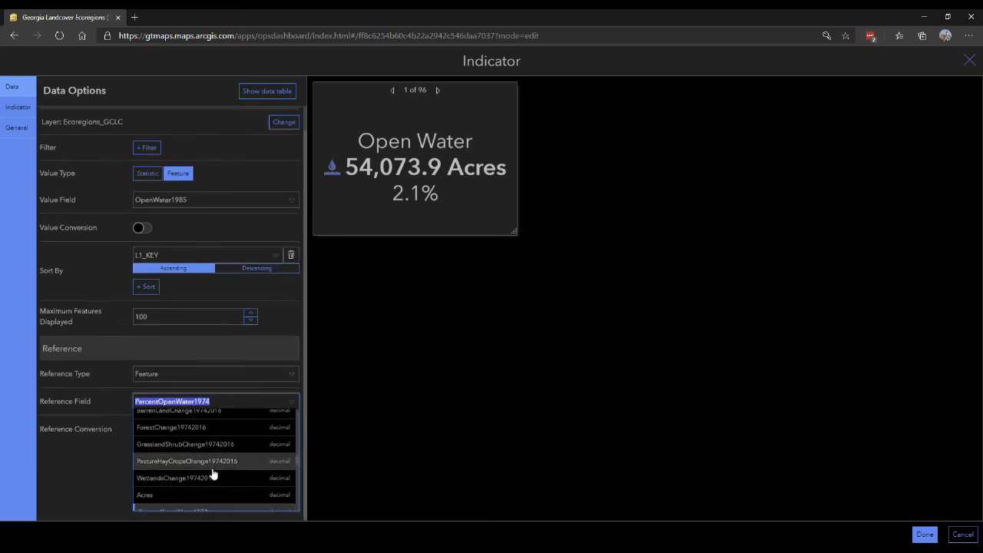
scroll(220, 476, "down", 4)
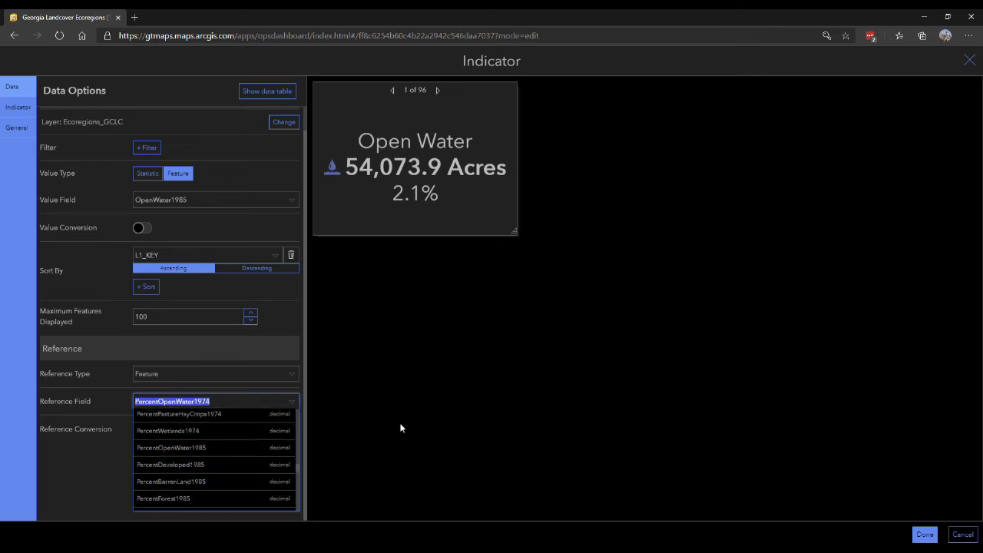
left_click(229, 450)
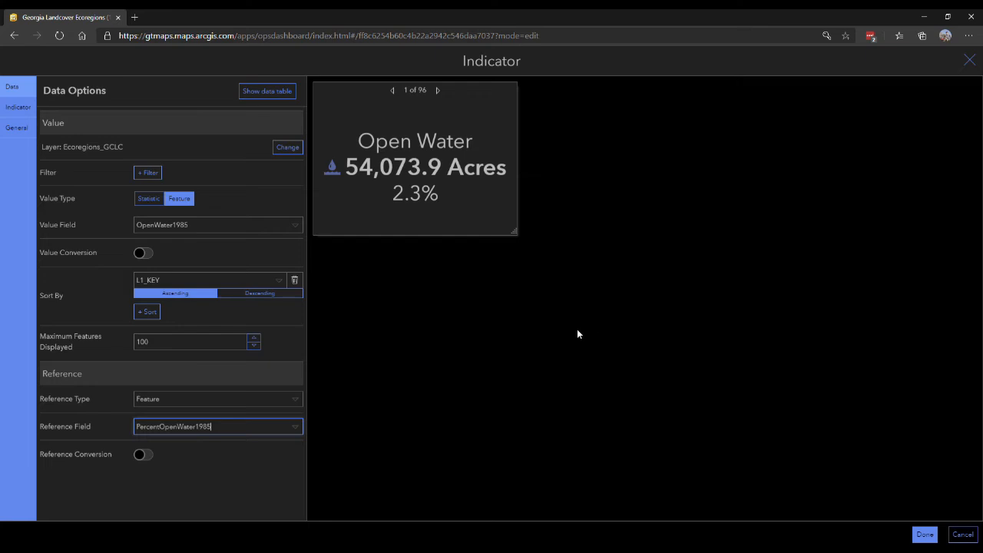
left_click(924, 535)
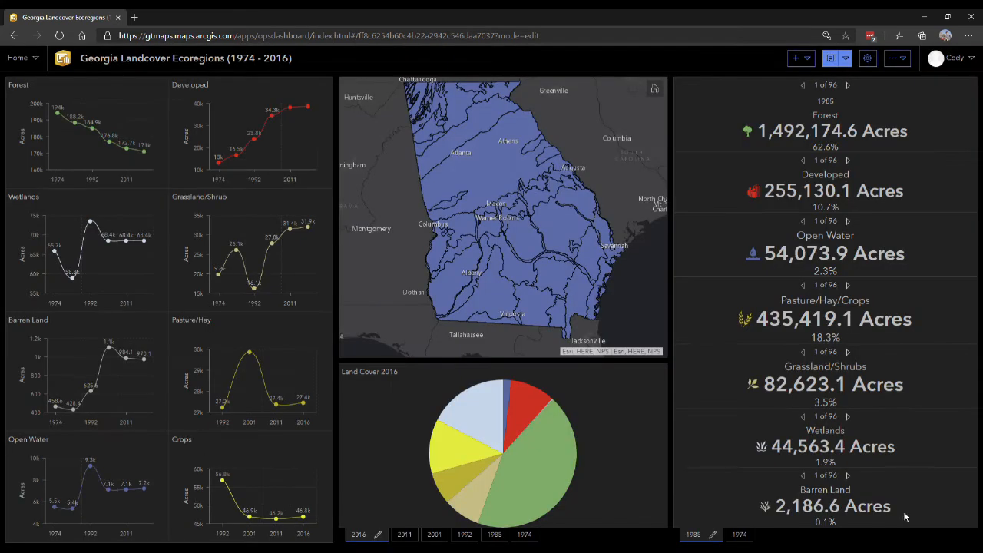
Compare the 1974 and 1985 tabs and check which data fields the 1985 Open Water indicator uses
left_click(739, 535)
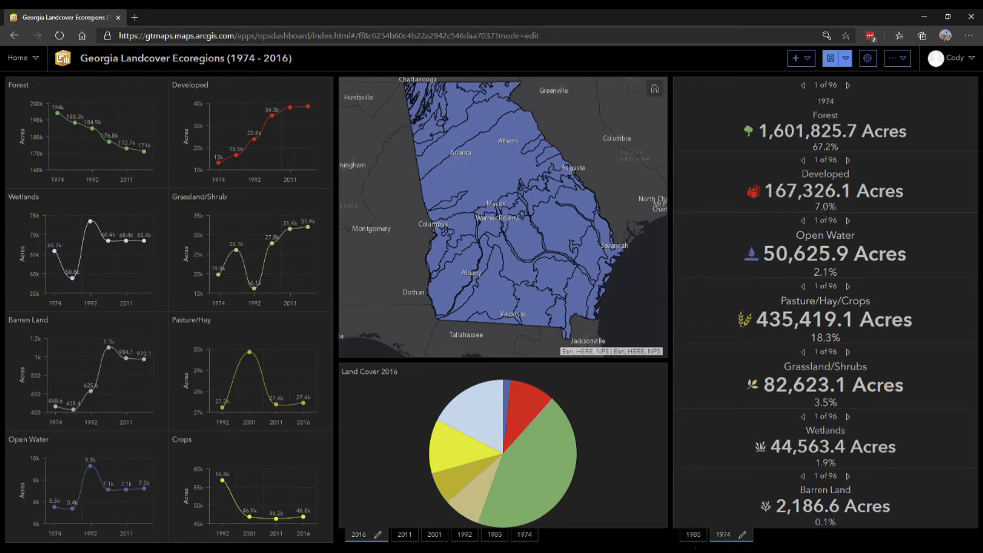
left_click(699, 535)
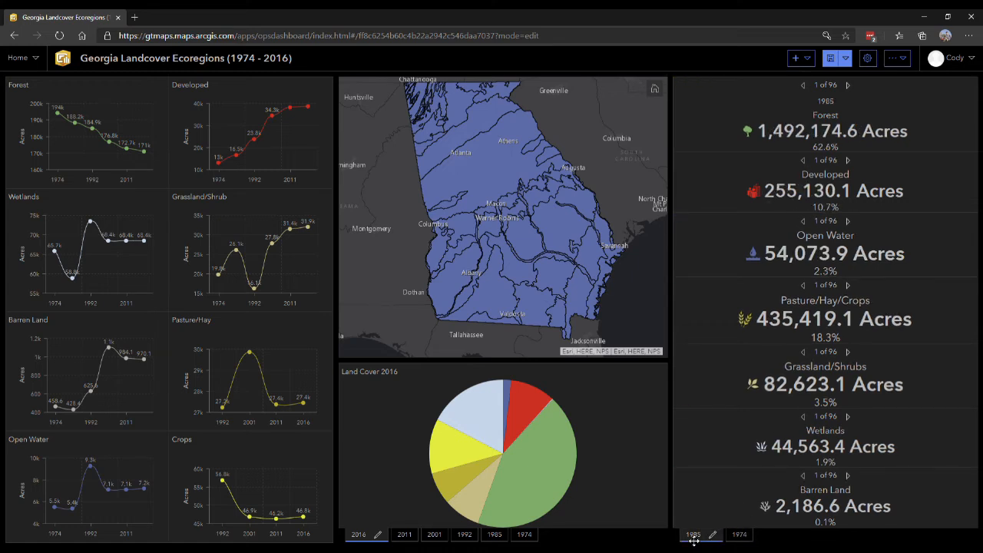
left_click(680, 215)
left_click(711, 229)
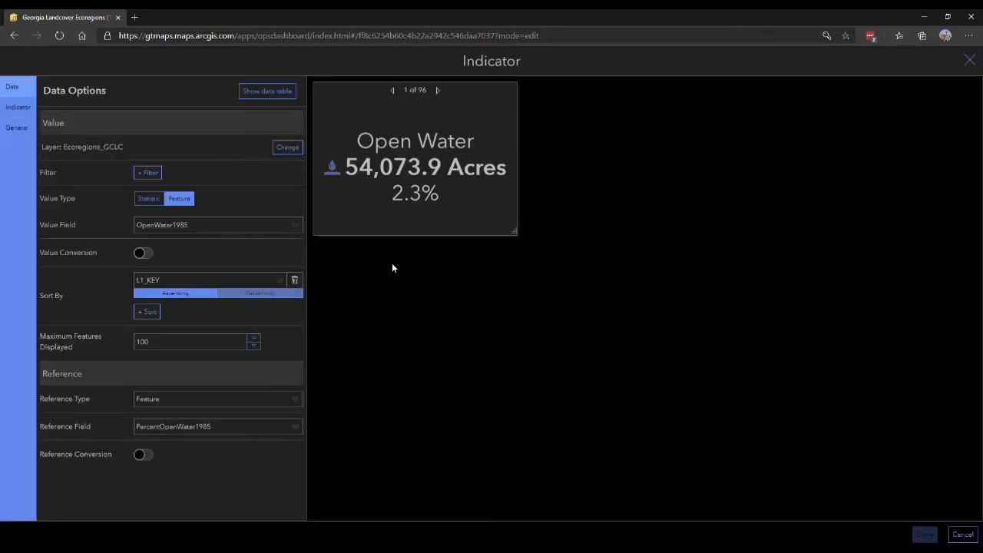
left_click(968, 61)
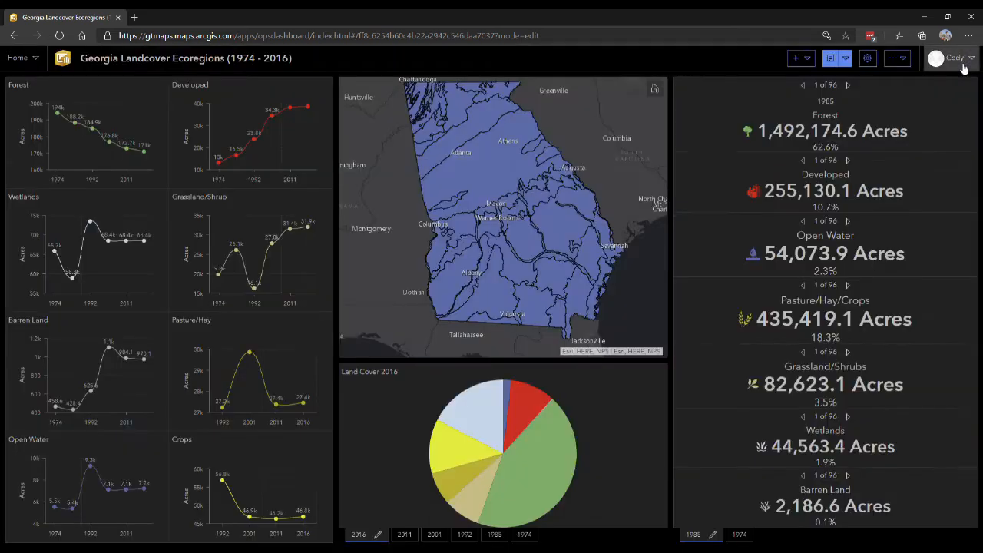
Switch the Pasture/Hay/Crops through Barren Land indicators to their 1985 fields, using BarrenLand1985 and PercentBarrenLand1985 for Barren Land
left_click(681, 280)
left_click(706, 297)
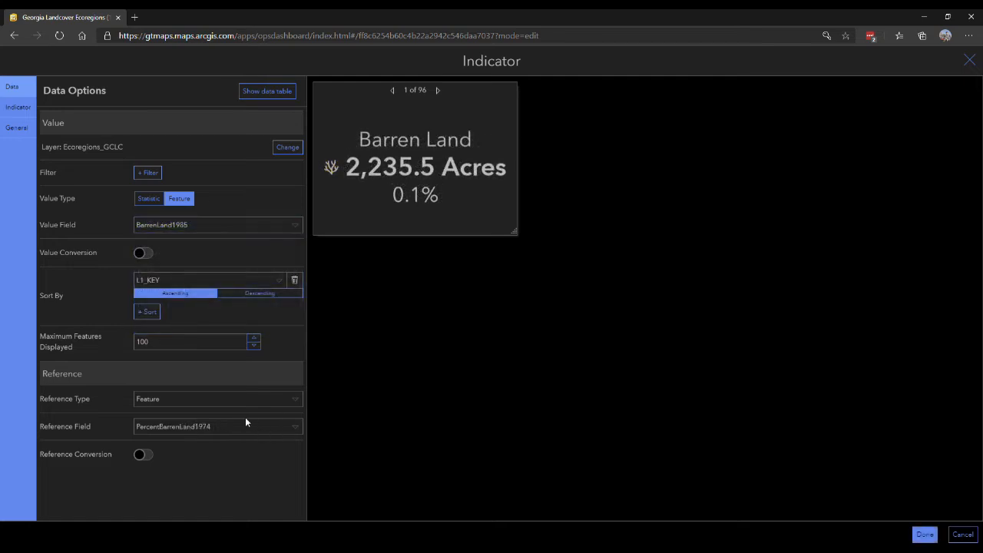
left_click(245, 417)
scroll(236, 483, "down", 5)
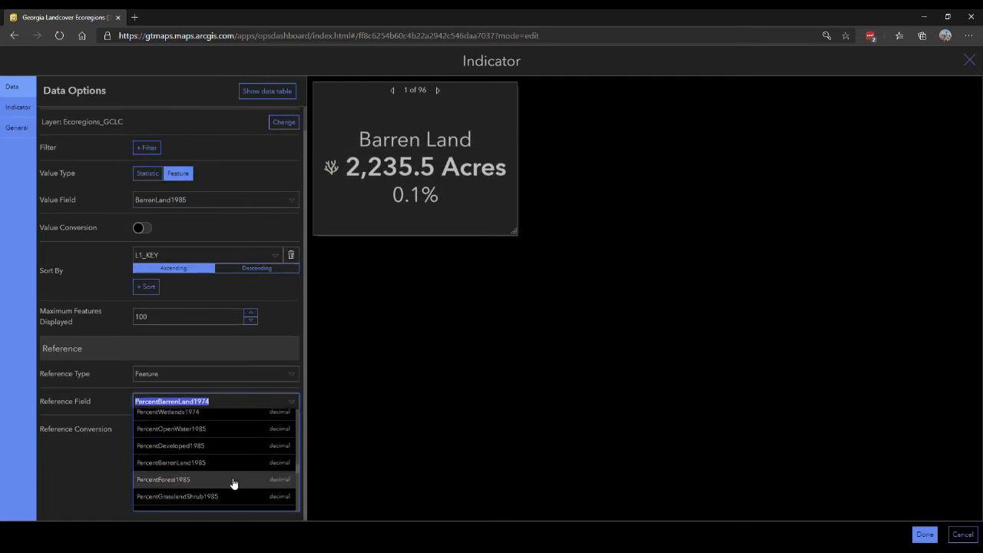
left_click(222, 462)
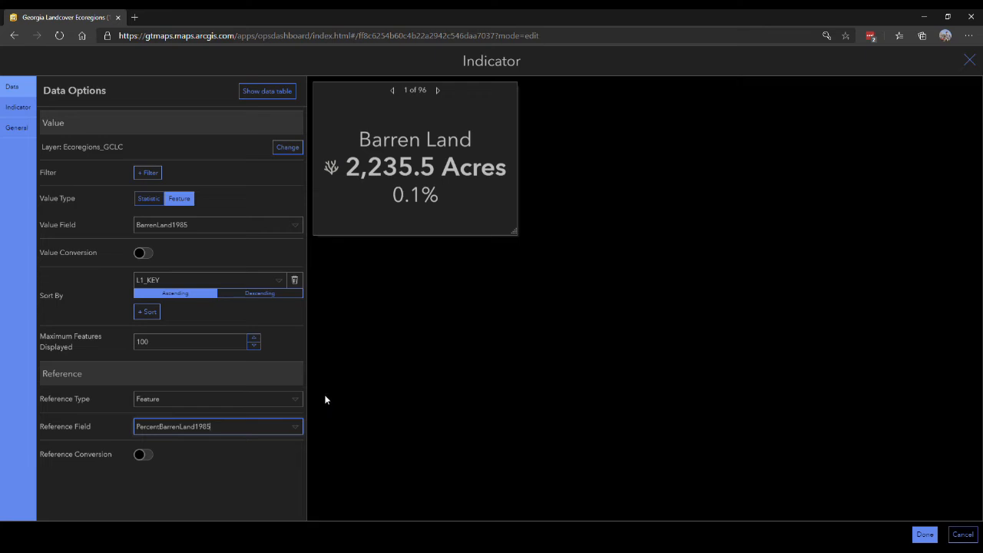
left_click(925, 535)
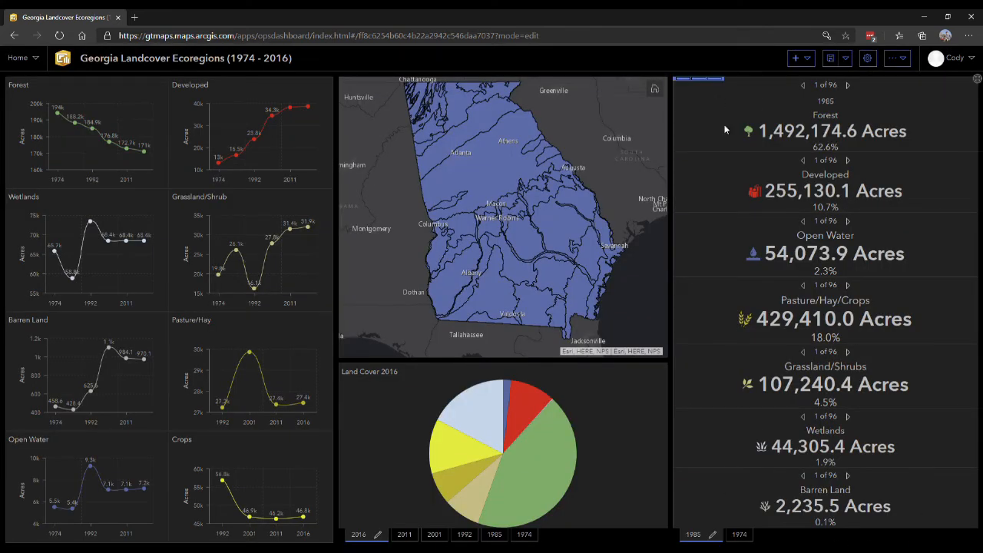
Duplicate the Forest, Developed and Open Water indicators of the 1985 tab
mouse_move(715, 80)
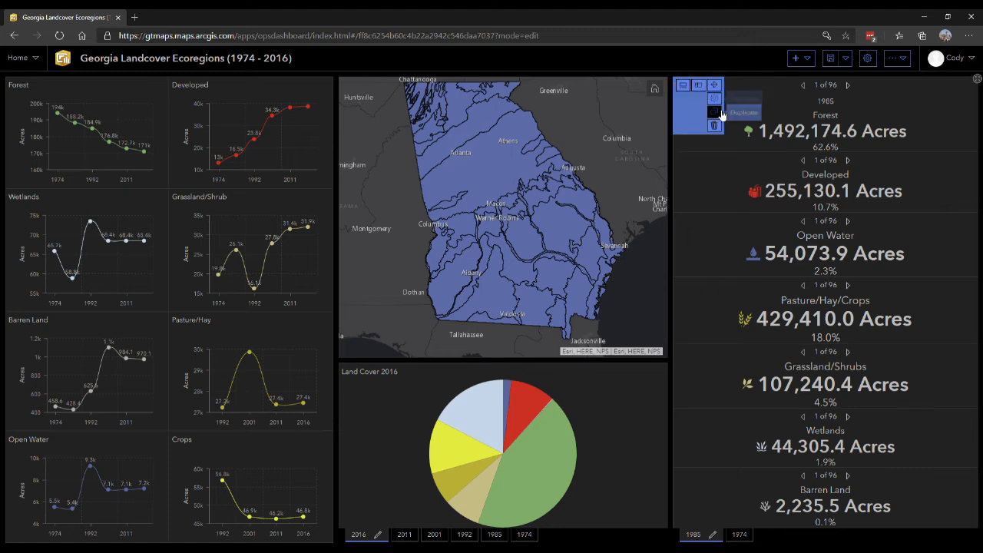
left_click(719, 112)
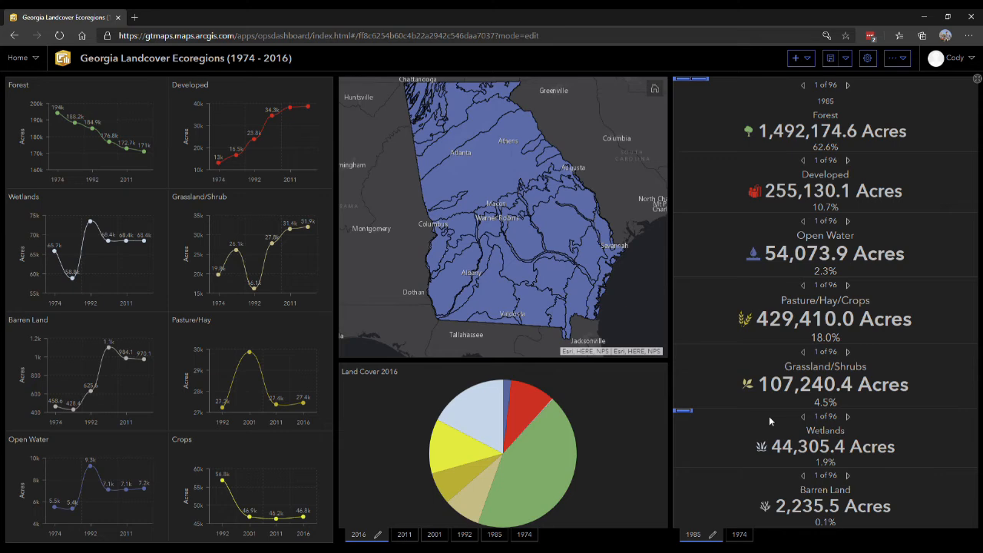
mouse_move(695, 79)
left_click(721, 116)
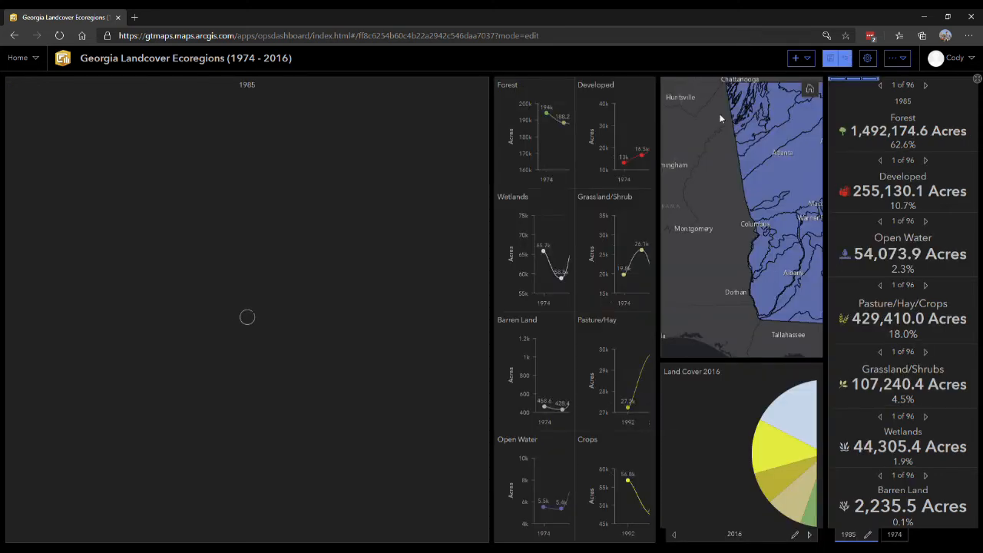
mouse_move(839, 157)
left_click(845, 191)
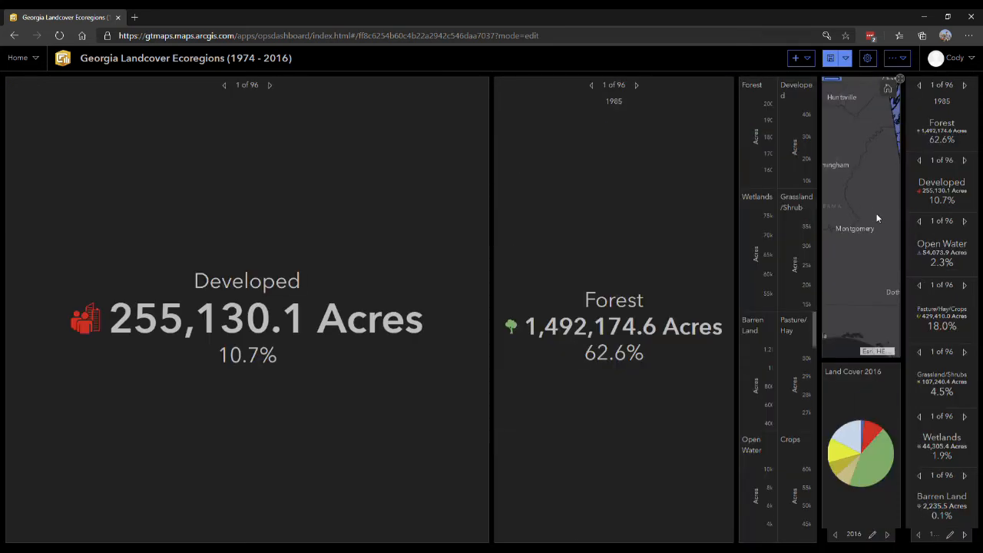
mouse_move(913, 217)
left_click(945, 247)
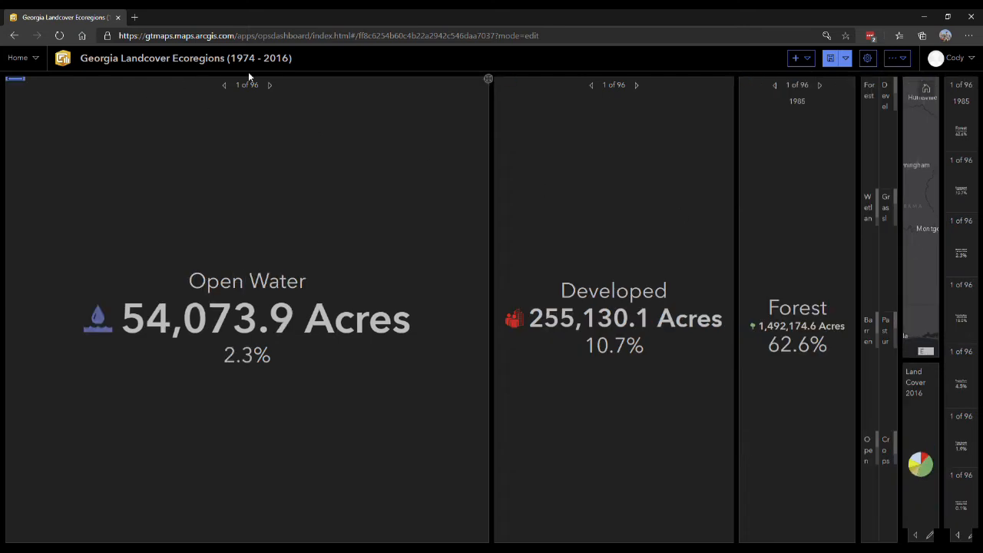
Stack the duplicated Forest, Developed and Open Water indicators in one column, in that order
mouse_move(509, 81)
left_click_drag(506, 86, 801, 531)
mouse_move(28, 83)
left_click_drag(17, 84, 732, 541)
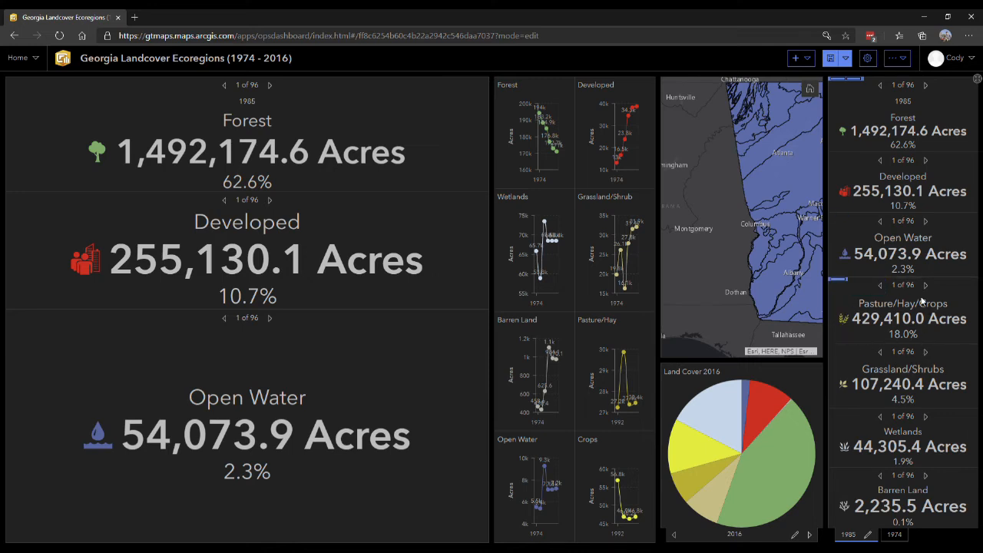
Duplicate the 1985 Pasture/Hay/Crops and Grassland/Shrubs indicators and stack the copies below Open Water in the new column
mouse_move(843, 301)
left_click(840, 313)
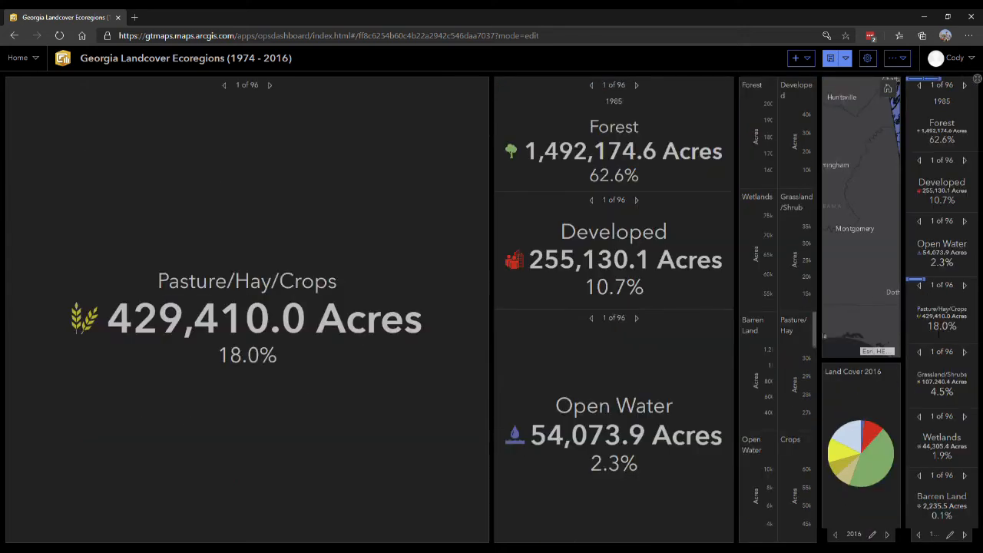
mouse_move(915, 349)
left_click(916, 376)
mouse_move(507, 84)
left_click_drag(507, 84, 791, 540)
left_click_drag(13, 80, 739, 543)
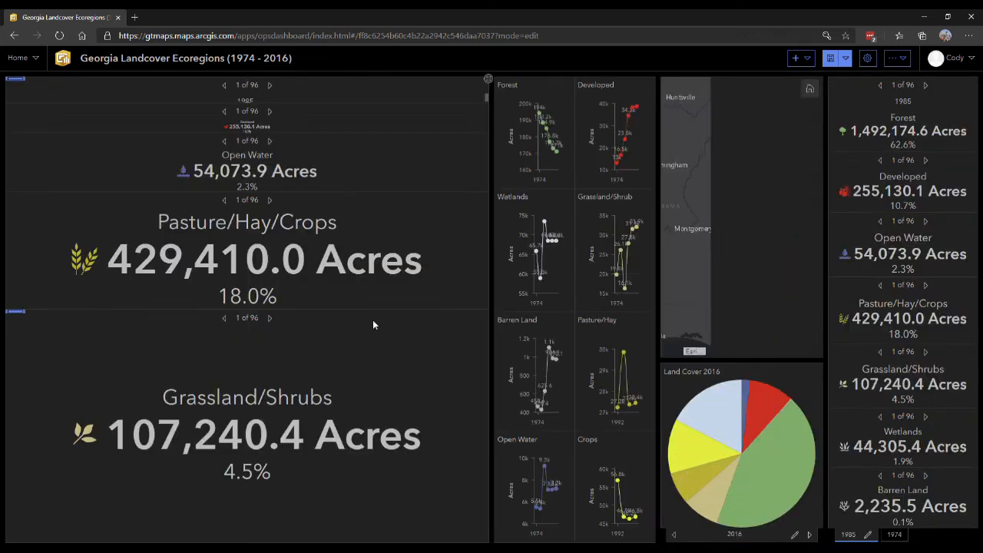
Duplicate the 1985 Wetlands and Barren Land indicators and stack the copies below Grassland/Shrubs in the new column
mouse_move(839, 416)
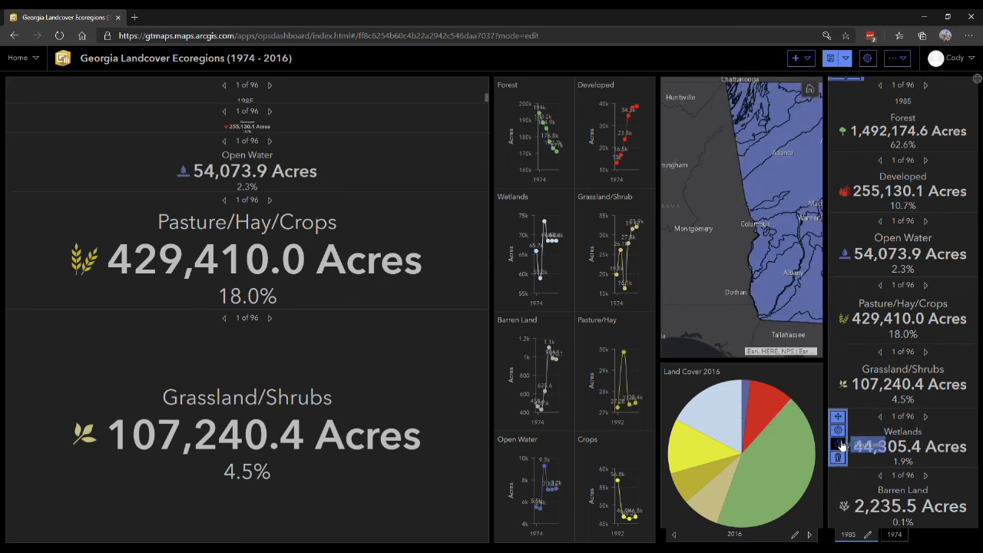
left_click(838, 444)
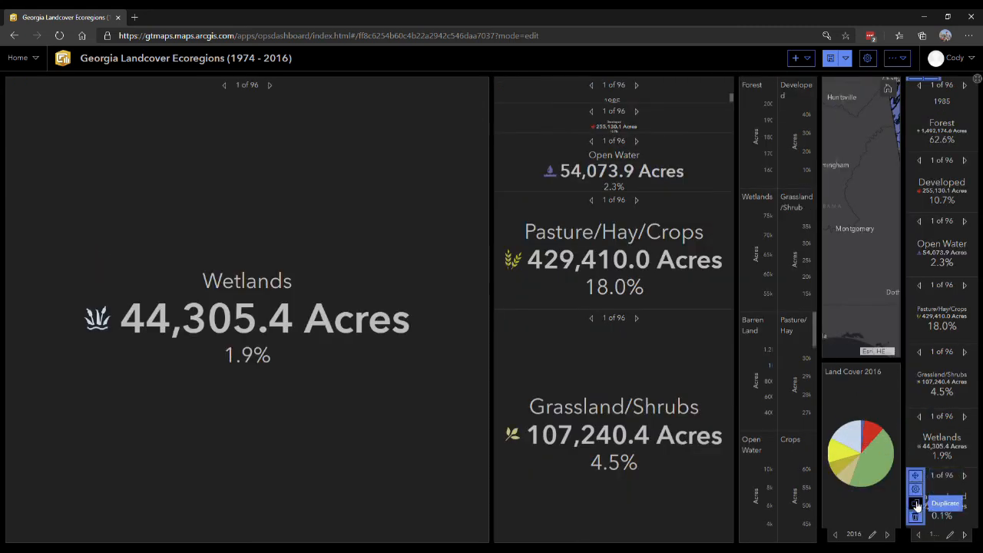
left_click(916, 504)
mouse_move(507, 88)
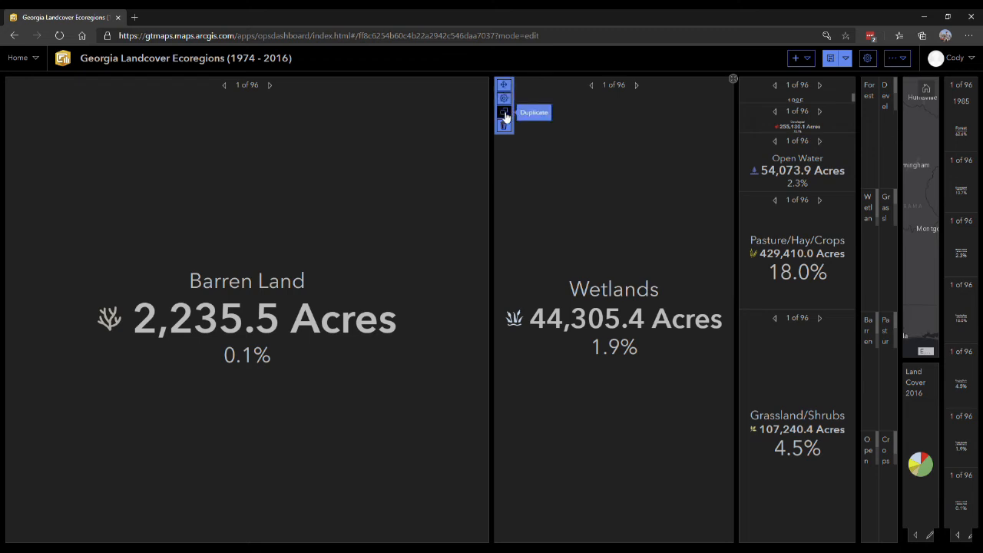
left_click_drag(571, 103, 797, 538)
mouse_move(8, 83)
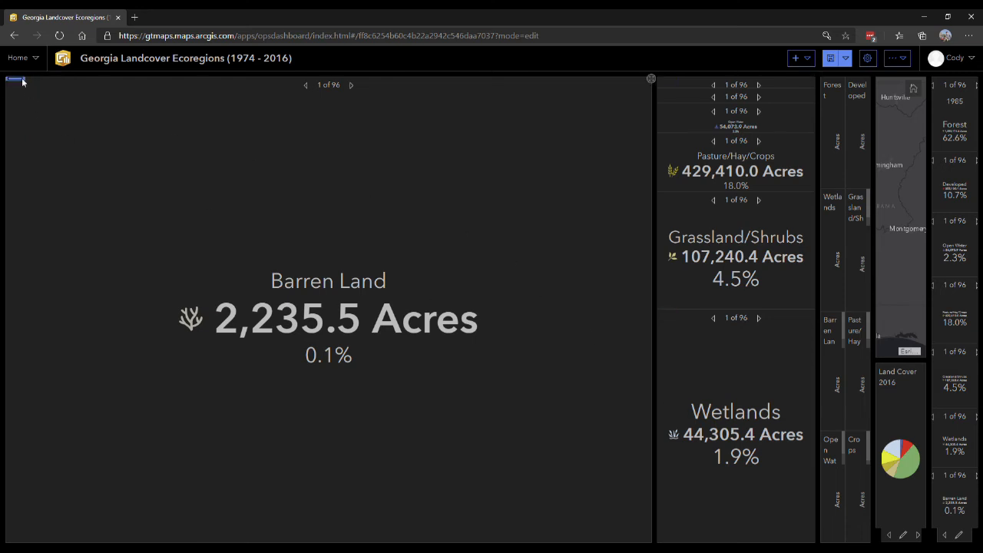
left_click_drag(15, 80, 726, 539)
Redistribute the row heights in the new column so all seven indicators from Forest to Barren Land have room
left_click_drag(294, 464, 295, 473)
left_click_drag(306, 192, 305, 417)
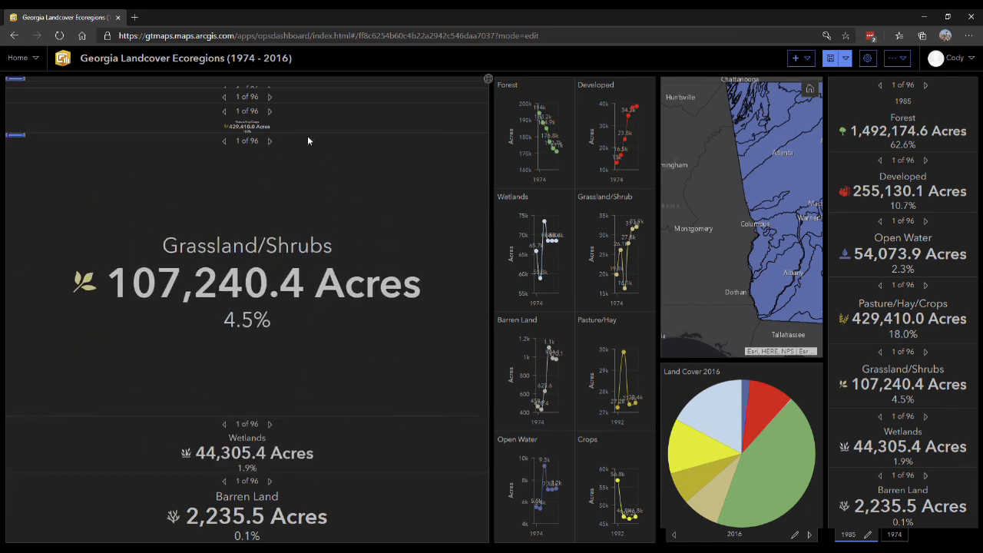
left_click_drag(305, 136, 306, 338)
left_click_drag(312, 106, 304, 294)
left_click_drag(301, 90, 282, 255)
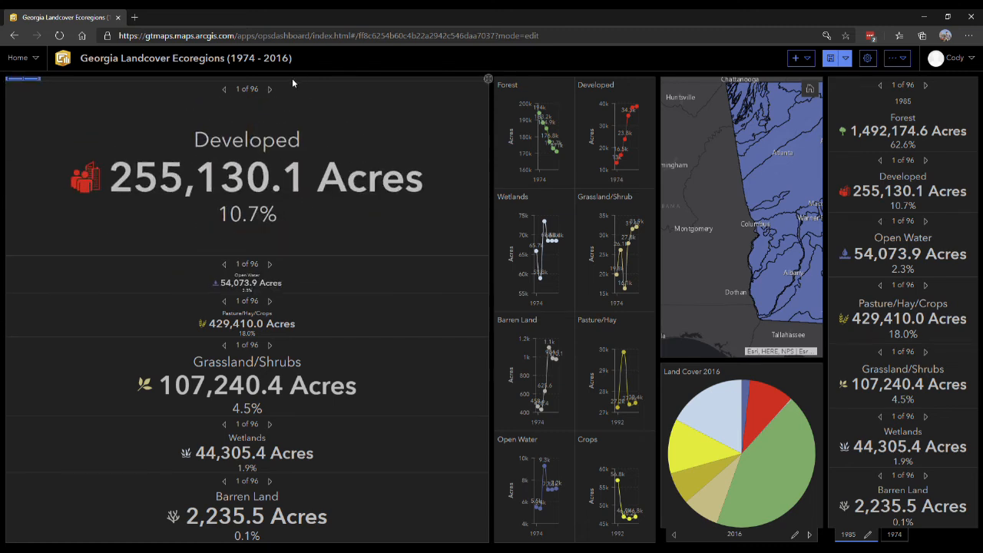
left_click_drag(291, 83, 281, 189)
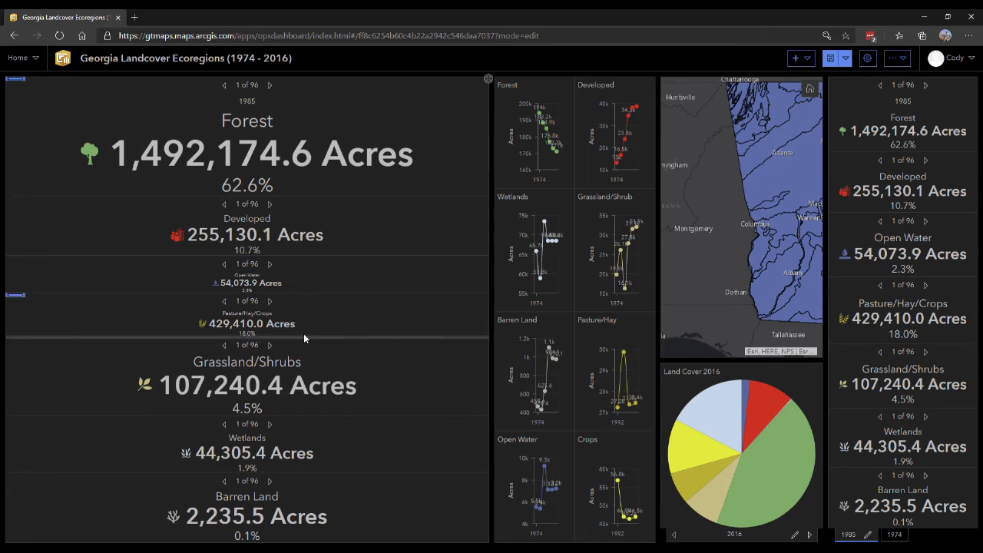
left_click_drag(305, 343, 305, 370)
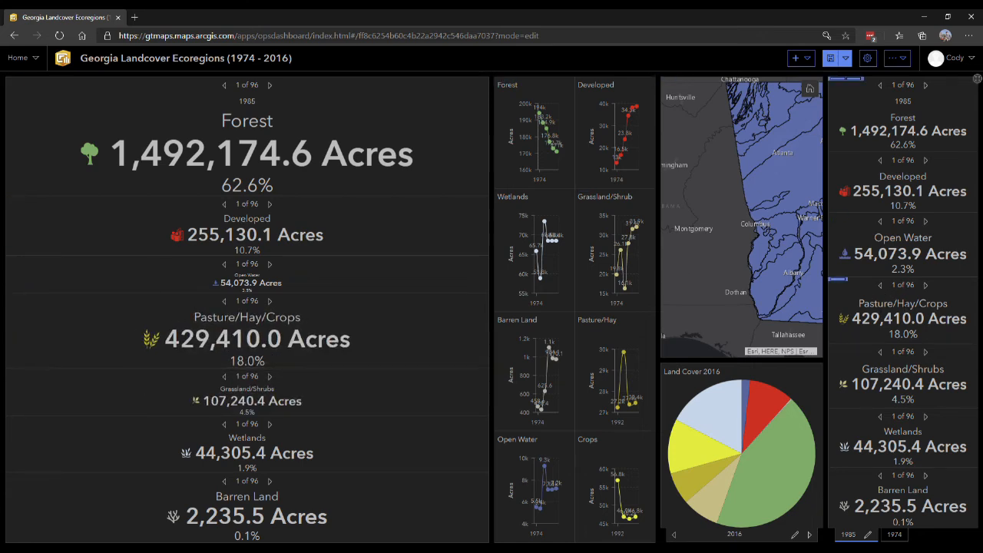
Duplicate the new column's Pasture/Hay/Crops indicator, dock the copy above Grassland/Shrubs and adjust the neighbouring row heights
mouse_move(691, 476)
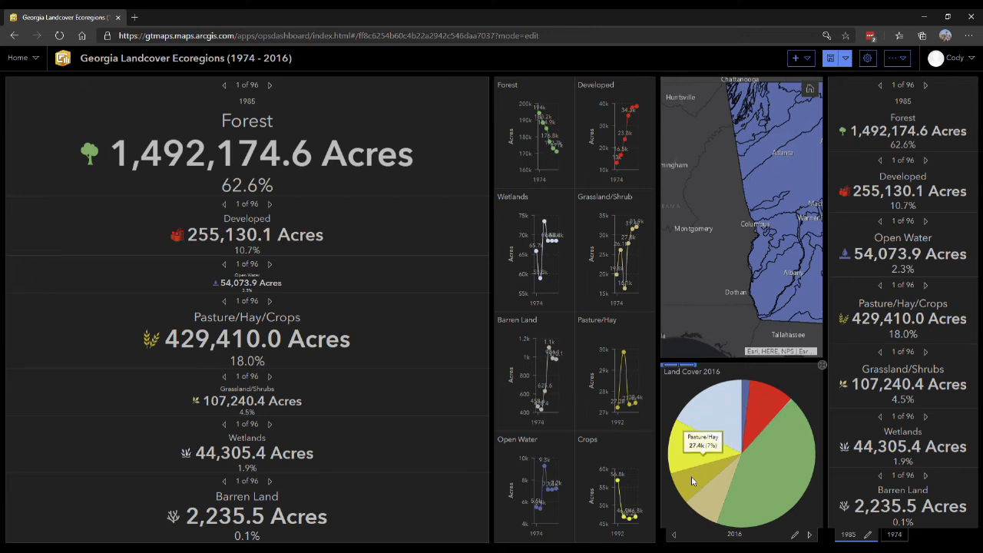
mouse_move(693, 459)
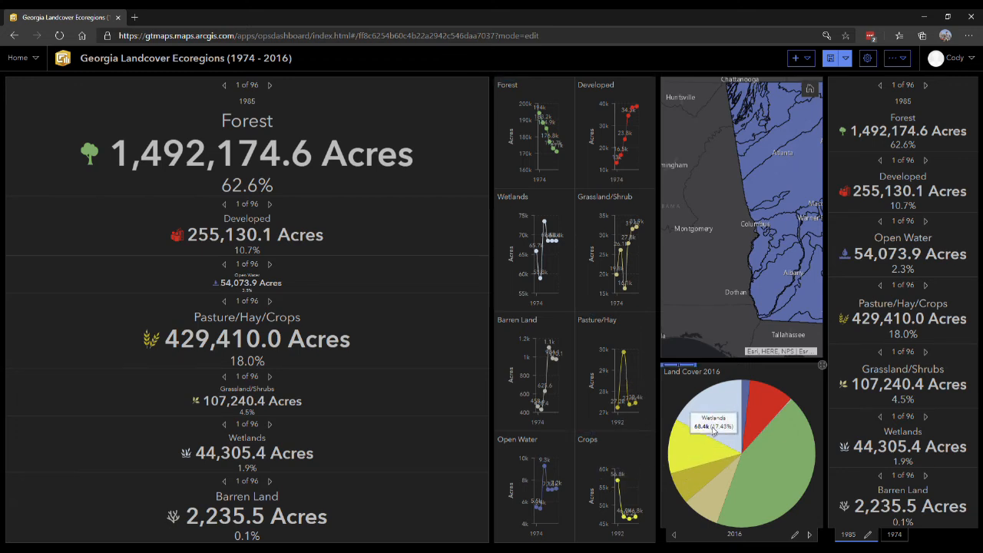
mouse_move(15, 301)
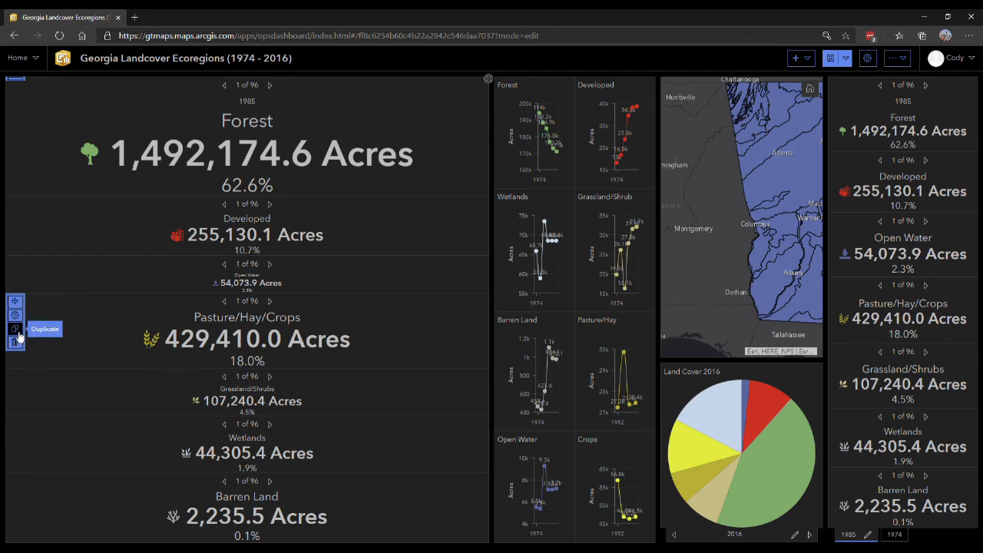
left_click(19, 335)
left_click_drag(16, 90, 615, 348)
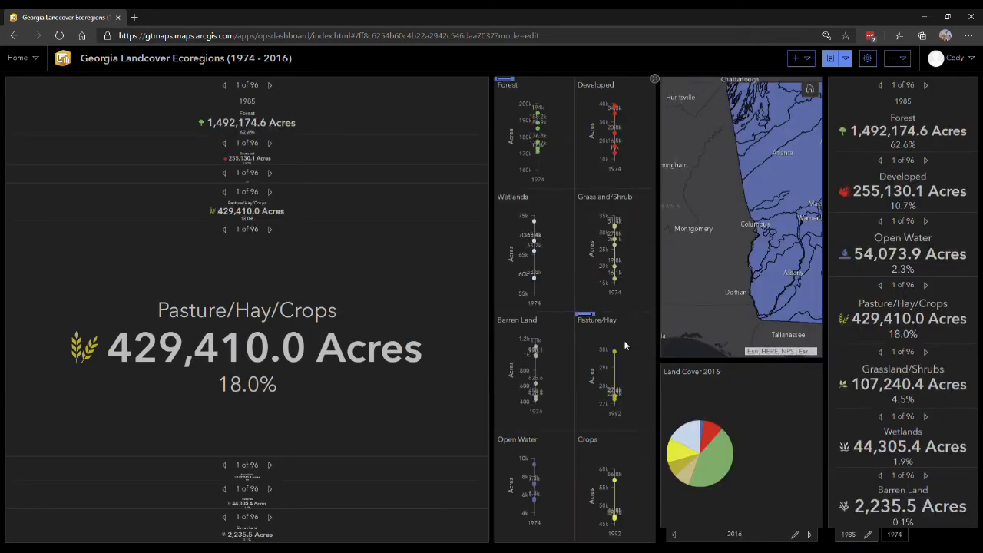
left_click_drag(286, 459, 285, 408)
left_click_drag(295, 222, 298, 280)
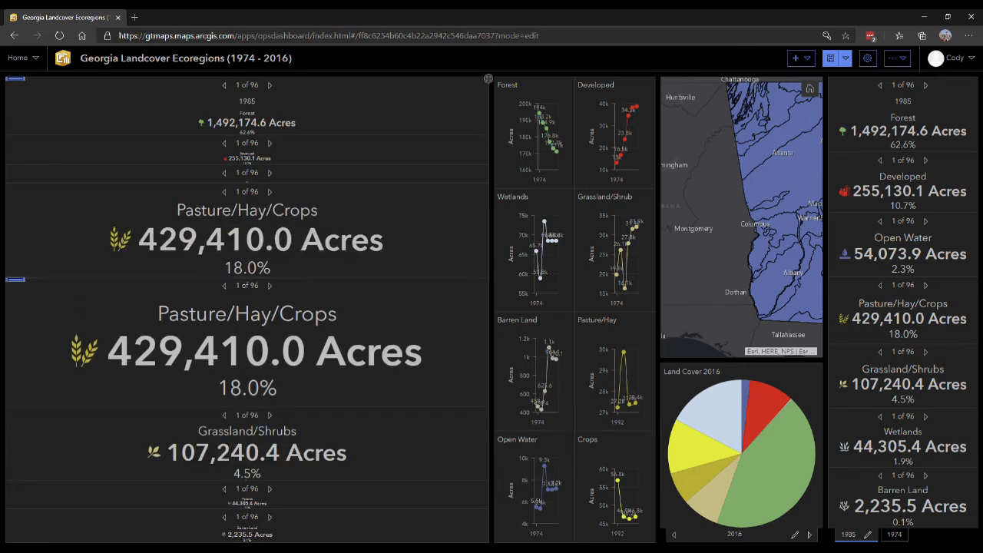
Try to move the new indicator column beside the 1985 tab group, and return the Forest indicator above Developed
left_click_drag(20, 87, 894, 296)
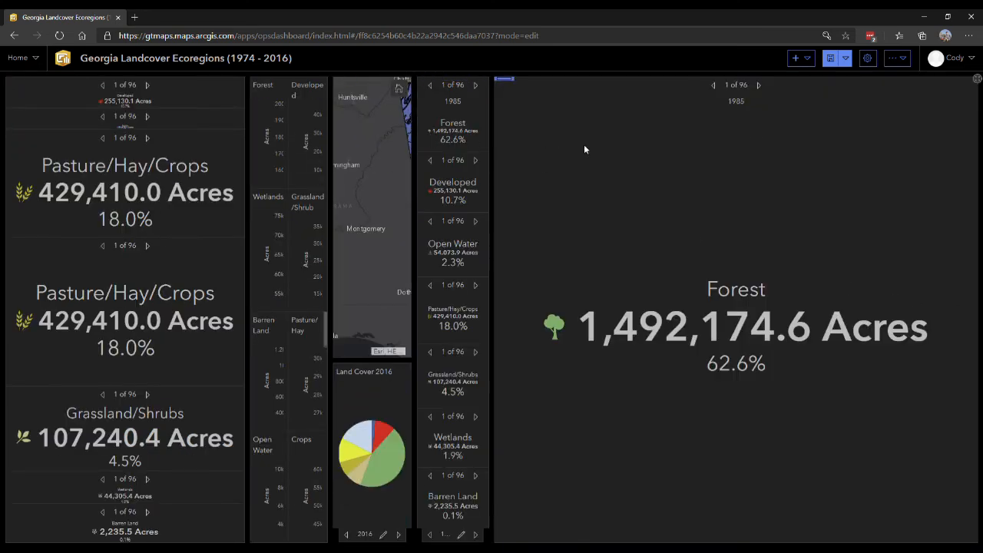
left_click_drag(503, 78, 128, 89)
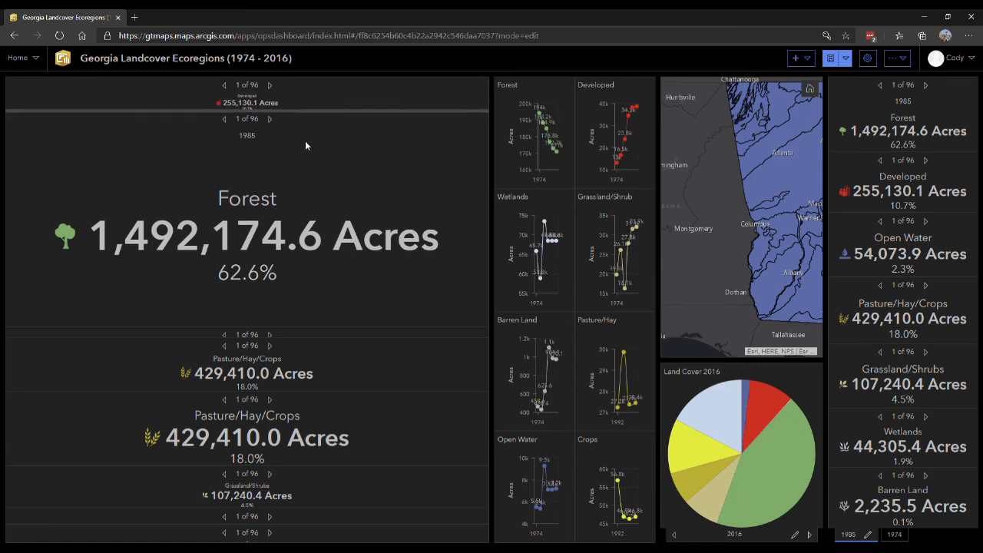
left_click_drag(10, 207, 251, 81)
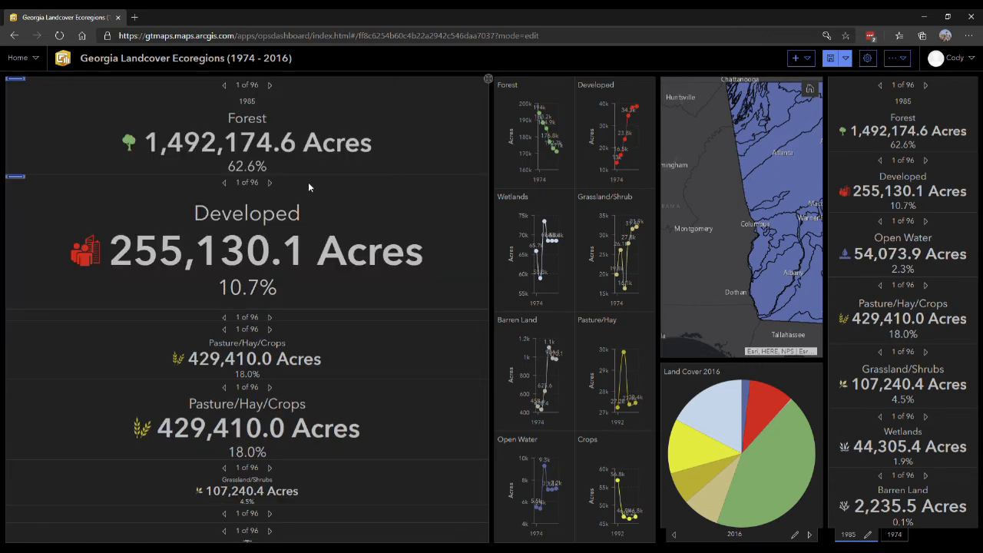
Enlarge the Forest row slightly and move the whole new indicator column to the outer side of the 1985/1974 tab group
left_click_drag(303, 175, 302, 195)
left_click_drag(23, 78, 979, 307)
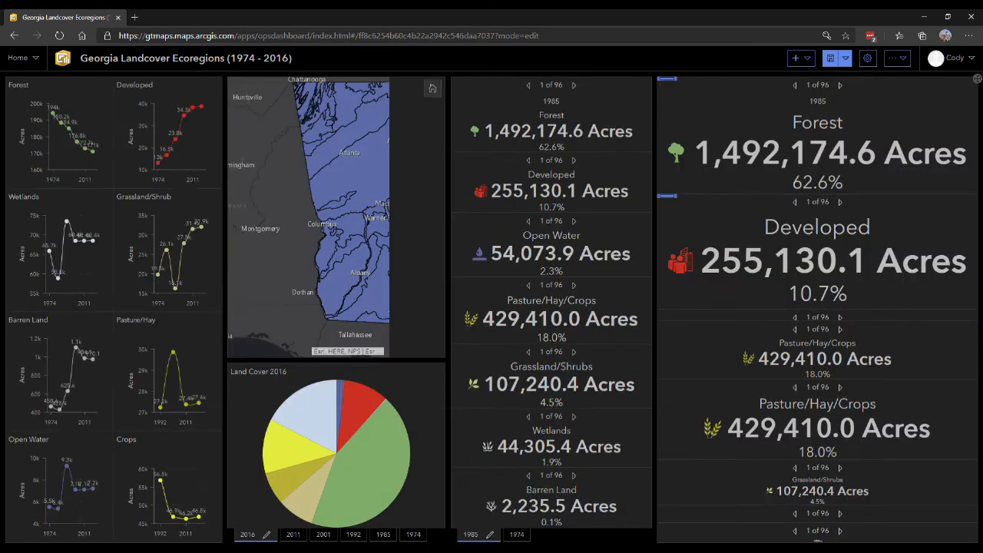
Shrink the Forest, Developed, Open Water and both Pasture/Hay/Crops rows of the new column to similar compact heights
left_click_drag(766, 198, 757, 156)
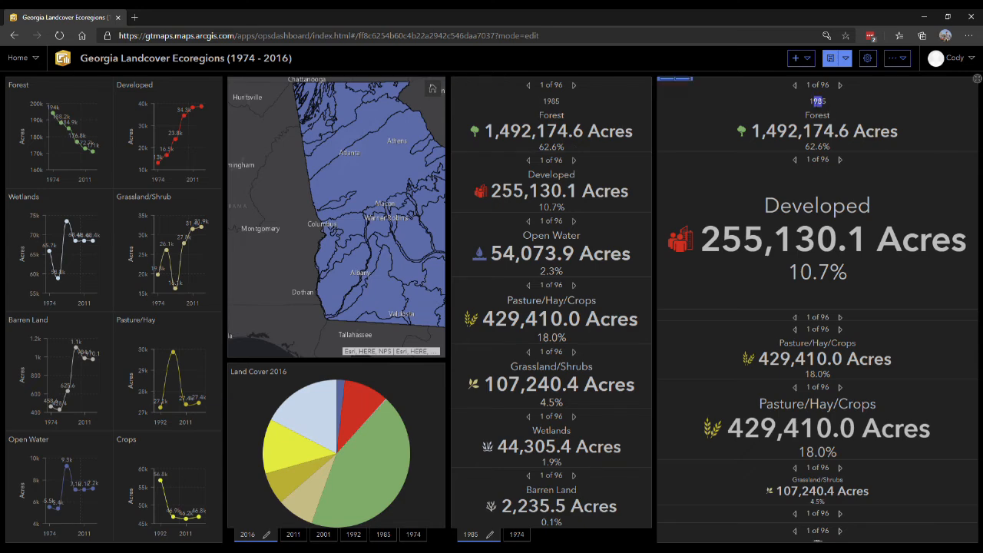
left_click_drag(749, 312, 736, 214)
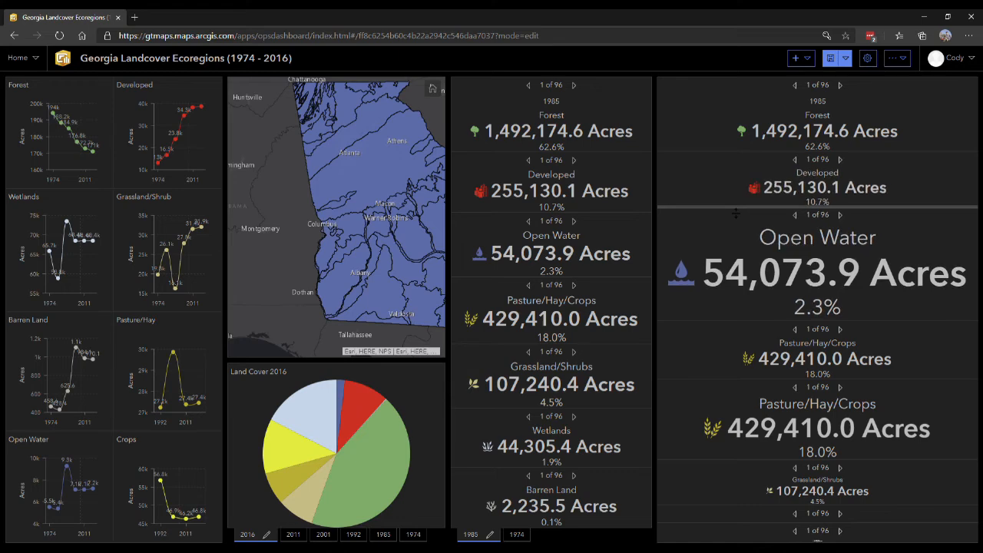
left_click_drag(742, 321, 737, 265)
left_click_drag(736, 381, 725, 330)
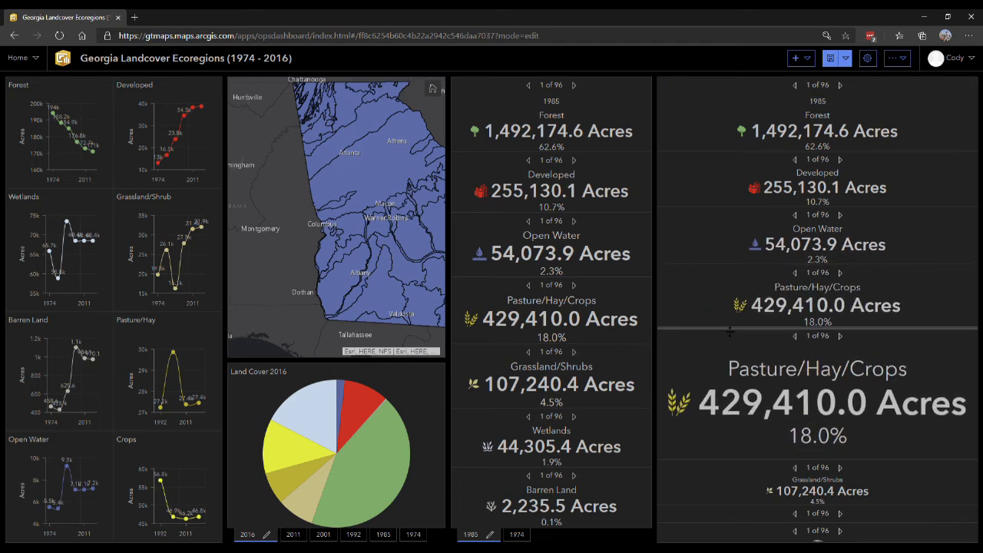
left_click_drag(720, 460, 725, 394)
left_click_drag(740, 458, 970, 460)
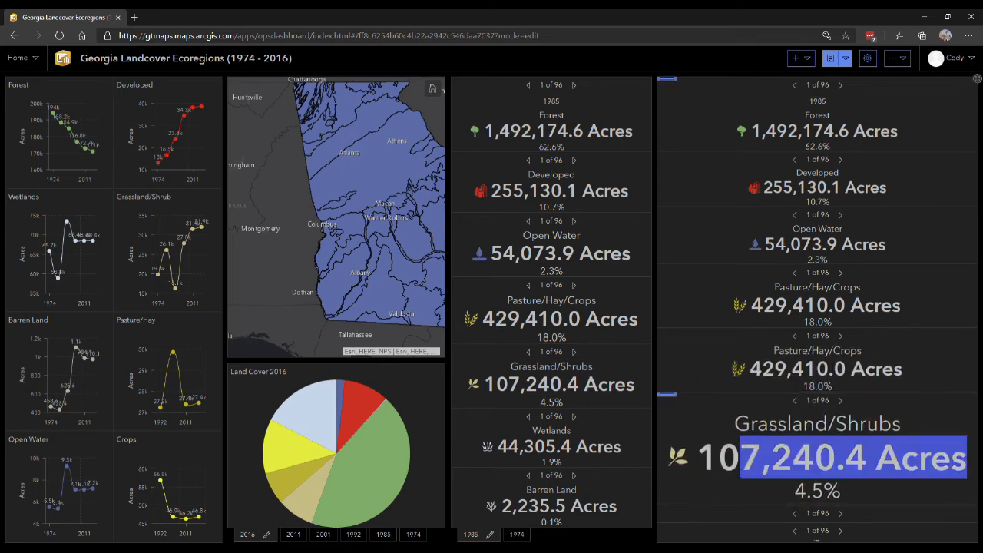
Enlarge the Wetlands and Barren Land rows and fine-tune the remaining dividers until the new column's eight rows are evenly spaced
left_click_drag(717, 507, 716, 461)
left_click_drag(722, 526, 721, 502)
left_click_drag(718, 461, 718, 451)
left_click_drag(734, 395, 717, 323)
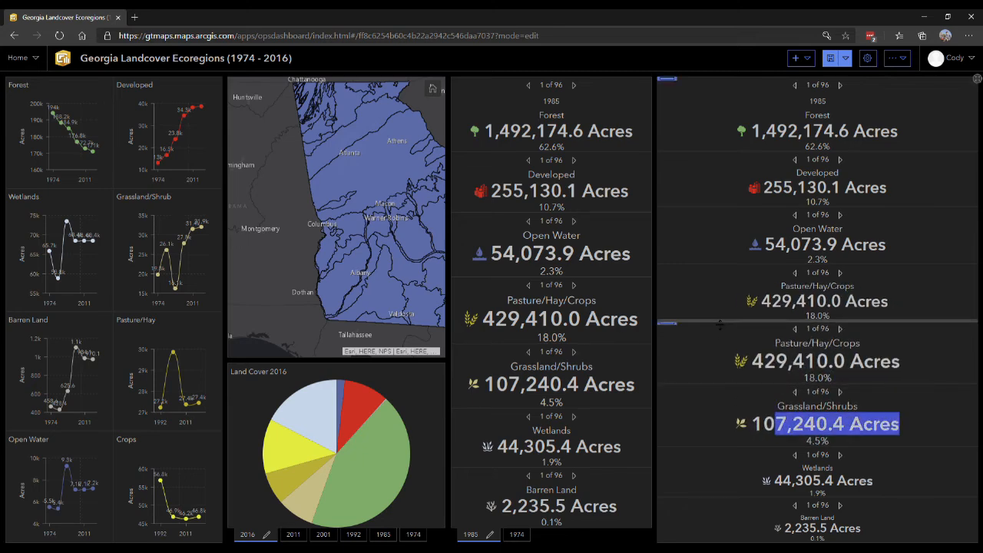
left_click_drag(712, 267, 715, 262)
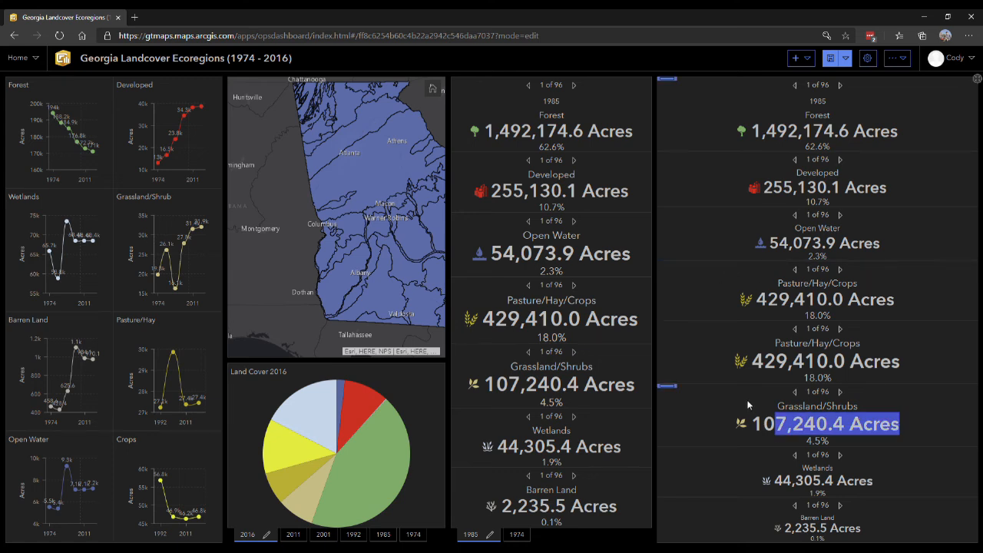
left_click_drag(743, 387, 742, 382)
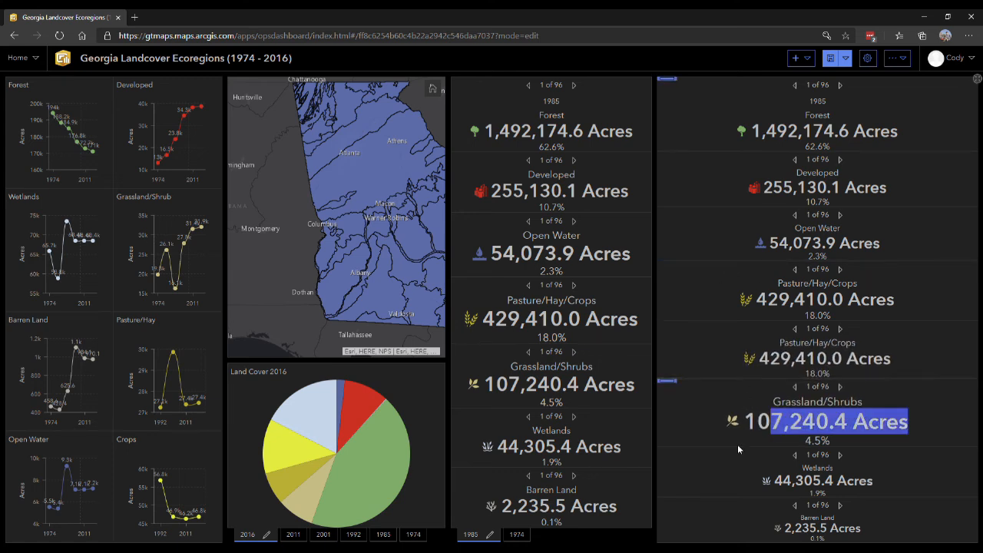
left_click_drag(739, 452, 738, 445)
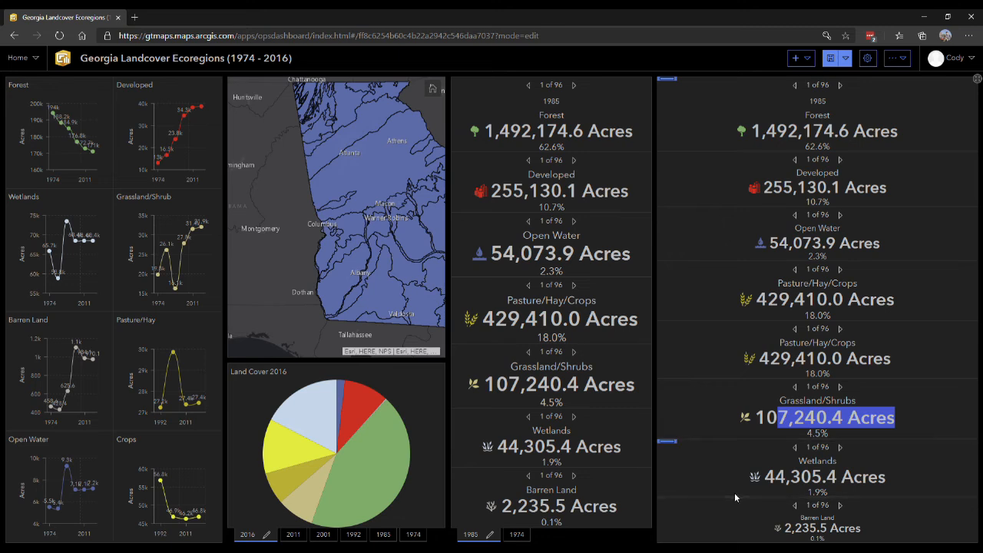
left_click_drag(739, 500, 739, 490)
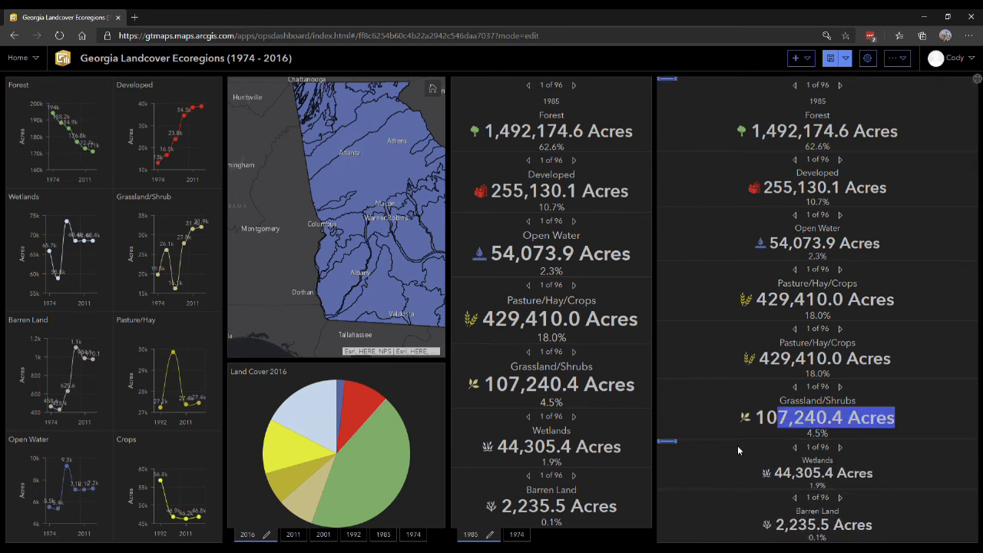
left_click_drag(736, 442, 736, 438)
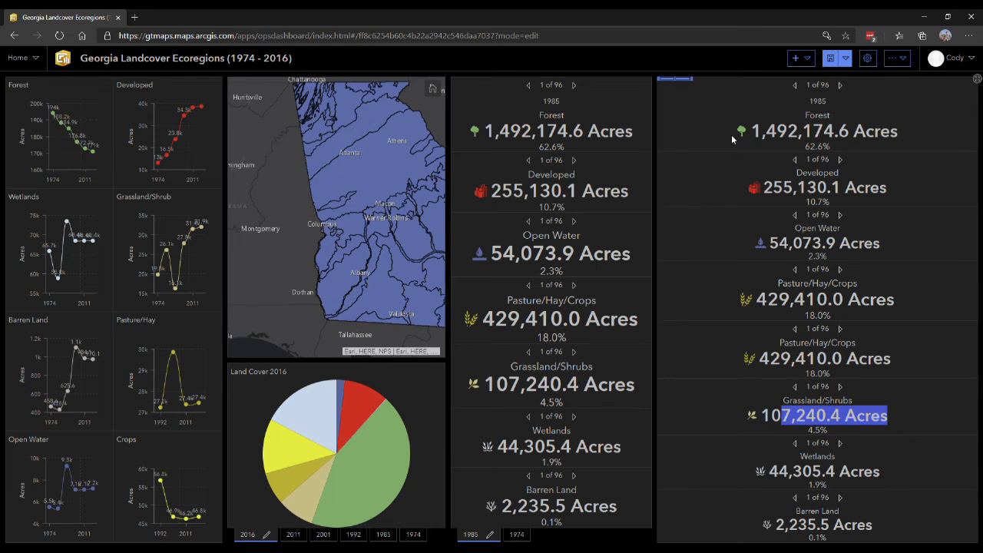
Stack the new indicator column into the 1985/1974 tab group, make it the first tab, and name it 1992
mouse_move(688, 90)
left_click_drag(688, 86, 550, 302)
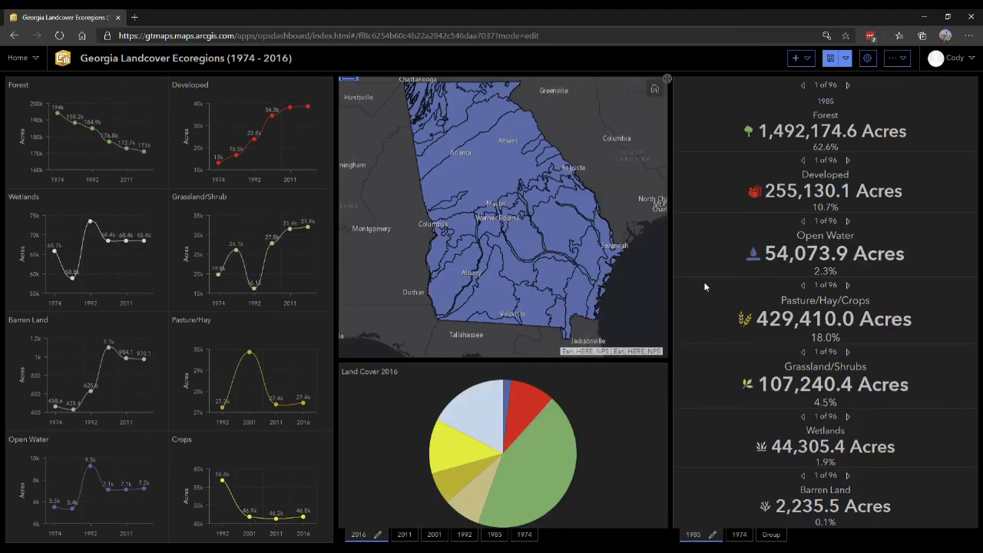
left_click(774, 538)
left_click_drag(767, 539, 690, 537)
left_click(716, 537)
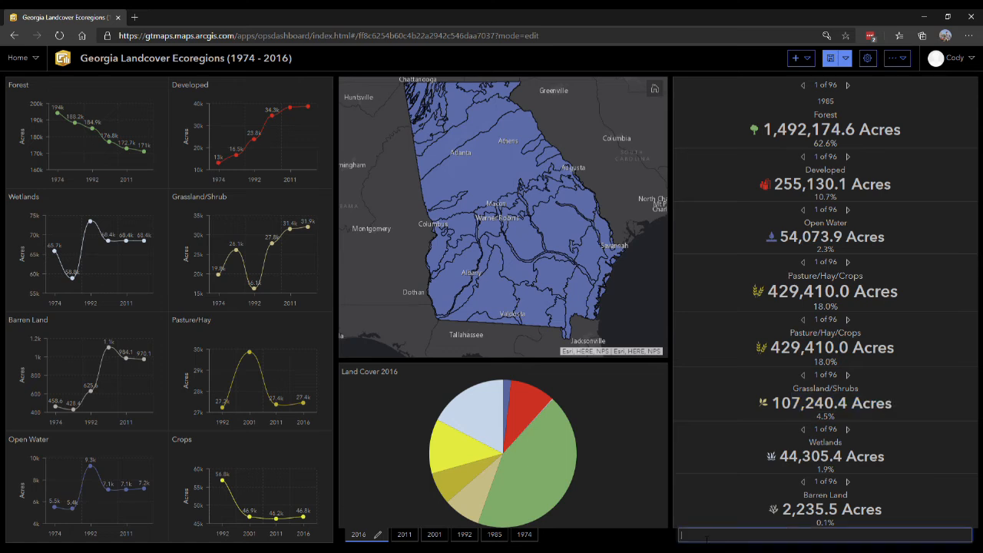
key("Return")
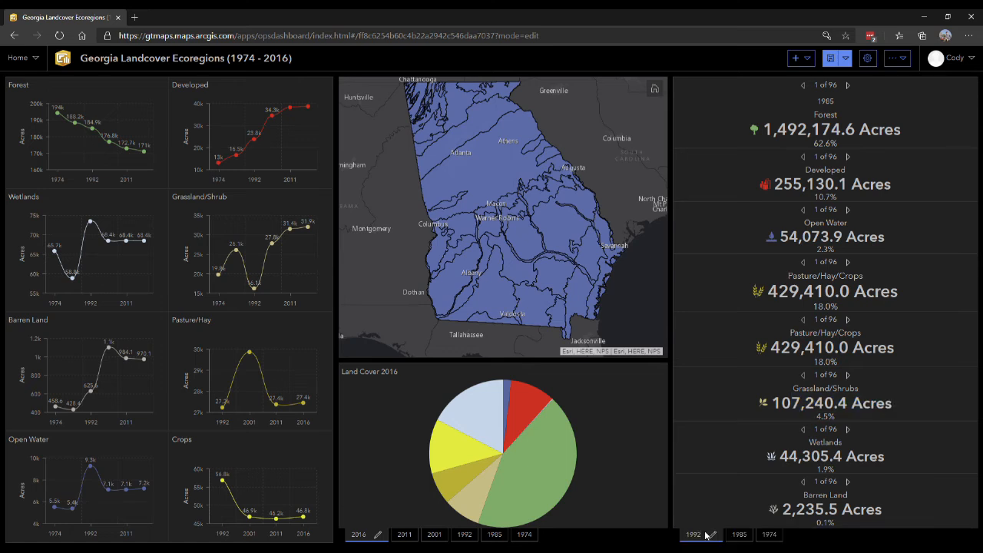
Configure the 1992 tab's Forest indicator with value field Forest1992, reference field PercentForest1992, and title 1992
mouse_move(718, 96)
left_click(720, 104)
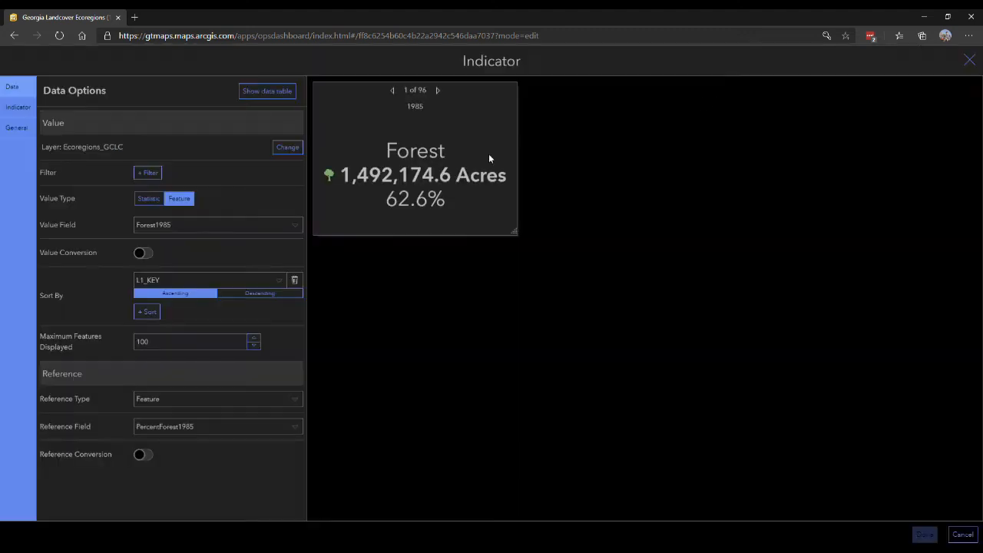
left_click(200, 224)
scroll(198, 317, "down", 3)
scroll(198, 317, "down", 2)
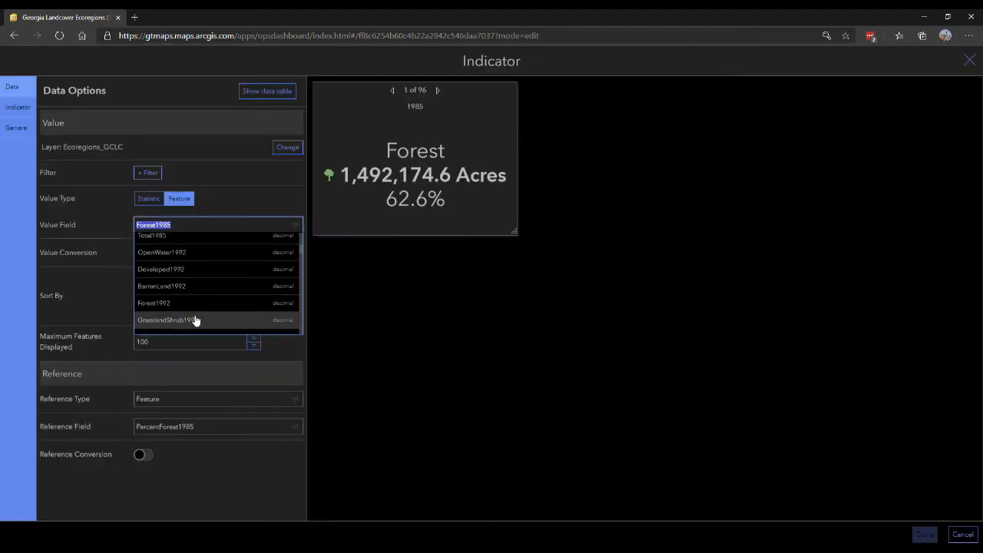
left_click(189, 312)
left_click(209, 424)
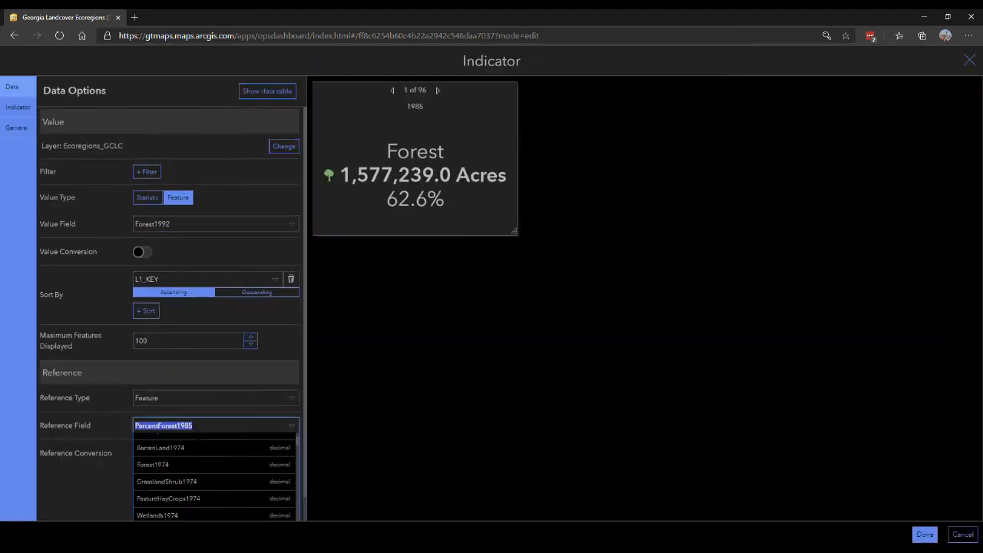
scroll(200, 461, "down", 2)
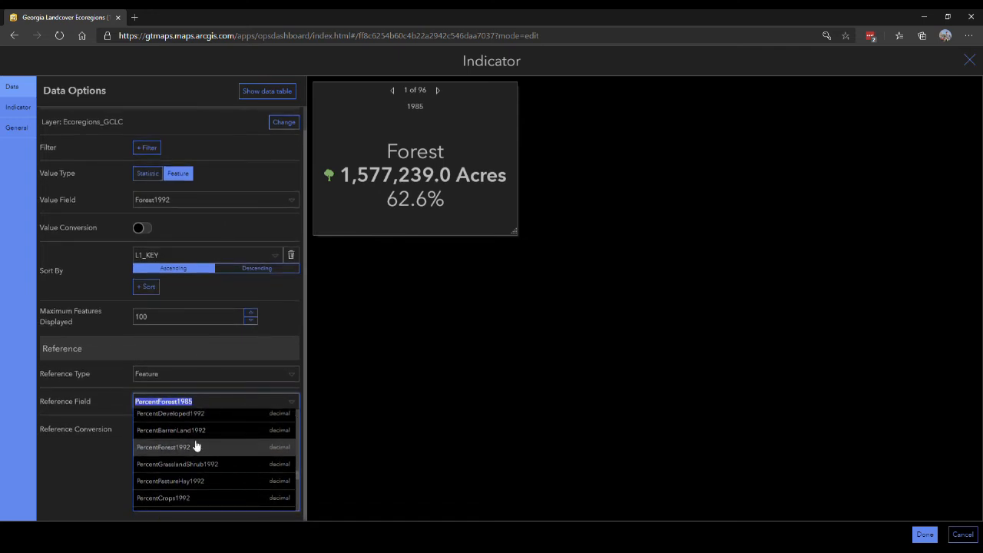
left_click(203, 445)
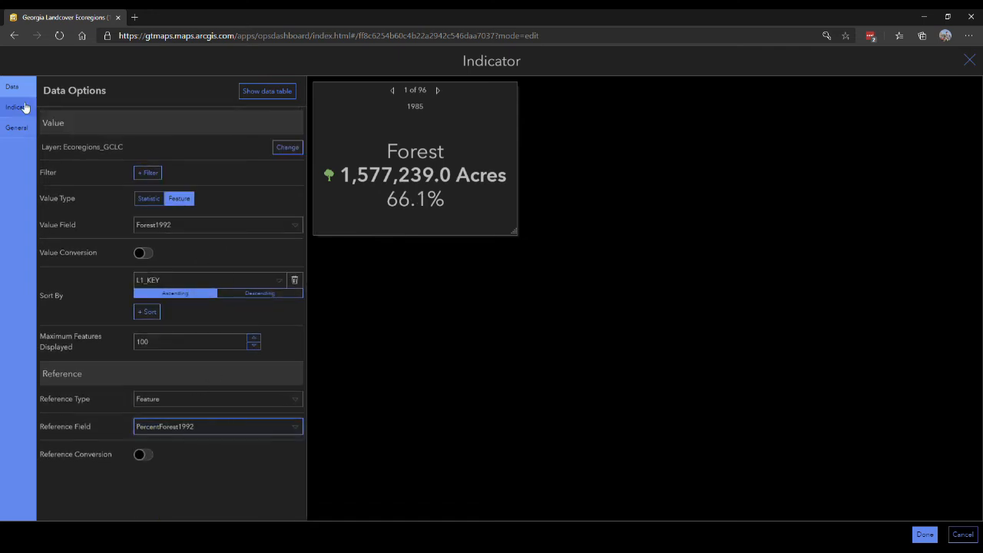
left_click(16, 128)
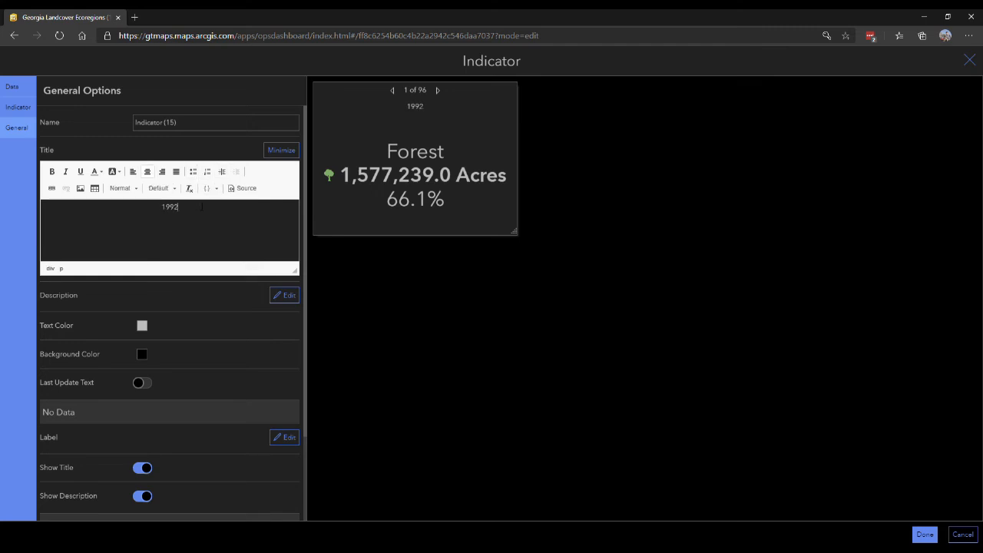
left_click(930, 538)
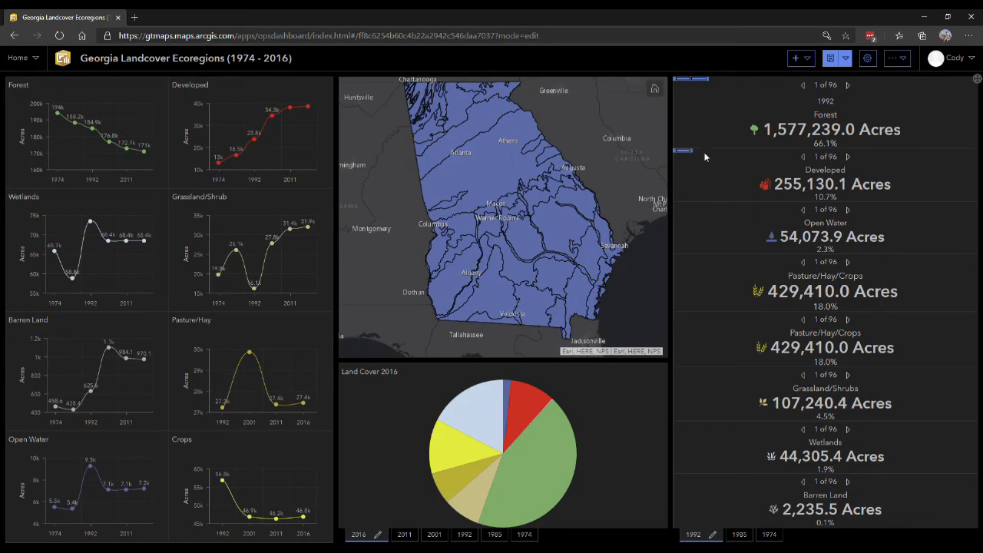
Set the 1992 tab's Developed indicator to value field Developed1992 and reference field PercentDeveloped1992
left_click(739, 543)
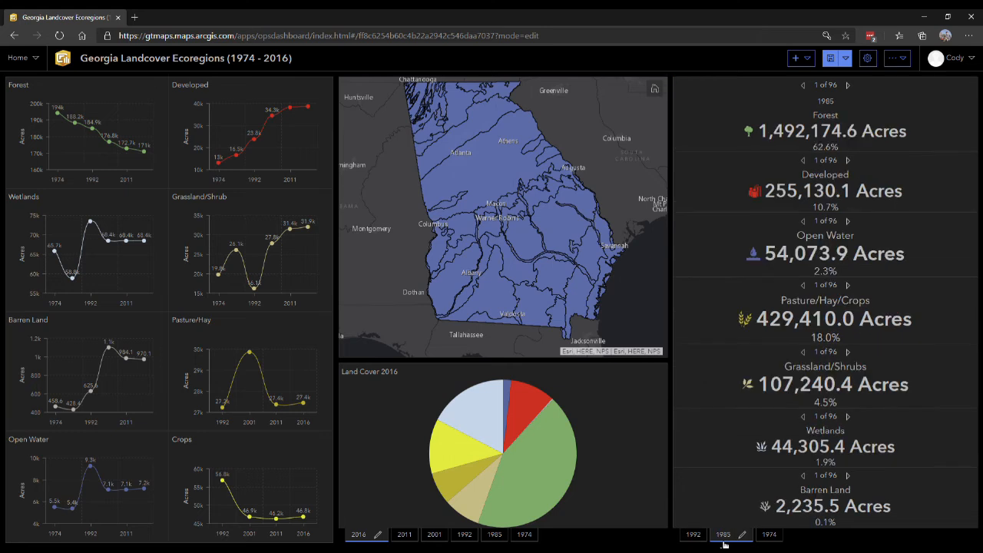
left_click(695, 538)
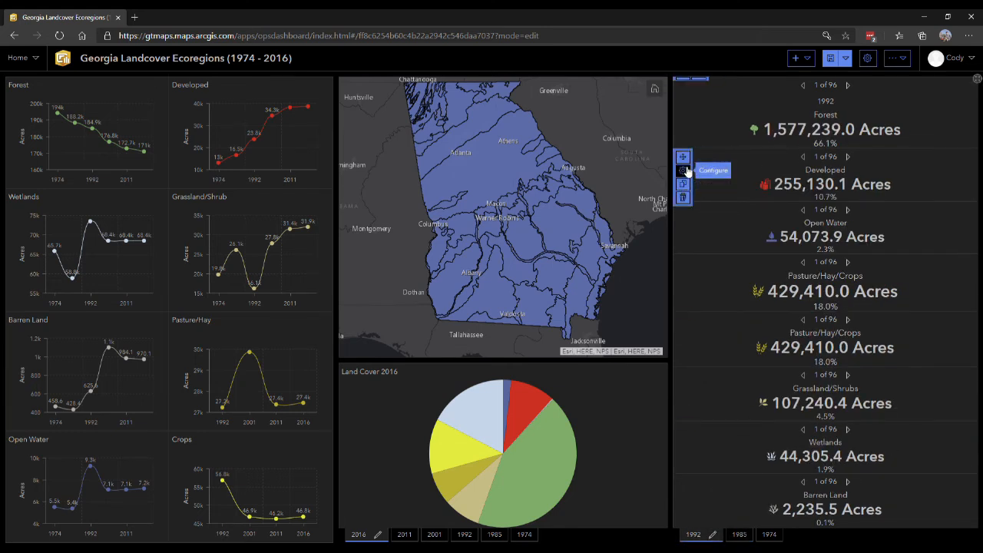
left_click(683, 170)
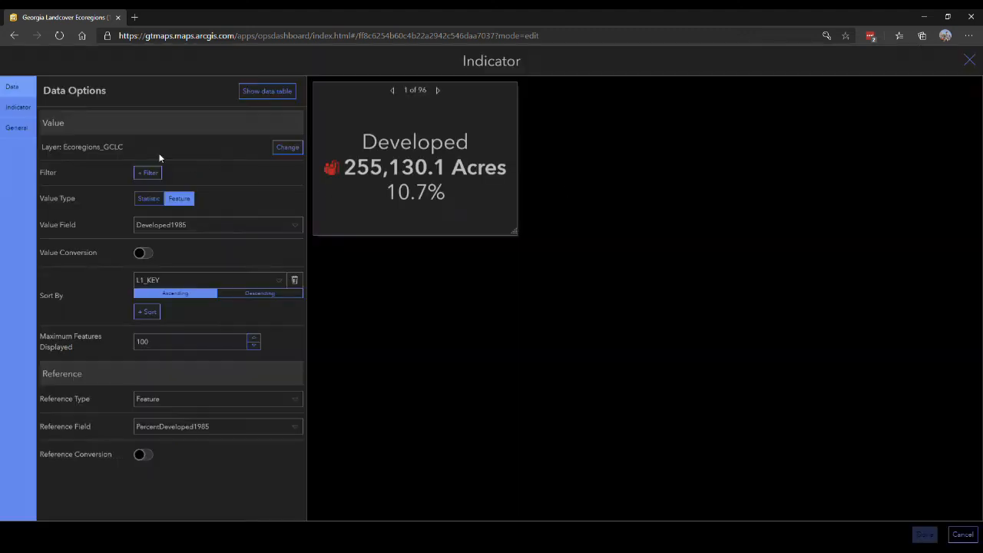
left_click(182, 226)
scroll(200, 296, "down", 5)
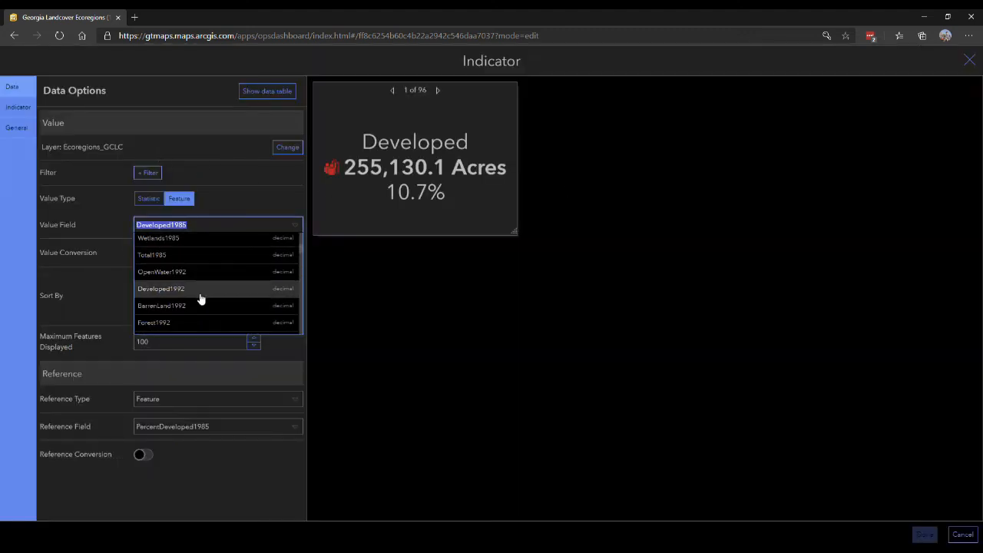
left_click(199, 299)
left_click(201, 428)
scroll(236, 487, "down", 3)
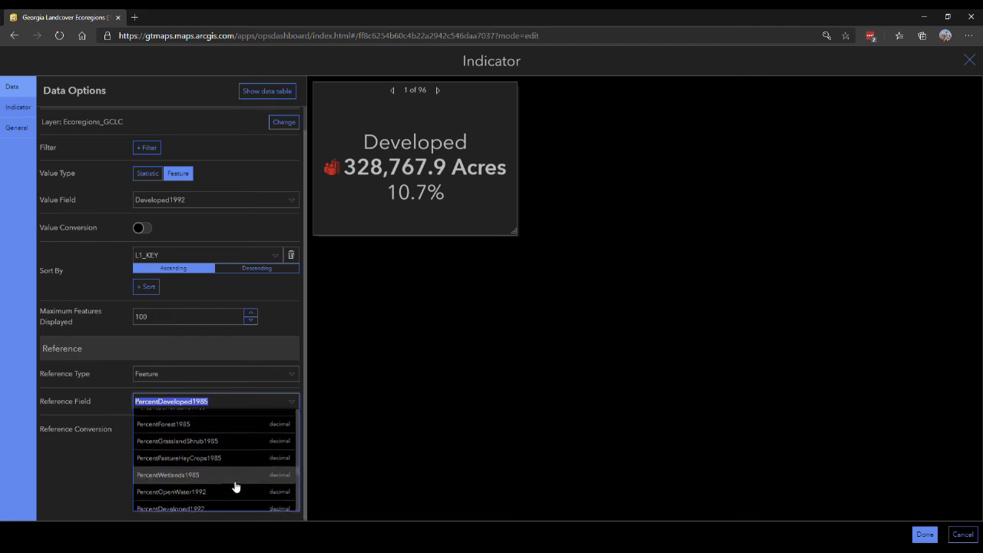
left_click(222, 509)
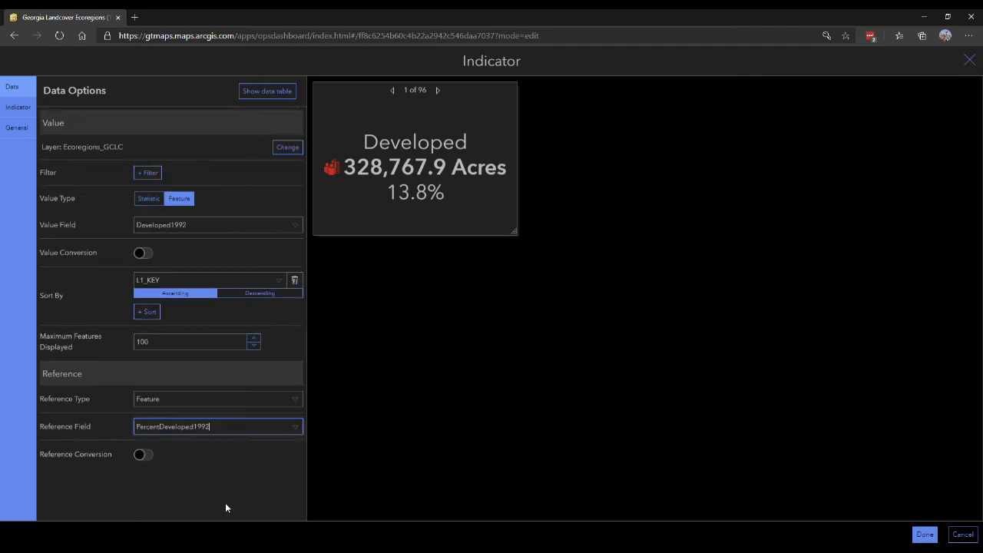
left_click(925, 535)
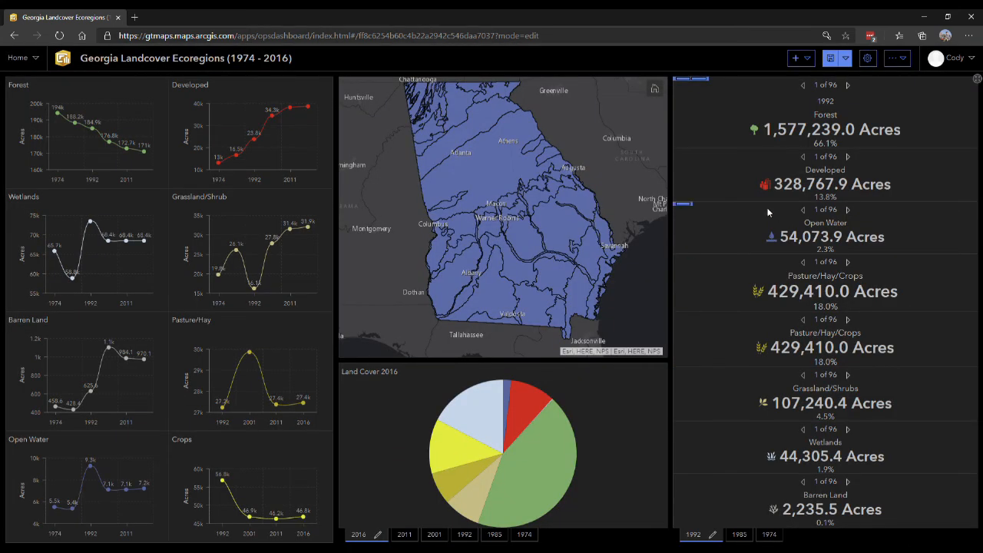
Set the 1992 tab's Open Water indicator to value field OpenWater1992 and reference field PercentOpenWater1992
mouse_move(685, 224)
left_click(685, 225)
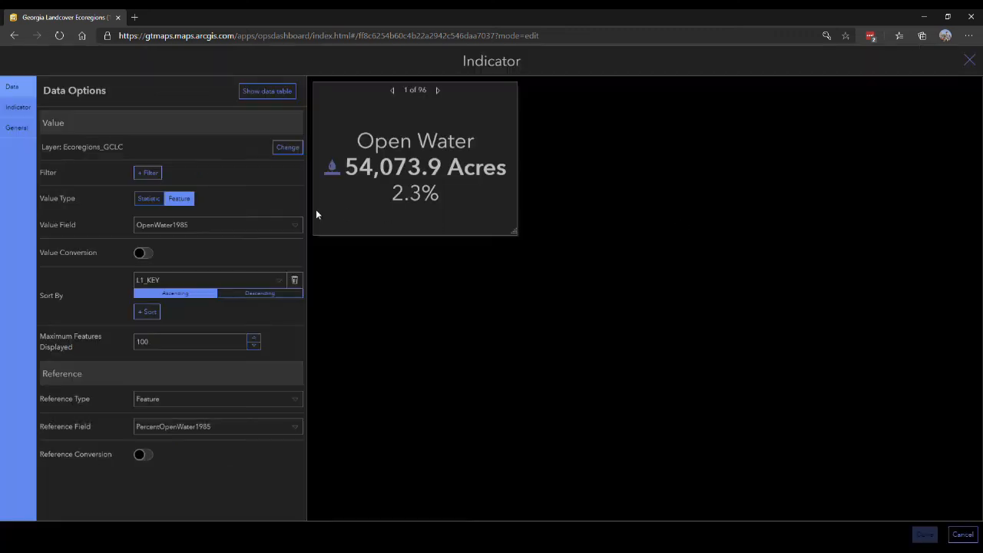
left_click(240, 230)
scroll(227, 291, "down", 5)
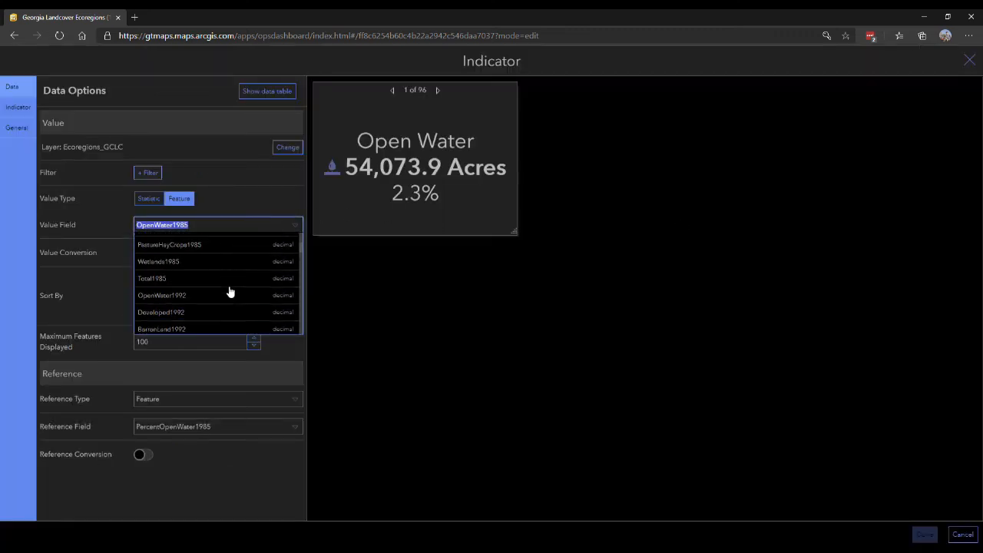
scroll(229, 292, "down", 1)
left_click(204, 257)
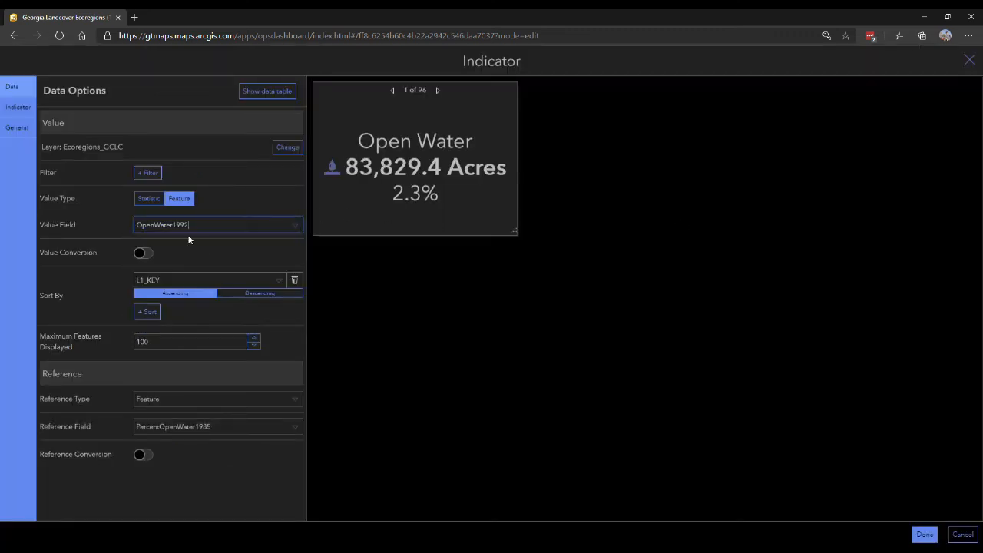
left_click(231, 435)
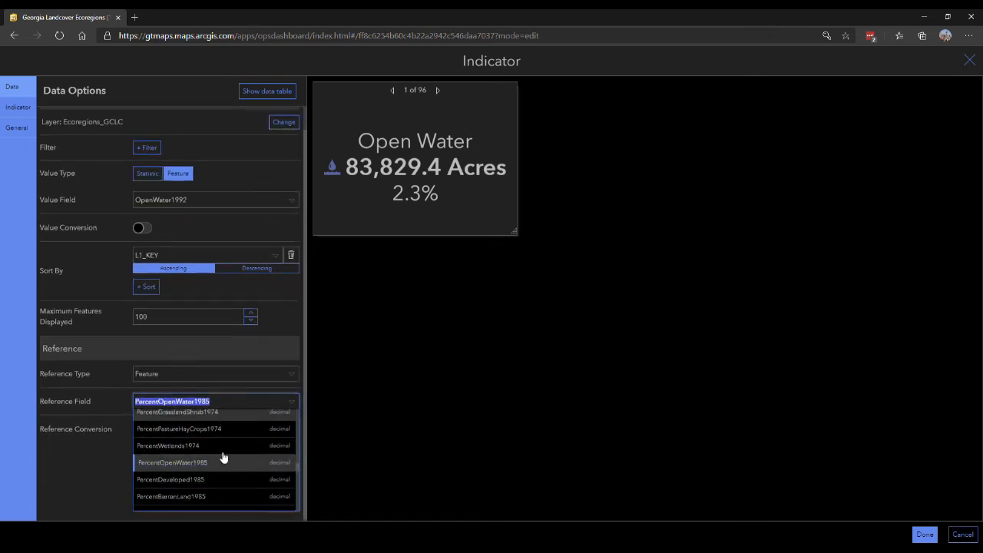
scroll(220, 490, "down", 3)
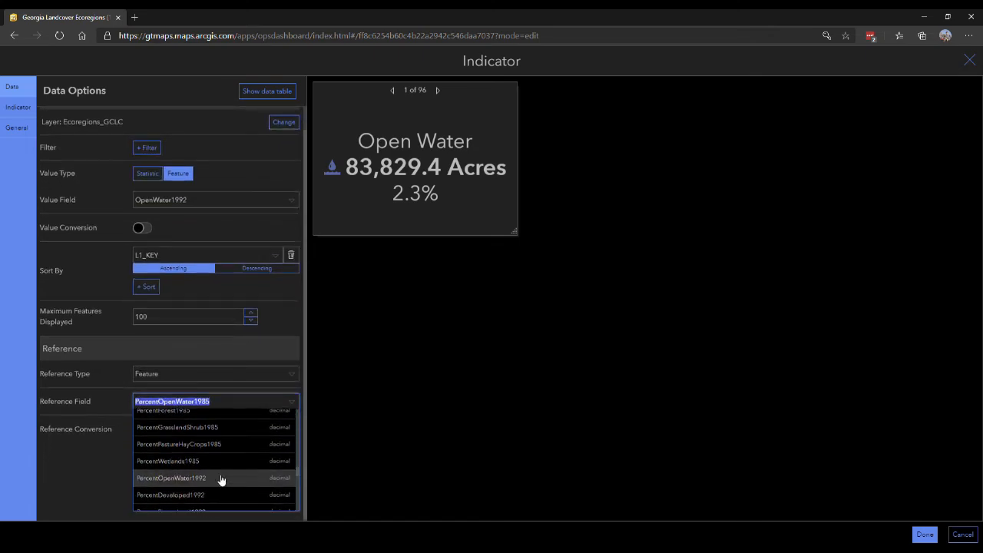
left_click(219, 483)
left_click(922, 534)
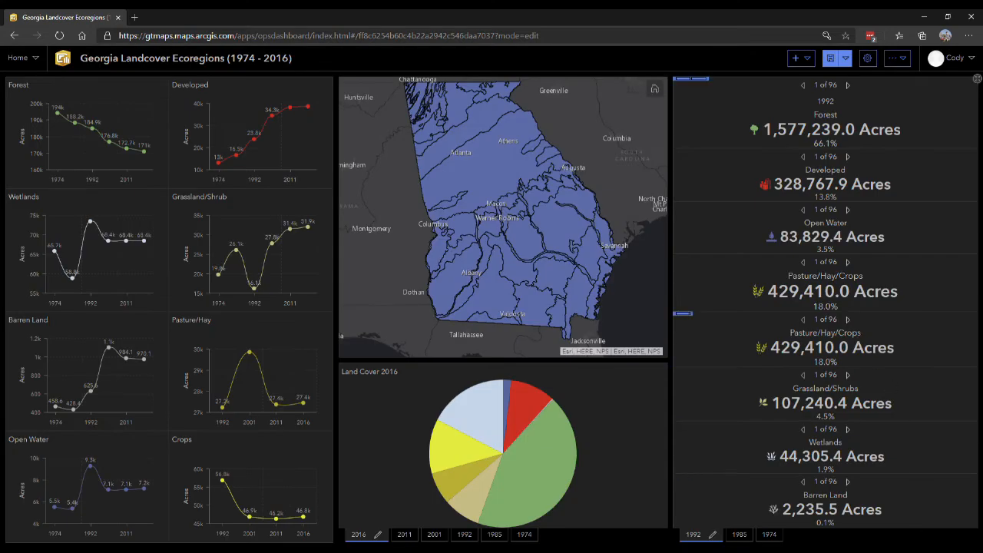
Set the first Pasture/Hay/Crops indicator of the 1992 tab to value field PastureHay1992 and reference field PercentPastureHay1992
mouse_move(690, 269)
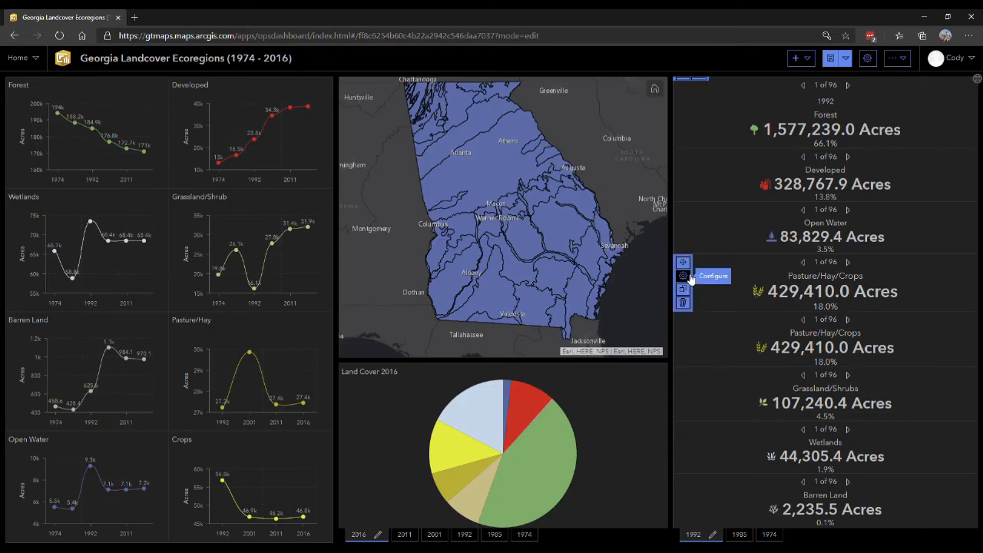
left_click(684, 275)
left_click(253, 223)
scroll(223, 269, "down", 5)
scroll(198, 269, "down", 3)
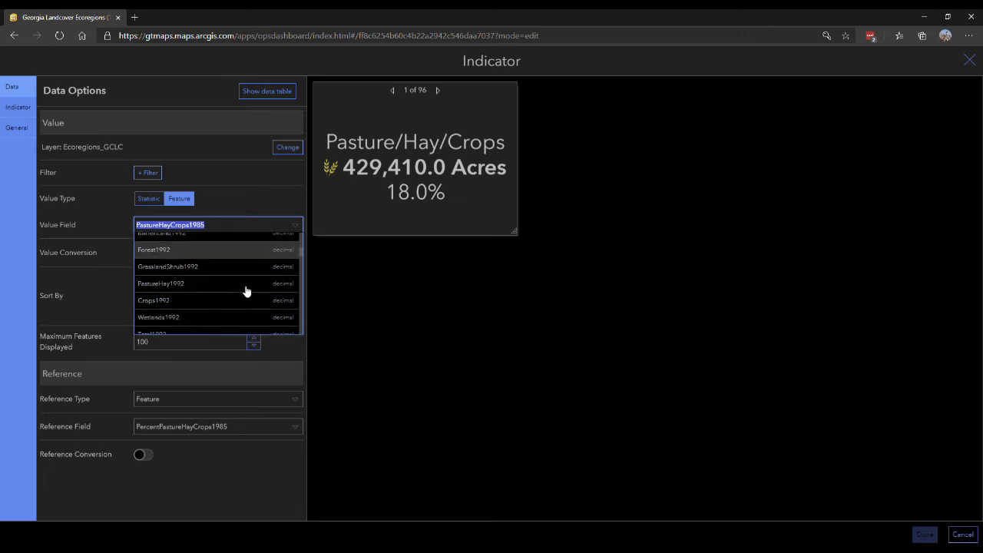
left_click(198, 273)
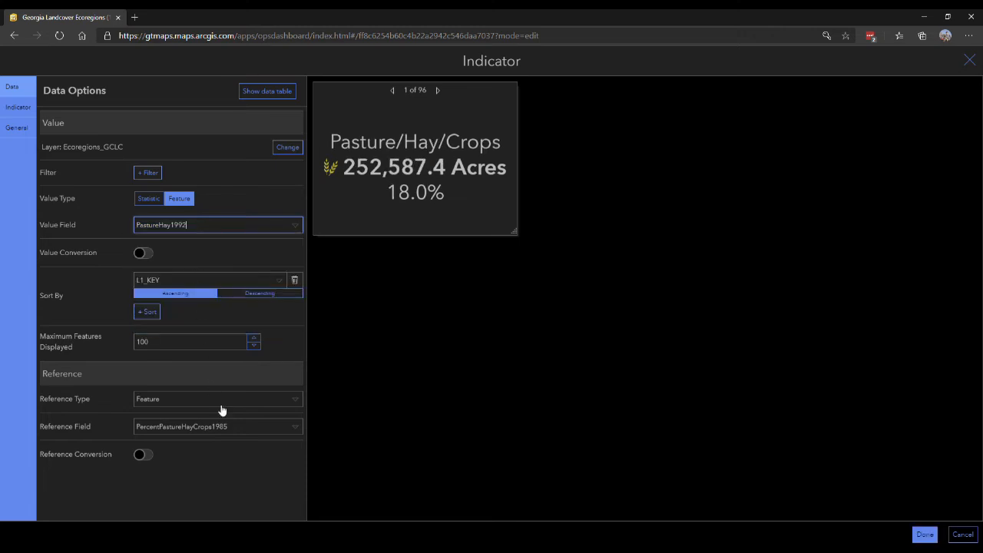
left_click(220, 424)
scroll(233, 474, "down", 5)
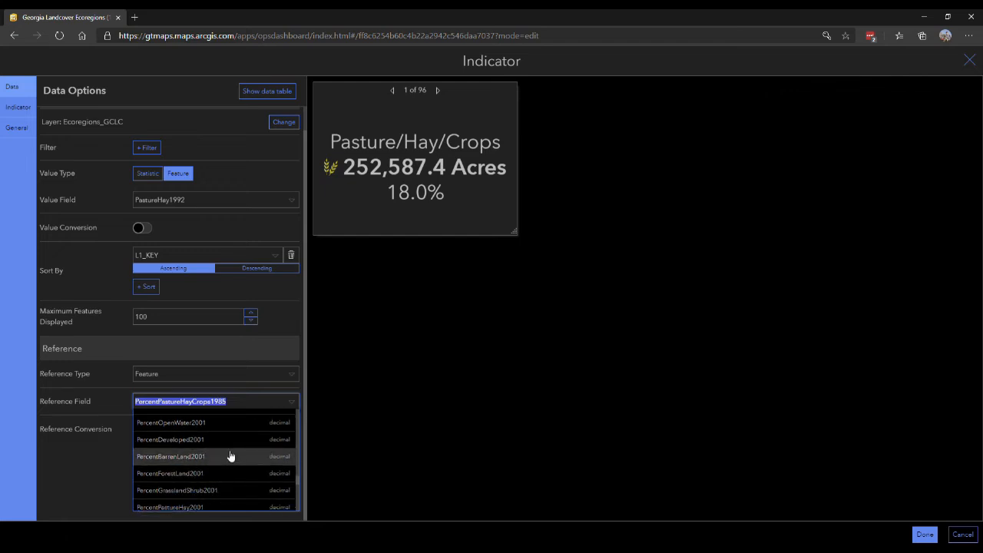
scroll(226, 487, "up", 3)
scroll(226, 487, "up", 1)
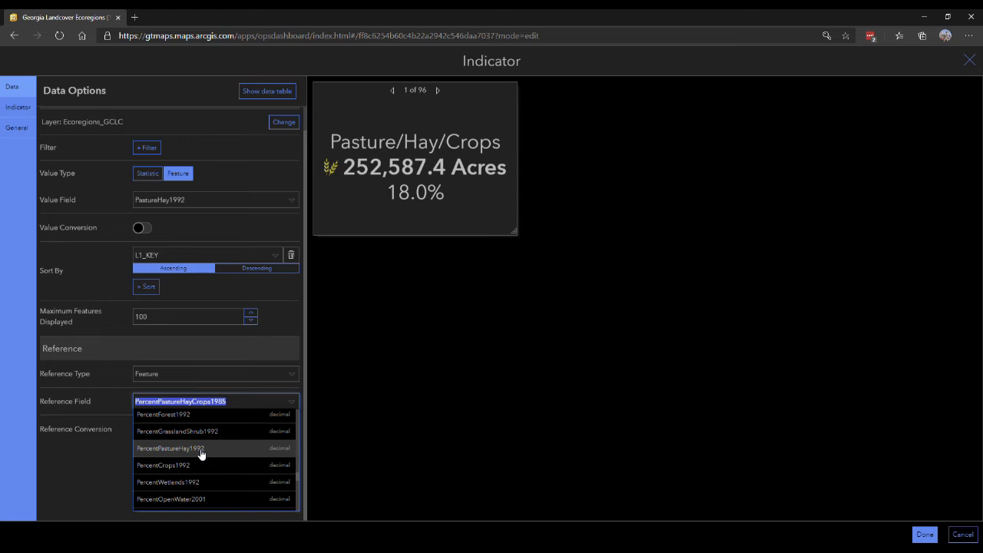
left_click(211, 452)
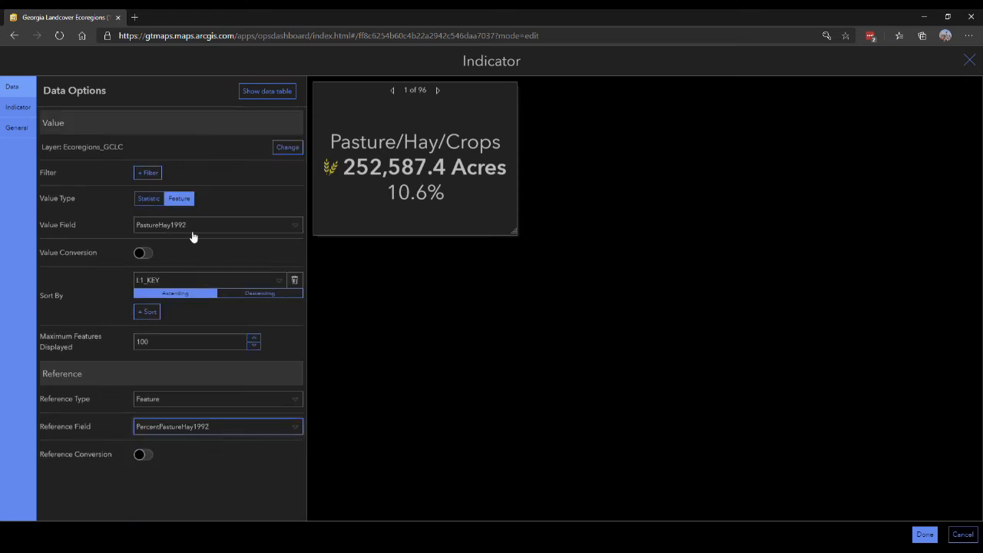
Shorten that indicator's top text to Pasture/Hay and apply the configuration
left_click(17, 107)
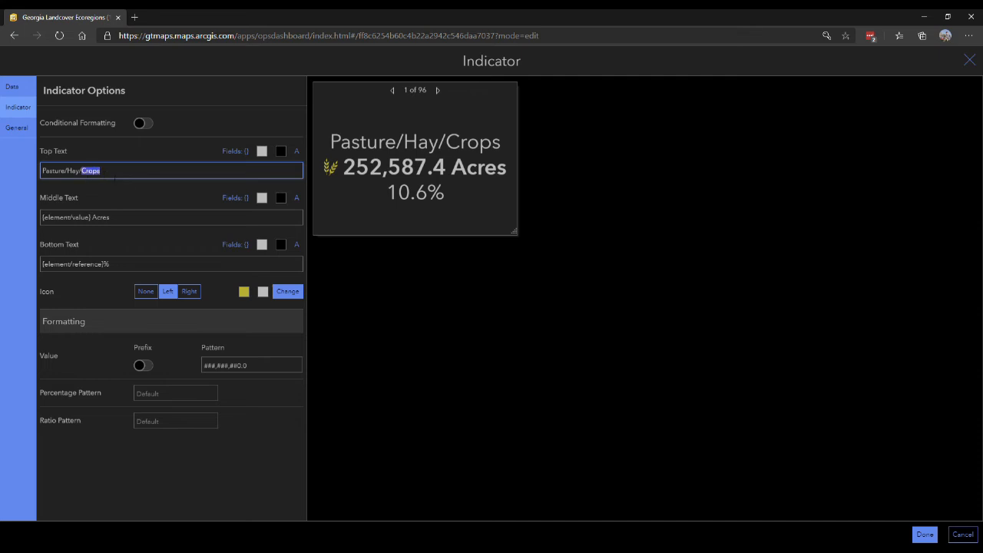
key("BackSpace")
key("BackSpace")
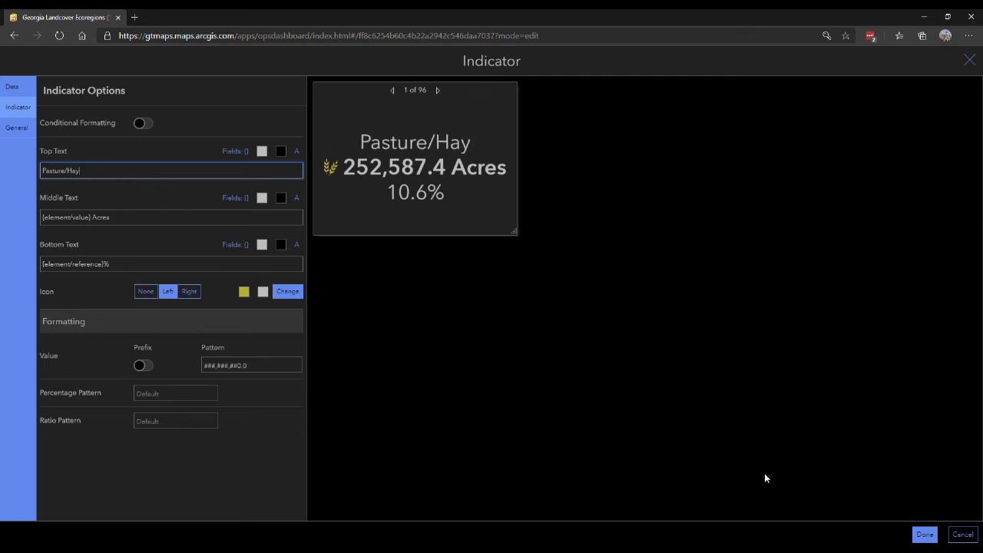
left_click(926, 535)
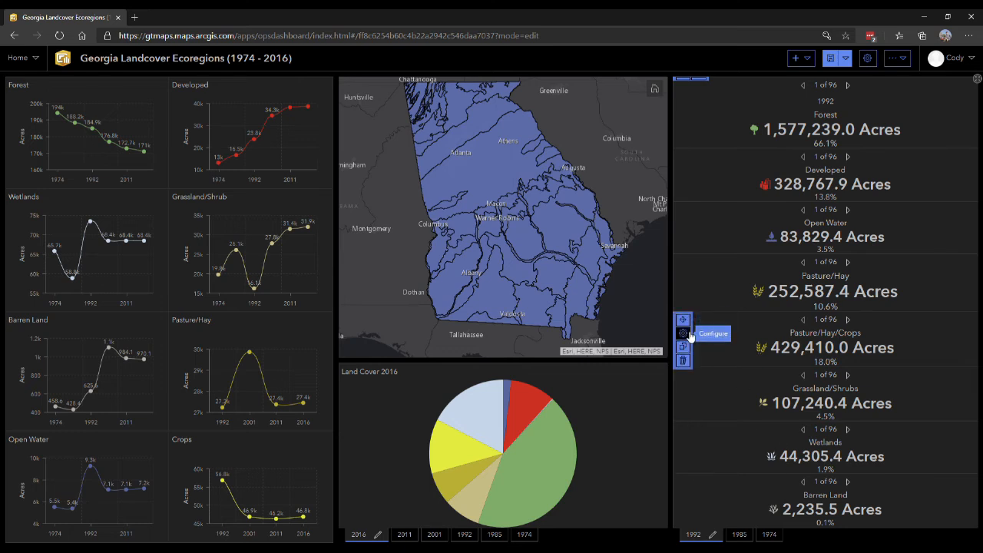
Set the 1992 tab's remaining Pasture/Hay/Crops indicator to value field Crops1992 and reference field PercentCrops1992
left_click(690, 334)
left_click(235, 225)
scroll(212, 300, "down", 5)
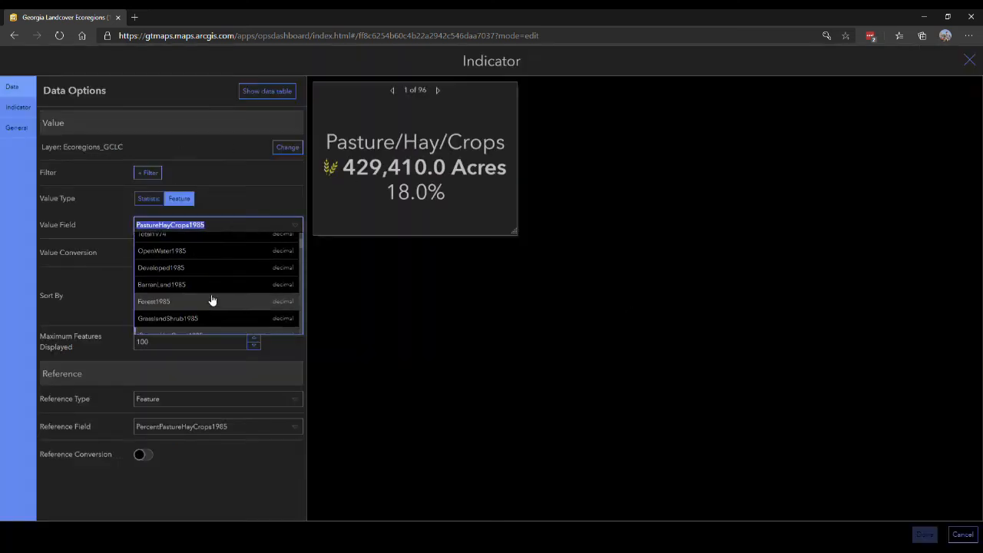
scroll(220, 301, "down", 3)
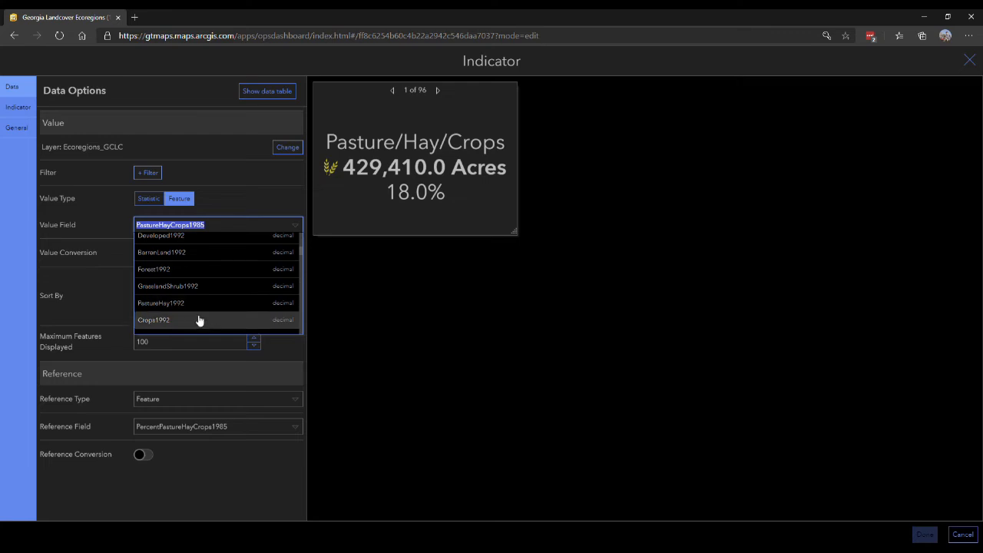
left_click(198, 321)
left_click(242, 427)
scroll(229, 476, "down", 5)
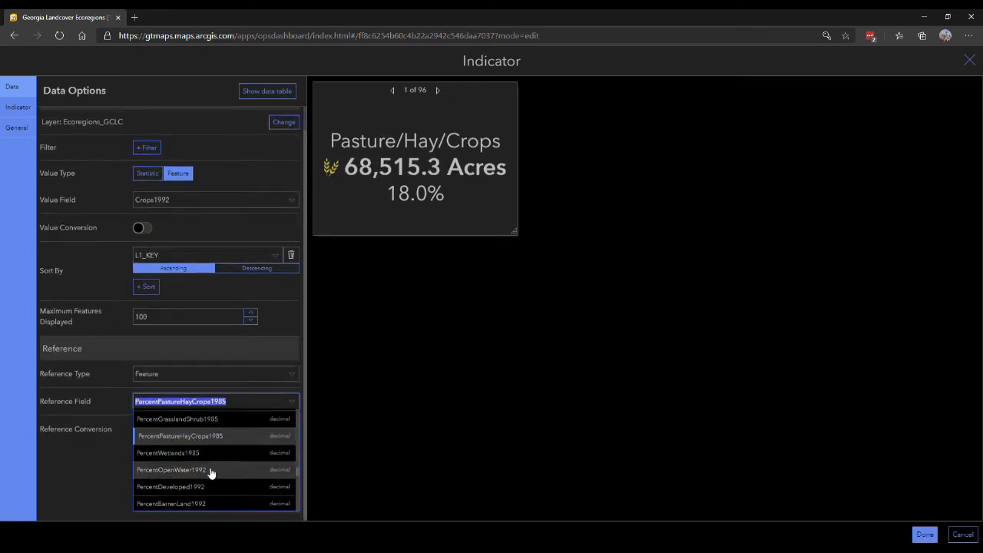
scroll(231, 475, "down", 1)
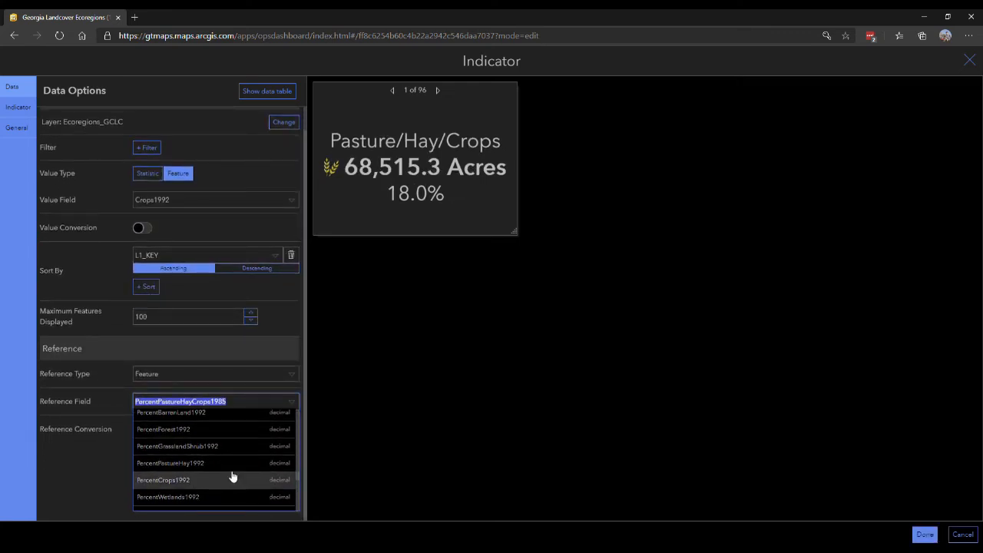
left_click(206, 482)
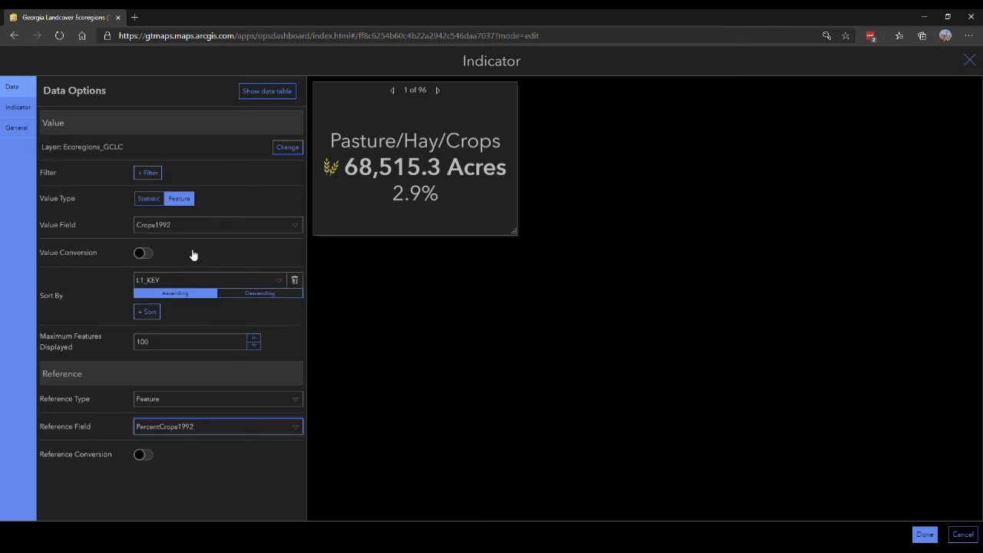
Shorten that indicator's top text to Crops, change its icon to a brighter yellow and apply the configuration
left_click(19, 108)
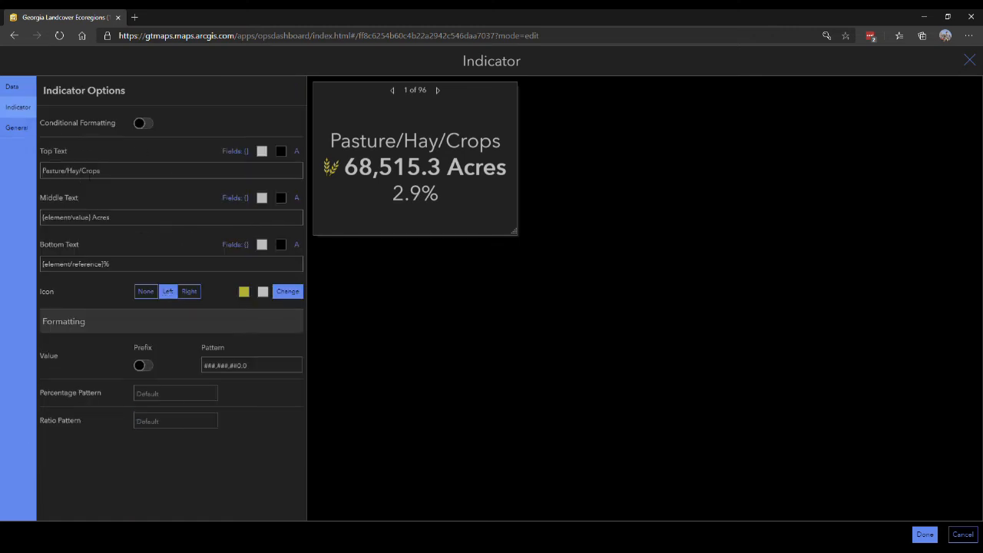
key("BackSpace")
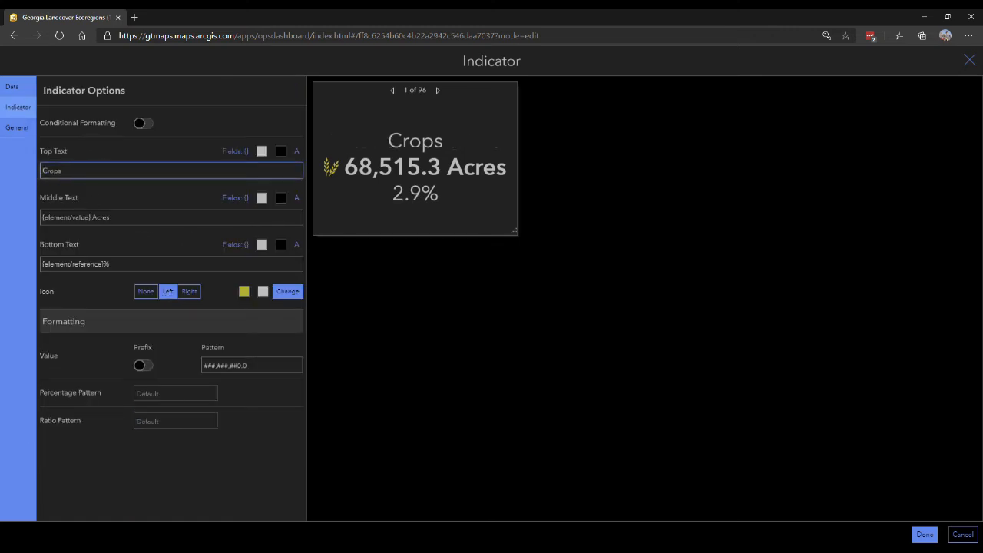
left_click(244, 292)
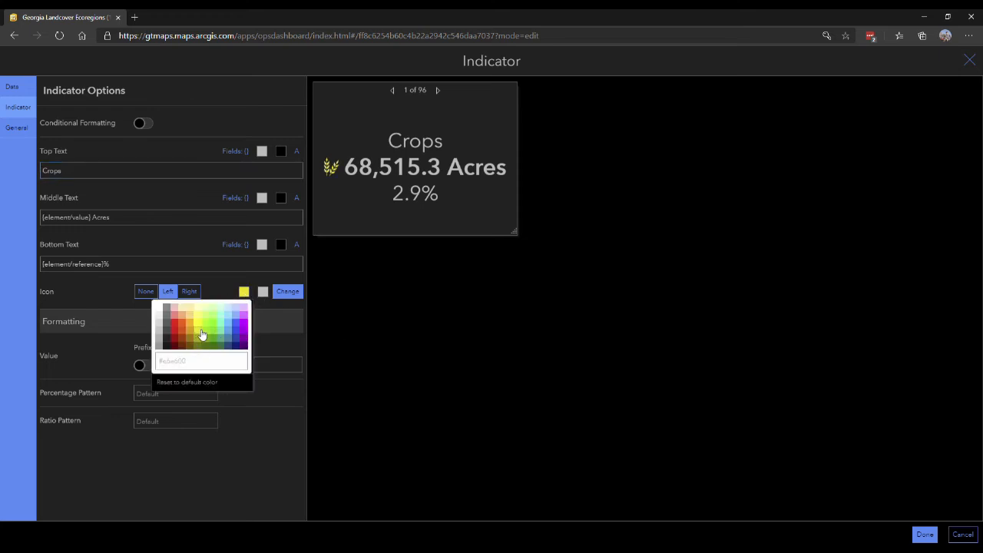
left_click(290, 329)
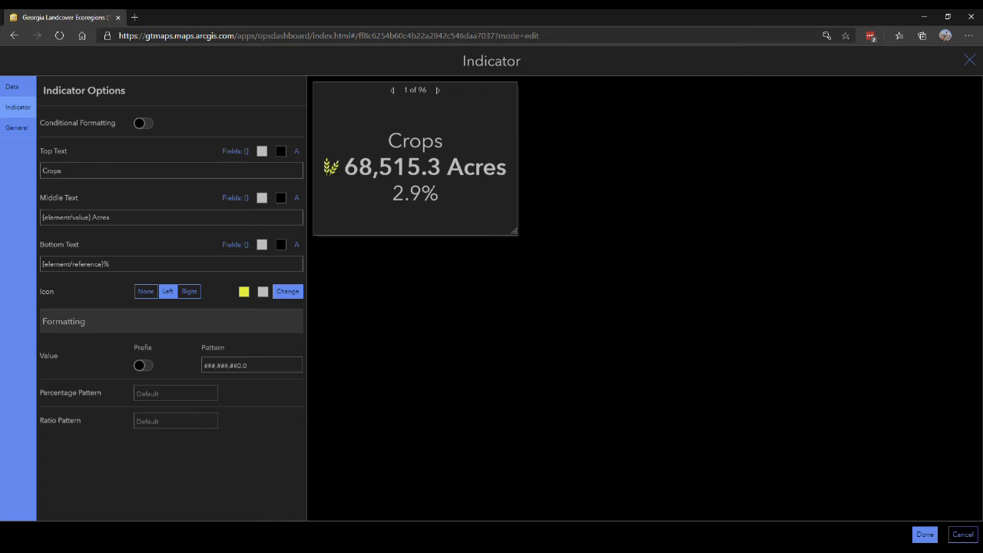
left_click(924, 534)
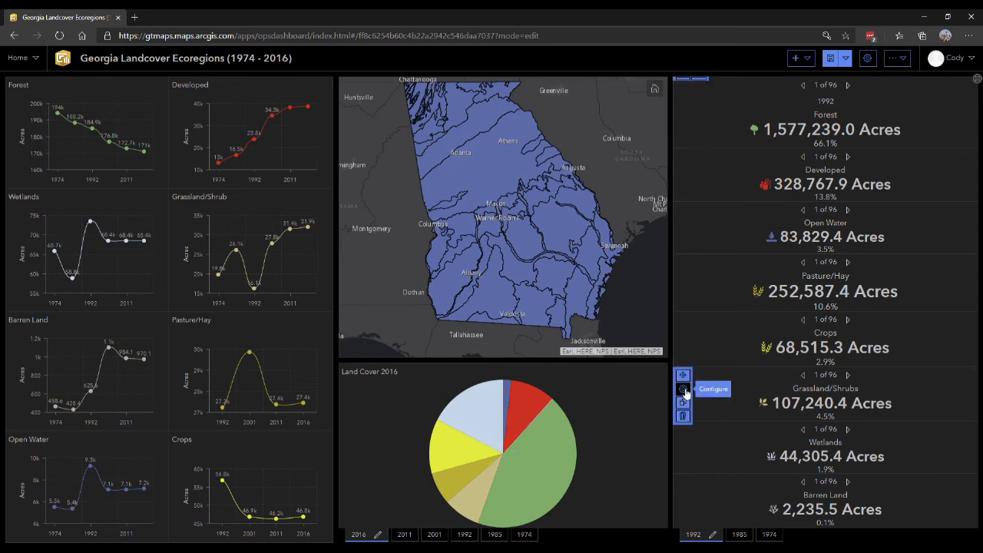
Switch the 1992 tab's Grassland/Shrubs indicator to value field GrasslandShrub1992
left_click(678, 390)
left_click(215, 225)
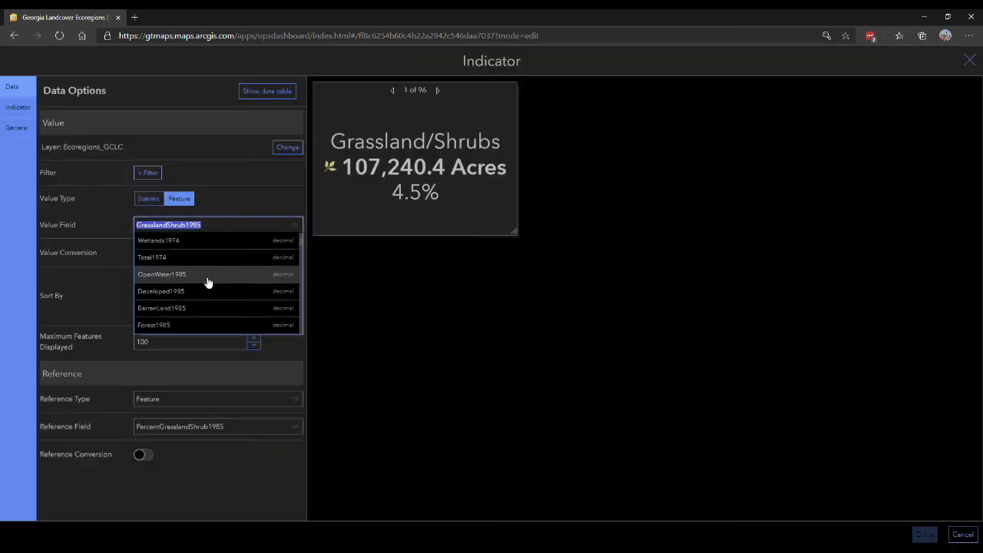
scroll(205, 283, "down", 5)
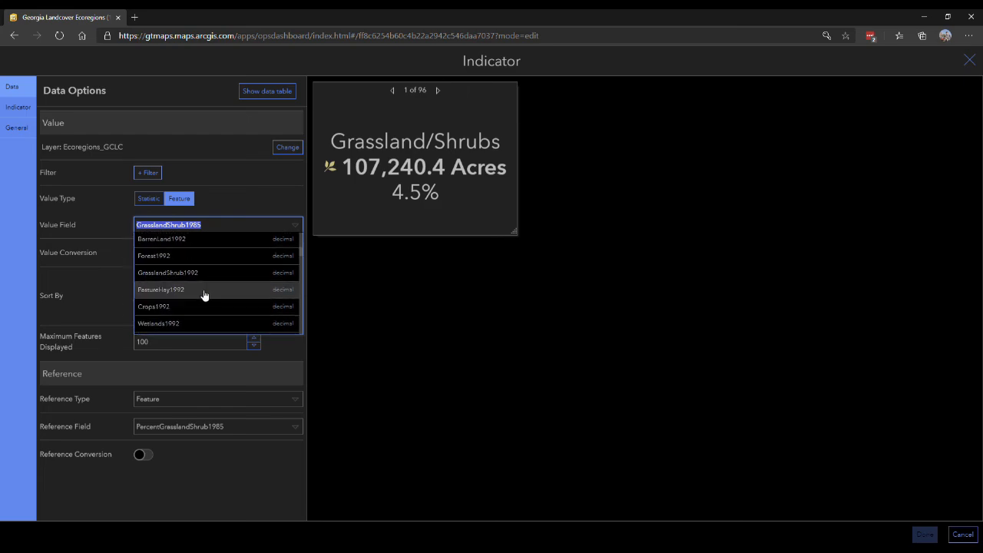
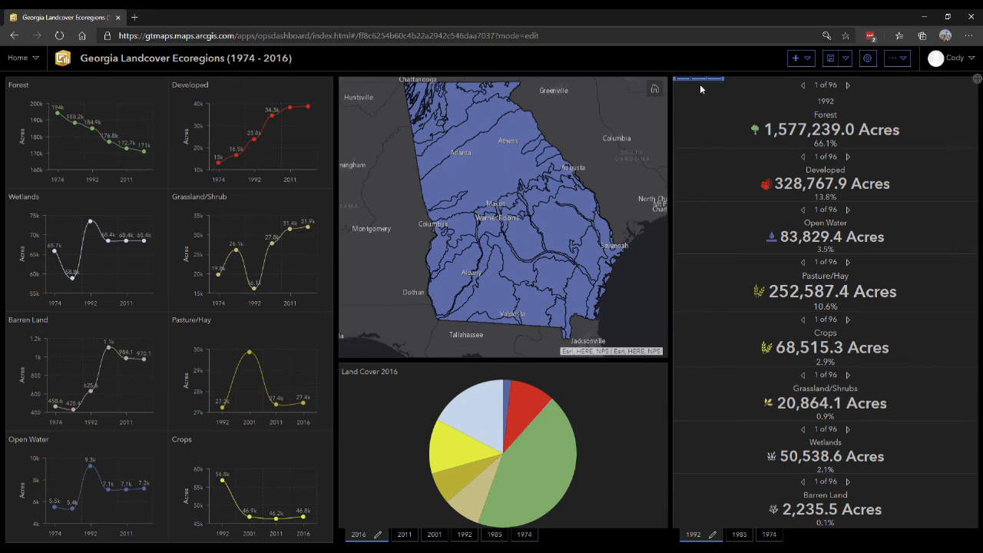
Duplicate the 1992 tab's Forest, Developed, Open Water and Pasture/Hay indicators
left_click(683, 112)
left_click(837, 184)
left_click(915, 237)
left_click(955, 290)
Stack the four duplicated indicators into one column in the order Forest, Developed, Open Water, Pasture/Hay
mouse_move(750, 86)
left_click_drag(751, 86, 884, 529)
left_click_drag(574, 86, 859, 524)
mouse_move(17, 85)
left_click_drag(17, 86, 828, 536)
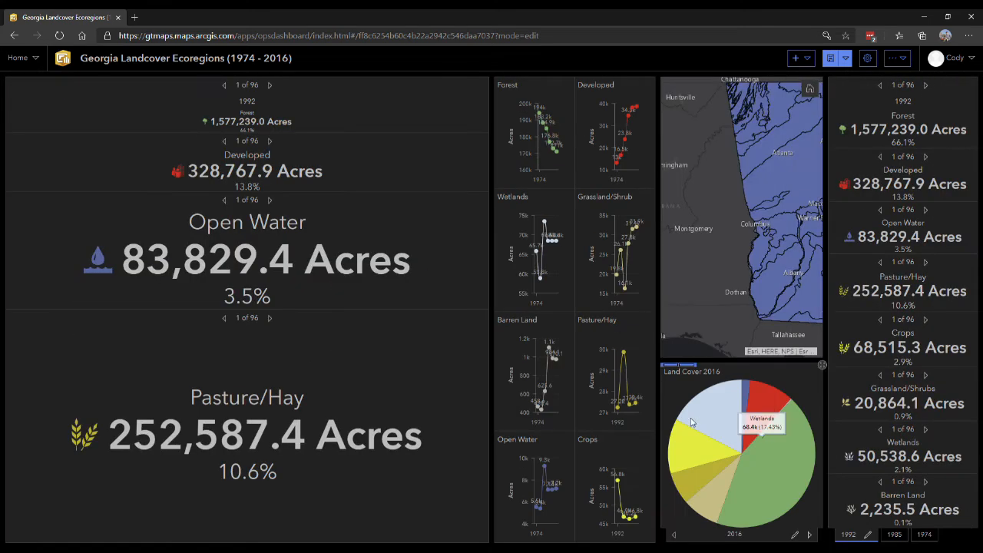
Duplicate the 1992 tab's Crops, Grassland/Shrubs, Wetlands and Barren Land indicators
left_click(838, 348)
left_click(919, 405)
left_click(956, 460)
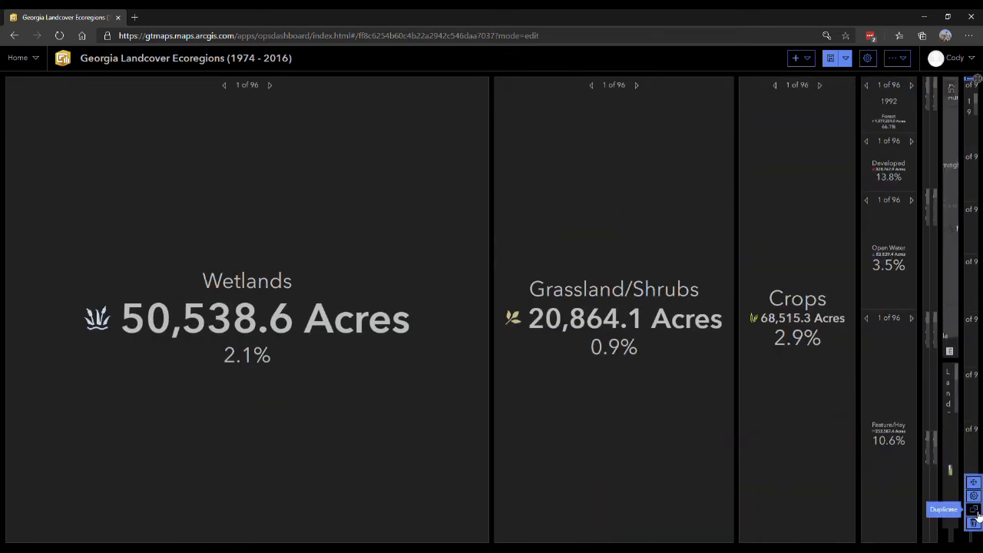
left_click(976, 511)
Stack the Crops, Grassland/Shrubs, Wetlands and Barren Land duplicates beneath Pasture/Hay in the new indicator column
left_click_drag(873, 86, 928, 521)
mouse_move(801, 86)
left_click_drag(801, 86, 938, 534)
left_click_drag(619, 86, 925, 547)
left_click_drag(17, 85, 902, 546)
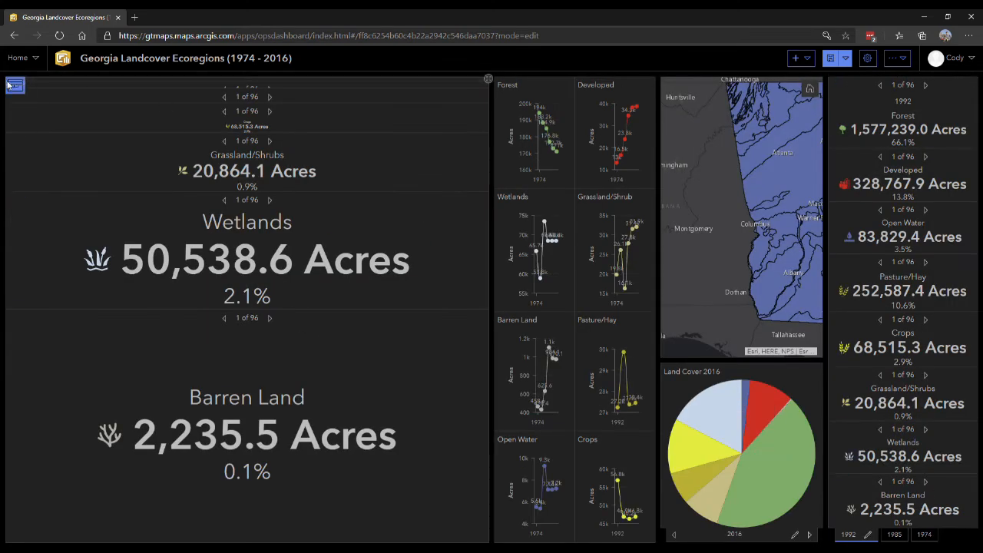
Spread out the row heights of the new indicator column and dock it on the far side of the tabbed 1992 column
left_click_drag(283, 310, 284, 487)
left_click_drag(285, 192, 286, 445)
left_click_drag(287, 133, 289, 389)
left_click_drag(291, 104, 298, 321)
left_click_drag(304, 90, 298, 188)
left_click_drag(17, 86, 980, 311)
Resize the new column's rows from Forest through Crops to match the heights in the adjacent 1992 column
left_click_drag(706, 184, 709, 149)
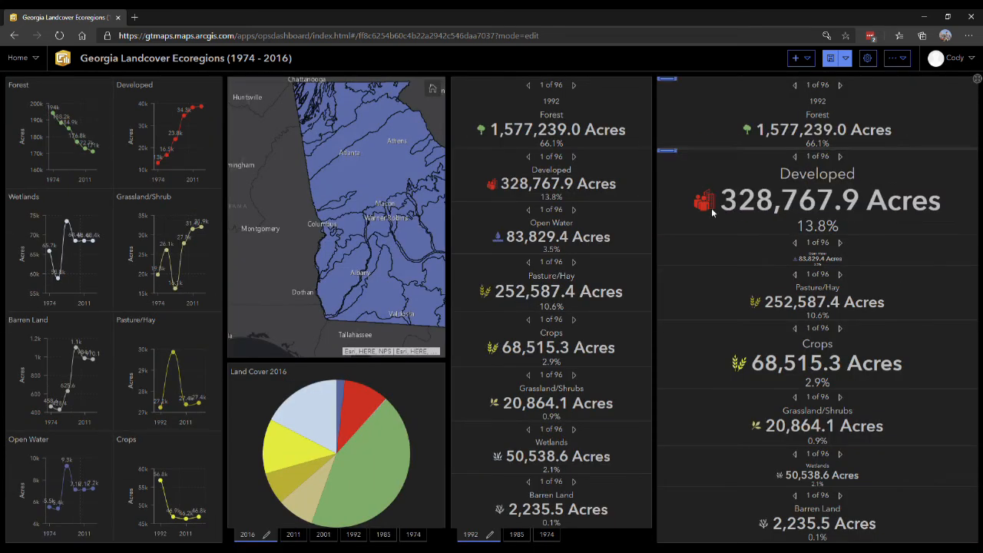
left_click_drag(714, 234, 716, 206)
left_click_drag(716, 269, 715, 256)
left_click_drag(714, 322, 711, 313)
left_click_drag(710, 391, 707, 370)
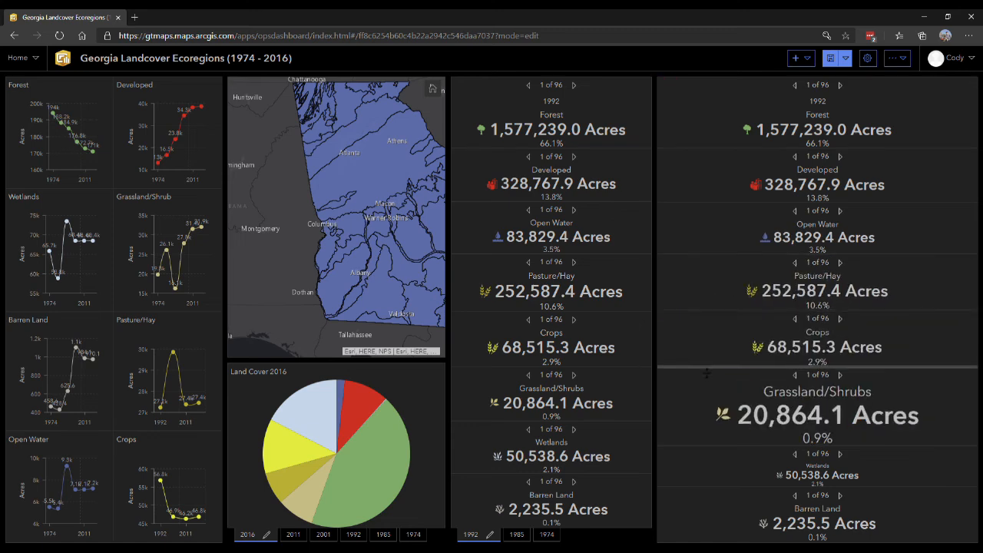
Finish evening out the copied indicators' heights and stack them as the first tab of the yearly group, named 2001
left_click_drag(706, 450, 706, 427)
left_click_drag(704, 492, 705, 475)
left_click_drag(667, 86, 550, 303)
left_click_drag(802, 535, 705, 540)
left_click(718, 537)
type("2001")
left_click(707, 447)
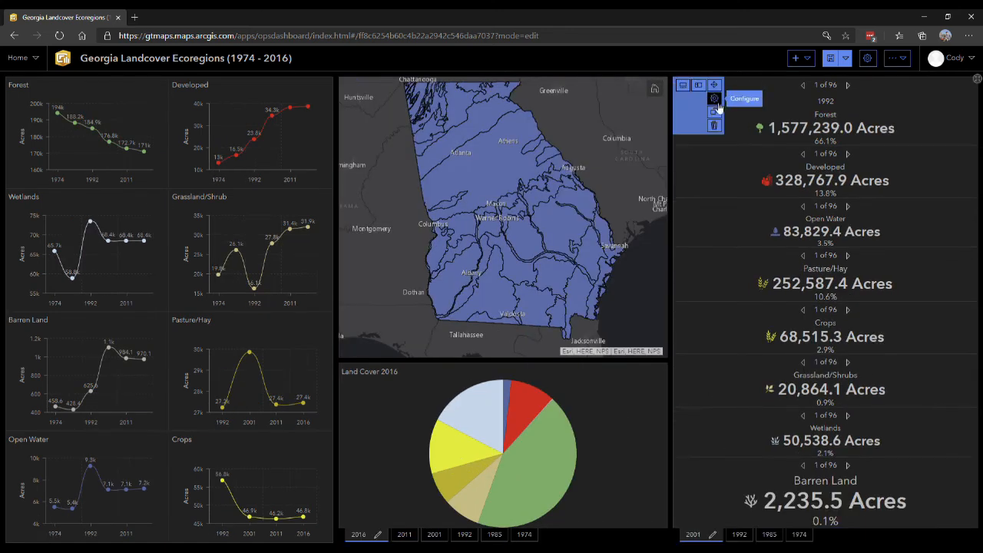
Set the 2001 Forest indicator's value field to Forest2001 and its reference field to PercentForestLand2001
left_click(716, 100)
left_click(181, 225)
scroll(188, 308, "down", 2)
left_click(157, 291)
left_click(215, 340)
left_click(228, 466)
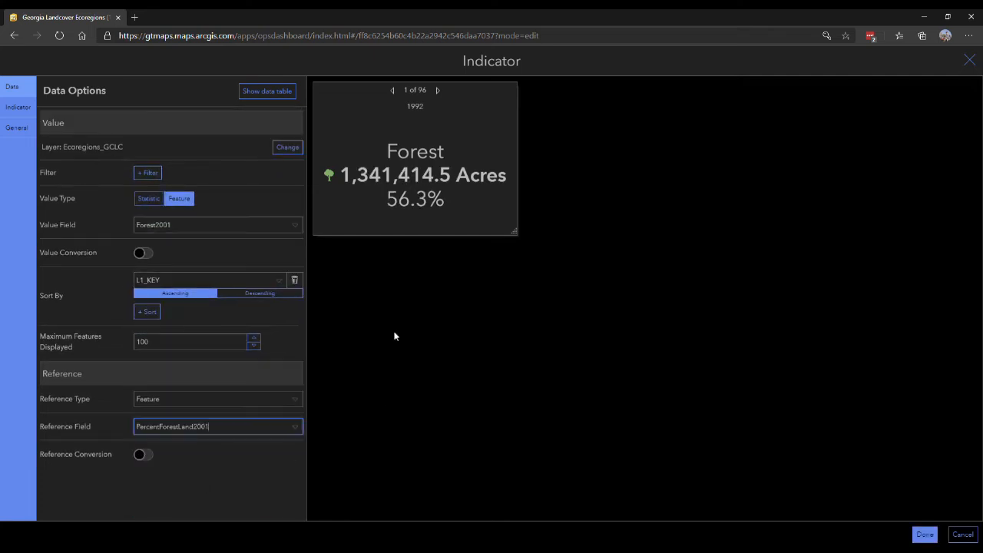
Change the Forest indicator's year title to 2001 and apply the configuration
left_click(16, 128)
double_click(170, 206)
type("2001")
left_click(925, 534)
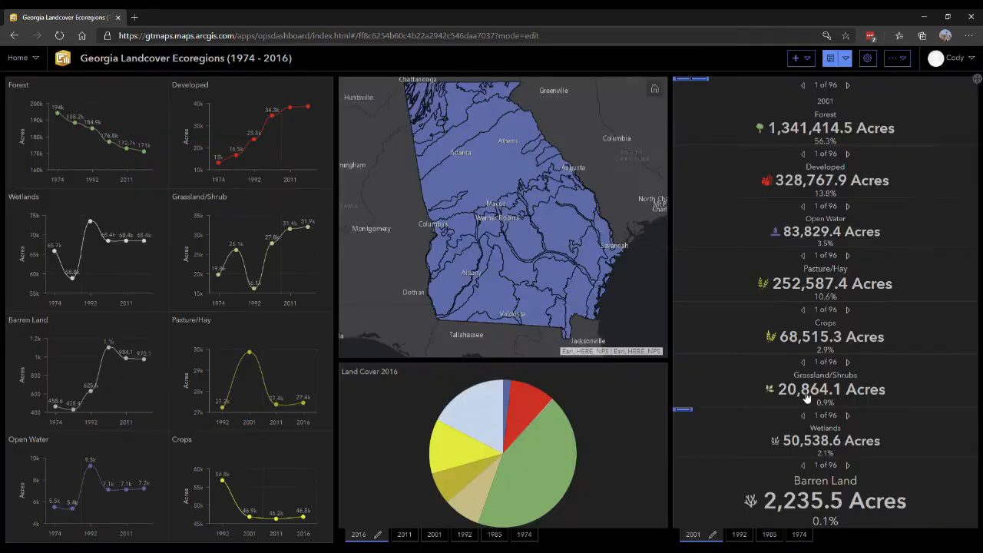
Set the Developed indicator's value field to Developed2001 and its reference field to the 2001 developed percentage
left_click(684, 168)
left_click(188, 225)
scroll(209, 277, "down", 2)
left_click(189, 274)
left_click(246, 427)
scroll(266, 464, "down", 2)
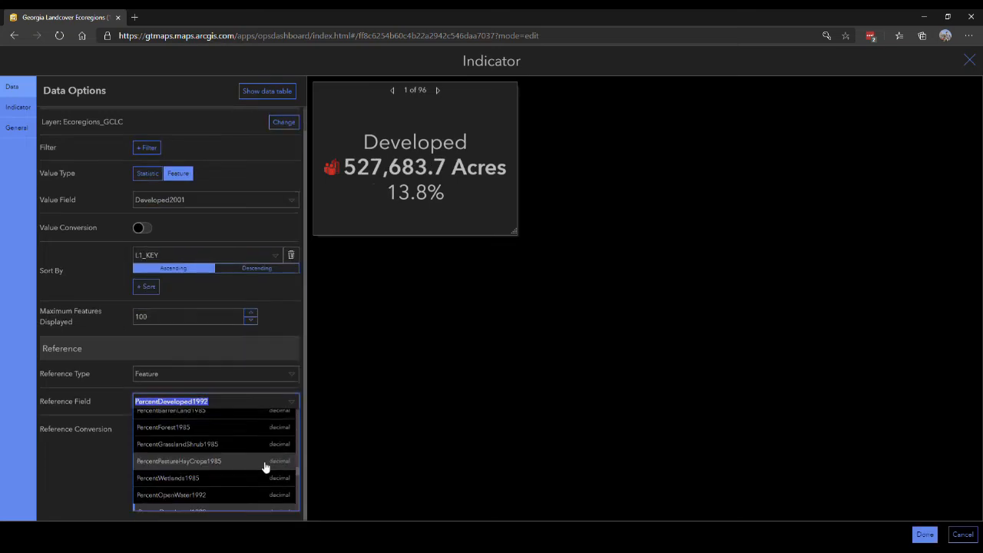
left_click(205, 452)
left_click(925, 534)
Switch the Open Water indicator's value and percentage reference fields to the 2001 open water fields
left_click(688, 222)
left_click(223, 226)
scroll(231, 271, "down", 4)
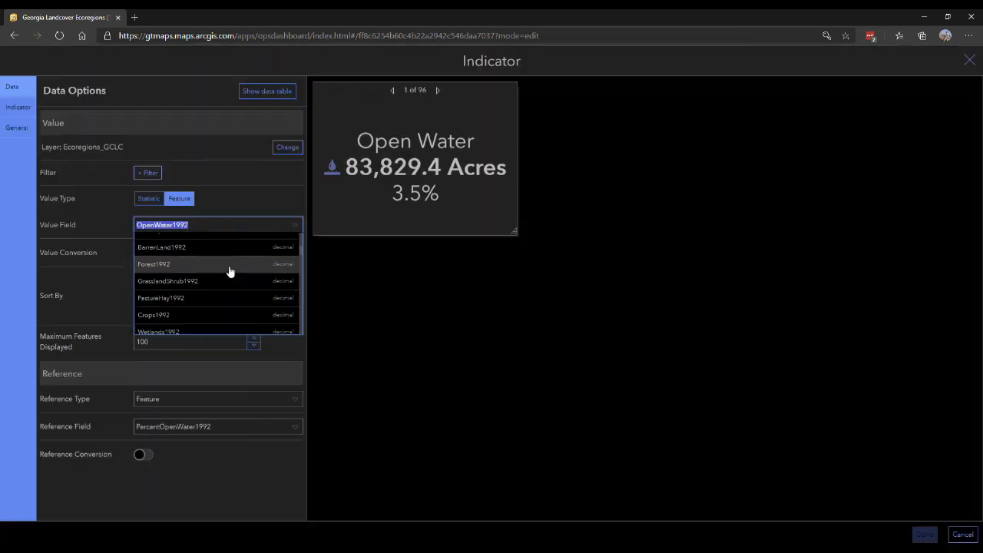
left_click(229, 272)
left_click(231, 427)
scroll(220, 462, "down", 6)
left_click(216, 452)
left_click(925, 534)
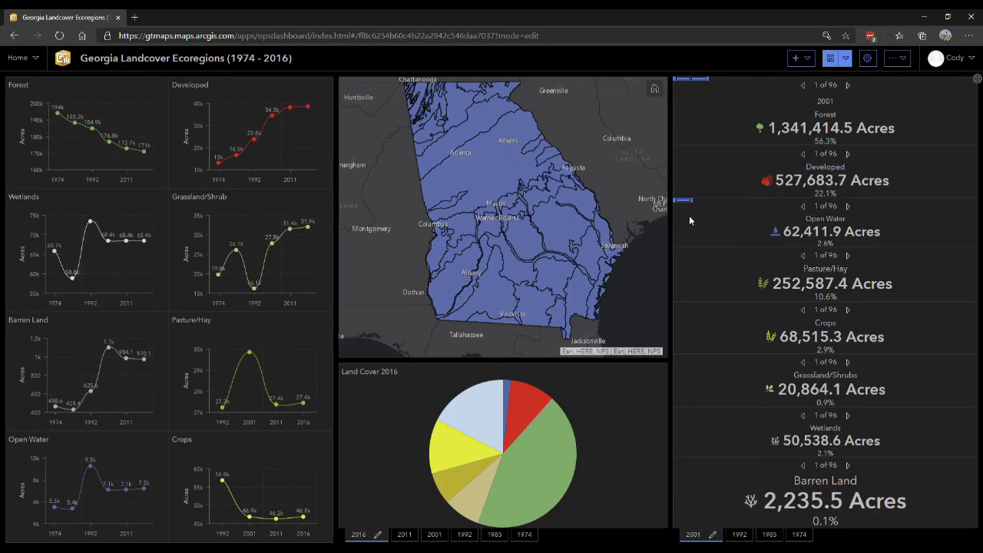
Switch the Pasture/Hay indicator's value and percentage reference fields to their 2001 fields
left_click(682, 272)
left_click(223, 225)
scroll(225, 286, "down", 5)
left_click(226, 288)
left_click(232, 427)
scroll(215, 464, "down", 6)
left_click(211, 465)
left_click(925, 534)
Switch the Crops indicator's value and percentage reference fields to their 2001 fields
left_click(683, 330)
left_click(222, 225)
scroll(215, 285, "down", 4)
left_click(214, 291)
left_click(225, 427)
scroll(225, 485, "down", 5)
left_click(215, 494)
left_click(925, 533)
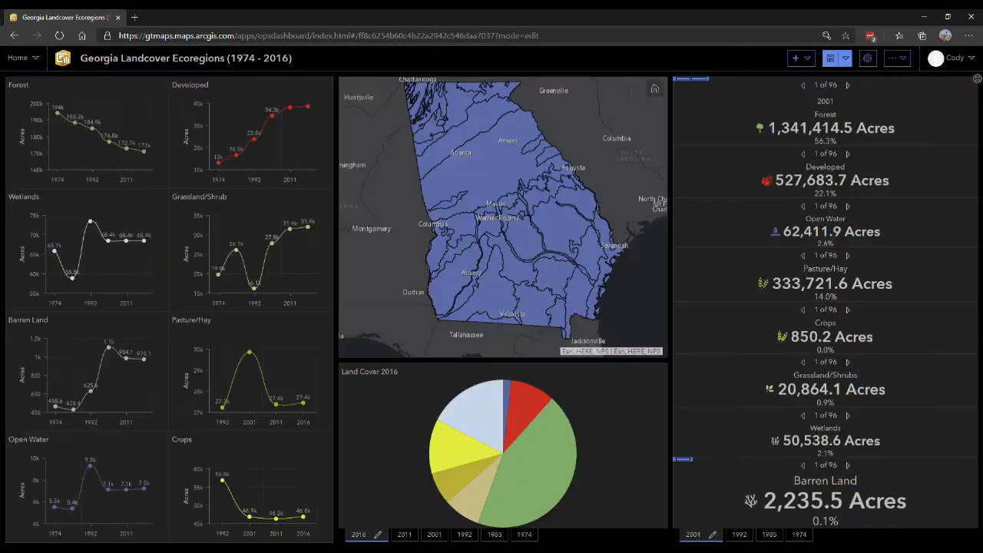
Switch the Grassland/Shrubs indicator's value and percentage reference fields to their 2001 fields
left_click(683, 376)
left_click(223, 226)
scroll(226, 280, "down", 4)
left_click(226, 281)
left_click(235, 427)
scroll(247, 469, "down", 5)
left_click(248, 468)
left_click(925, 534)
Switch the Wetlands indicator's value and percentage reference fields to their 2001 fields
left_click(679, 421)
left_click(221, 225)
scroll(219, 292, "down", 4)
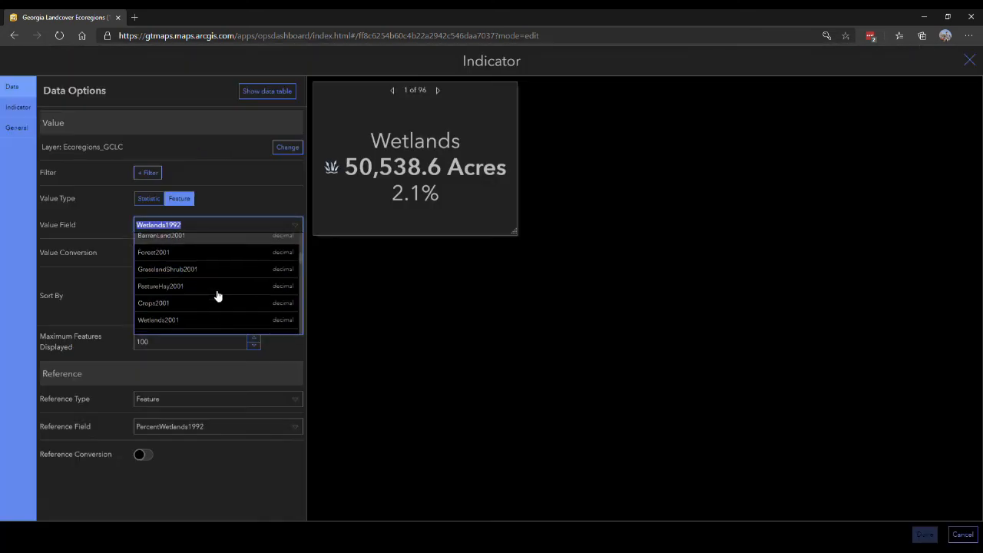
left_click(220, 292)
left_click(218, 426)
left_click(241, 463)
left_click(925, 534)
Set the Barren Land indicator's value field to BarrenLand2001 and its reference field to PercentBarrenLand2001
left_click(679, 476)
left_click(223, 225)
scroll(215, 299, "down", 2)
left_click(215, 299)
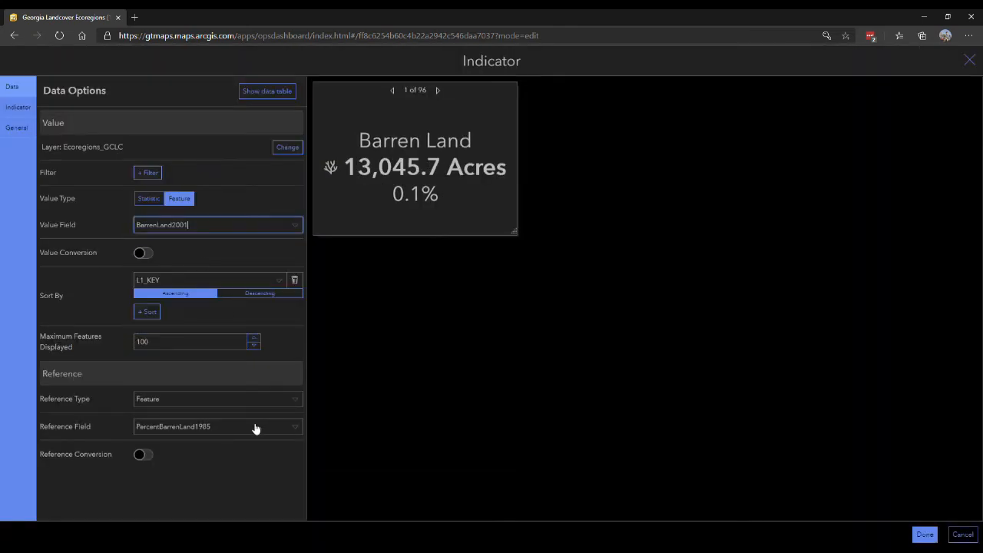
left_click(254, 427)
scroll(243, 474, "down", 3)
left_click(209, 465)
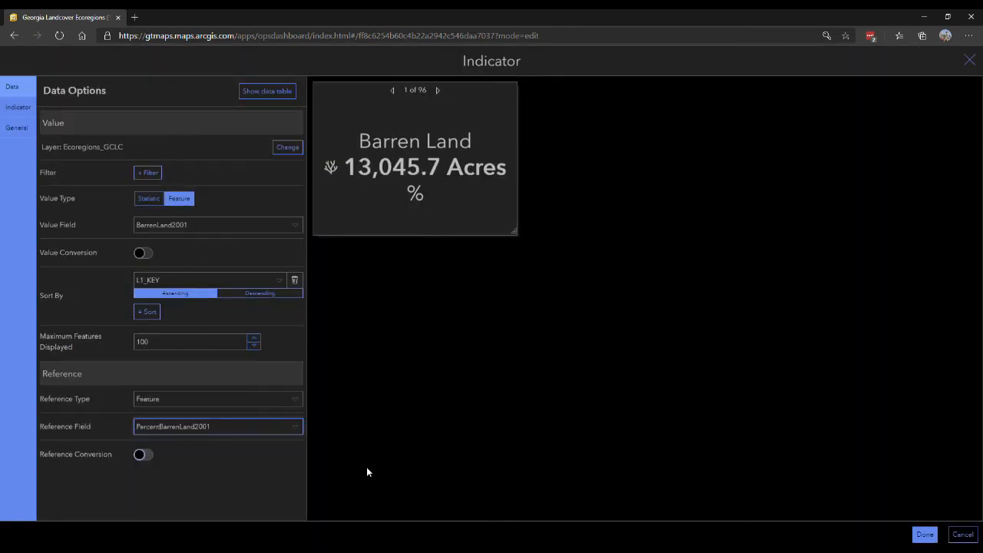
left_click(925, 534)
In the 1992 group, correct the Barren Land indicator's value and percentage reference fields from 1985 to 1992
left_click(739, 535)
left_click(684, 496)
left_click(232, 428)
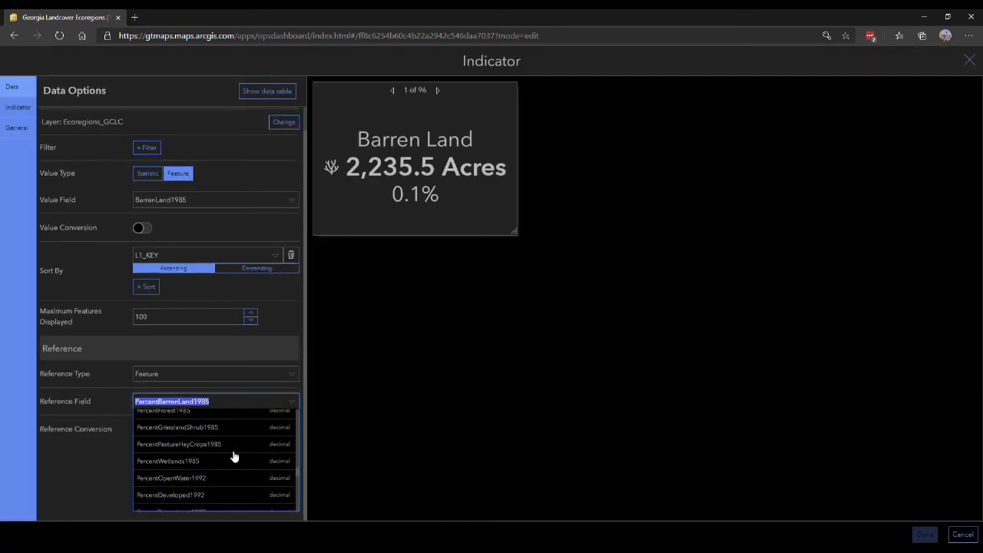
scroll(233, 453, "down", 1)
left_click(231, 447)
left_click(223, 226)
scroll(228, 287, "down", 1)
left_click(228, 288)
left_click(925, 534)
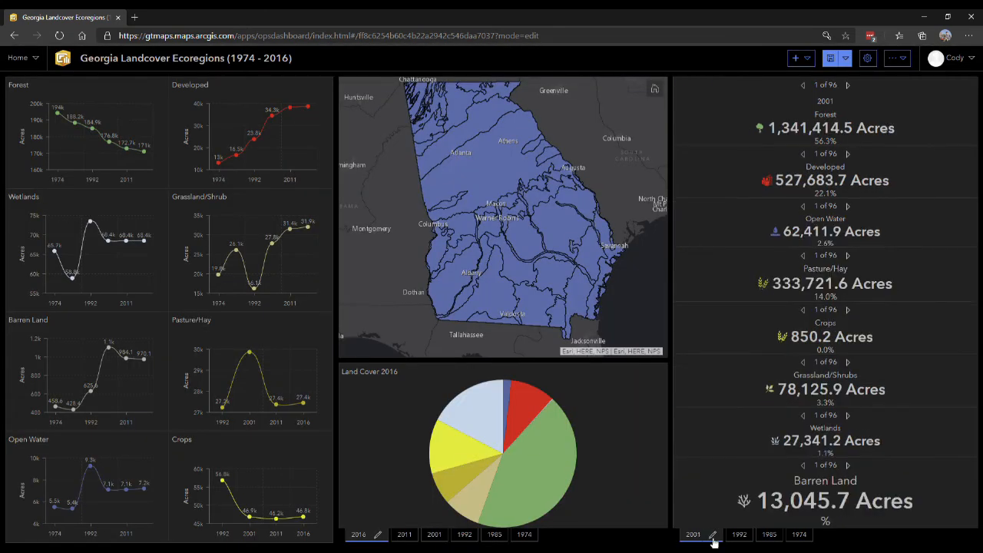
Set the No Value label of the 2001 Barren Land indicator to 0 and open its No Data label for editing
left_click(724, 535)
left_click(770, 536)
left_click(723, 534)
left_click(695, 536)
left_click(687, 479)
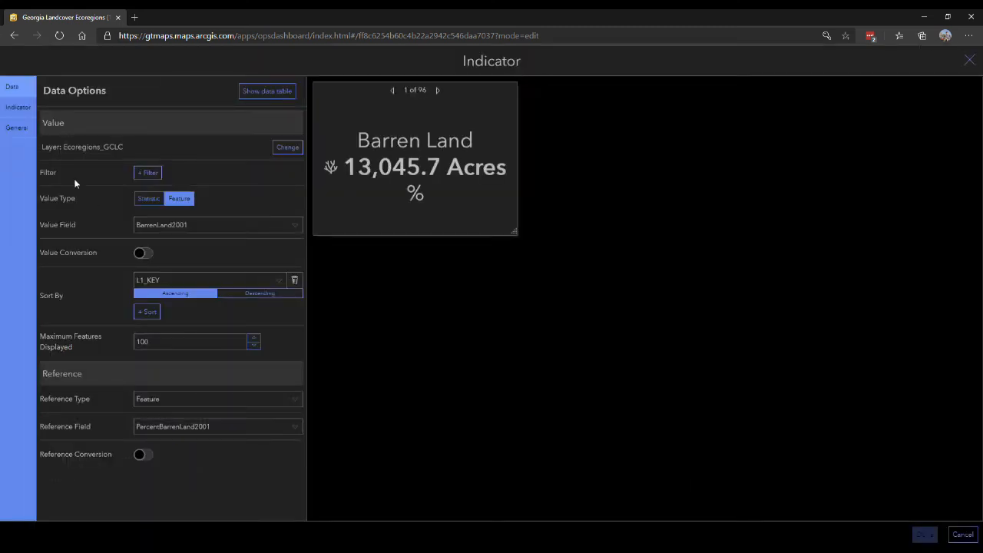
left_click(13, 109)
left_click(16, 127)
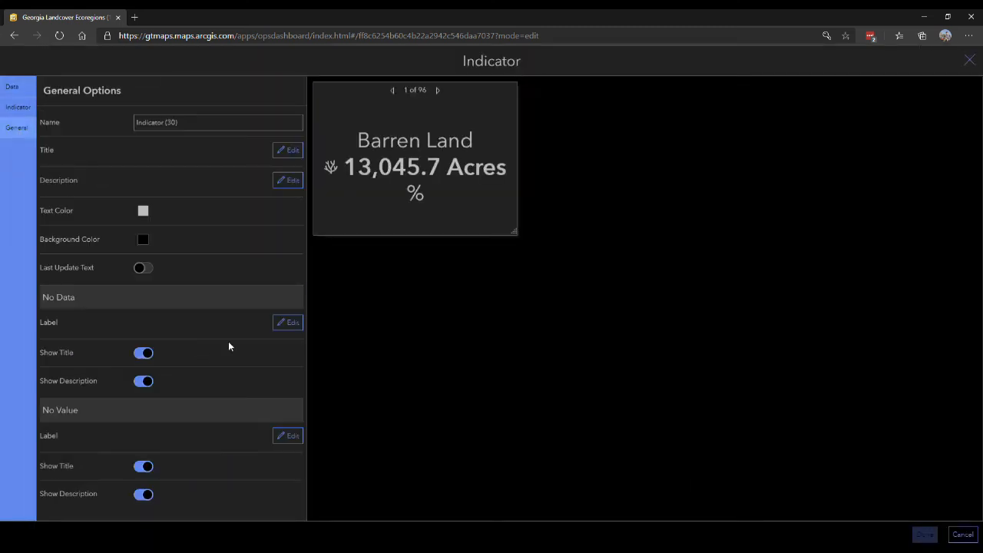
left_click(289, 436)
scroll(287, 436, "down", 2)
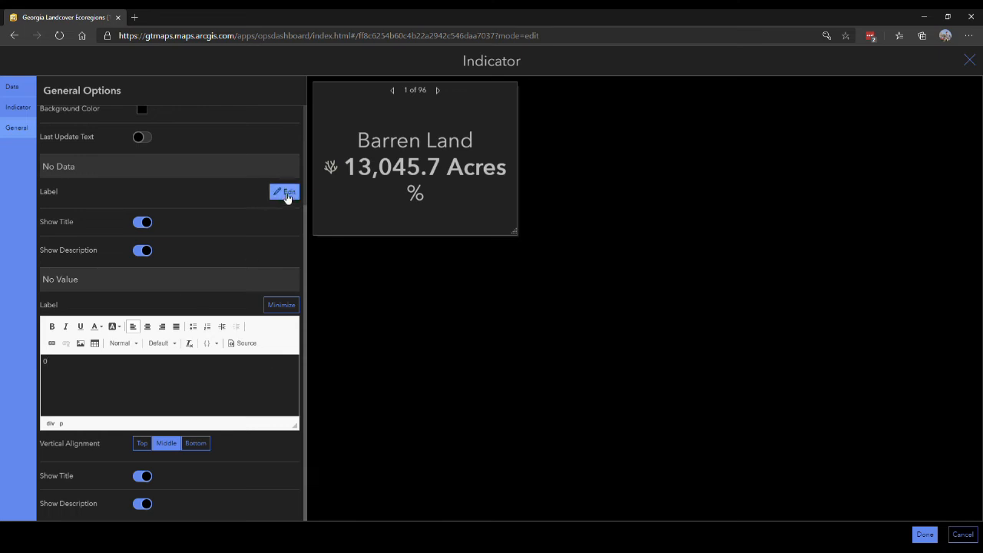
left_click(285, 192)
scroll(194, 179, "down", 2)
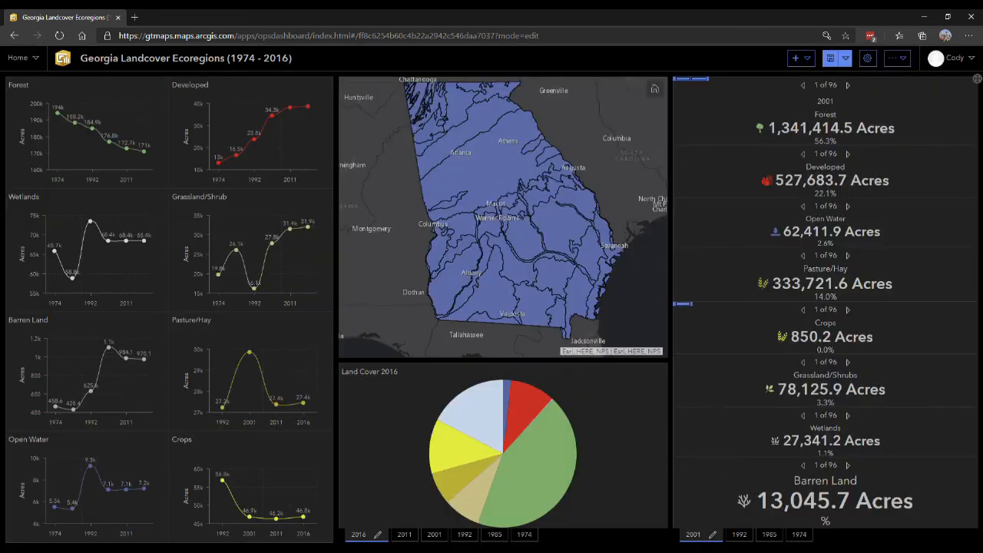
Enlarge the 2001 Wetlands indicator slightly, then duplicate the Forest, Developed and Open Water indicators into a separate column
left_click_drag(813, 459, 813, 471)
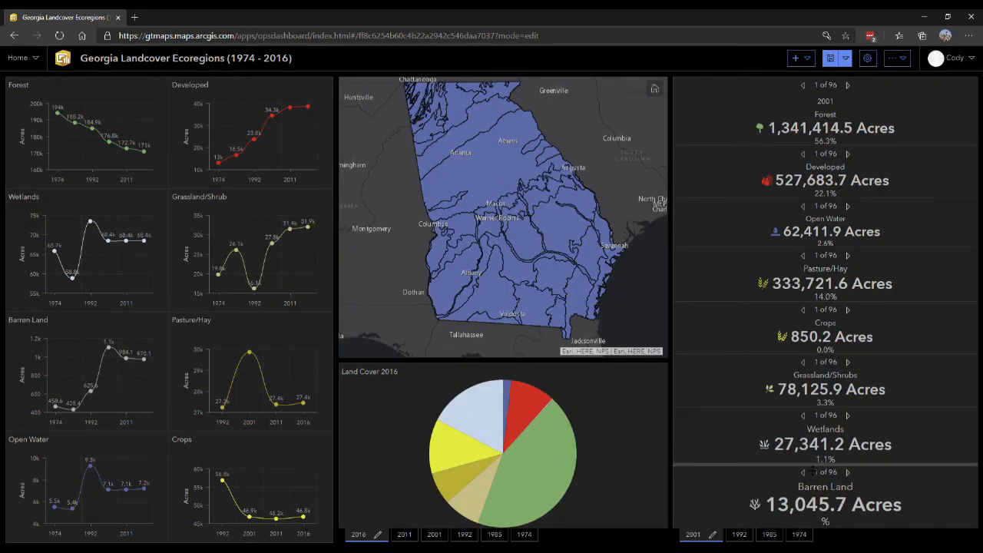
mouse_move(715, 85)
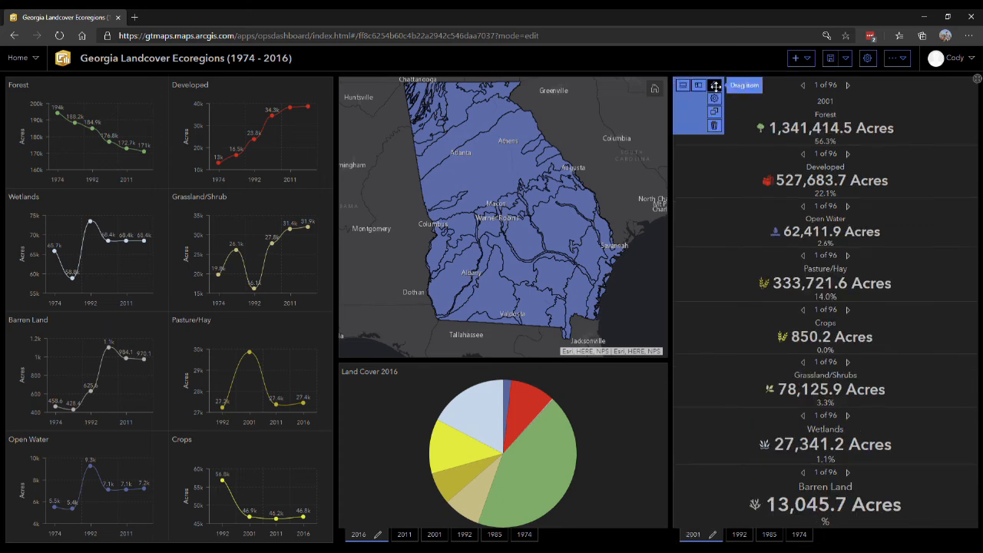
left_click(715, 112)
left_click(838, 181)
mouse_move(916, 208)
left_click(915, 232)
mouse_move(506, 86)
left_click_drag(506, 86, 798, 528)
left_click_drag(666, 86, 362, 117)
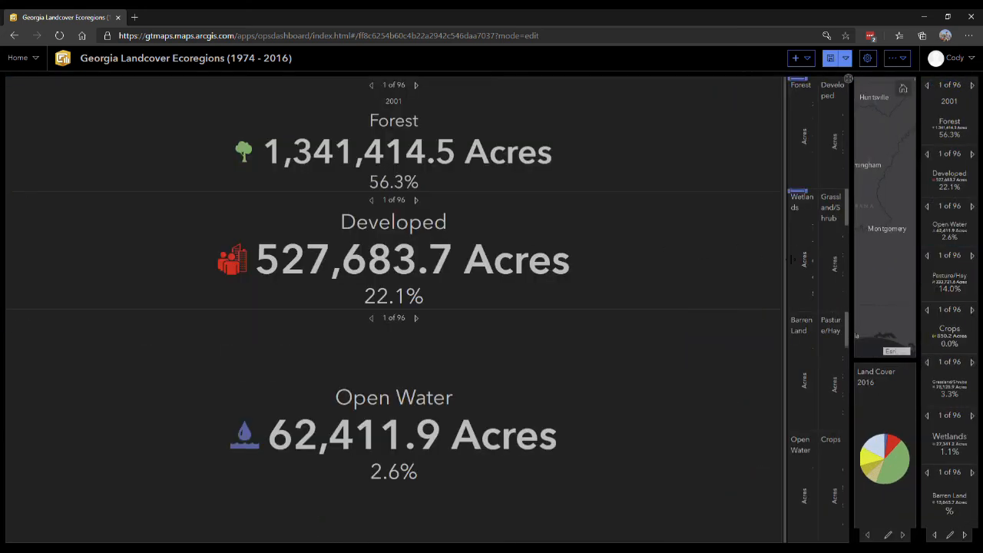
Duplicate the 2001 Pasture/Hay and Crops indicators and add the copies below Open Water in the new column
left_click(935, 286)
left_click(966, 337)
left_click_drag(503, 87, 797, 478)
mouse_move(15, 86)
left_click_drag(15, 86, 721, 482)
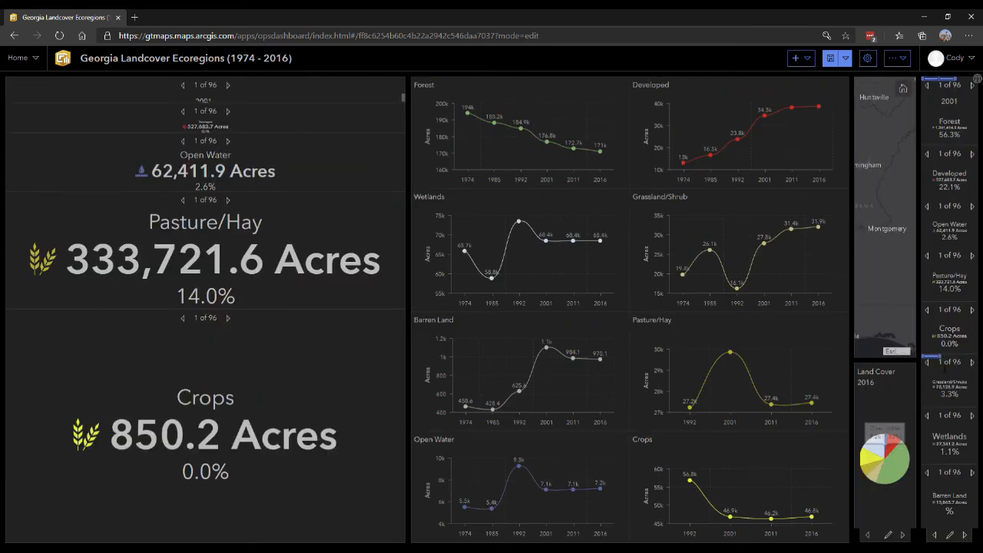
Duplicate the 2001 Grassland/Shrubs, Wetlands and Barren Land indicators and add the copies beneath Crops in the new column
left_click(940, 396)
left_click_drag(503, 85, 686, 472)
left_click(934, 501)
left_click_drag(15, 86, 578, 502)
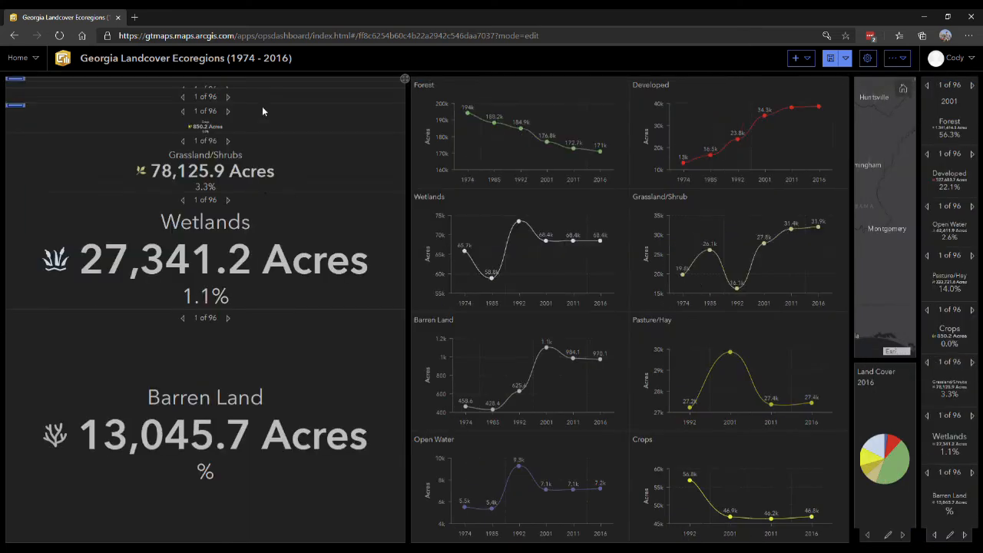
Lower the borders between the copied indicators to give the squeezed upper ones more height
left_click_drag(260, 193, 261, 272)
left_click_drag(261, 135, 261, 246)
left_click_drag(259, 102, 255, 191)
left_click_drag(255, 82, 255, 167)
left_click_drag(255, 79, 255, 144)
Move the copied indicator column to the far side of the 2001 group and narrow the line chart column
left_click_drag(16, 86, 976, 338)
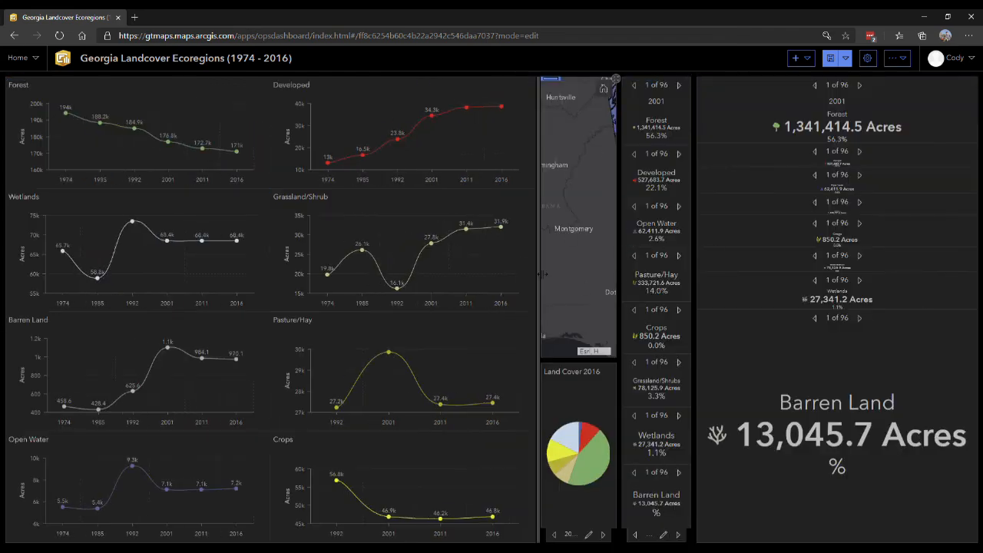
left_click_drag(540, 277, 277, 282)
left_click_drag(623, 293, 520, 291)
Even out the eight copied indicators' heights and stack them as the first tab of the yearly group, named 2011
left_click_drag(716, 144, 716, 147)
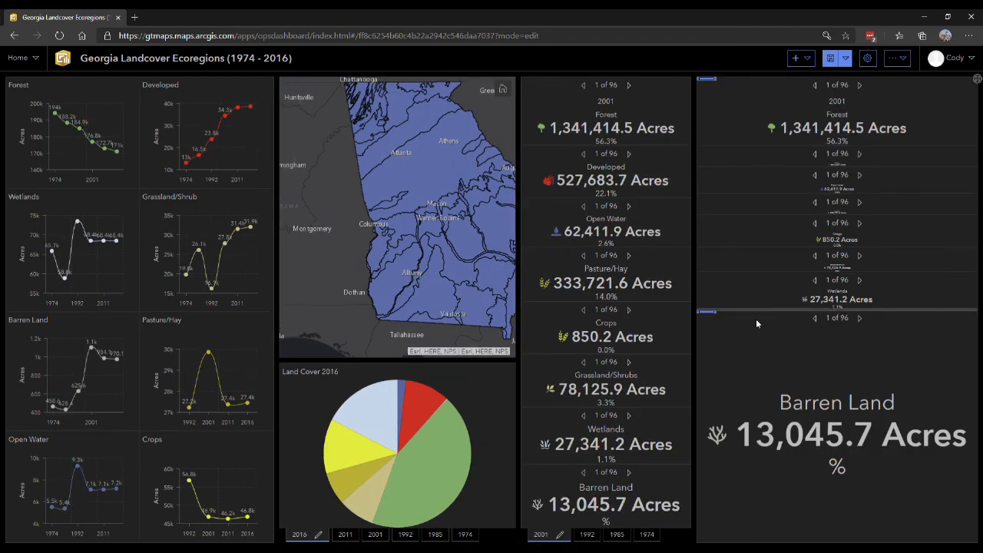
left_click_drag(758, 311, 753, 465)
left_click_drag(716, 273, 715, 410)
left_click_drag(716, 250, 718, 355)
left_click_drag(718, 218, 719, 303)
left_click_drag(721, 197, 724, 250)
left_click_drag(730, 170, 736, 199)
left_click_drag(760, 465, 763, 471)
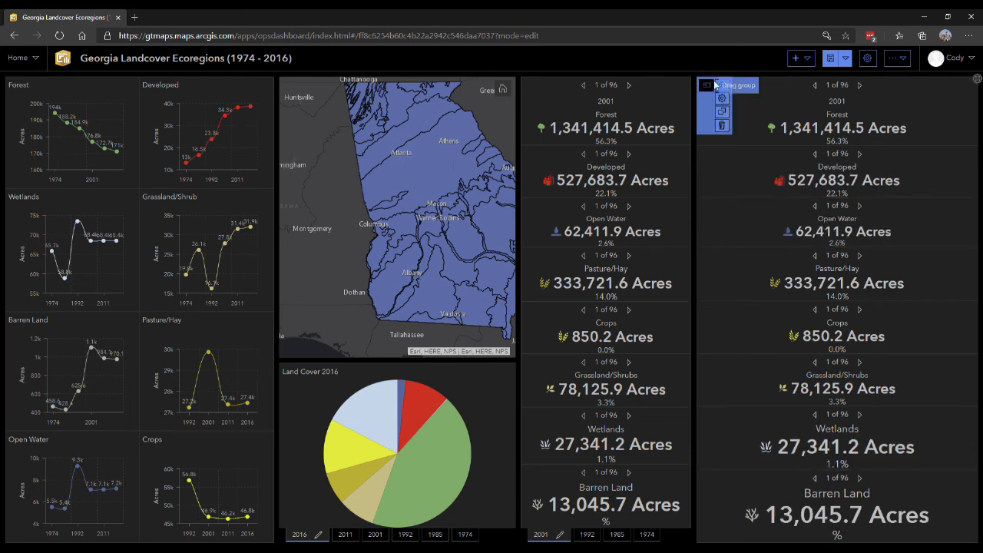
left_click_drag(708, 85, 607, 303)
left_click_drag(803, 536, 762, 539)
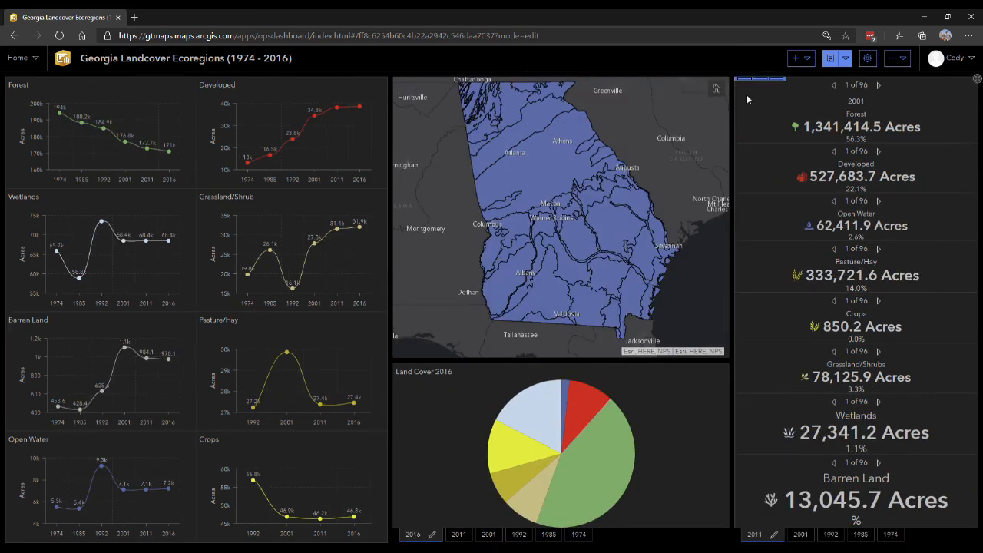
Set the 2011 Forest indicator's value field to Forest2011 and its reference field to the 2011 forest percentage
left_click(773, 106)
left_click(215, 224)
scroll(213, 266, "down", 2)
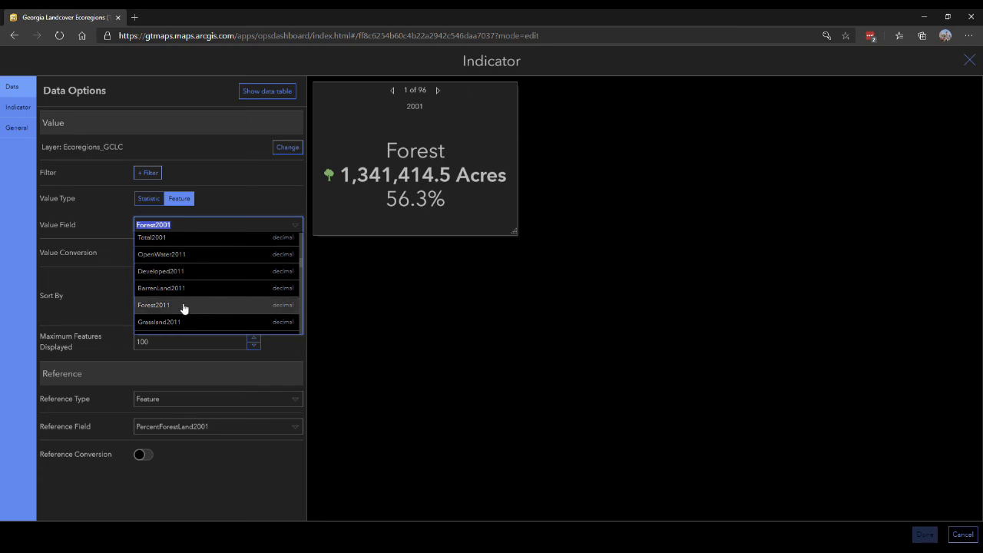
left_click(185, 308)
left_click(215, 427)
left_click(217, 469)
Change the Forest indicator's year title to 2011
left_click(17, 127)
left_click(284, 150)
left_click(210, 214)
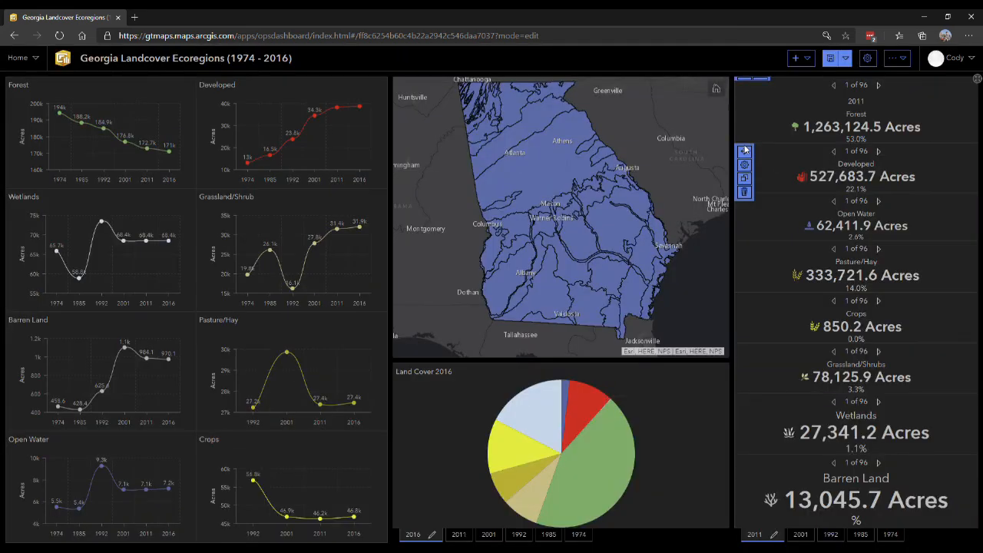
Switch the Developed indicator's value and percentage reference fields to their 2011 fields
left_click(747, 149)
left_click(211, 222)
left_click(209, 305)
left_click(237, 426)
scroll(228, 470, "down", 1)
left_click(228, 468)
left_click(933, 535)
Set the Open Water indicator's value field to OpenWater2011 and its reference field to PercentOpenWater2011
left_click(750, 222)
left_click(212, 225)
scroll(211, 284, "down", 1)
left_click(213, 281)
left_click(219, 426)
scroll(230, 465, "down", 1)
left_click(231, 467)
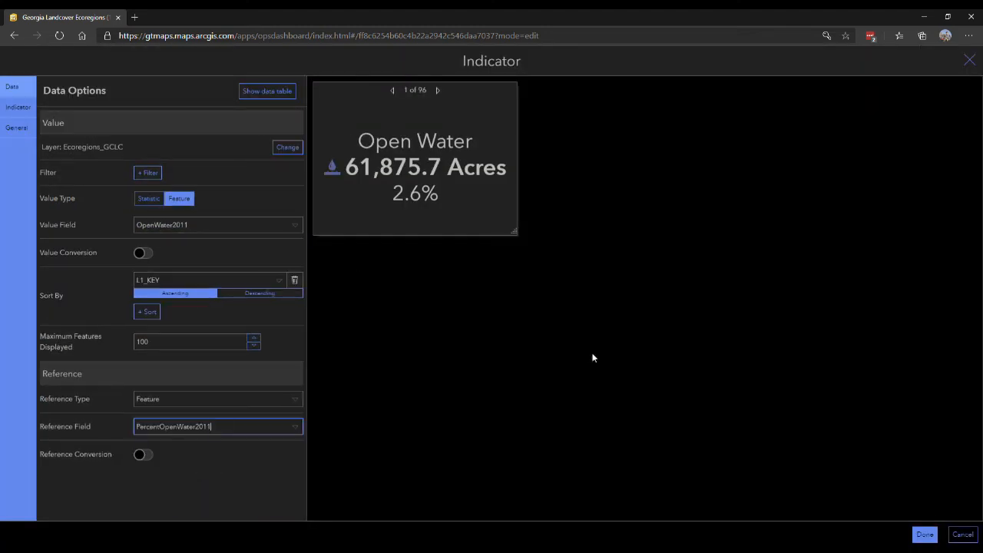
left_click(925, 535)
Switch the Pasture/Hay indicator's value field to PastureHay2011 and its reference field to the 2011 pasture/hay percentage
left_click(744, 262)
left_click(212, 223)
scroll(230, 272, "down", 1)
left_click(230, 286)
left_click(219, 405)
scroll(231, 464, "down", 1)
scroll(232, 478, "down", 1)
left_click(232, 480)
left_click(925, 535)
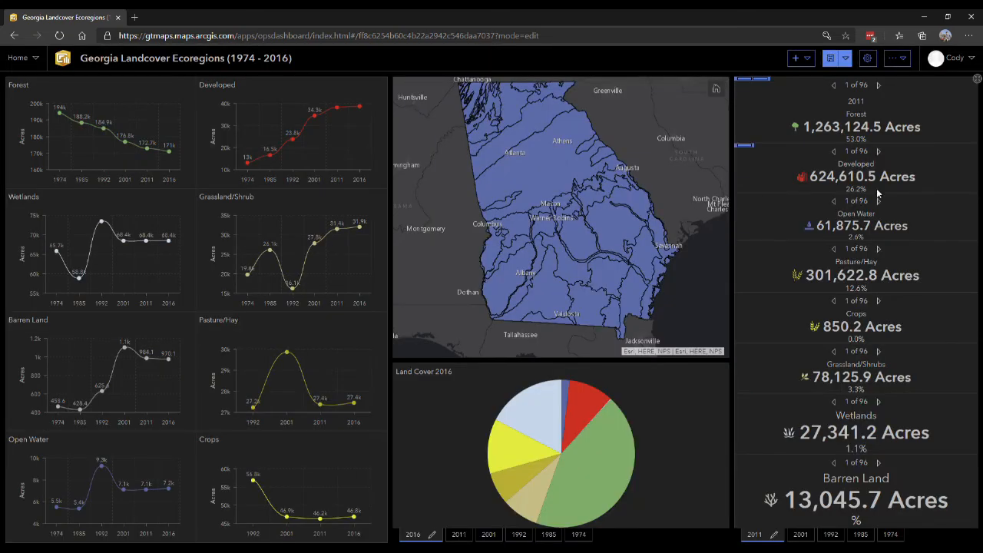
Switch the Crops indicator's value field to Crops2011 and its reference field to the 2011 crops percentage
left_click(749, 317)
left_click(212, 222)
scroll(231, 292, "down", 1)
left_click(200, 295)
left_click(219, 402)
left_click(241, 476)
left_click(925, 535)
Set the Grassland/Shrubs indicator's value field to Grassland2011 and its reference field to PercentGrasslandShrub2011
left_click(750, 361)
left_click(220, 225)
scroll(220, 292, "down", 1)
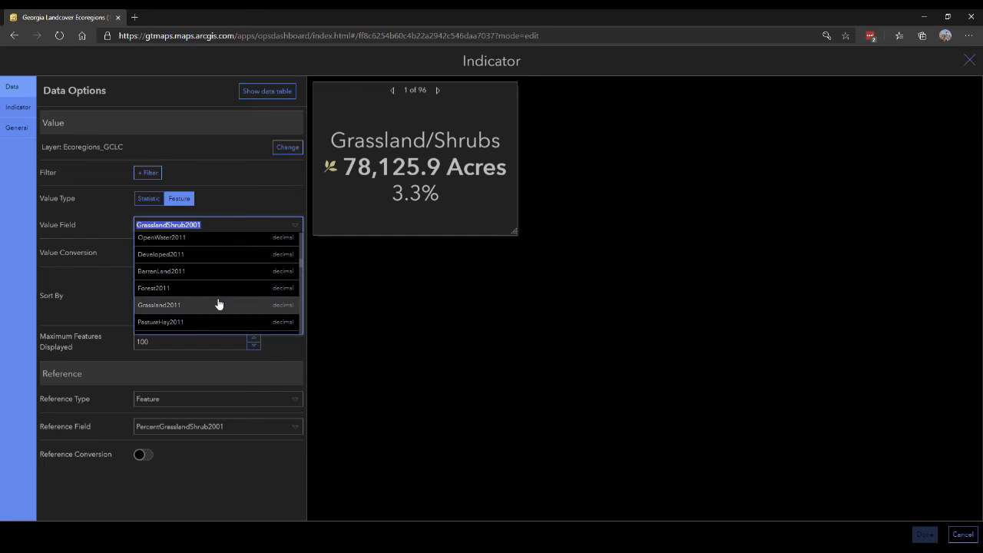
left_click(201, 302)
scroll(201, 307, "down", 1)
left_click(219, 402)
scroll(235, 467, "down", 1)
left_click(235, 470)
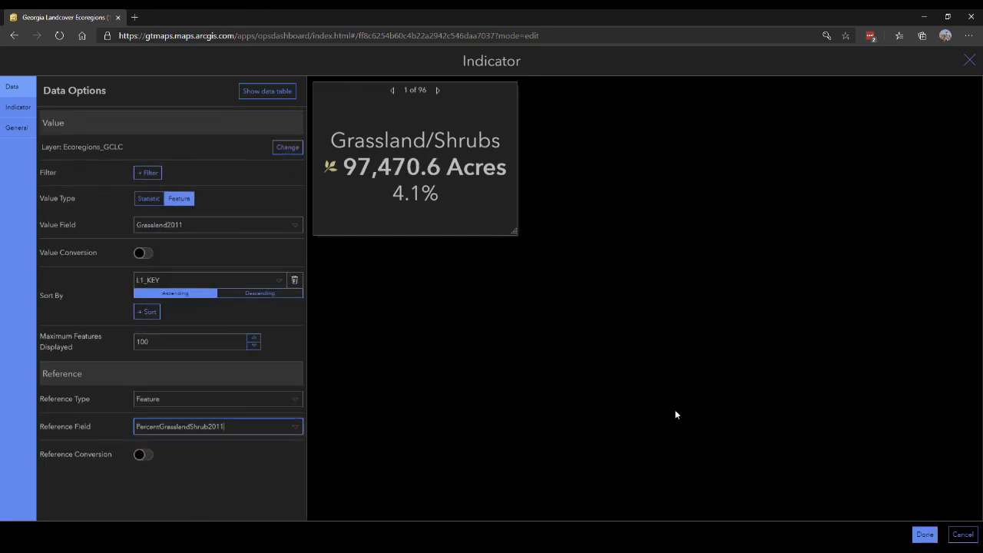
left_click(925, 535)
Switch the Wetlands indicator's value field to Wetlands2011 and its reference field to the 2011 wetlands percentage
left_click(750, 411)
left_click(215, 222)
scroll(212, 287, "down", 1)
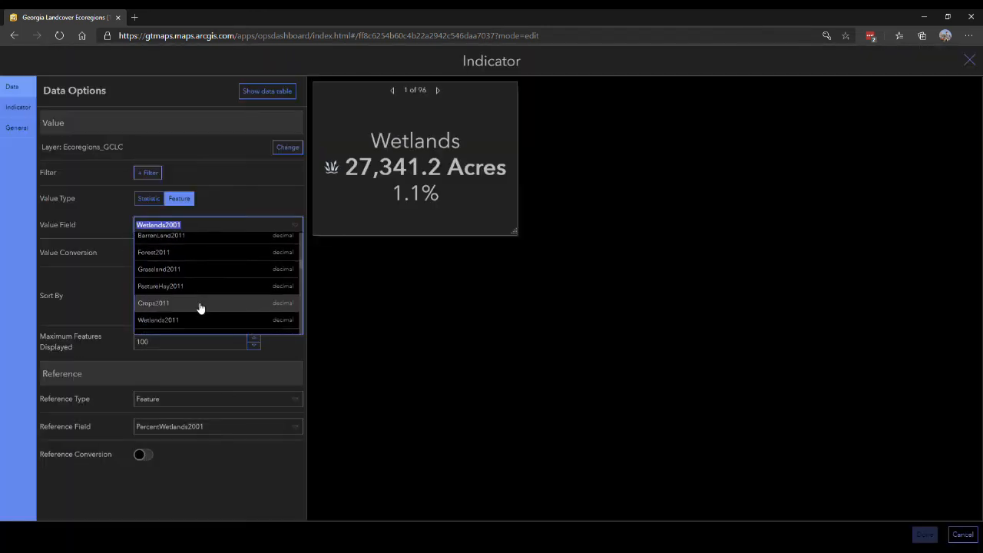
left_click(202, 308)
scroll(202, 307, "down", 1)
left_click(219, 402)
scroll(246, 461, "down", 1)
left_click(245, 463)
left_click(925, 535)
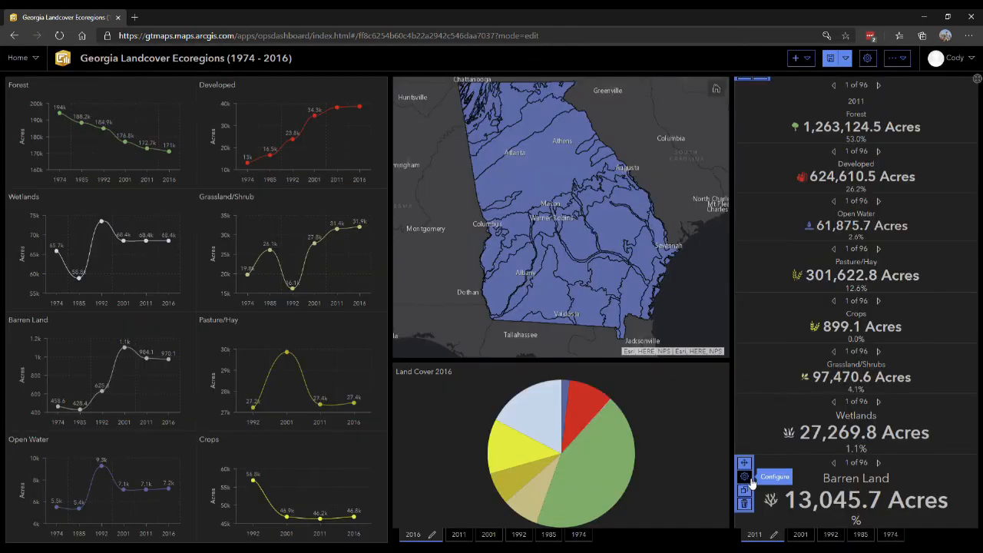
Set the Barren Land indicator's value field to BarrenLand2011 and its reference field to PercentBarrenLand2011
left_click(751, 478)
left_click(215, 222)
left_click(219, 307)
scroll(222, 334, "down", 1)
left_click(219, 401)
scroll(221, 483, "down", 1)
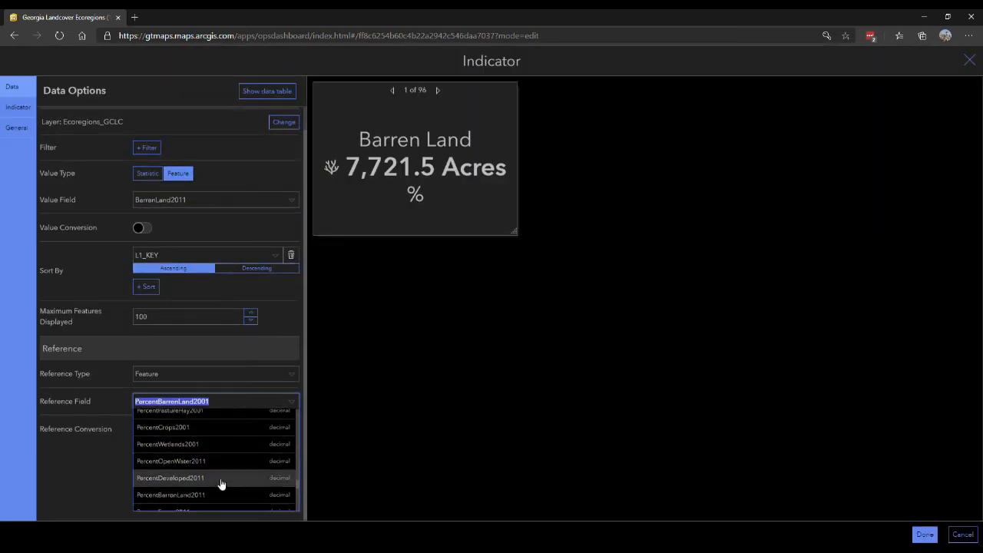
left_click(219, 495)
left_click(925, 535)
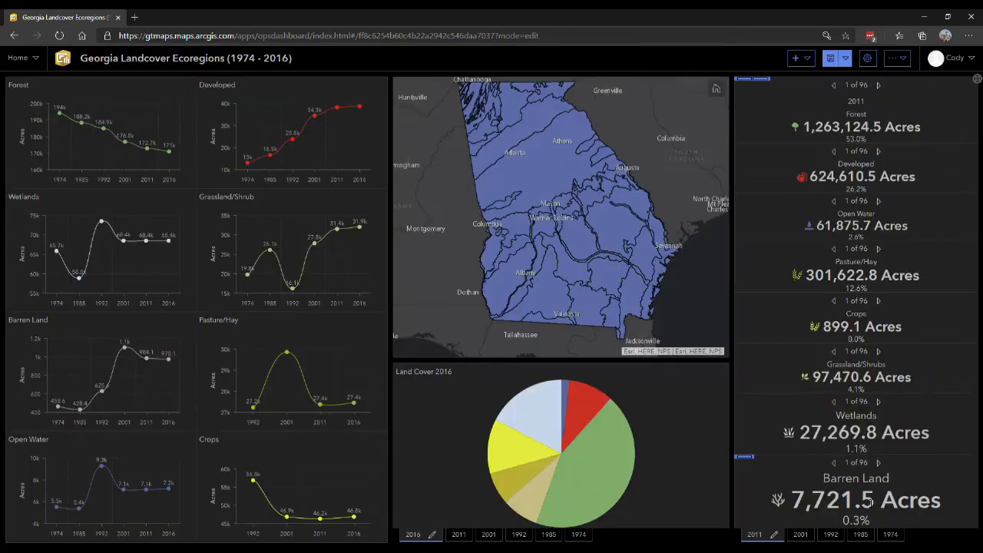
left_click(801, 541)
left_click(755, 538)
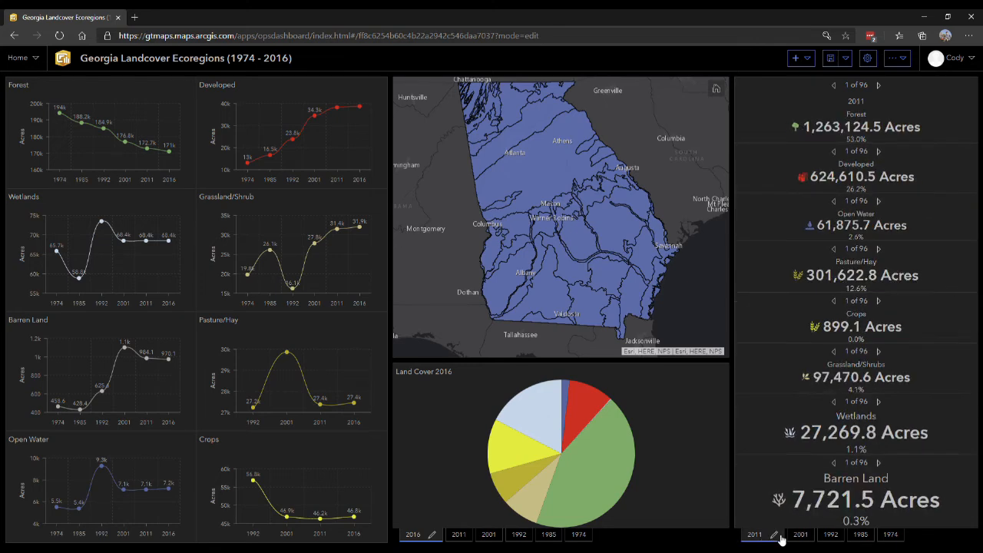
left_click(800, 537)
left_click(759, 538)
Duplicate the 2011 Forest and Developed indicators and group the Developed copy beneath the Forest copy
mouse_move(770, 82)
left_click(780, 113)
mouse_move(869, 146)
left_click(875, 183)
mouse_move(15, 80)
left_click_drag(20, 92, 613, 524)
Duplicate the Open Water, Pasture/Hay, Crops, Grassland/Shrubs, Wetlands and Barren Land indicators and stack the copies in that order beneath the Developed copy
left_click(932, 278)
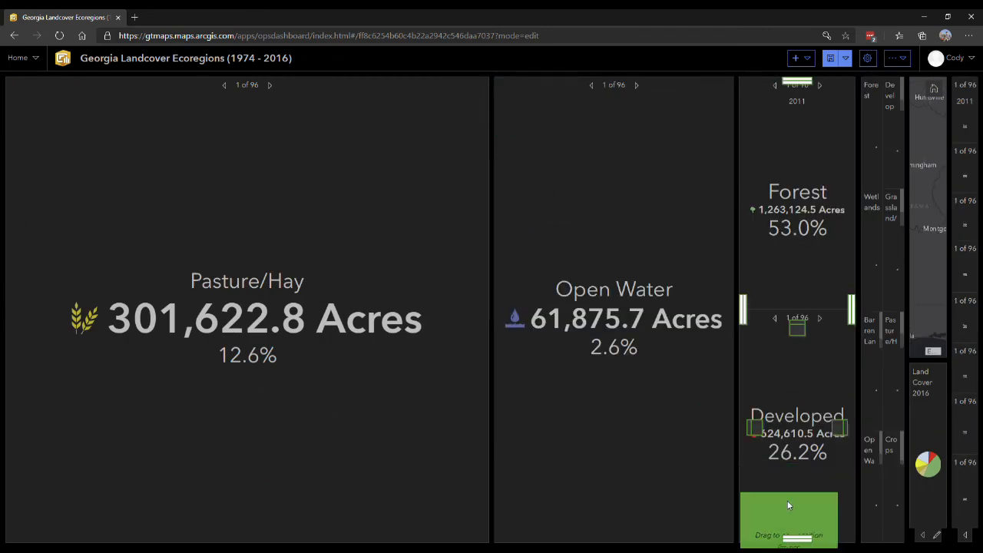
left_click(870, 332)
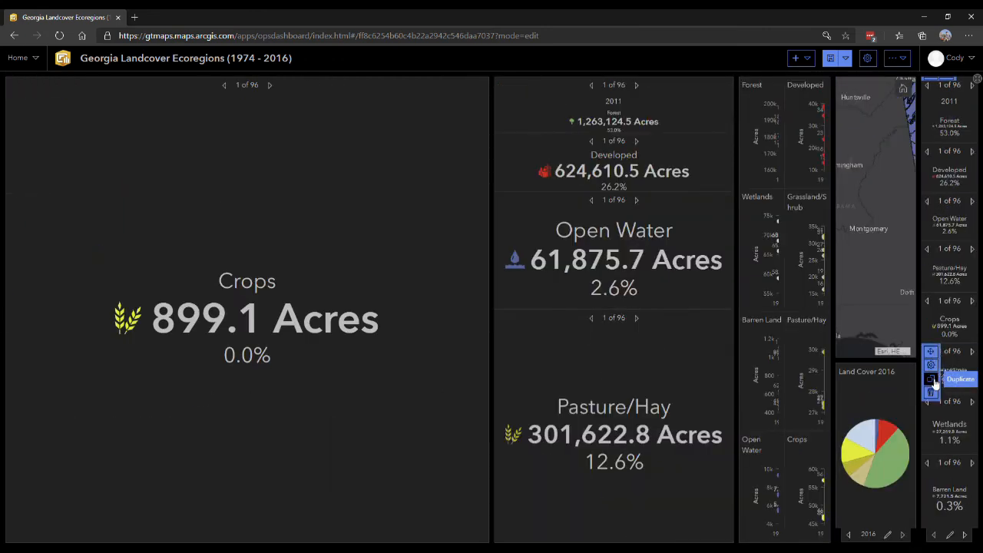
left_click(932, 379)
left_click_drag(504, 87, 797, 458)
left_click_drag(16, 87, 741, 513)
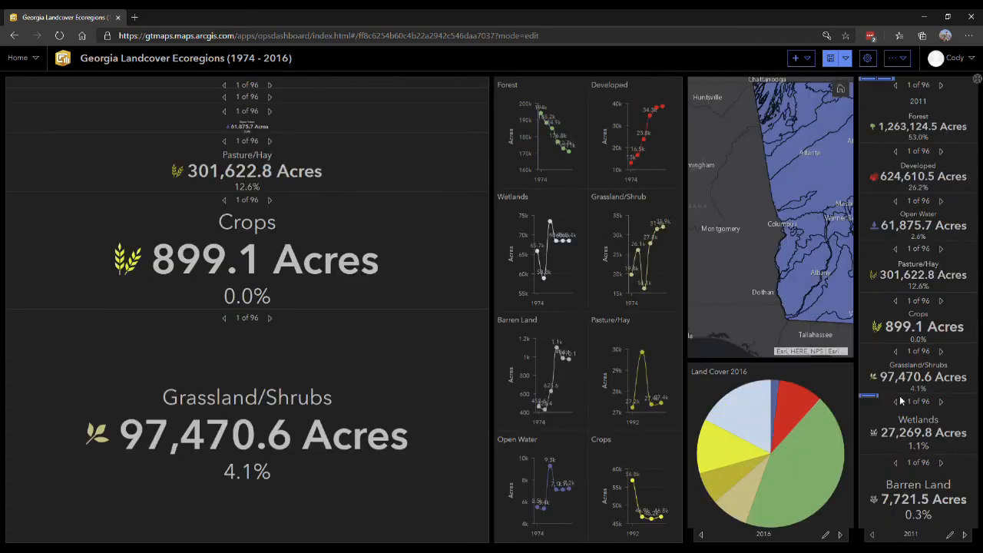
left_click(869, 431)
left_click(932, 492)
left_click_drag(502, 87, 732, 466)
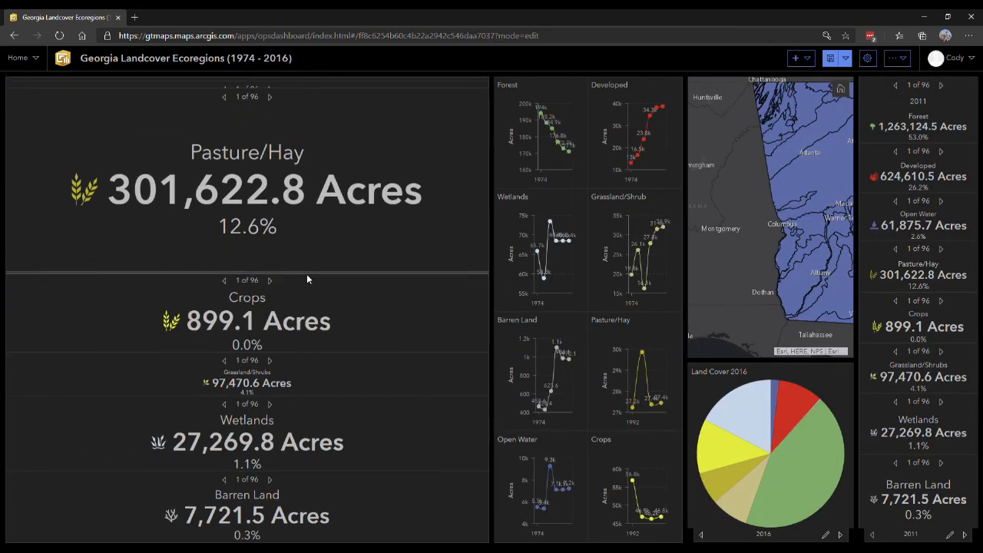
Move the copied column beside the yearly tabs and even out the heights of its eight indicators
left_click_drag(19, 89, 722, 150)
left_click_drag(706, 247, 706, 240)
left_click_drag(708, 280, 709, 291)
left_click_drag(708, 354, 706, 342)
left_click_drag(690, 398, 690, 393)
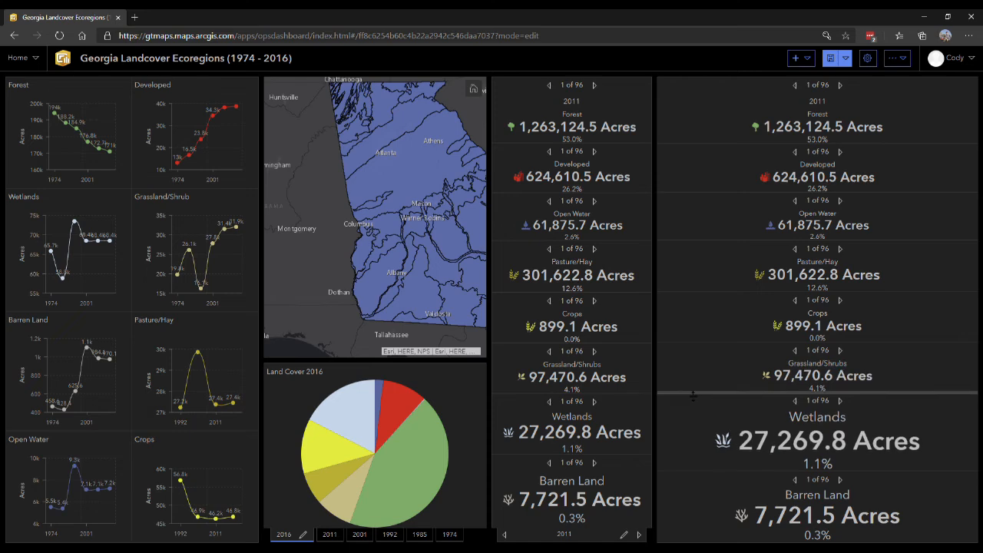
left_click_drag(690, 471, 690, 450)
Stack the copied group with the yearly indicators as the first tab and rebalance the heights of its lower indicators
left_click_drag(676, 78, 572, 257)
left_click_drag(923, 535, 762, 534)
left_click_drag(901, 449, 901, 459)
left_click_drag(901, 382, 900, 391)
left_click_drag(901, 454, 901, 467)
left_click_drag(901, 393, 901, 401)
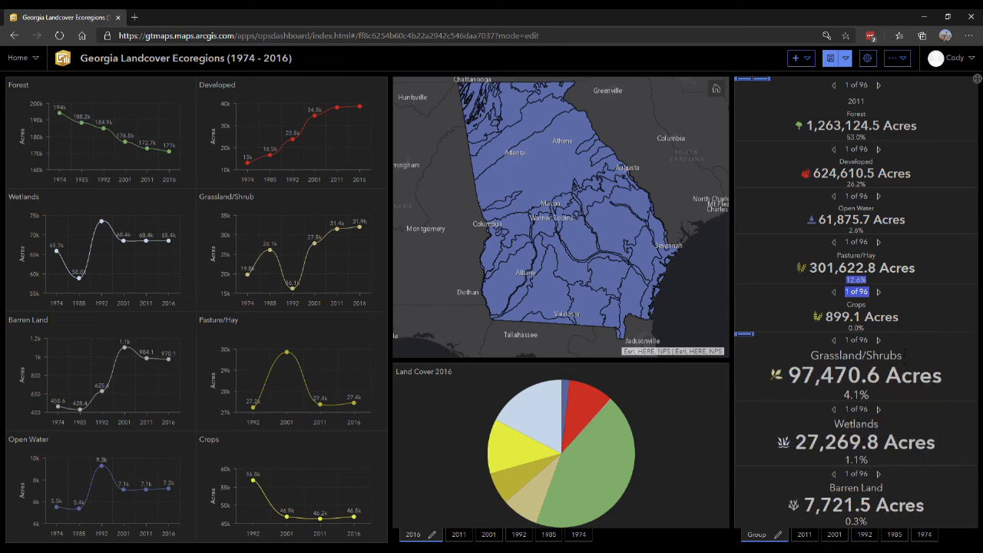
left_click_drag(902, 333, 902, 341)
left_click(902, 271)
Rename the new first indicator tab as 2016
left_click(778, 536)
type("2016")
key("Return")
In the 2016 tab, set the Forest indicator's value field to Forest2016 and its reference field to PercentForest2016
mouse_move(751, 83)
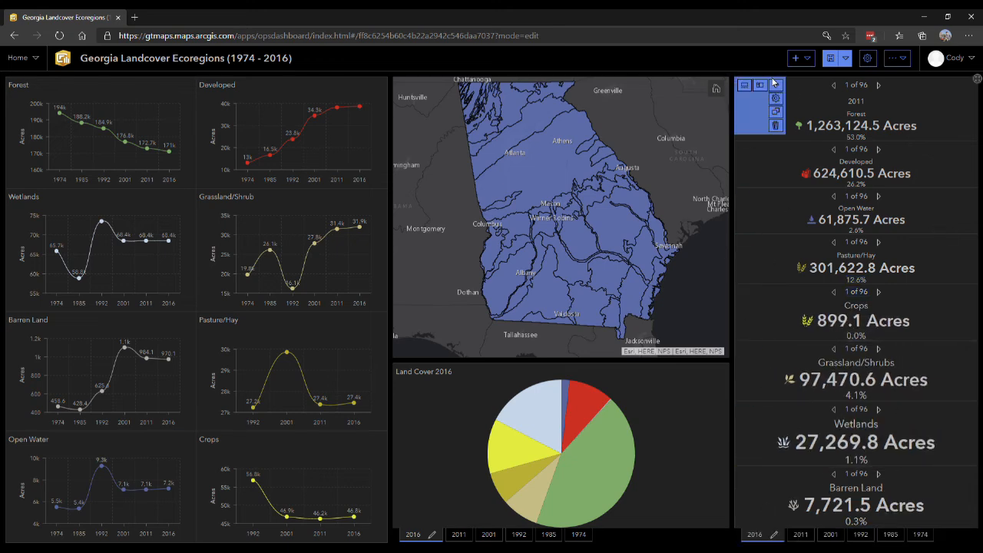
left_click(776, 99)
left_click(222, 225)
scroll(225, 289, "down", 8)
left_click(223, 292)
left_click(221, 426)
scroll(222, 464, "down", 15)
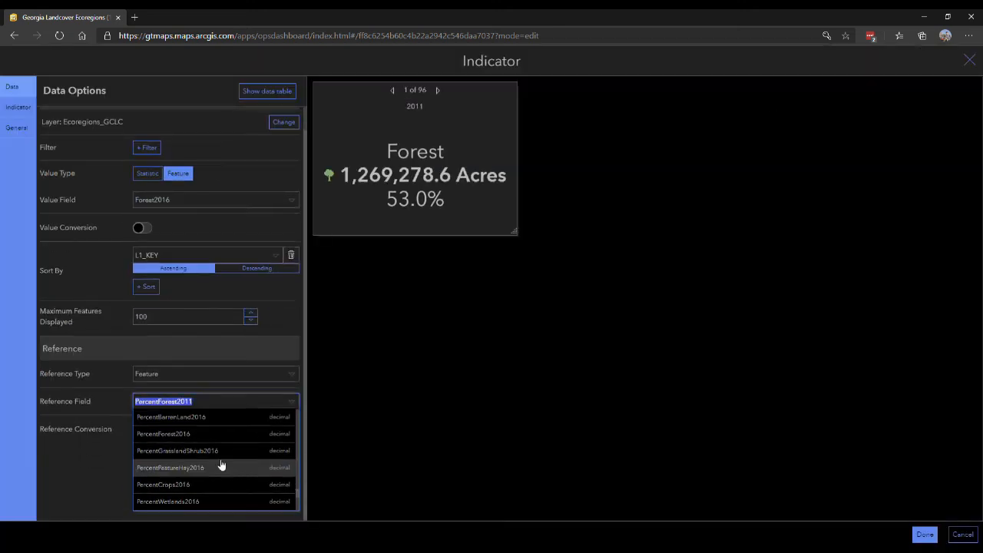
left_click(219, 434)
Change the year title above the Forest indicator to 2016 and apply the settings
left_click(17, 128)
left_click(285, 150)
left_click(218, 222)
key("shift+Left")
left_click(916, 539)
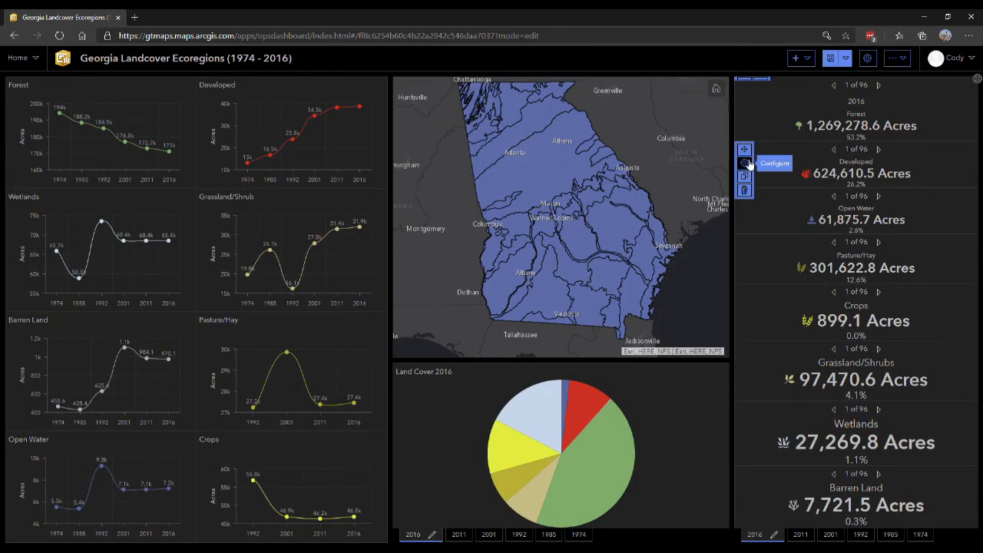
Set the Developed indicator's value field to Developed2016 and its reference field to PercentDeveloped2016
left_click(749, 165)
left_click(215, 225)
scroll(205, 311, "down", 3)
left_click(212, 267)
left_click(232, 428)
scroll(233, 462, "down", 3)
left_click(206, 479)
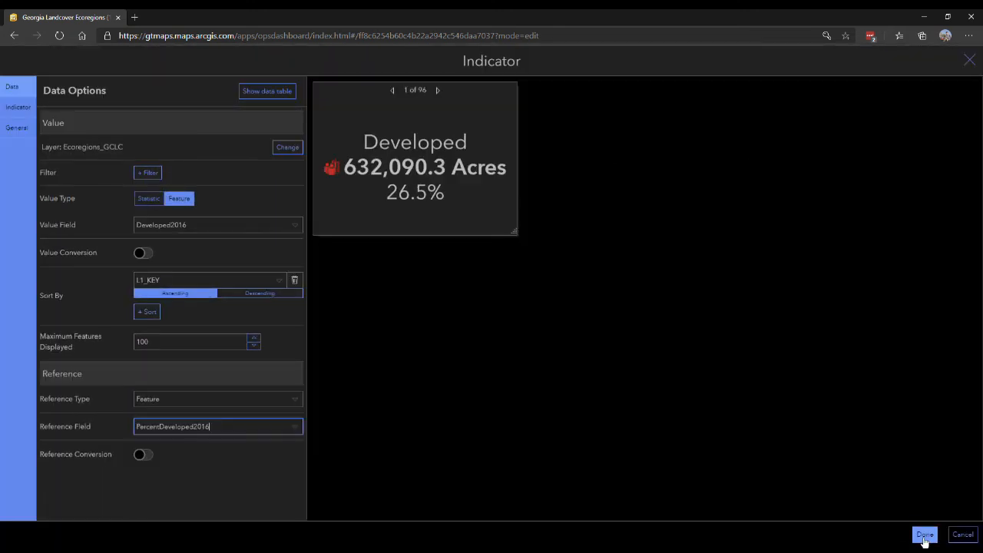
left_click(925, 535)
Switch the Open Water indicator's value field to OpenWater2016 and its reference field to the 2016 open water percentage
left_click(746, 192)
left_click(217, 225)
scroll(212, 284, "down", 3)
scroll(212, 283, "down", 3)
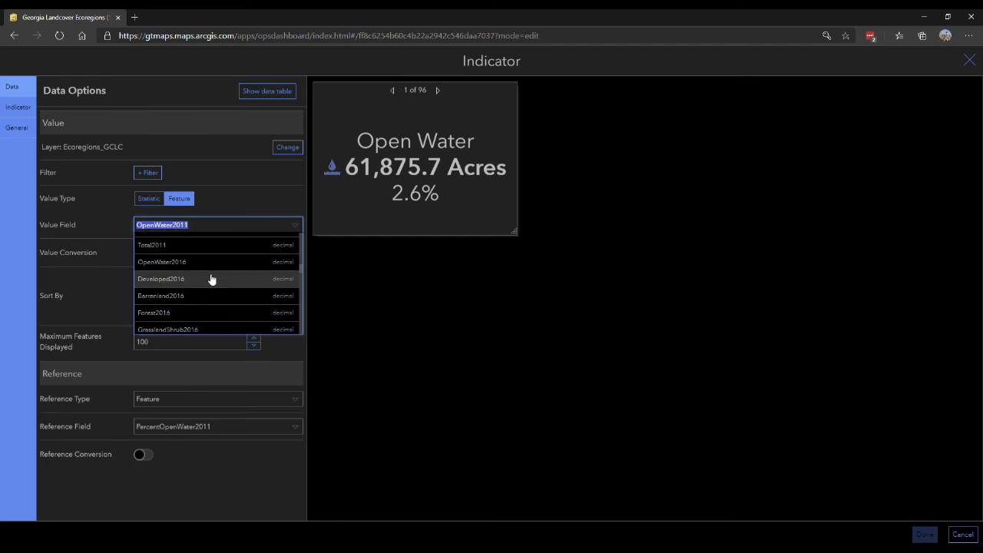
left_click(210, 279)
left_click(218, 427)
scroll(233, 476, "down", 3)
left_click(211, 434)
left_click(924, 534)
Switch the Pasture/Hay indicator's value field to PastureHay2016 and its reference field to the 2016 pasture/hay percentage
left_click(744, 238)
left_click(215, 224)
scroll(223, 261, "down", 3)
left_click(231, 274)
left_click(227, 403)
scroll(241, 476, "down", 3)
left_click(206, 494)
left_click(924, 535)
Set the Crops indicator's value field to Crops2016 and its reference field to PercentCrops2016
left_click(745, 304)
left_click(215, 223)
left_click(219, 304)
left_click(231, 426)
scroll(219, 476, "down", 3)
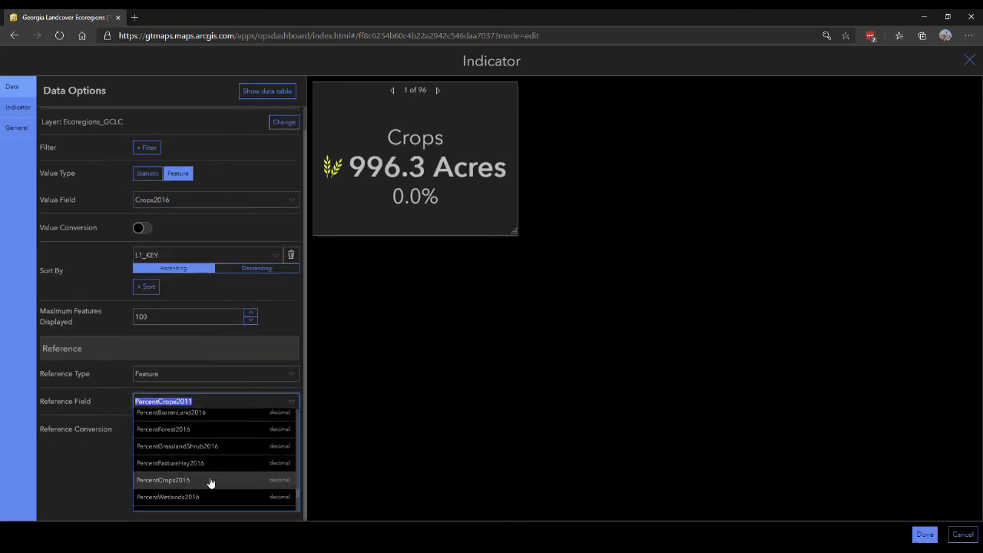
left_click(211, 481)
left_click(924, 534)
Set the Grassland/Shrubs indicator's value field to GrasslandShrub2016 and its reference field to PercentGrasslandShrub2016
left_click(747, 364)
left_click(215, 224)
scroll(210, 266, "down", 3)
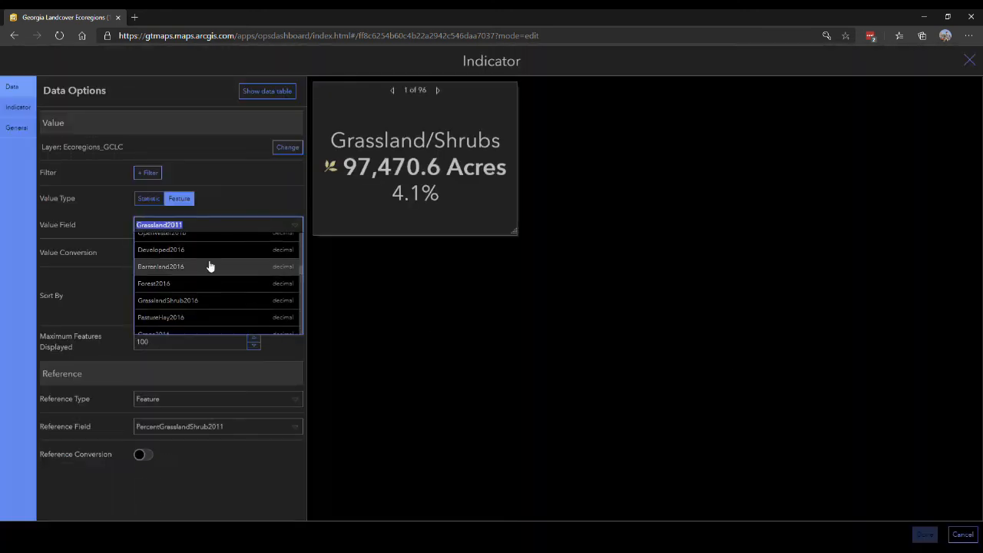
left_click(213, 300)
left_click(223, 426)
scroll(238, 469, "down", 3)
left_click(246, 465)
left_click(930, 537)
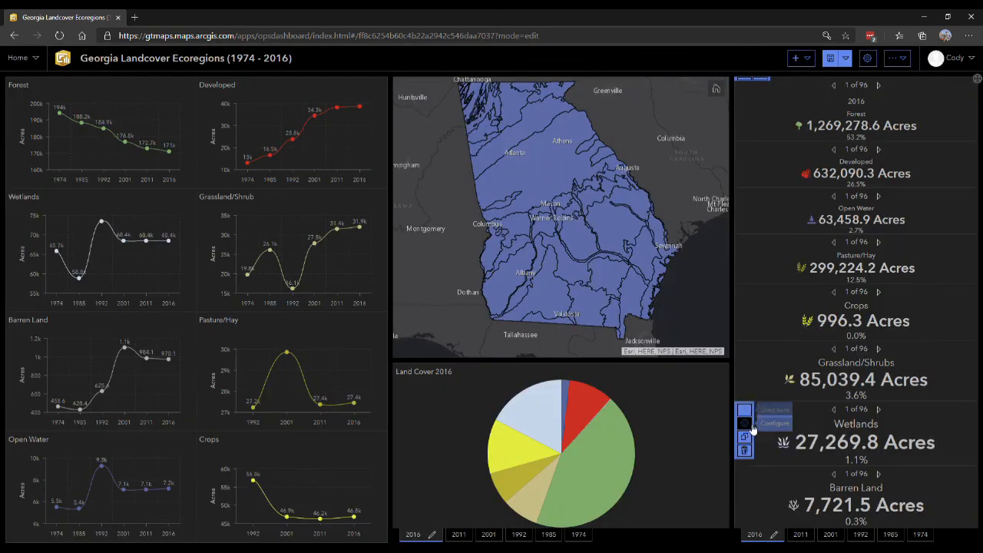
Switch the Wetlands indicator's value field to Wetlands2016 and its reference field to the 2016 wetlands percentage
left_click(747, 423)
left_click(219, 225)
scroll(246, 290, "down", 3)
left_click(218, 290)
left_click(222, 427)
scroll(225, 445, "down", 3)
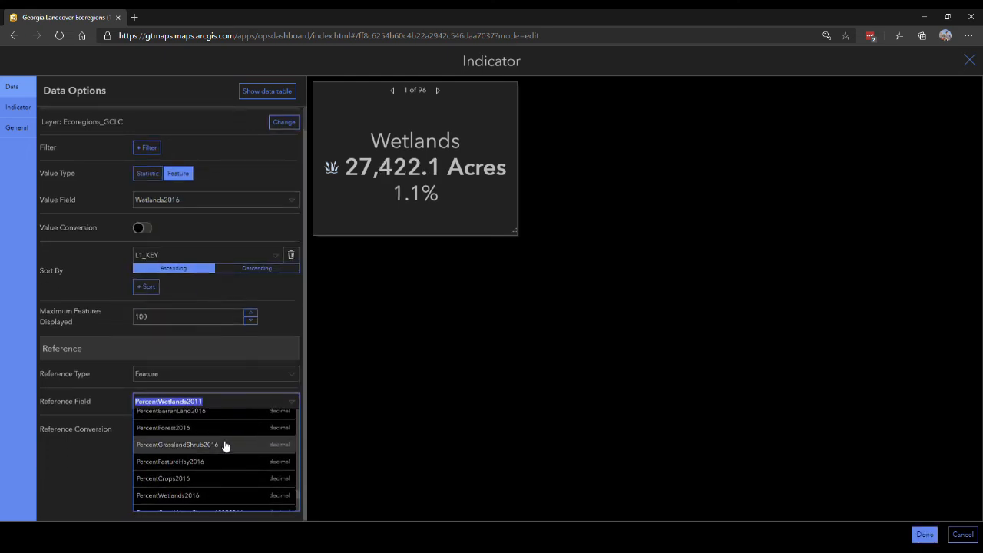
left_click(224, 446)
left_click(927, 537)
Set the Barren Land indicator's value field to Barrenland2016 and its reference field to PercentBarrenLand2016
left_click(748, 480)
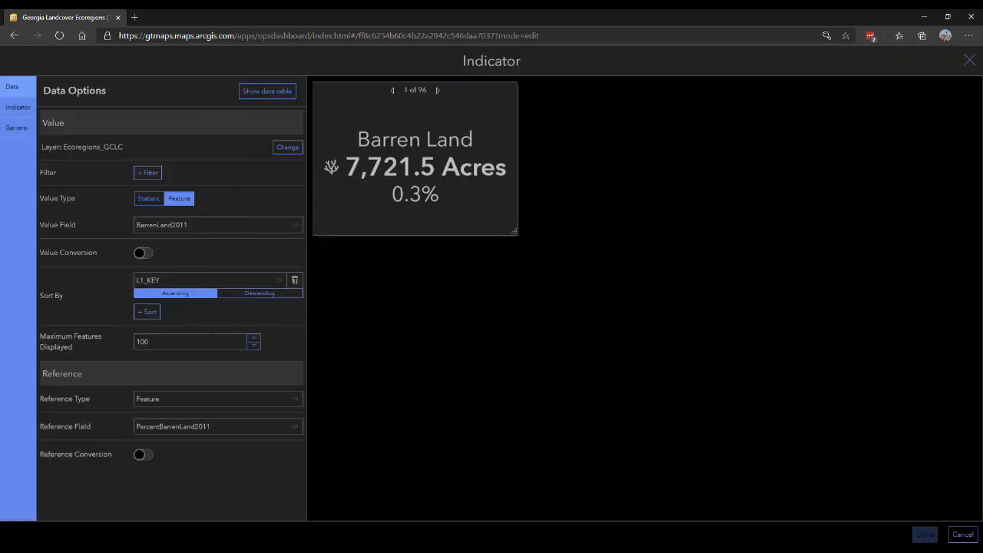
left_click(219, 224)
scroll(202, 275, "down", 4)
left_click(208, 259)
left_click(223, 400)
scroll(228, 461, "down", 2)
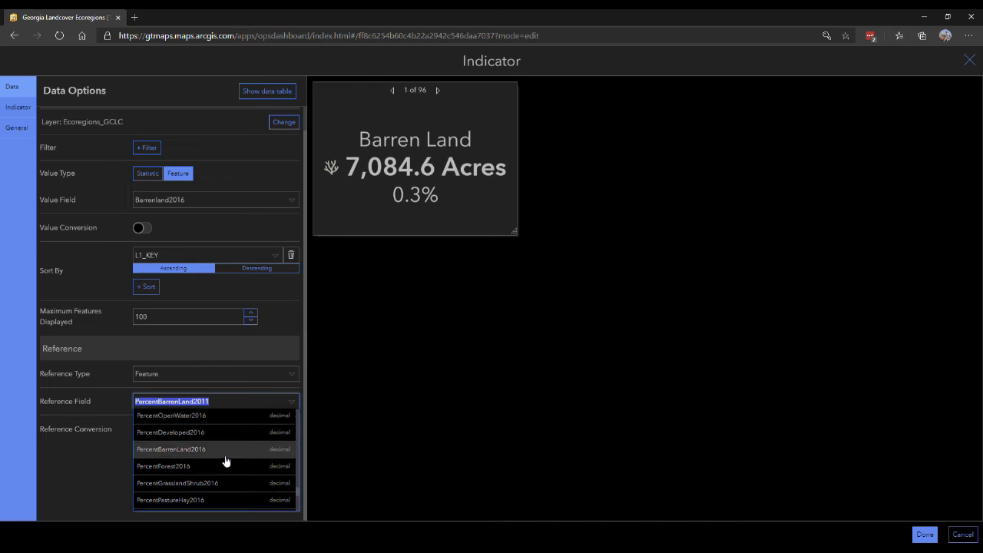
left_click(228, 461)
left_click(926, 535)
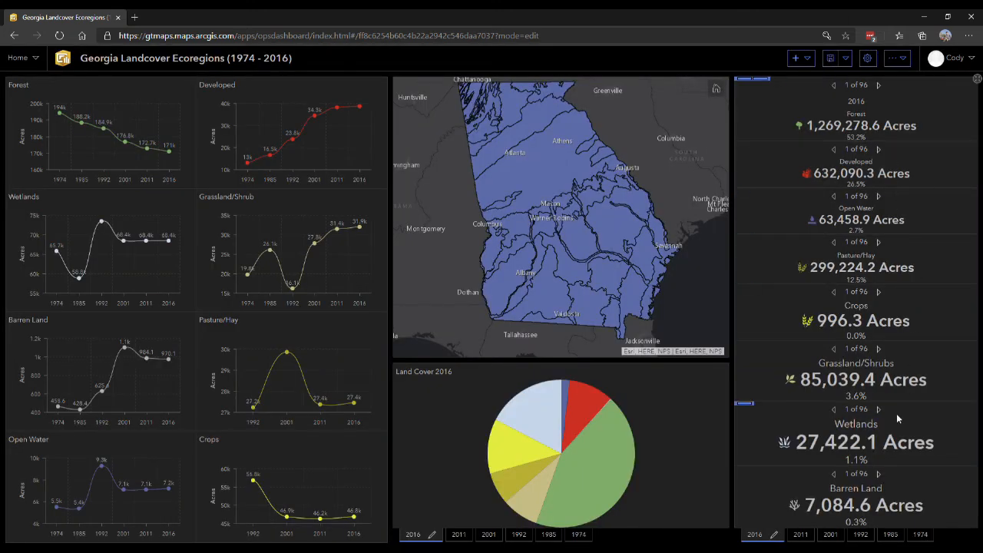
Even out the row heights of the indicators stacked in the 2016 tab
left_click_drag(901, 404, 898, 198)
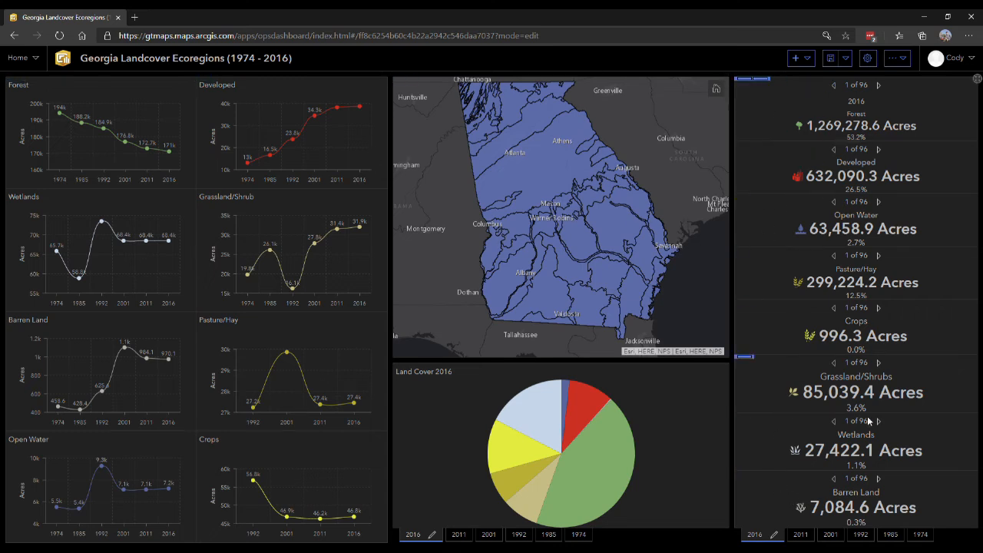
Review the stacked indicators year by year, from the 1974 tab through the 2016 tab
left_click(919, 534)
left_click(890, 534)
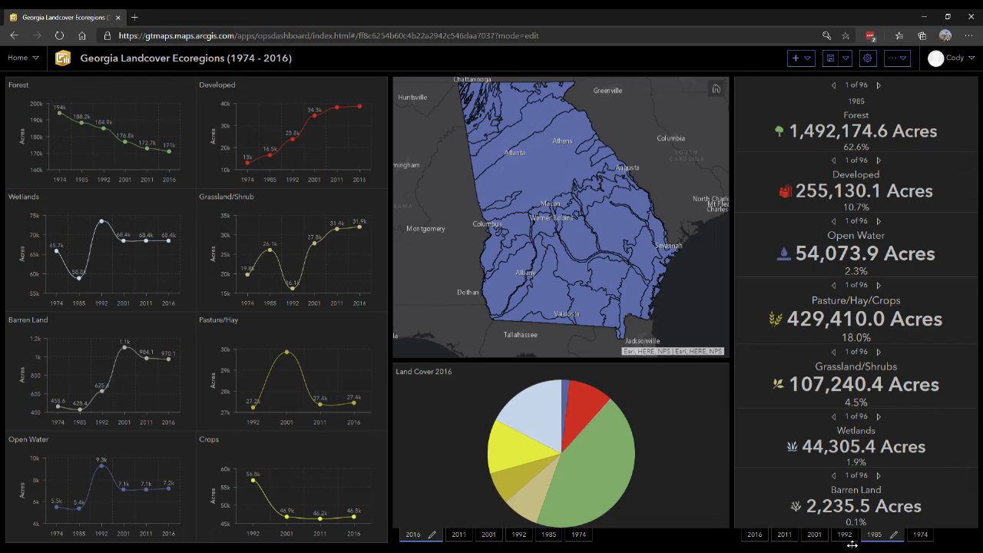
left_click(845, 534)
left_click(815, 535)
left_click(784, 535)
left_click(754, 535)
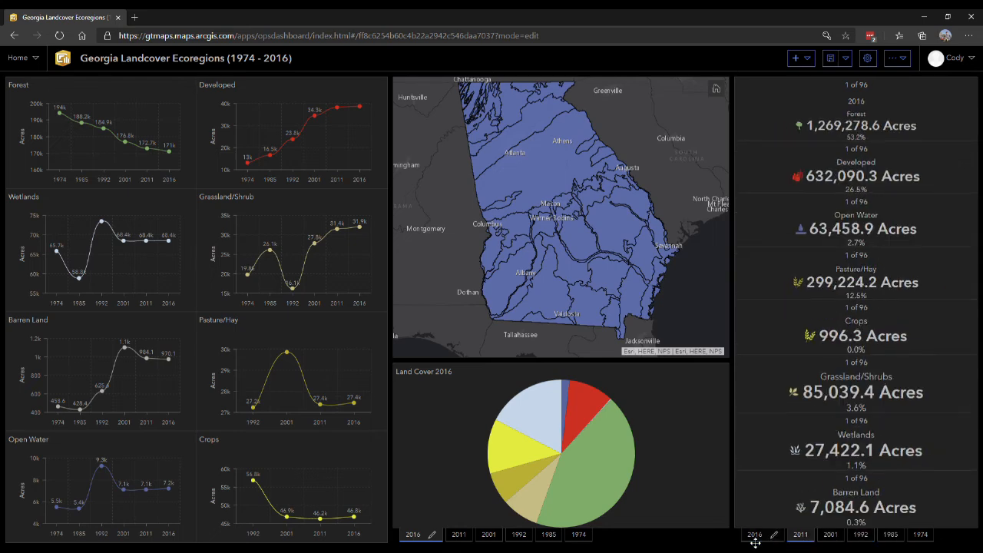
Compare the 2016 land cover indicators with those in the 2011 and 1974 tabs
left_click(802, 536)
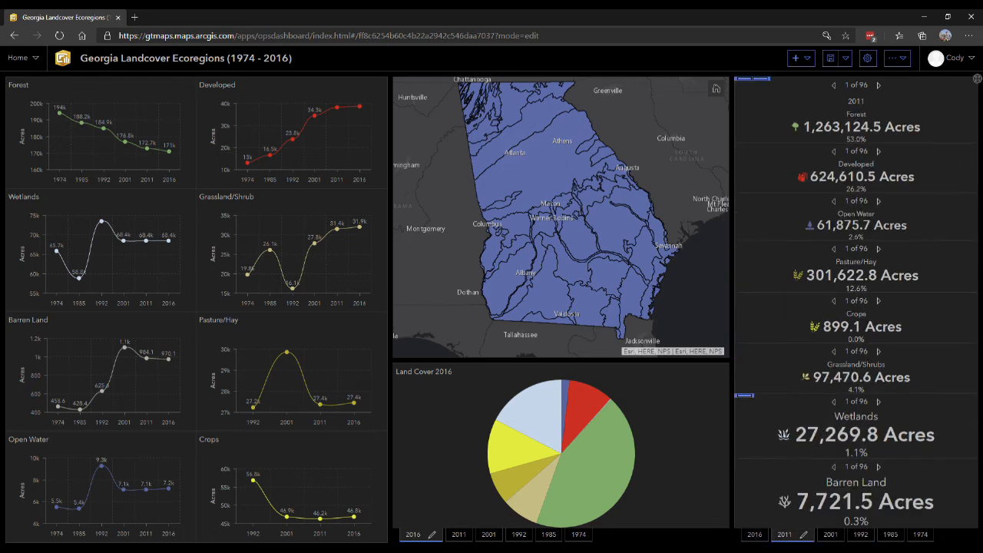
left_click(764, 536)
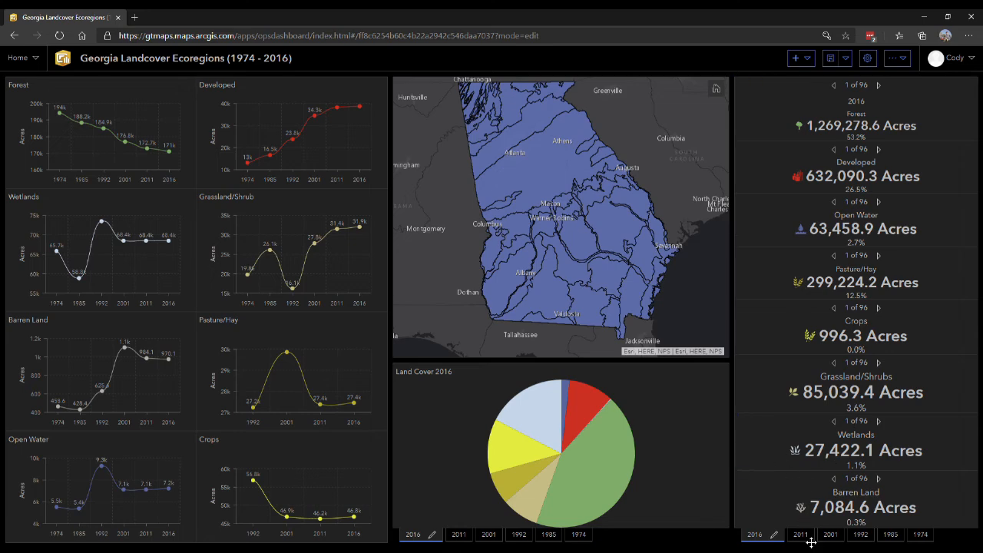
left_click(807, 535)
left_click(758, 535)
left_click(801, 536)
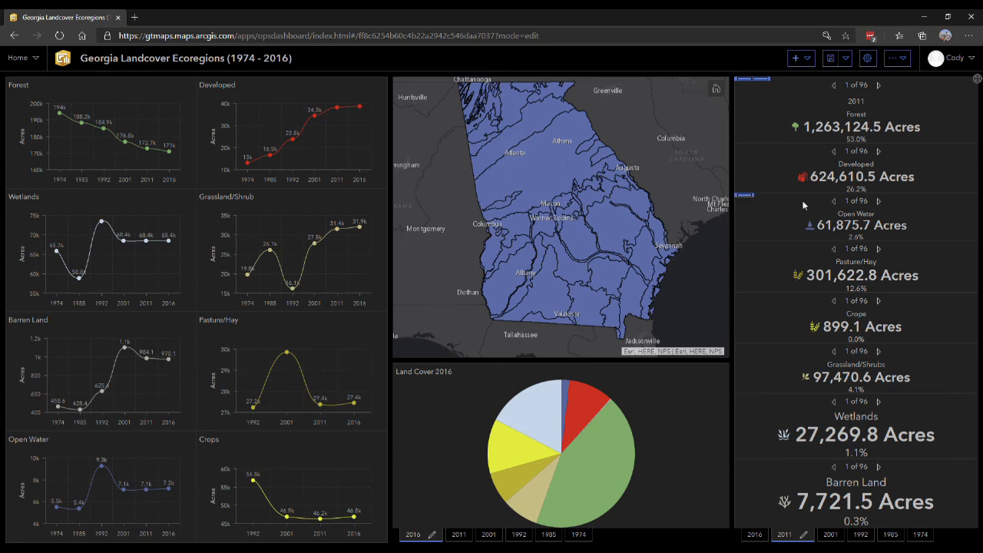
left_click(761, 535)
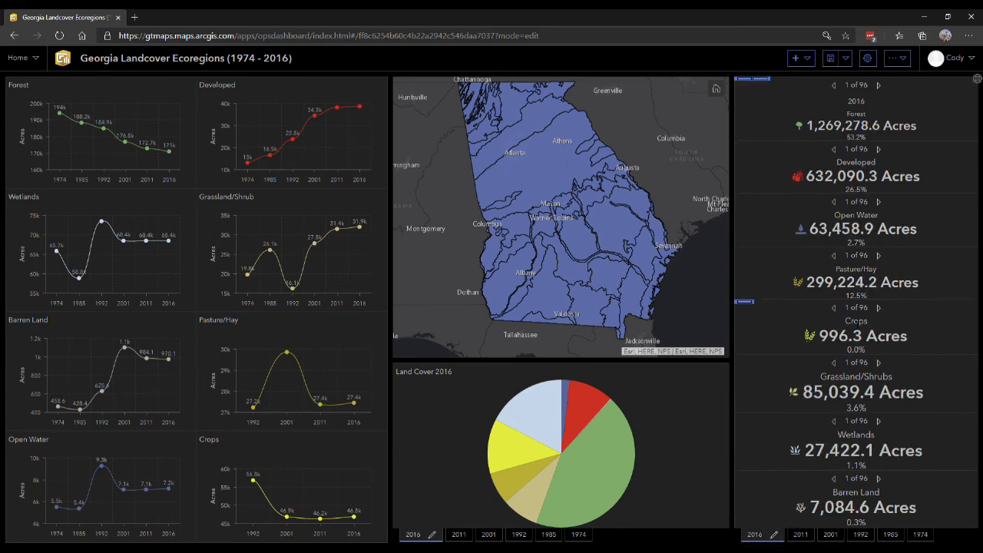
left_click(801, 535)
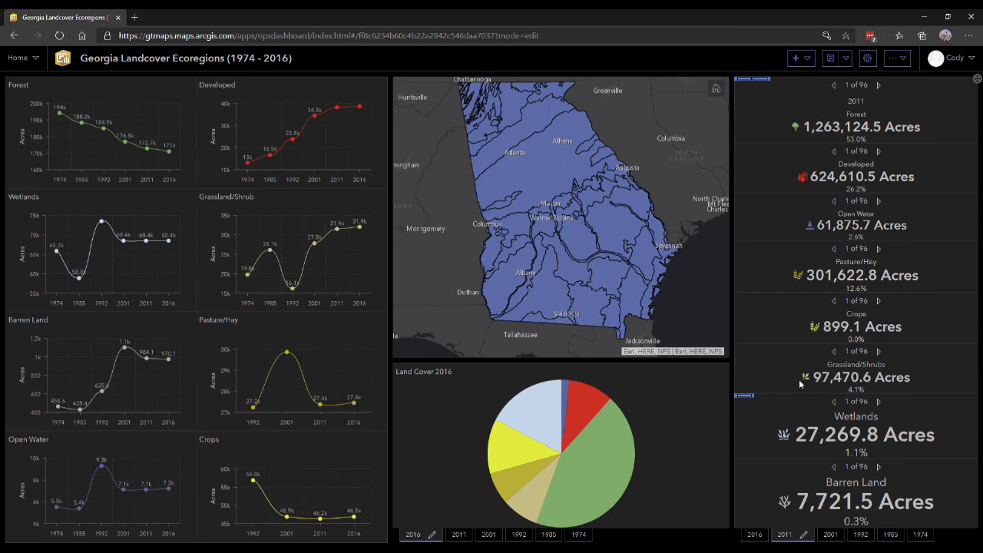
left_click(757, 534)
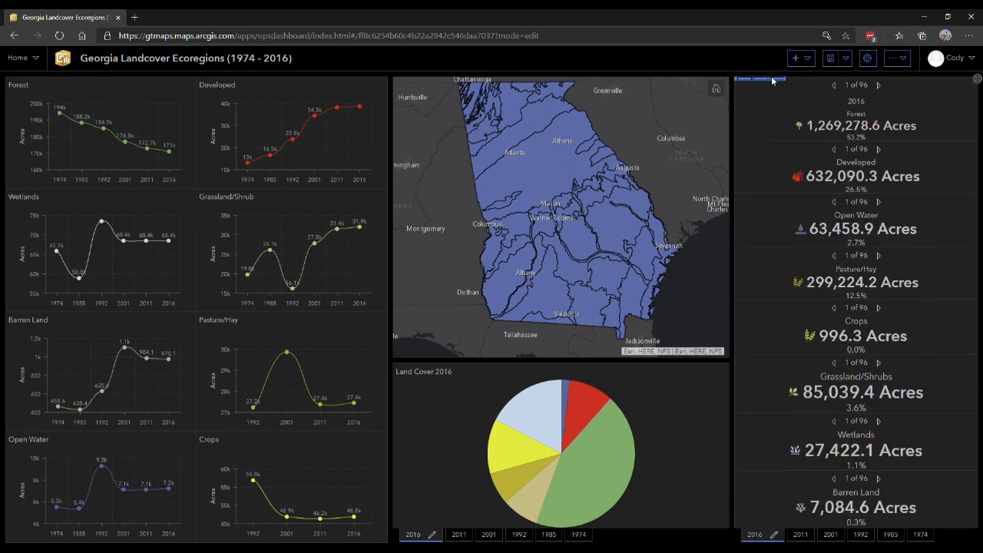
left_click(903, 540)
left_click(919, 538)
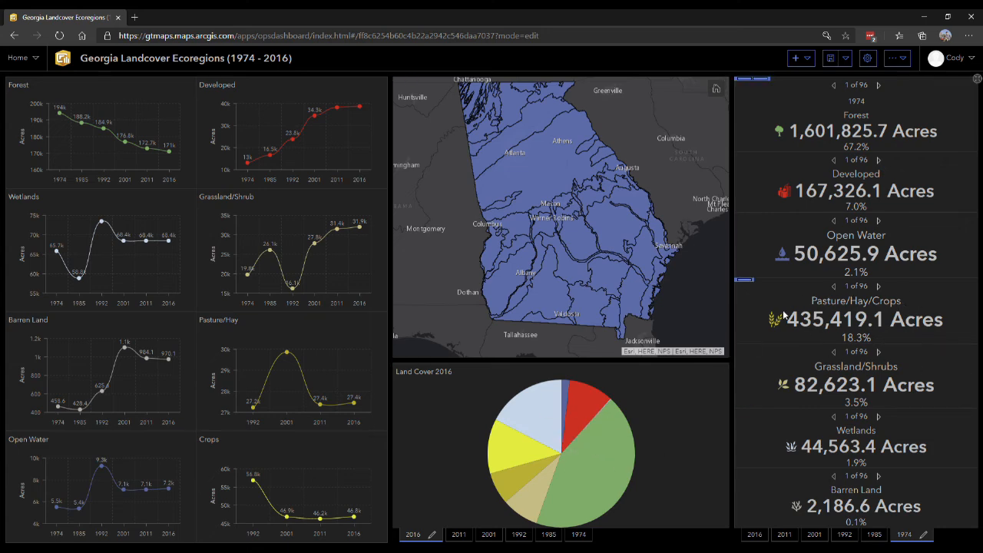
left_click(755, 536)
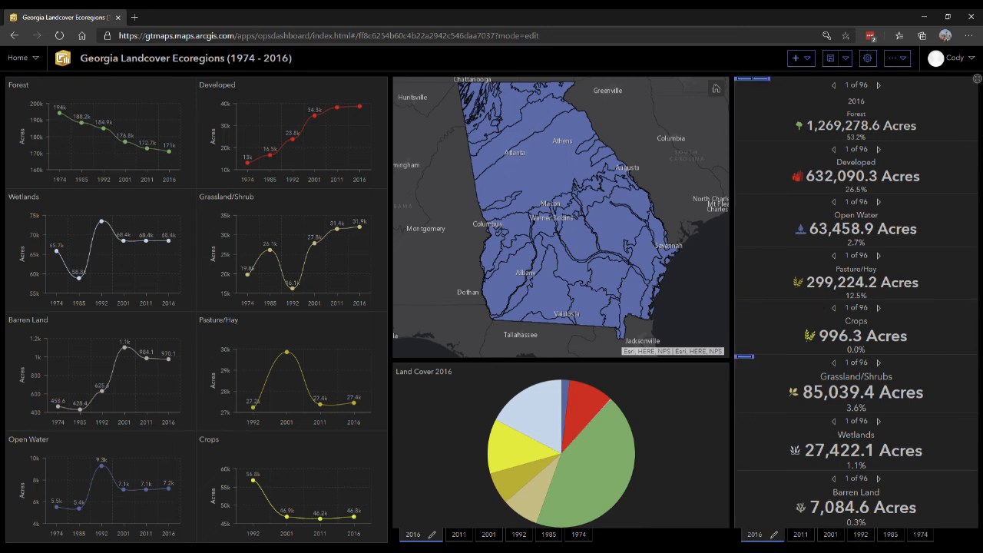
Duplicate the Forest, Developed and Open Water indicators of the 1974 tab and stack the copies in one separate column
left_click(922, 536)
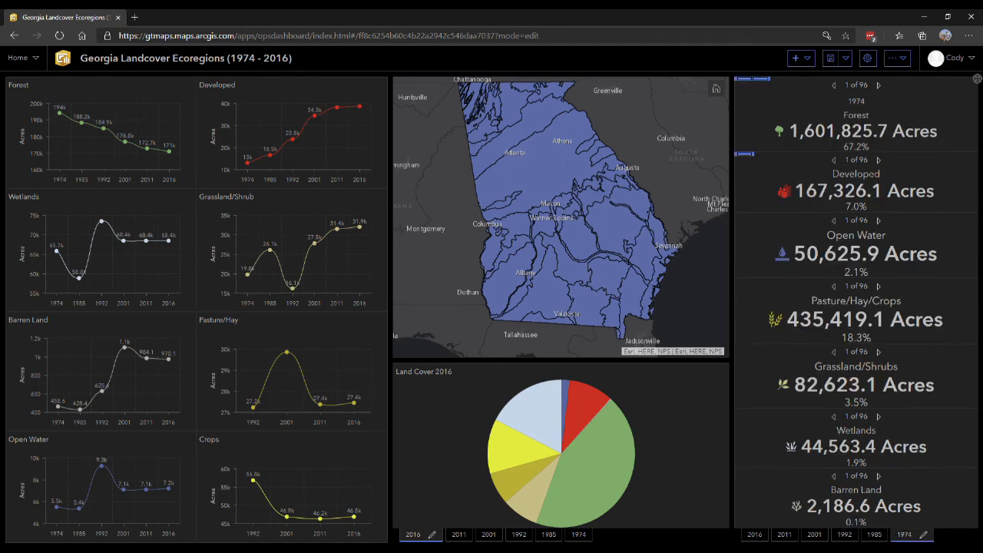
mouse_move(767, 80)
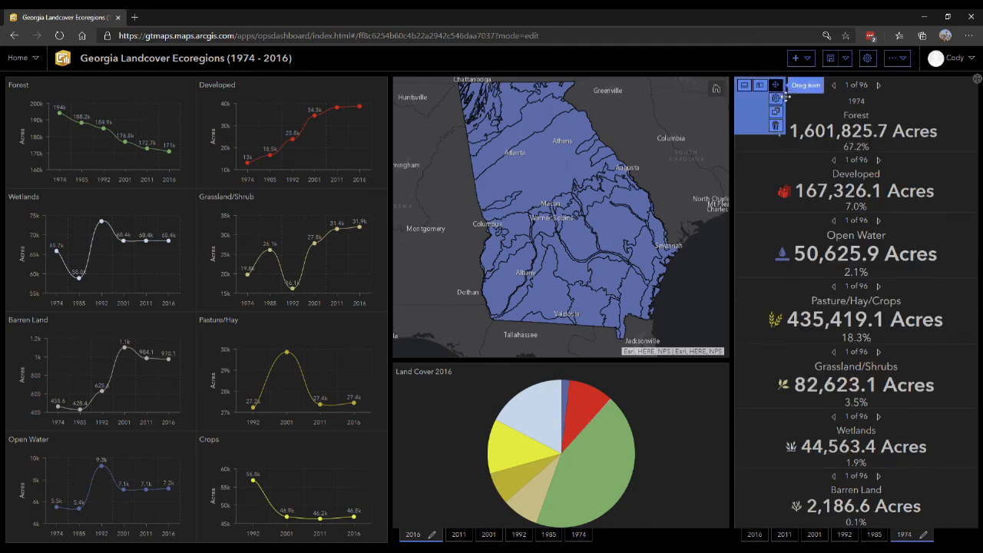
left_click(779, 111)
mouse_move(868, 157)
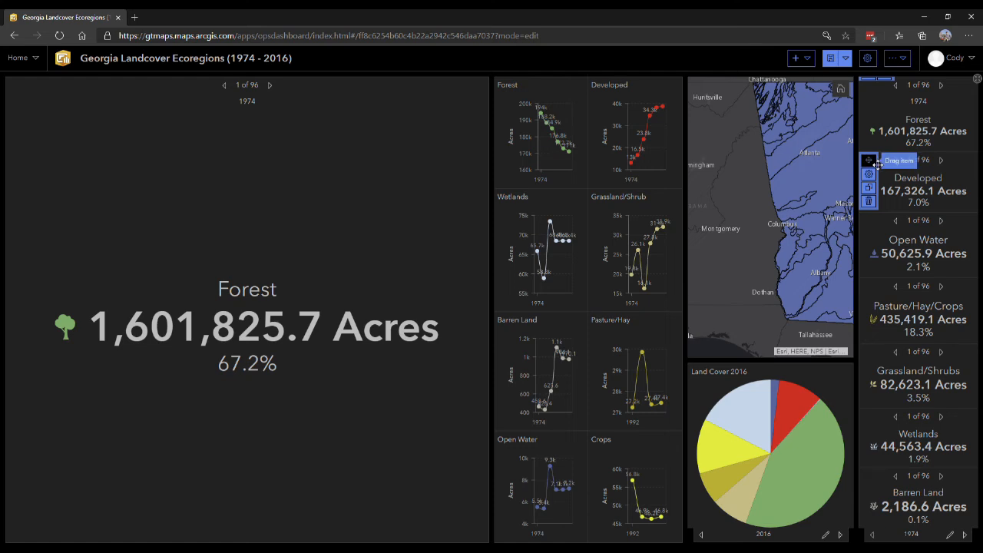
left_click(868, 186)
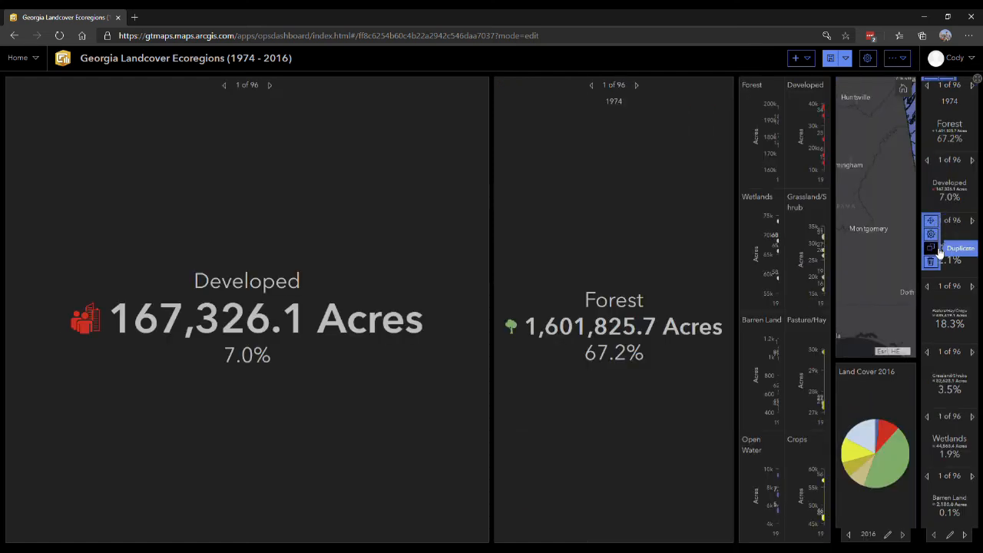
left_click(931, 248)
mouse_move(504, 86)
left_click_drag(504, 86, 766, 520)
mouse_move(18, 78)
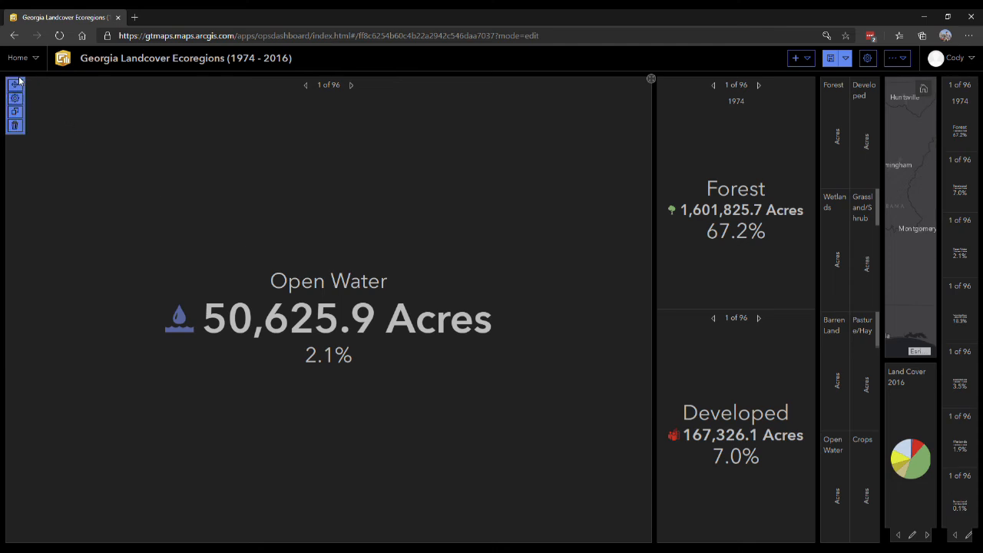
left_click_drag(15, 86, 744, 543)
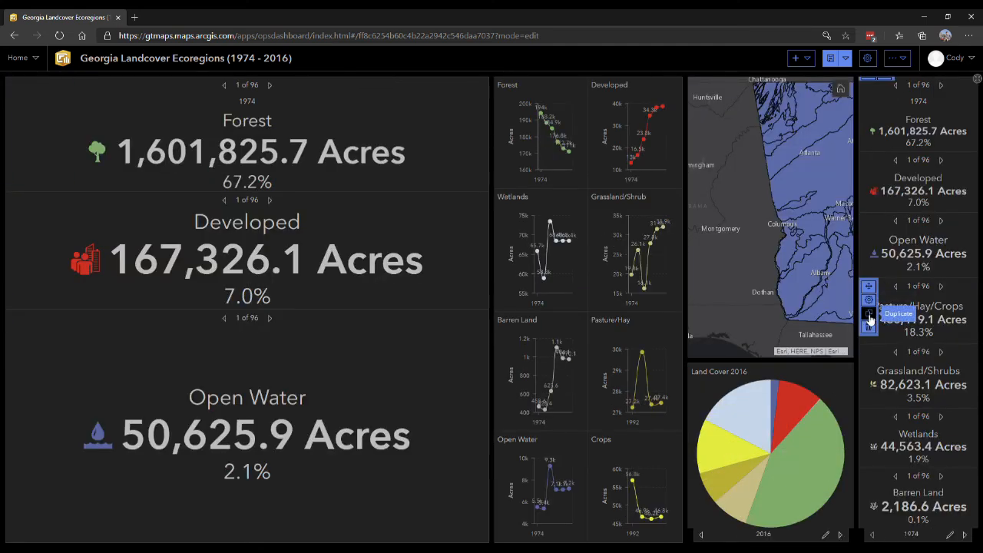
Duplicate the 1974 Pasture/Hay/Crops and Grassland/Shrubs indicators and stack the copies beneath the Open Water copy
left_click(869, 314)
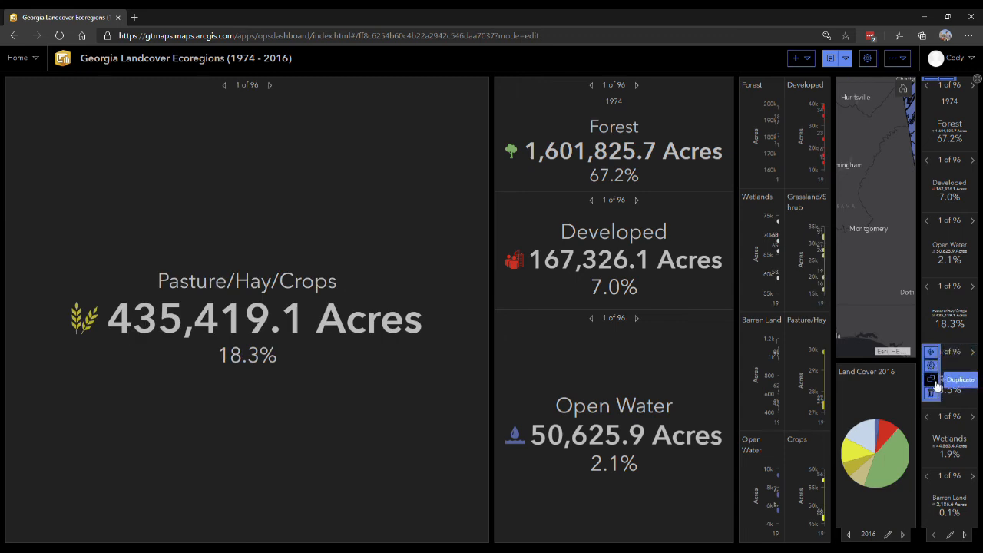
left_click(937, 384)
mouse_move(501, 83)
left_click_drag(501, 83, 798, 539)
left_click_drag(740, 482, 740, 482)
mouse_move(13, 83)
left_click_drag(13, 83, 730, 536)
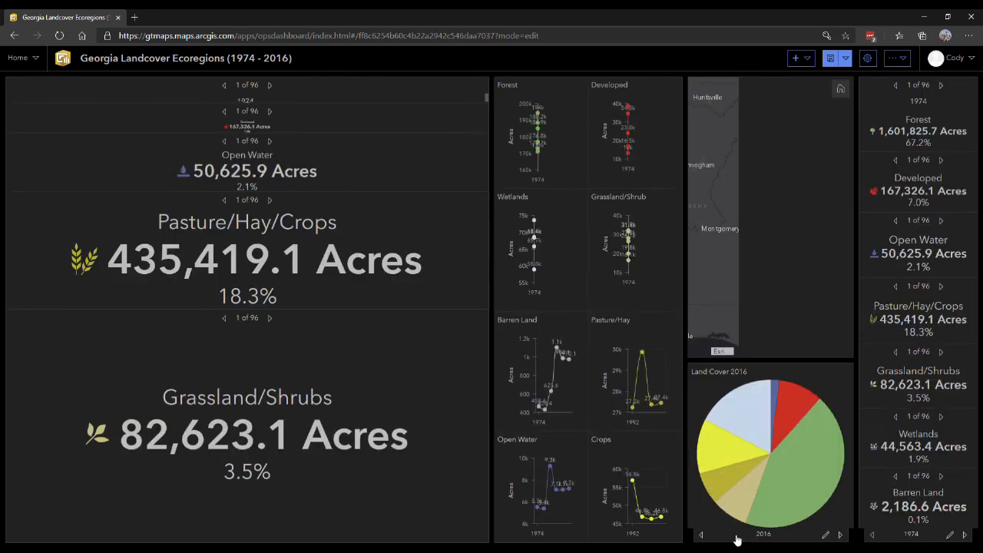
Duplicate the 1974 Wetlands and Barren Land indicators and stack the copies beneath the Grassland/Shrubs copy
mouse_move(892, 421)
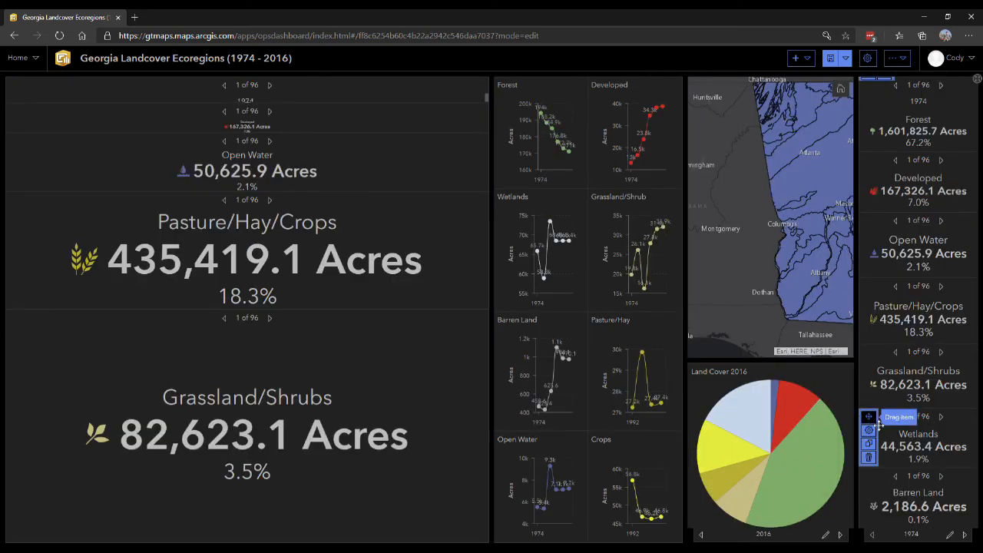
left_click(873, 444)
mouse_move(933, 490)
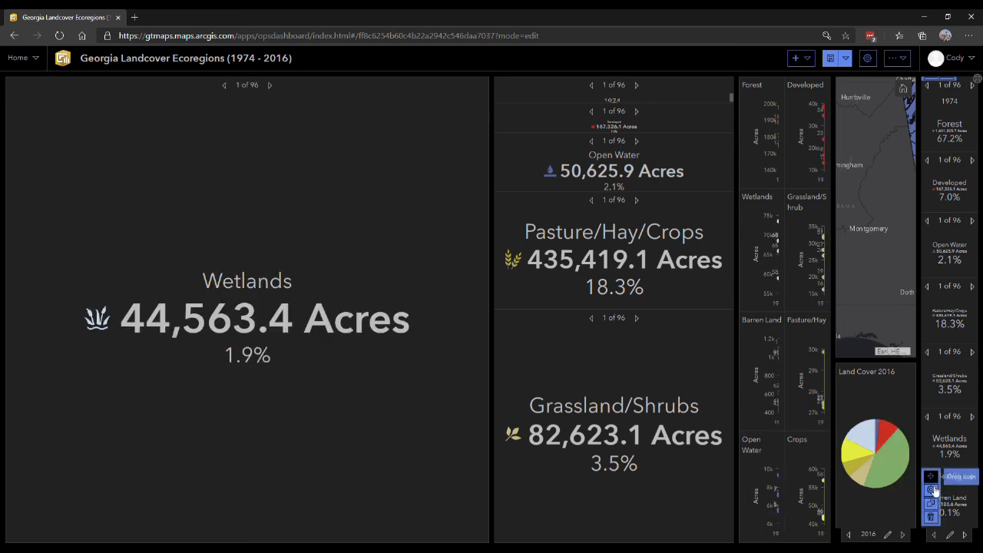
left_click(932, 507)
left_click_drag(500, 83, 804, 538)
left_click_drag(12, 86, 737, 541)
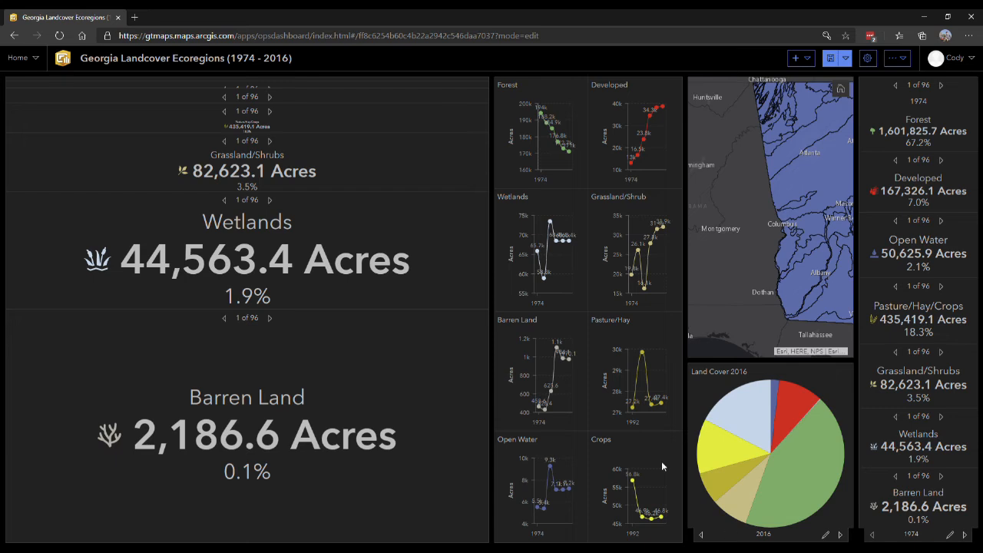
Resize the rows of the duplicated stack so all seven indicators are readable
left_click_drag(384, 310, 359, 466)
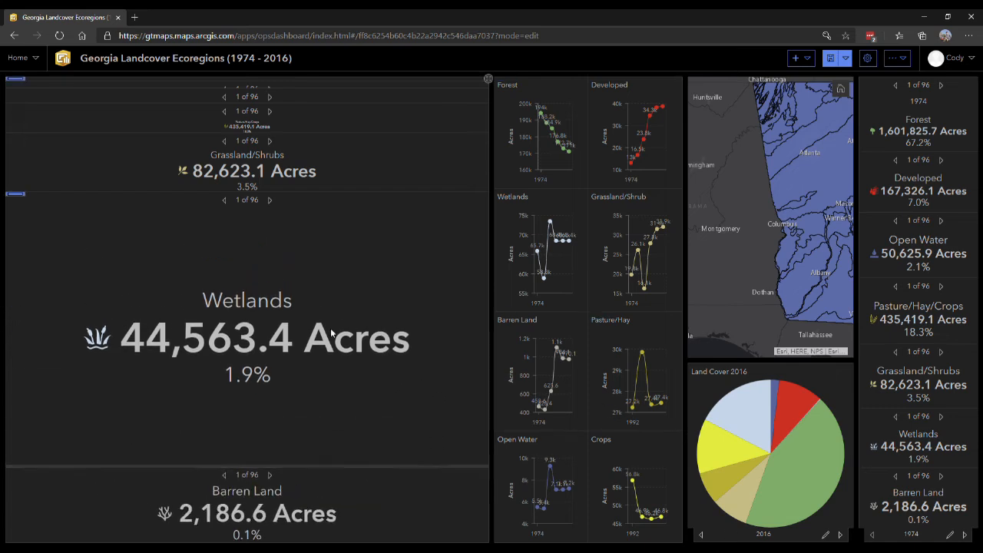
left_click_drag(307, 196, 324, 391)
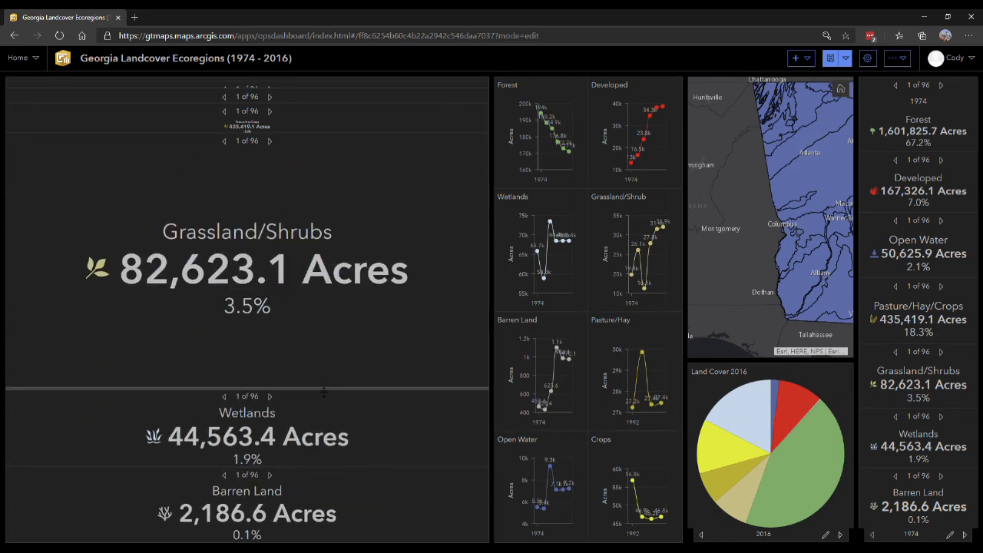
left_click_drag(289, 137, 323, 274)
left_click_drag(313, 101, 328, 288)
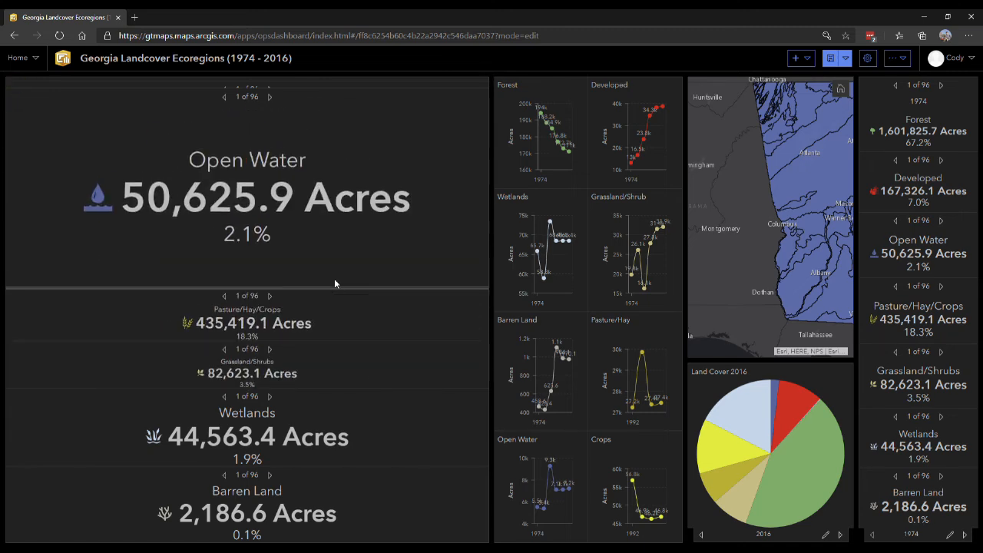
left_click_drag(312, 89, 302, 233)
left_click_drag(295, 81, 288, 191)
Move the duplicated stack beside the yearly tab group and match its row heights to the 1974 stack
mouse_move(19, 89)
left_click_drag(18, 89, 978, 307)
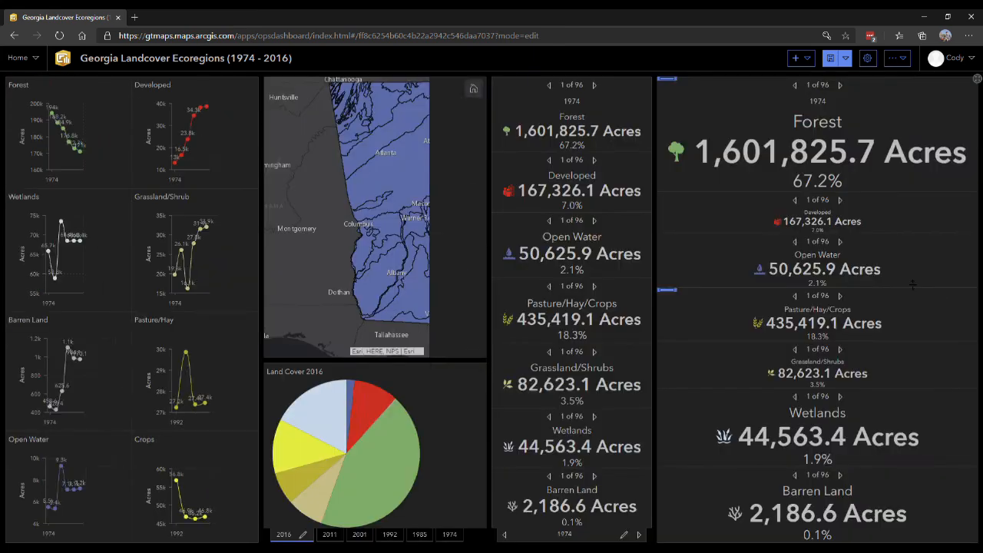
left_click_drag(741, 195, 739, 153)
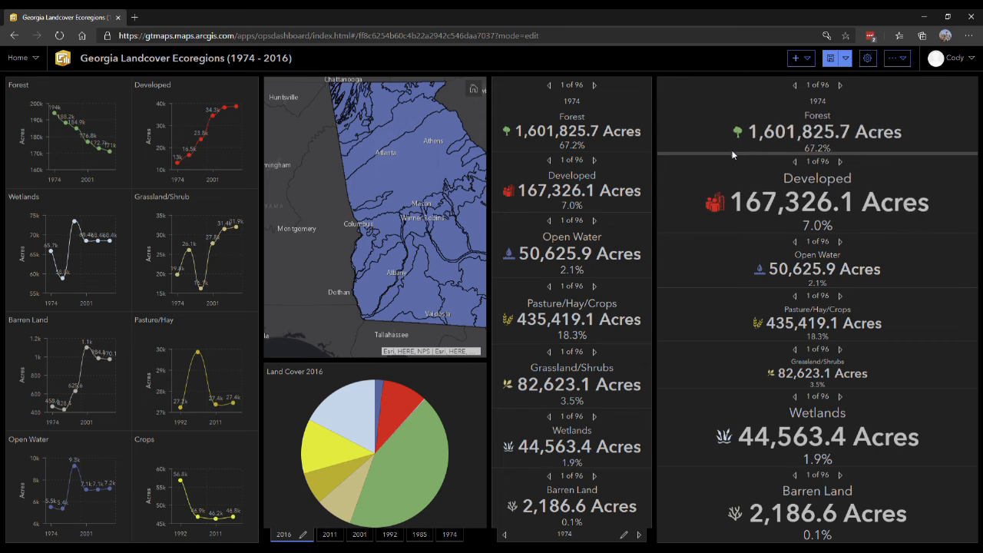
left_click_drag(716, 236, 716, 218)
left_click_drag(731, 290, 731, 279)
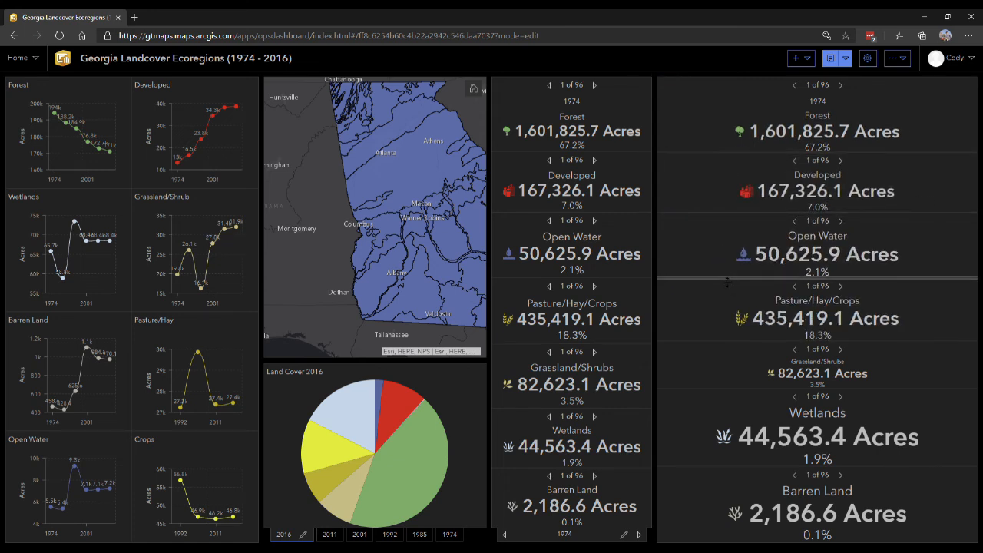
left_click_drag(714, 346, 714, 411)
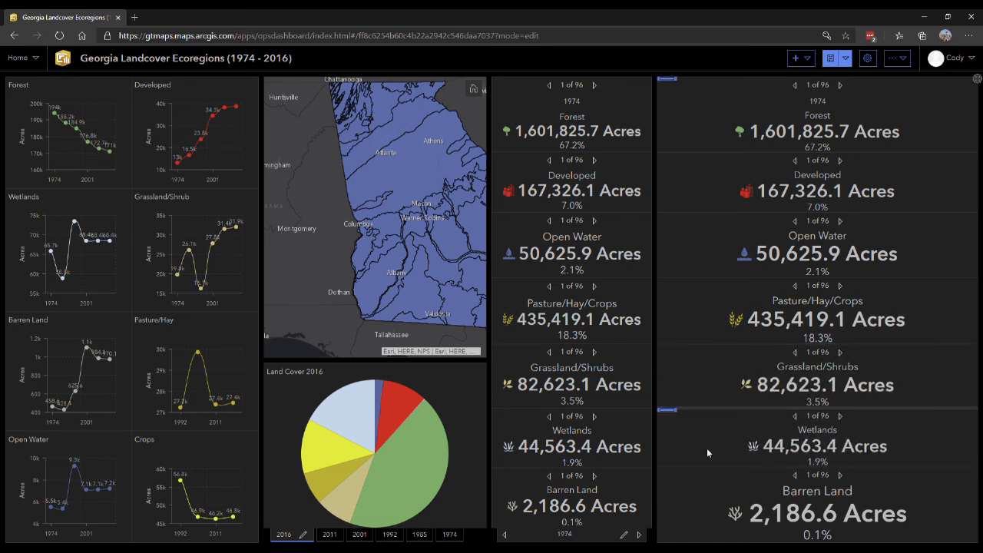
left_click_drag(707, 467, 707, 470)
Add the duplicated stack to the yearly tab group as a new tab and place it ahead of 2016
mouse_move(667, 90)
left_click_drag(667, 90, 569, 298)
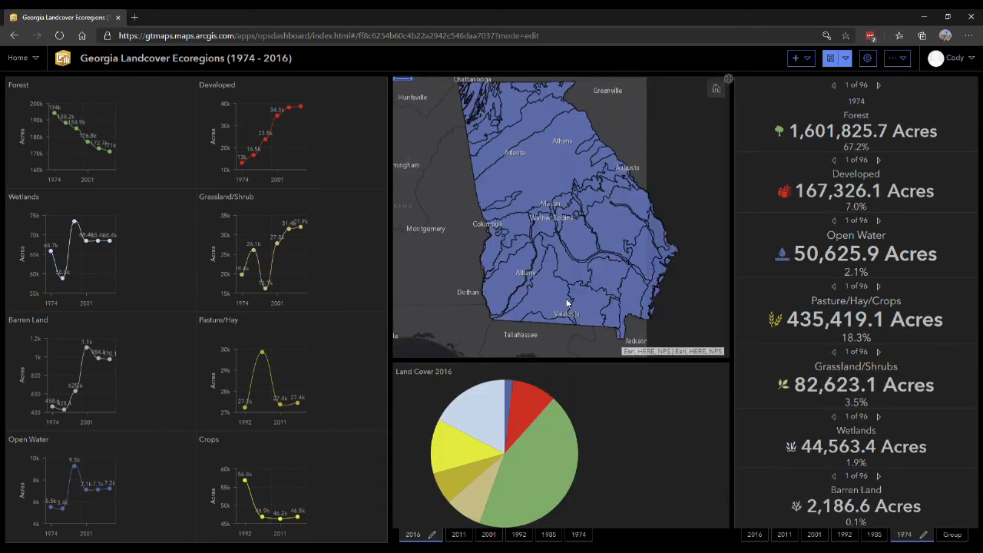
left_click(953, 538)
left_click_drag(944, 539, 770, 537)
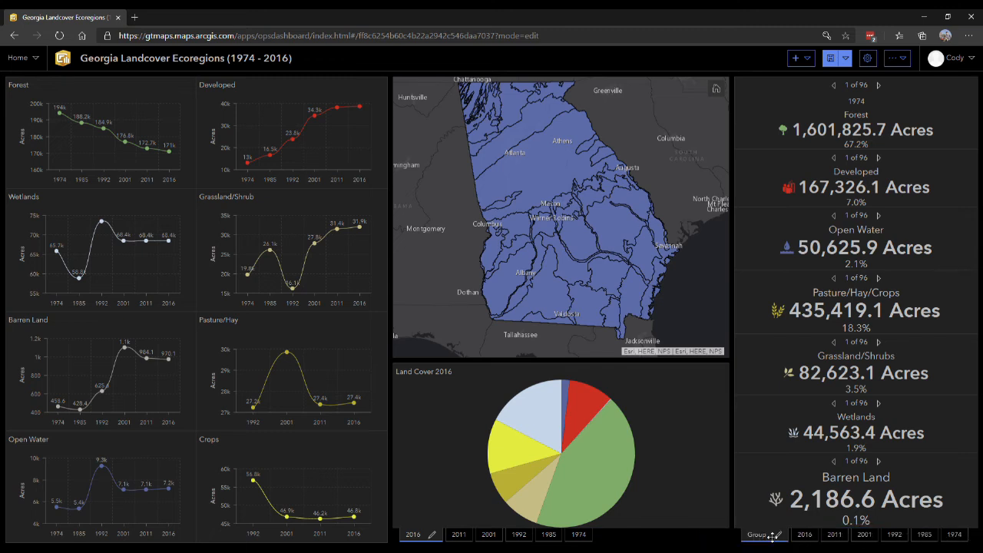
Rename the new leading indicator tab as Change ('74 - '16) and check its place among the yearly tabs
left_click(777, 535)
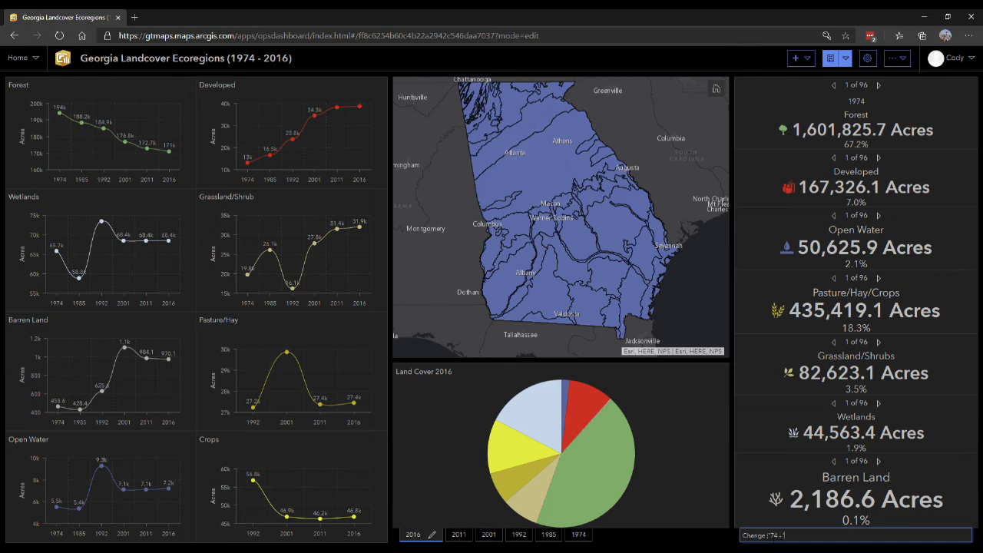
key("Return")
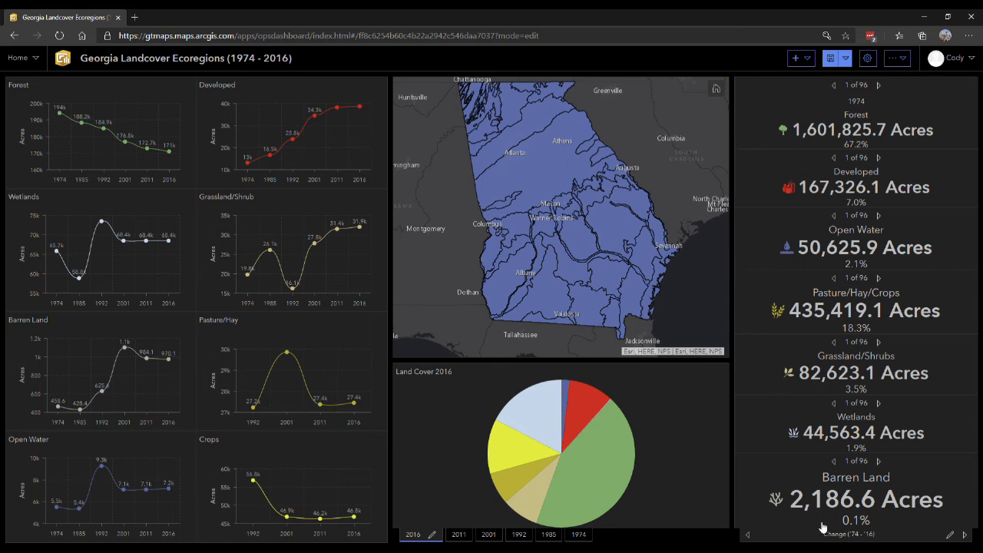
left_click(751, 538)
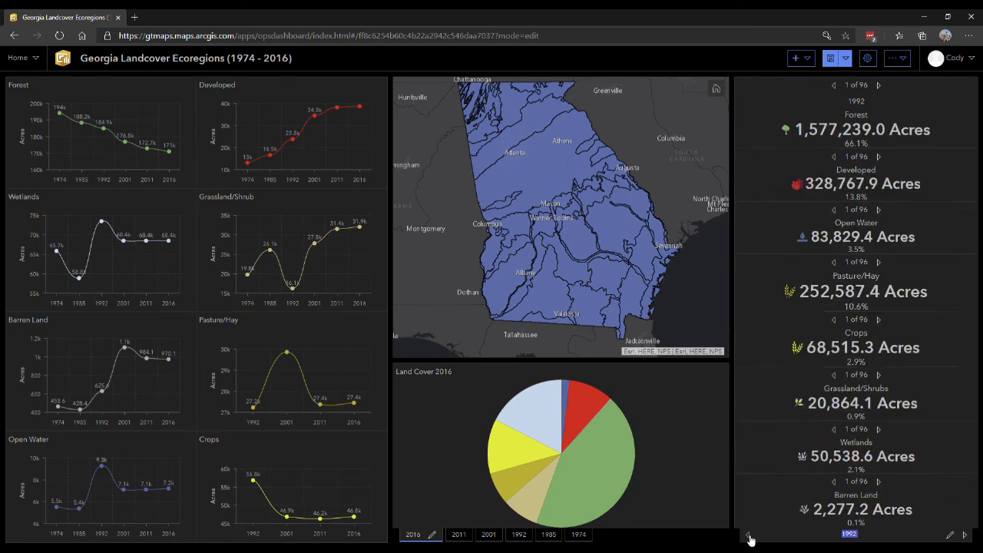
left_click(750, 537)
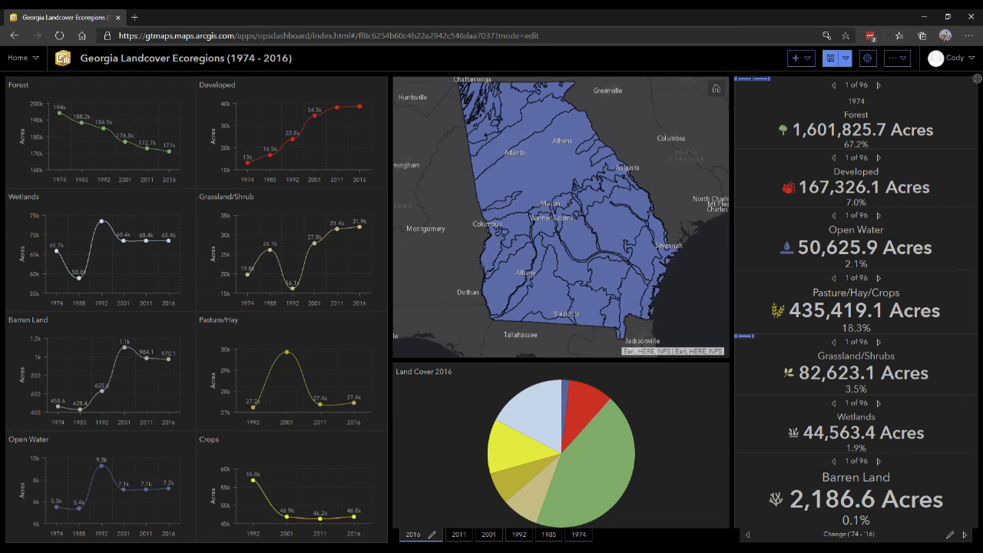
Even out the Wetlands and Barren Land row heights in the change tab and widen the line-chart column beside the map
left_click_drag(805, 455, 811, 467)
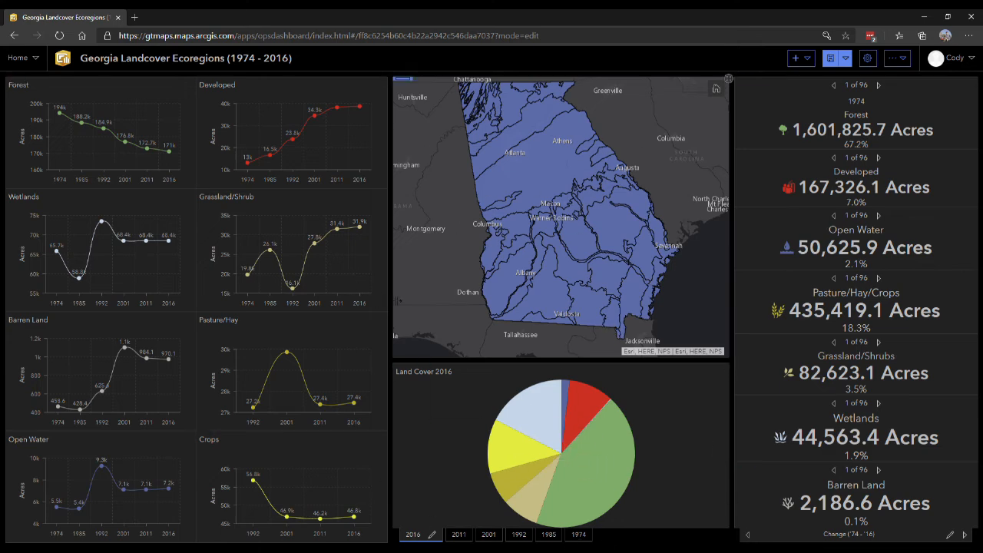
left_click_drag(396, 264, 433, 267)
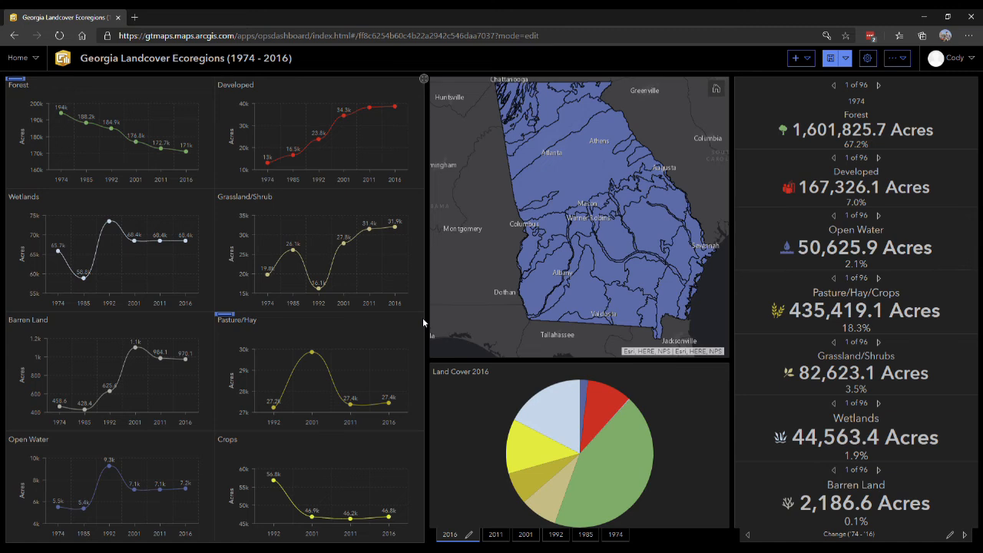
left_click_drag(639, 219, 620, 232)
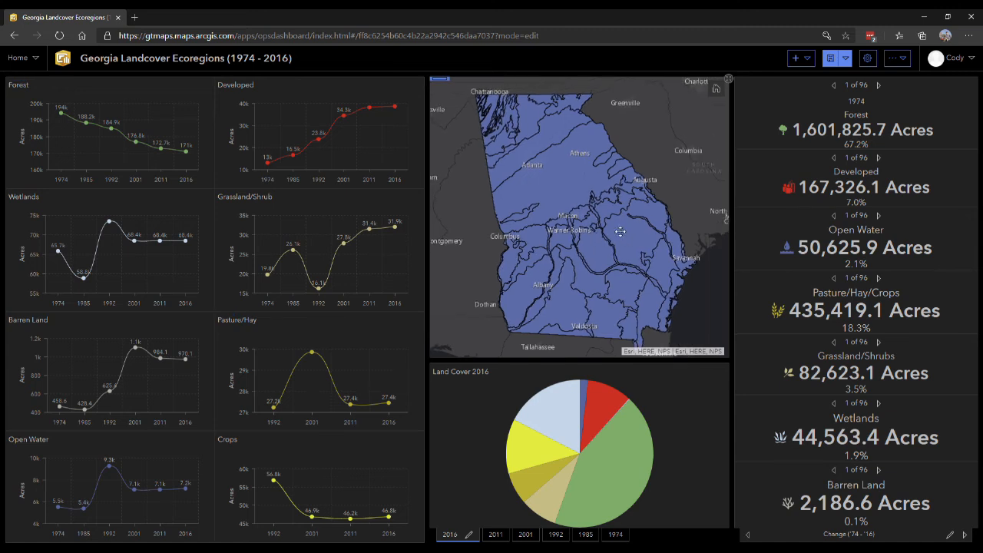
left_click(717, 91)
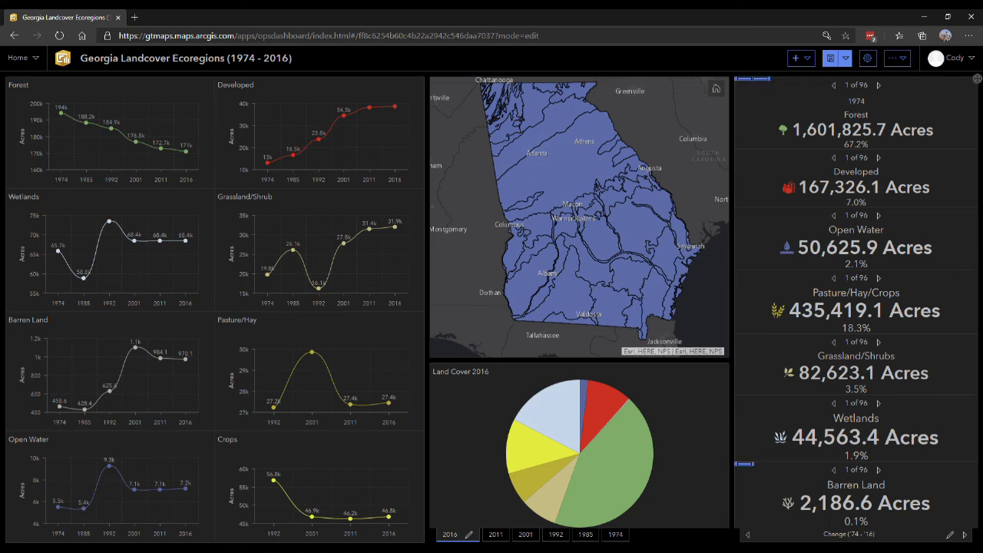
Set the value field of the change tab's Forest indicator to ForestChange19742016
mouse_move(780, 86)
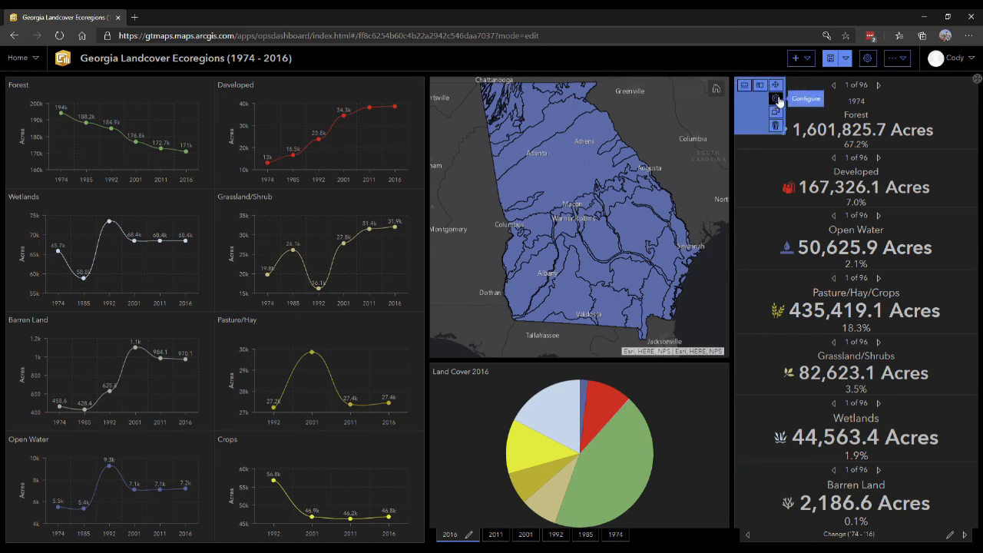
left_click(779, 100)
left_click(191, 225)
scroll(212, 282, "down", 2)
scroll(213, 281, "down", 5)
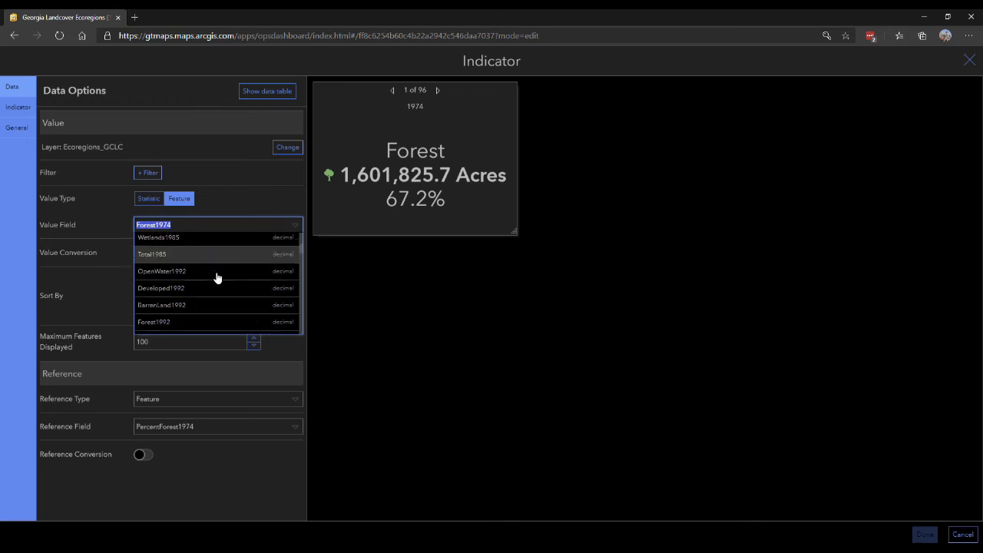
scroll(219, 282, "down", 6)
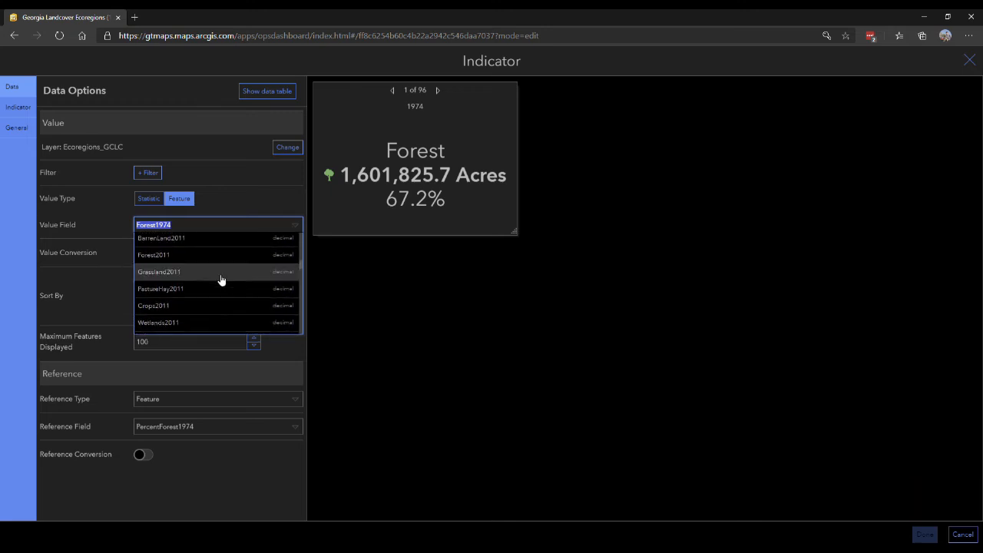
scroll(221, 288, "down", 1)
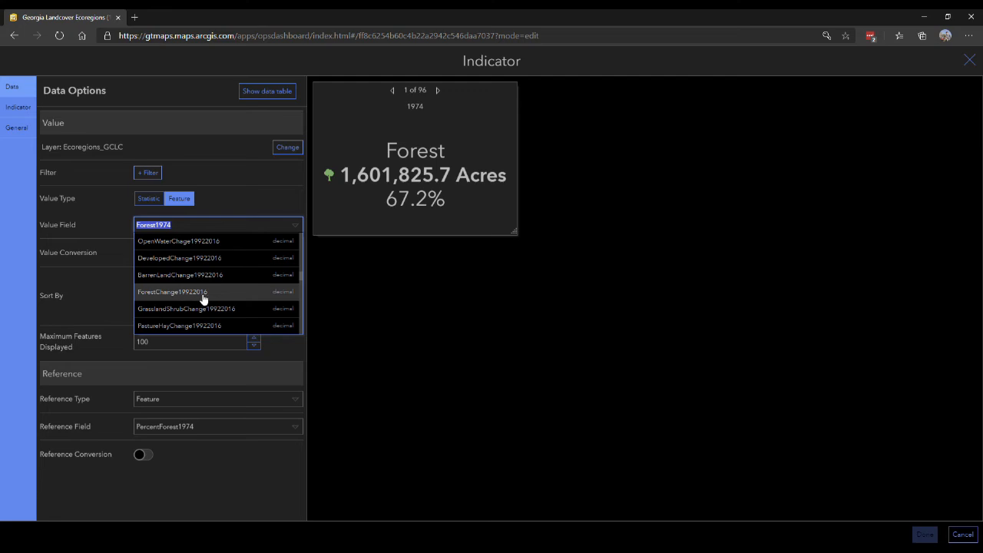
key("BackSpace")
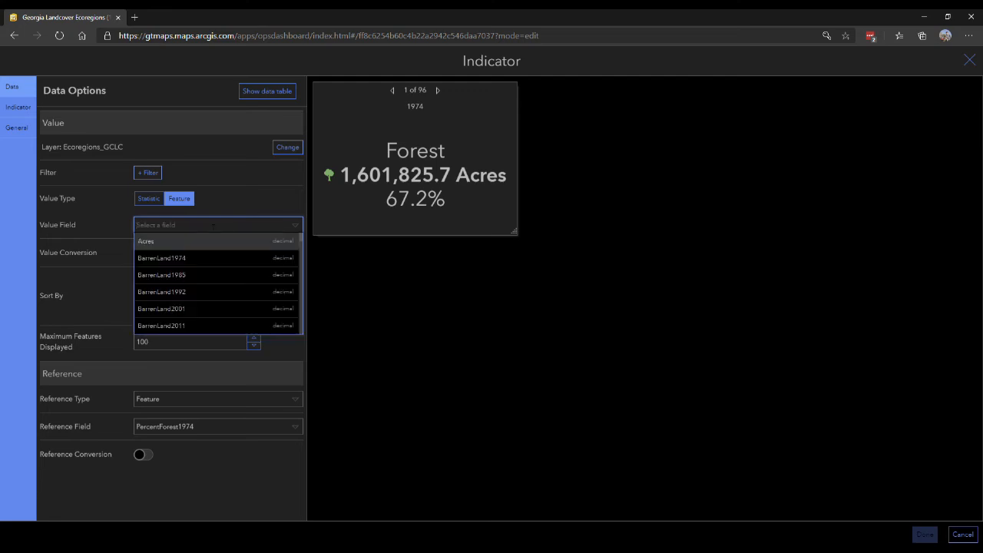
scroll(241, 309, "down", 5)
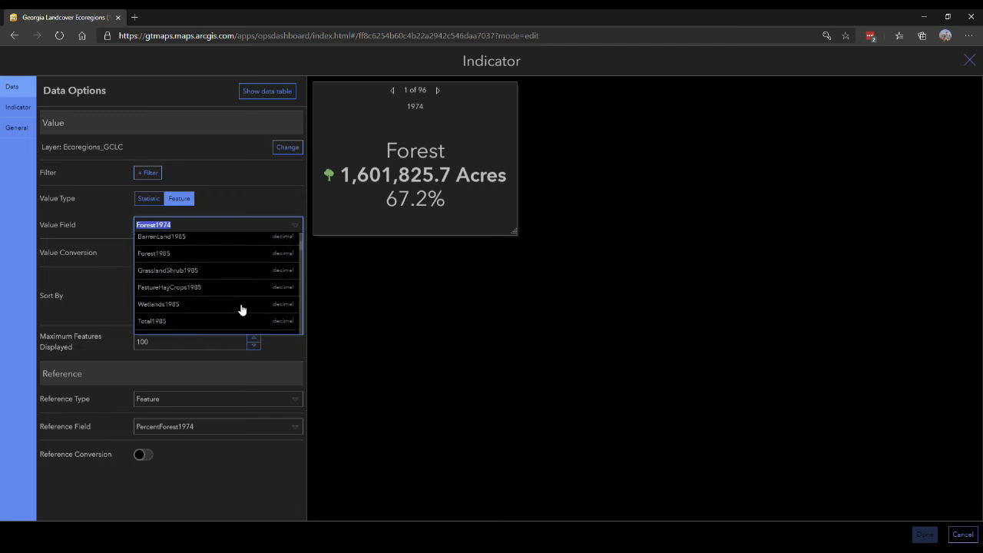
scroll(241, 309, "down", 6)
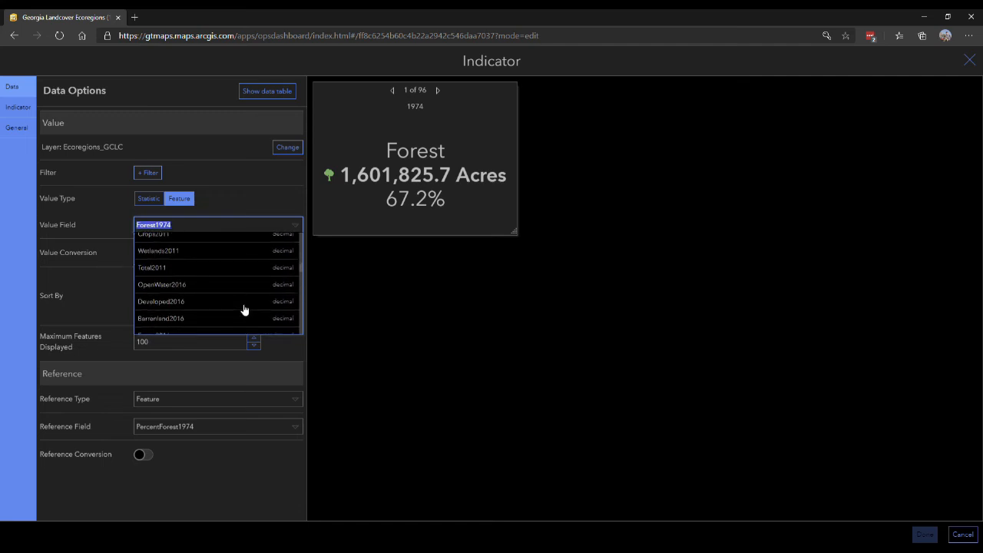
scroll(244, 309, "down", 4)
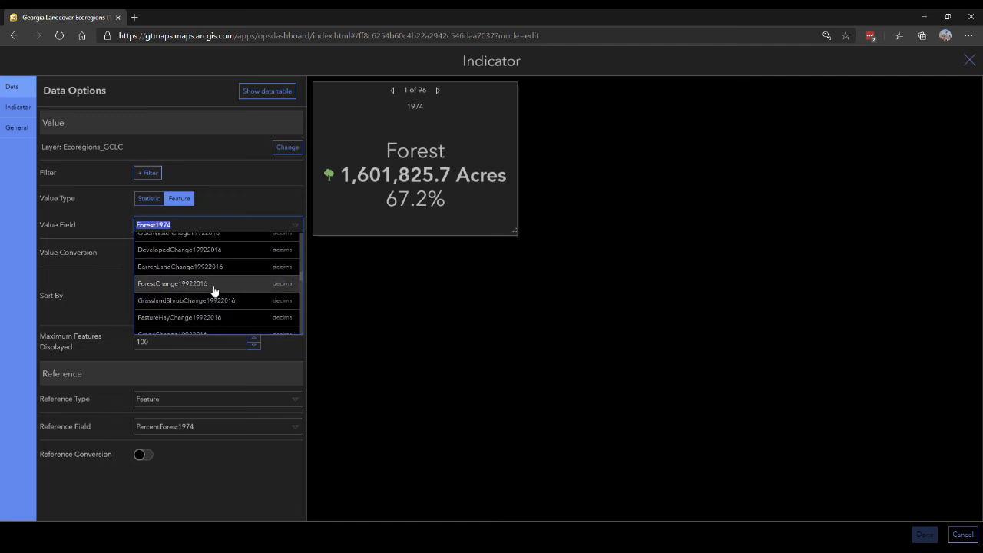
scroll(230, 292, "down", 3)
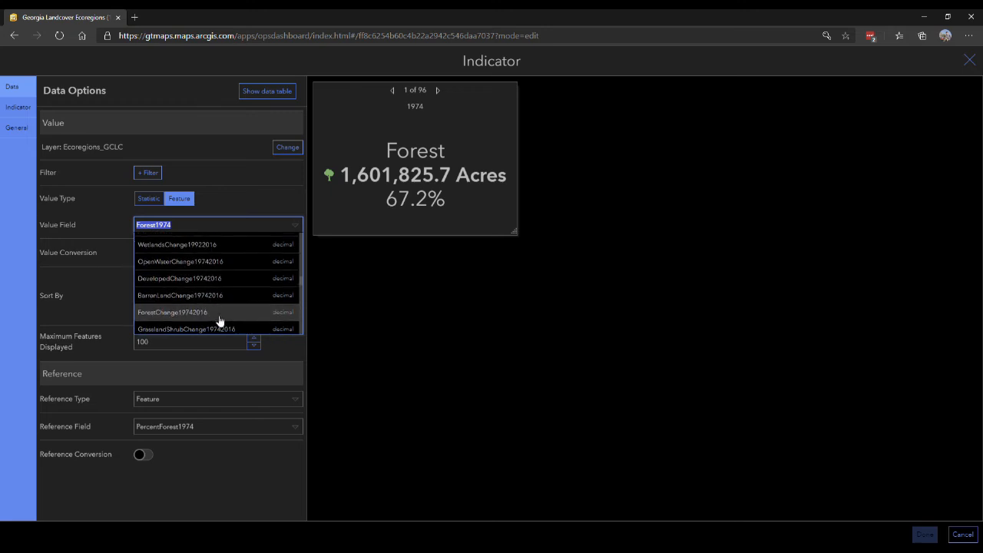
left_click(217, 314)
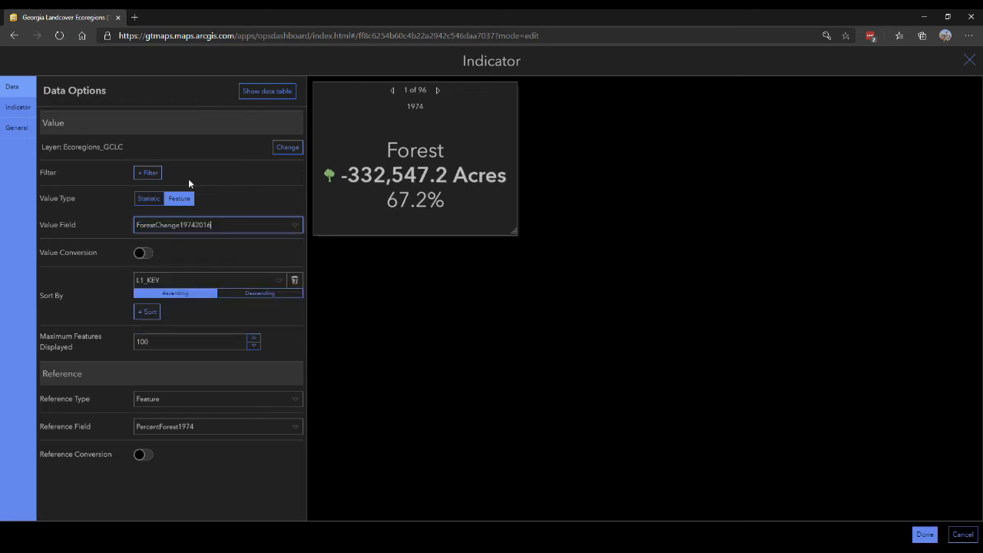
Set the Forest indicator's reference field to PercentForestChange19742016
left_click(215, 425)
scroll(215, 438, "down", 5)
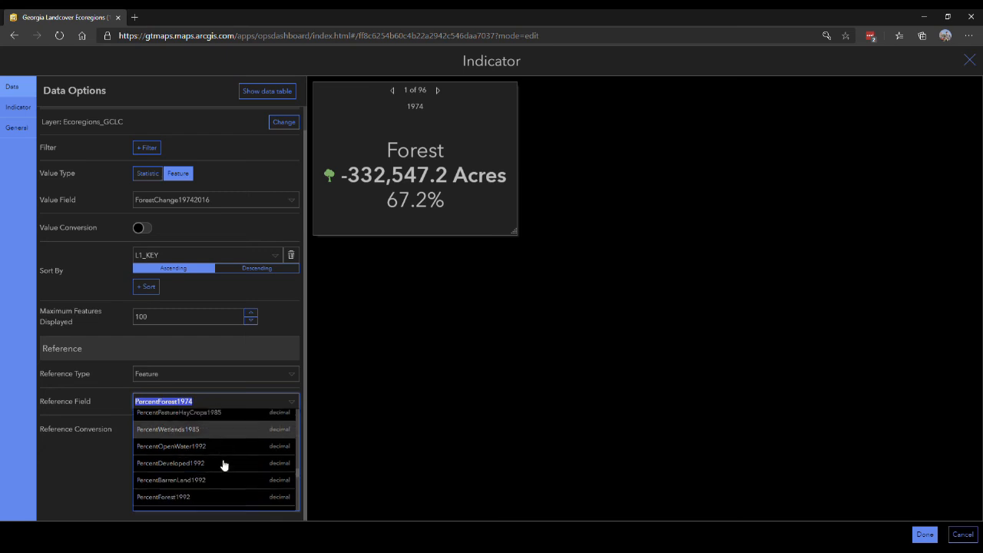
scroll(224, 459, "down", 8)
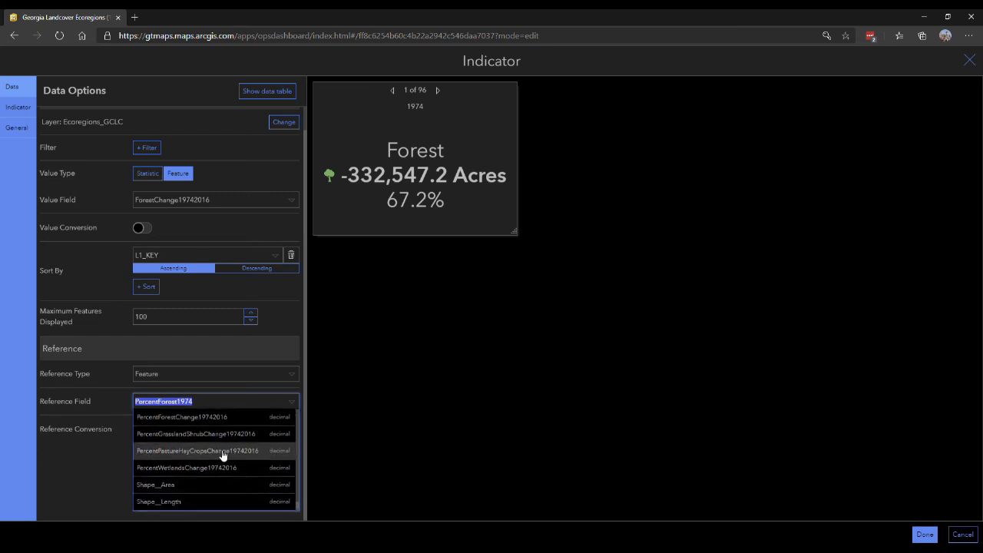
scroll(207, 480, "up", 3)
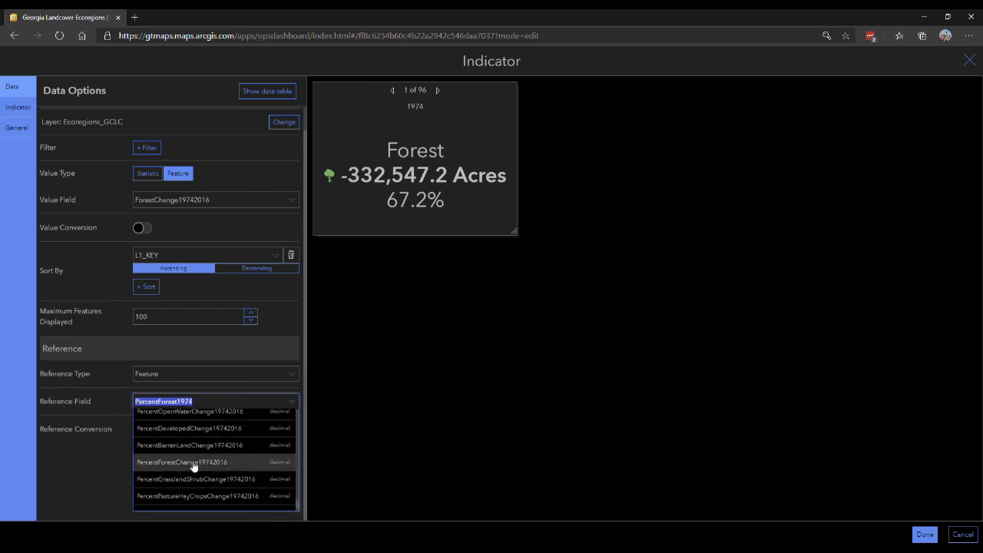
left_click(197, 462)
Change the Forest indicator's title to 1974 - 2016 and apply its configuration
left_click(16, 127)
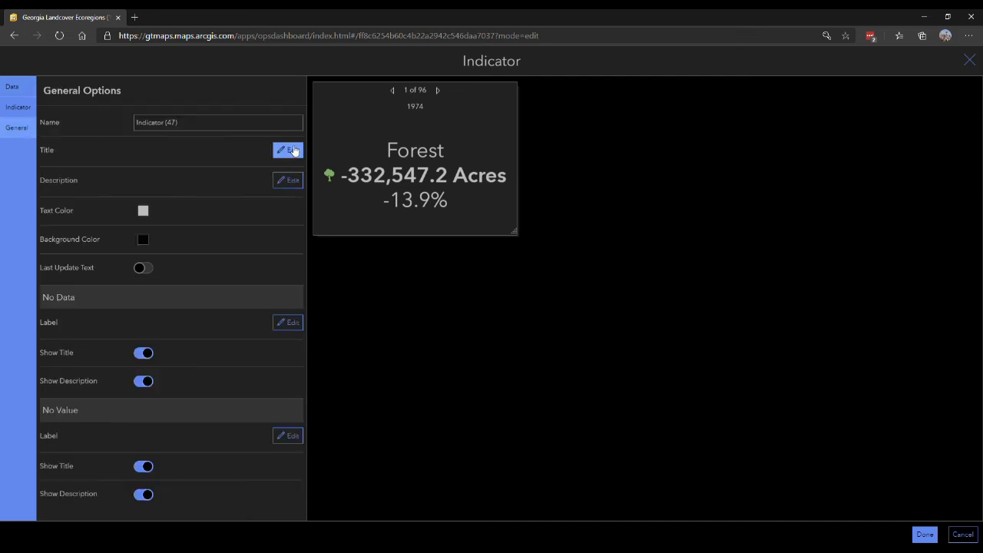
left_click(284, 150)
left_click_drag(174, 217, 163, 216)
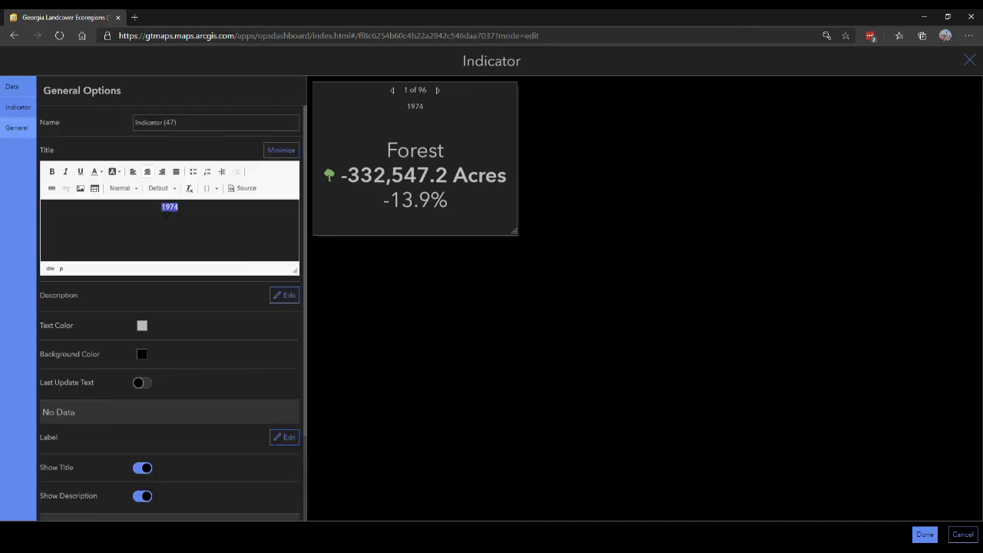
type("1974 - 2016")
left_click(924, 534)
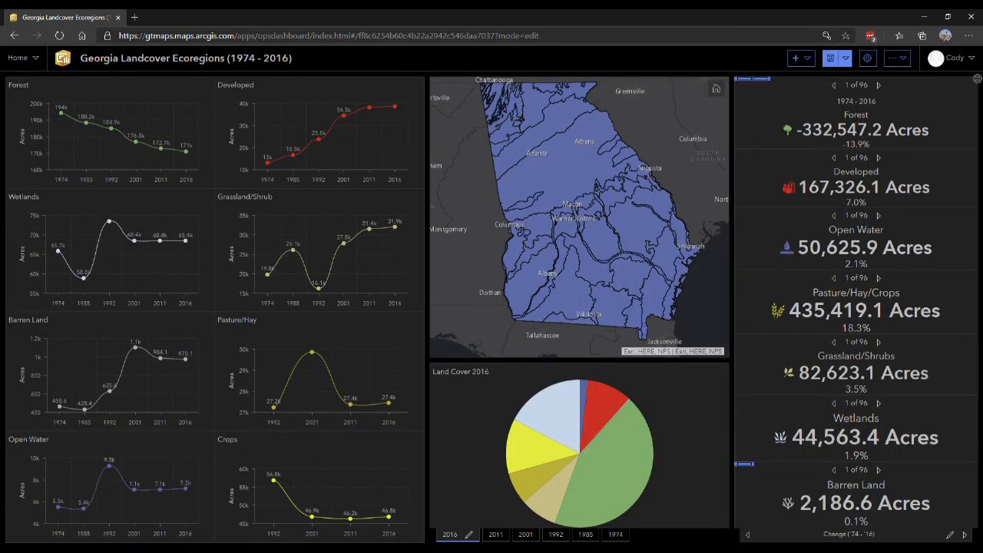
Switch the remaining indicators, Developed through Barren Land, to their 1974–2016 fields, such as DevelopedChange19742016 and BarrenLandChange19742016 with PercentBarrenLandChange19742016 as reference
mouse_move(758, 161)
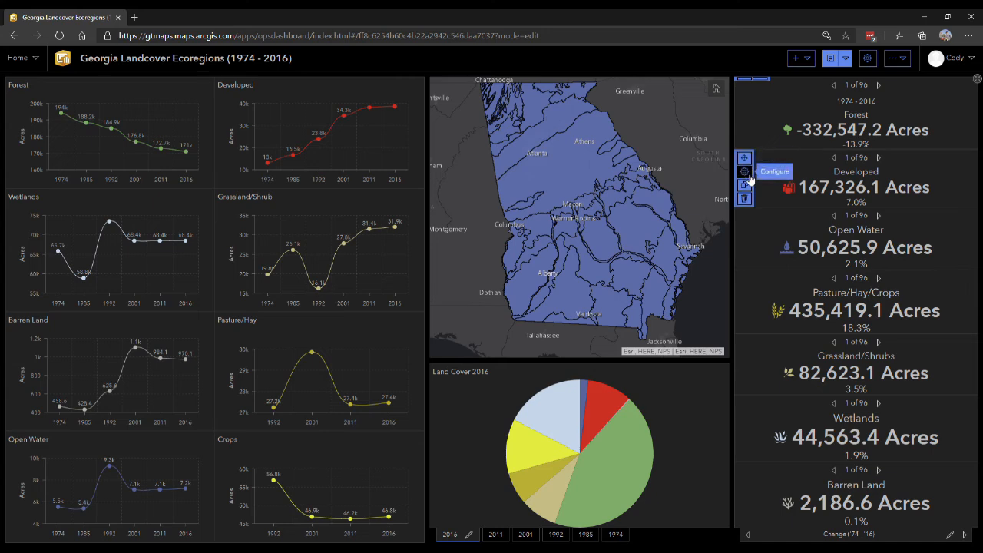
left_click(750, 176)
left_click(225, 229)
scroll(221, 284, "down", 5)
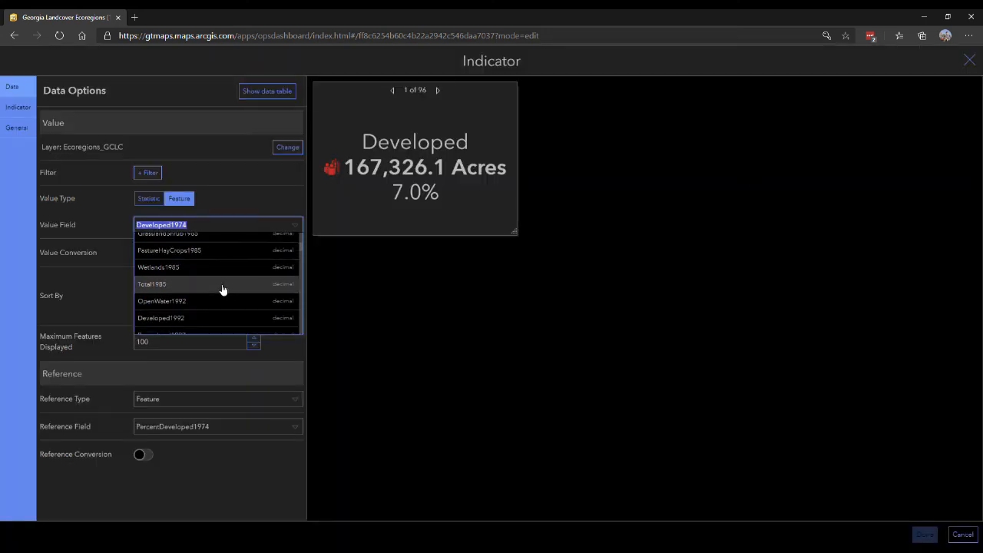
scroll(222, 290, "down", 10)
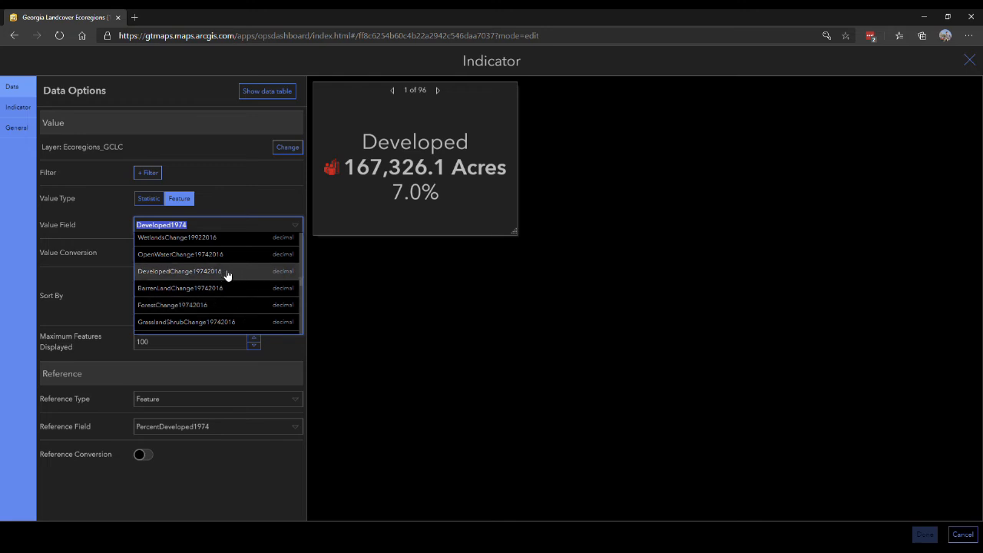
left_click(227, 275)
left_click(222, 427)
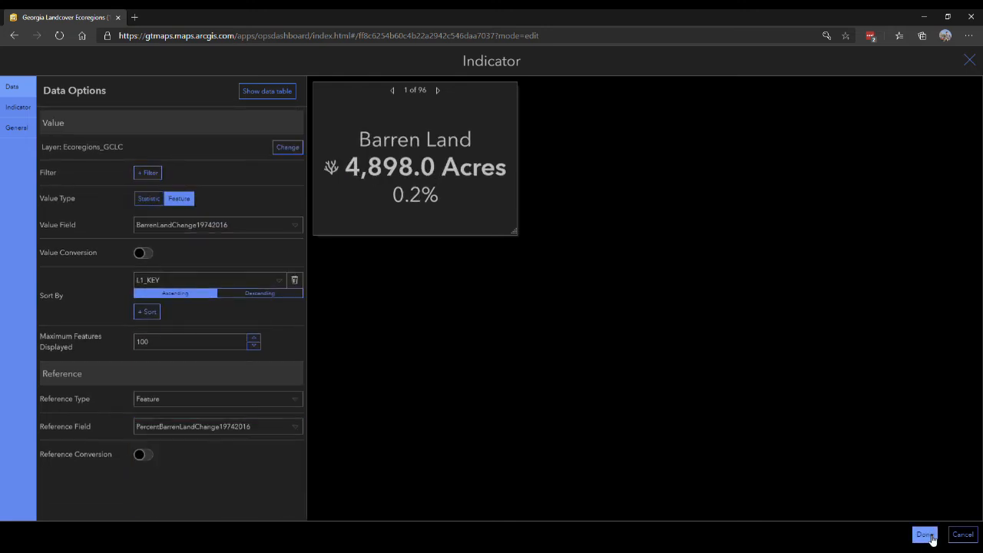
left_click(932, 538)
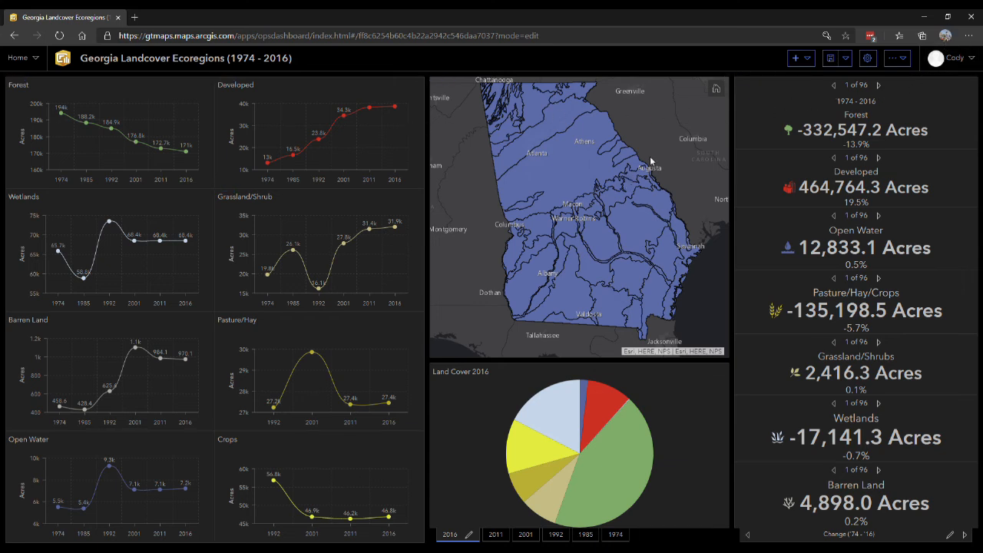
Add a medium-size header panel with the default dashboard title and save the dashboard
left_click(798, 61)
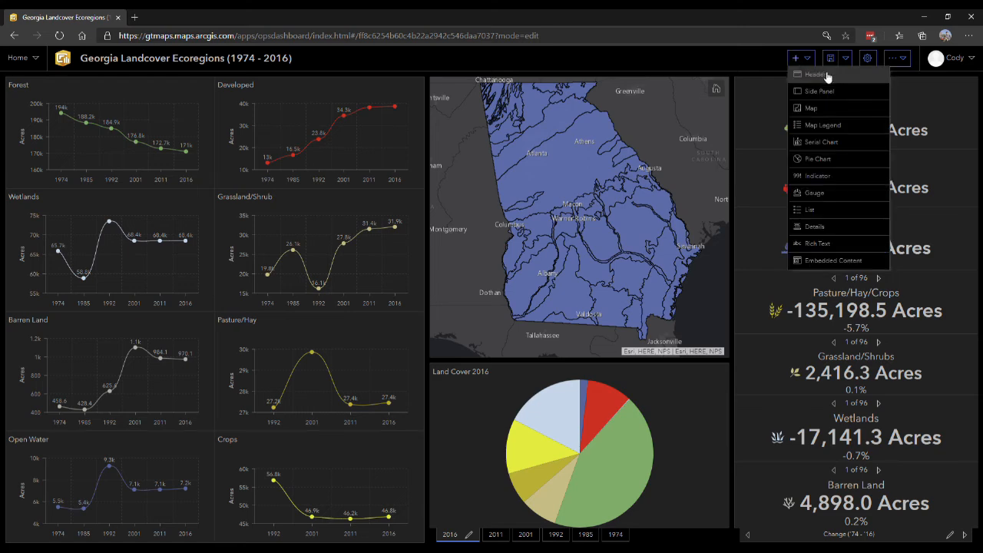
left_click(826, 75)
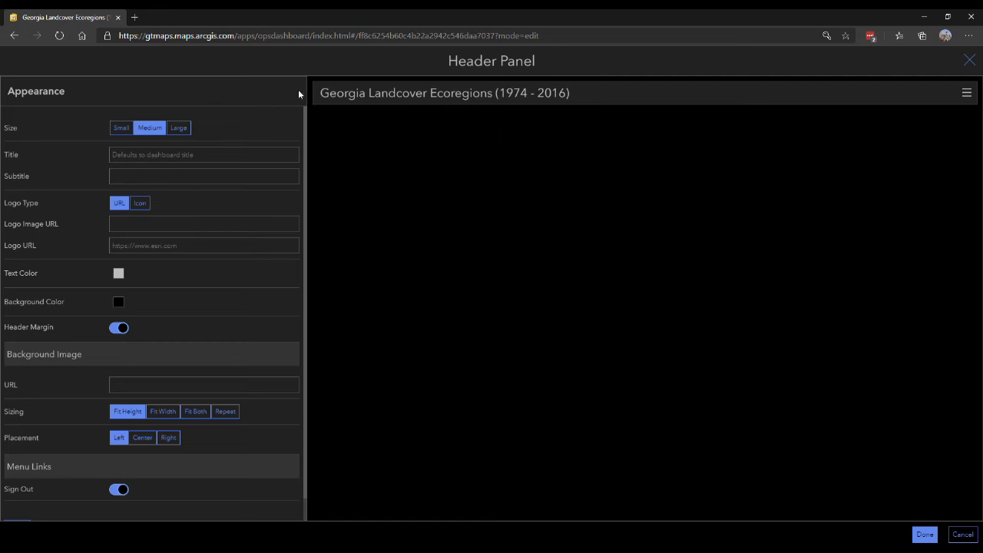
scroll(163, 364, "down", 1)
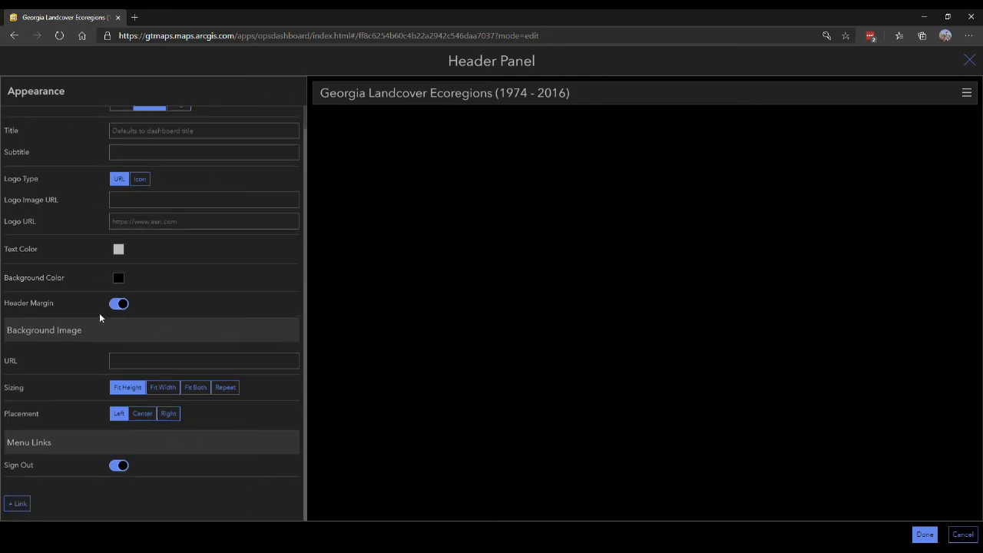
scroll(93, 331, "up", 1)
left_click(925, 534)
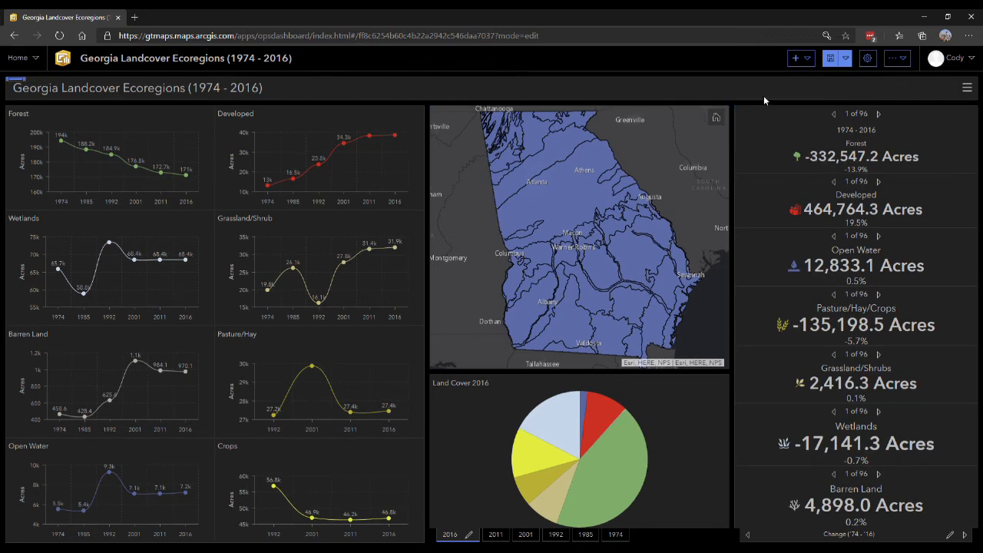
left_click(830, 58)
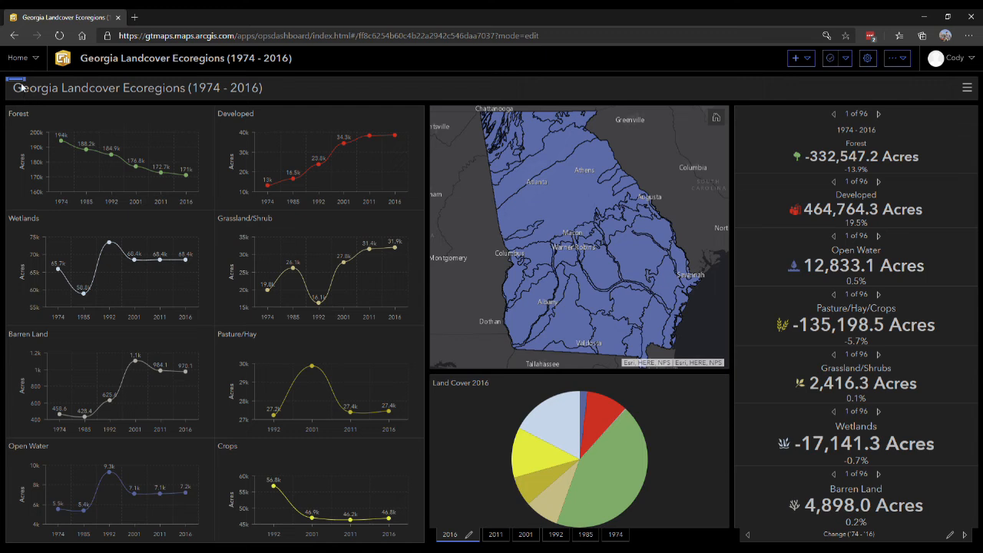
Add a category selector to the header that takes its categories from features of the Ecoregions_GCLC layer
mouse_move(22, 86)
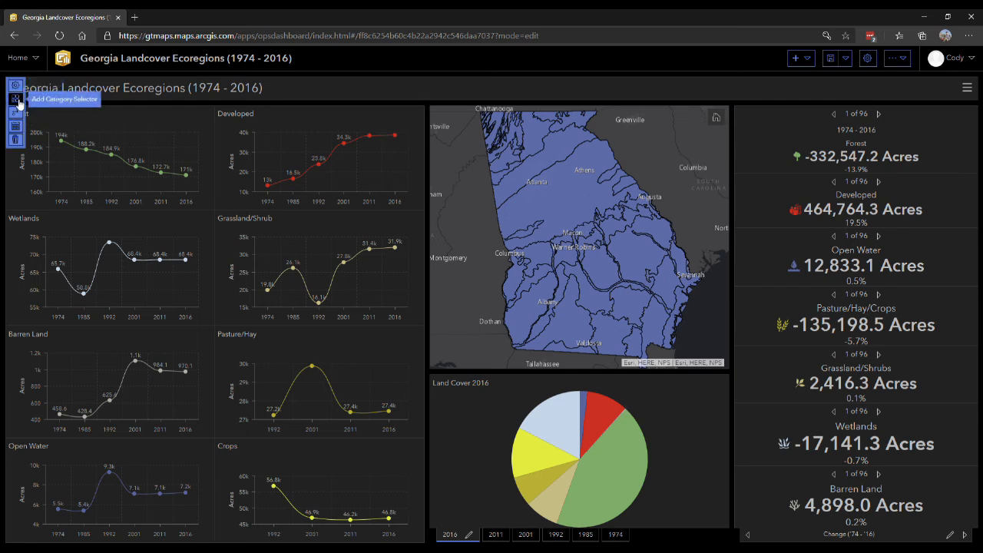
left_click(15, 100)
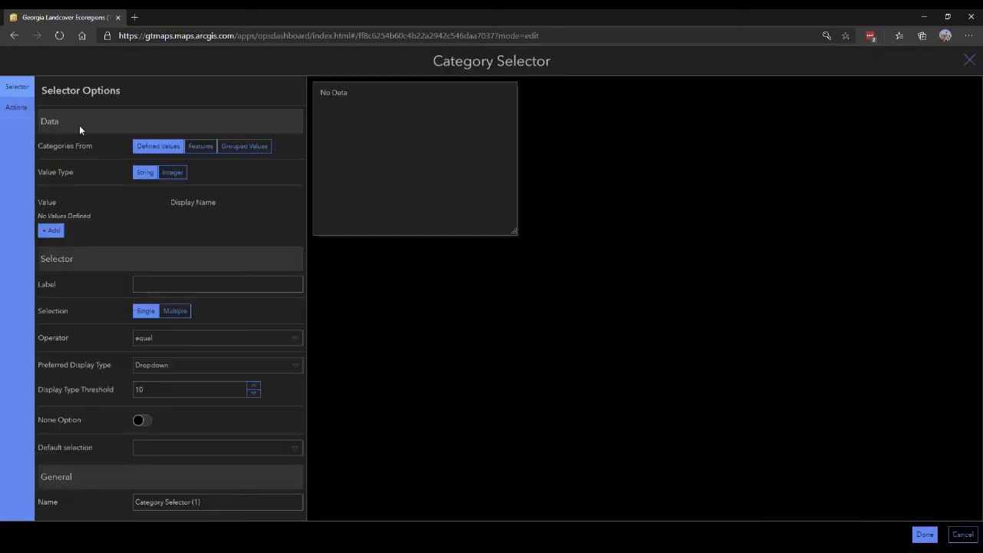
left_click(16, 107)
left_click(17, 89)
left_click(203, 148)
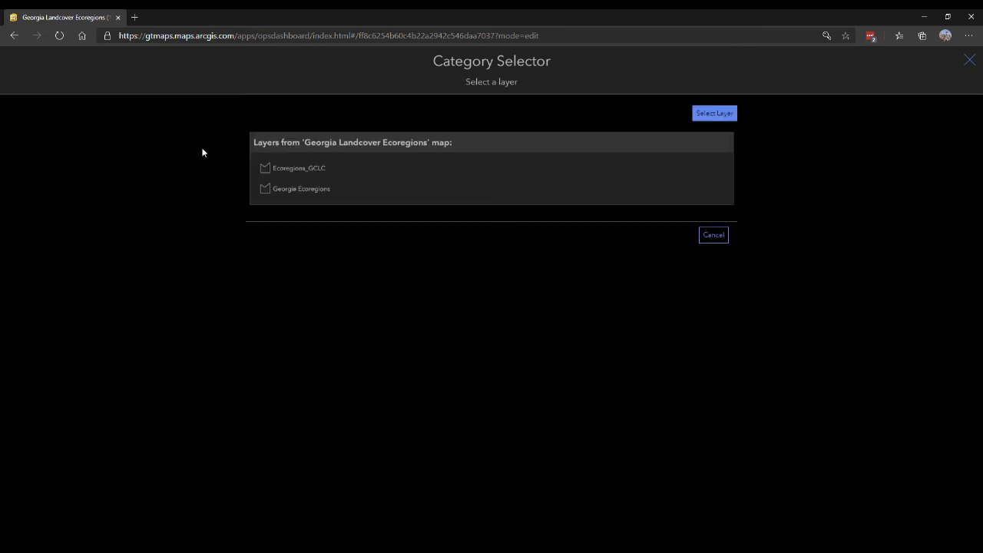
left_click(311, 170)
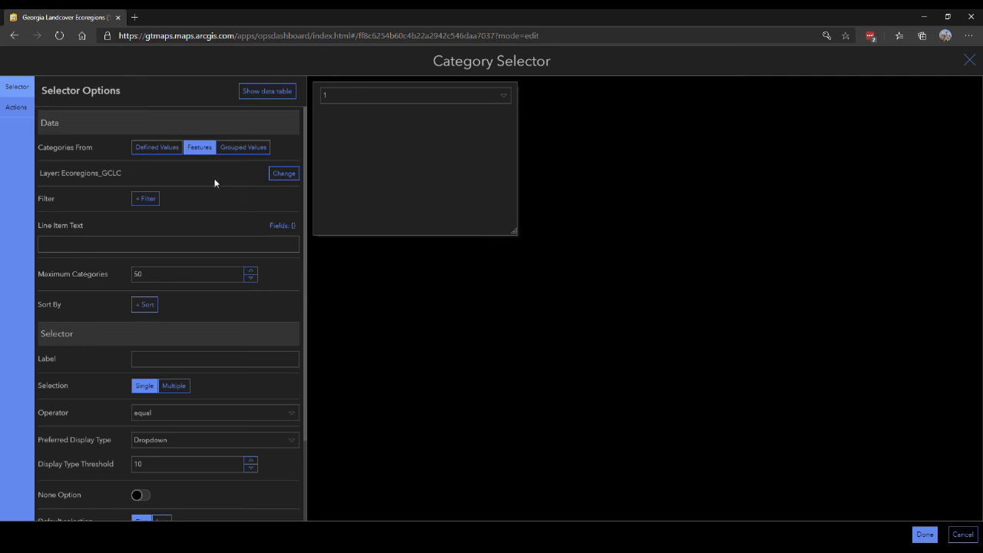
left_click(144, 154)
Try the L1_KEY field as the category selector's line item text
left_click(283, 226)
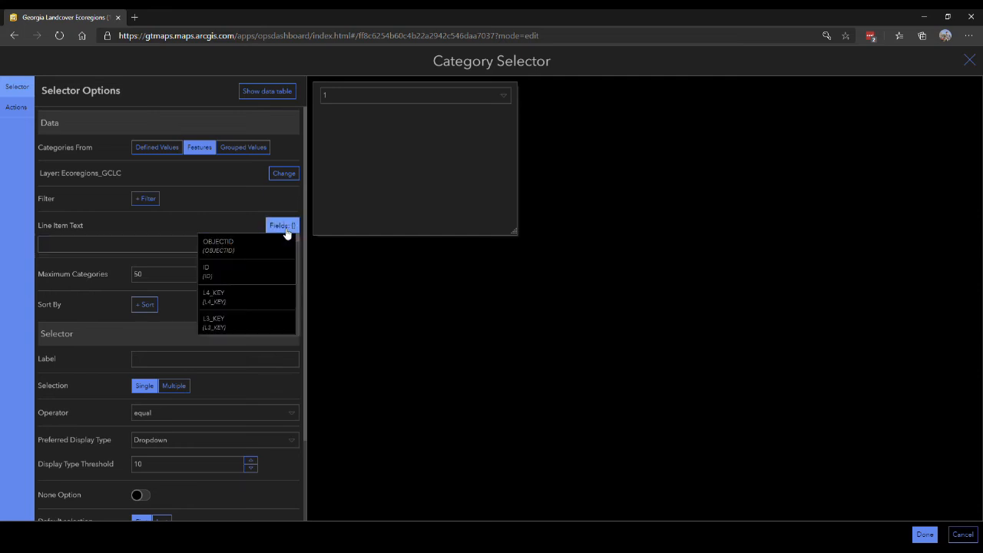
scroll(258, 296, "down", 3)
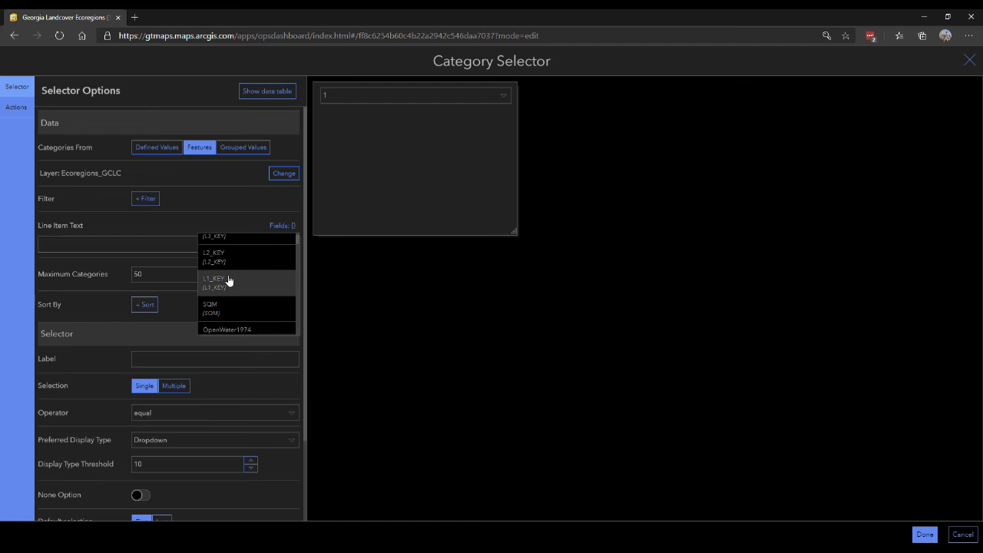
scroll(244, 282, "up", 2)
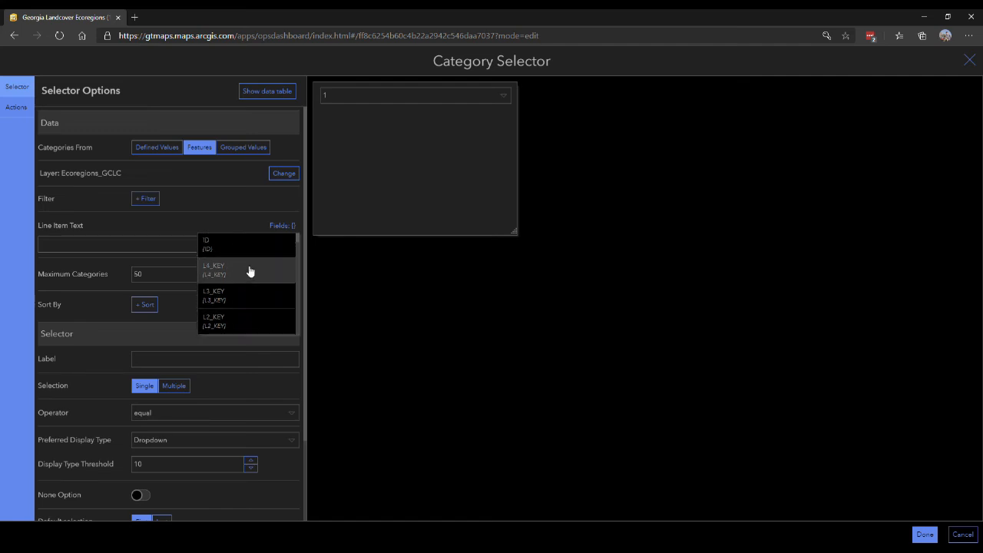
scroll(250, 271, "down", 2)
scroll(236, 313, "up", 1)
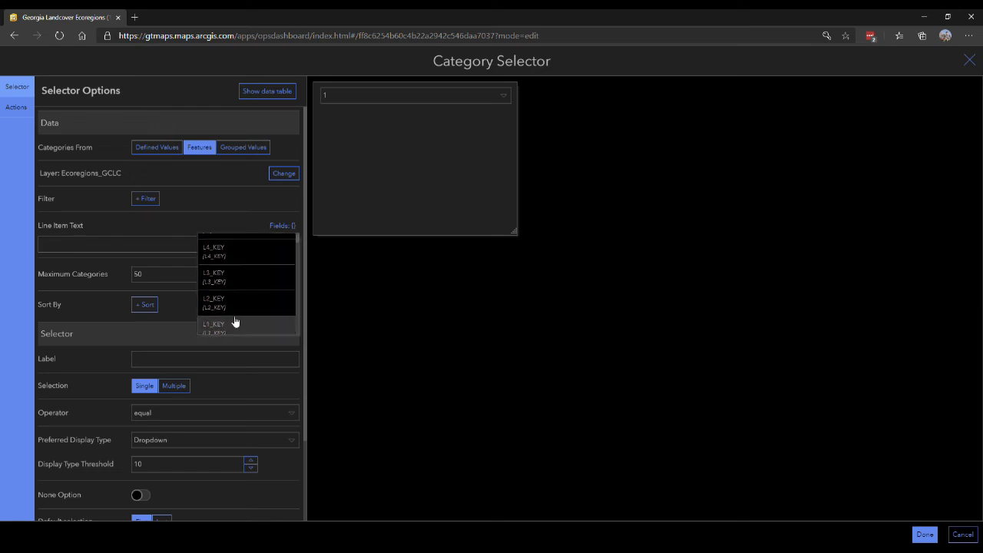
scroll(250, 322, "down", 1)
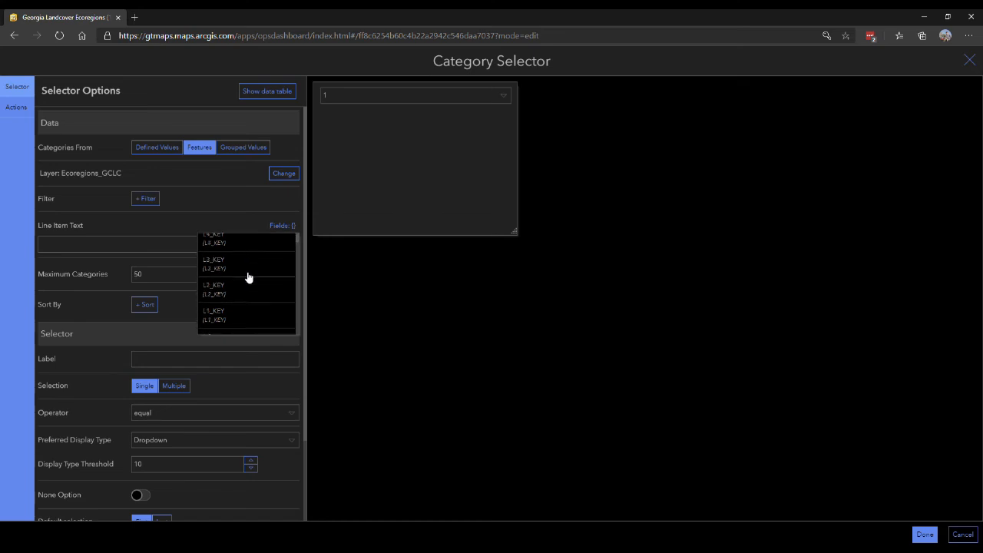
scroll(253, 299, "down", 1)
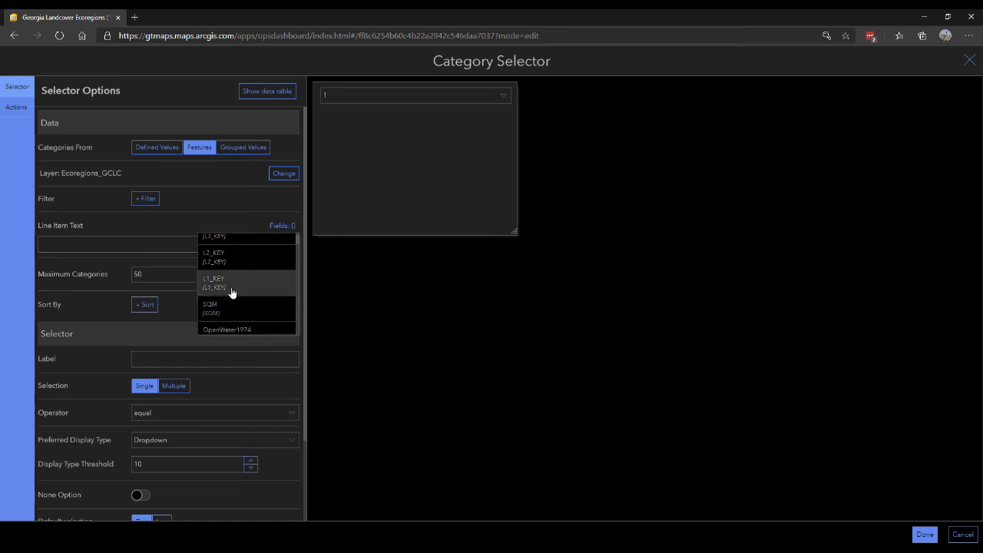
scroll(235, 293, "up", 1)
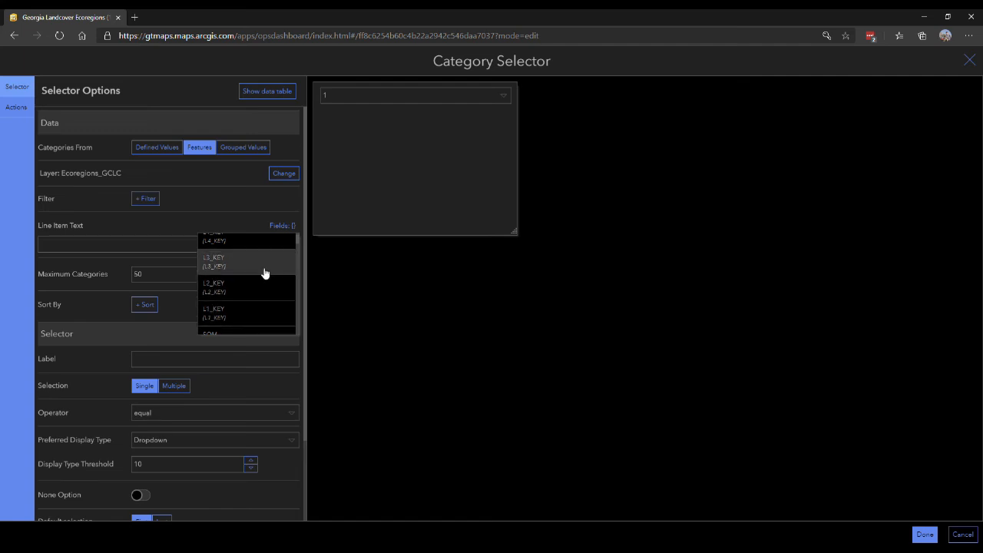
scroll(253, 297, "up", 1)
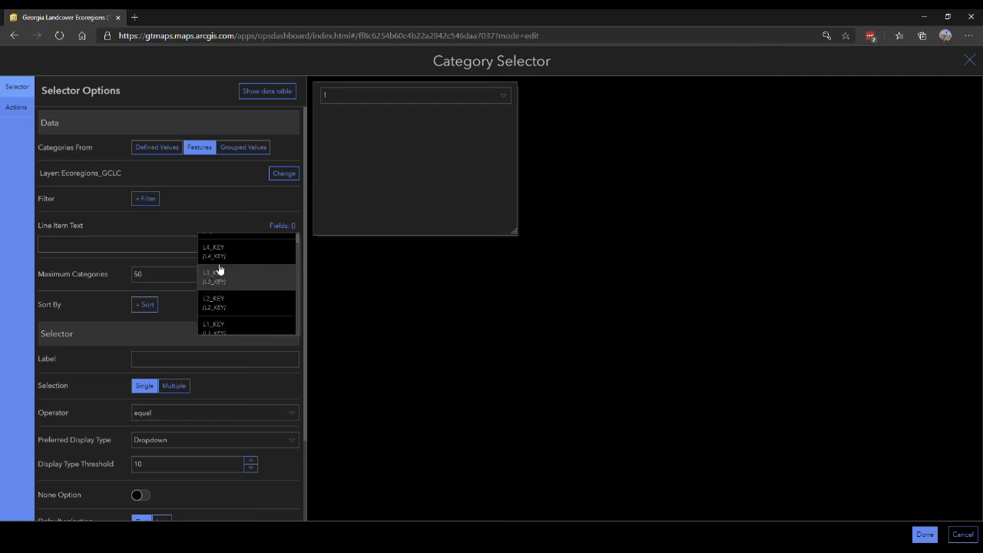
scroll(245, 307, "down", 1)
left_click(244, 306)
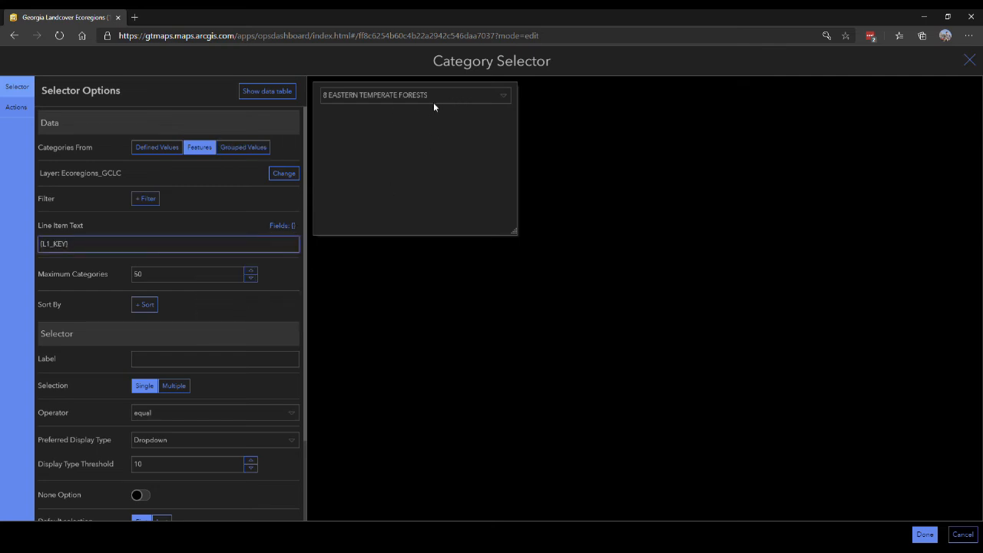
Check the L1_KEY categories in the selector preview and clear the line item text
left_click(503, 99)
scroll(456, 149, "down", 2)
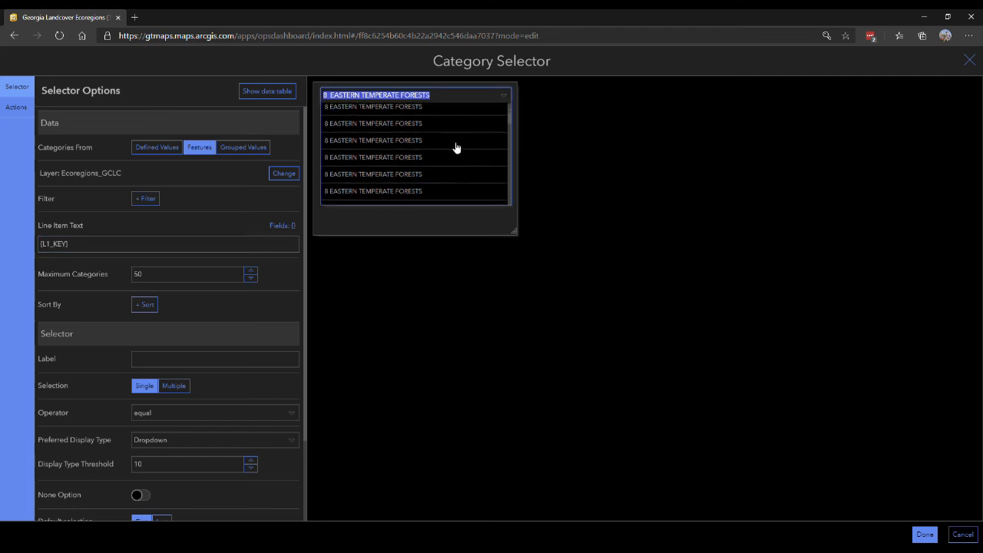
scroll(456, 147, "down", 5)
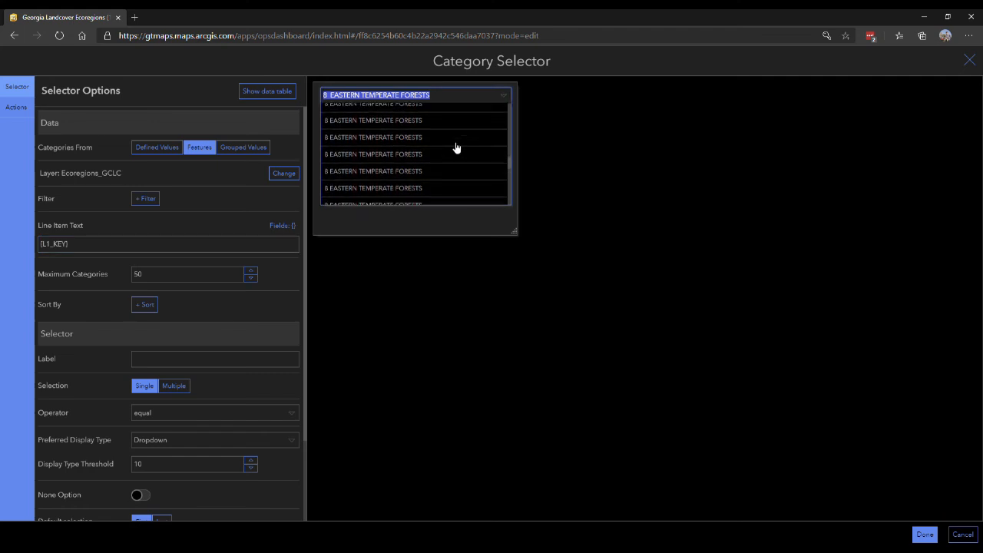
left_click(408, 242)
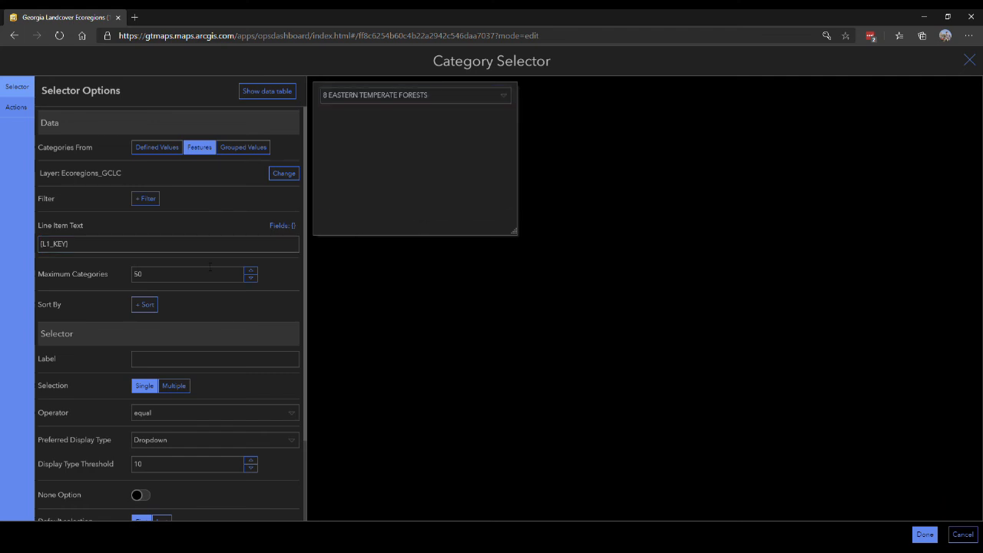
left_click_drag(153, 244, 9, 252)
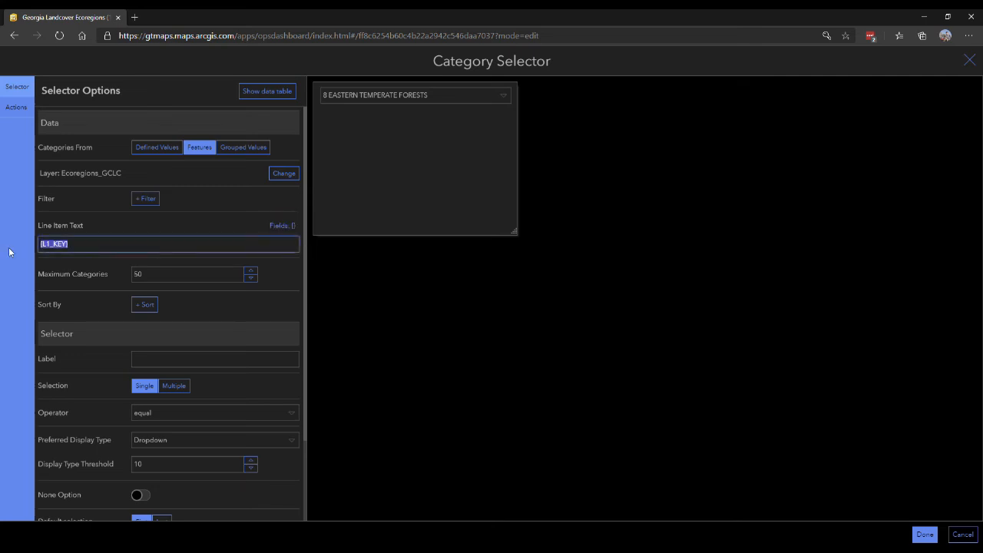
key("BackSpace")
Set the selector's line item text to {L4_KEY} and check the category list in the preview
left_click(281, 226)
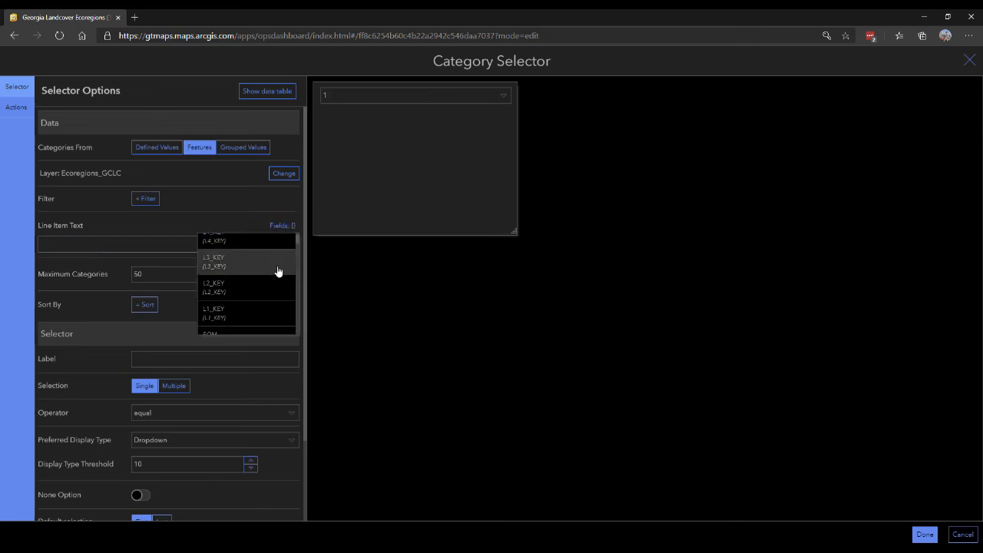
left_click(245, 246)
left_click(461, 95)
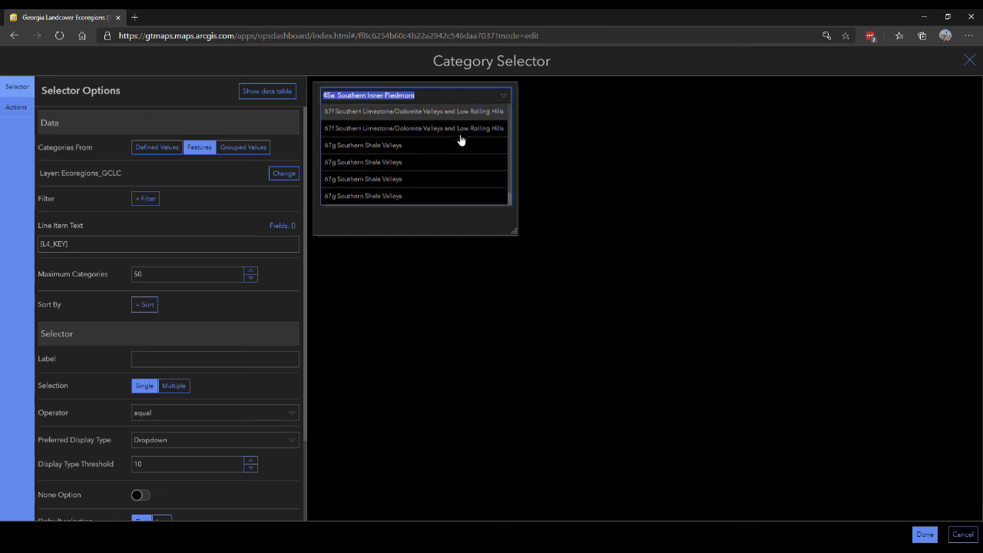
scroll(448, 145, "up", 10)
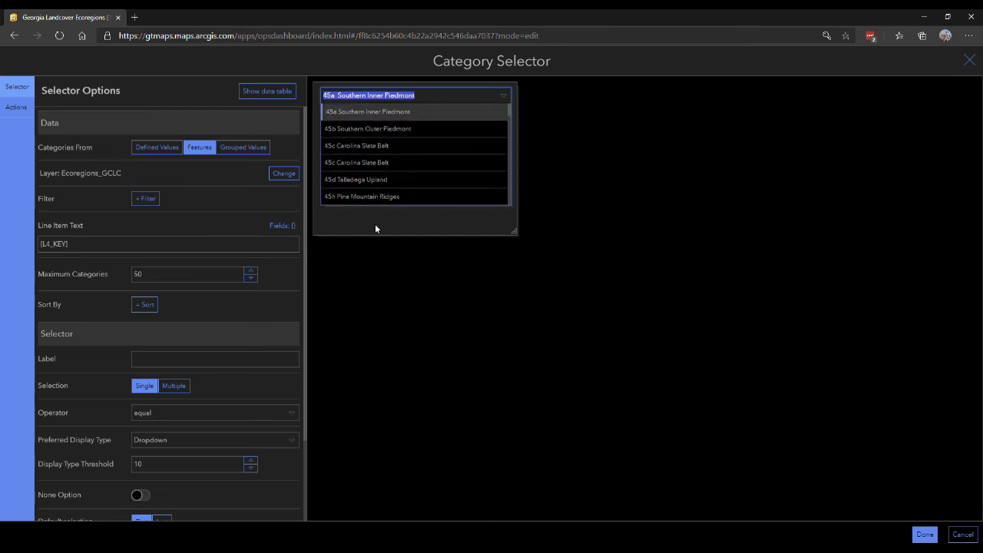
left_click(86, 246)
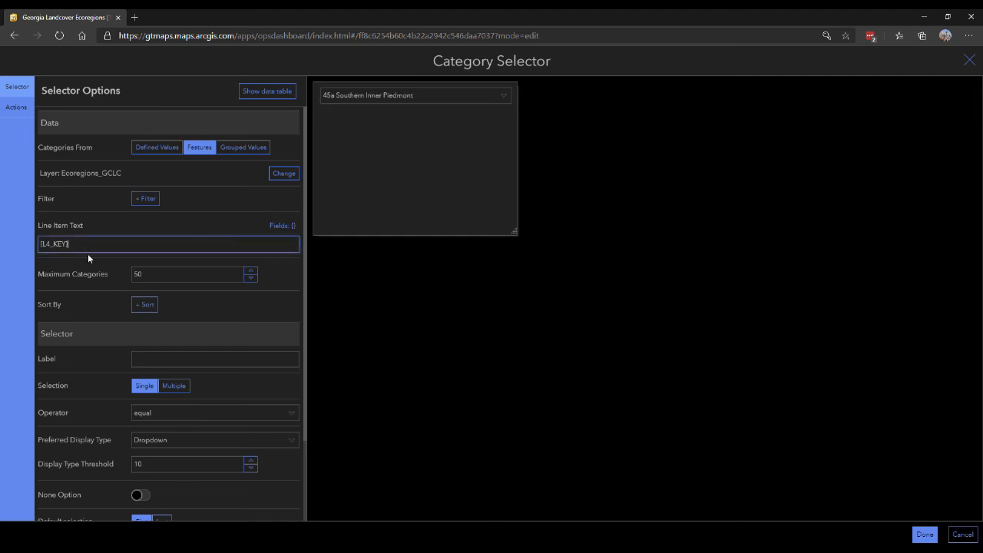
left_click_drag(76, 251, 43, 252)
left_click(74, 250)
Set the maximum categories to 500 and check the full ecoregion list in the preview
left_click(139, 274)
type("00")
left_click(438, 97)
scroll(424, 143, "down", 15)
scroll(422, 153, "up", 15)
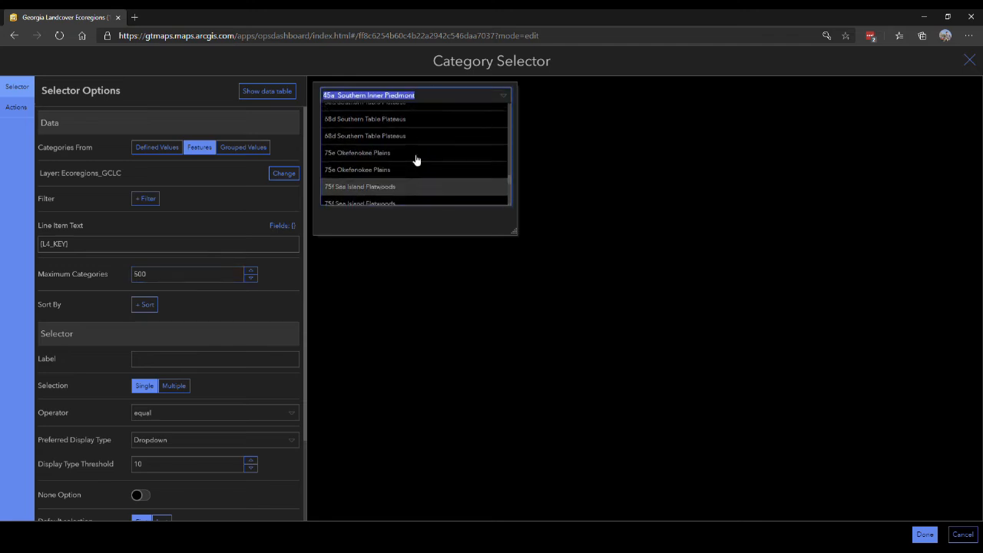
left_click(395, 239)
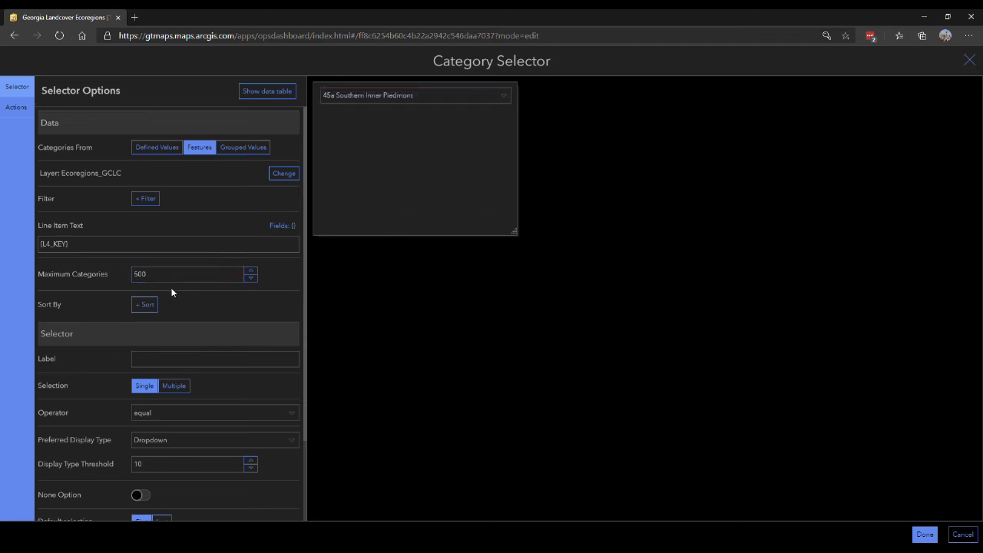
Sort the selector's categories by L4_KEY in ascending order
left_click(144, 305)
left_click(189, 303)
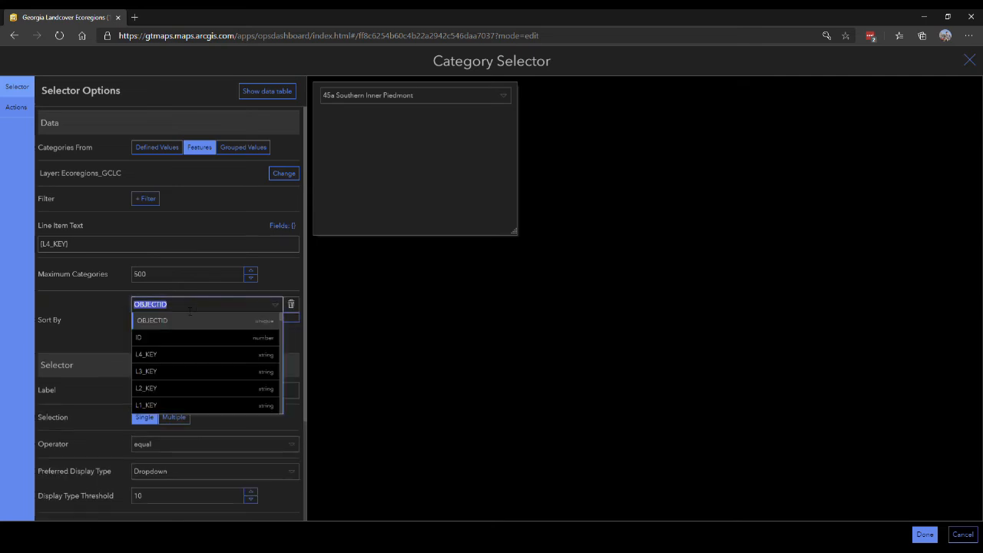
left_click(169, 356)
scroll(196, 344, "down", 2)
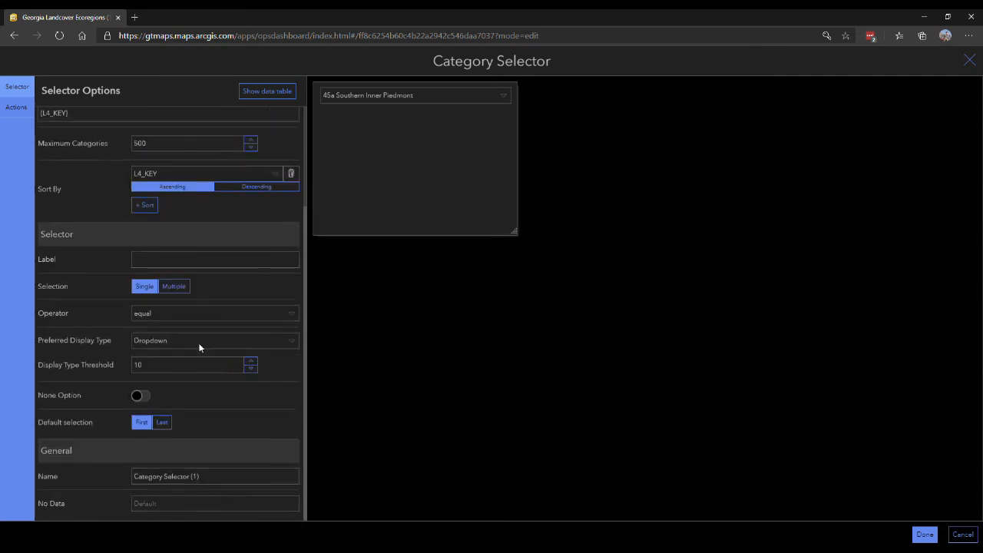
scroll(209, 219, "up", 2)
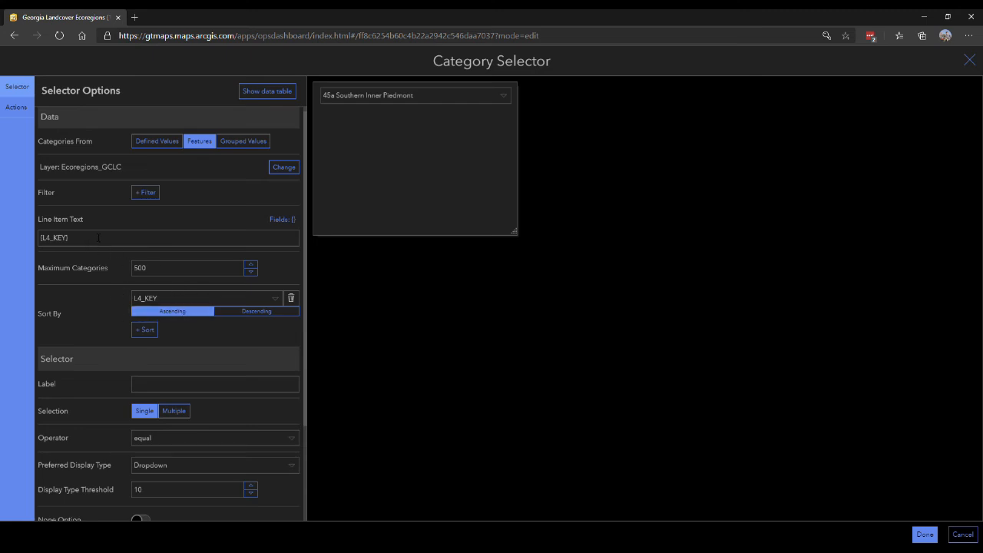
scroll(99, 248, "up", 1)
left_click(49, 244)
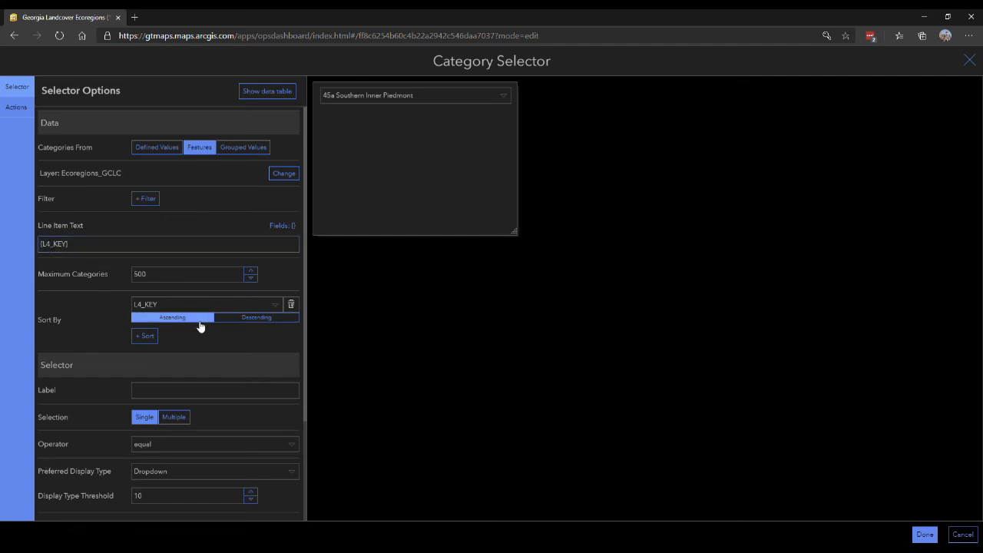
Try placeholder text such as "www" as the selector's label
scroll(200, 325, "down", 3)
scroll(119, 301, "down", 1)
left_click(159, 260)
type("Mapping")
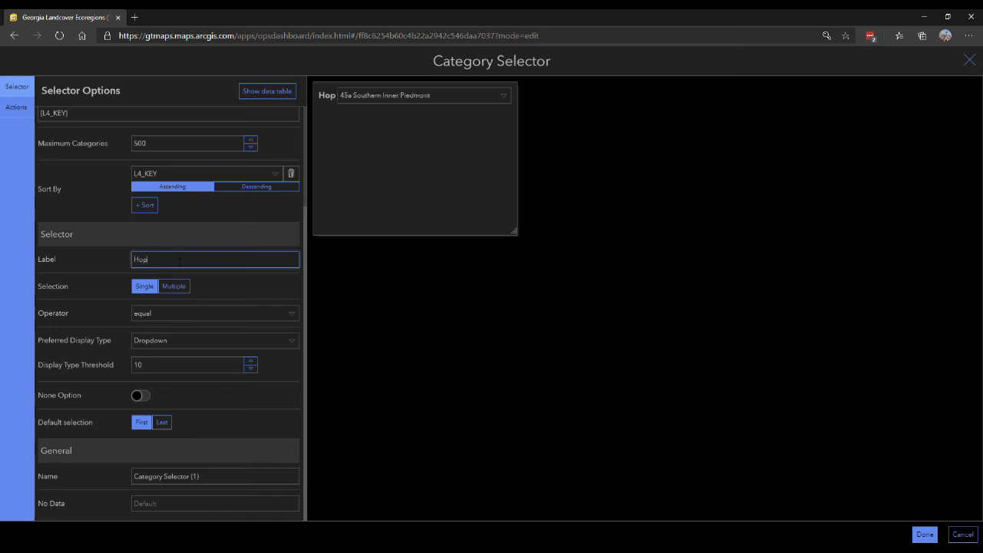
key("BackSpace")
key("BackSpace")
key("BackSpace")
key("BackSpace")
key("BackSpace")
key("BackSpace")
key("BackSpace")
type("www")
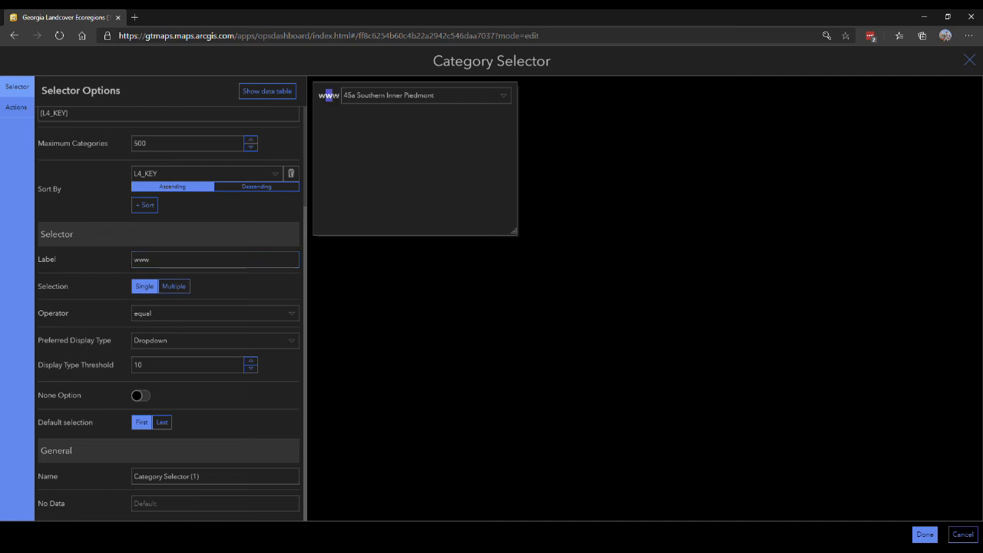
Label the selector "Eco-Regions" and look through its category list in the preview
left_click_drag(169, 260, 140, 260)
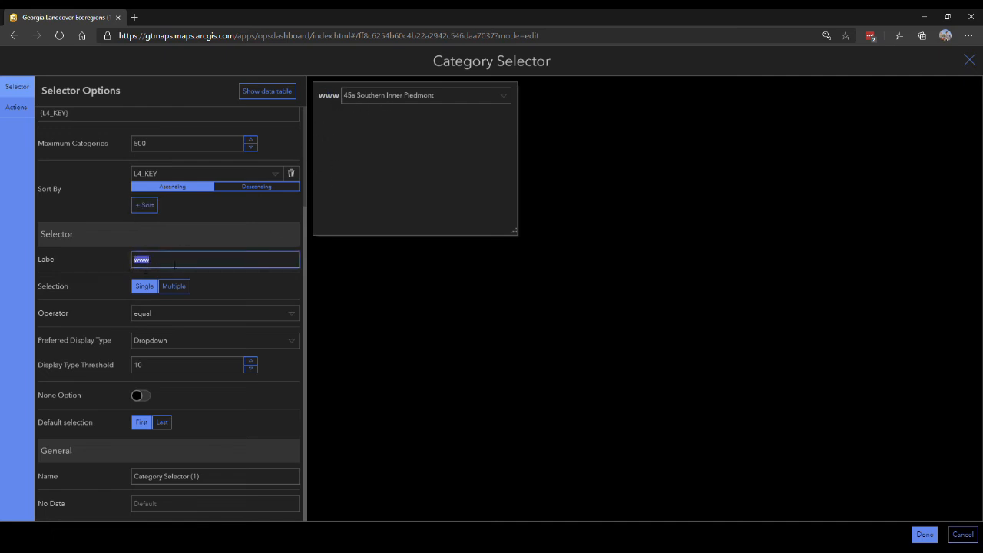
type("Eco-")
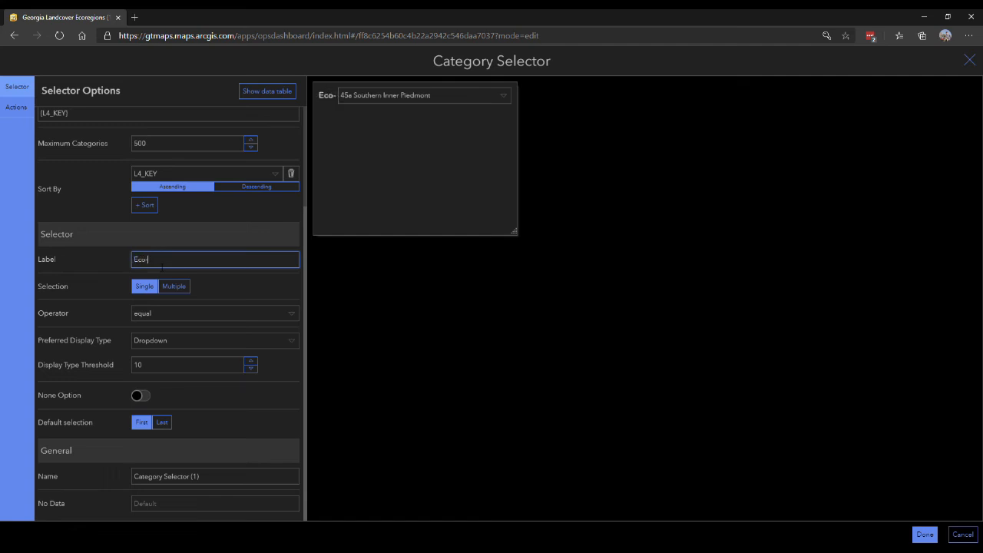
type("Region")
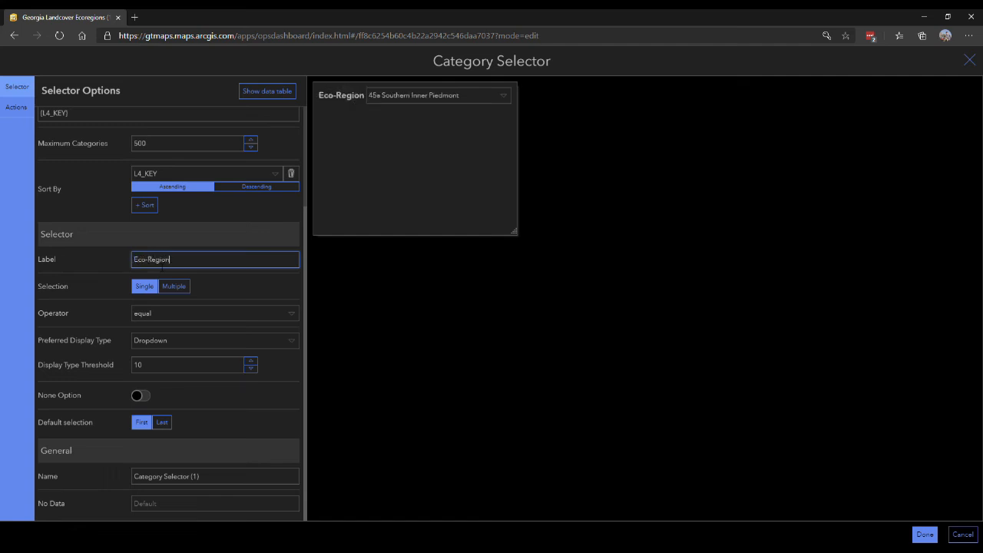
type("s")
scroll(170, 340, "up", 3)
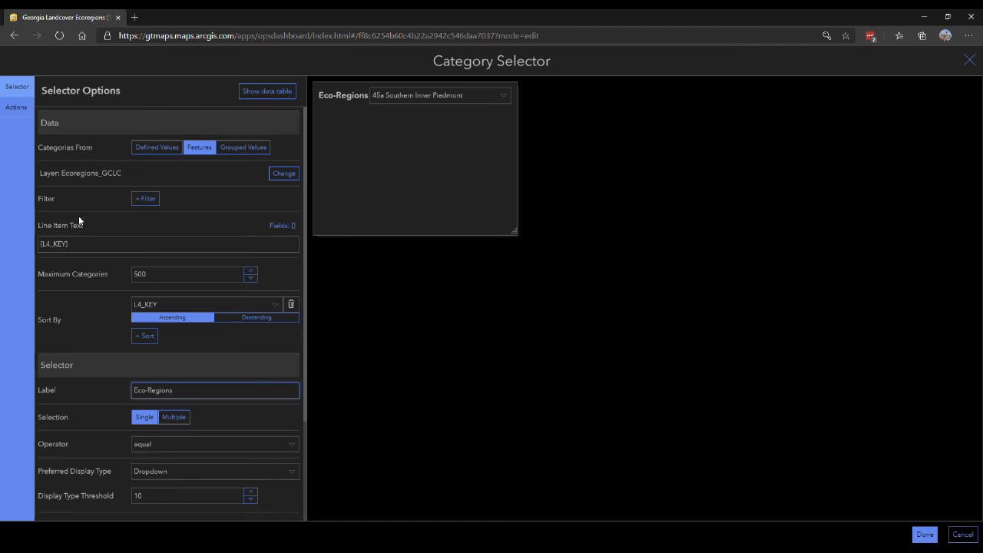
left_click(393, 99)
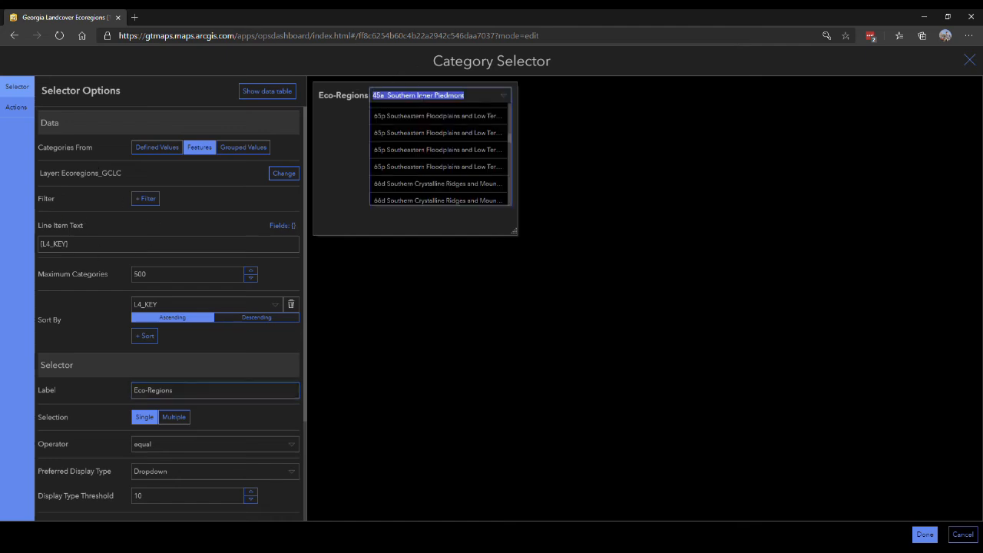
scroll(444, 143, "down", 5)
scroll(444, 143, "up", 3)
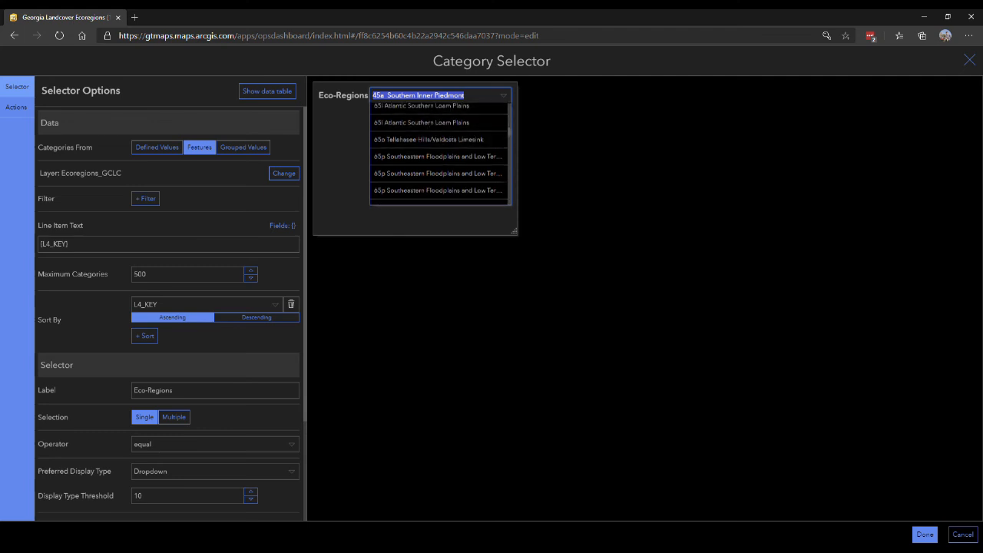
Examine the category list in the selector preview and look over the remaining selector options
left_click(317, 158)
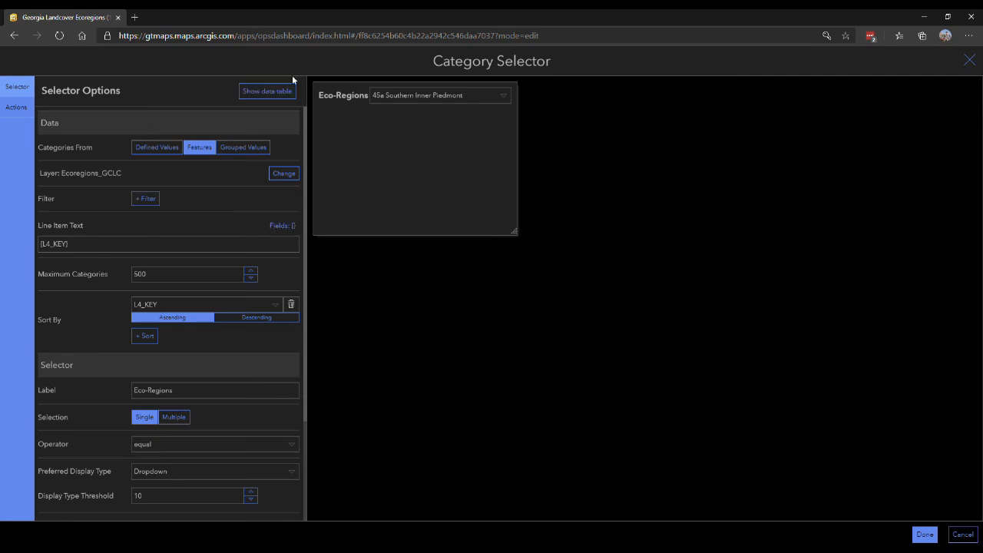
left_click(436, 99)
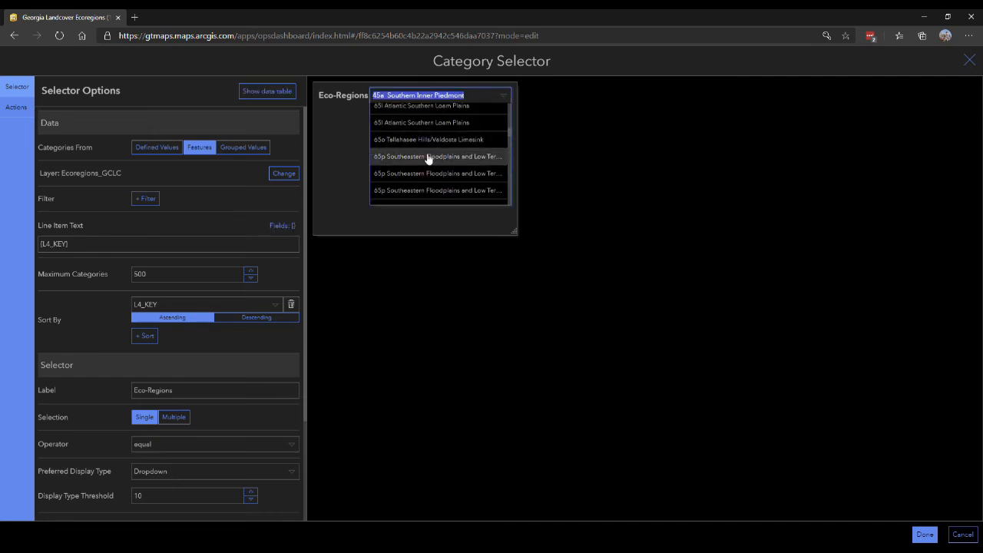
left_click(335, 152)
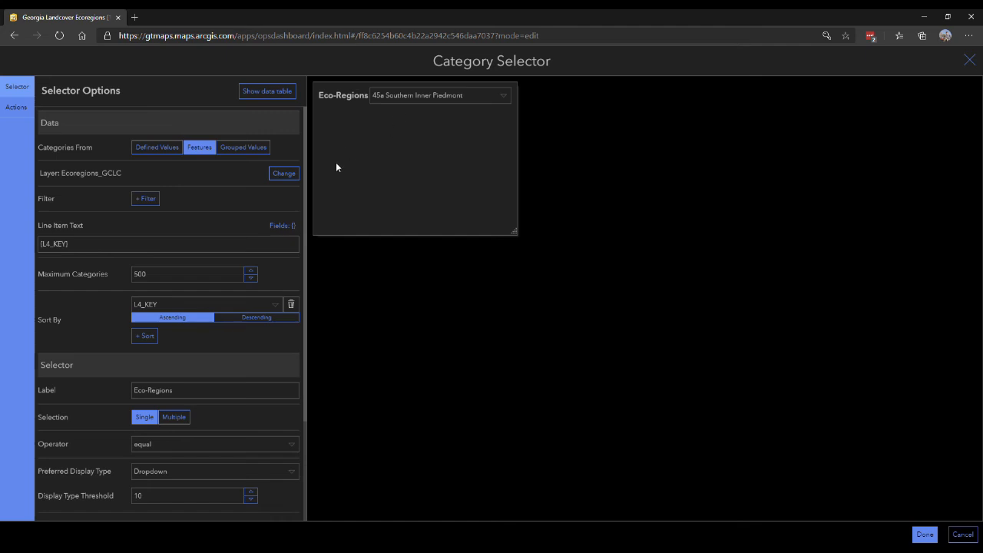
scroll(201, 311, "down", 1)
scroll(200, 309, "down", 2)
scroll(199, 306, "up", 3)
scroll(173, 265, "down", 2)
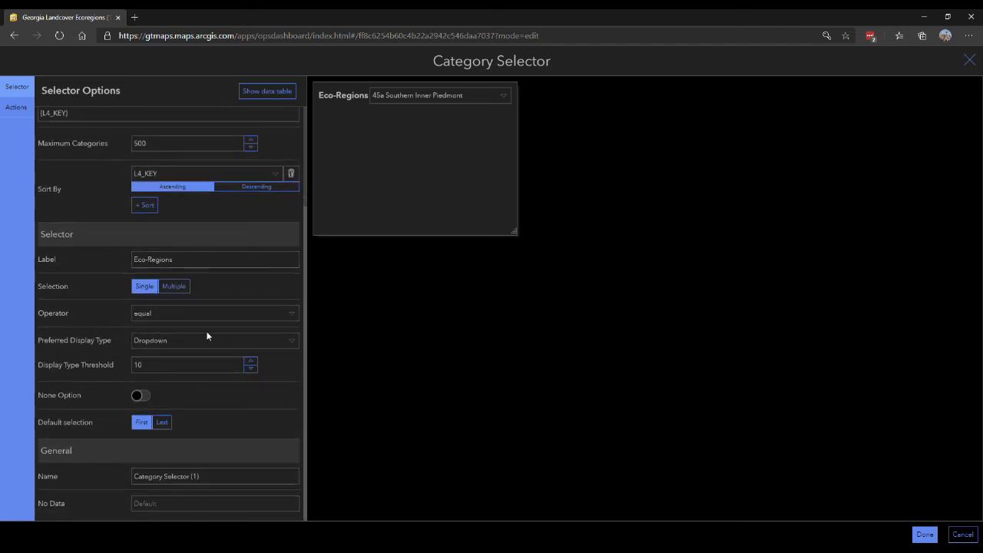
Examine the selector's operator choices, keeping equal, and compare them with the category list in the preview
left_click(188, 317)
left_click(150, 328)
left_click(446, 96)
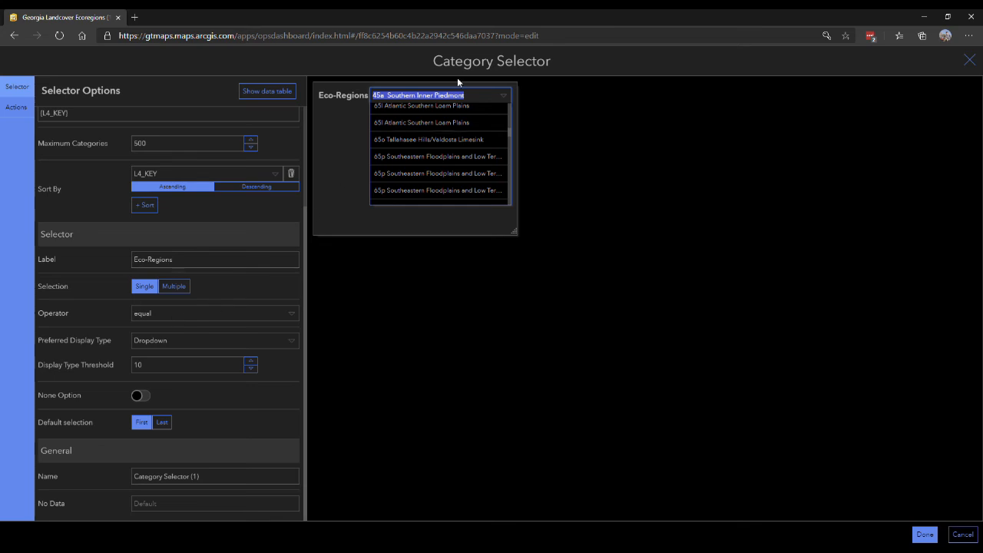
left_click(345, 159)
left_click(189, 319)
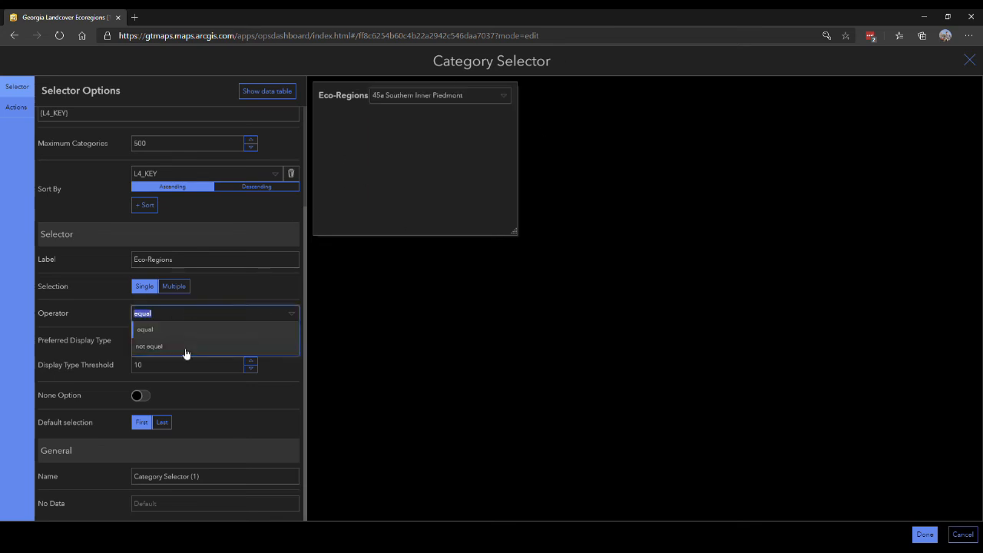
left_click(238, 283)
left_click(441, 98)
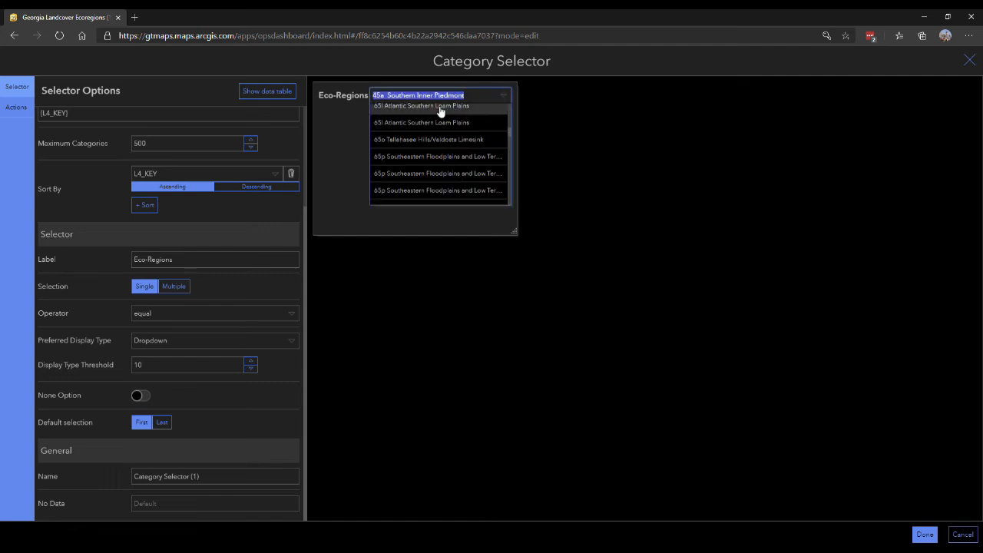
left_click(310, 149)
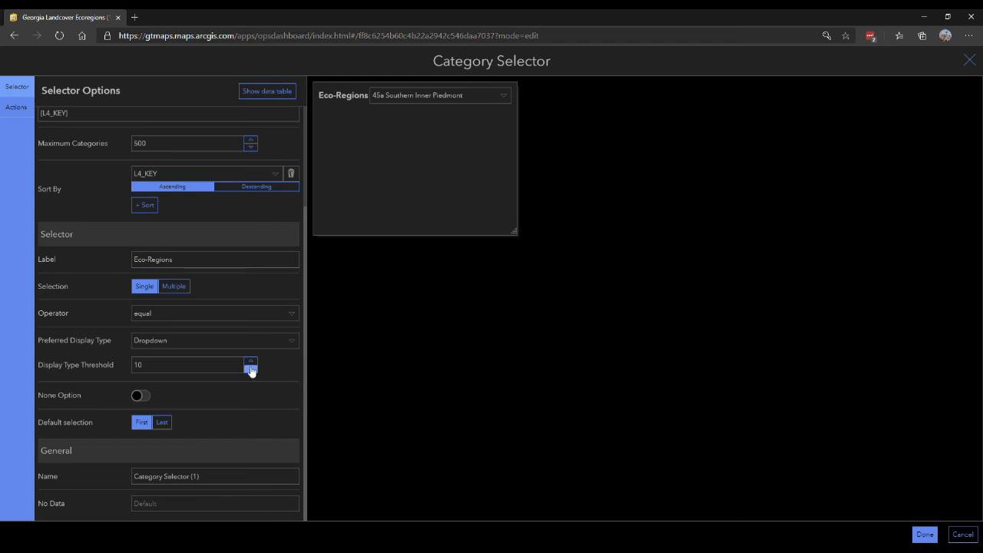
Try the selector with the None option on and off, checking which ecoregion the preview selects by default
left_click(138, 398)
scroll(229, 404, "down", 1)
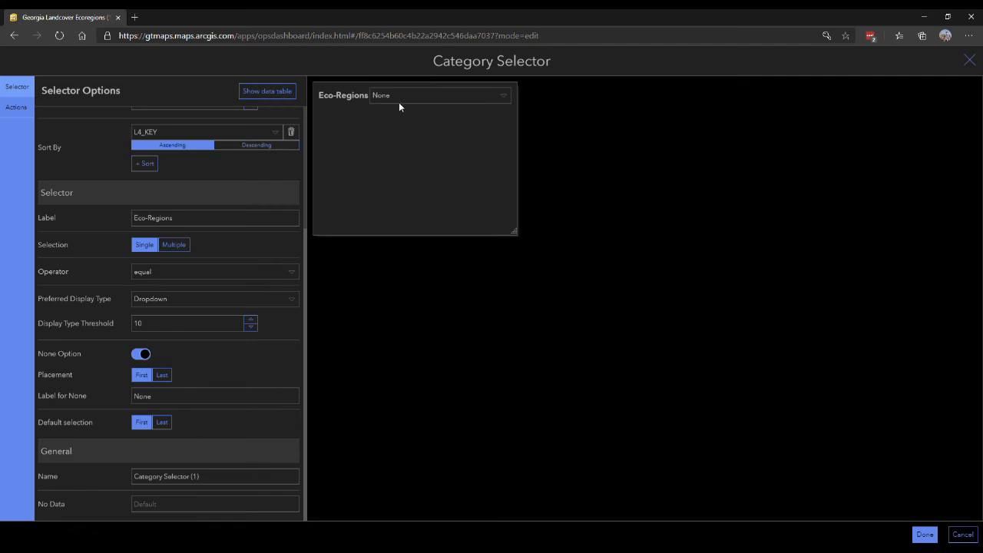
left_click(154, 355)
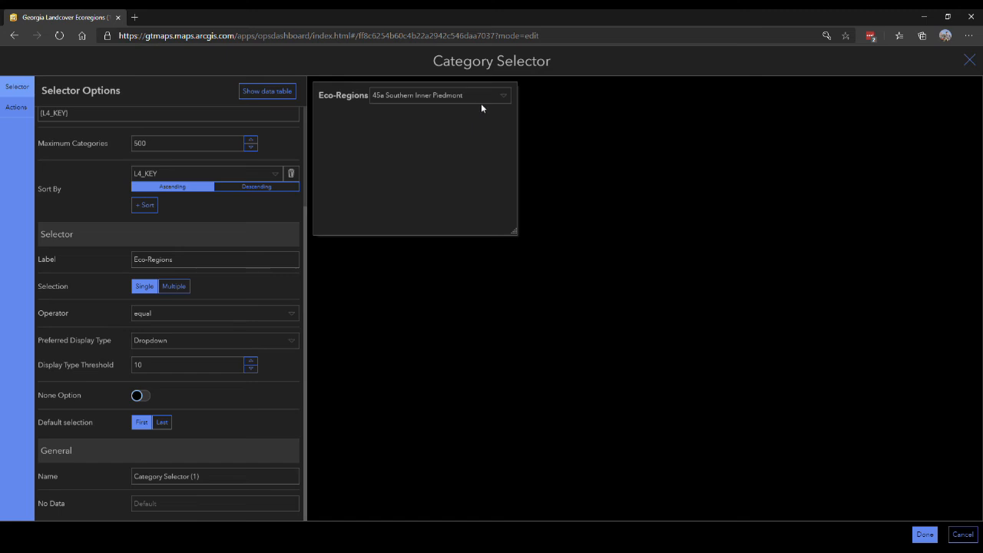
left_click(427, 106)
scroll(437, 119, "down", 5)
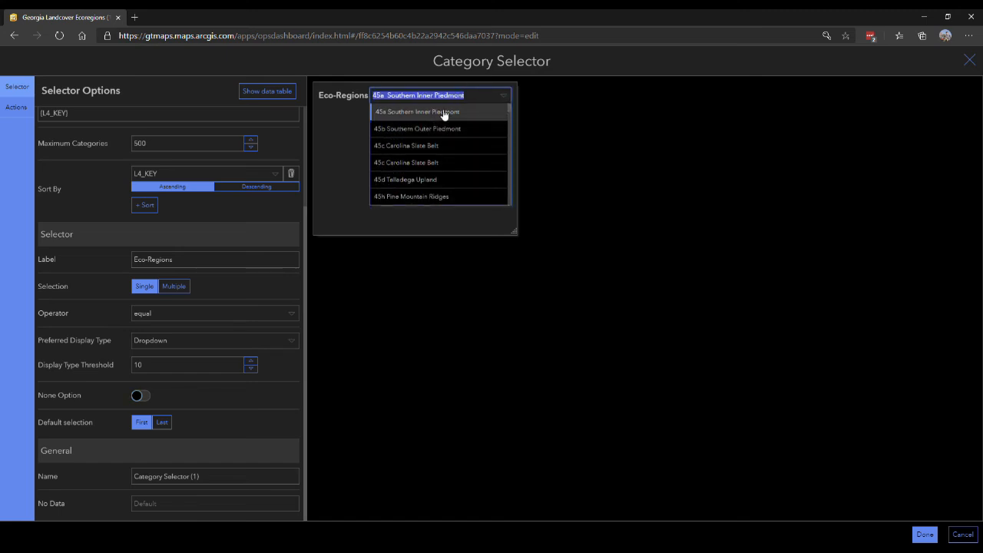
left_click(443, 112)
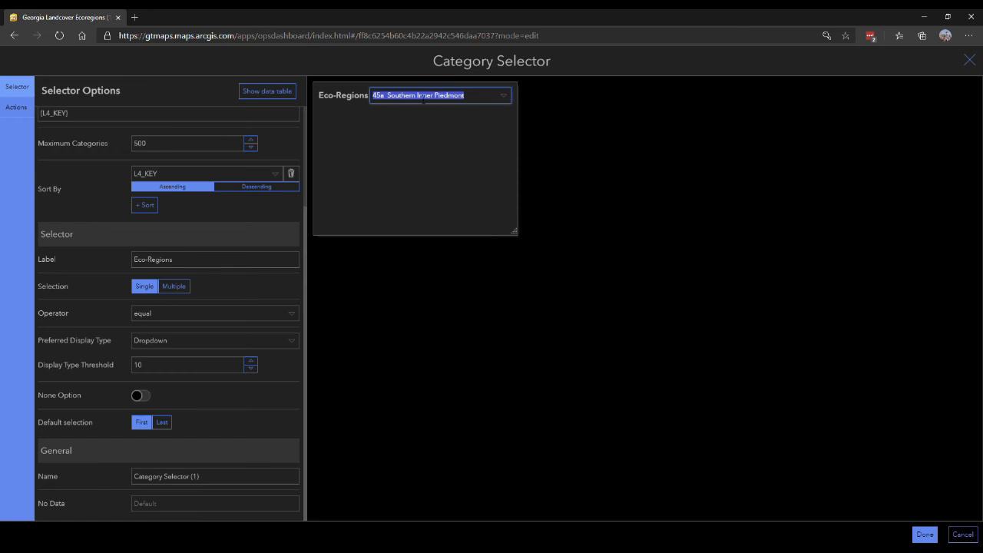
left_click(422, 132)
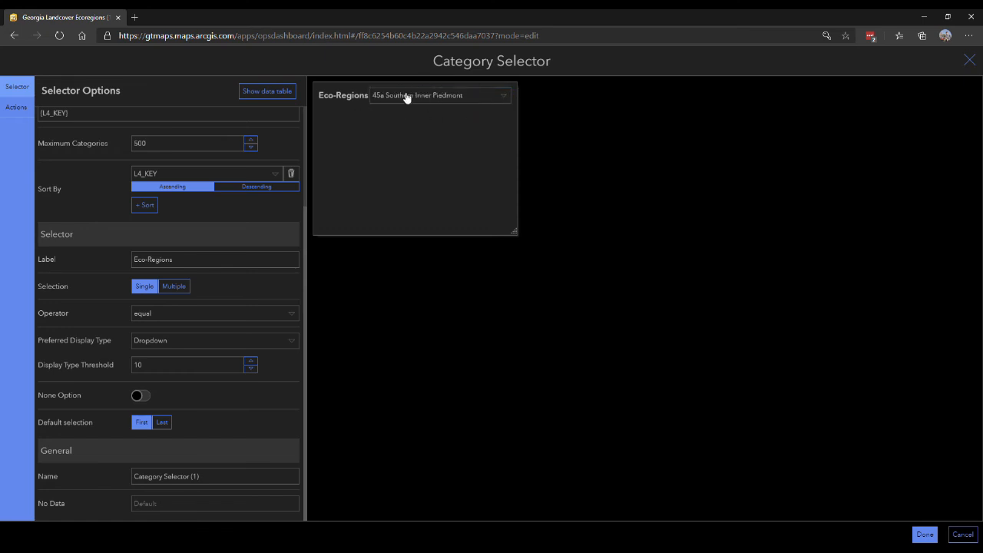
Enable the selector's None option with first placement, check it in the preview, and save the selector
left_click(141, 395)
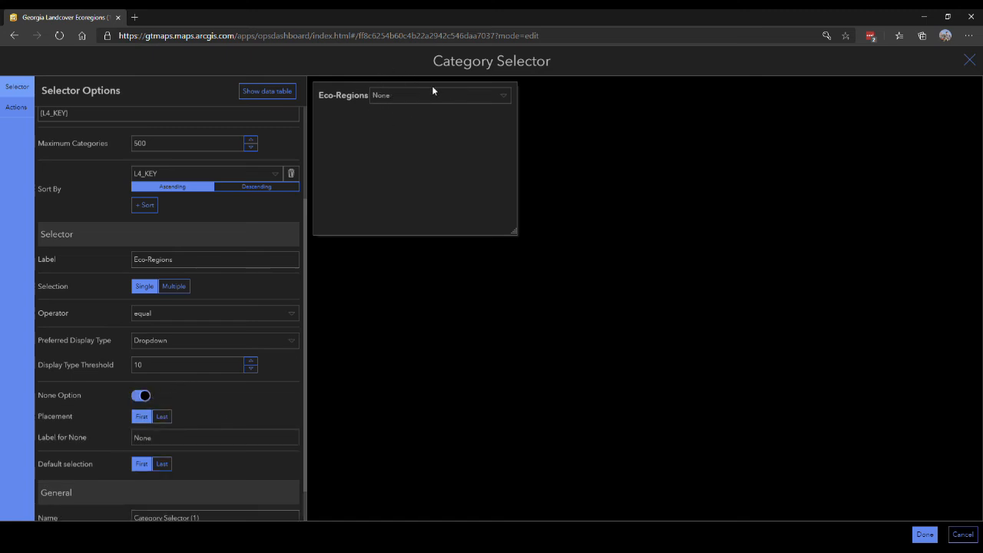
left_click(406, 96)
left_click(345, 136)
scroll(168, 370, "down", 1)
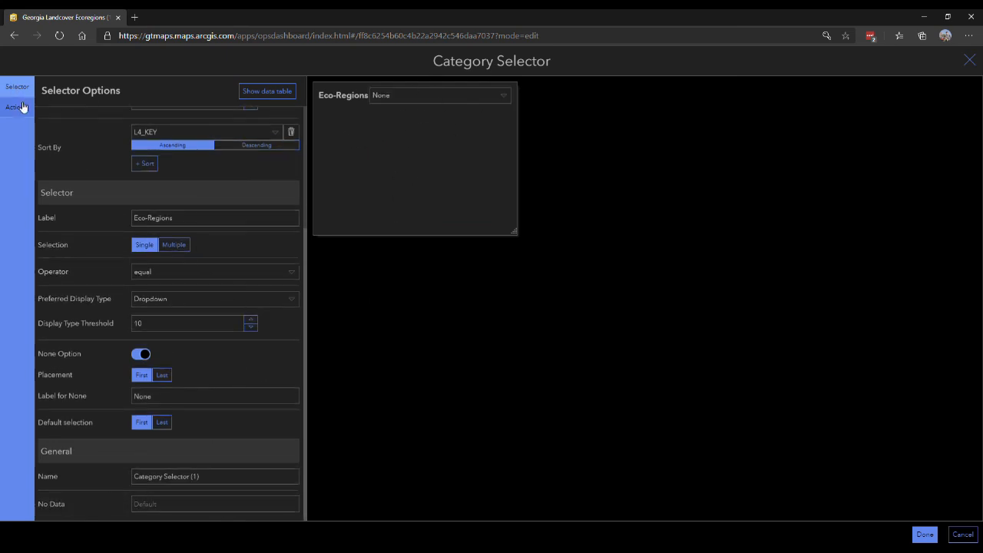
left_click(925, 535)
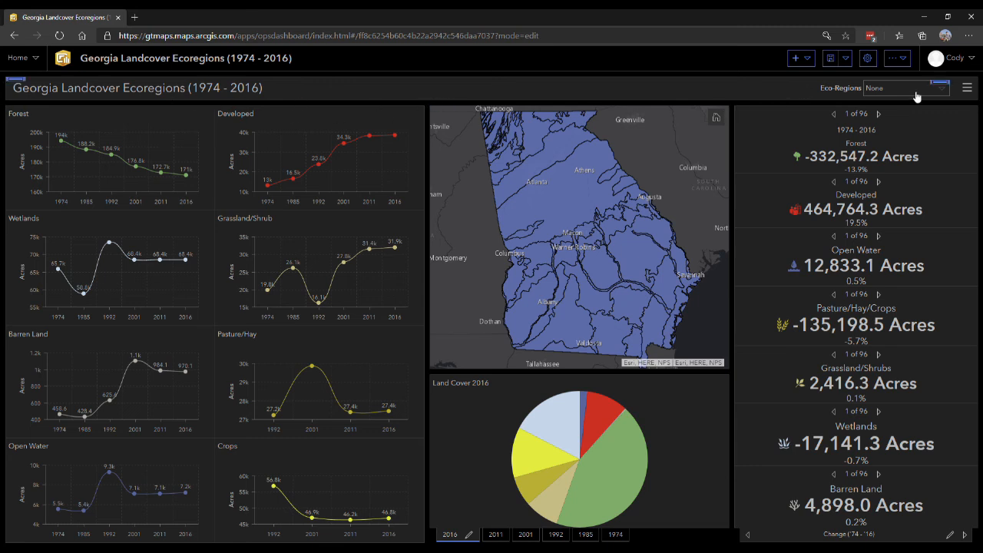
Test the header's Eco-Regions selector with a 65d Southern Hilly Gulf entry and open the selector's action settings
left_click(946, 91)
scroll(906, 192, "down", 2)
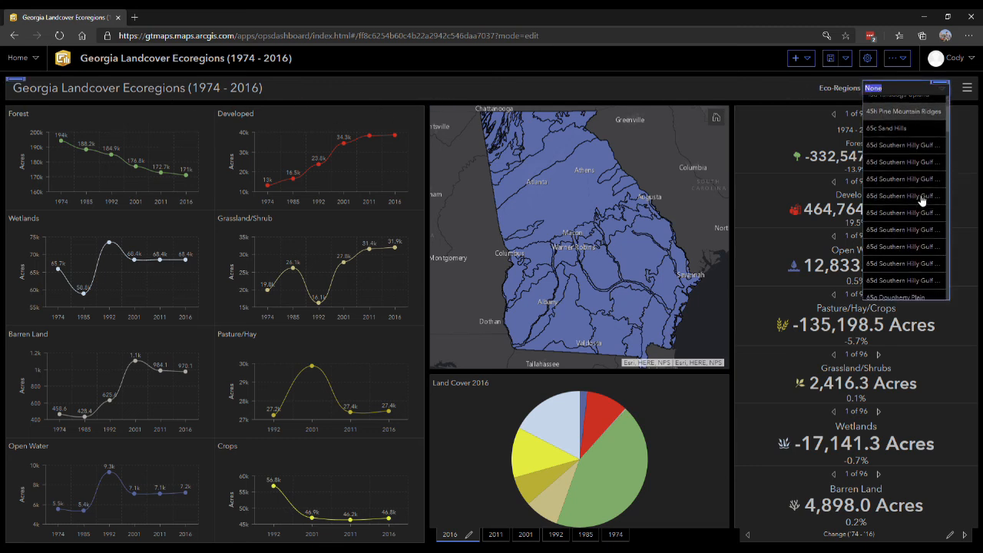
left_click(911, 208)
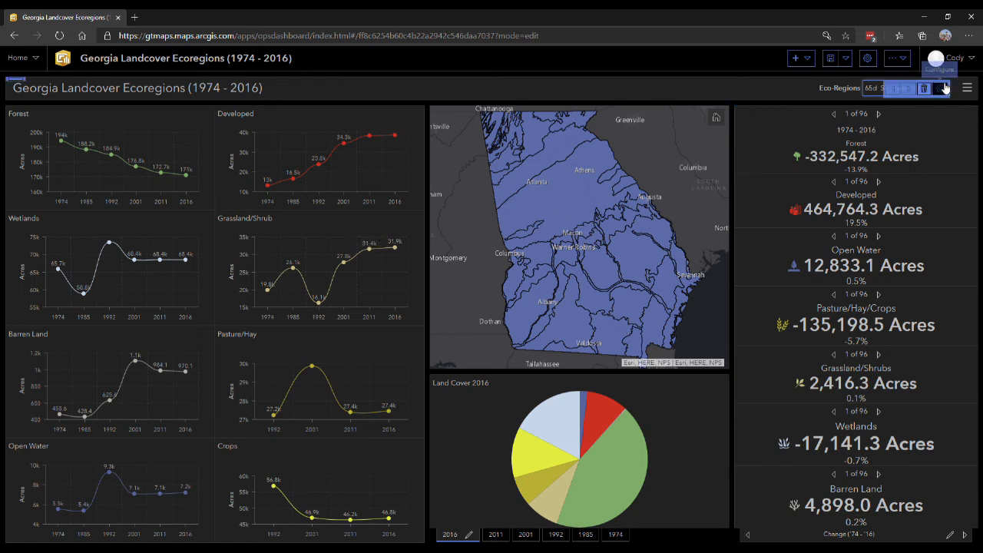
left_click(942, 81)
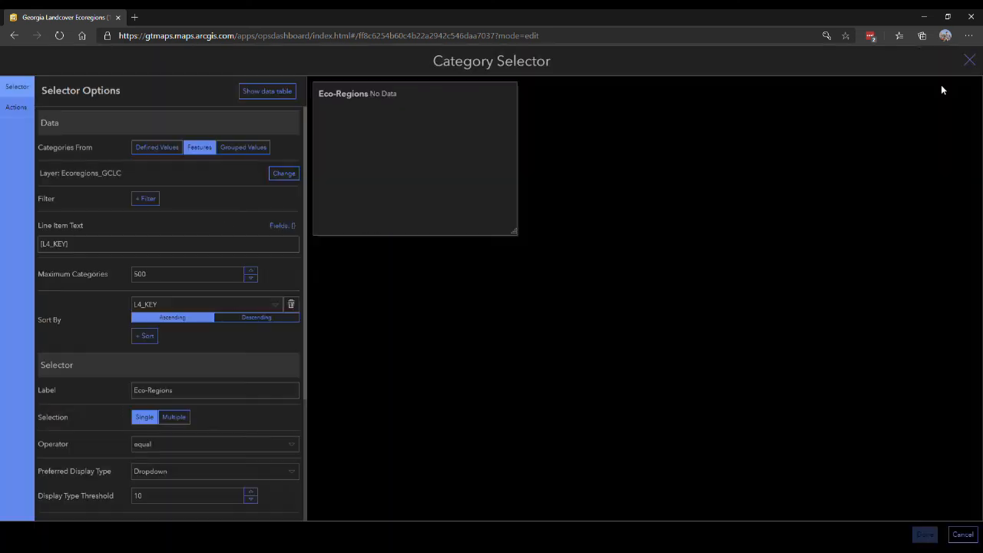
left_click(15, 106)
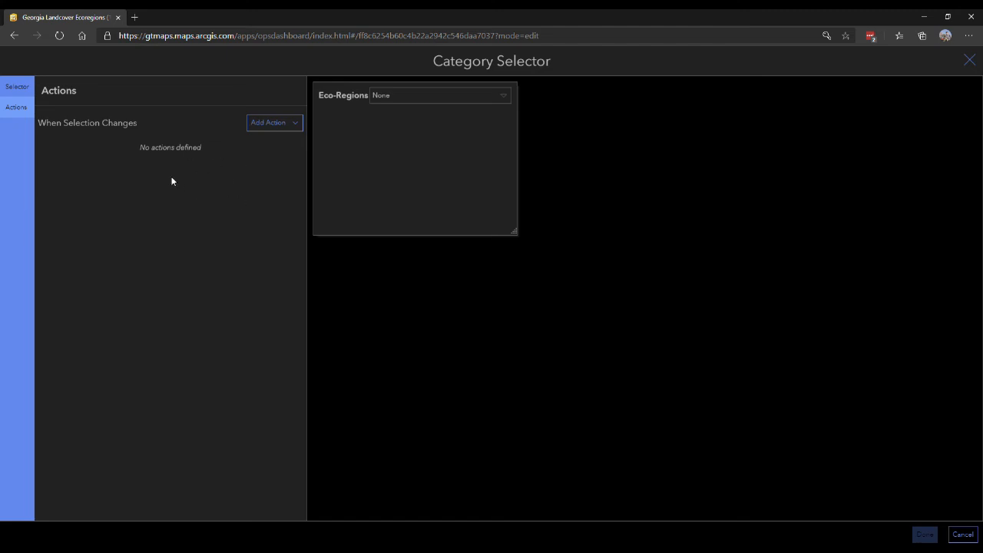
Try a Show Pop-up action on Map (1) for selection changes, then delete that action
left_click(280, 131)
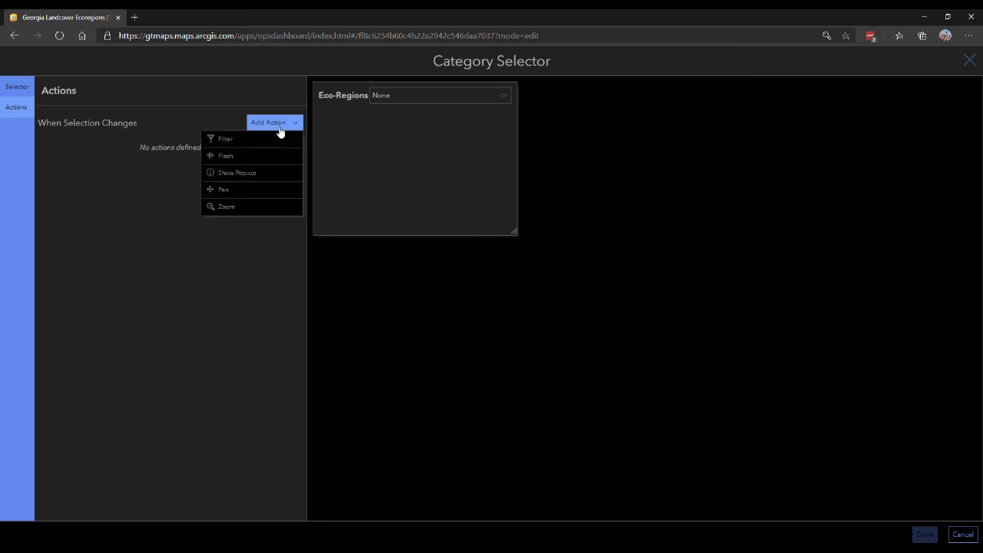
left_click(259, 173)
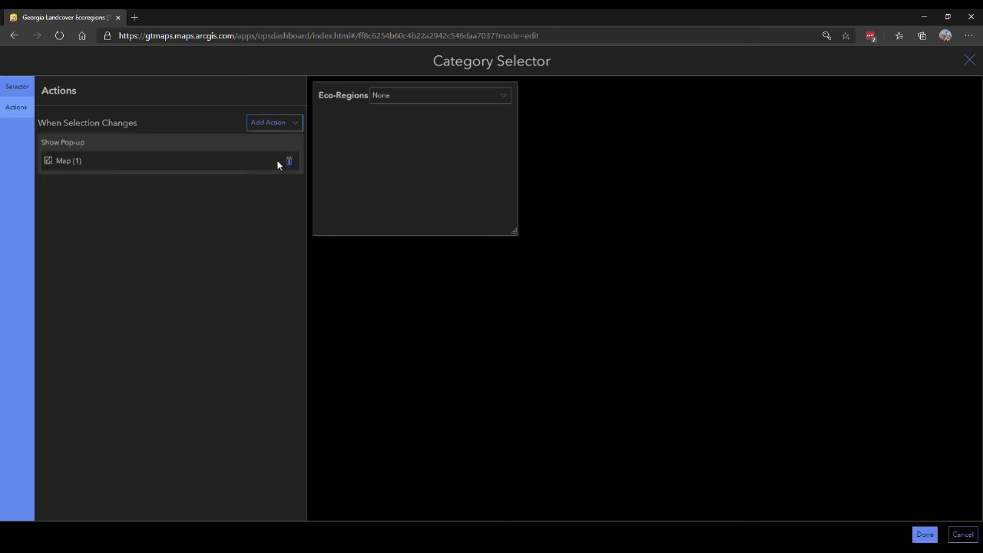
left_click(409, 95)
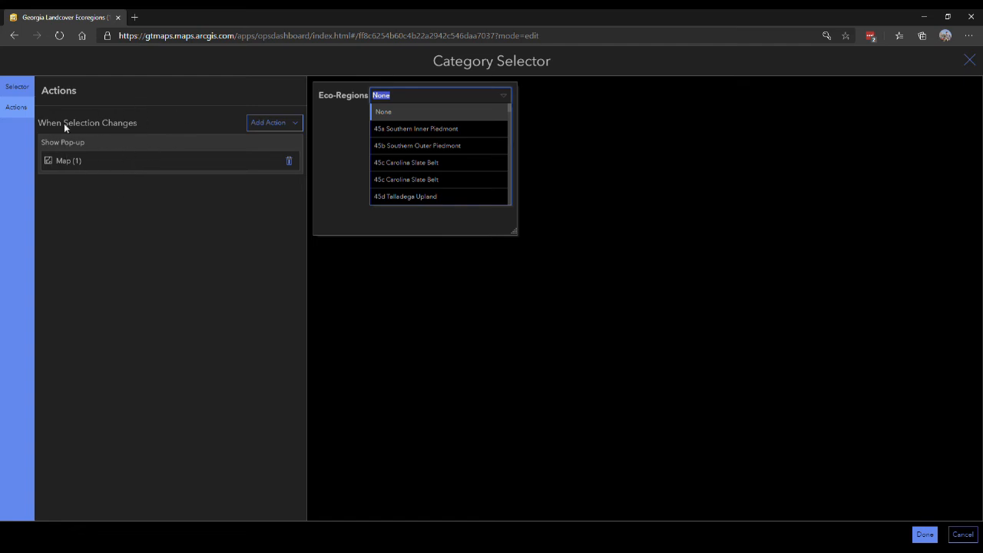
left_click_drag(43, 144, 89, 145)
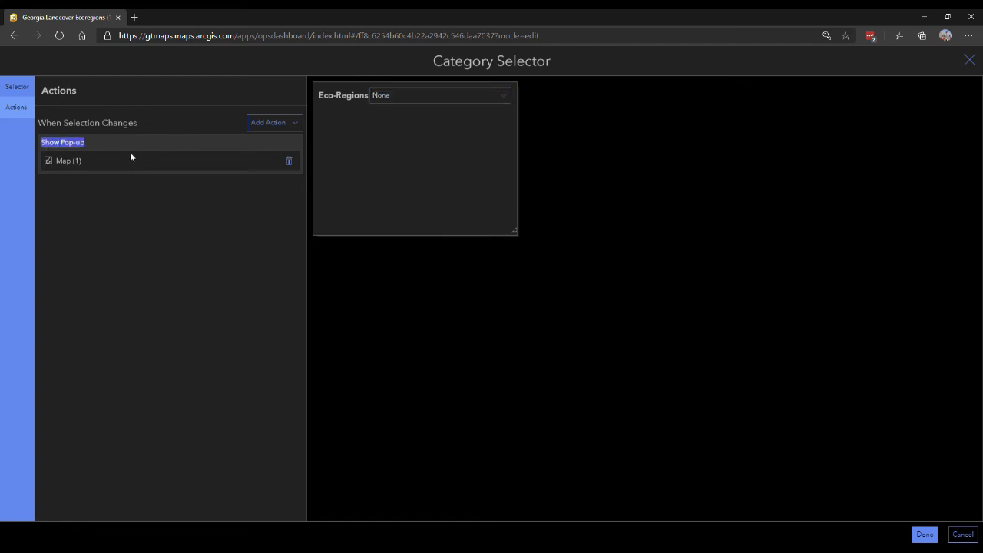
left_click(292, 162)
Add Flash, Pan and Zoom actions that run when the selector's selection changes
left_click(280, 125)
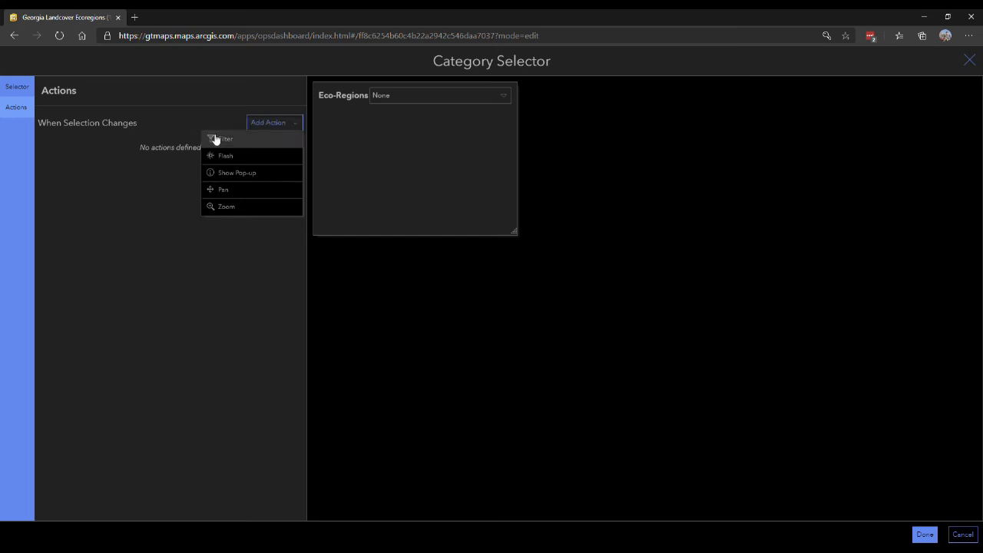
left_click(251, 157)
left_click(284, 124)
left_click(252, 174)
left_click(275, 123)
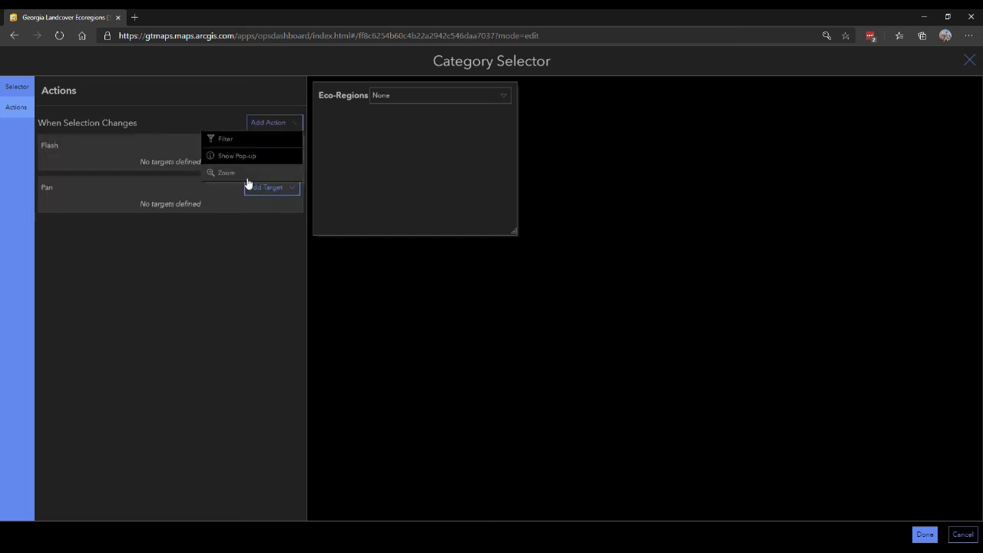
left_click(241, 177)
Assign Map (1) as the target of the Flash, Pan and Zoom actions and save the selector
left_click(265, 145)
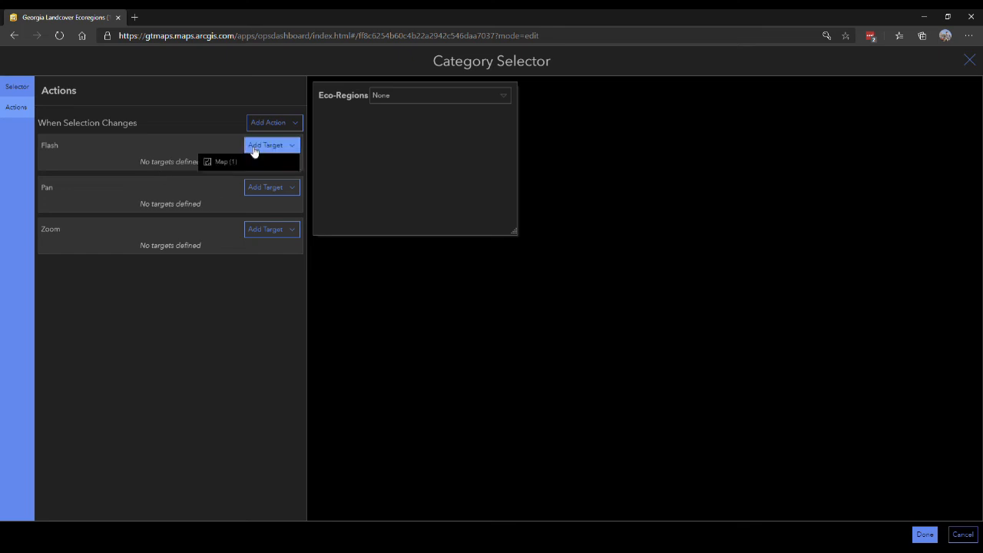
left_click(250, 161)
left_click(265, 190)
left_click(261, 208)
left_click(265, 236)
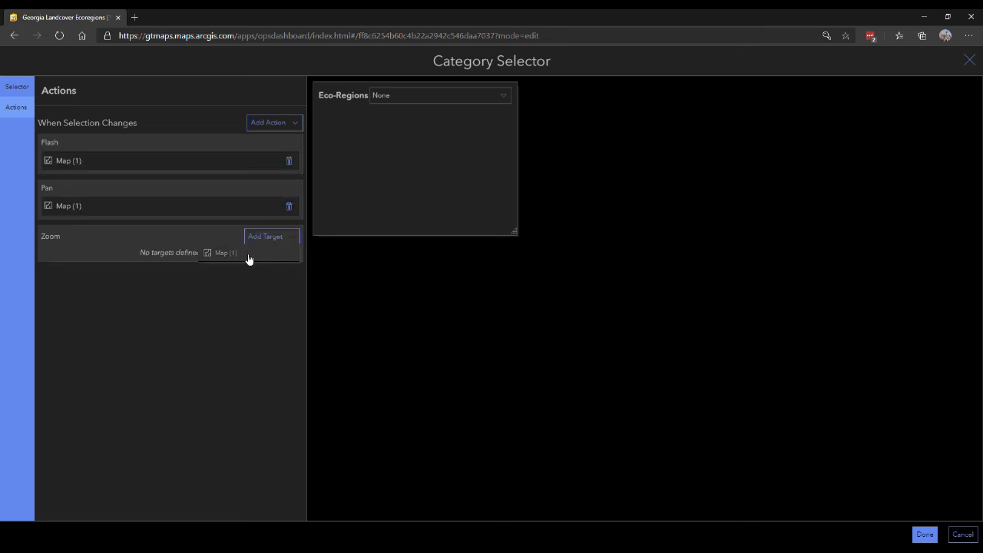
left_click(248, 256)
left_click(925, 534)
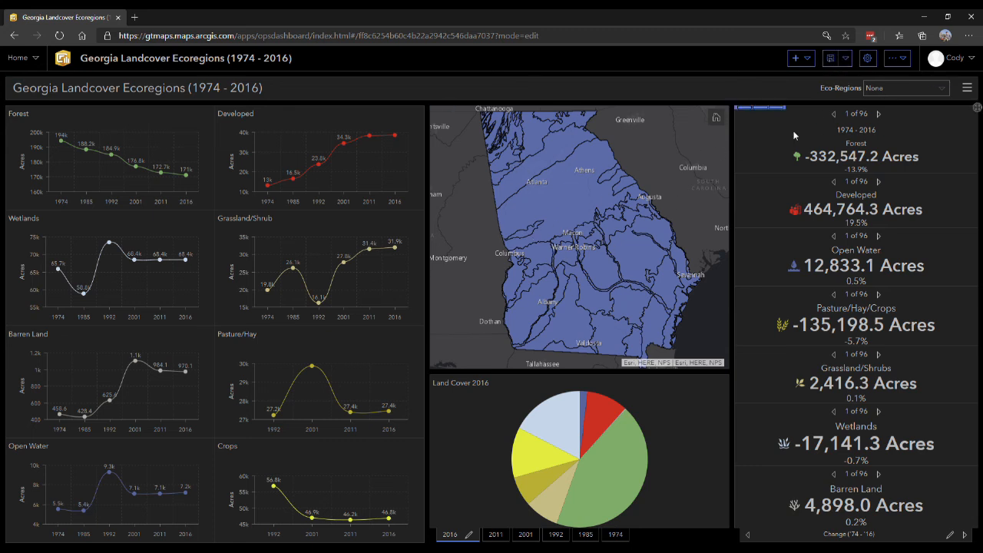
Test the Eco-Regions selector by choosing 65c Sand Hills and checking how the map responds
left_click(883, 88)
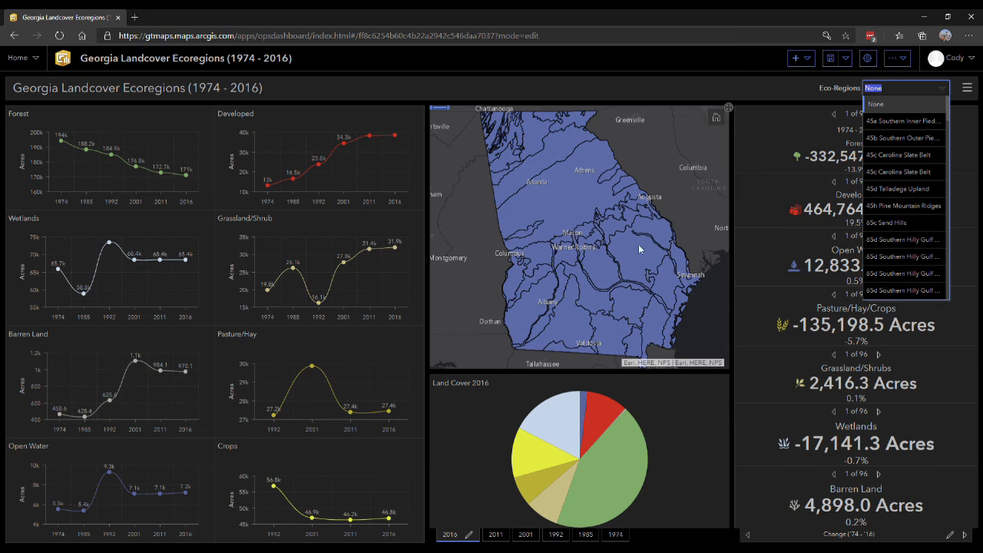
left_click(912, 223)
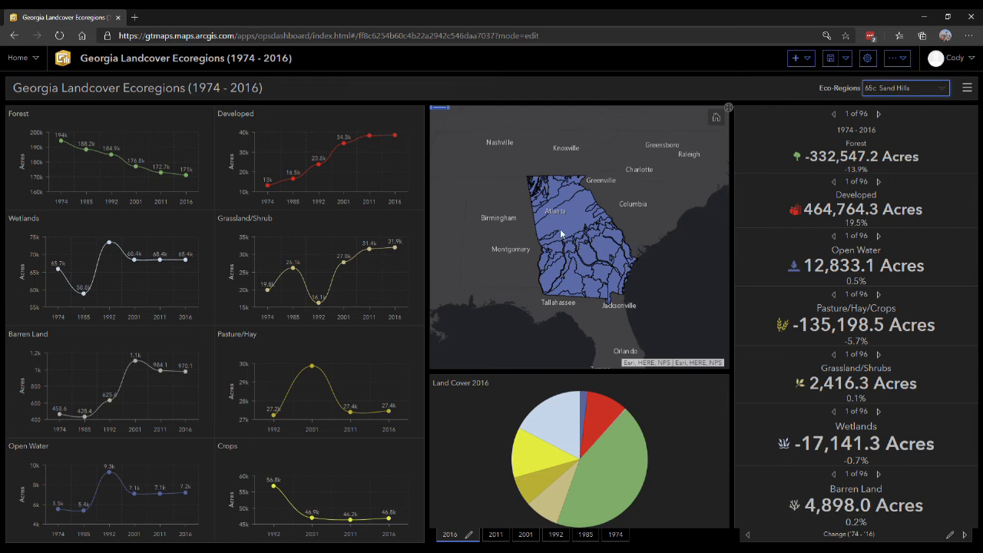
scroll(553, 267, "up", 1)
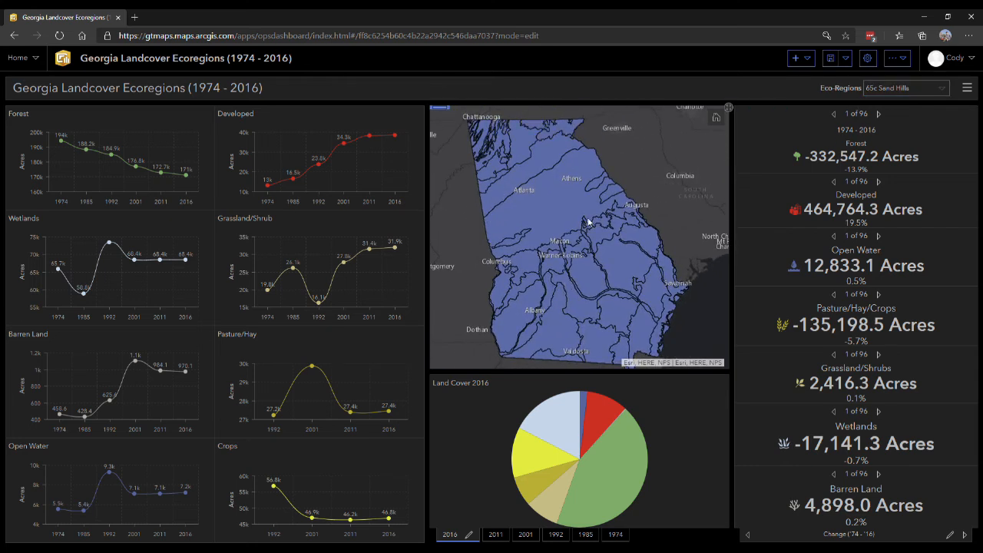
left_click(915, 88)
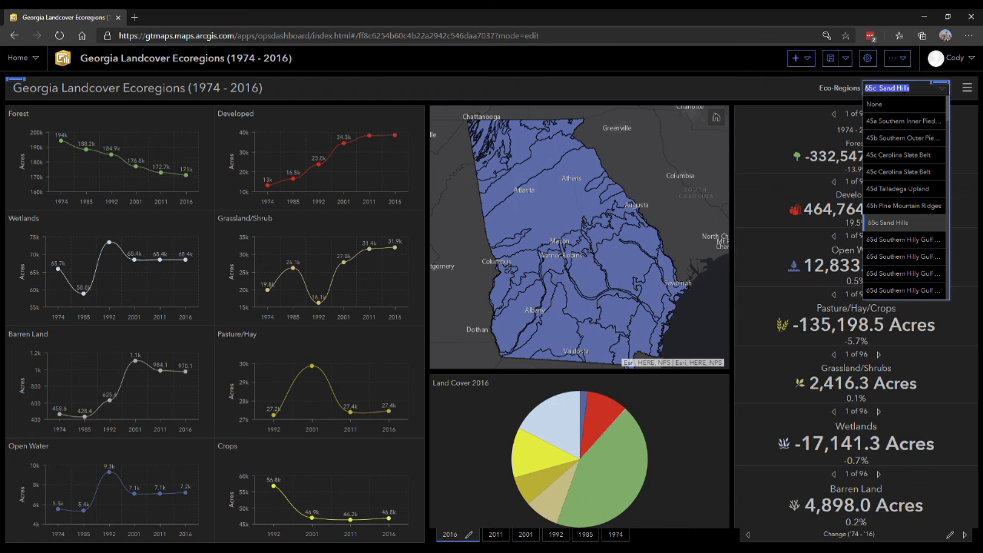
Add a Filter action targeting the Ecoregions_GCLC layer to the Eco-Regions selector and save the selector
left_click(940, 89)
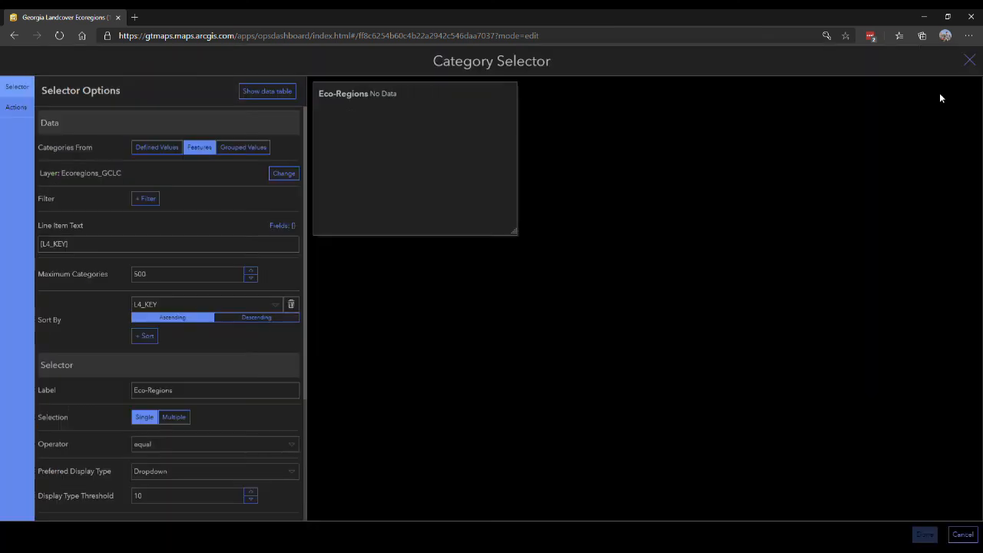
left_click(17, 108)
left_click(265, 123)
left_click(263, 139)
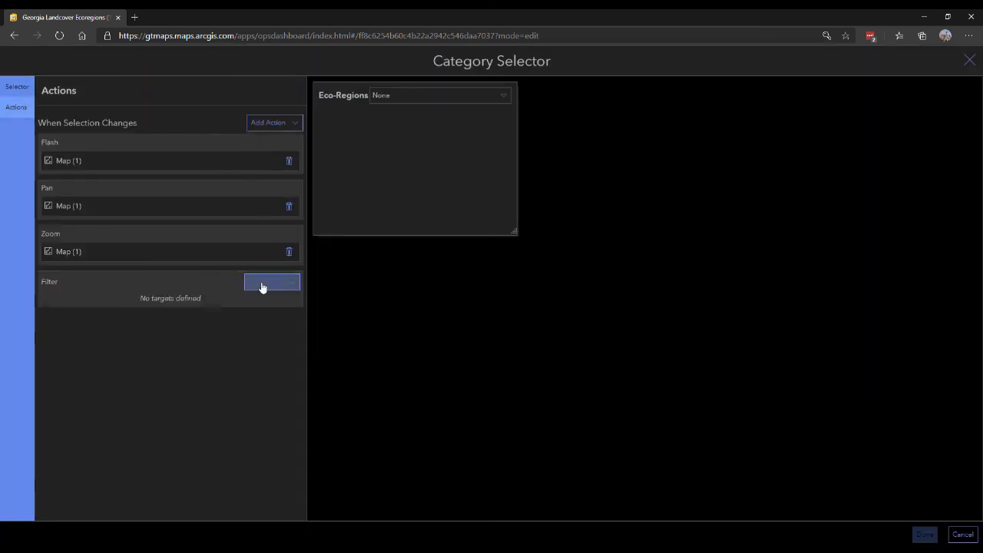
left_click(261, 282)
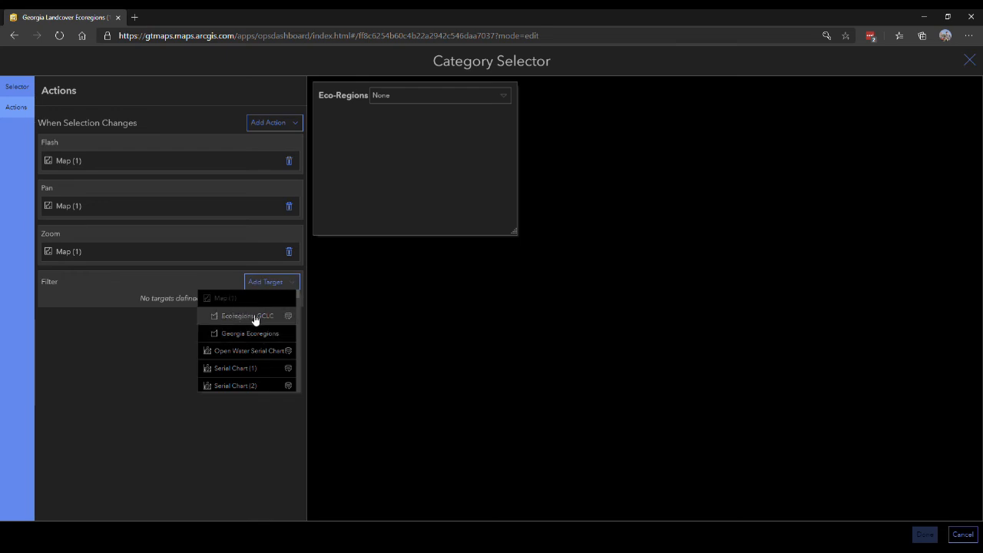
left_click(244, 318)
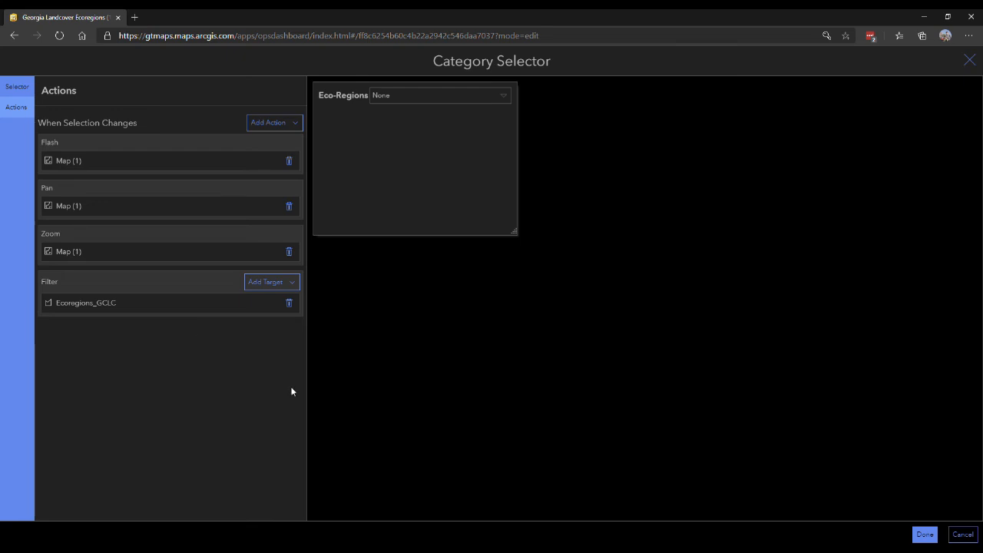
left_click(921, 529)
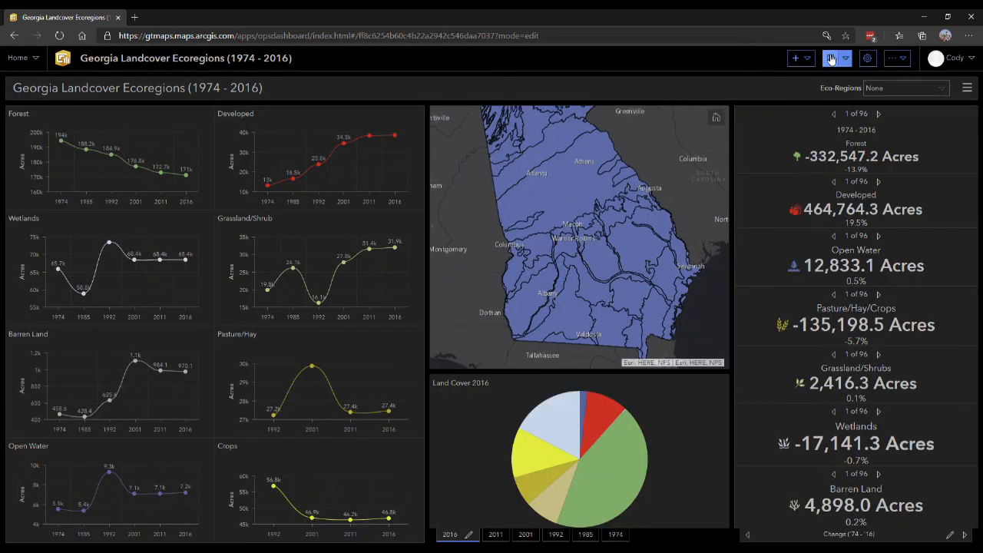
Test the selector's map filter by choosing 65c Sand Hills and 65h Tifton Upland
left_click(928, 88)
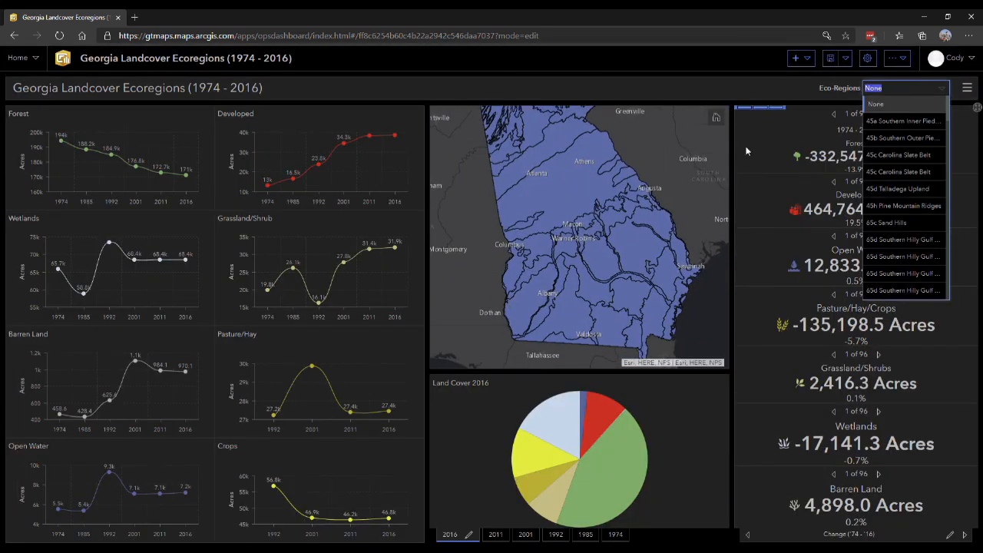
left_click(913, 227)
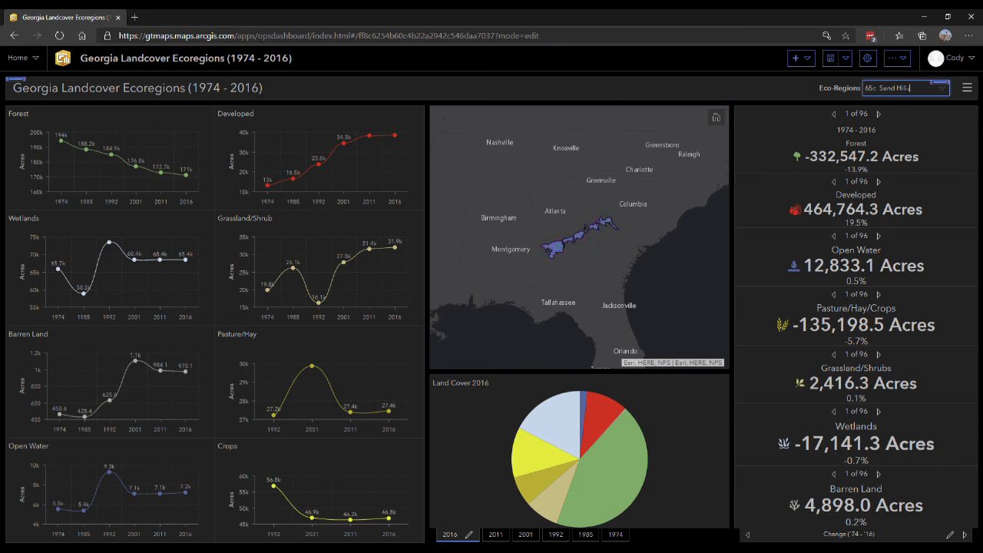
left_click(941, 92)
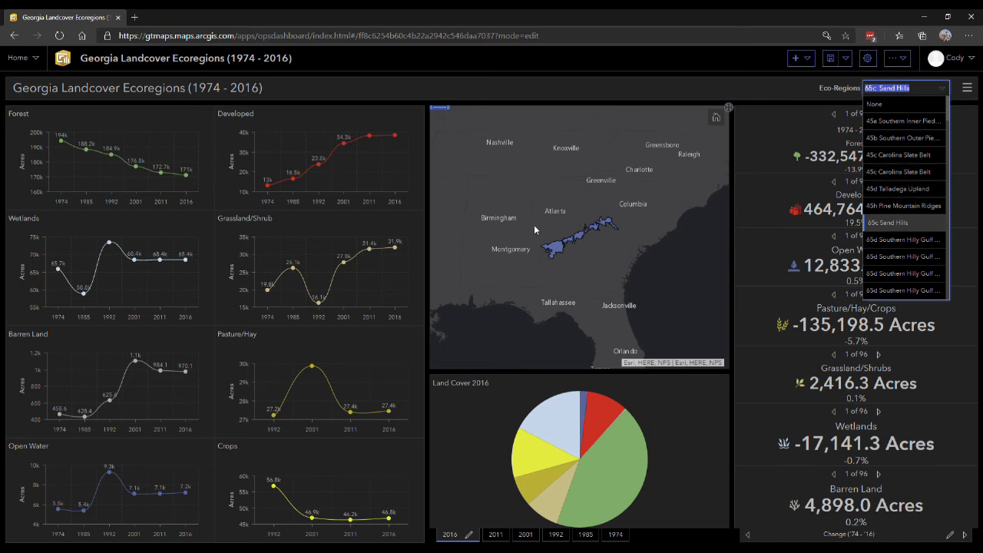
scroll(909, 222, "down", 3)
left_click(902, 148)
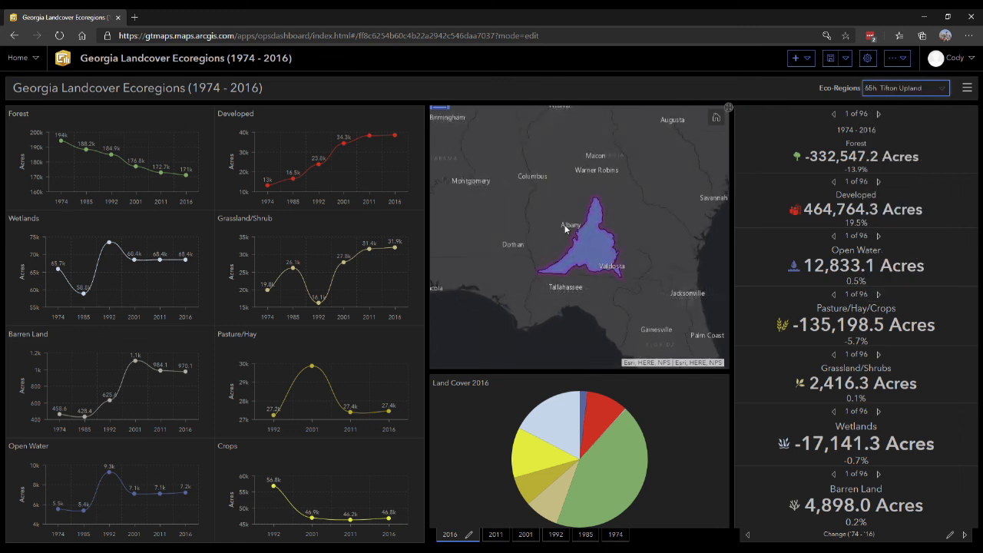
Reset the Eco-Regions selector to None and recenter the map on Georgia
left_click(942, 88)
scroll(925, 127, "up", 5)
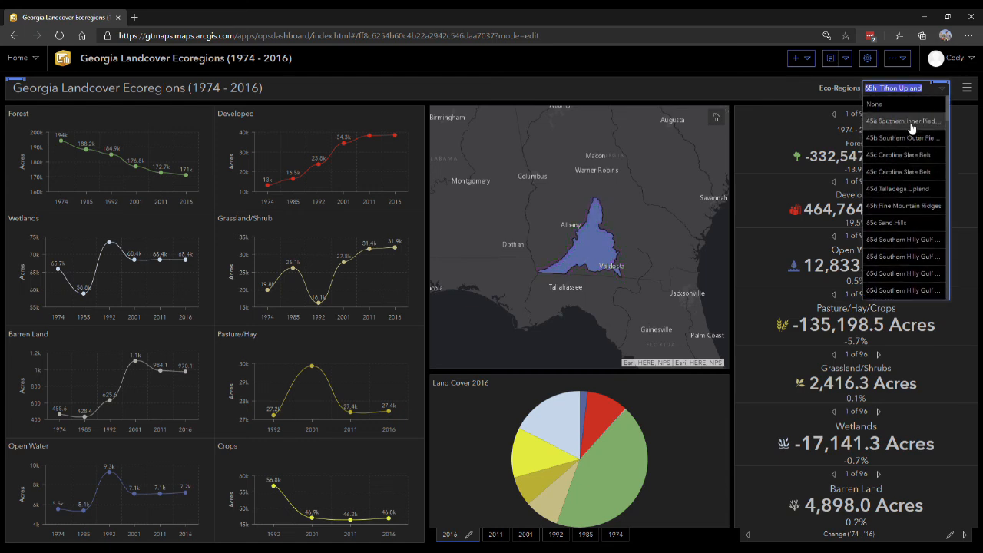
left_click(899, 104)
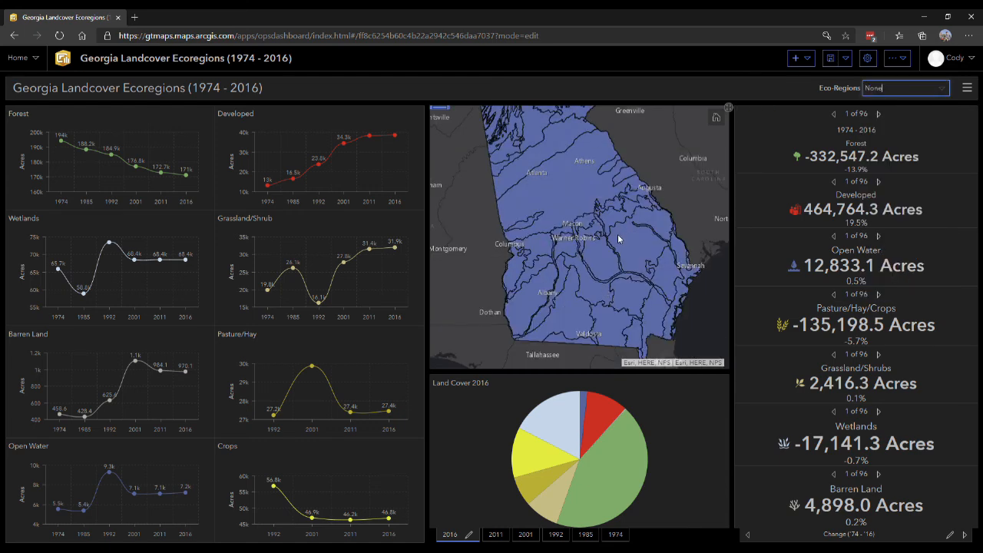
left_click(715, 123)
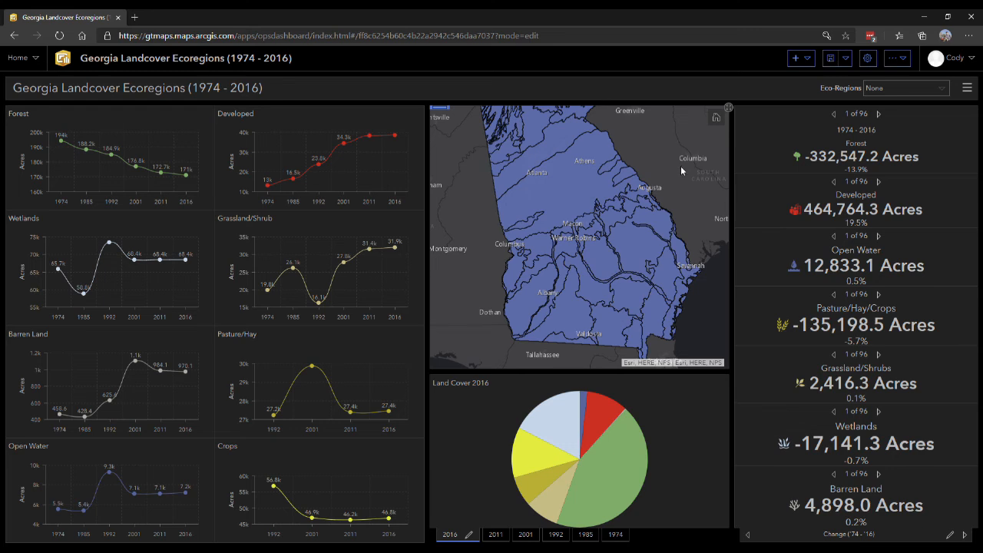
left_click_drag(684, 171, 676, 184)
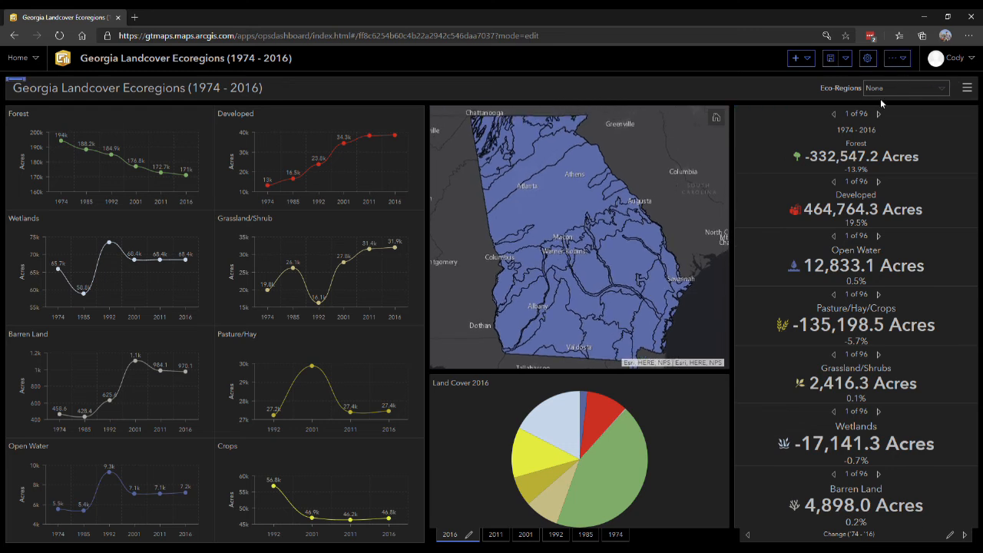
Reopen the Eco-Regions selector's actions and add every indicator, from Indicator (53) down to the lowest-numbered one, as a Filter target
mouse_move(939, 87)
left_click(942, 70)
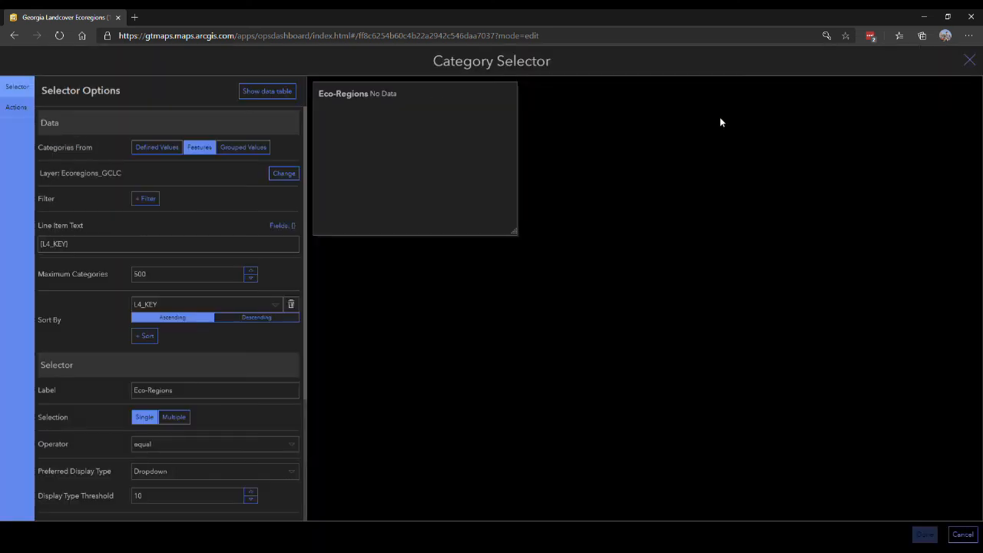
left_click(22, 109)
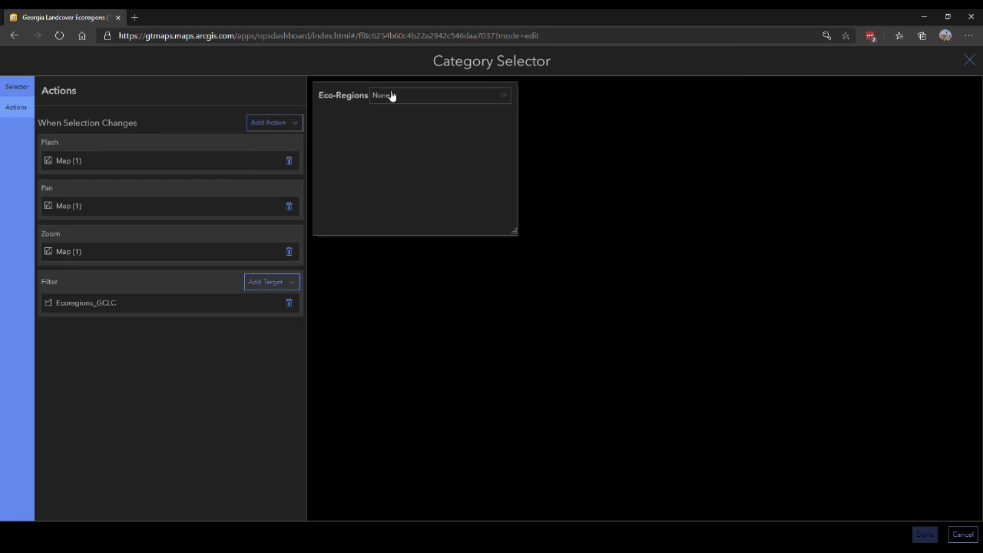
left_click(259, 278)
scroll(253, 334, "down", 10)
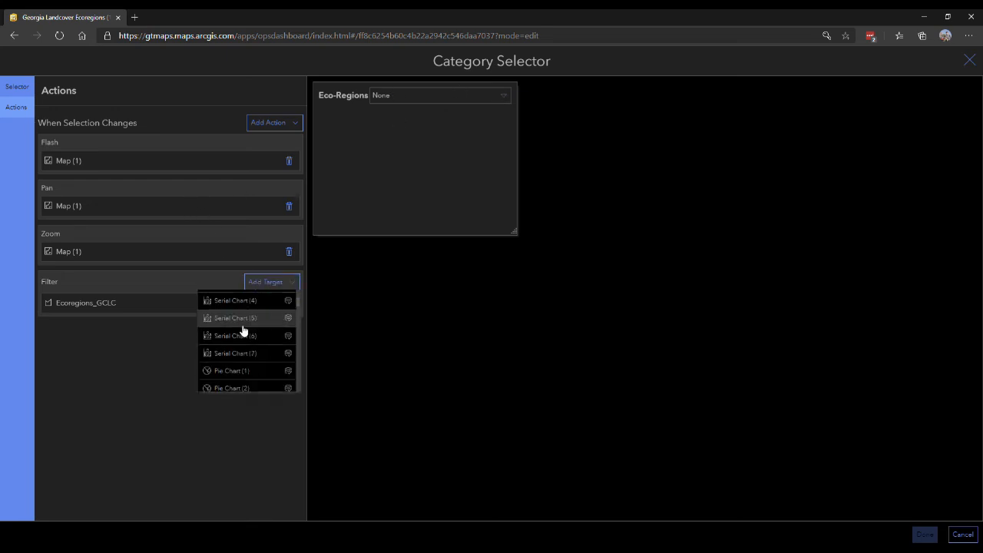
scroll(250, 339, "down", 15)
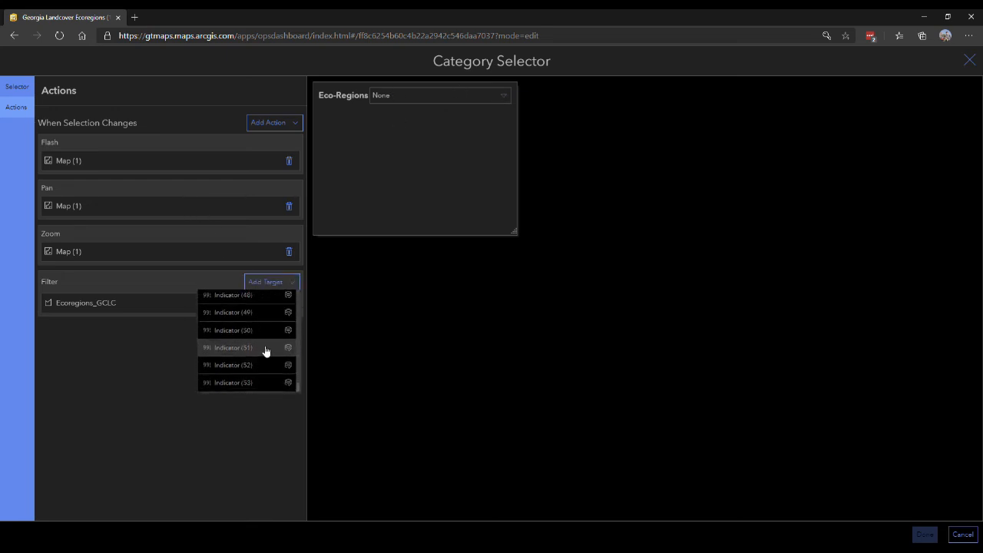
left_click(250, 377)
left_click(269, 282)
left_click(256, 386)
left_click(263, 282)
left_click(264, 386)
left_click(268, 281)
left_click(256, 382)
left_click(264, 283)
left_click(264, 379)
left_click(262, 283)
left_click(264, 381)
left_click(263, 282)
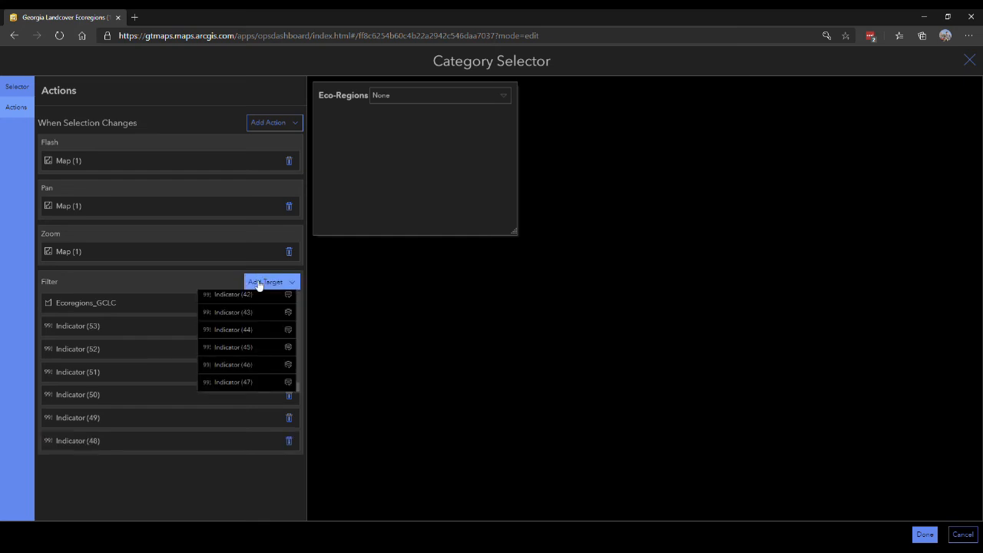
left_click(262, 380)
left_click(269, 281)
left_click(264, 382)
left_click(264, 285)
left_click(259, 384)
left_click(276, 282)
left_click(269, 382)
left_click(269, 282)
left_click(254, 384)
left_click(269, 282)
left_click(258, 384)
left_click(255, 288)
left_click(258, 381)
left_click(264, 285)
left_click(264, 384)
left_click(261, 283)
left_click(254, 384)
left_click(270, 283)
left_click(269, 381)
left_click(246, 284)
left_click(266, 383)
left_click(268, 282)
left_click(259, 381)
left_click(268, 282)
left_click(255, 287)
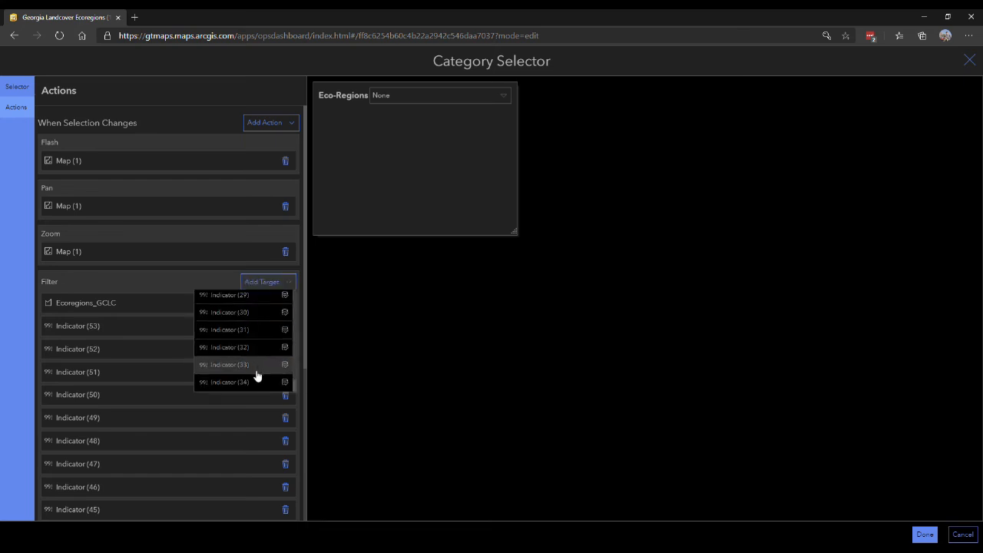
left_click(257, 386)
left_click(254, 287)
left_click(257, 385)
left_click(257, 285)
left_click(260, 371)
left_click(265, 283)
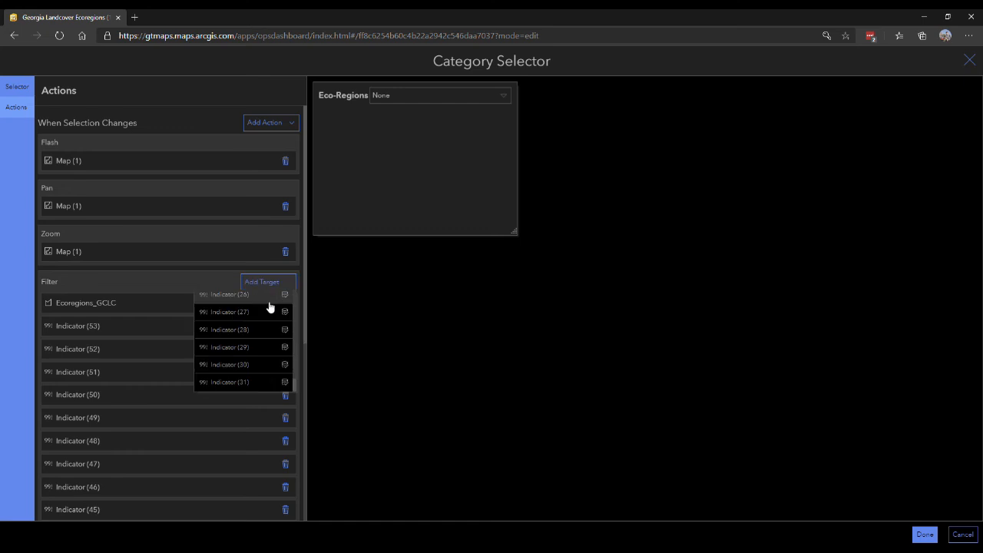
left_click(262, 381)
left_click(267, 283)
left_click(259, 381)
left_click(267, 284)
left_click(262, 380)
left_click(269, 283)
left_click(262, 382)
left_click(267, 283)
left_click(259, 382)
left_click(268, 283)
left_click(259, 382)
left_click(267, 283)
left_click(261, 382)
left_click(267, 283)
left_click(262, 382)
left_click(267, 283)
left_click(259, 382)
left_click(267, 283)
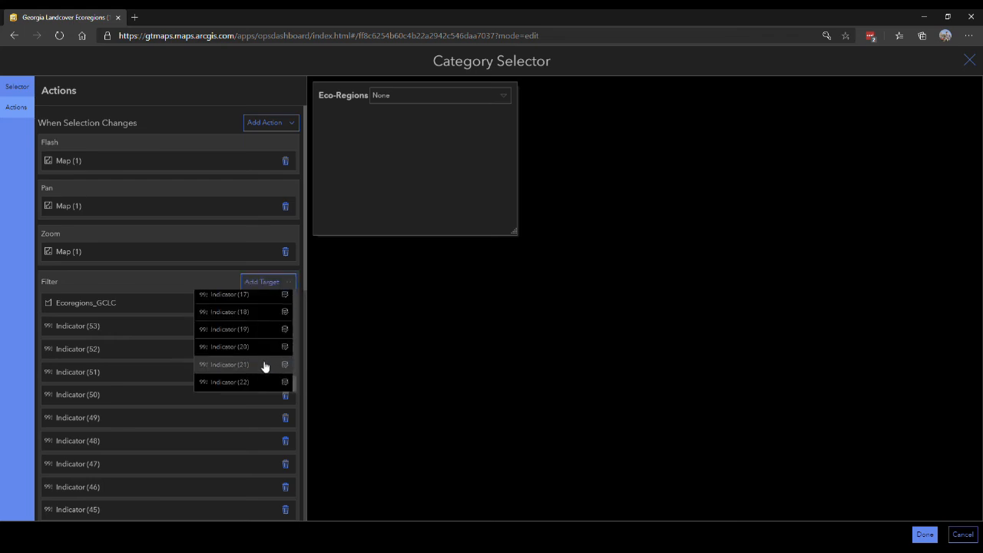
left_click(261, 382)
left_click(267, 282)
left_click(264, 382)
left_click(267, 282)
left_click(259, 382)
left_click(267, 283)
left_click(250, 382)
left_click(267, 283)
left_click(254, 382)
left_click(269, 285)
left_click(261, 382)
left_click(267, 283)
left_click(248, 383)
left_click(266, 286)
left_click(260, 384)
left_click(269, 284)
left_click(253, 382)
left_click(265, 282)
left_click(258, 384)
left_click(259, 290)
left_click(268, 383)
left_click(268, 285)
left_click(263, 380)
left_click(272, 287)
left_click(269, 382)
left_click(265, 284)
left_click(256, 381)
left_click(261, 289)
left_click(259, 384)
left_click(273, 286)
left_click(257, 384)
left_click(268, 285)
left_click(261, 378)
left_click(262, 284)
left_click(269, 390)
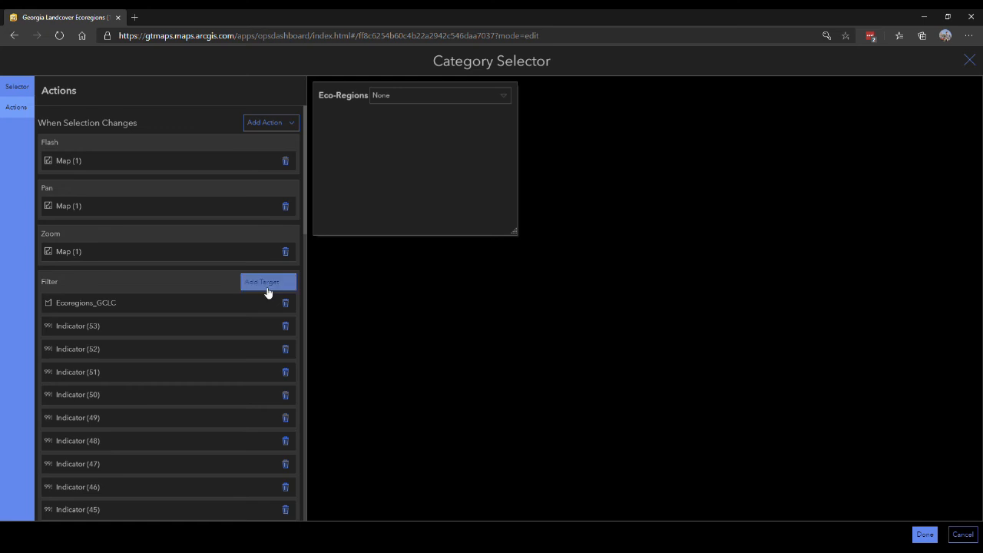
left_click(269, 285)
left_click(263, 382)
left_click(261, 285)
left_click(253, 391)
left_click(268, 281)
left_click(257, 388)
left_click(246, 285)
left_click(253, 383)
Add all the pie charts, down to Pie Chart (1), as targets of the Filter action
left_click(259, 286)
left_click(261, 382)
left_click(266, 284)
left_click(259, 382)
left_click(267, 283)
left_click(246, 381)
left_click(259, 286)
left_click(265, 383)
left_click(266, 284)
left_click(253, 379)
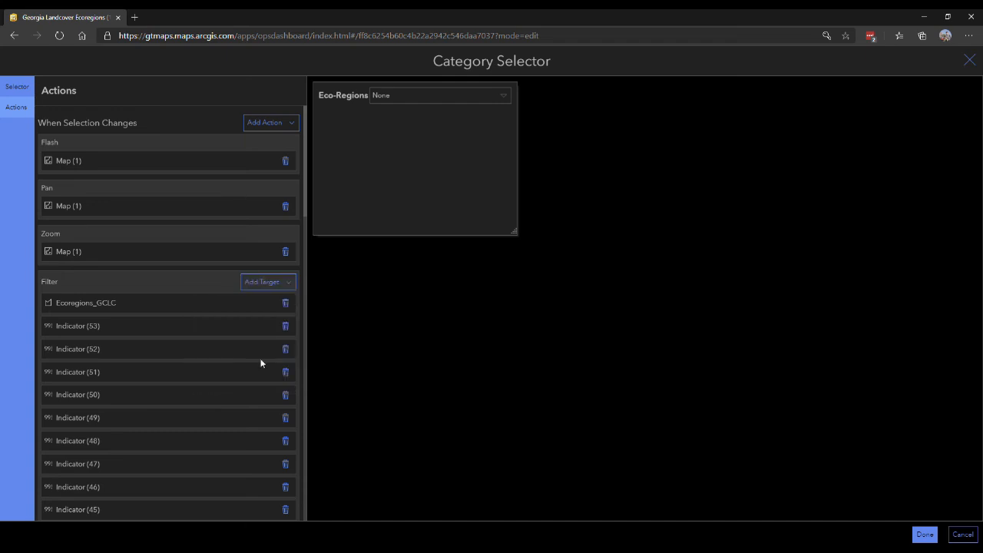
left_click(270, 285)
left_click(257, 383)
Add Serial Chart (7) down through Serial Chart (1) as targets of the Filter action
left_click(256, 282)
left_click(251, 382)
left_click(265, 281)
left_click(254, 382)
left_click(264, 285)
left_click(250, 381)
left_click(256, 281)
left_click(241, 382)
left_click(265, 286)
left_click(251, 384)
left_click(260, 285)
left_click(253, 371)
left_click(269, 285)
left_click(255, 352)
Add the Open Water Serial Chart as a target of the selector's Filter action
left_click(269, 284)
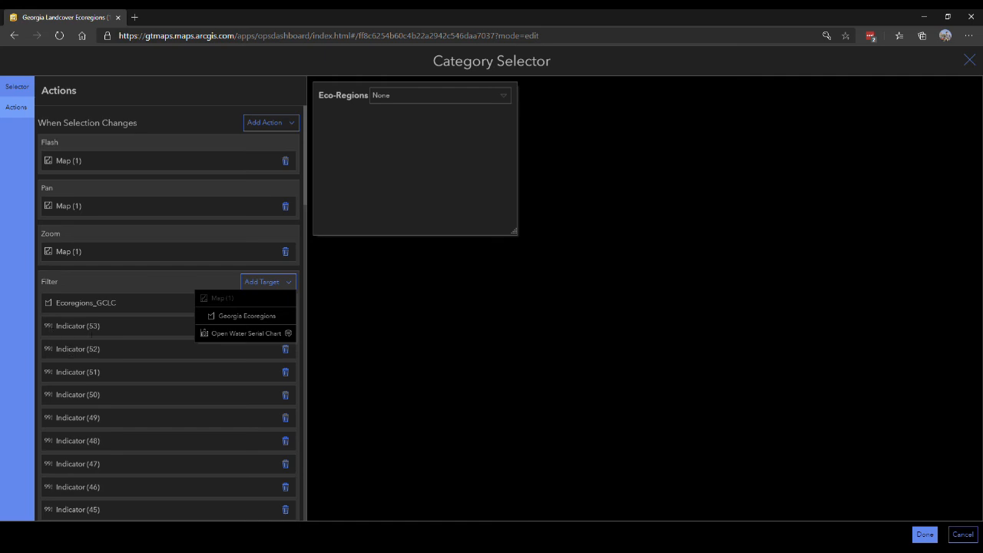
left_click_drag(56, 326, 99, 326)
left_click_drag(100, 330, 102, 330)
left_click(111, 332)
left_click(260, 283)
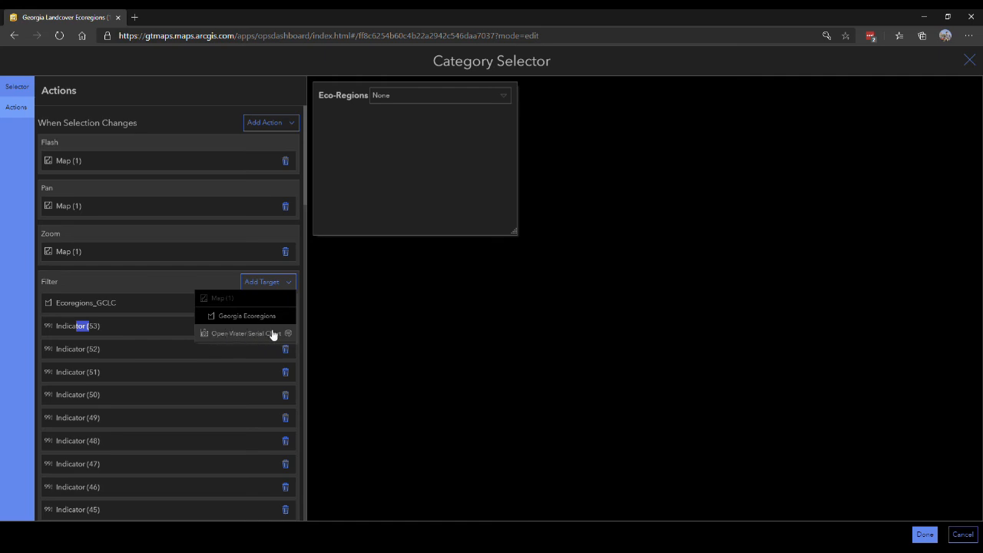
left_click(222, 335)
Review the Filter target list, checking that the indicators, pie charts and serial charts down to Open Water Serial Chart are included
scroll(174, 304, "down", 6)
scroll(172, 299, "down", 10)
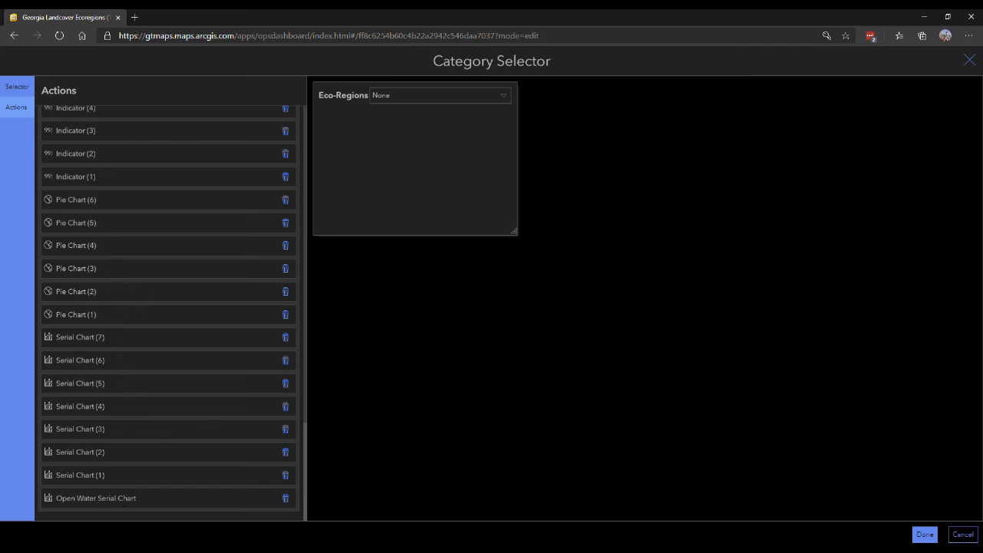
scroll(83, 374, "up", 3)
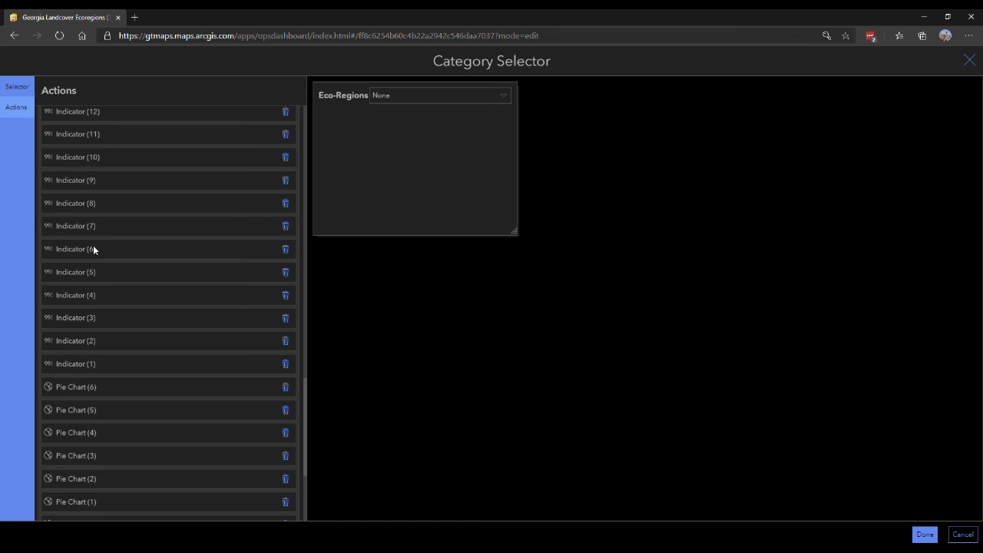
scroll(93, 249, "down", 3)
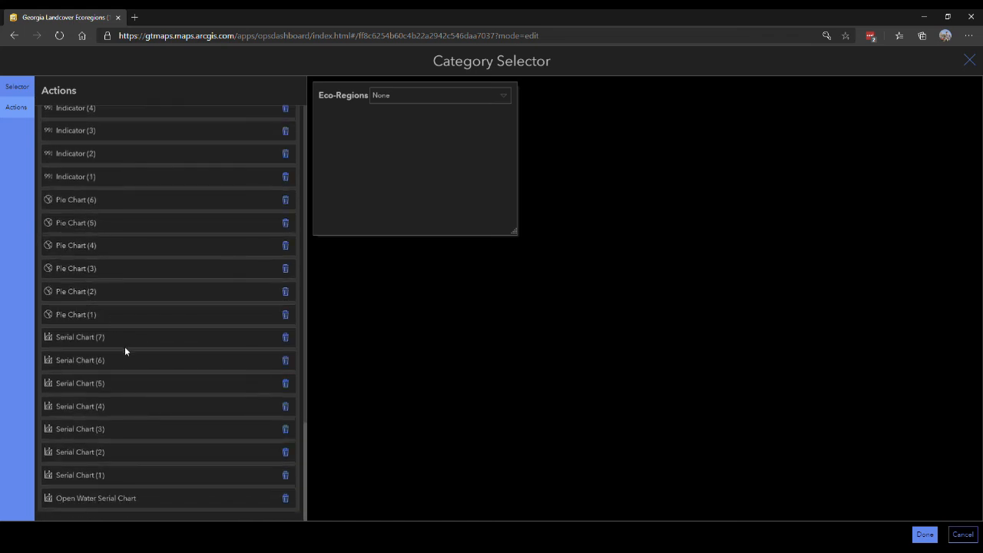
left_click_drag(61, 200, 86, 201)
left_click(97, 202)
left_click_drag(61, 504, 115, 511)
left_click(145, 385)
scroll(136, 458, "up", 2)
left_click_drag(55, 324, 85, 325)
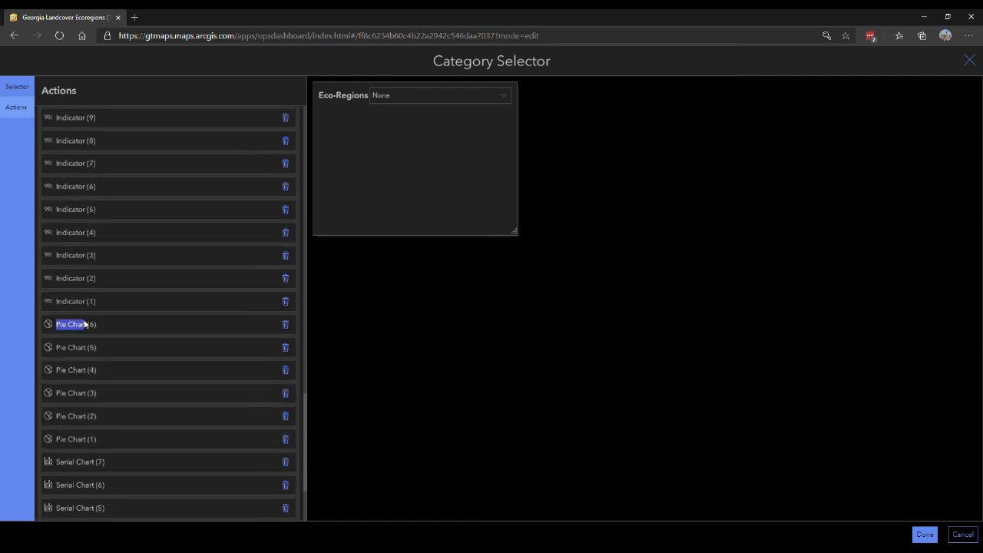
left_click_drag(57, 209, 96, 212)
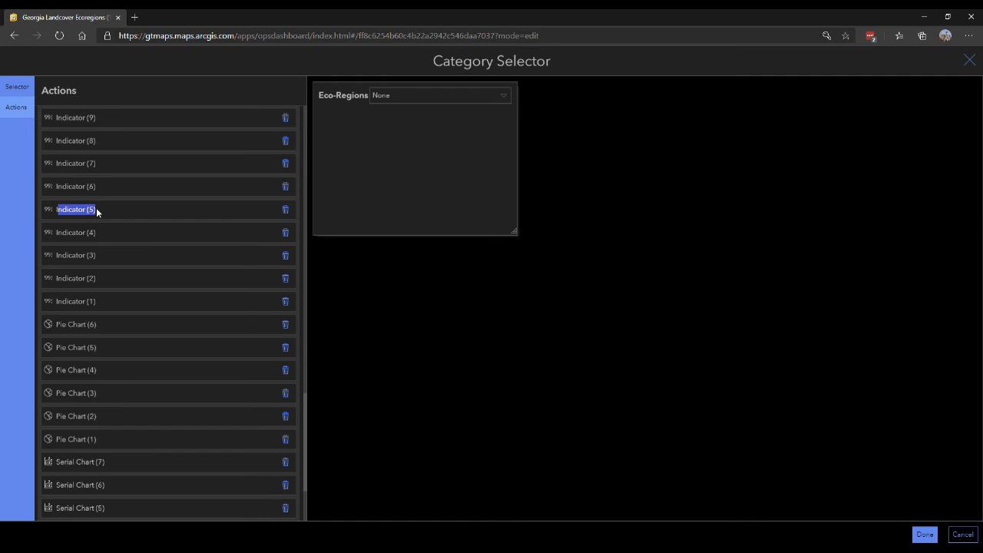
left_click(151, 204)
scroll(113, 336, "down", 2)
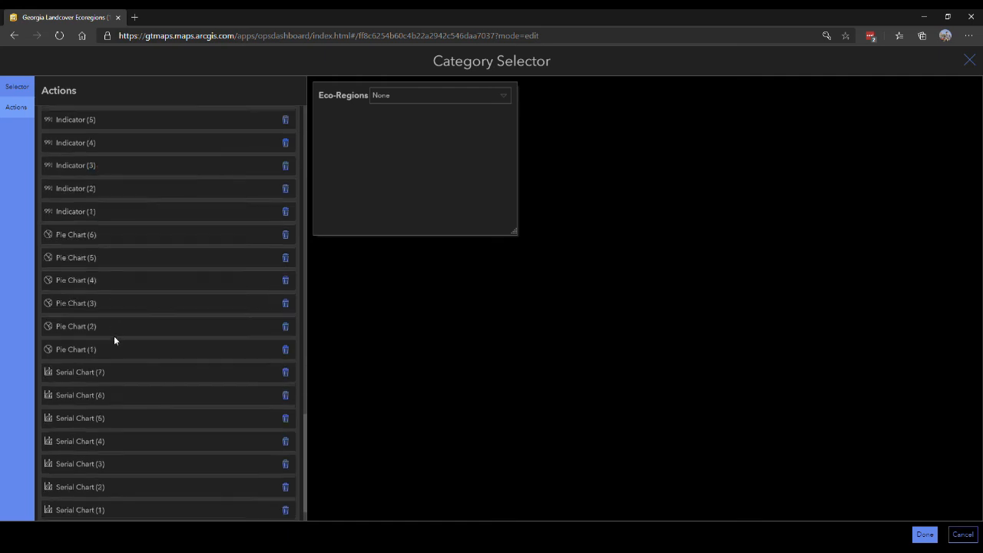
scroll(101, 425, "up", 5)
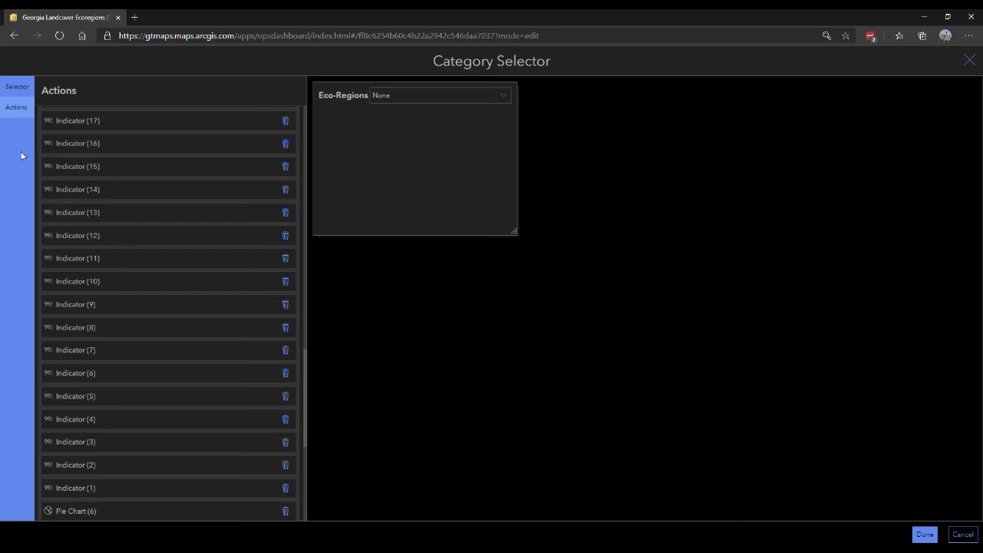
scroll(109, 197, "down", 3)
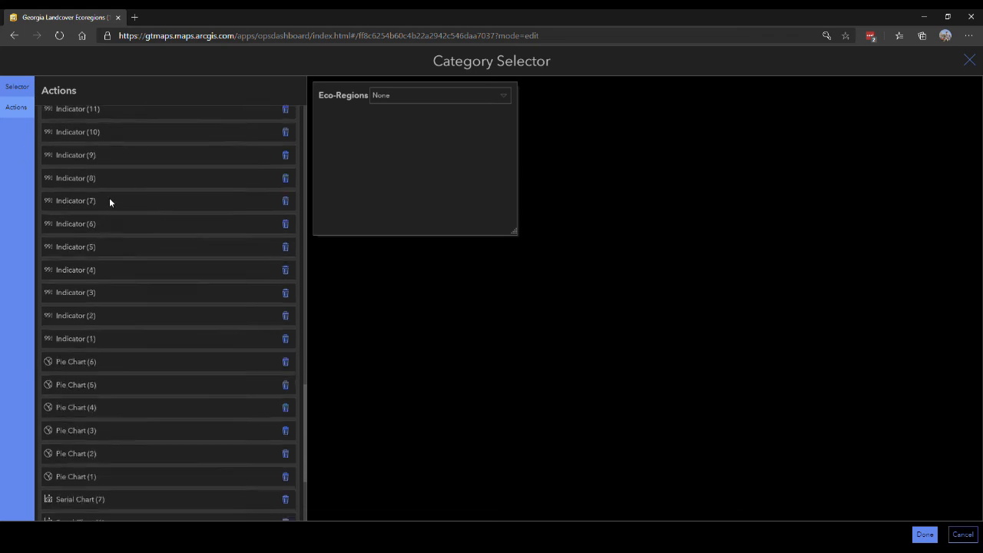
left_click_drag(83, 187, 54, 192)
left_click(117, 191)
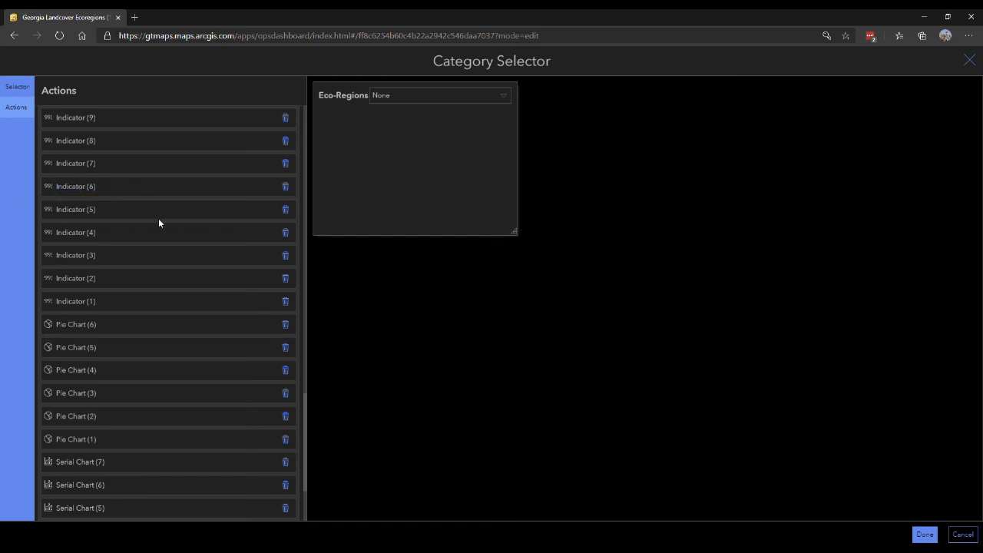
scroll(90, 284, "down", 2)
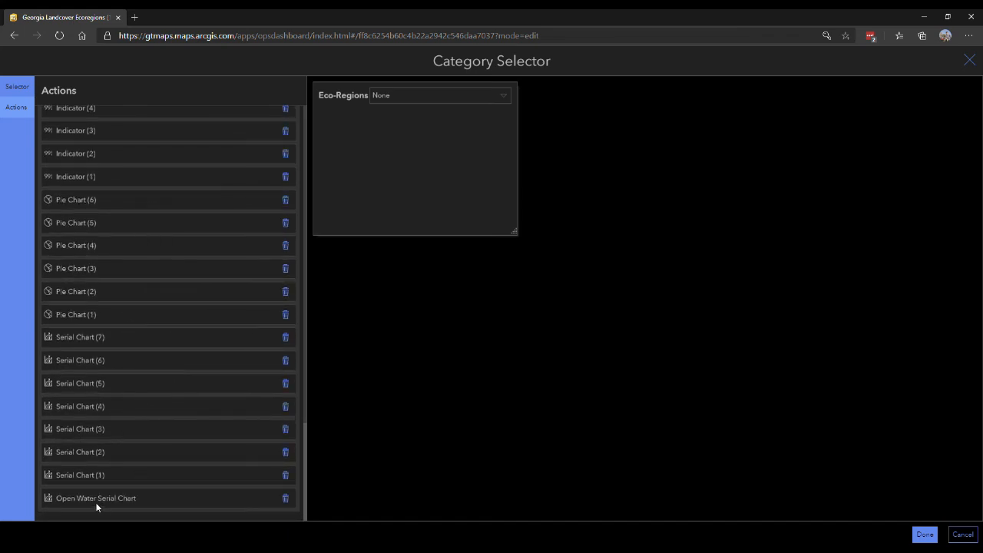
left_click_drag(140, 506, 76, 499)
scroll(143, 368, "up", 10)
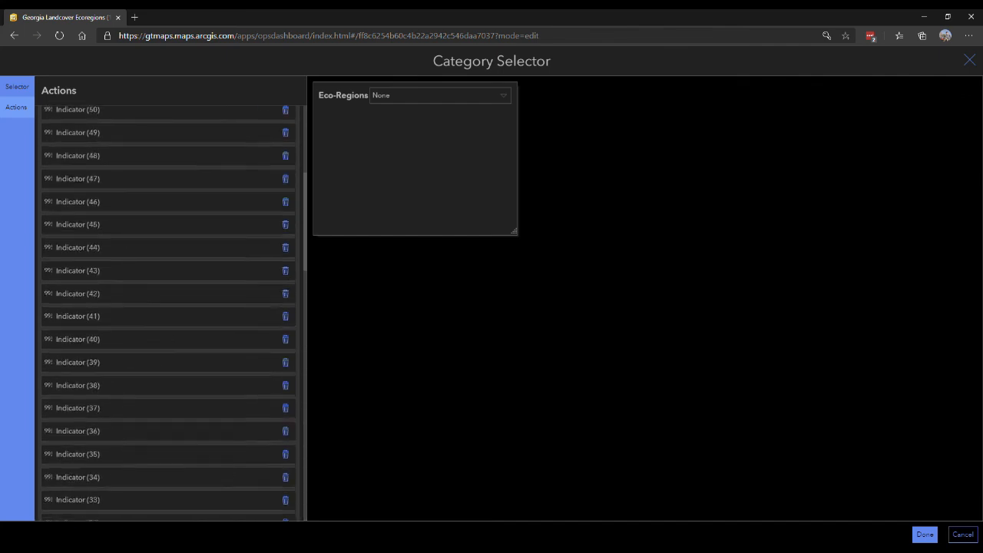
Check which Filter targets are still available to add and apply the Eco-Regions selector's configuration
left_click(268, 282)
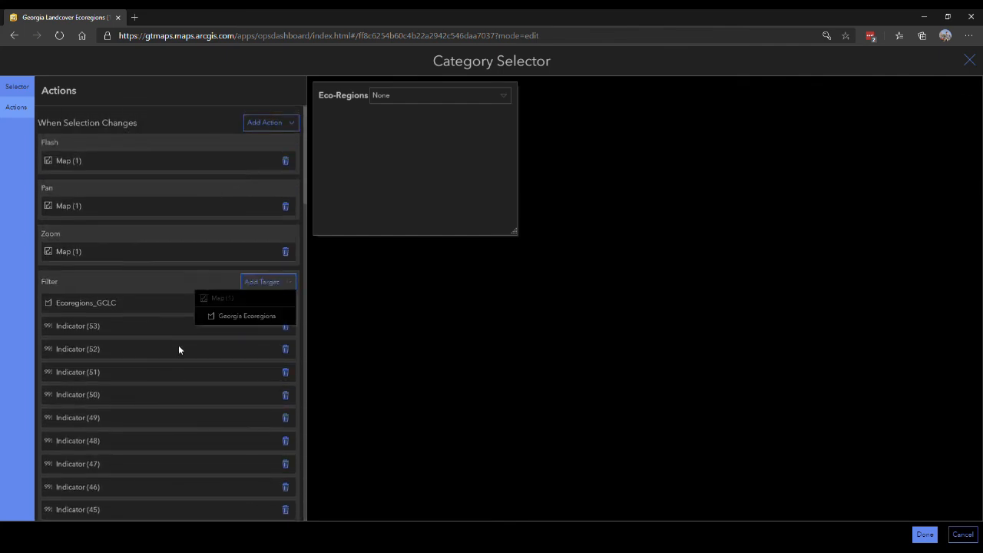
left_click(142, 284)
left_click(274, 281)
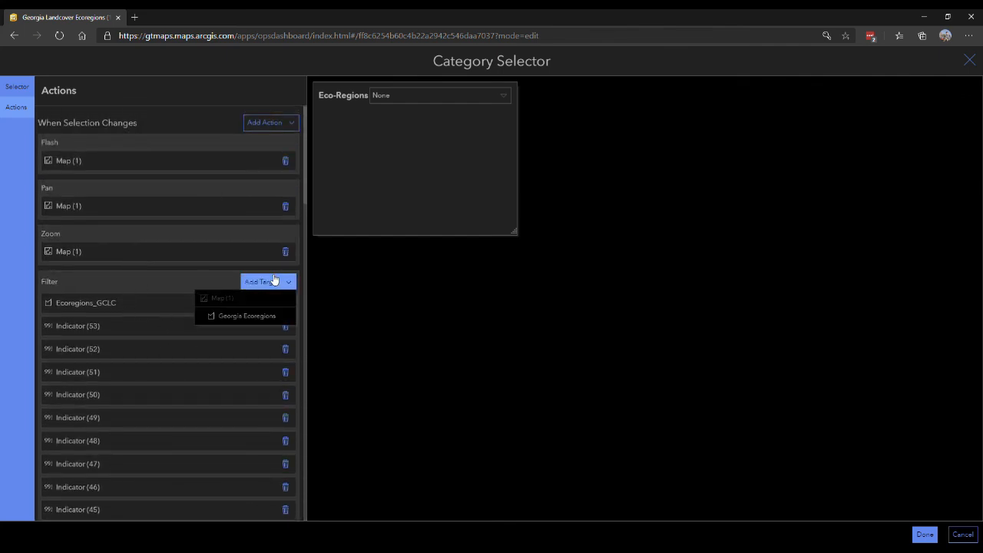
left_click(142, 283)
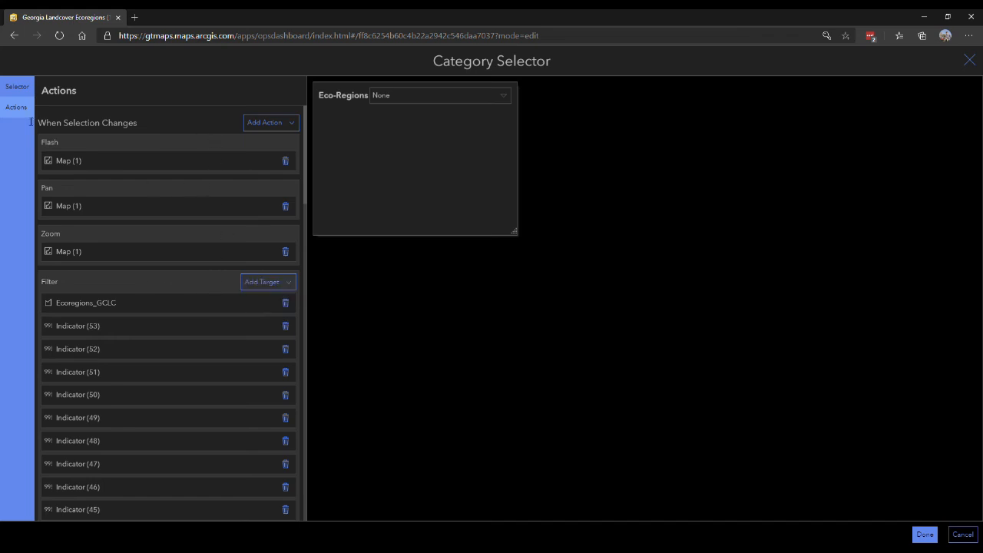
left_click(925, 534)
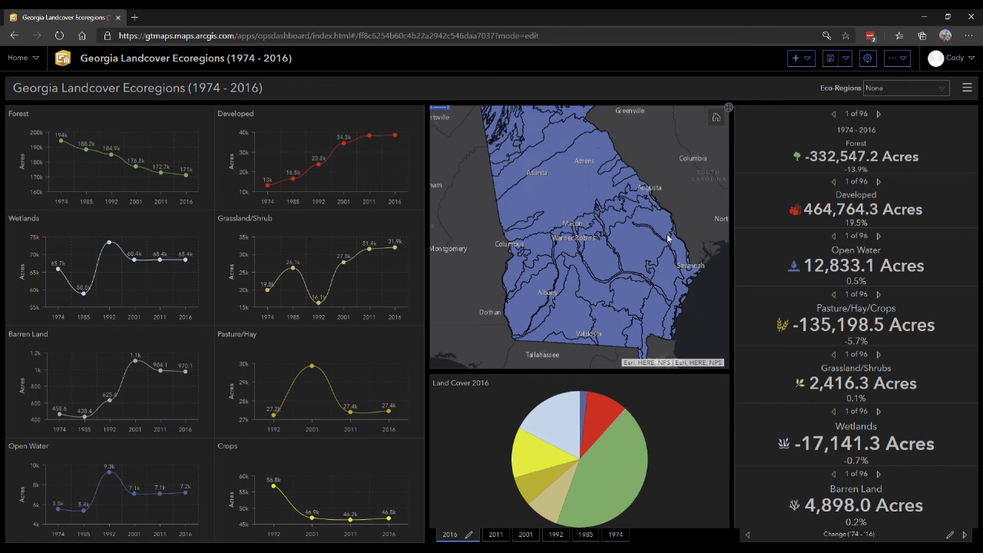
Filter the dashboard to a 65p Southeastern Floodplains and Low Terraces eco-region and show the 2016 indicators
left_click(903, 88)
scroll(914, 222, "down", 5)
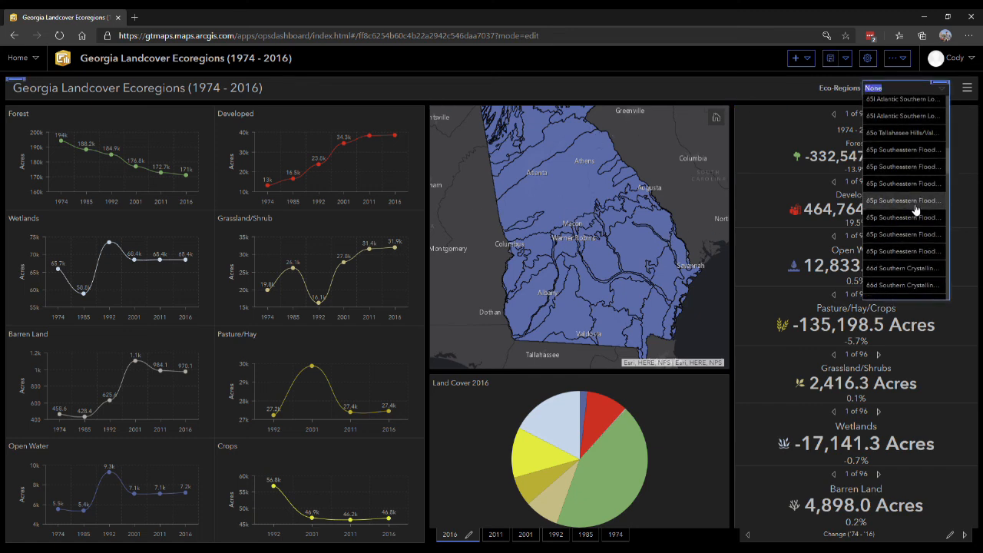
left_click(919, 234)
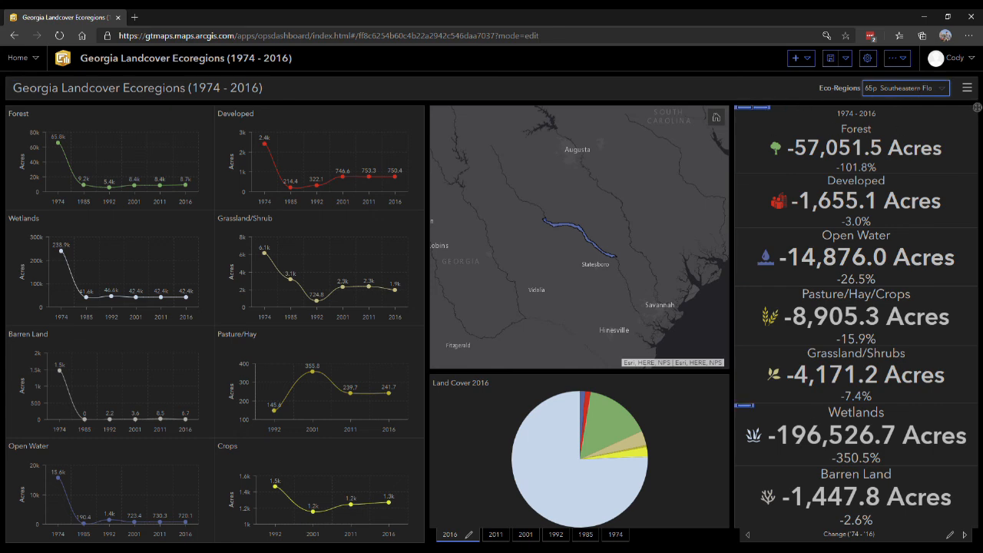
left_click(967, 534)
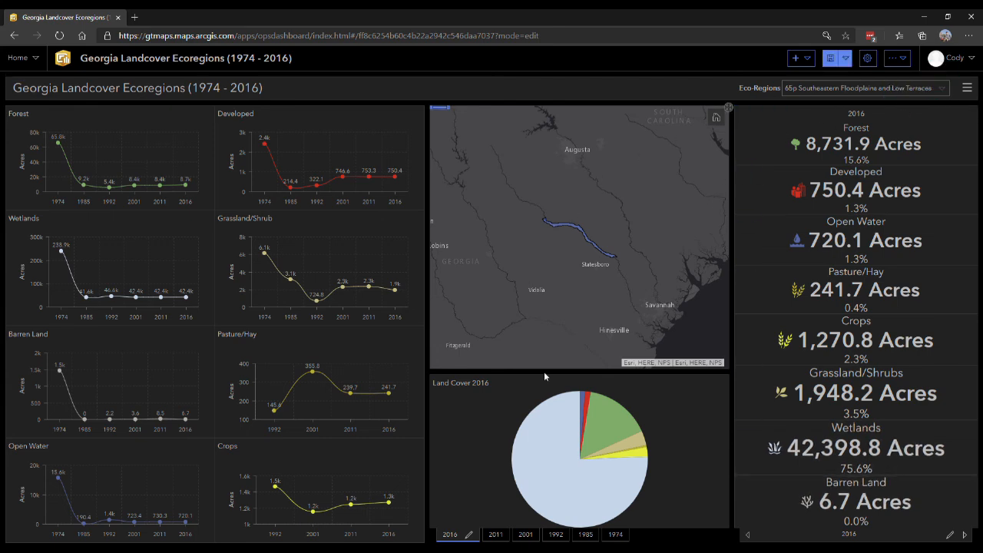
Reset the Eco-Regions selector to None and test the filter with the 45b Southern Outer eco-region
left_click(875, 89)
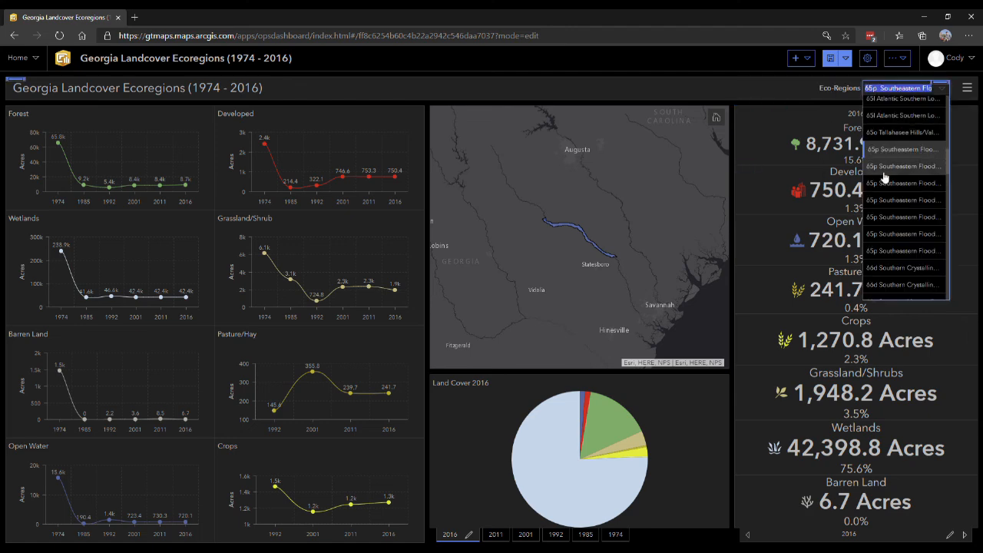
scroll(897, 169, "up", 5)
left_click(885, 103)
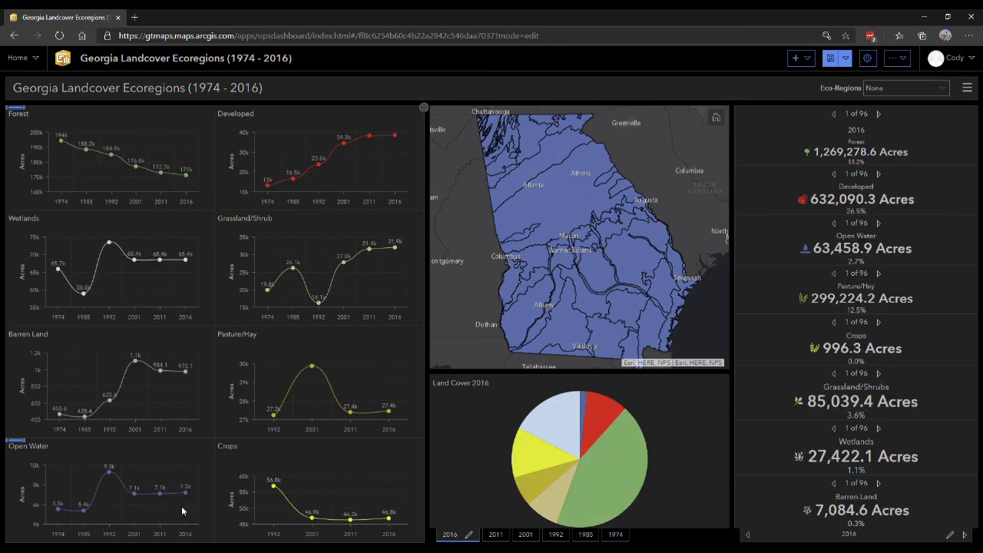
left_click(921, 90)
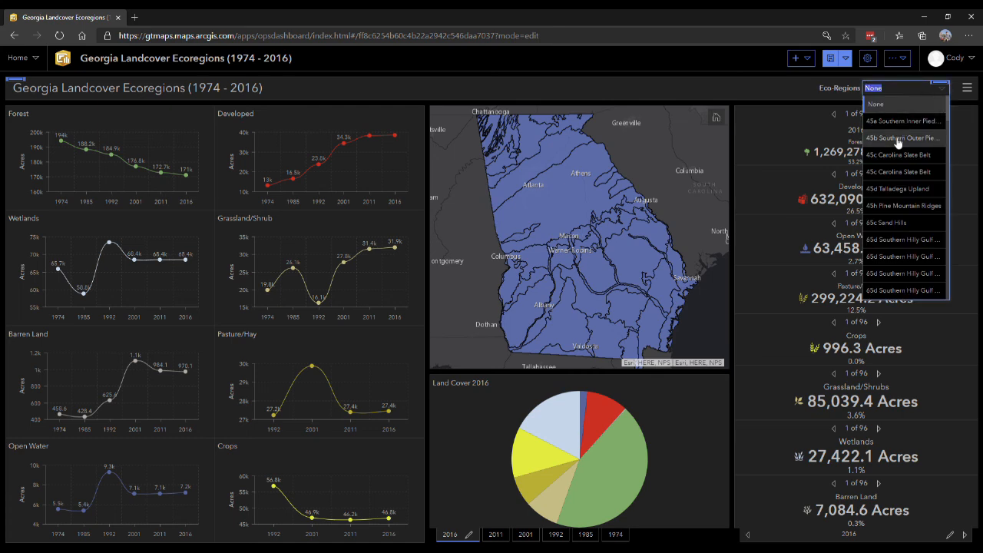
left_click(903, 126)
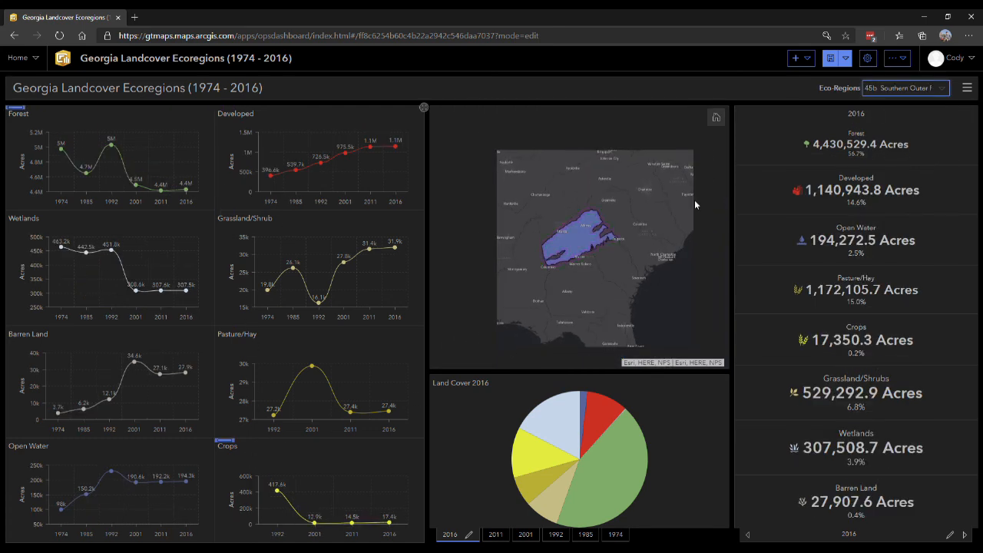
Switch the Eco-Regions selector to 65c Sand Hills and show the 2011 land cover pie chart
left_click(937, 90)
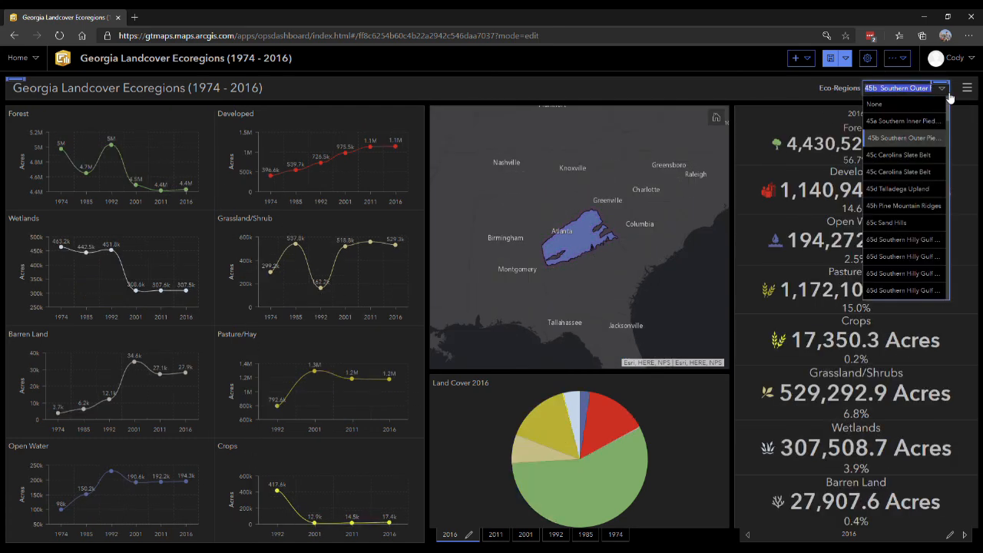
left_click(903, 227)
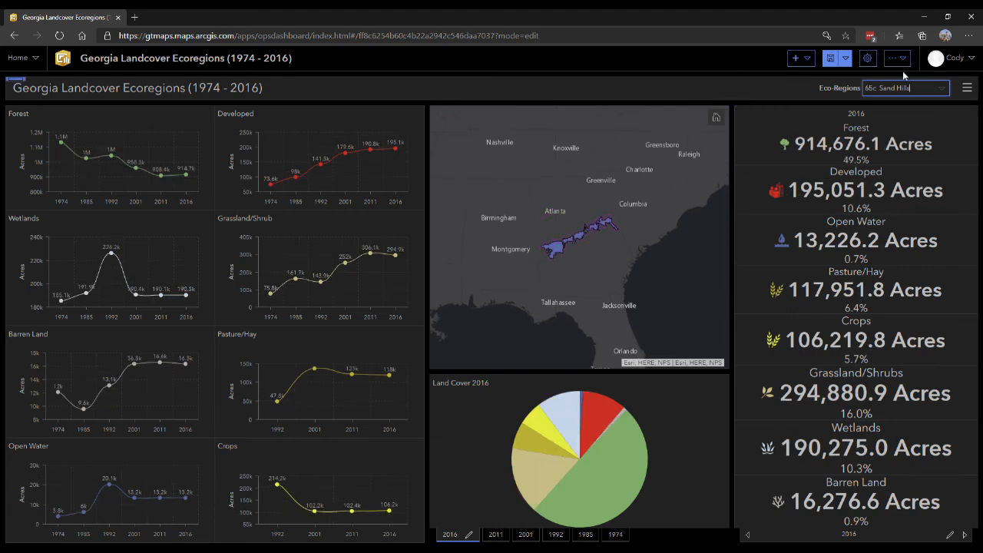
left_click(496, 538)
Select the fourth 65d Southern Hilly Gulf Coastal Plain entry as the eco-region and examine its surroundings on the map
left_click(936, 94)
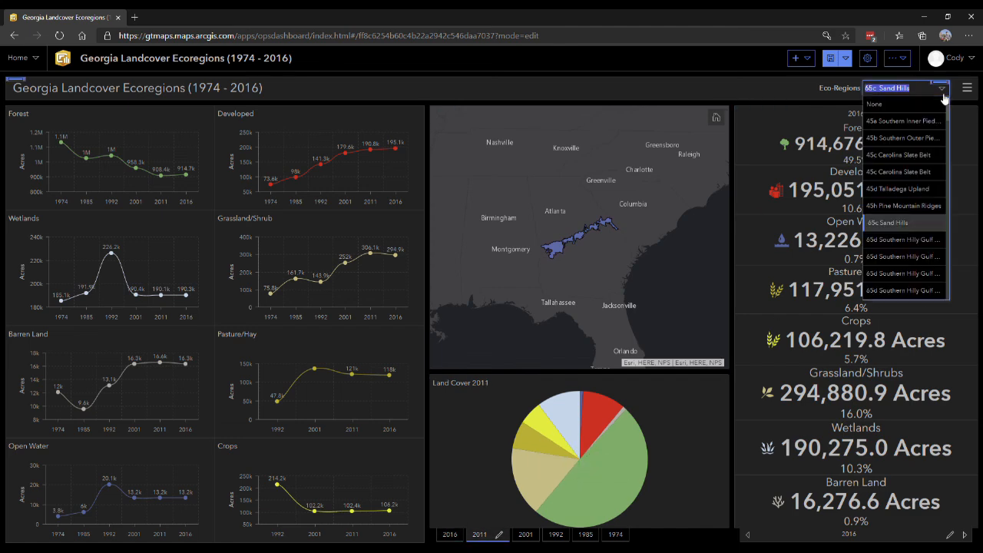
left_click(899, 291)
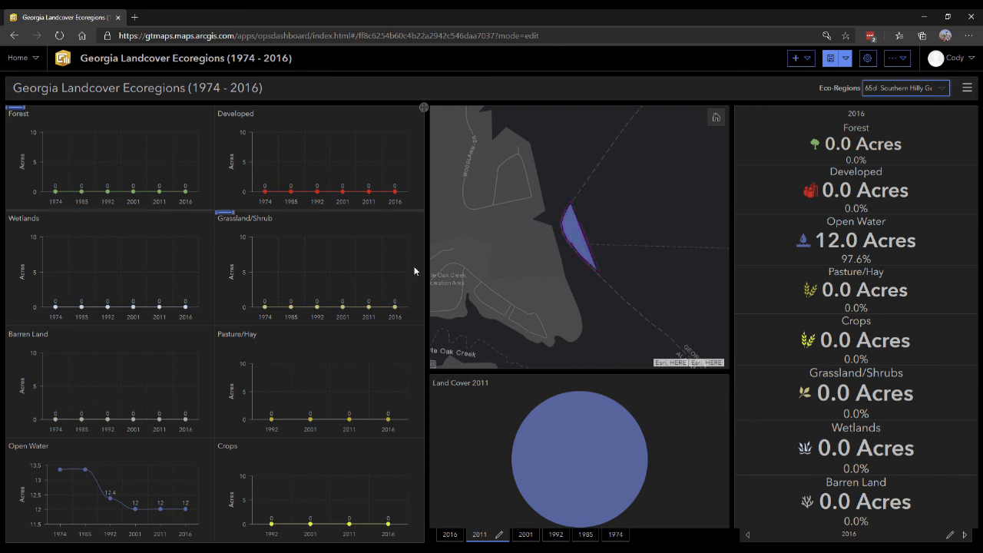
scroll(563, 264, "down", 1)
scroll(563, 263, "down", 1)
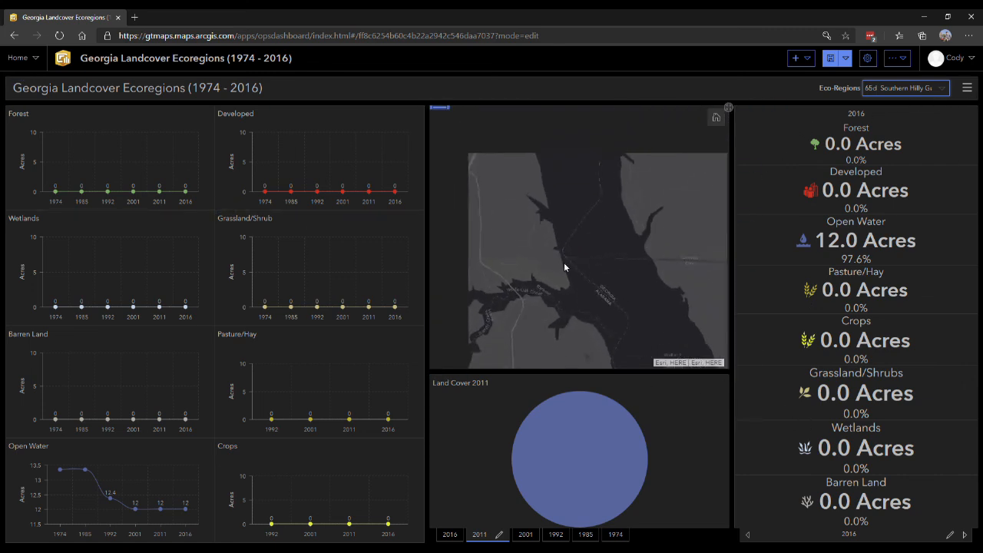
scroll(574, 257, "up", 1)
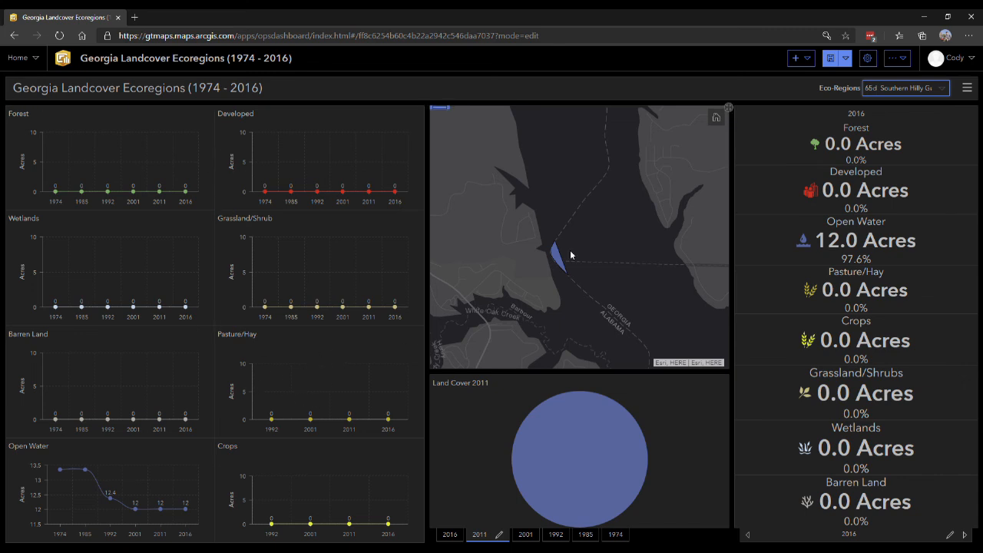
left_click_drag(673, 250, 633, 256)
scroll(538, 215, "down", 3)
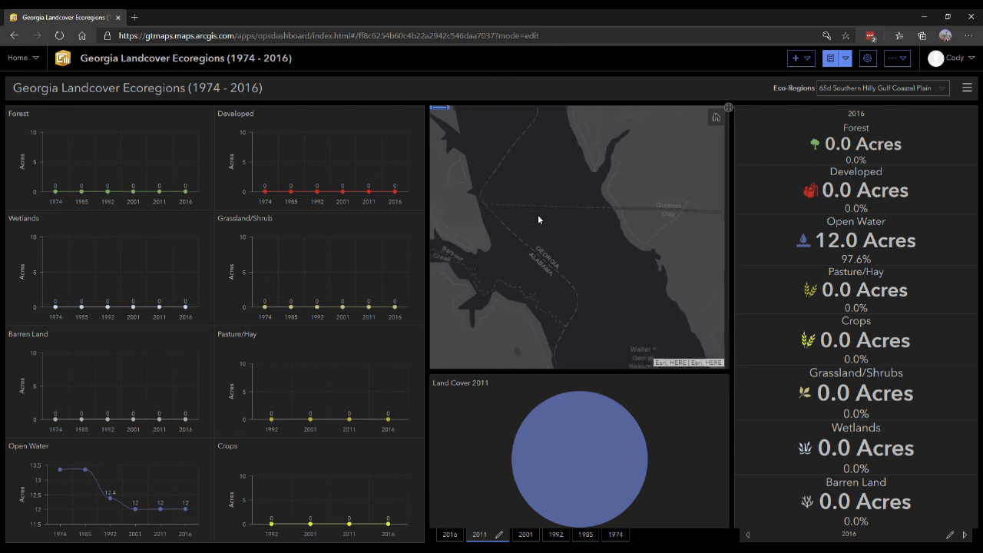
left_click_drag(545, 235, 545, 257)
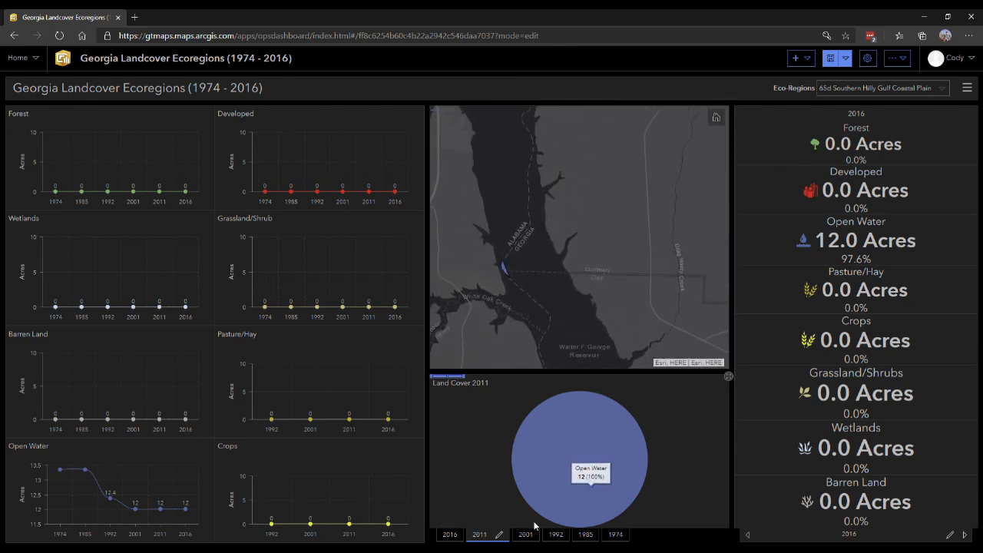
Show the 2016 land cover pie chart and the 1974 - 2016 change indicators, and inspect the selected region on the map
left_click(451, 535)
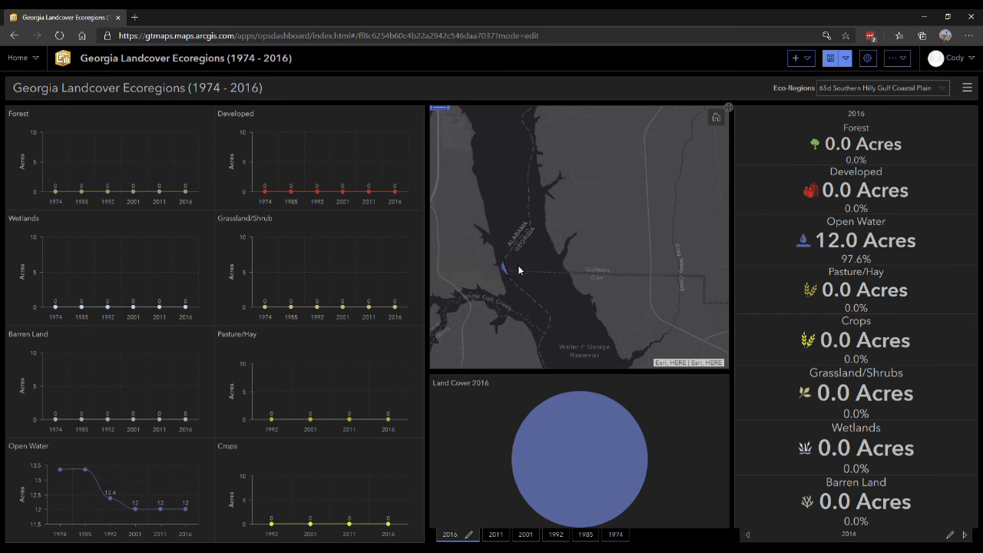
left_click(749, 537)
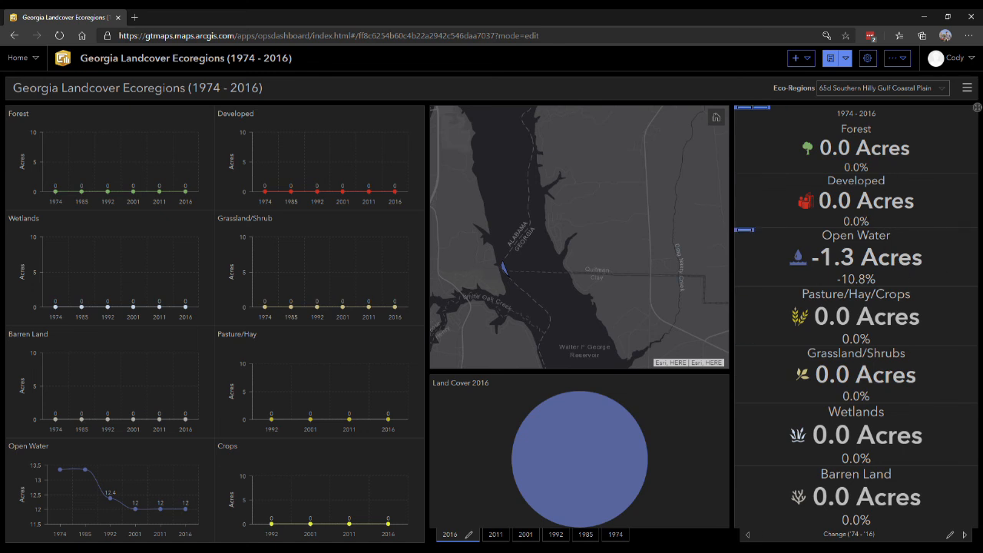
left_click_drag(491, 262, 551, 230)
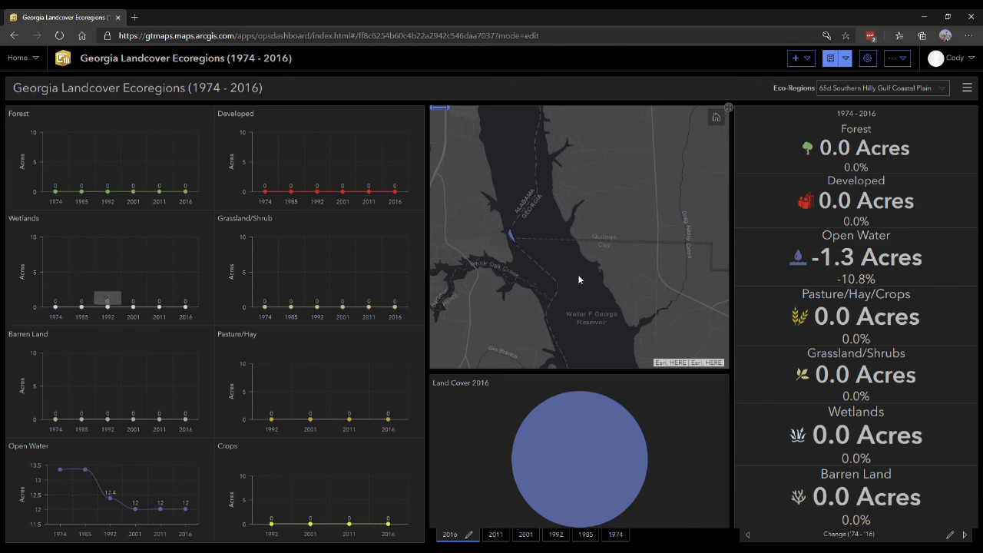
scroll(580, 278, "down", 3)
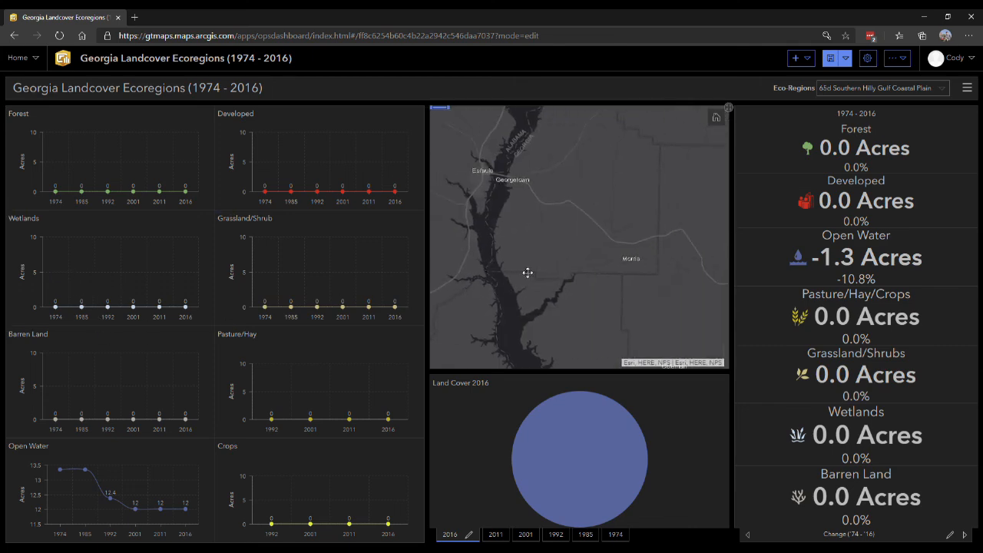
scroll(524, 267, "up", 5)
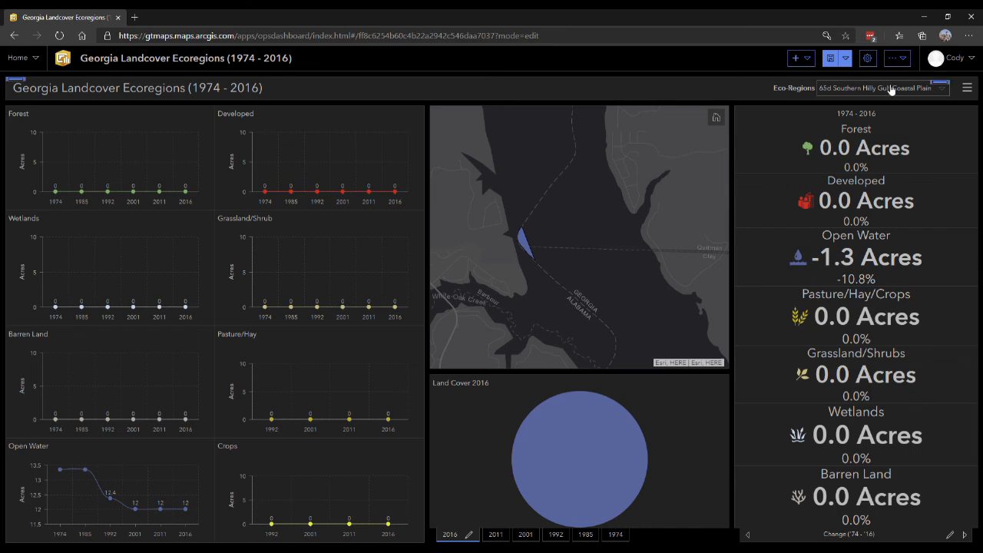
left_click(939, 88)
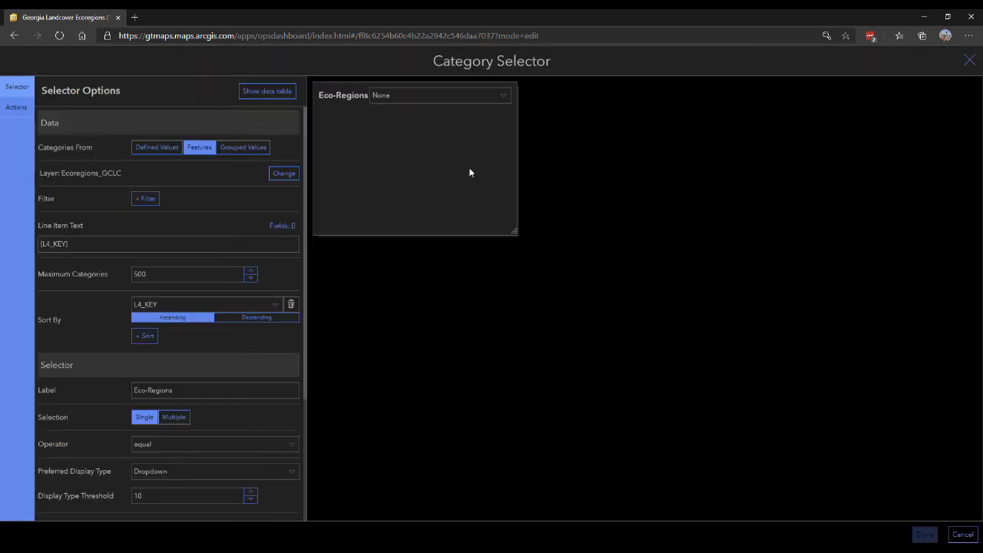
left_click(138, 198)
left_click(162, 217)
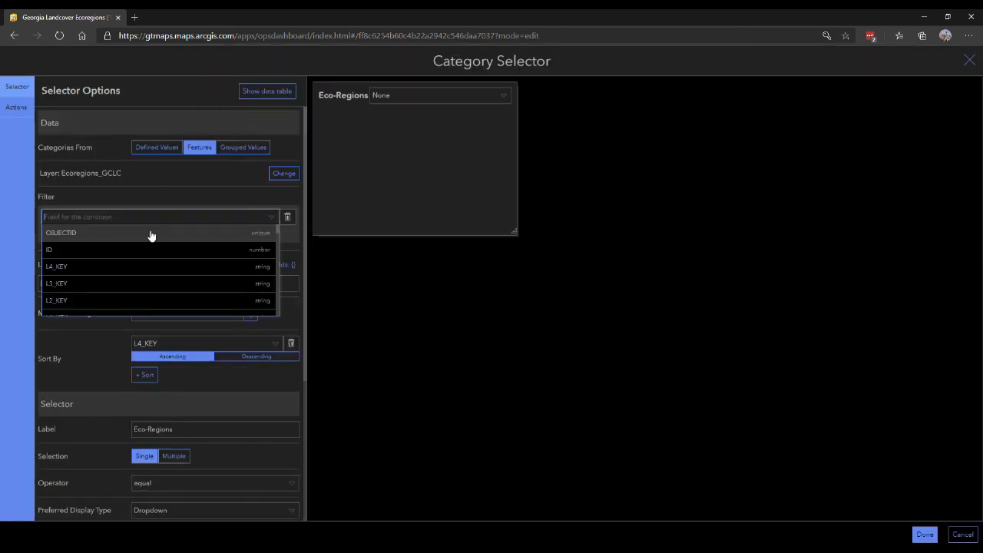
scroll(134, 281, "down", 1)
left_click(110, 243)
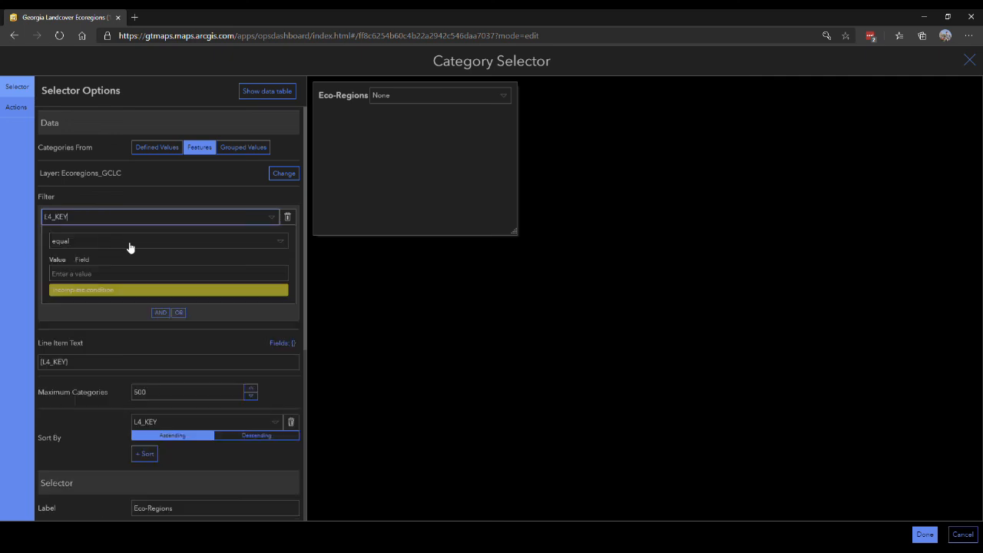
left_click(97, 274)
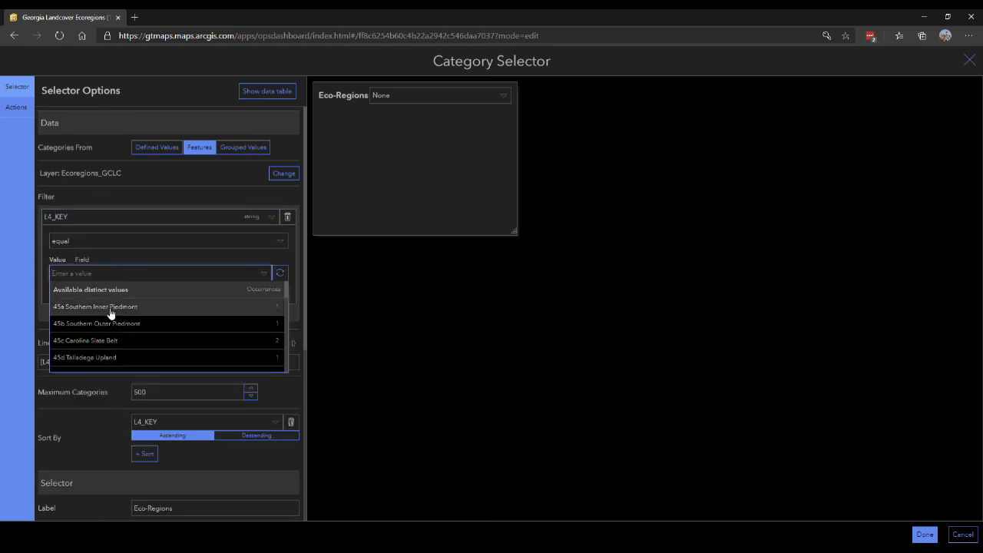
left_click(414, 313)
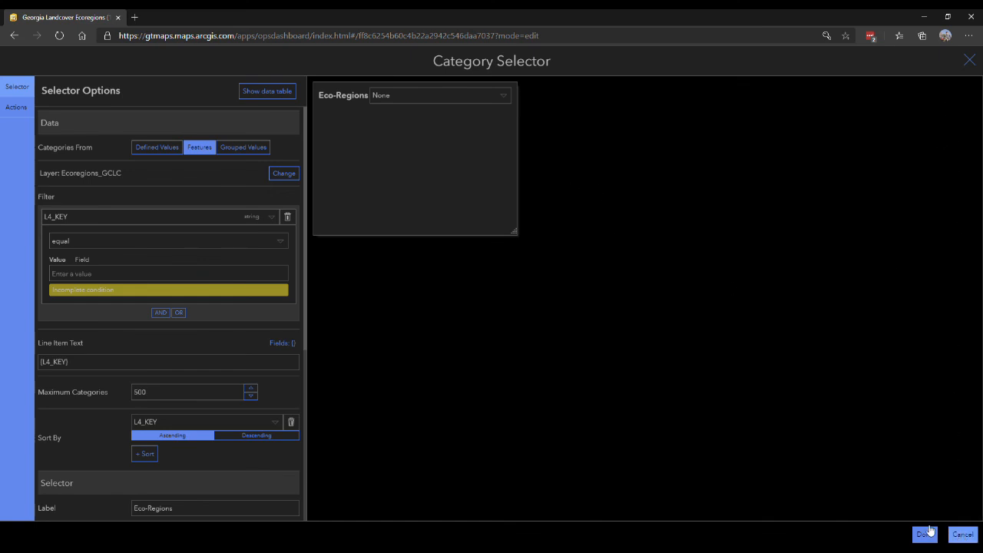
left_click(960, 535)
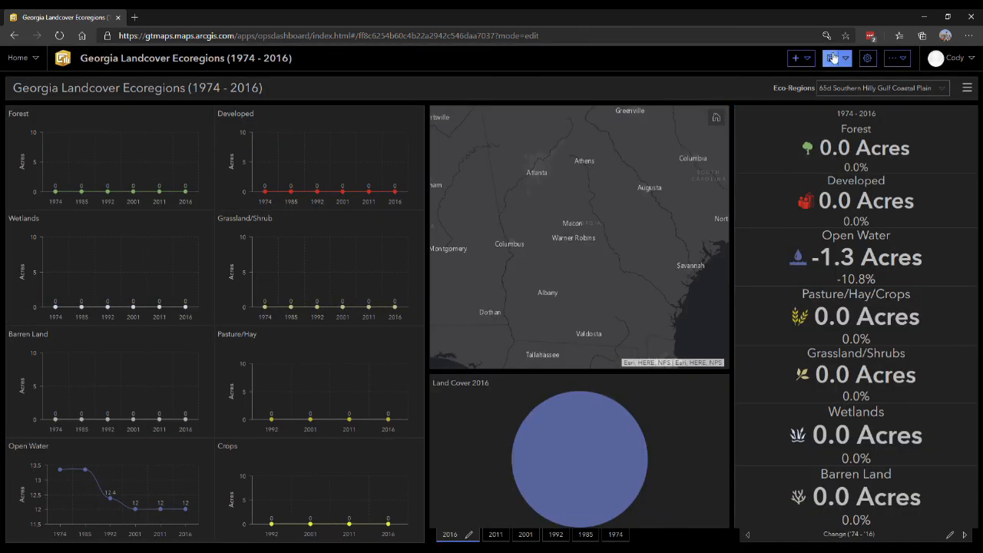
Reset the Eco-Regions selector to None
left_click(905, 86)
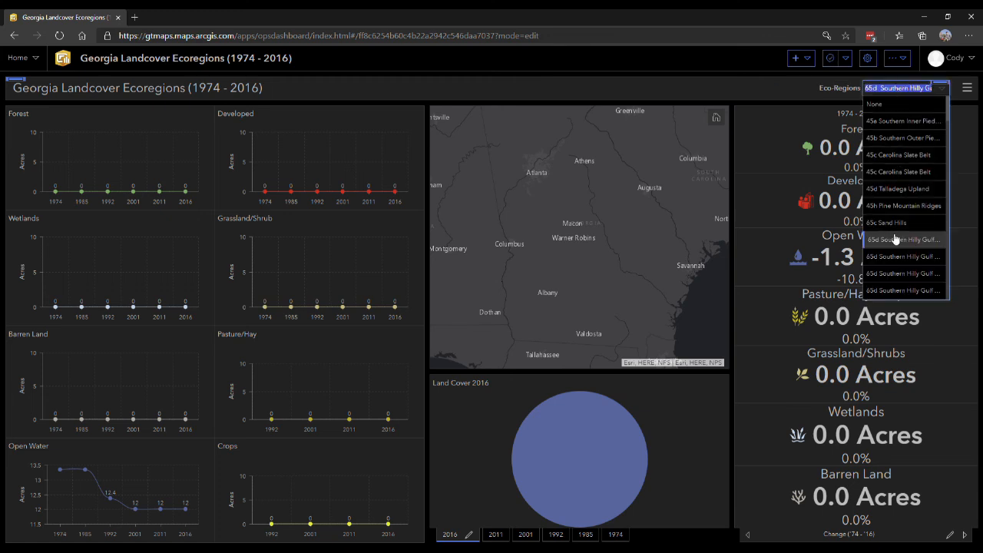
left_click(789, 113)
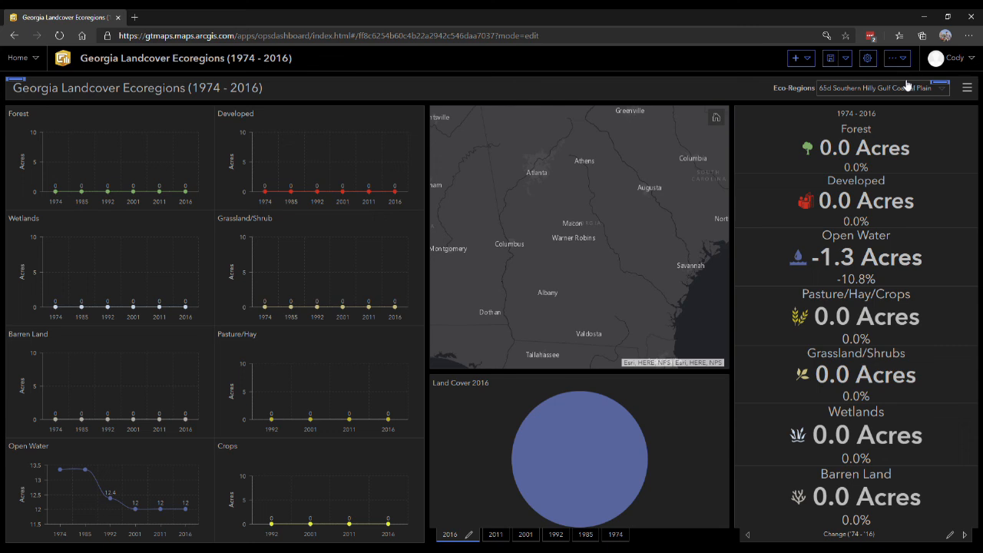
left_click(940, 89)
left_click(885, 107)
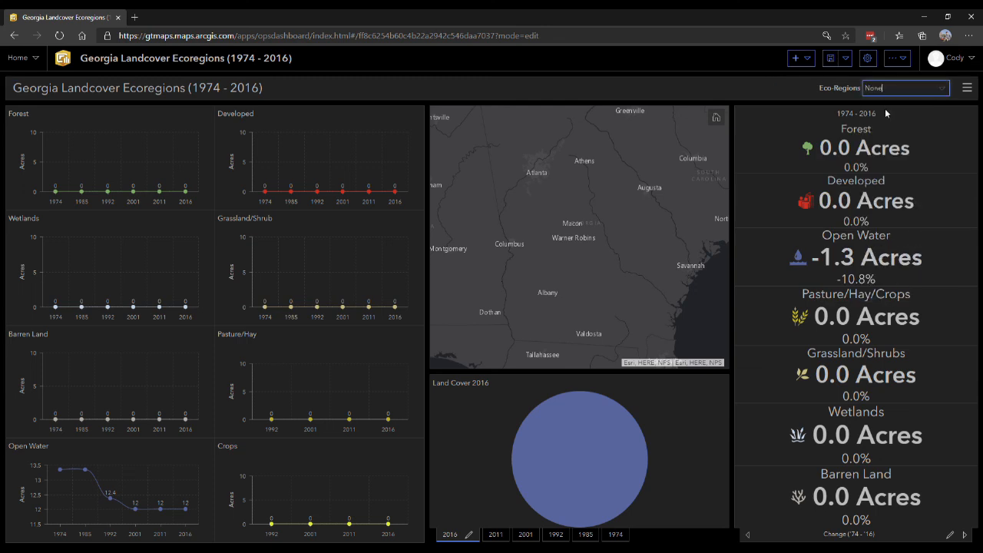
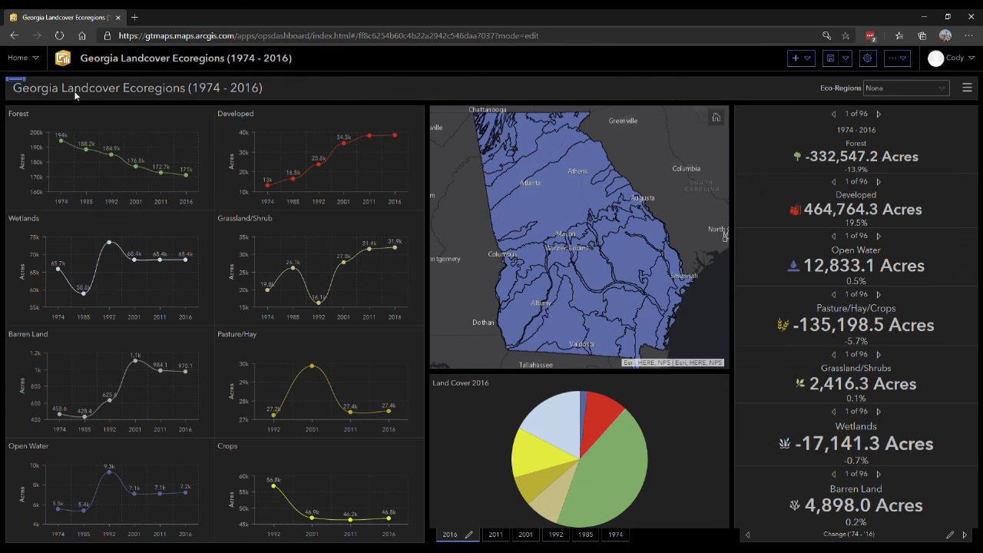
Set the dashboard header's text color to near-black and its background color to medium gray
mouse_move(16, 90)
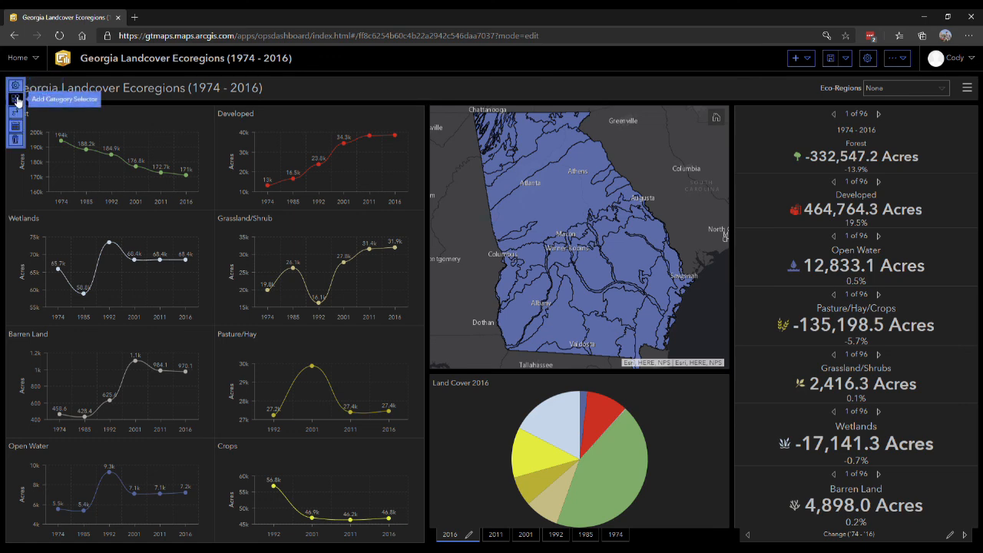
left_click(15, 85)
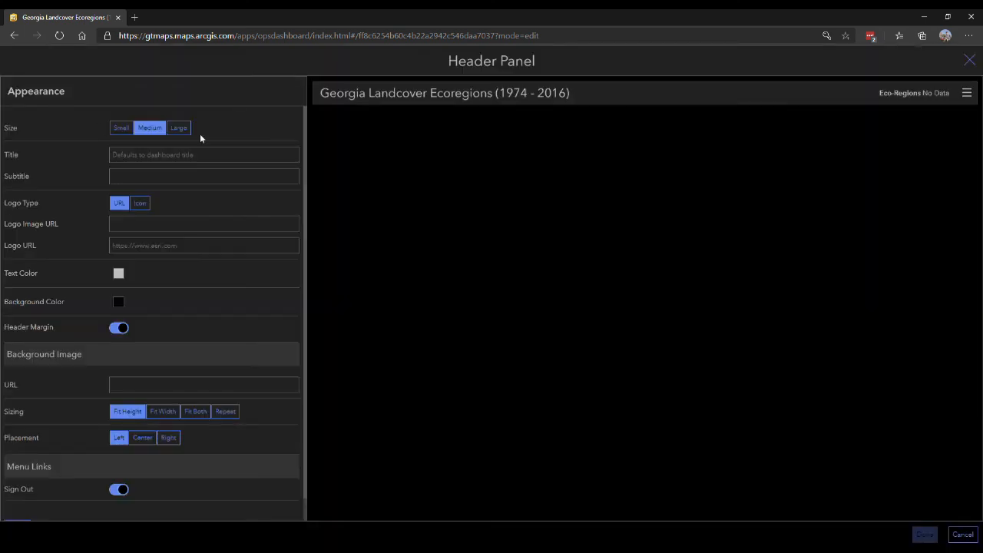
left_click(119, 274)
left_click(126, 327)
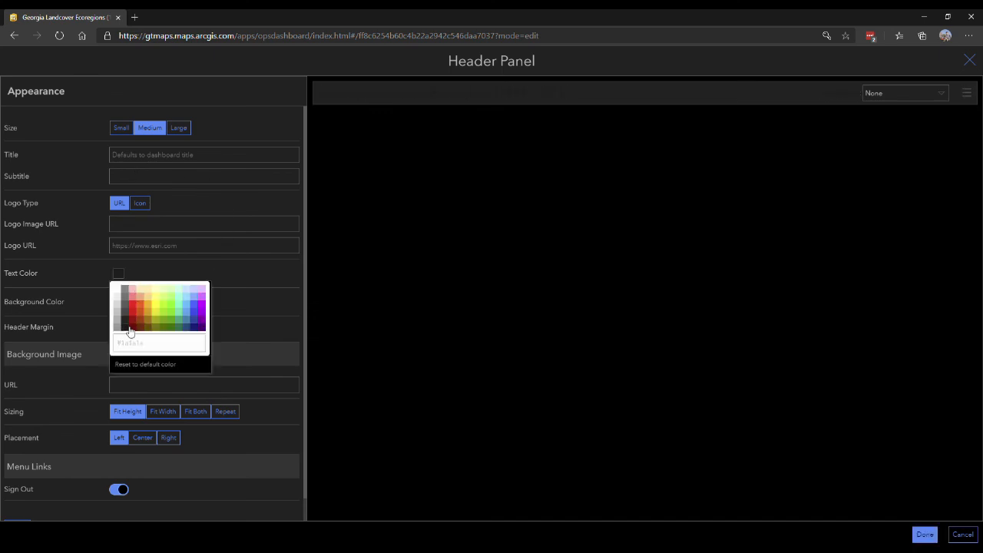
left_click(277, 263)
left_click(119, 302)
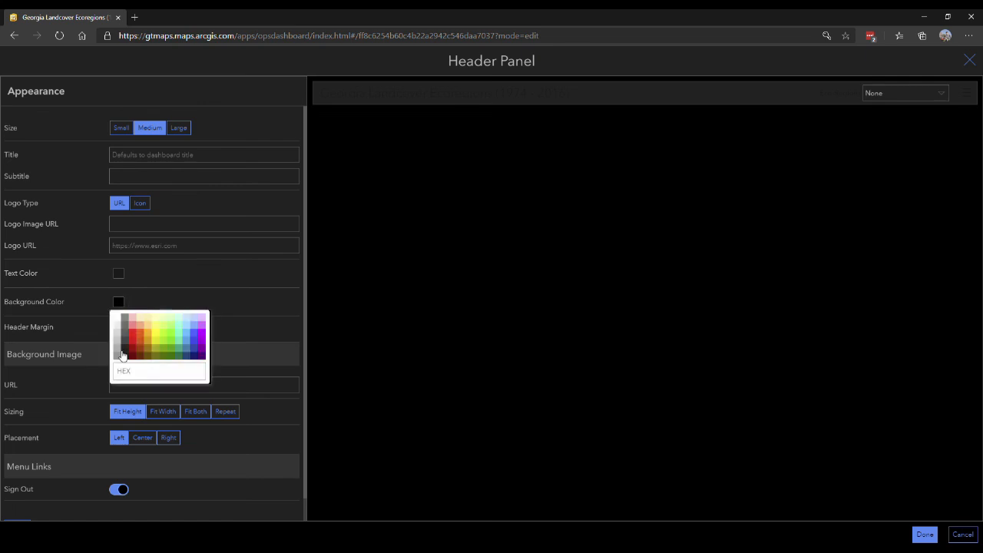
left_click(121, 345)
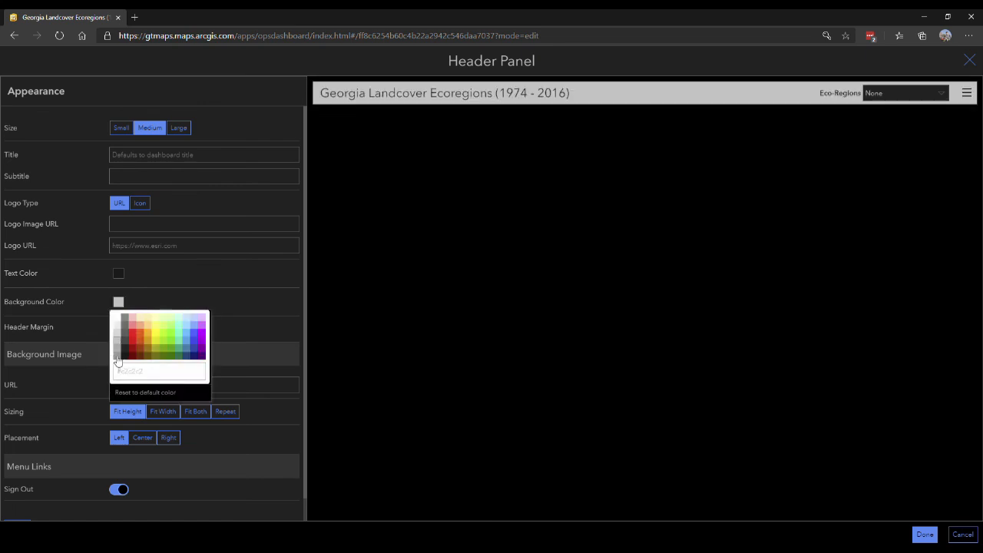
left_click(121, 356)
left_click(240, 298)
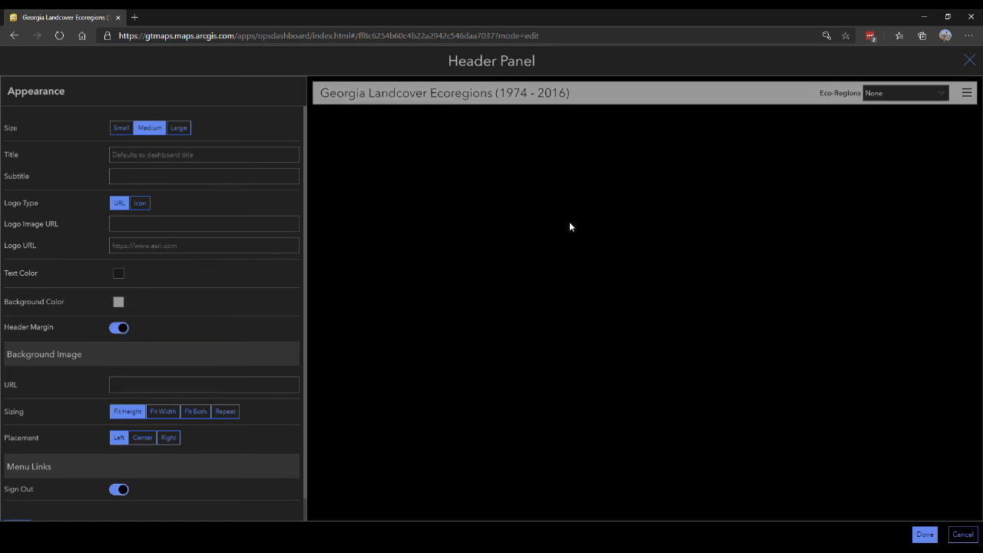
Set the header title to "To Update Land Cover Data"
left_click(151, 160)
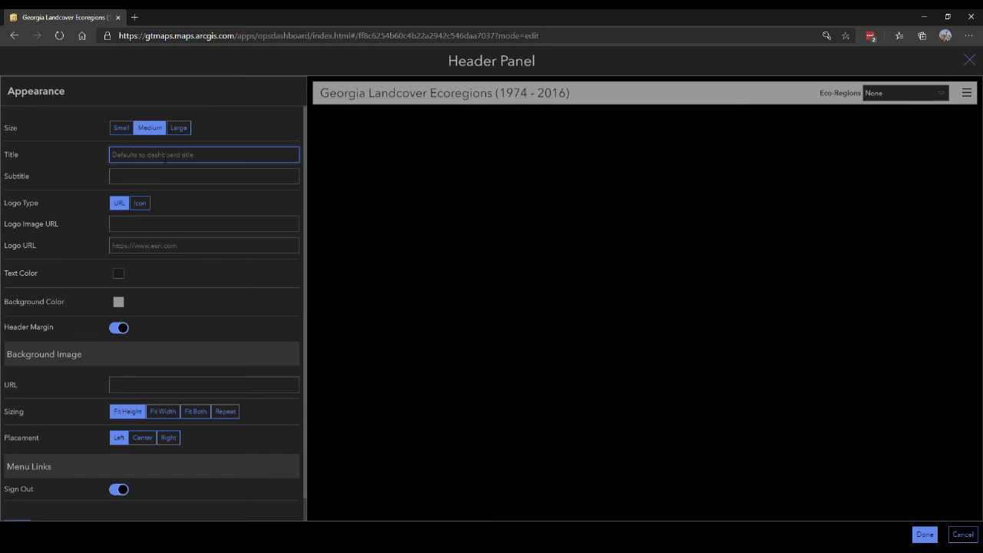
type("To Update L")
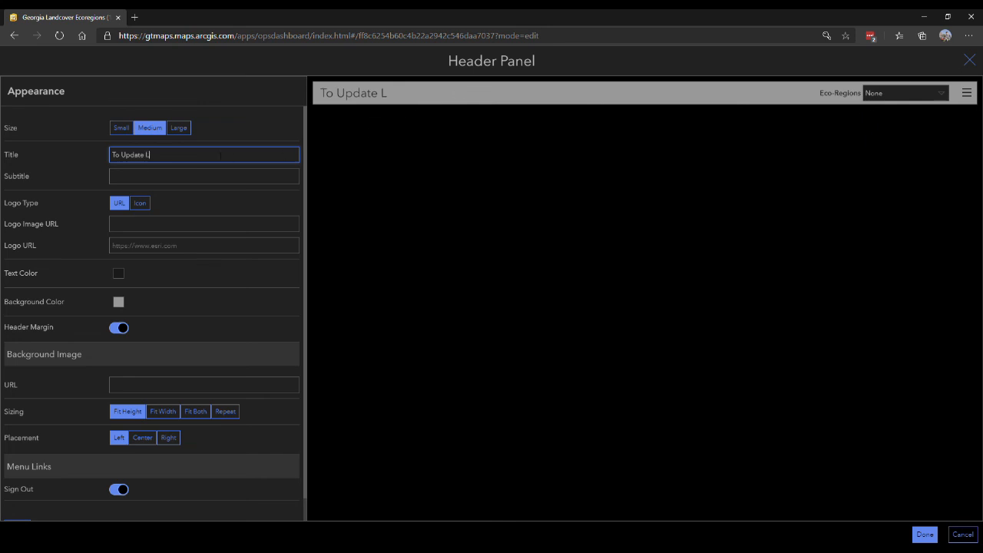
type("and Cover Data")
Set the header subtitle to "- Select an Eco-Region >>>" and apply the header settings
left_click(169, 176)
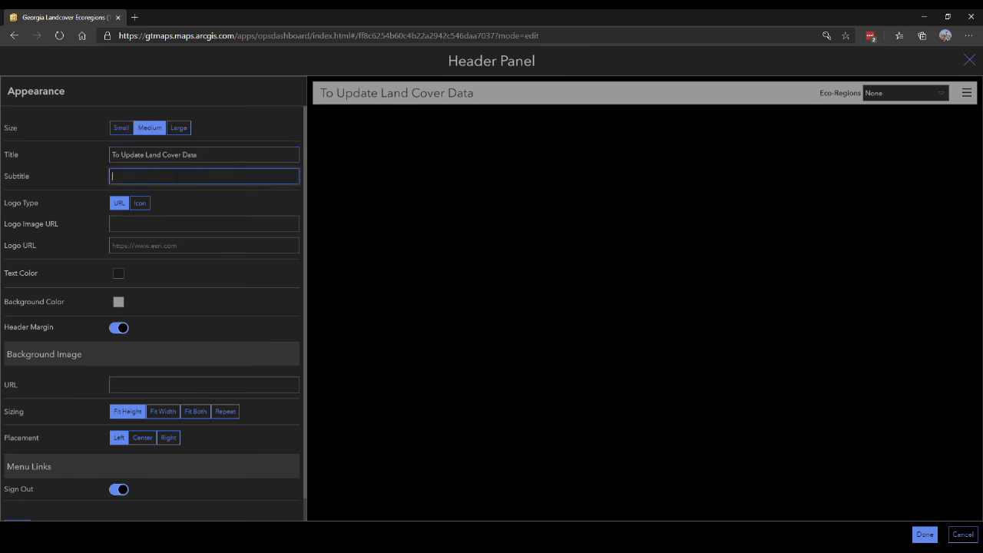
type("- Slect")
key("BackSpace")
key("BackSpace")
key("BackSpace")
type("elect an Eco-Regio")
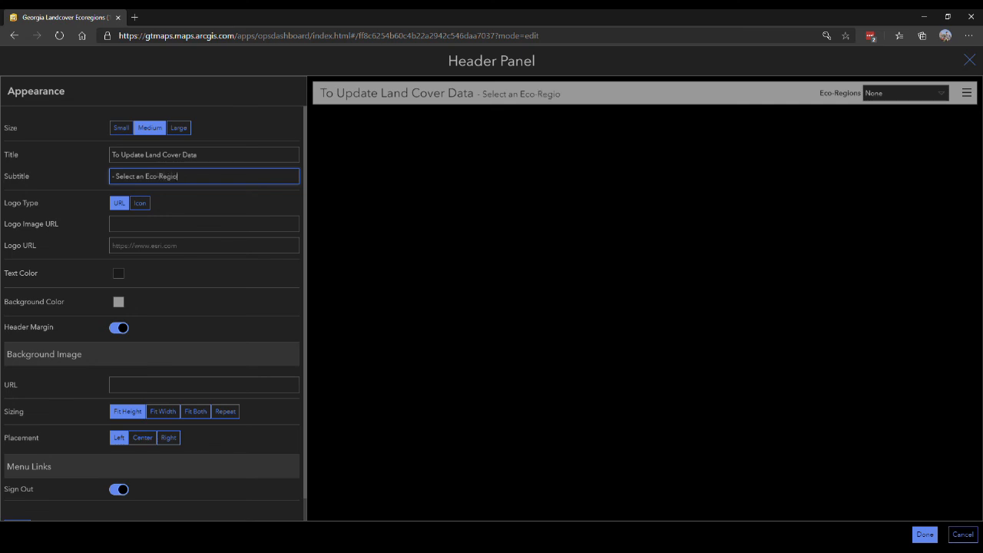
type("n>>>")
left_click(186, 181)
scroll(201, 317, "down", 1)
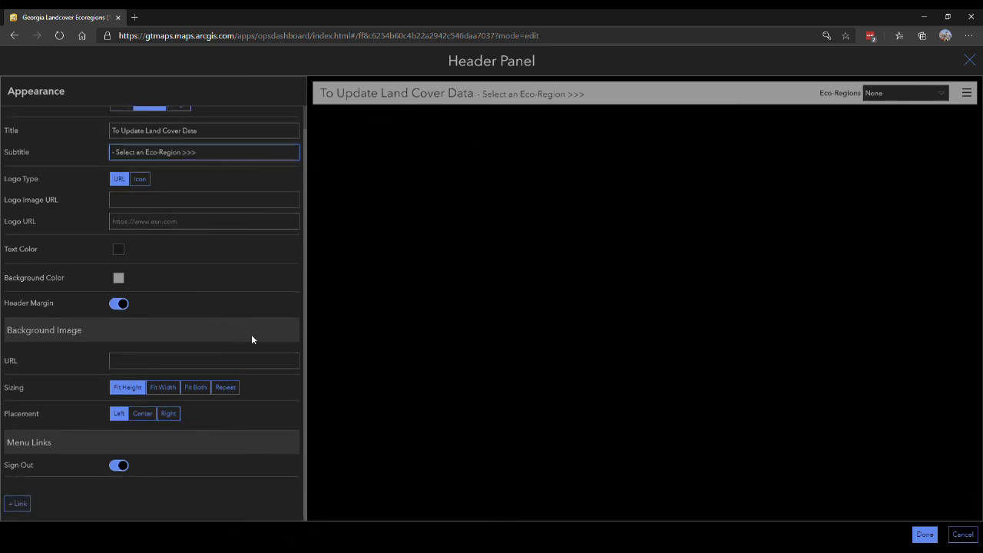
scroll(253, 338, "up", 1)
left_click(927, 536)
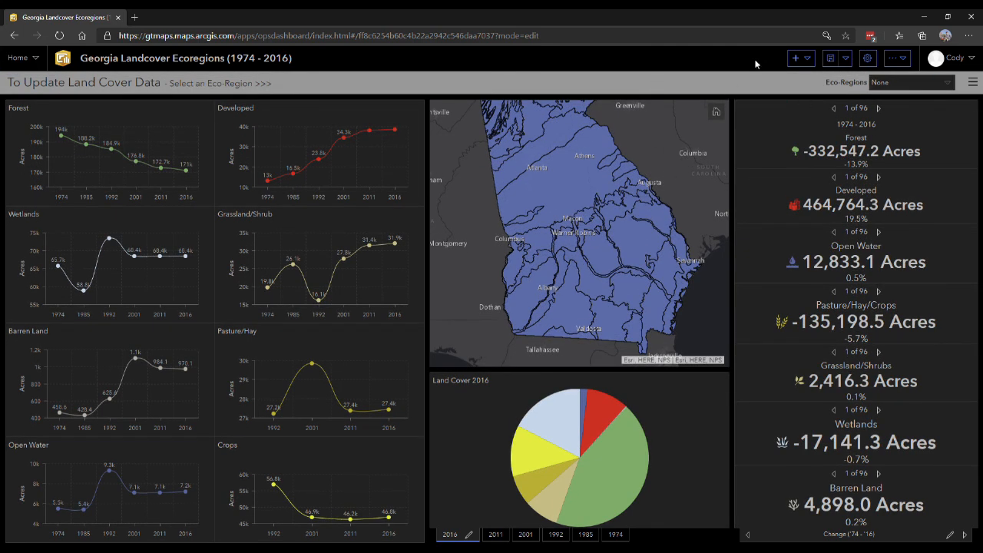
Test the Eco-Regions selector with one of the 65d Southern Hilly Gulf Coastal Plain entries
mouse_move(771, 125)
left_click(916, 84)
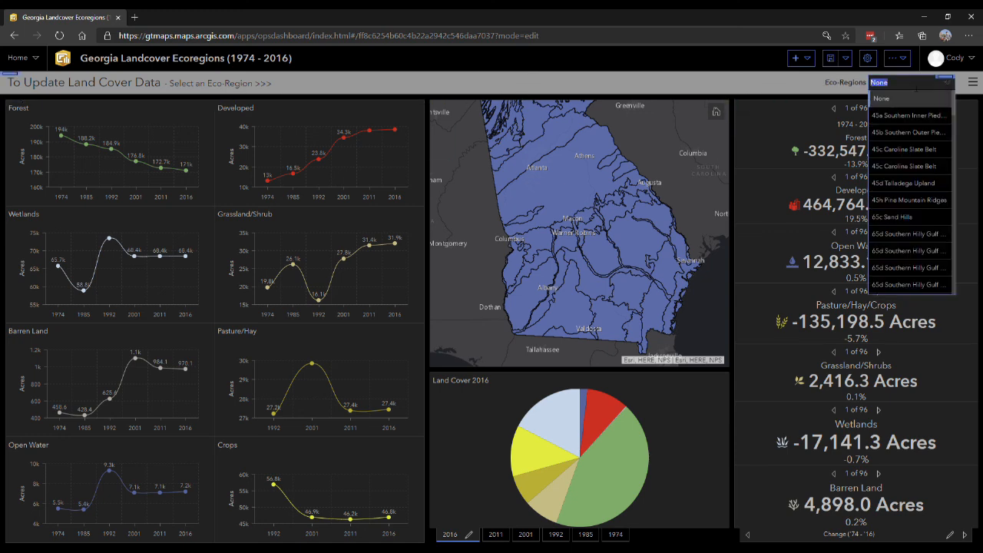
left_click(734, 91)
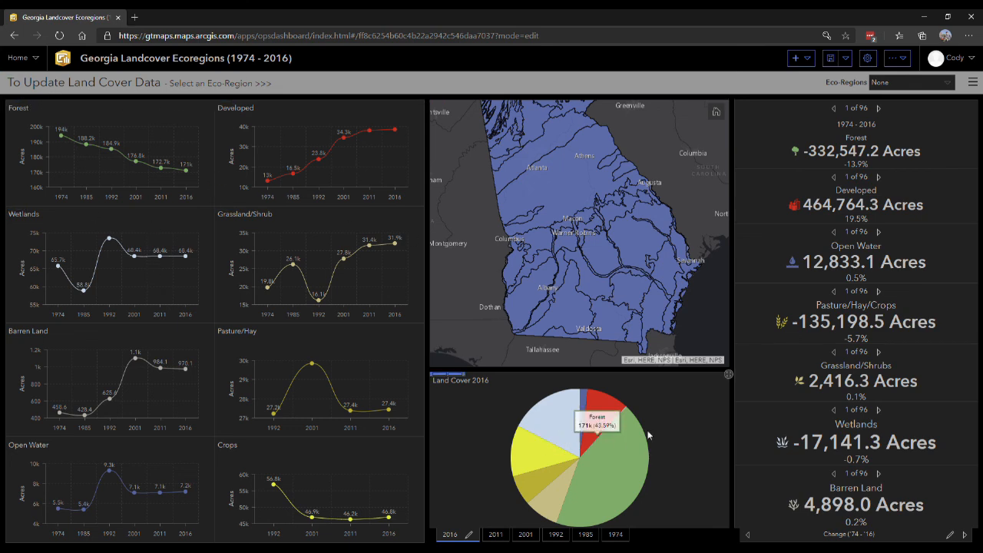
left_click(904, 83)
scroll(899, 219, "down", 3)
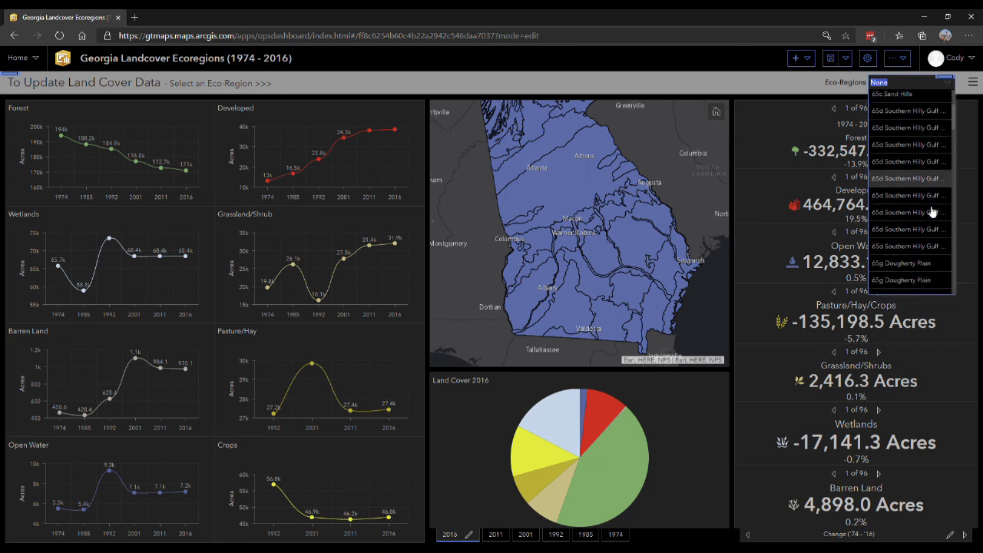
left_click(911, 186)
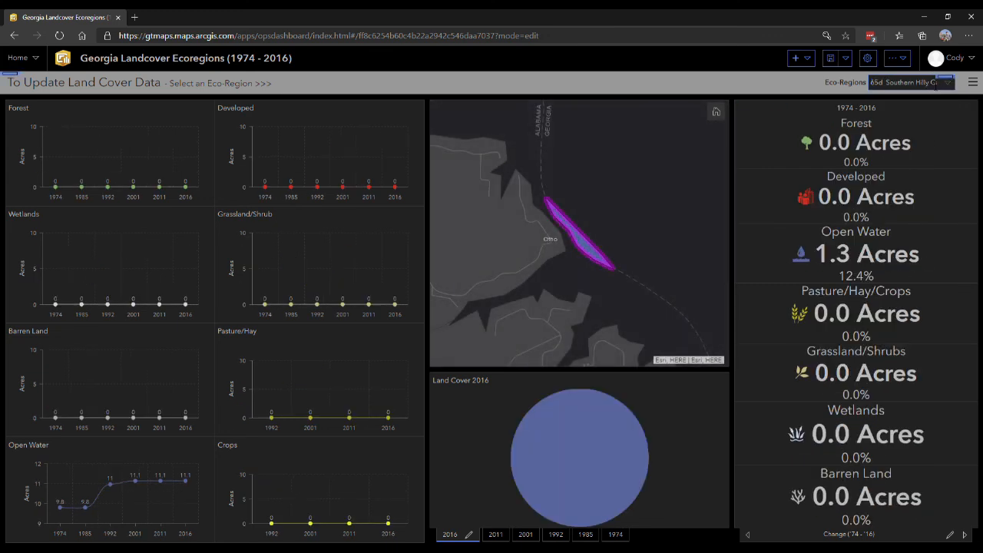
Test the dashboard filter with the second 65g Dougherty Plain entry and reset the Eco-Regions selector to None
left_click(948, 85)
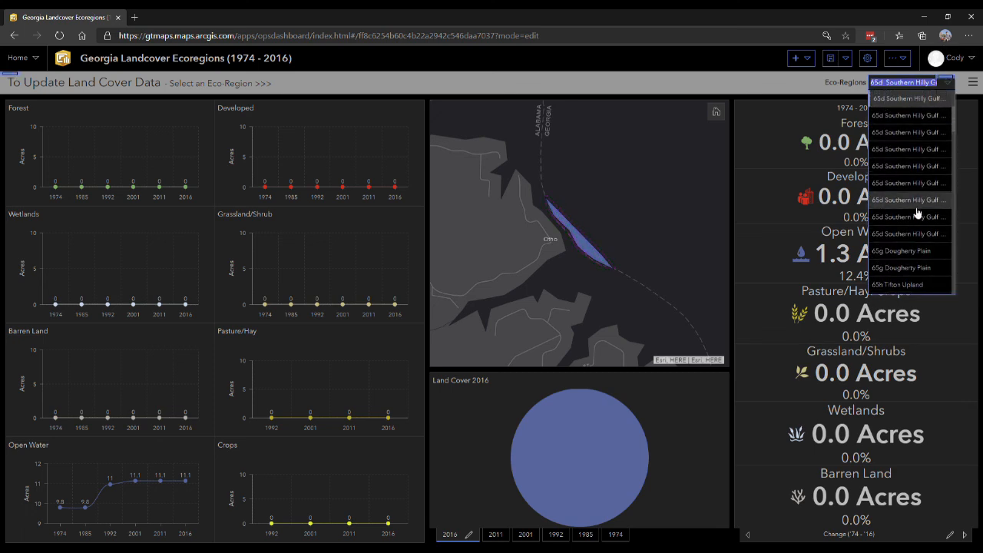
left_click(910, 267)
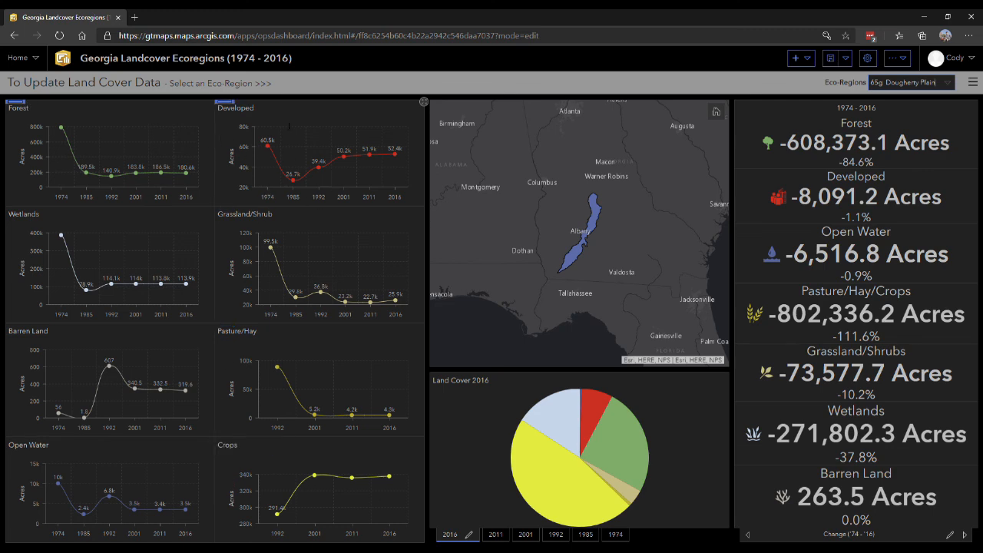
left_click(953, 91)
left_click(894, 108)
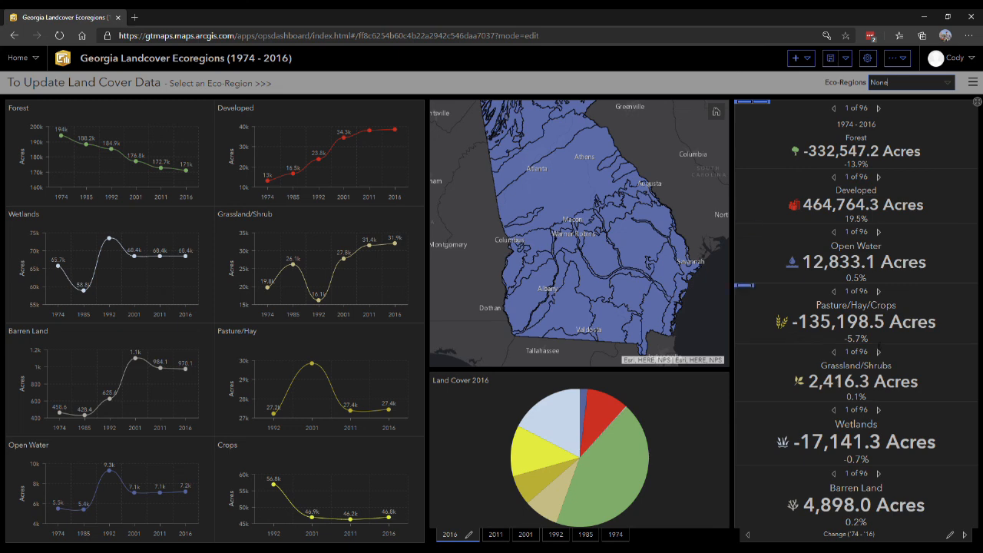
Add a List element based on the Ecoregions_GCLC layer and set its maximum features displayed to 500
left_click(800, 58)
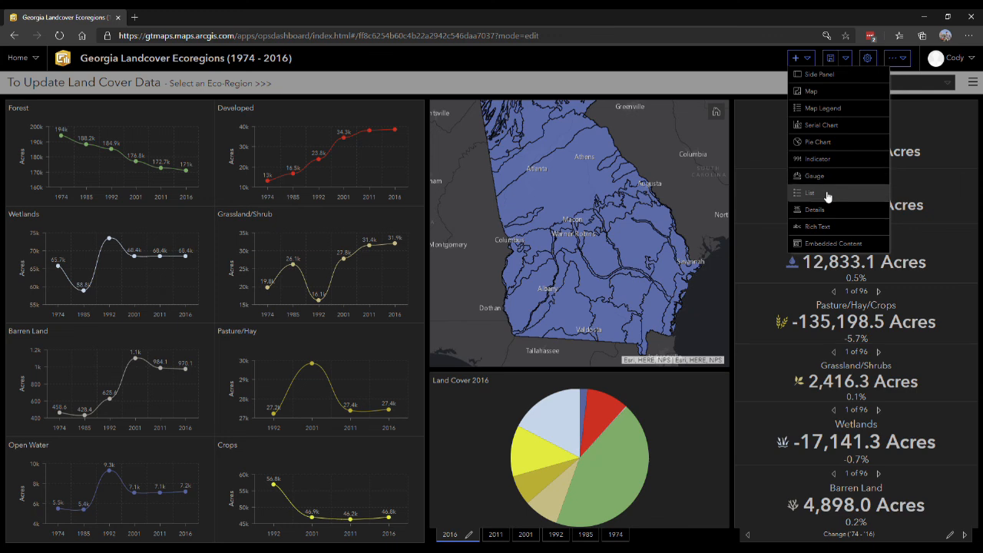
left_click(827, 198)
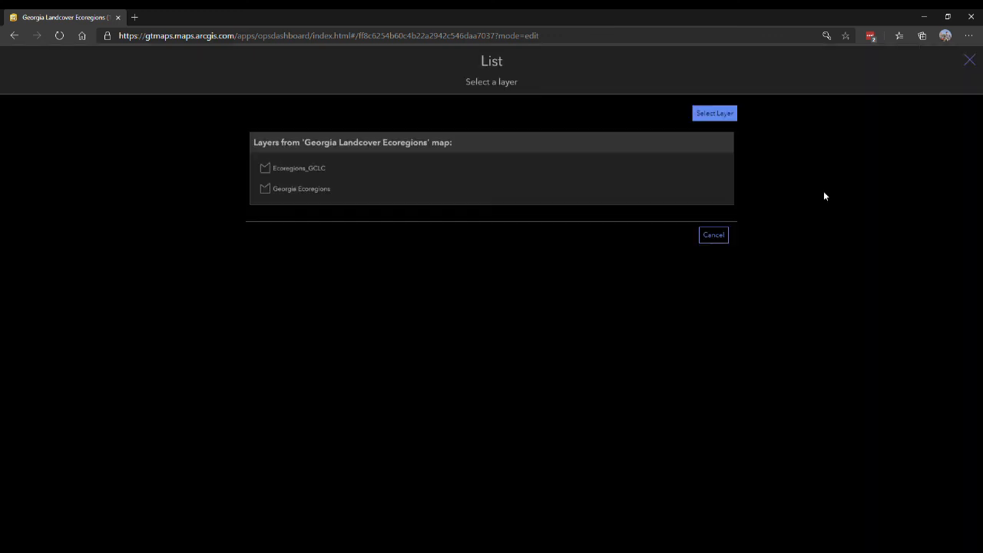
left_click(384, 173)
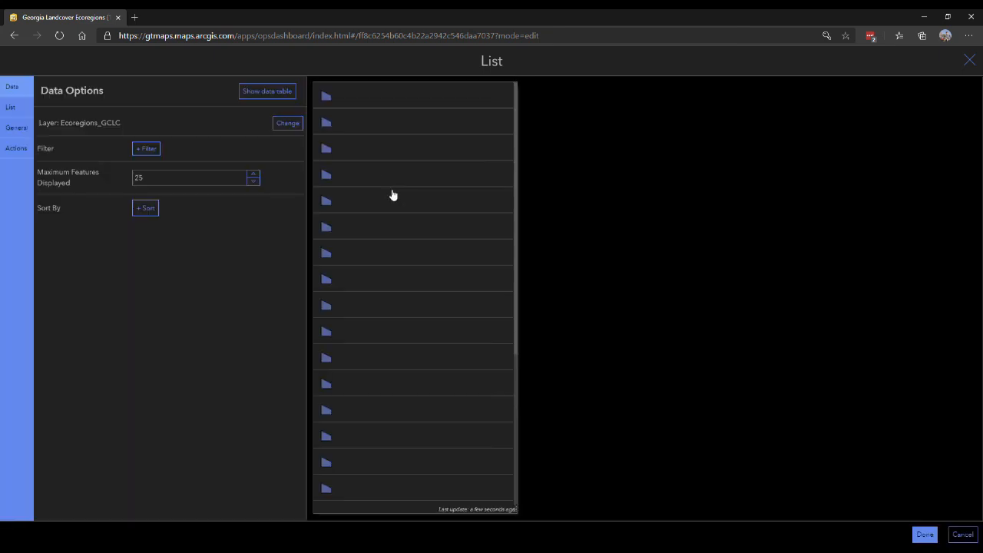
left_click_drag(182, 179, 116, 175)
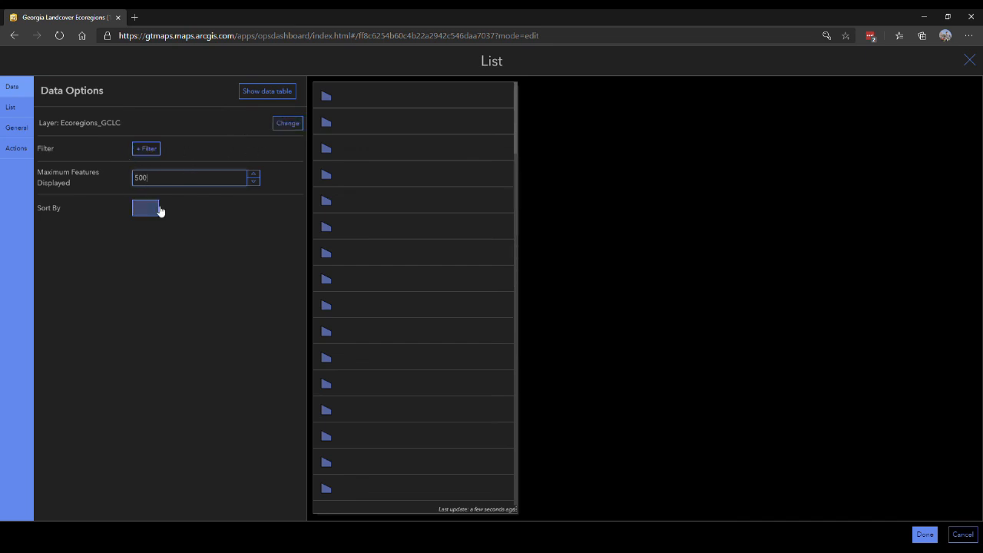
Set the list's line item text to the {L4_KEY} field
left_click(15, 109)
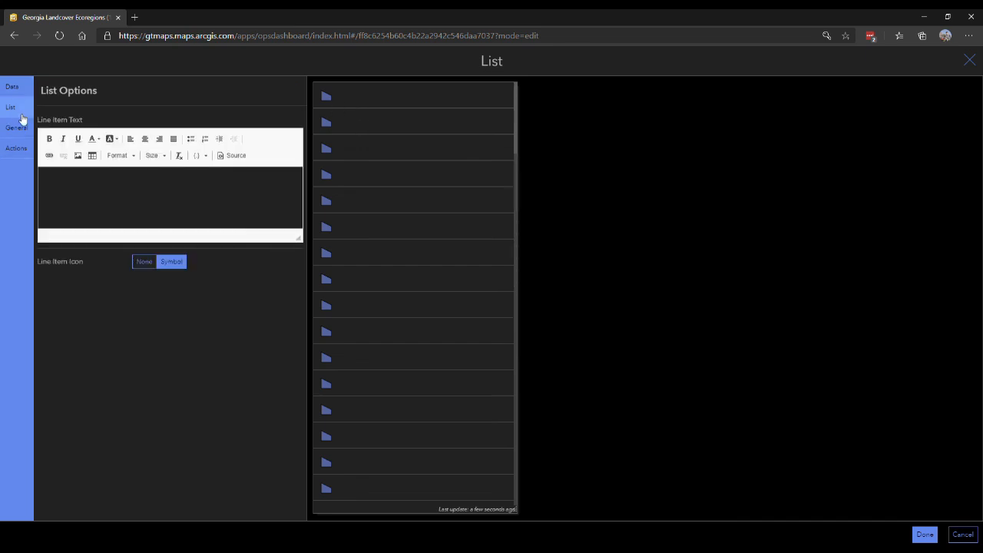
left_click(196, 156)
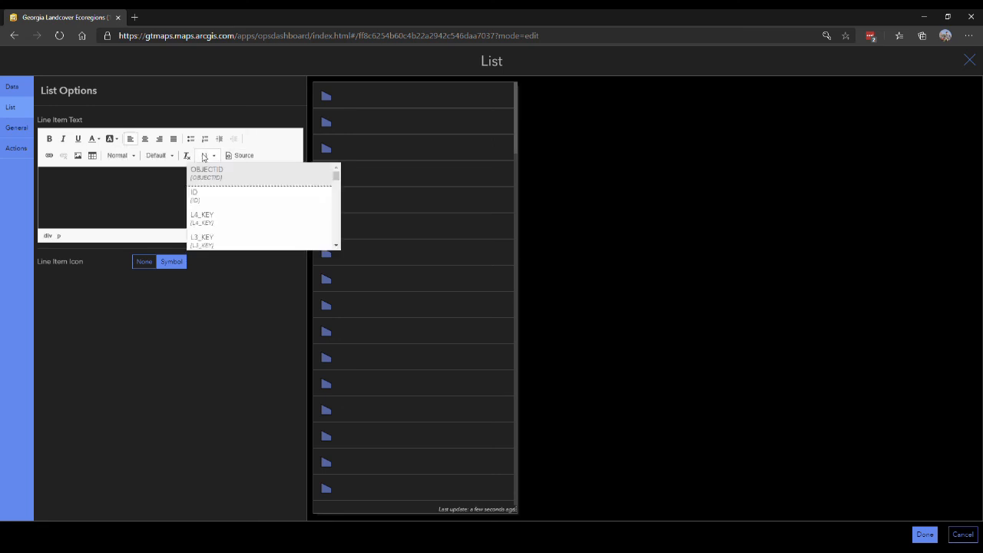
left_click(218, 223)
scroll(437, 361, "down", 15)
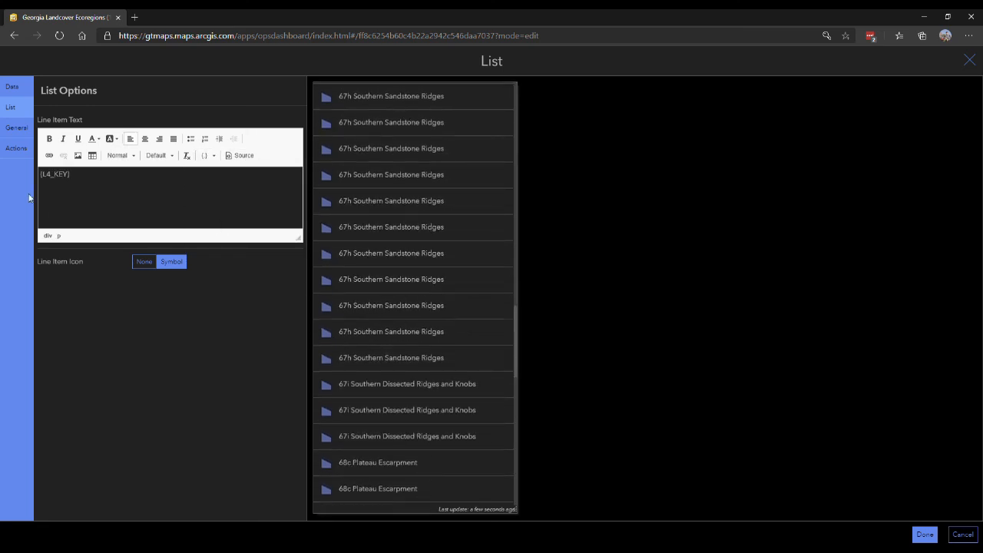
Set the list's maximum features displayed to 1
left_click(9, 150)
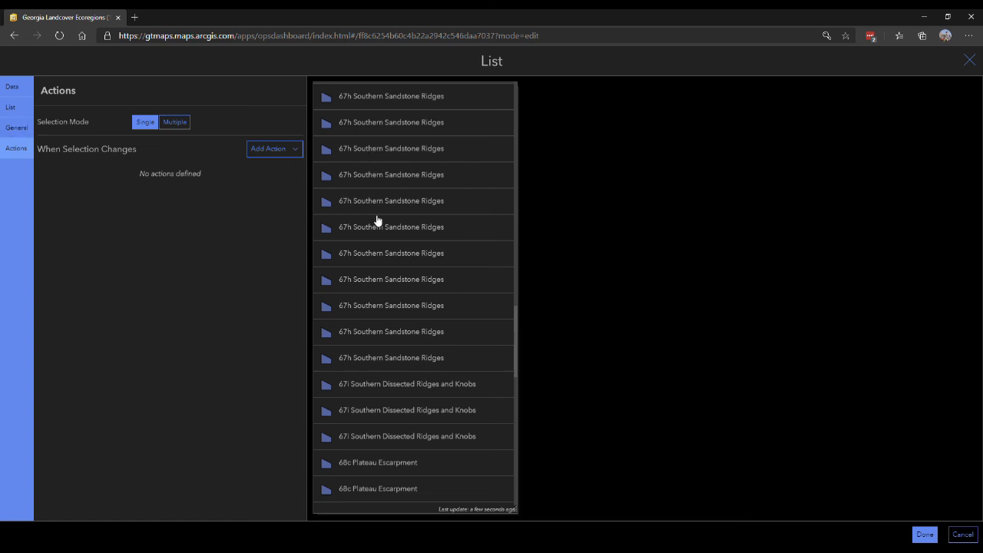
left_click(33, 136)
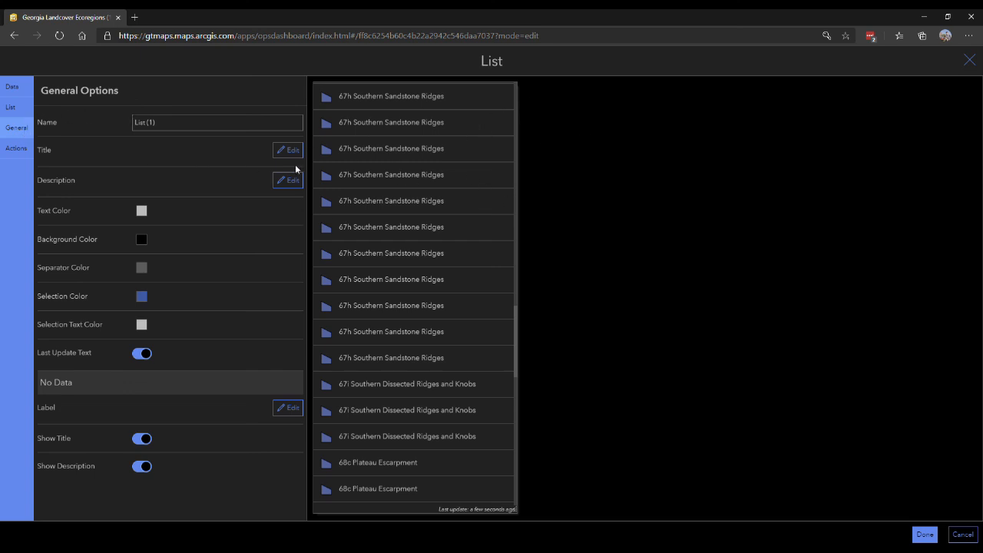
left_click(20, 108)
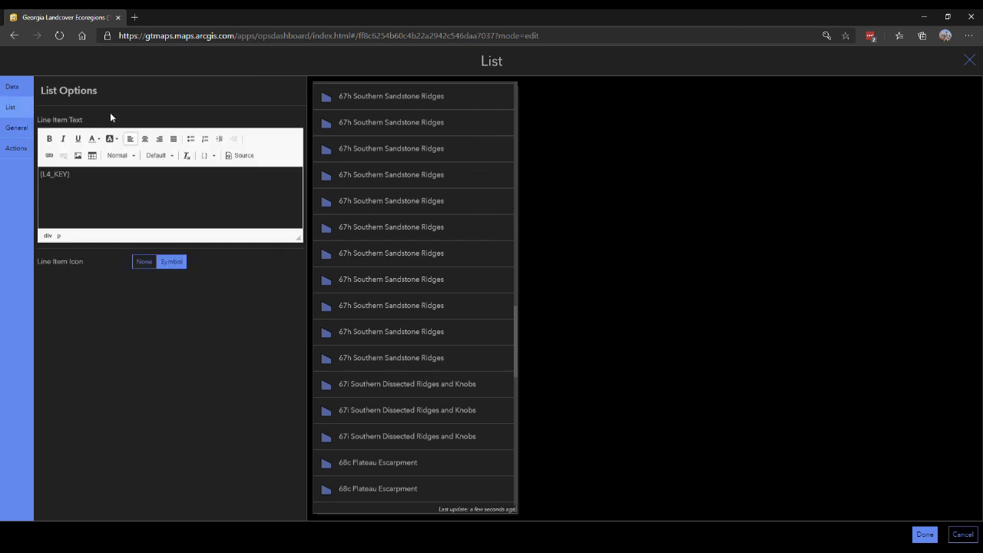
left_click(12, 87)
double_click(130, 181)
type("1")
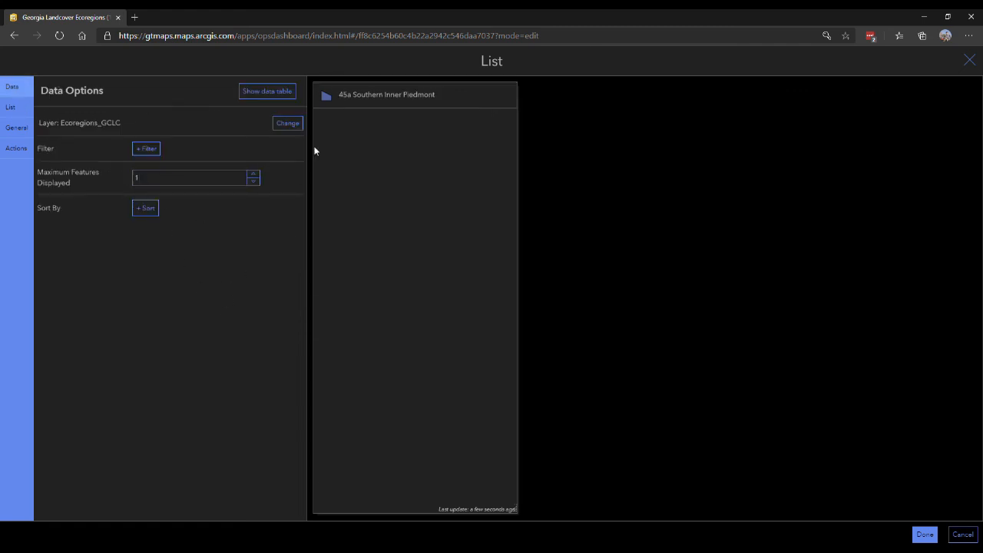
Center the {L4_KEY} line item text and set the line item icon to None
left_click(12, 107)
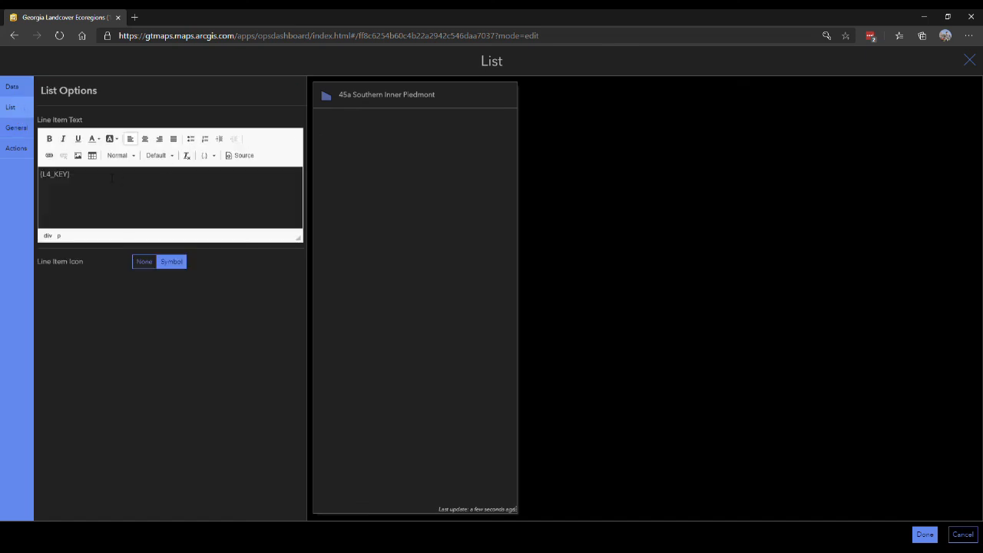
left_click(144, 139)
left_click(144, 262)
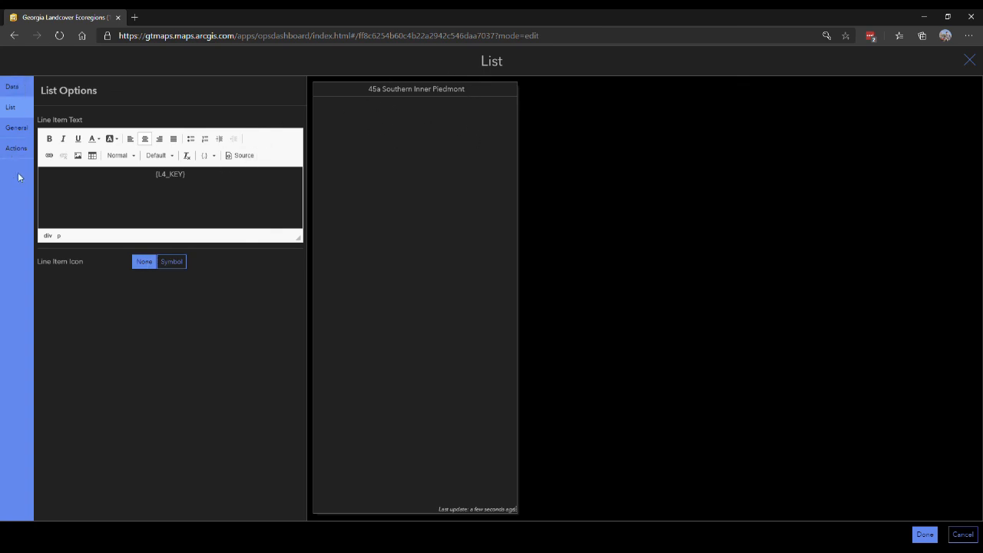
Give the list the centered title "Data being shown for"
left_click(16, 127)
left_click(288, 149)
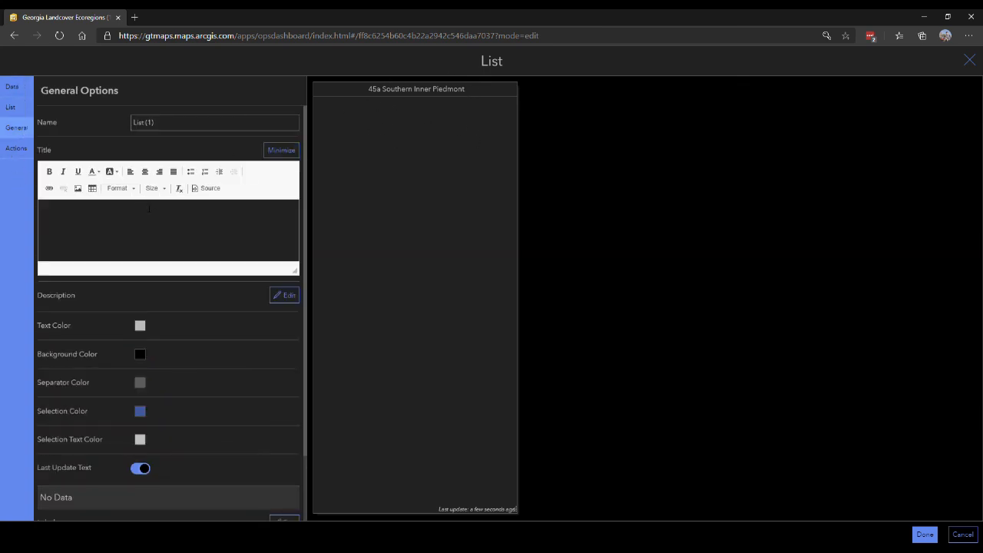
type("Eco-Region")
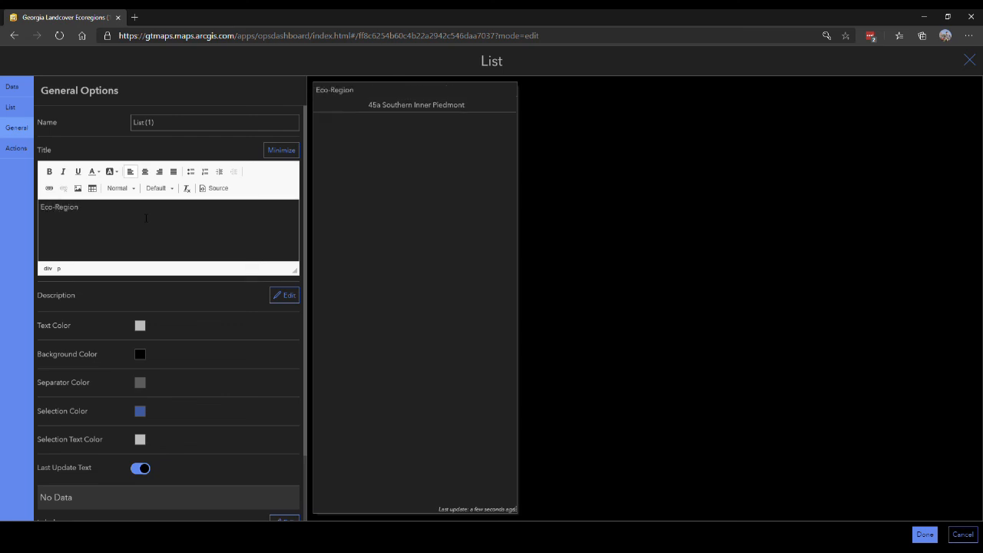
key("BackSpace")
key("BackSpace")
key("BackSpace")
key("BackSpace")
key("BackSpace")
key("BackSpace")
key("BackSpace")
key("BackSpace")
key("BackSpace")
key("BackSpace")
type("Data being shown for")
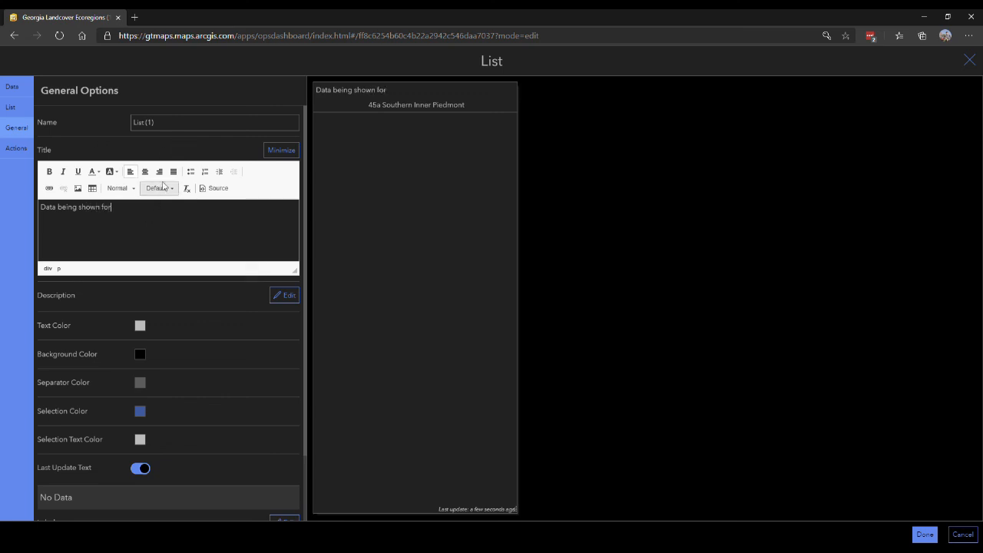
left_click(146, 172)
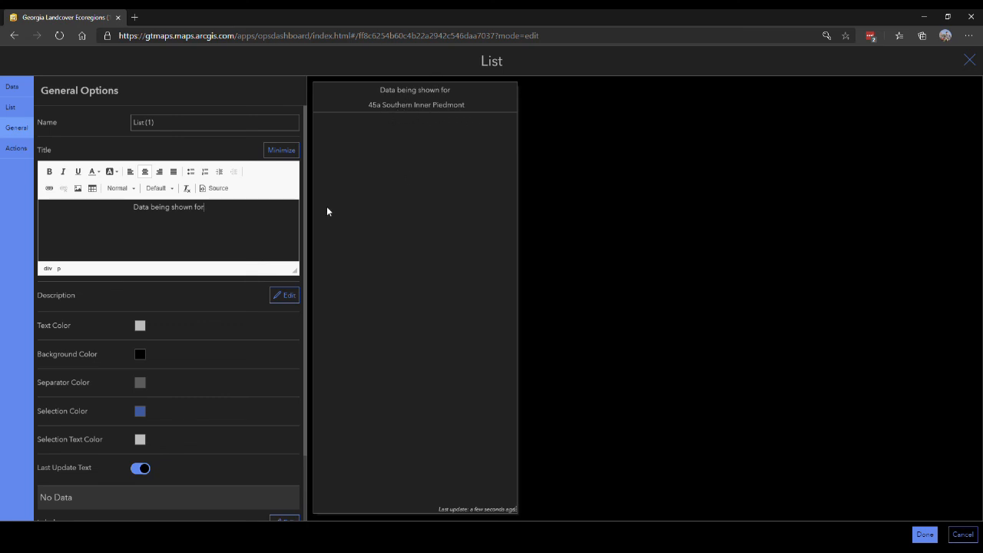
left_click(15, 106)
left_click(15, 88)
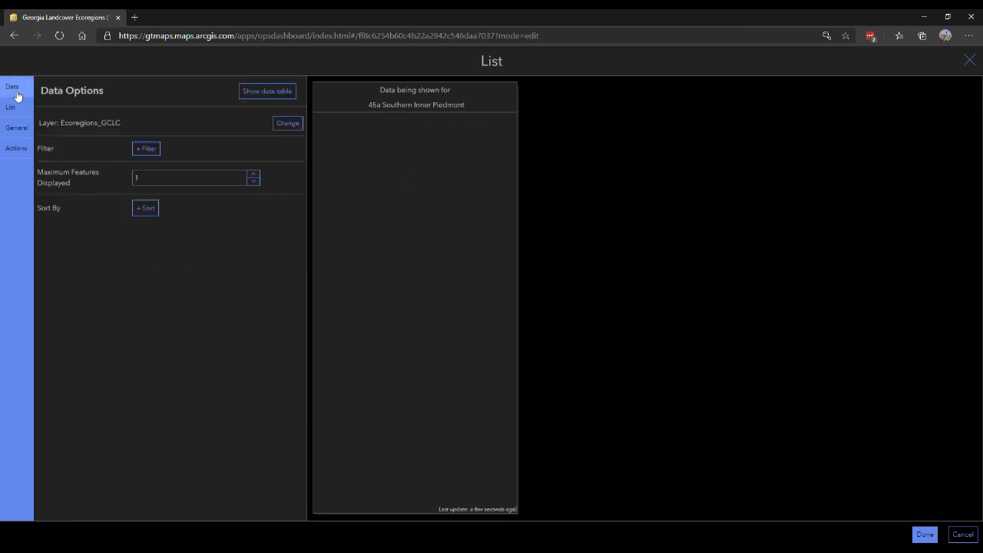
left_click(16, 109)
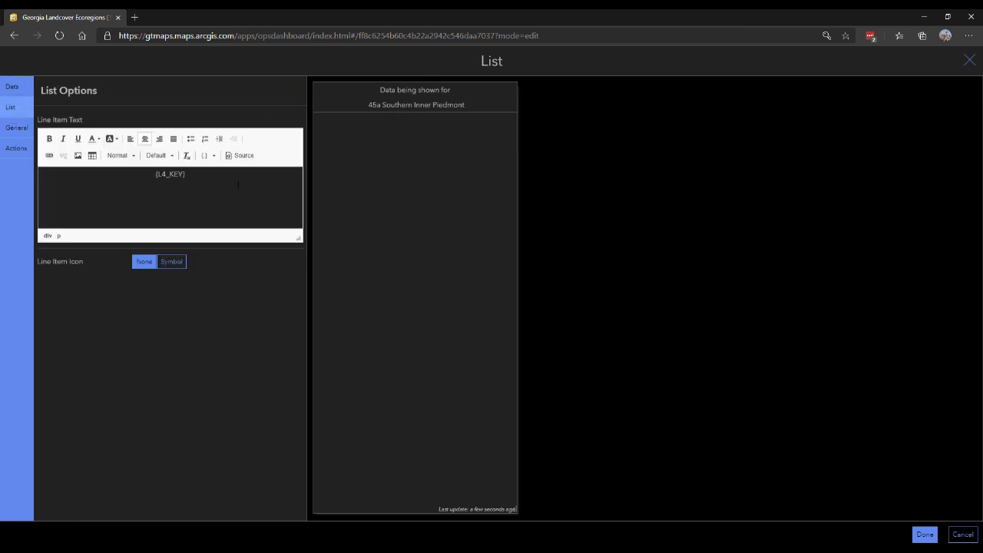
left_click(206, 156)
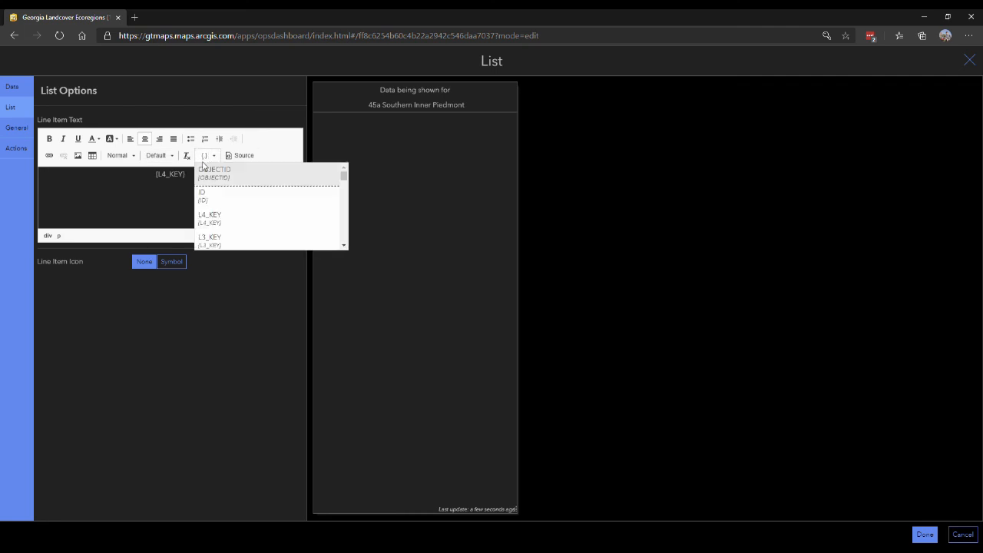
left_click(235, 218)
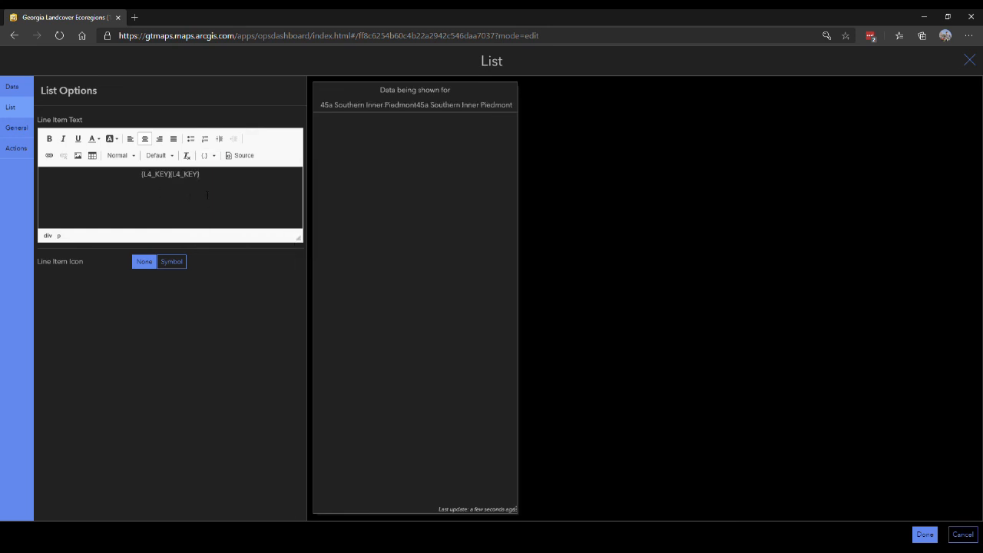
key("BackSpace")
key("BackSpace")
key("BackSpace")
key("BackSpace")
key("BackSpace")
key("BackSpace")
key("BackSpace")
key("BackSpace")
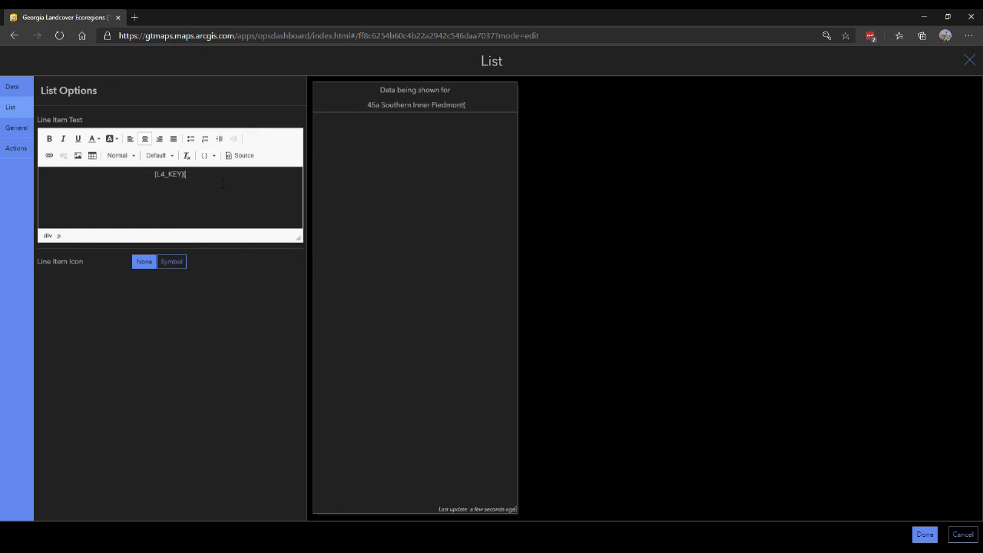
Format the {L4_KEY} line item text as white and bold
left_click_drag(186, 175, 157, 175)
left_click(92, 139)
left_click(101, 175)
left_click(50, 138)
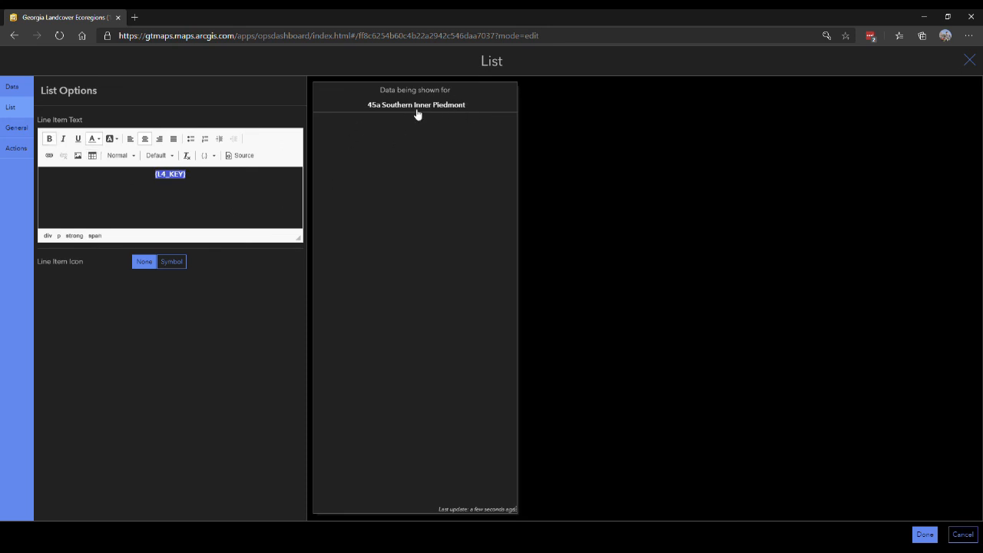
Sort the list by L4_KEY in ascending order, without any filter
left_click(14, 87)
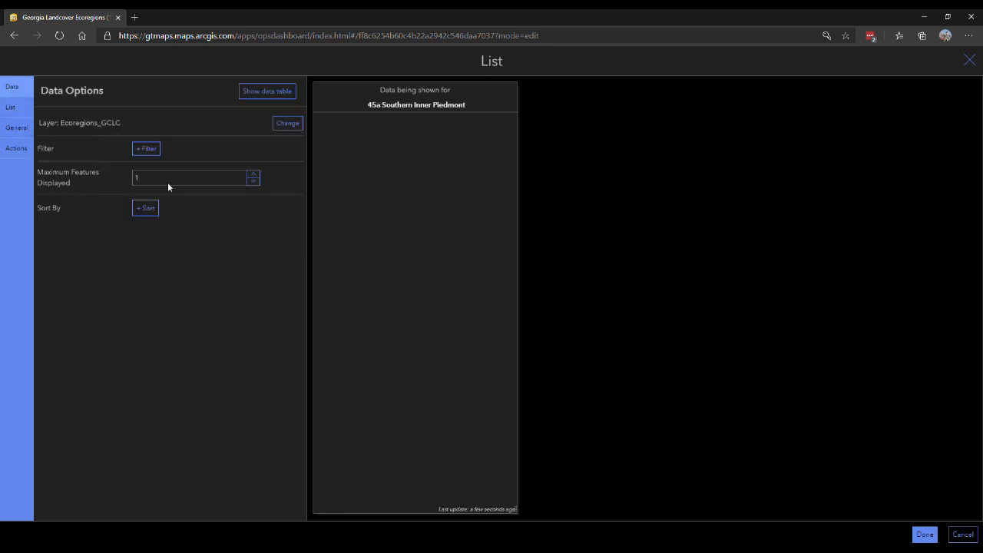
left_click(145, 149)
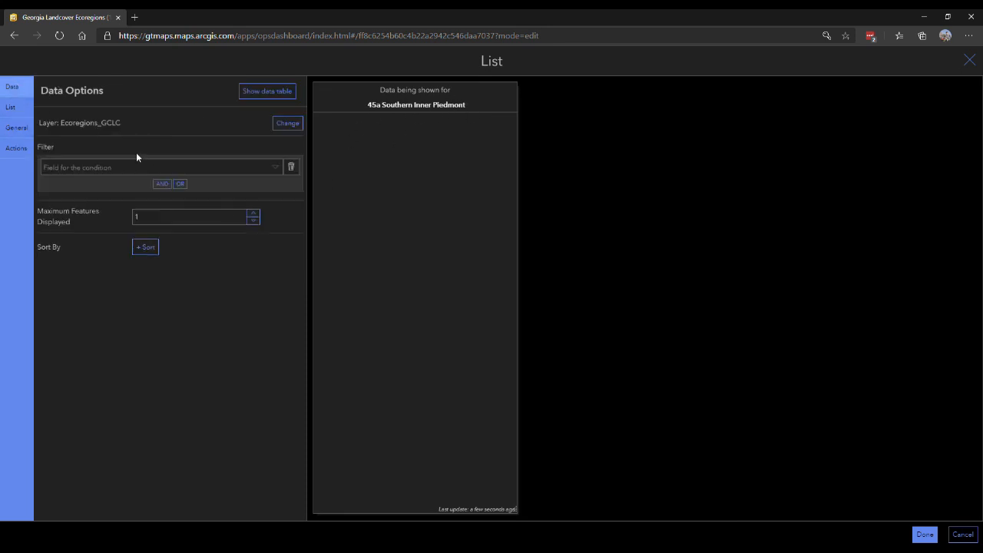
left_click(290, 166)
left_click(146, 209)
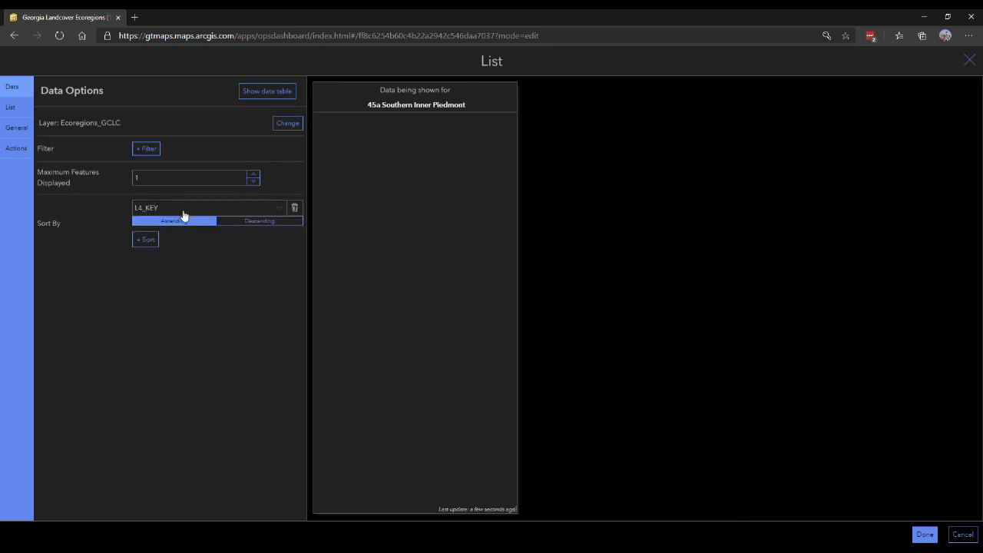
Turn off the list's last update text and apply the list settings
left_click(18, 129)
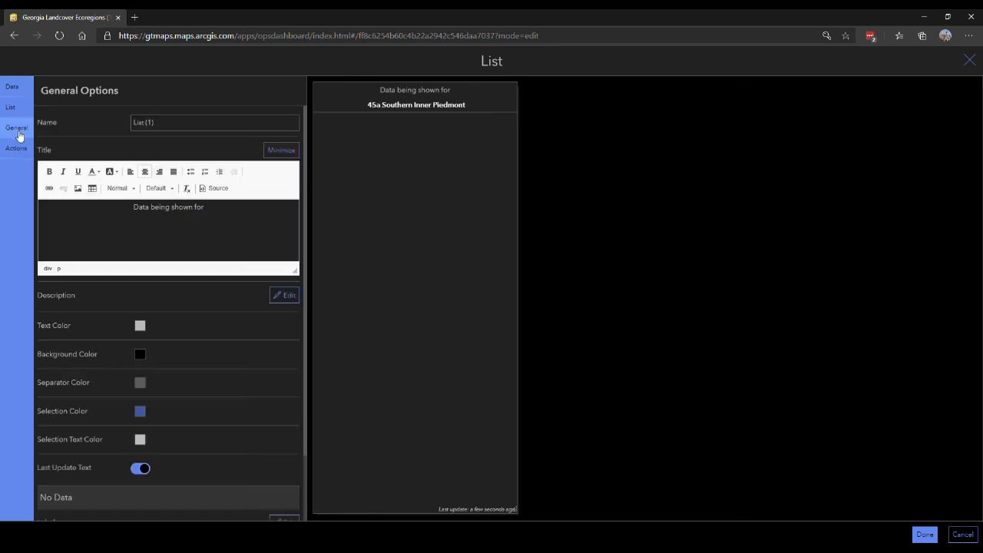
left_click(143, 469)
scroll(219, 340, "down", 2)
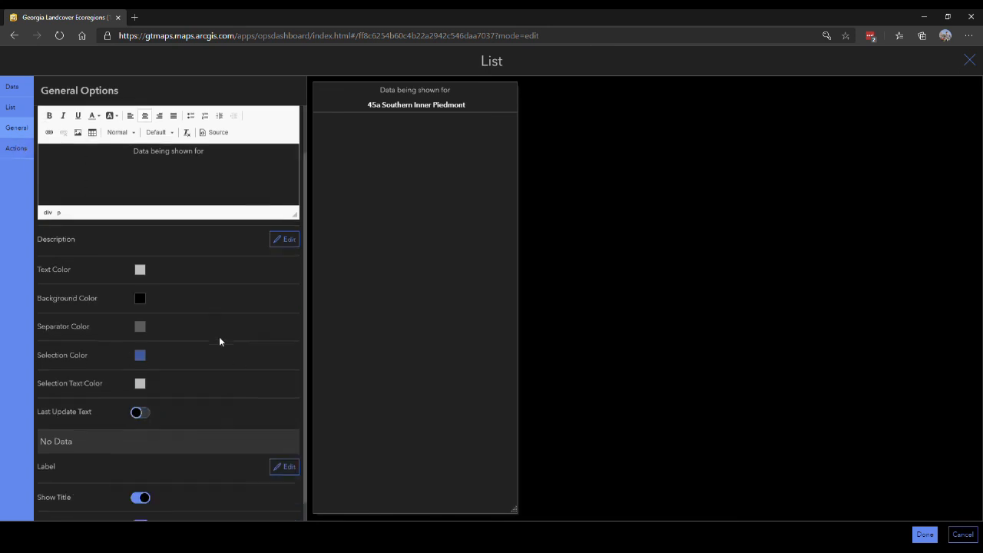
scroll(220, 340, "up", 2)
scroll(220, 340, "down", 1)
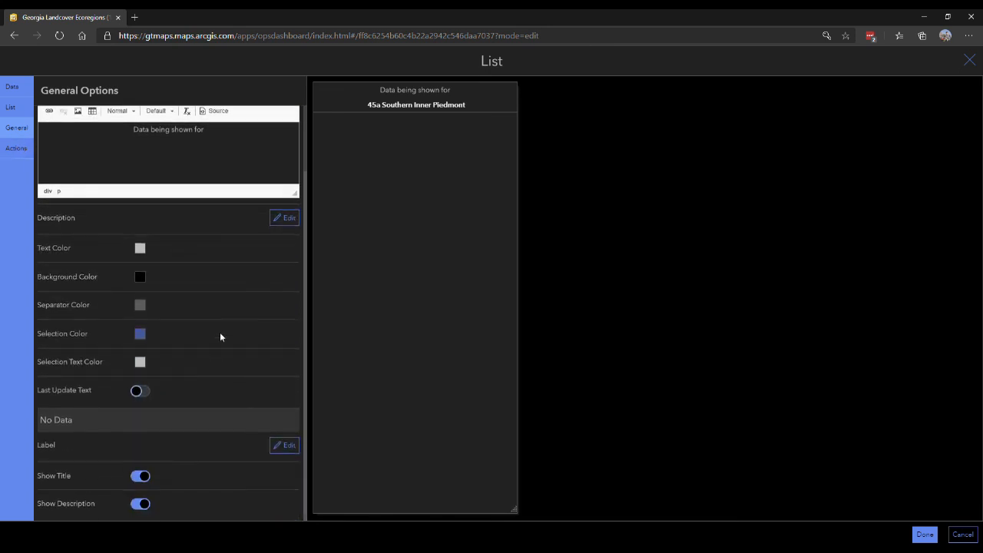
scroll(230, 423, "up", 1)
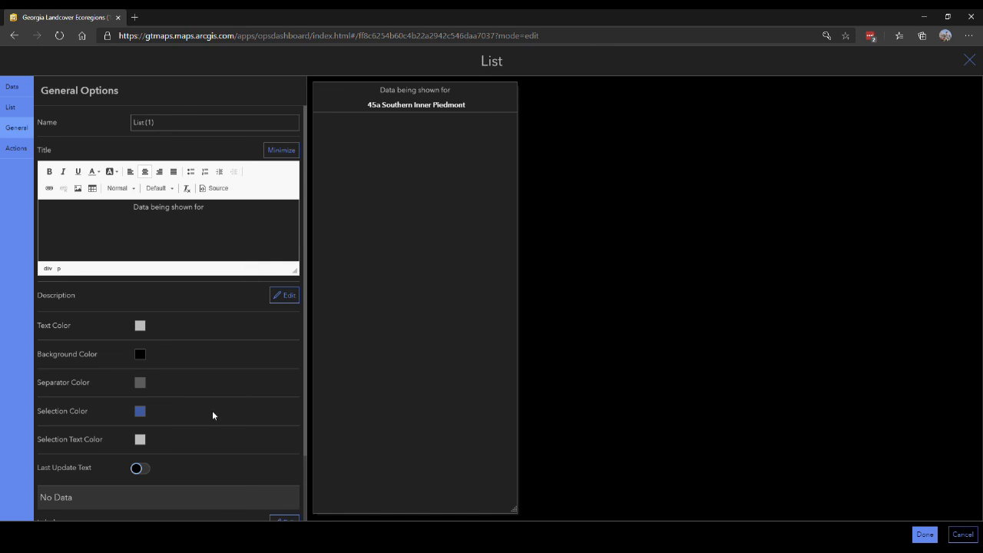
left_click(13, 148)
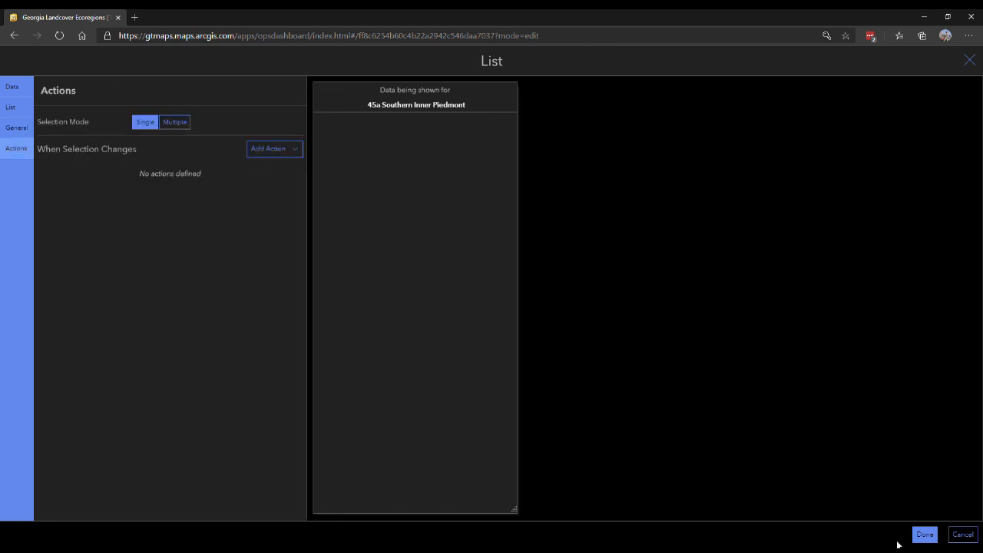
left_click(921, 535)
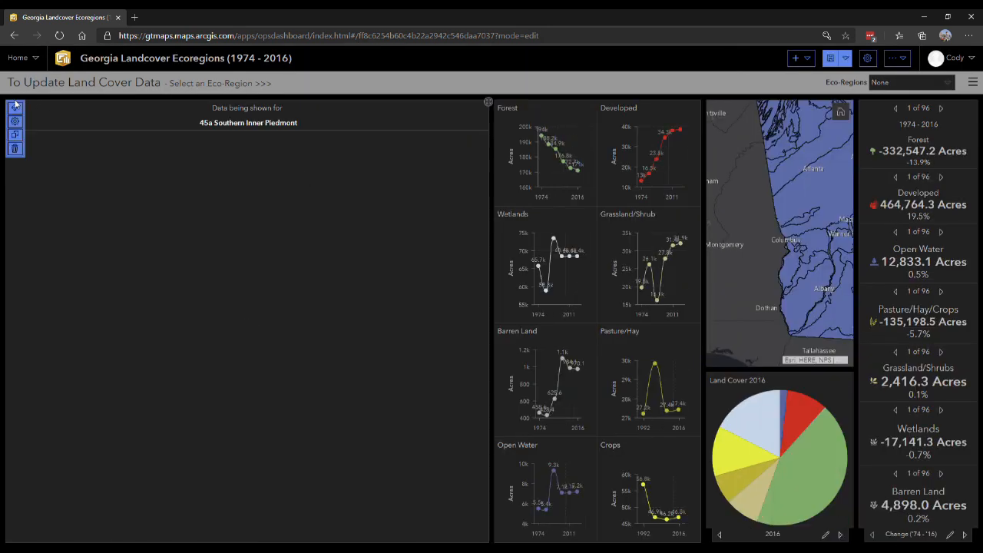
Dock the list as a row above the line charts and move the boundaries between the stacked rows upward
left_click_drag(19, 109, 593, 115)
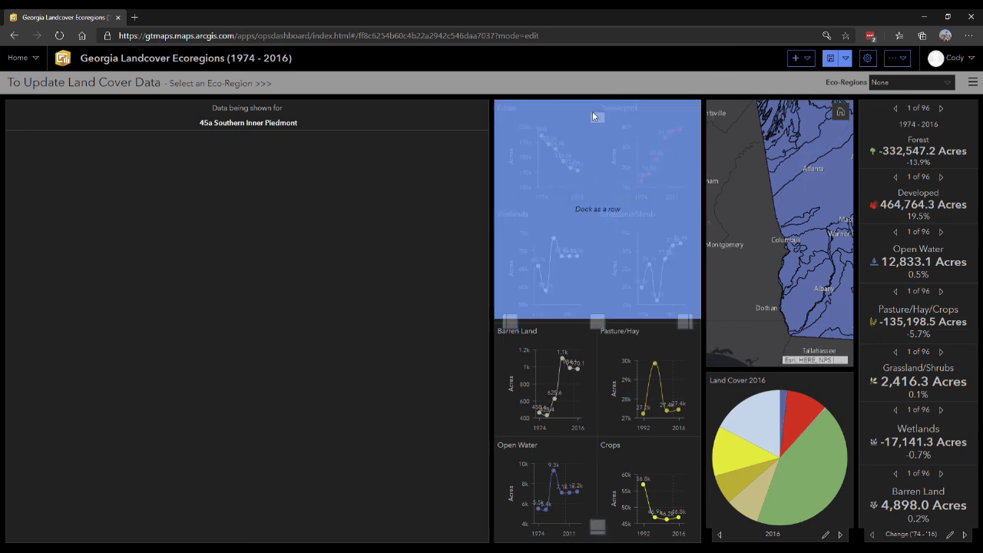
left_click_drag(593, 115, 595, 105)
left_click_drag(273, 199, 272, 192)
left_click_drag(300, 376, 301, 311)
left_click_drag(320, 432, 316, 405)
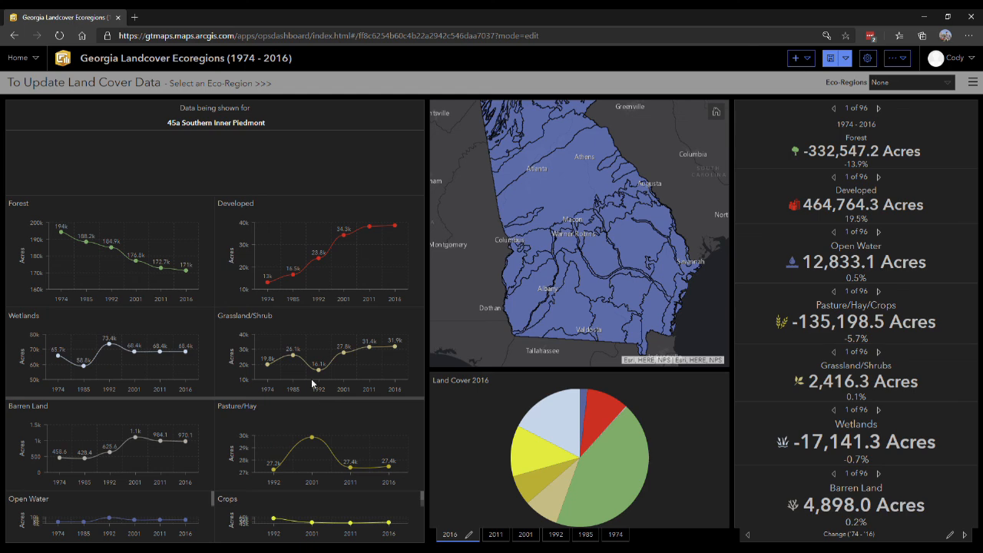
Reduce the list row's height further and shift the chart row boundaries up to enlarge the Open Water and Crops charts
left_click_drag(278, 193, 284, 170)
left_click_drag(299, 308, 301, 277)
left_click_drag(302, 403, 299, 372)
left_click_drag(314, 497, 303, 447)
left_click_drag(300, 375, 300, 352)
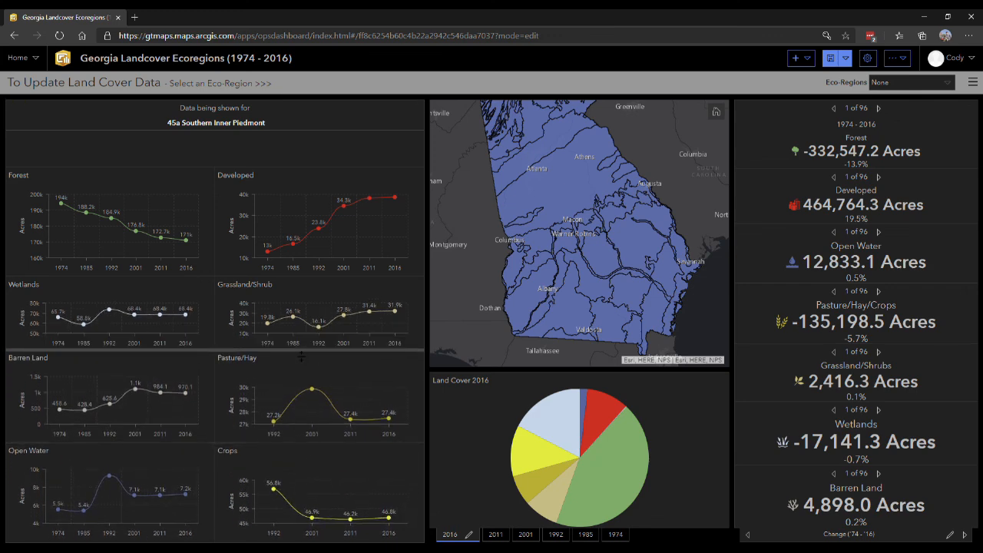
Fine-tune the boundaries between the four chart rows to even out their heights and save the dashboard
mouse_move(292, 277)
left_mouse_down()
mouse_move(291, 251)
mouse_move(292, 274)
left_mouse_up()
left_click_drag(293, 353, 294, 376)
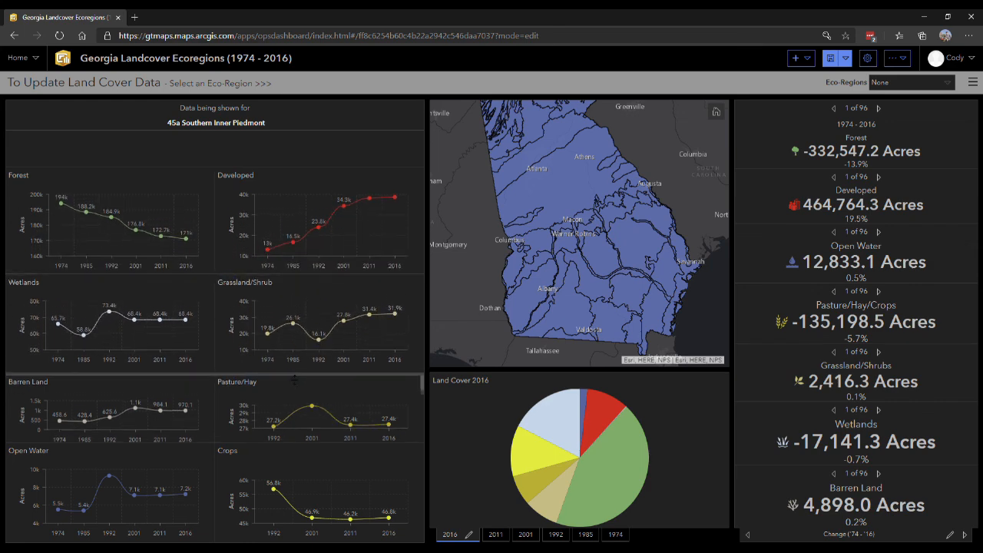
left_click_drag(295, 445, 295, 466)
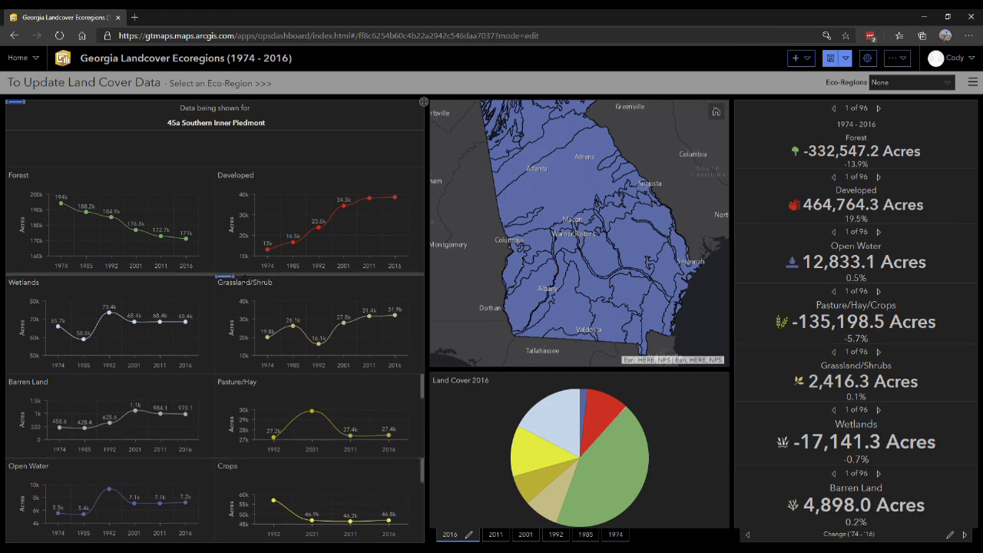
left_click_drag(236, 274, 235, 269)
left_click_drag(272, 375, 277, 372)
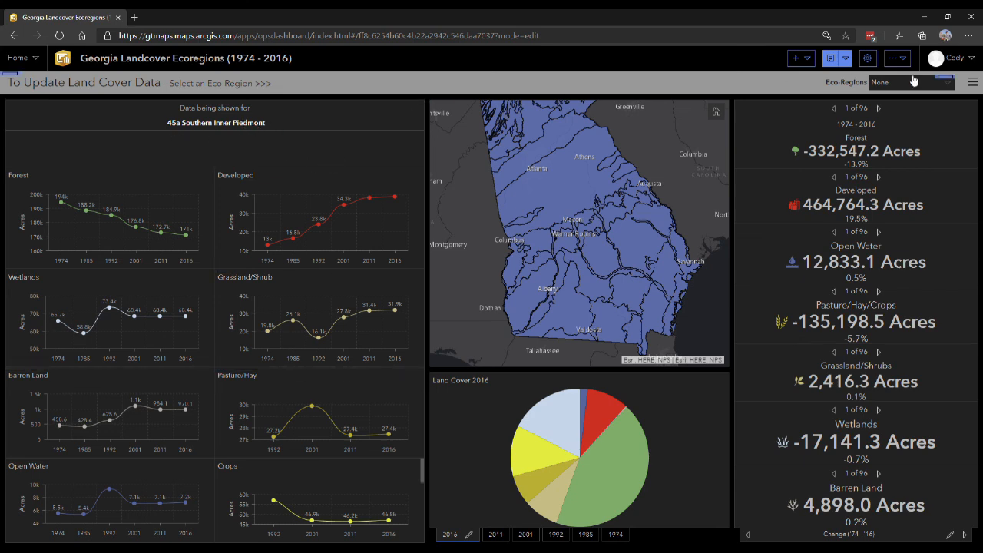
left_click(832, 58)
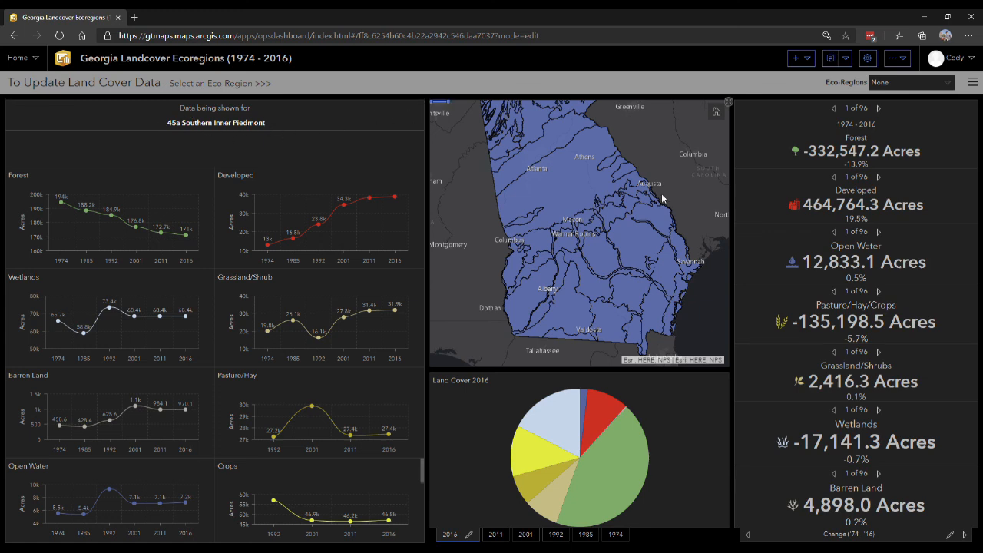
Add the eco-region name list as a filter target of the Eco-Regions category selector's selection-change actions and apply it
left_click(950, 84)
left_click(950, 85)
left_click(17, 107)
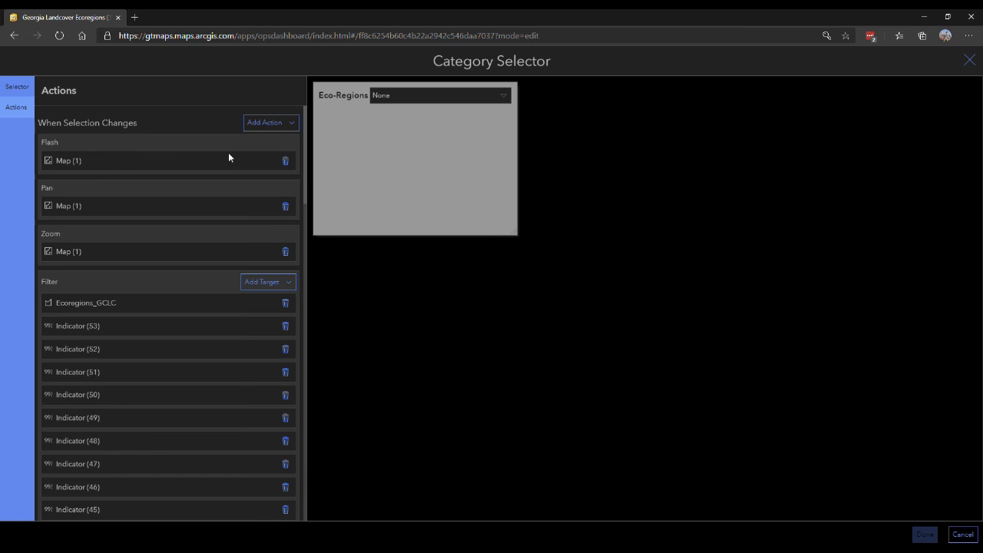
left_click(261, 282)
left_click(244, 336)
left_click(925, 534)
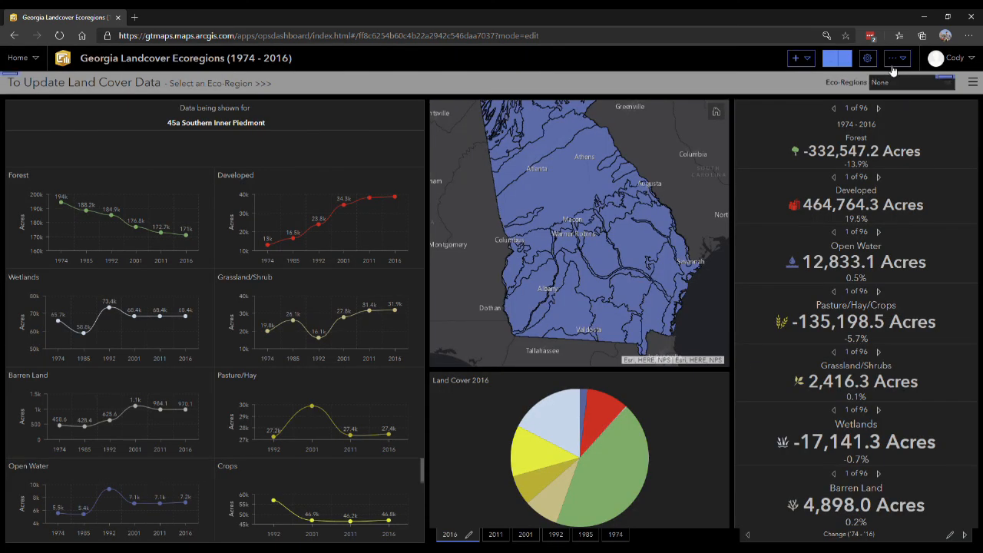
Filter the dashboard to 65c Sand Hills with the Eco-Regions selector and save the dashboard
left_click(916, 84)
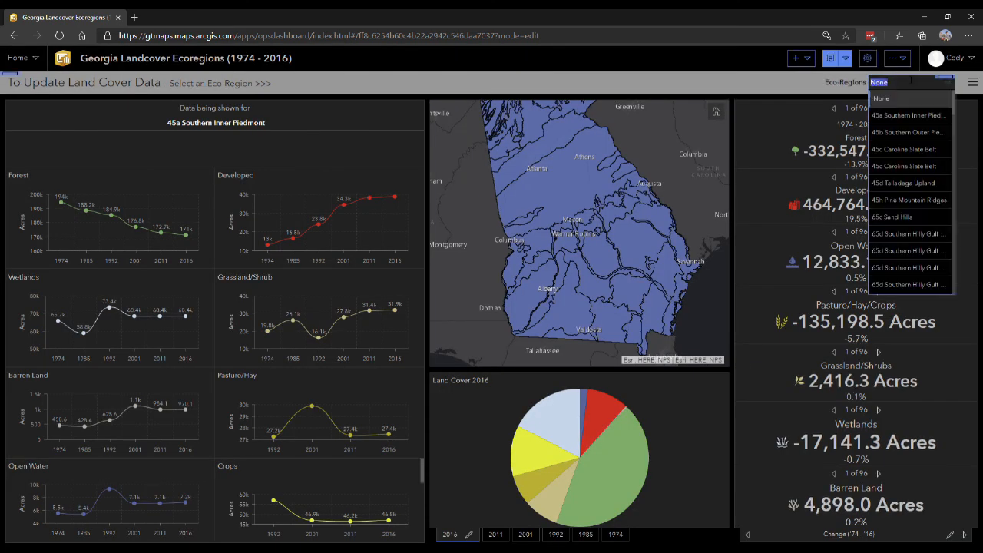
left_click(906, 217)
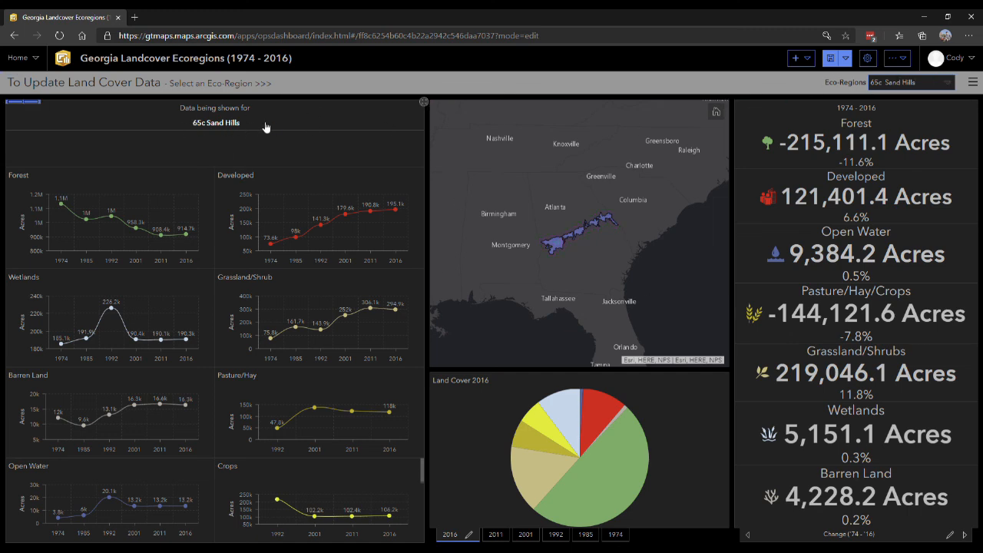
left_click(830, 58)
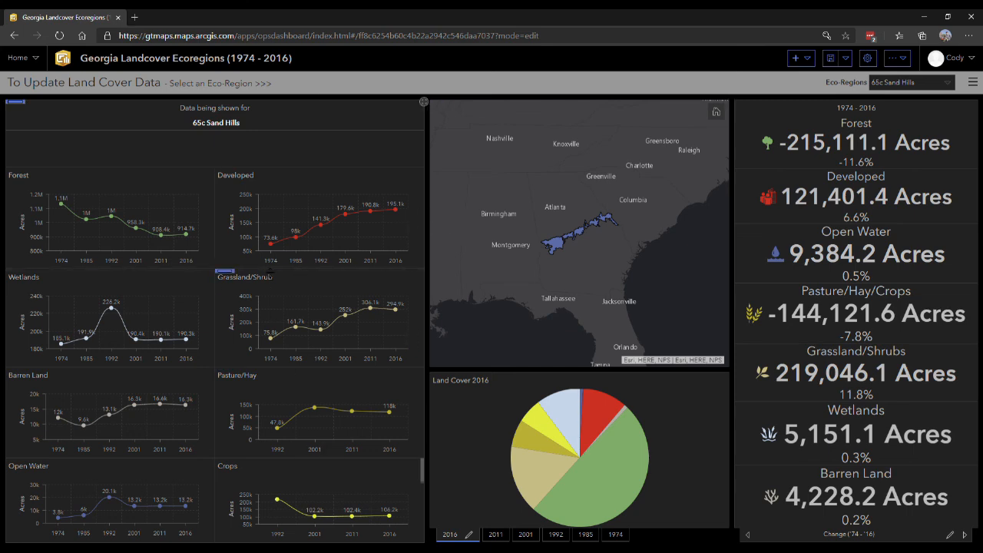
Shift the three boundaries between the line chart rows slightly upward, switch the indicators to 2016 and save the dashboard
left_click_drag(275, 271, 276, 265)
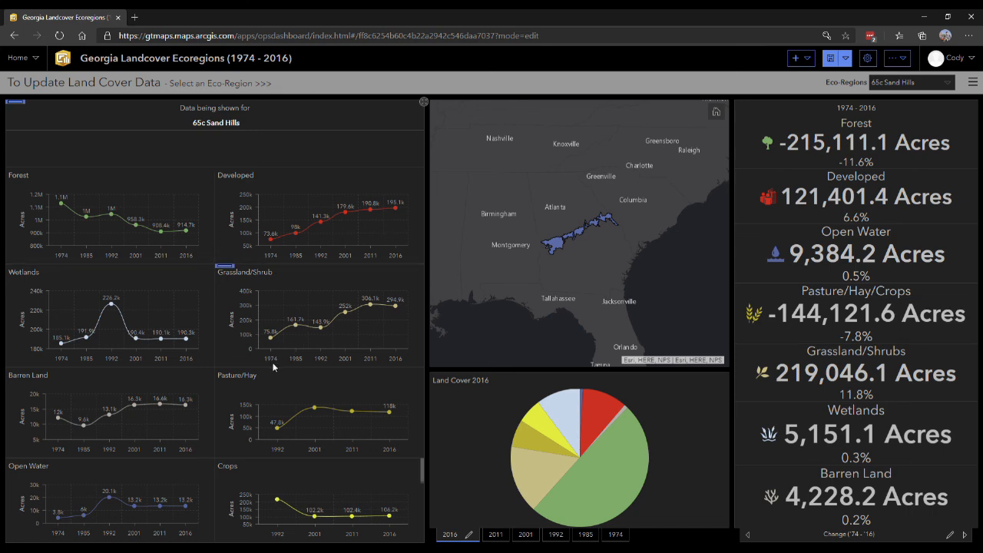
left_click_drag(273, 367, 273, 360)
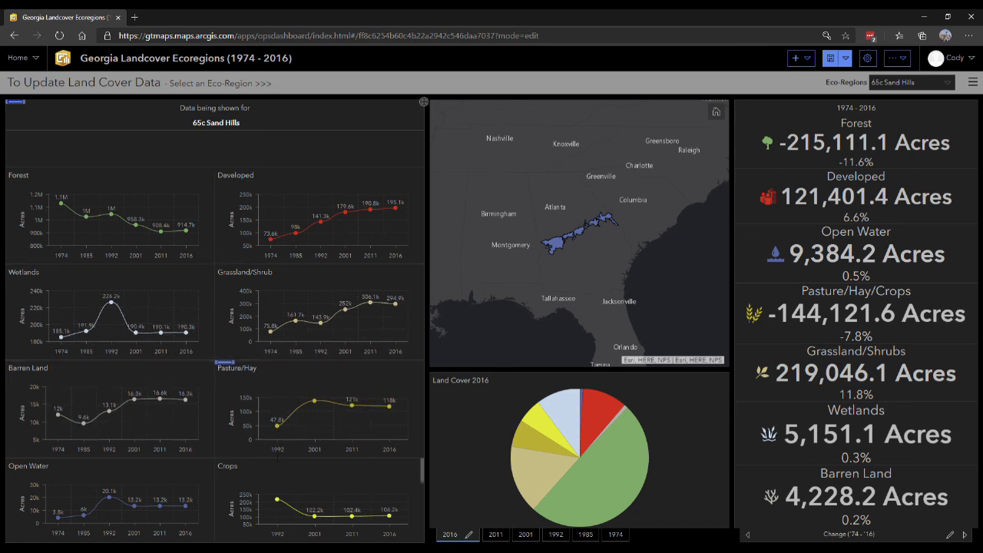
left_click_drag(277, 458, 277, 452)
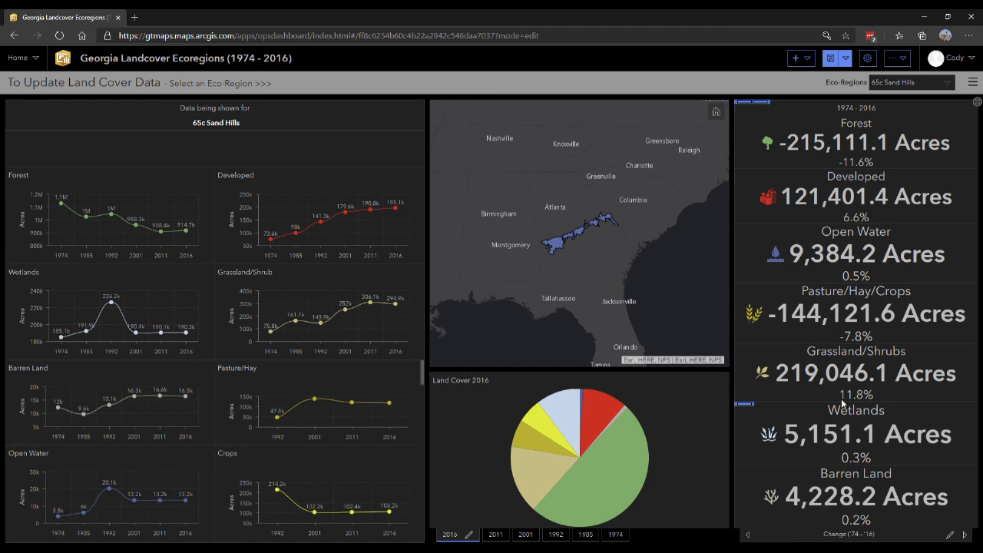
left_click(967, 536)
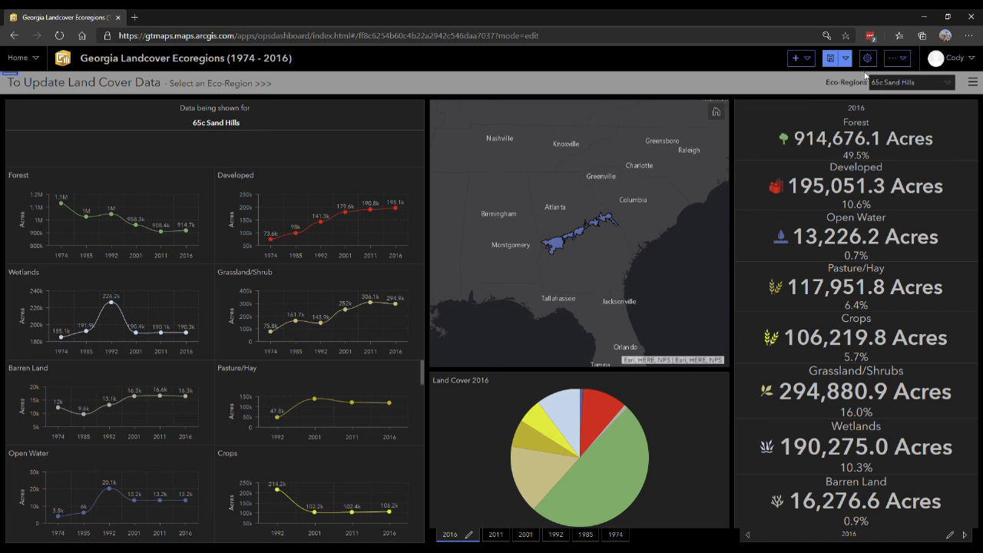
left_click(830, 59)
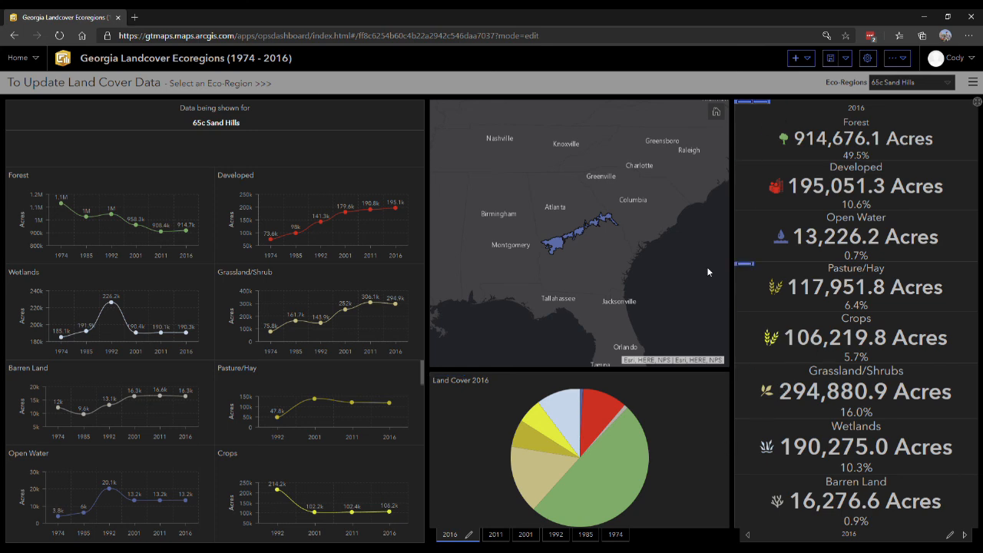
Page forward through the yearly indicator groups from 2016 to 1974 and on to Change ('74 - '16) for 65c Sand Hills
left_click(971, 537)
left_click(971, 537)
left_click(971, 537)
left_click(970, 537)
left_click(970, 537)
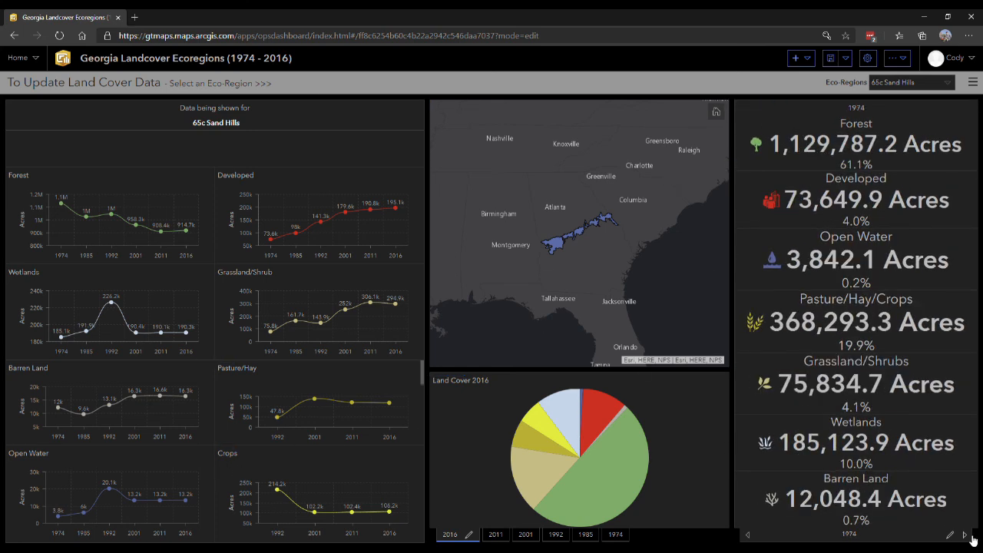
left_click(971, 537)
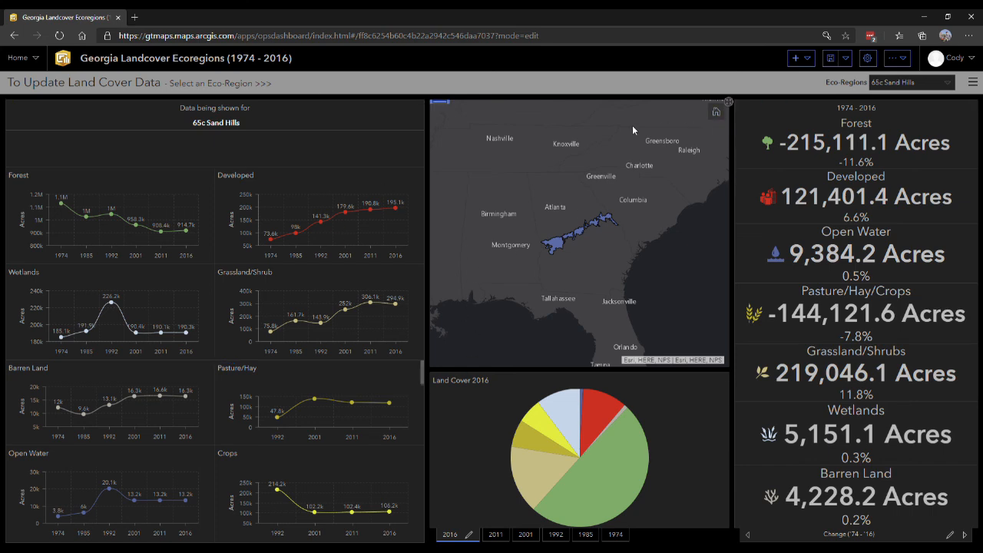
Page backward from the change indicators to the 1974, 1985 and other yearly groups to compare the land cover acreages
left_click(752, 536)
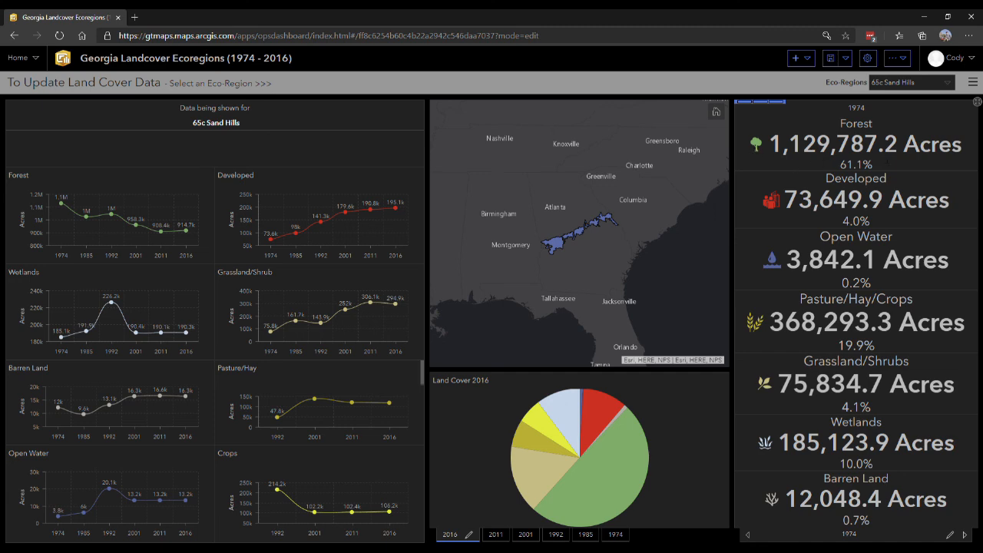
left_click_drag(851, 146, 778, 148)
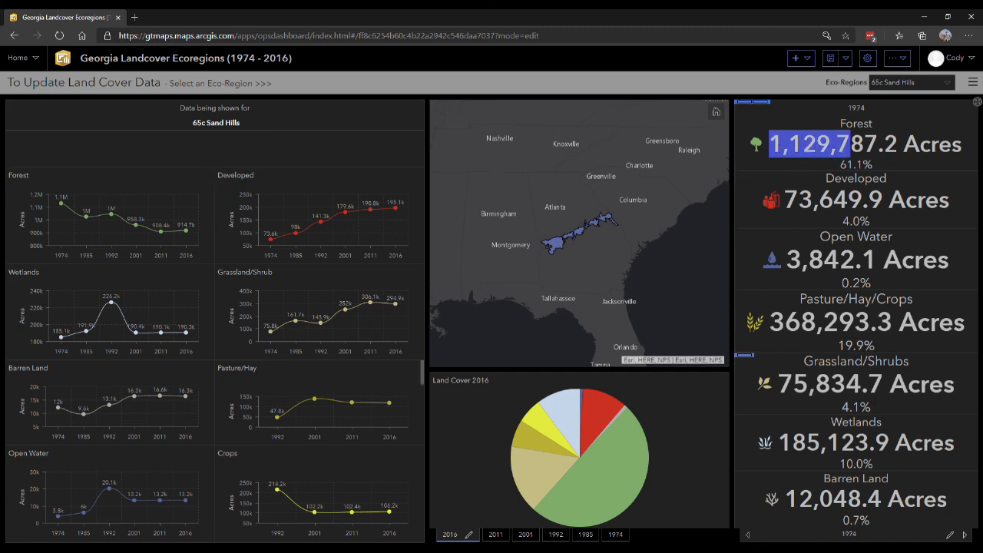
left_click(748, 536)
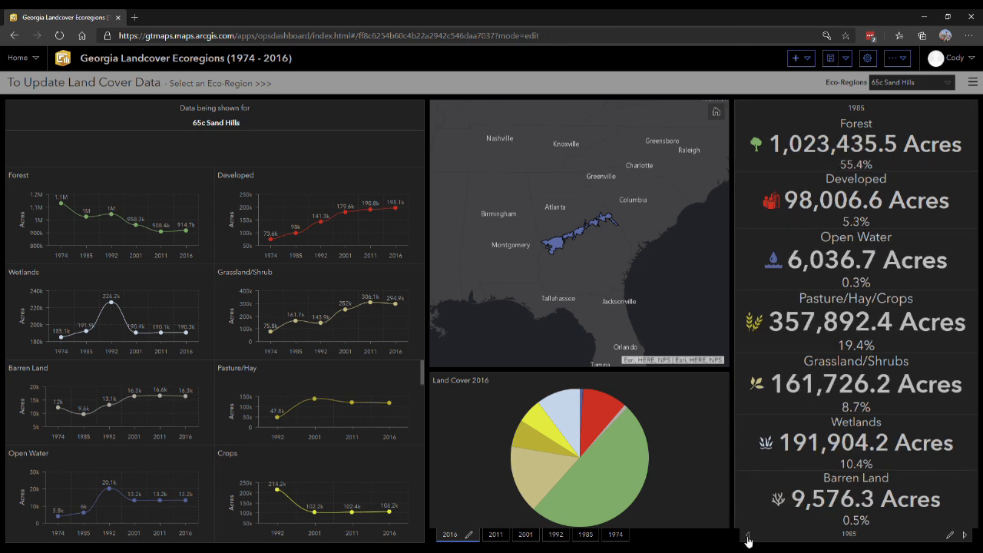
left_click(749, 538)
left_click(748, 538)
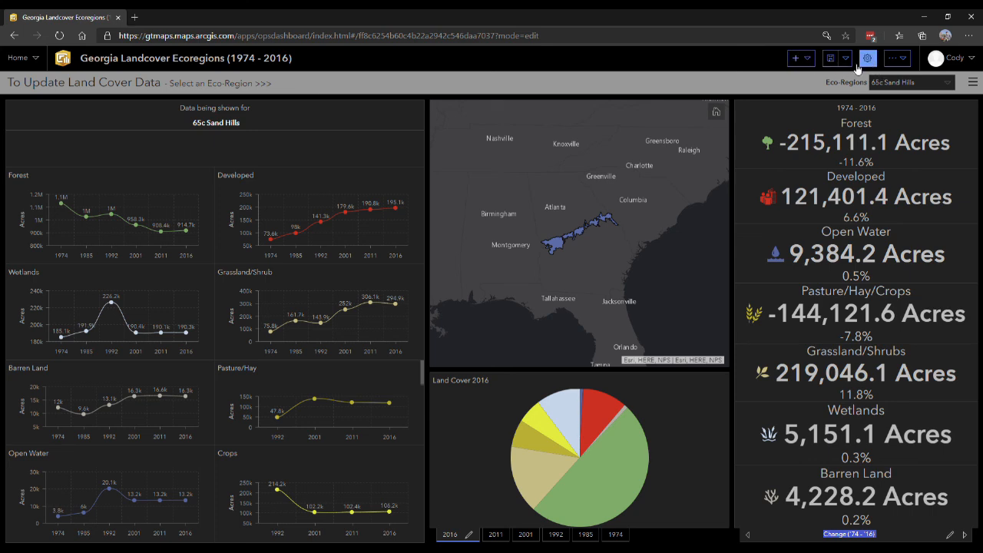
Examine the map's layer actions and the filter targets available for map extent changes, and leave the map settings without applying anything
left_click(440, 121)
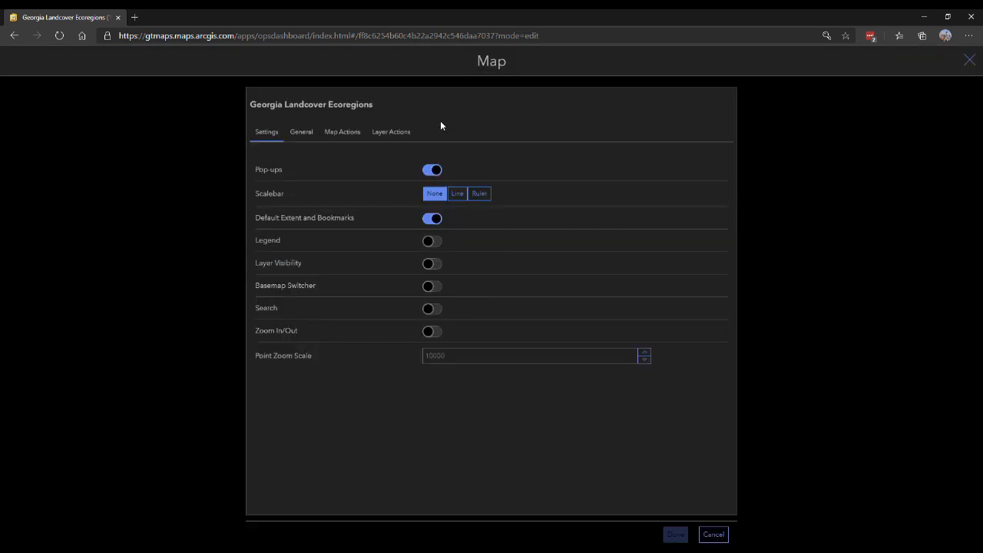
left_click(391, 136)
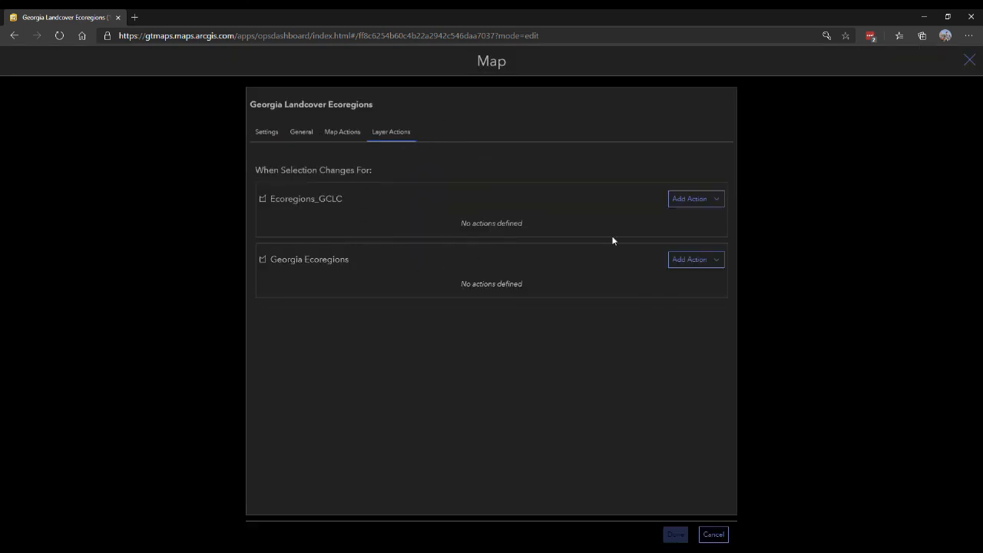
left_click(349, 135)
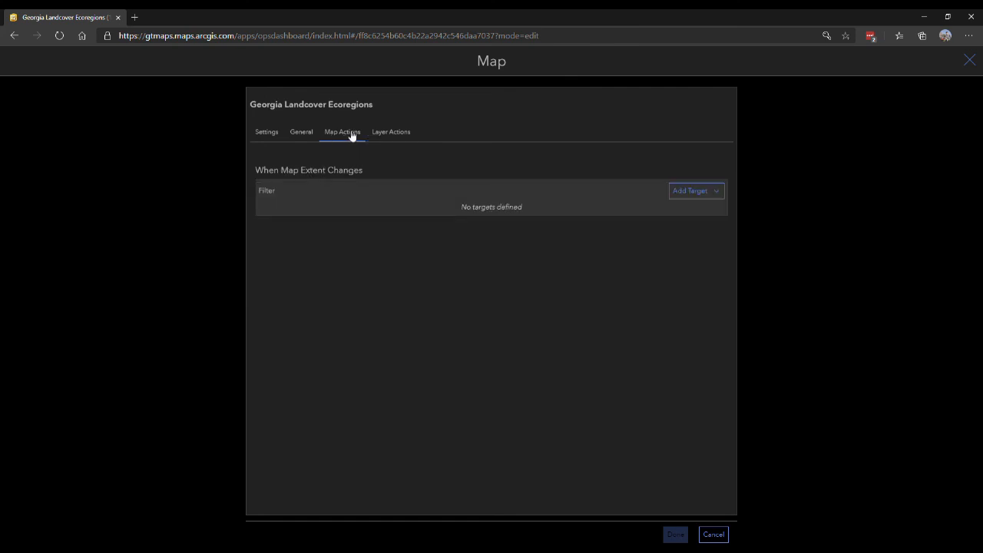
left_click_drag(310, 170, 333, 178)
left_click(694, 190)
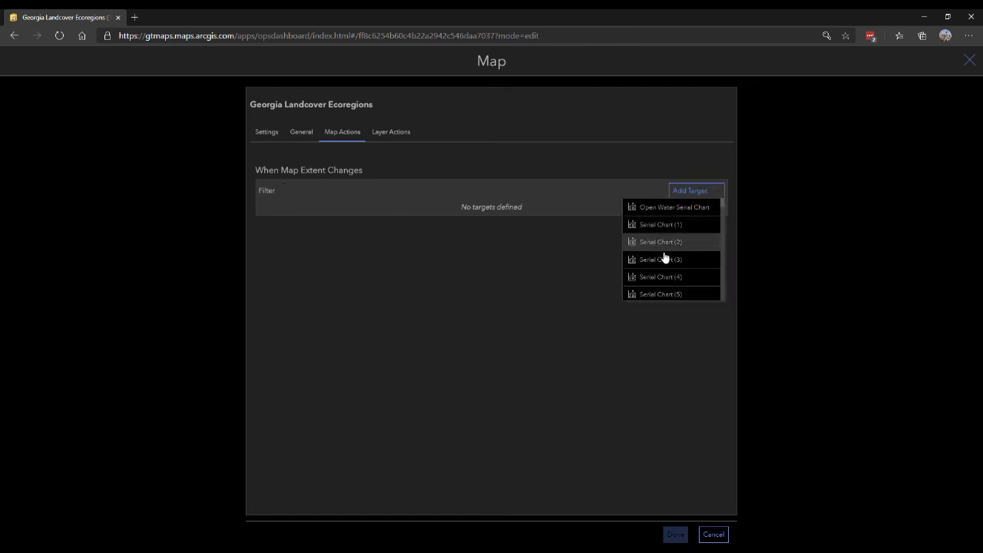
scroll(661, 250, "down", 1)
scroll(661, 250, "up", 1)
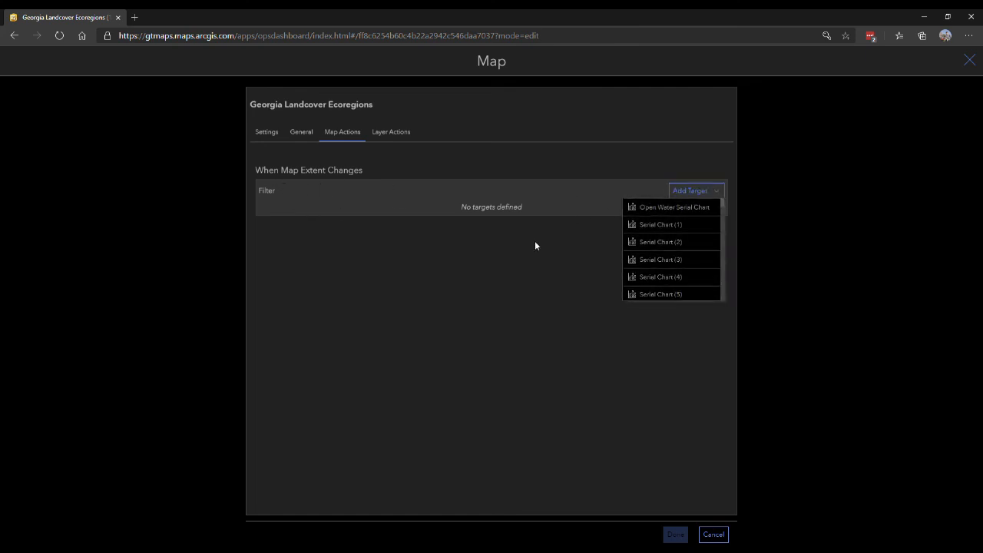
left_click(554, 246)
left_click_drag(292, 170, 369, 168)
left_click(376, 244)
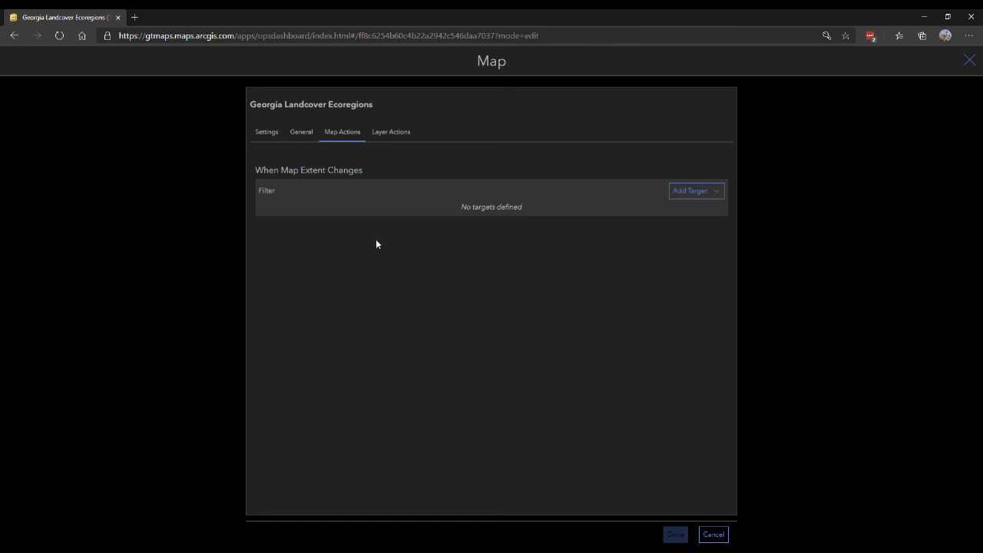
left_click(714, 534)
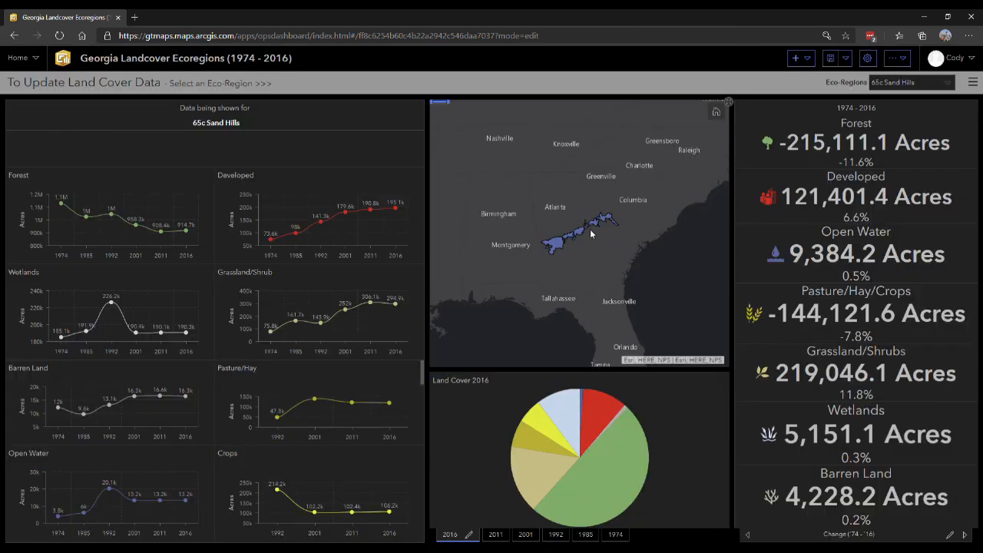
Test the Eco-Regions selector from a zoomed-in map by choosing 65h Tifton Upland
scroll(590, 231, "up", 3)
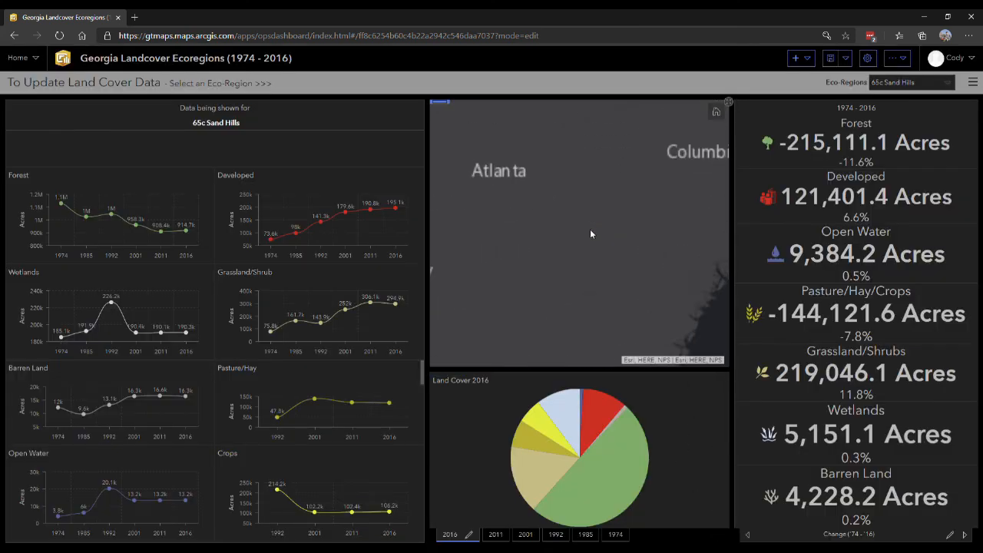
left_click(907, 82)
scroll(903, 230, "down", 5)
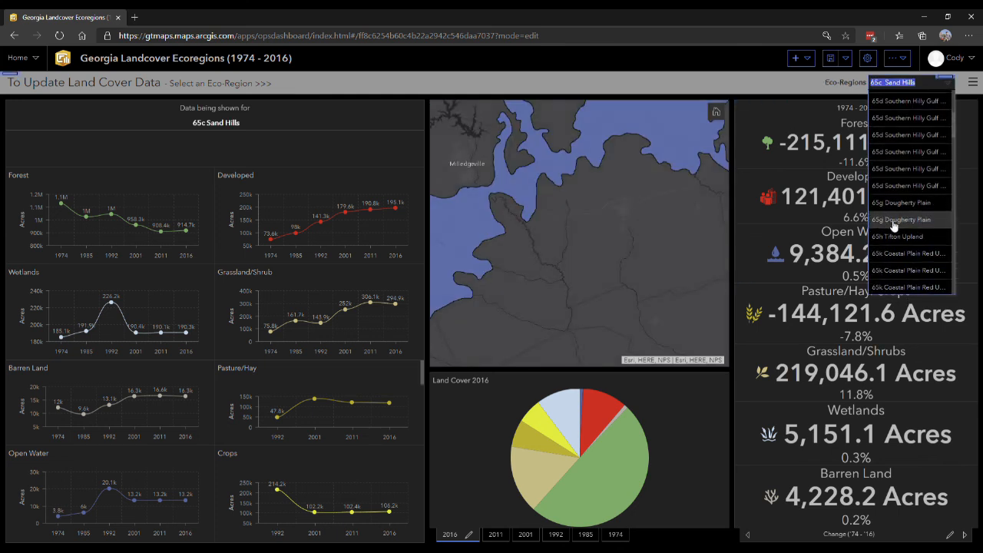
scroll(898, 192, "up", 2)
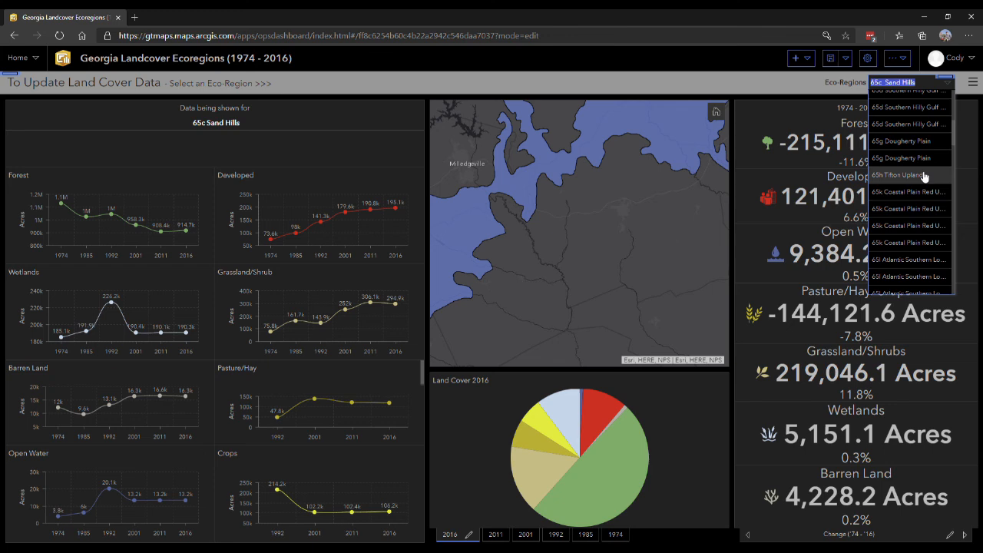
left_click(922, 173)
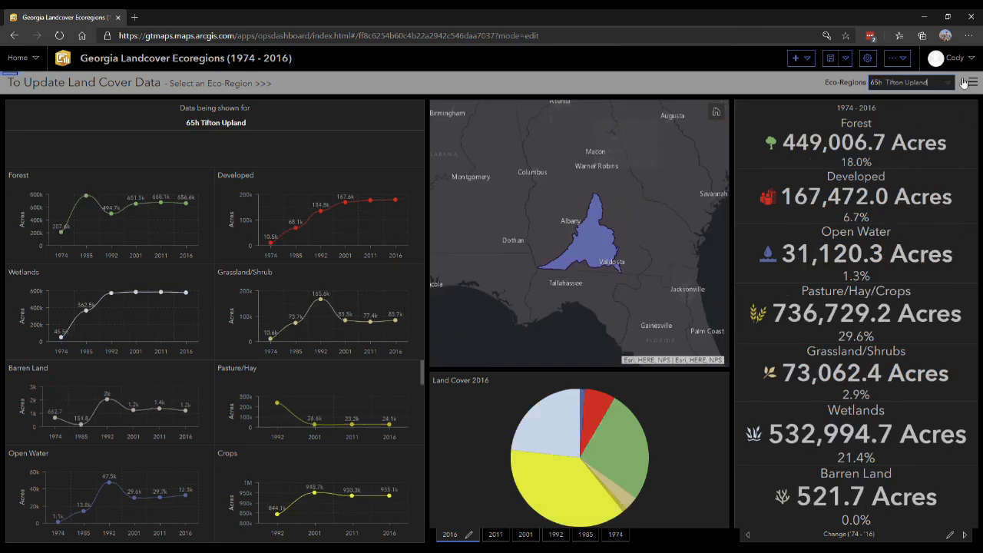
Reselect 65h Tifton Upland to check the map flash and reset the Eco-Regions selector to None
left_click(948, 85)
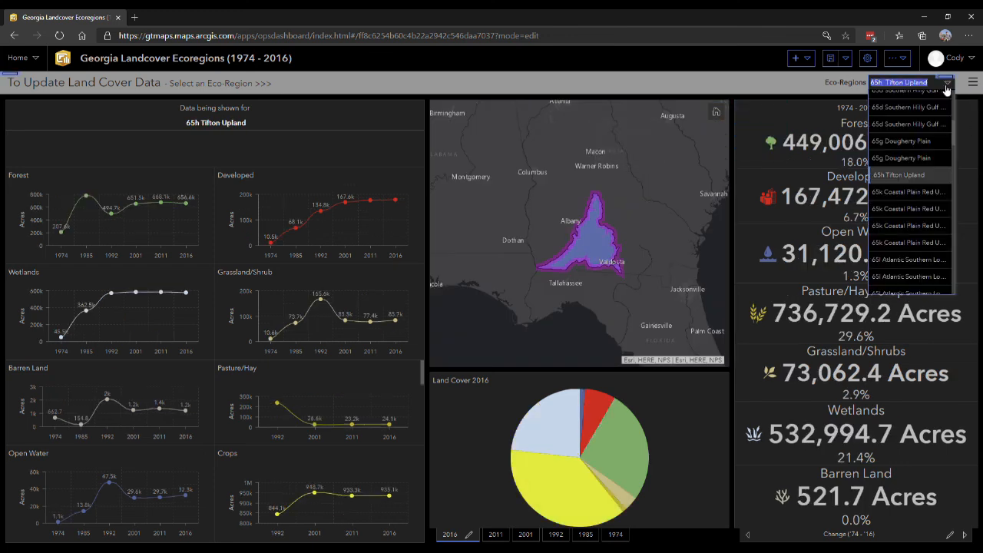
left_click(895, 177)
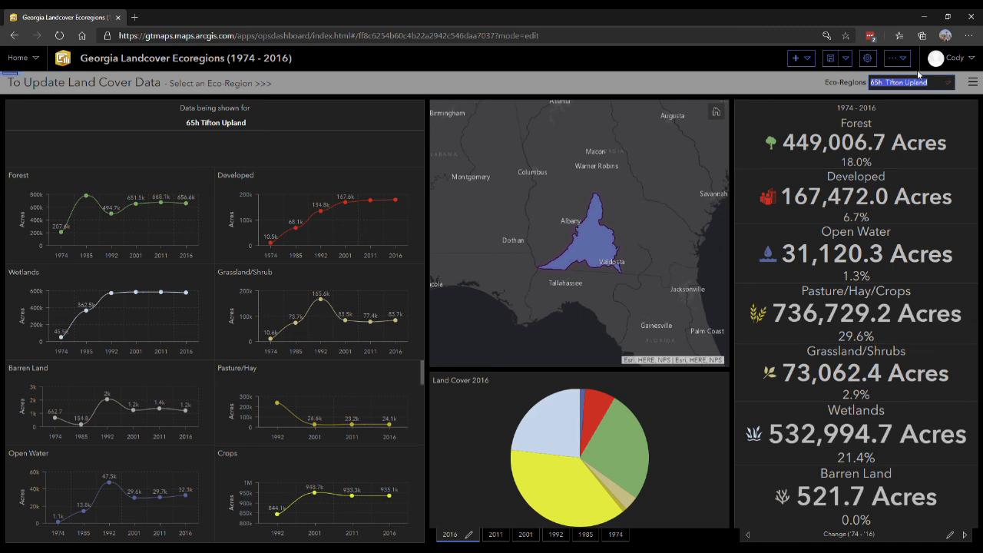
left_click(950, 87)
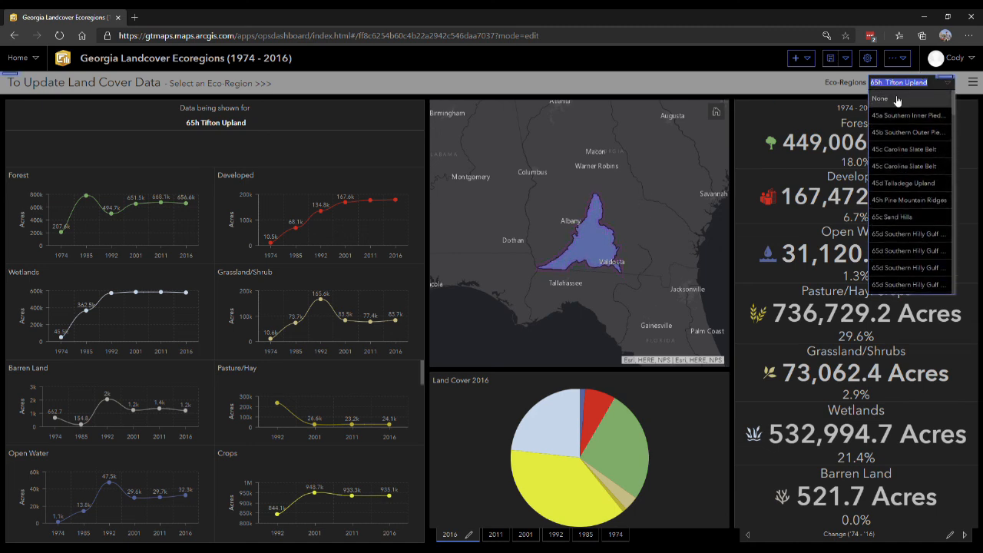
left_click(891, 102)
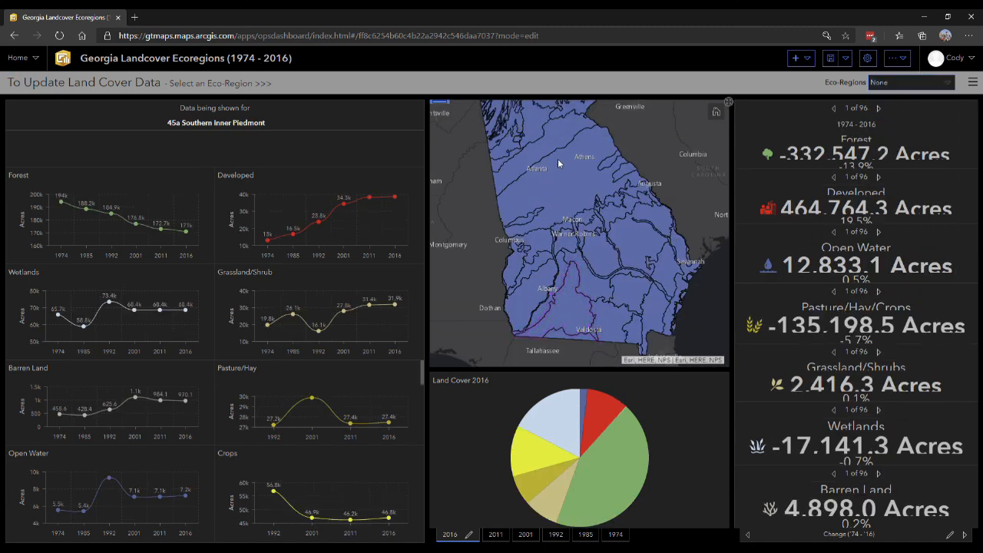